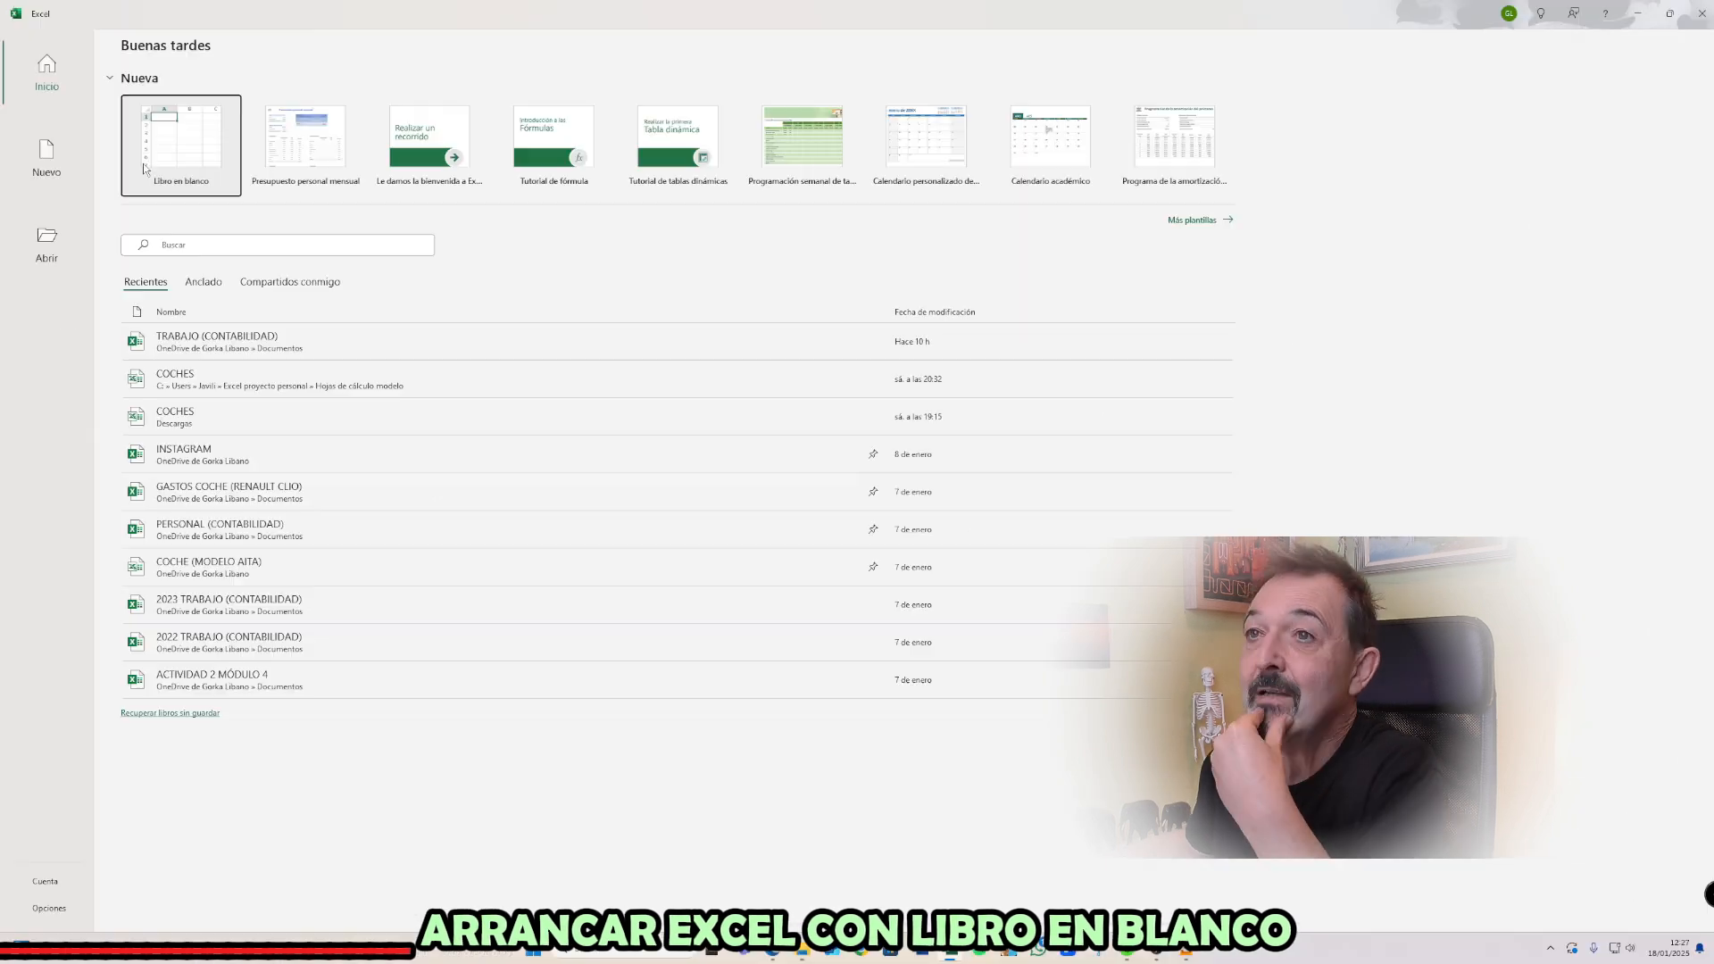
# Look through the new-workbook templates, the recent workbooks and the file browsing dialog for opening existing files
pyautogui.click(62, 164)
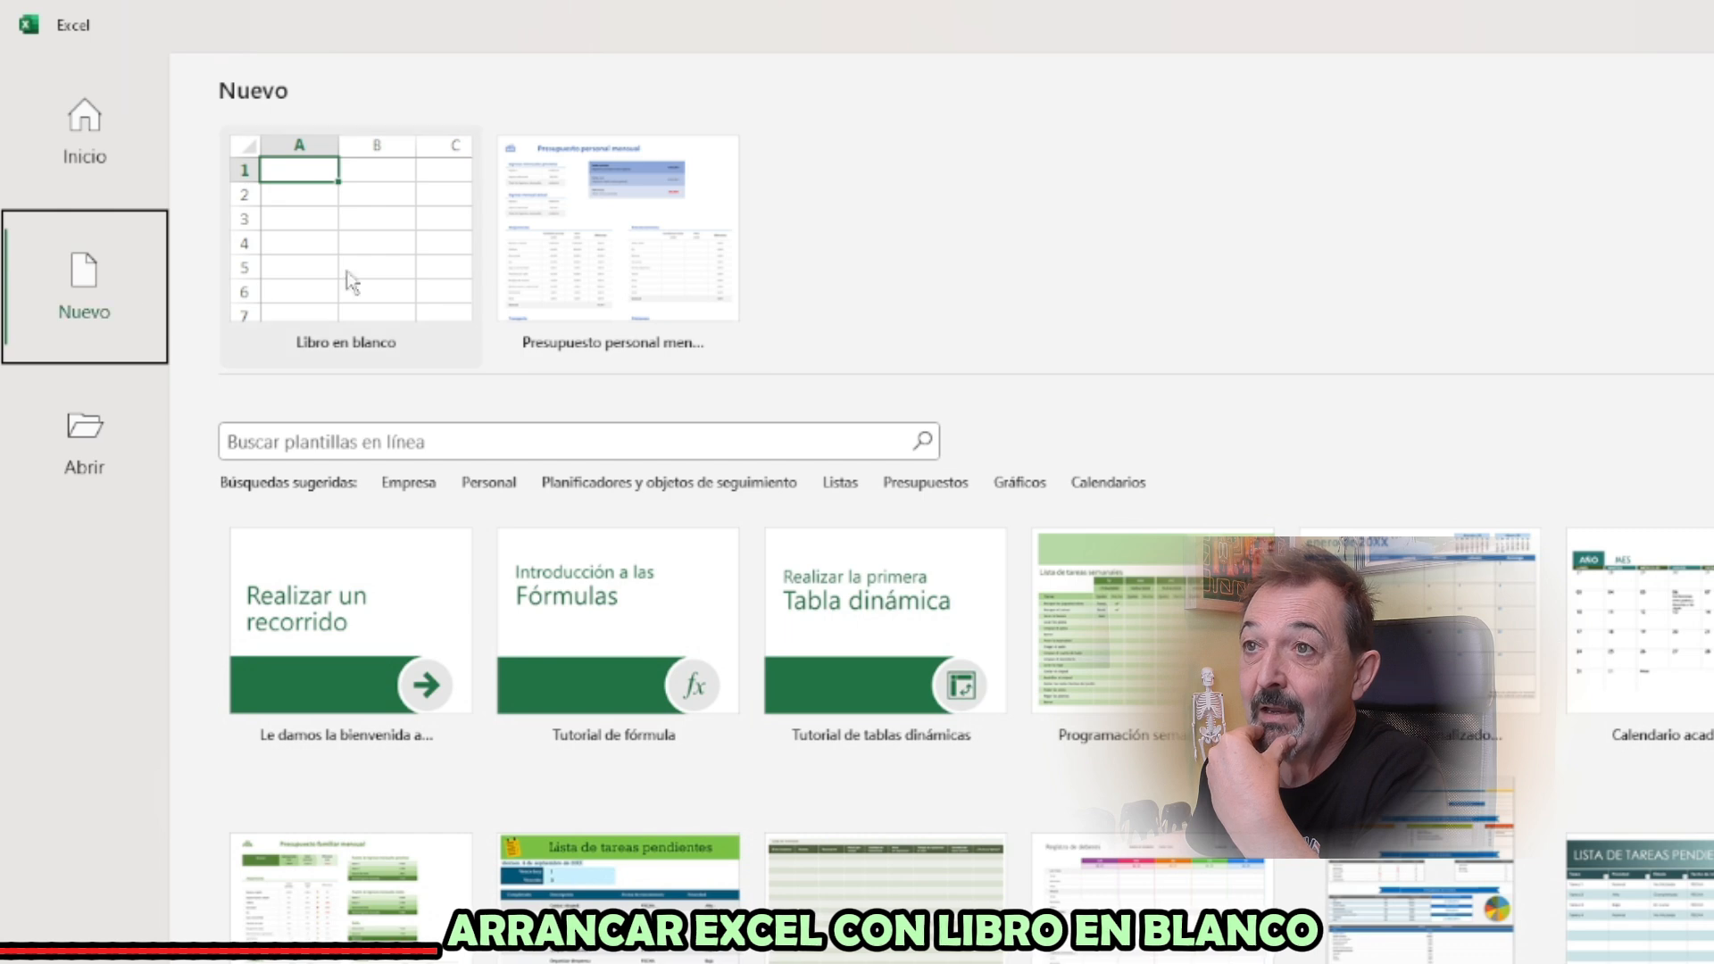
pyautogui.click(80, 138)
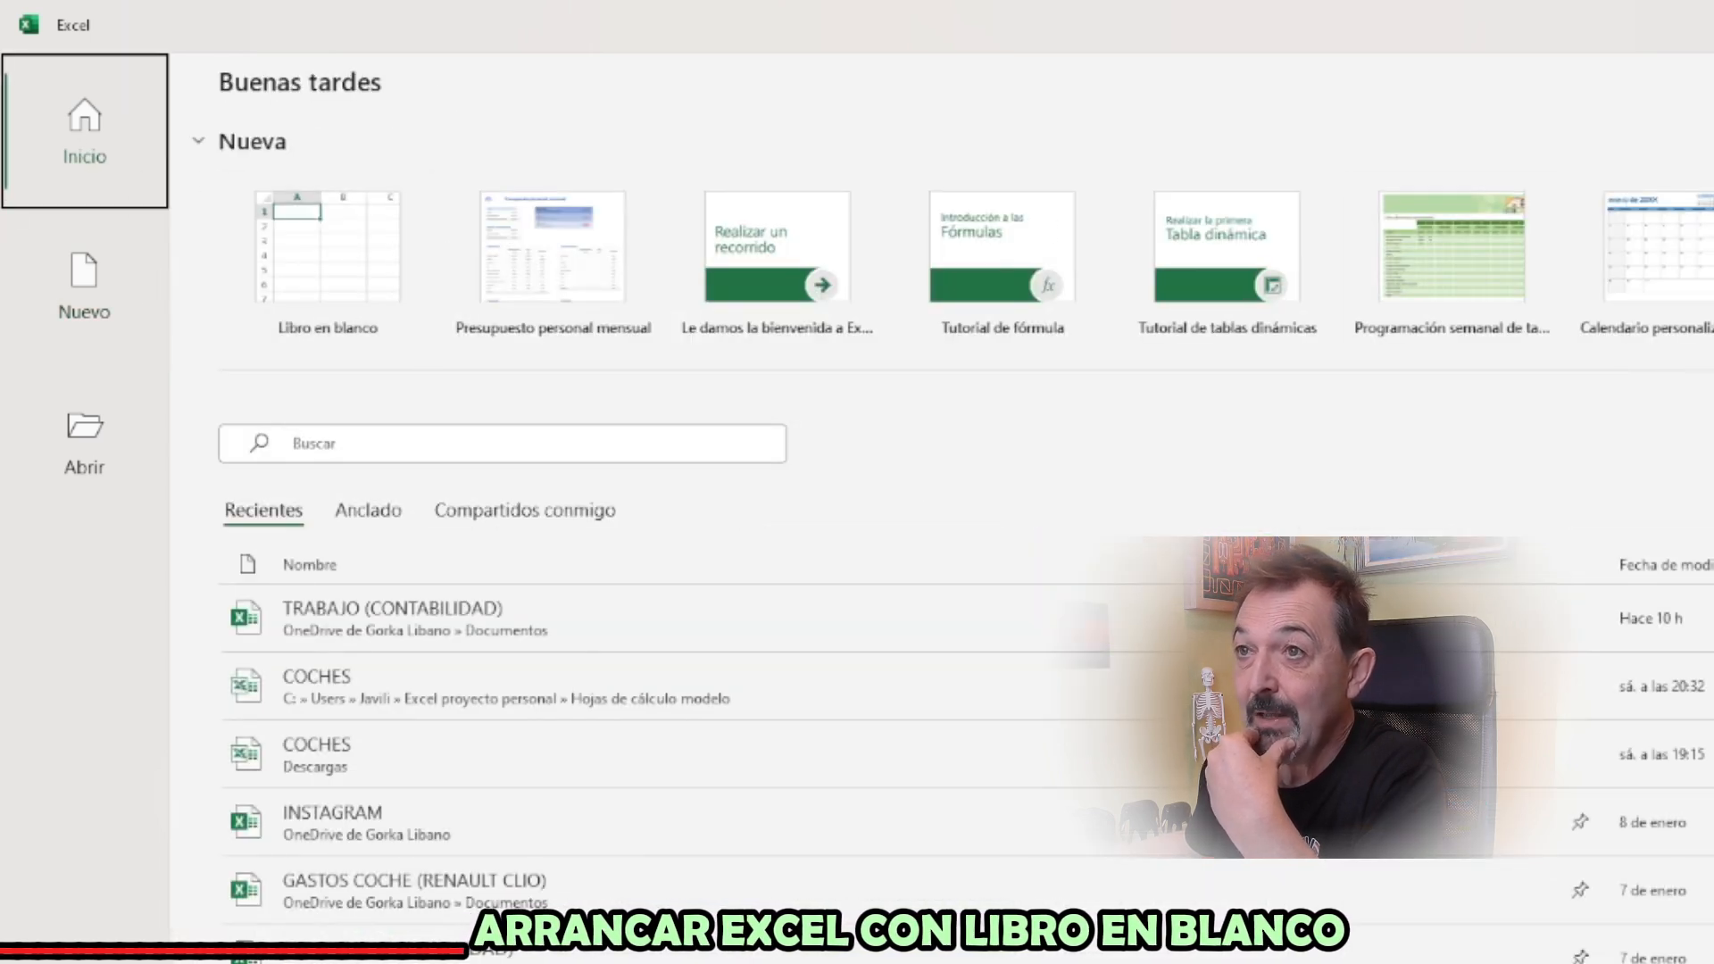
pyautogui.click(99, 339)
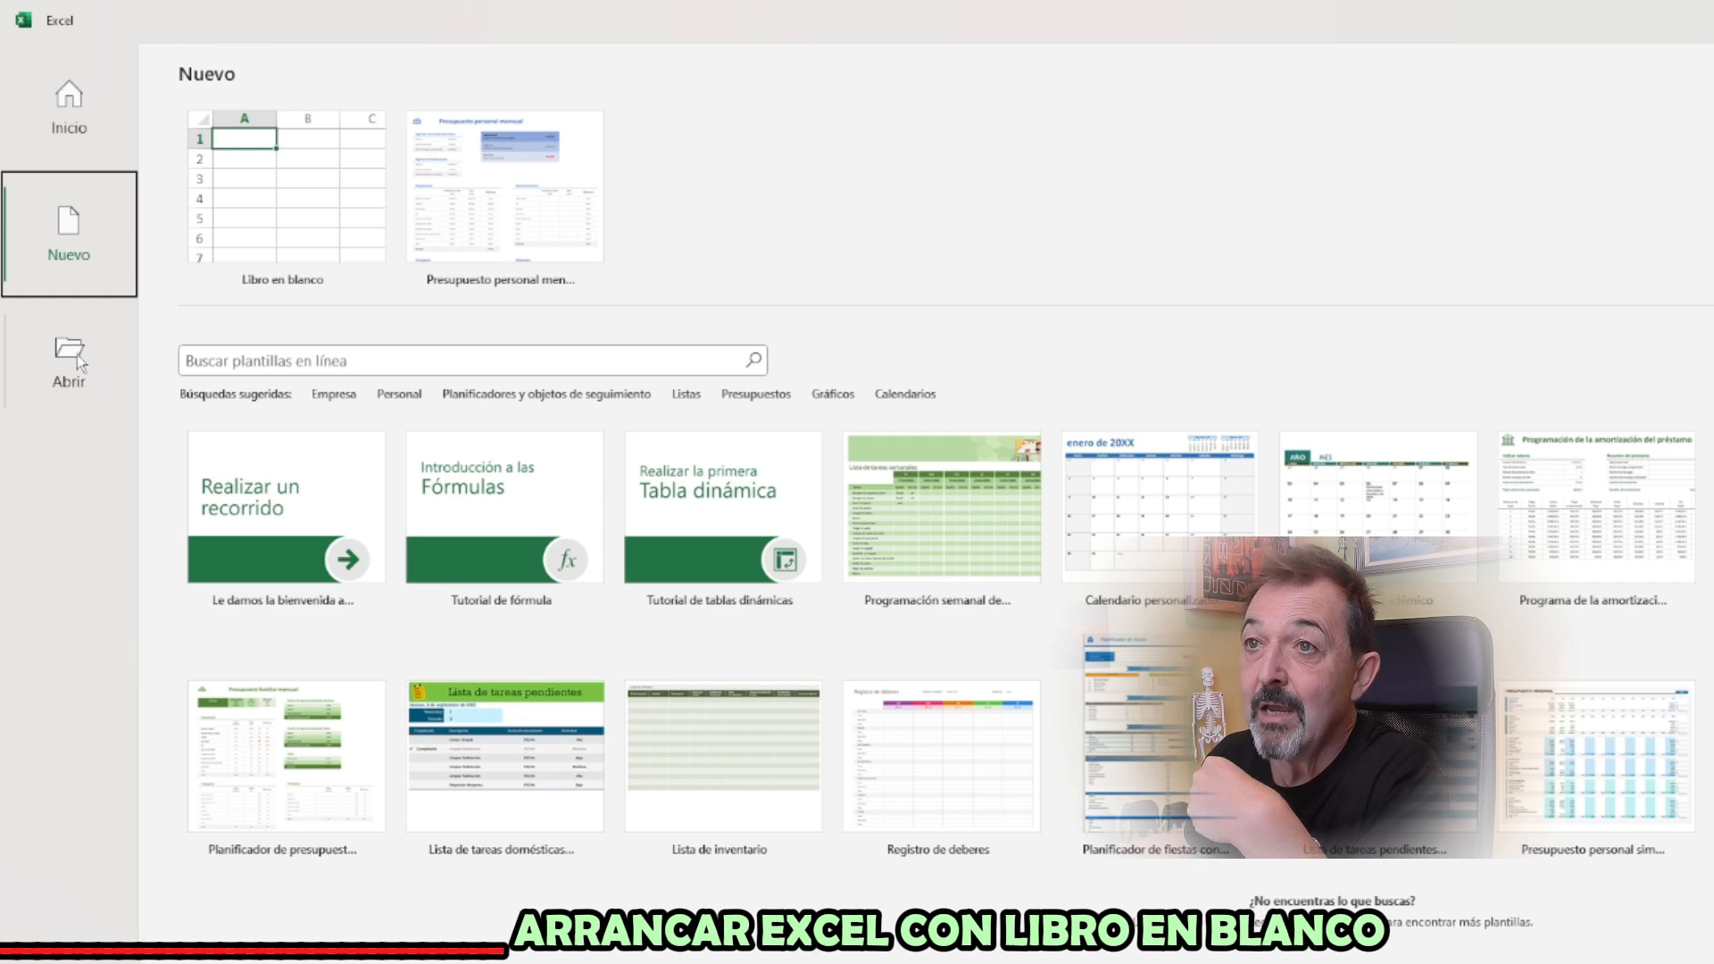
pyautogui.click(76, 357)
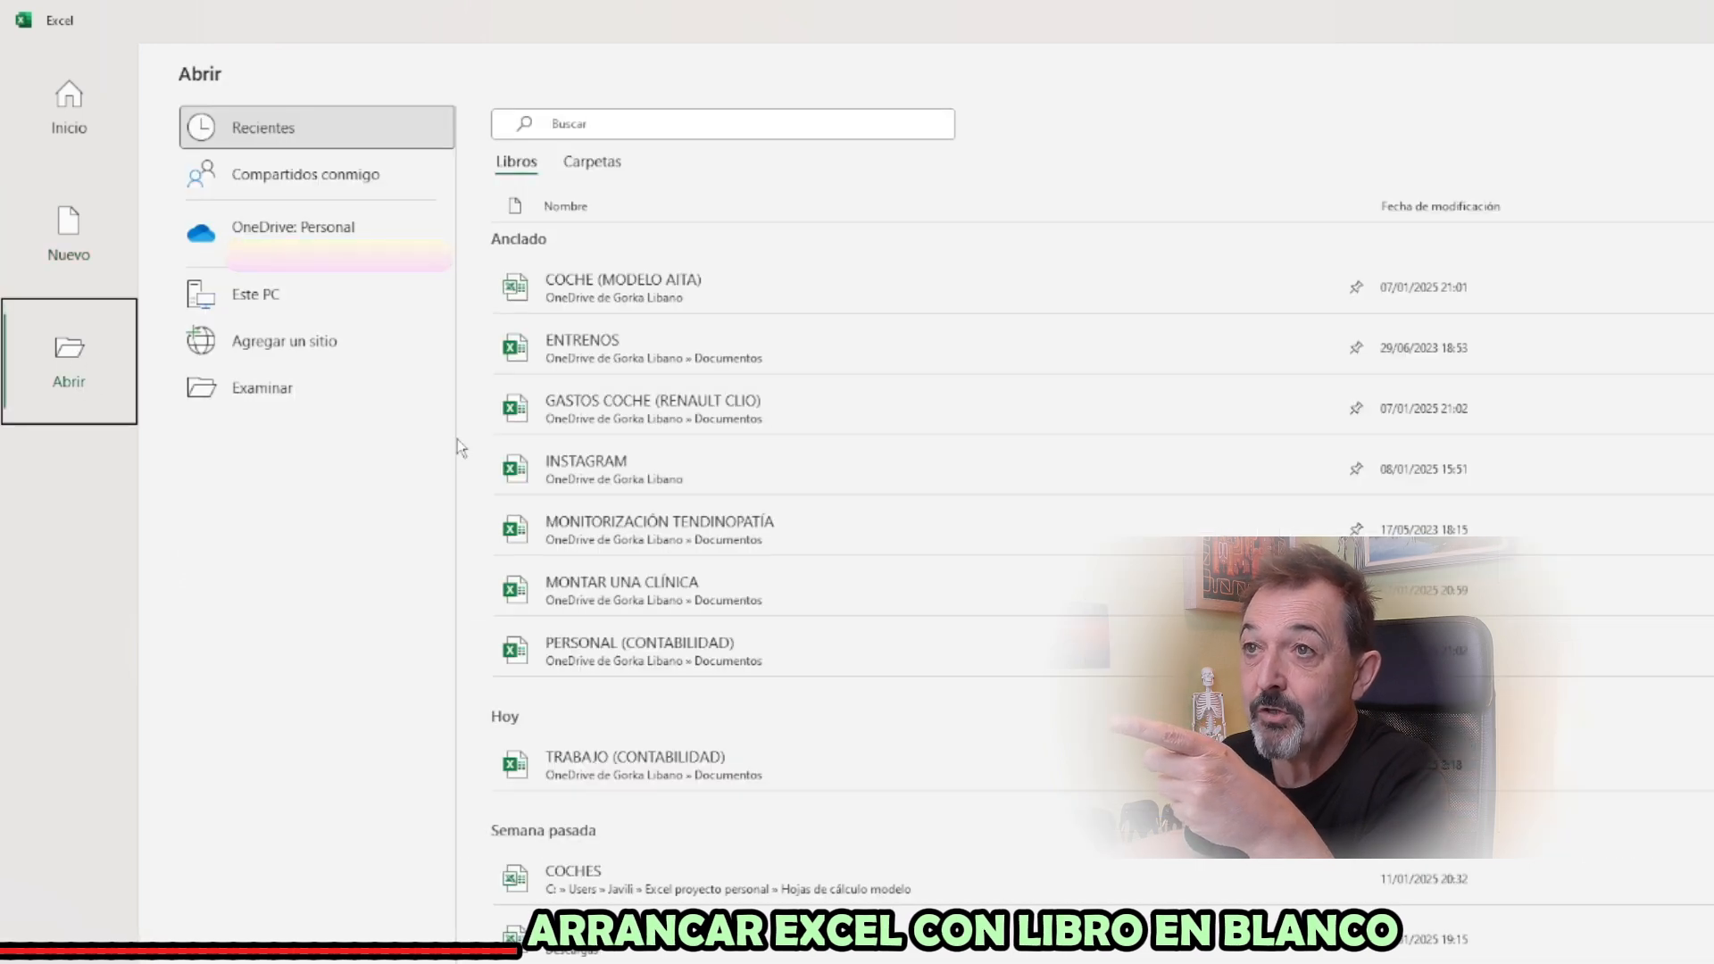
pyautogui.click(77, 93)
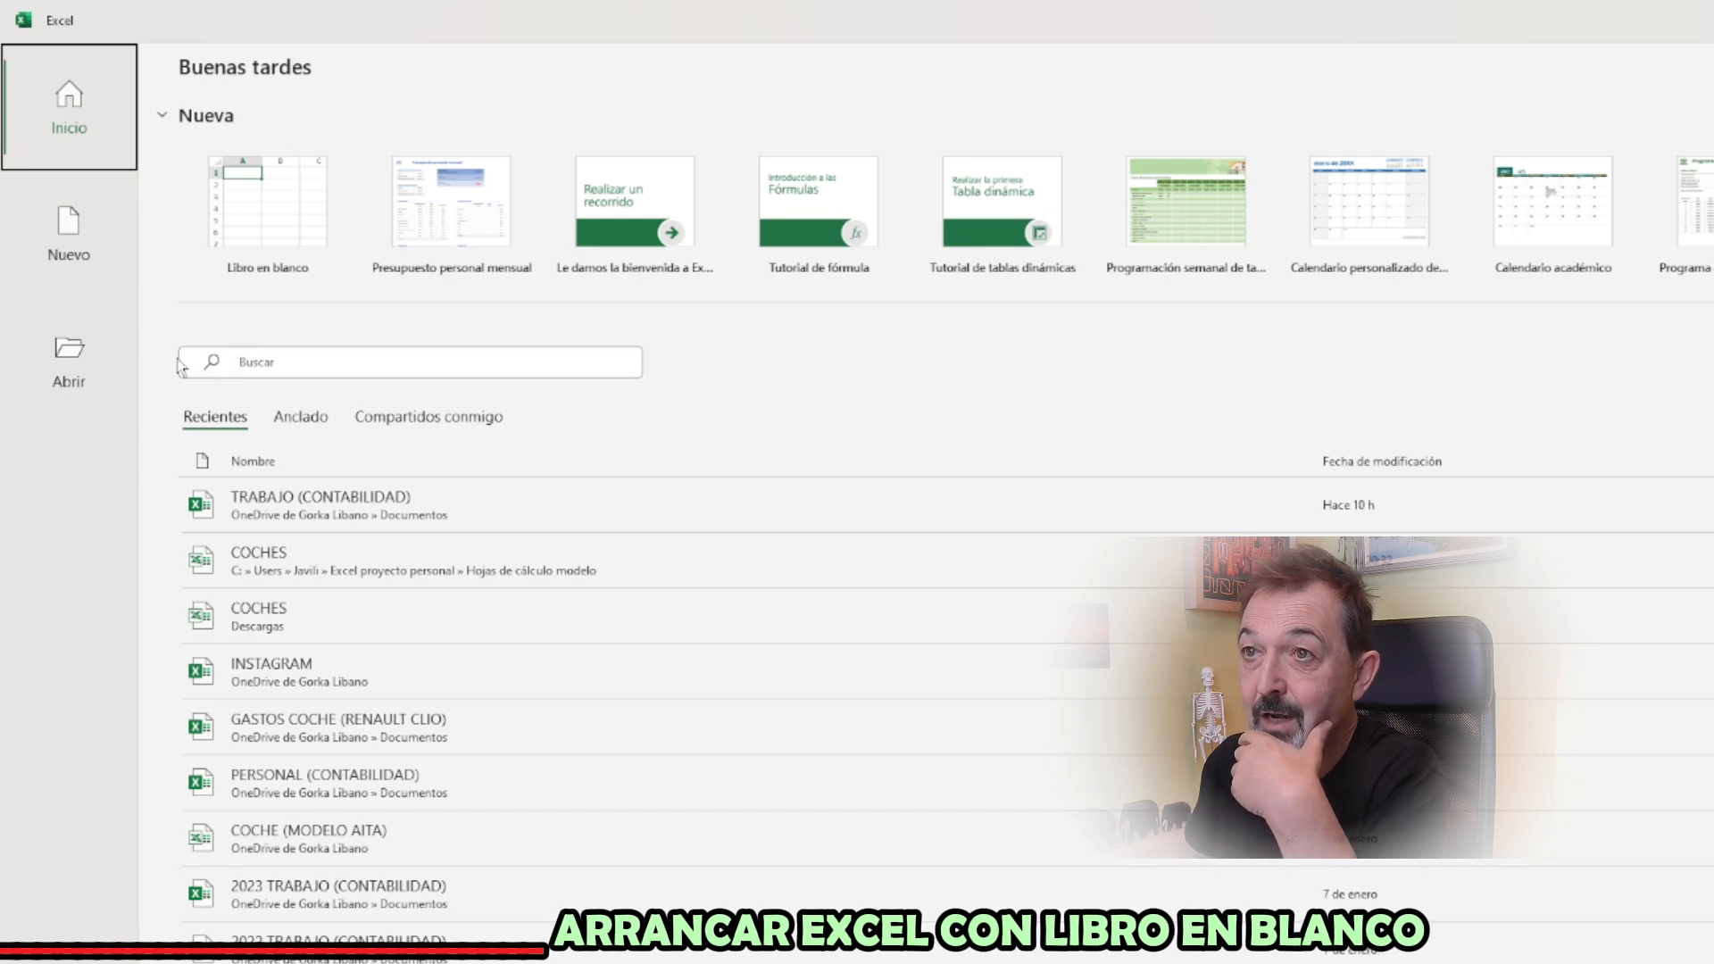
pyautogui.click(66, 366)
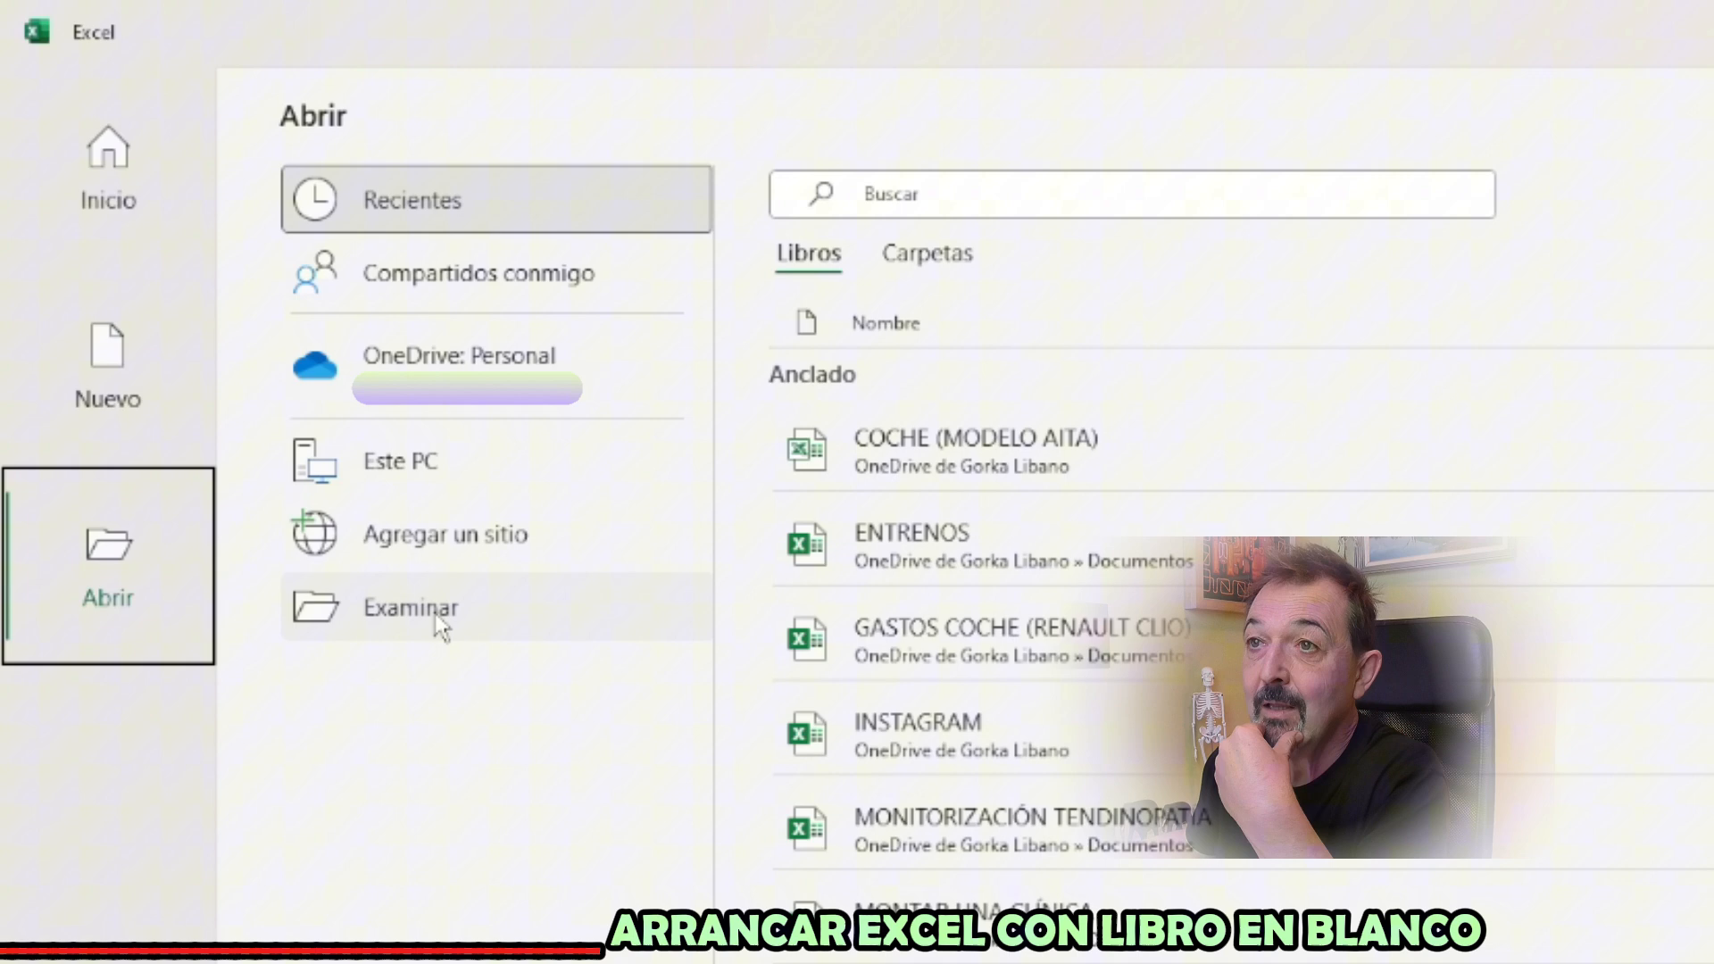
pyautogui.click(437, 625)
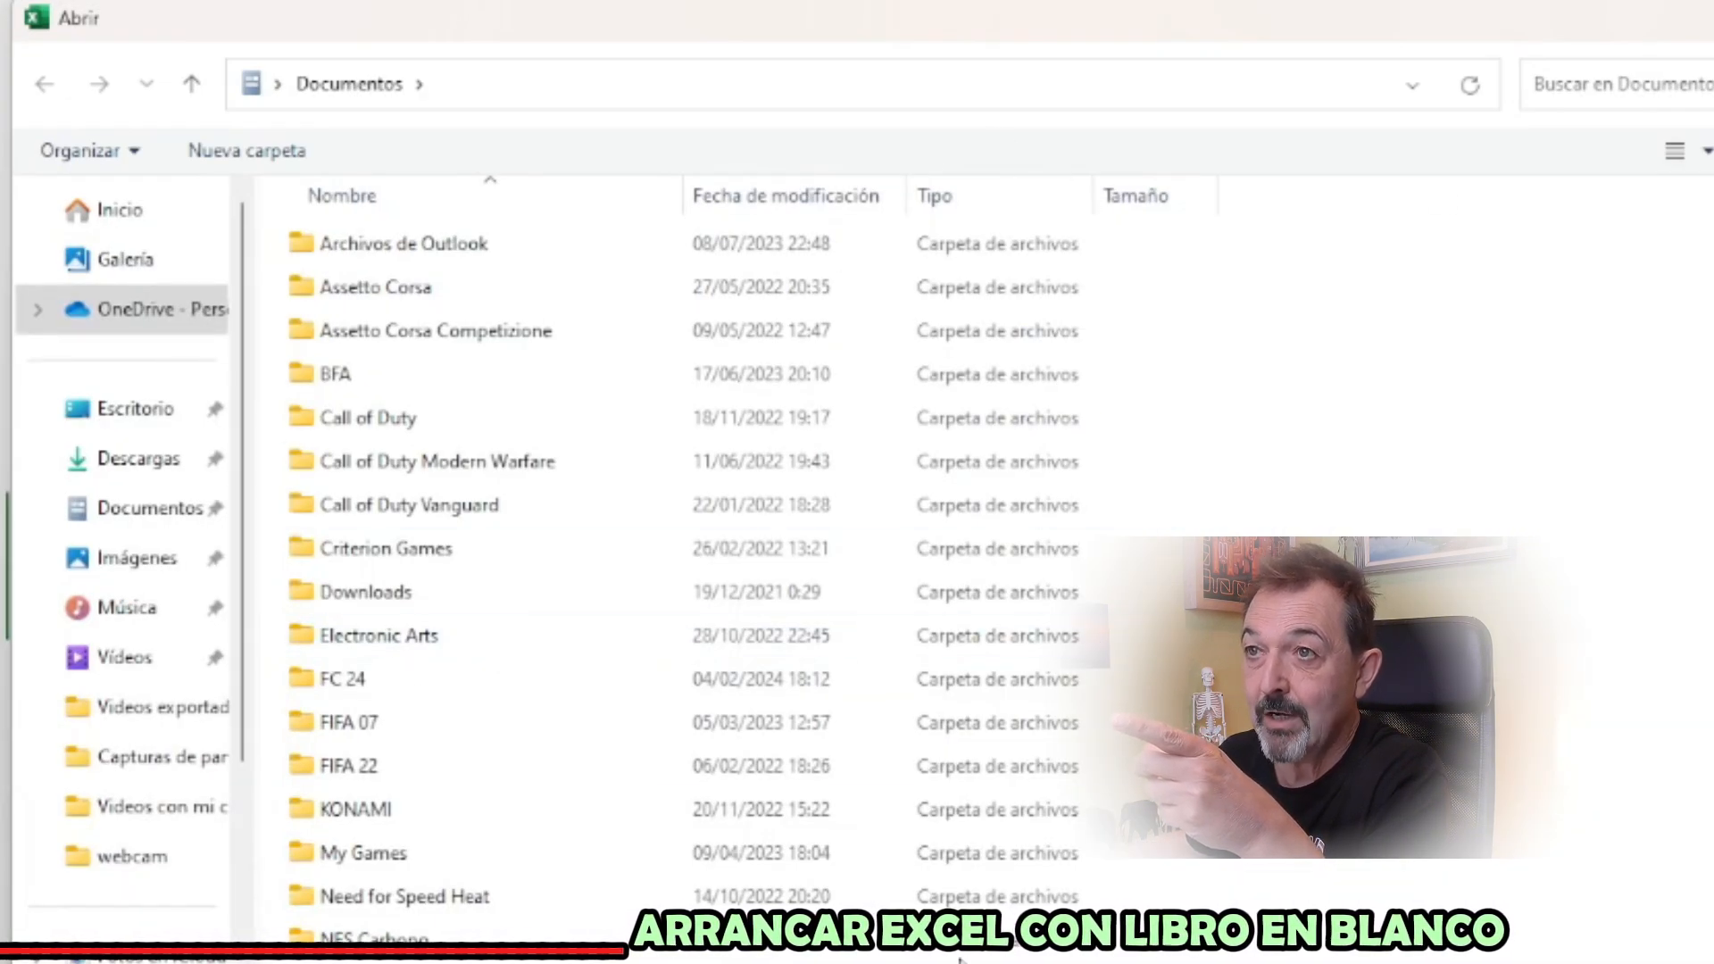
pyautogui.press('Escape')
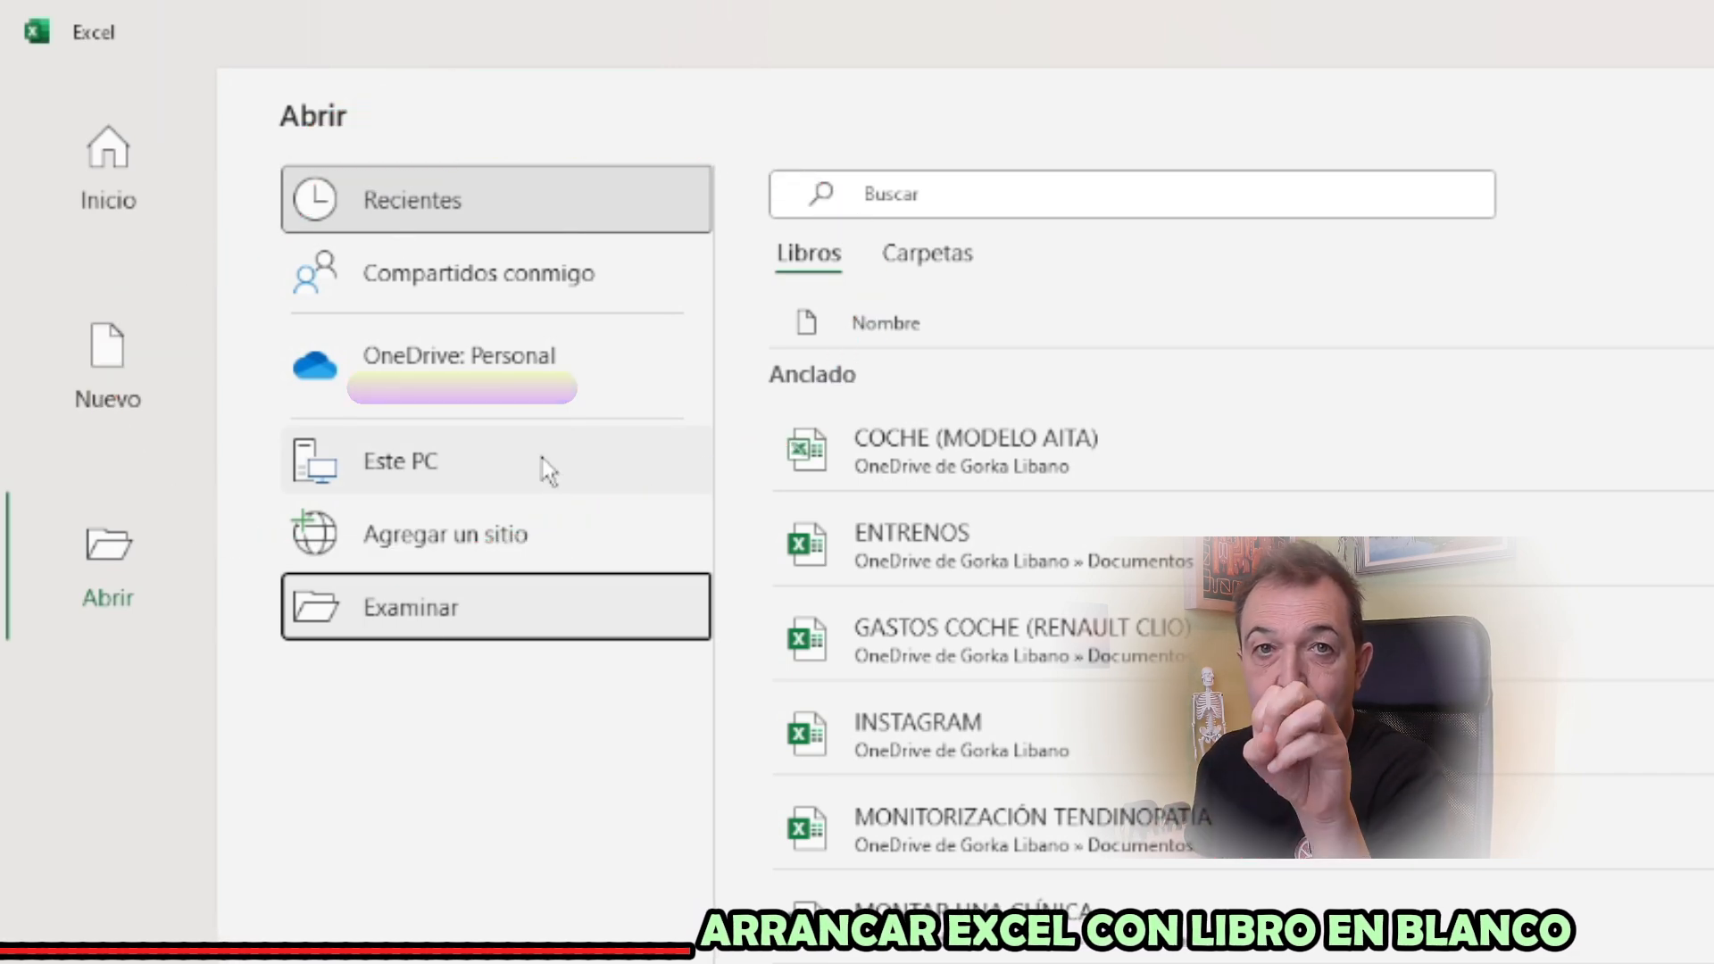
# Create a blank workbook from the start page and dismiss the Copilot announcement
pyautogui.click(116, 177)
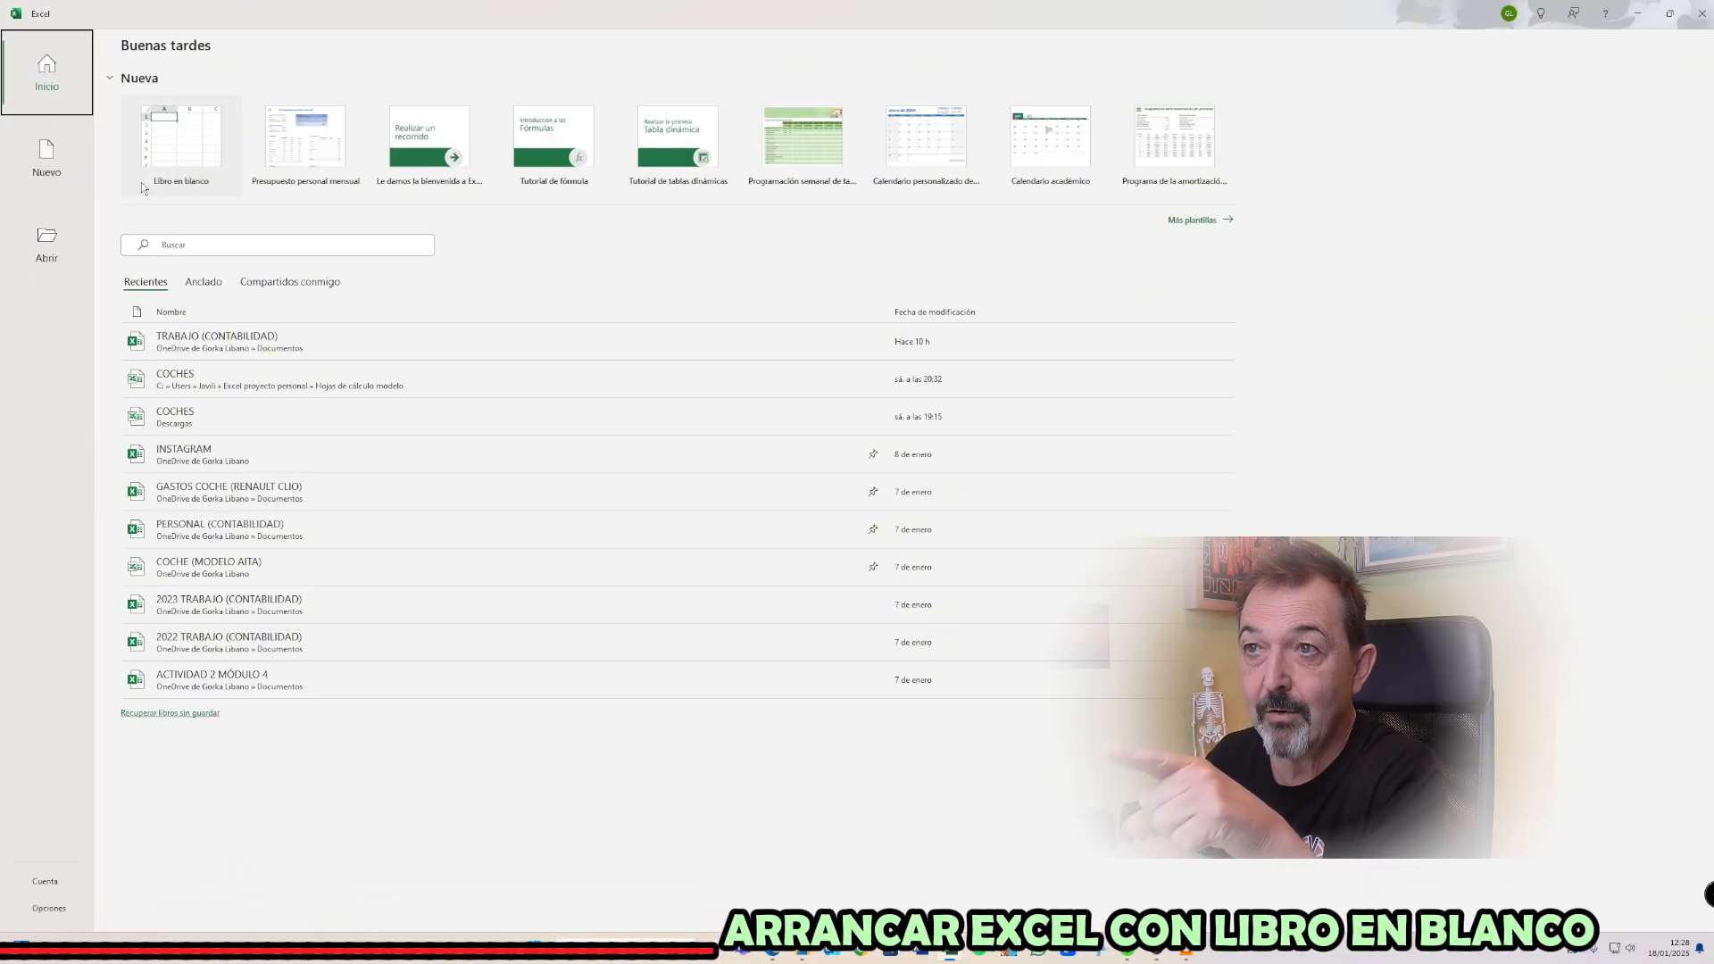
pyautogui.click(198, 145)
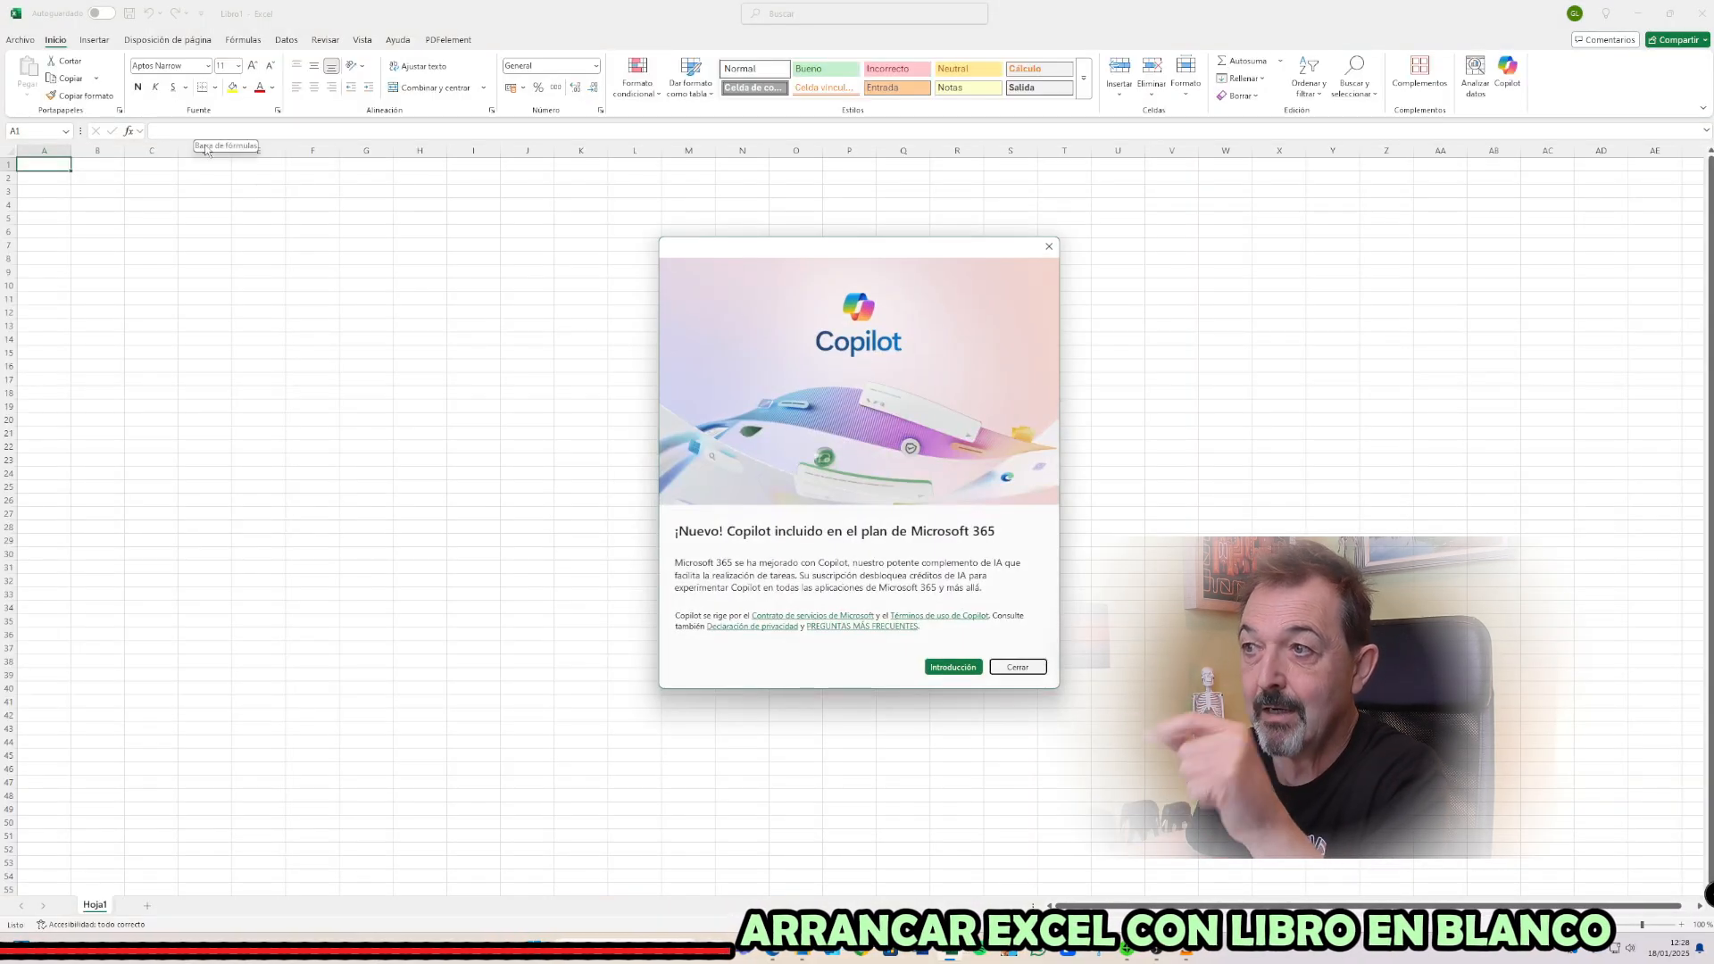
pyautogui.click(1018, 668)
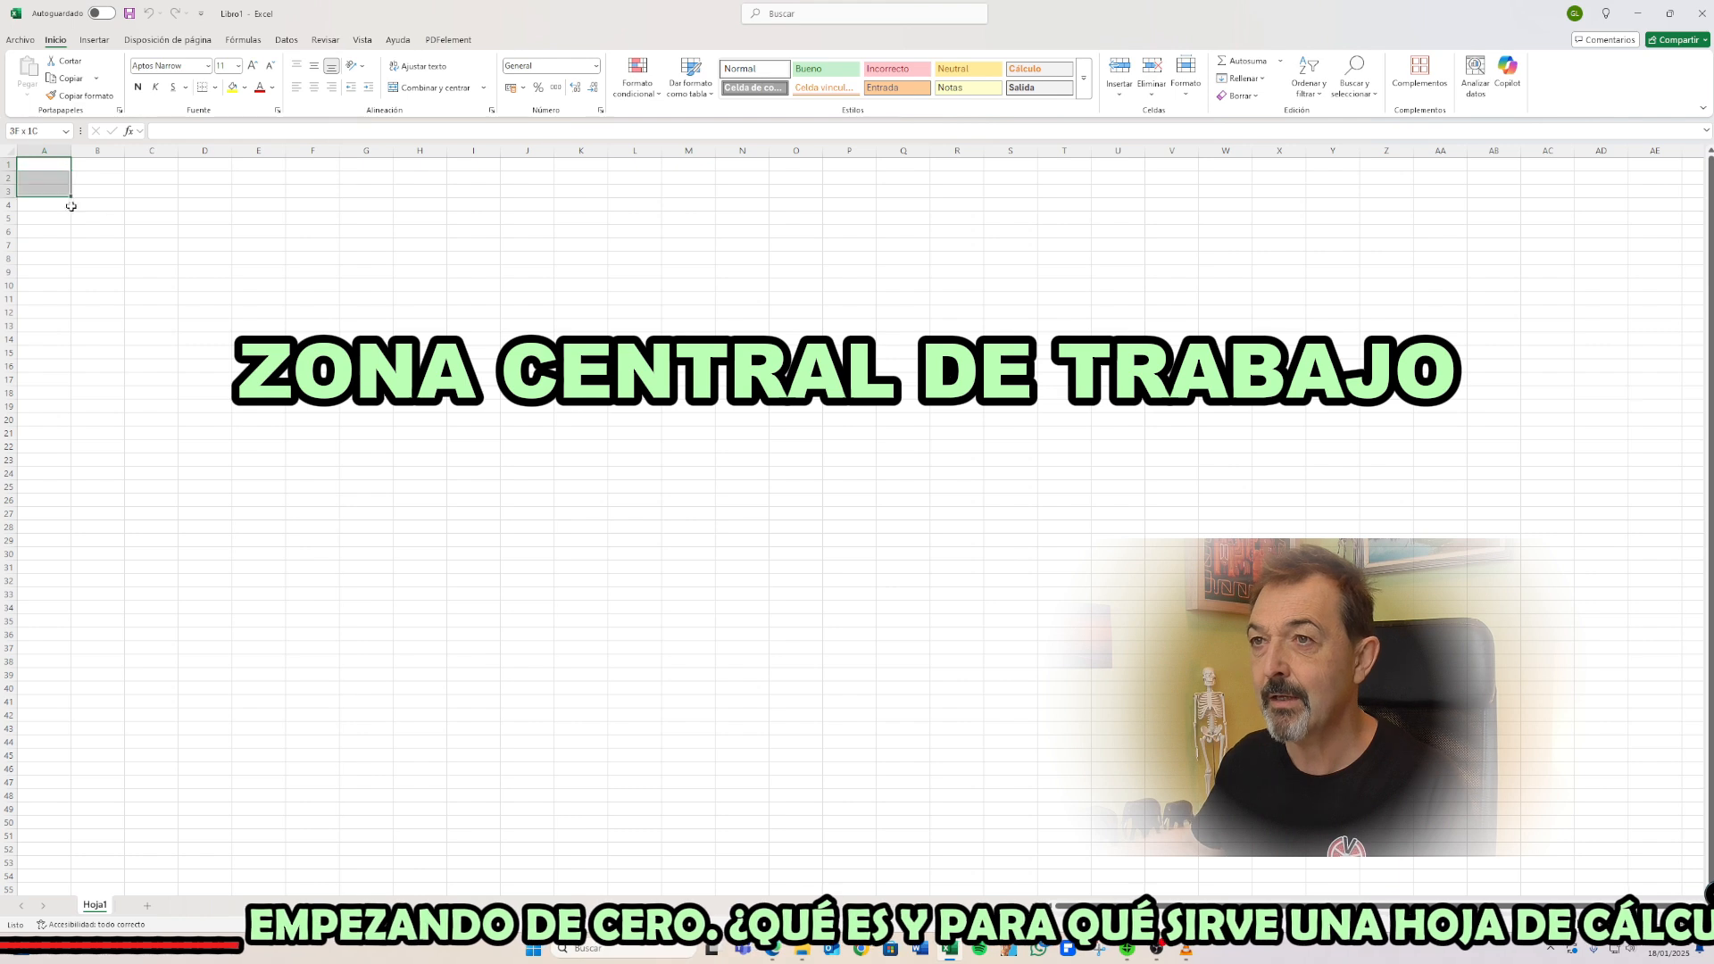
# Explore the empty worksheet grid by selecting a range and individual cells, checking each active cell's reference
pyautogui.moveTo(71, 206); pyautogui.dragTo(1690, 887)
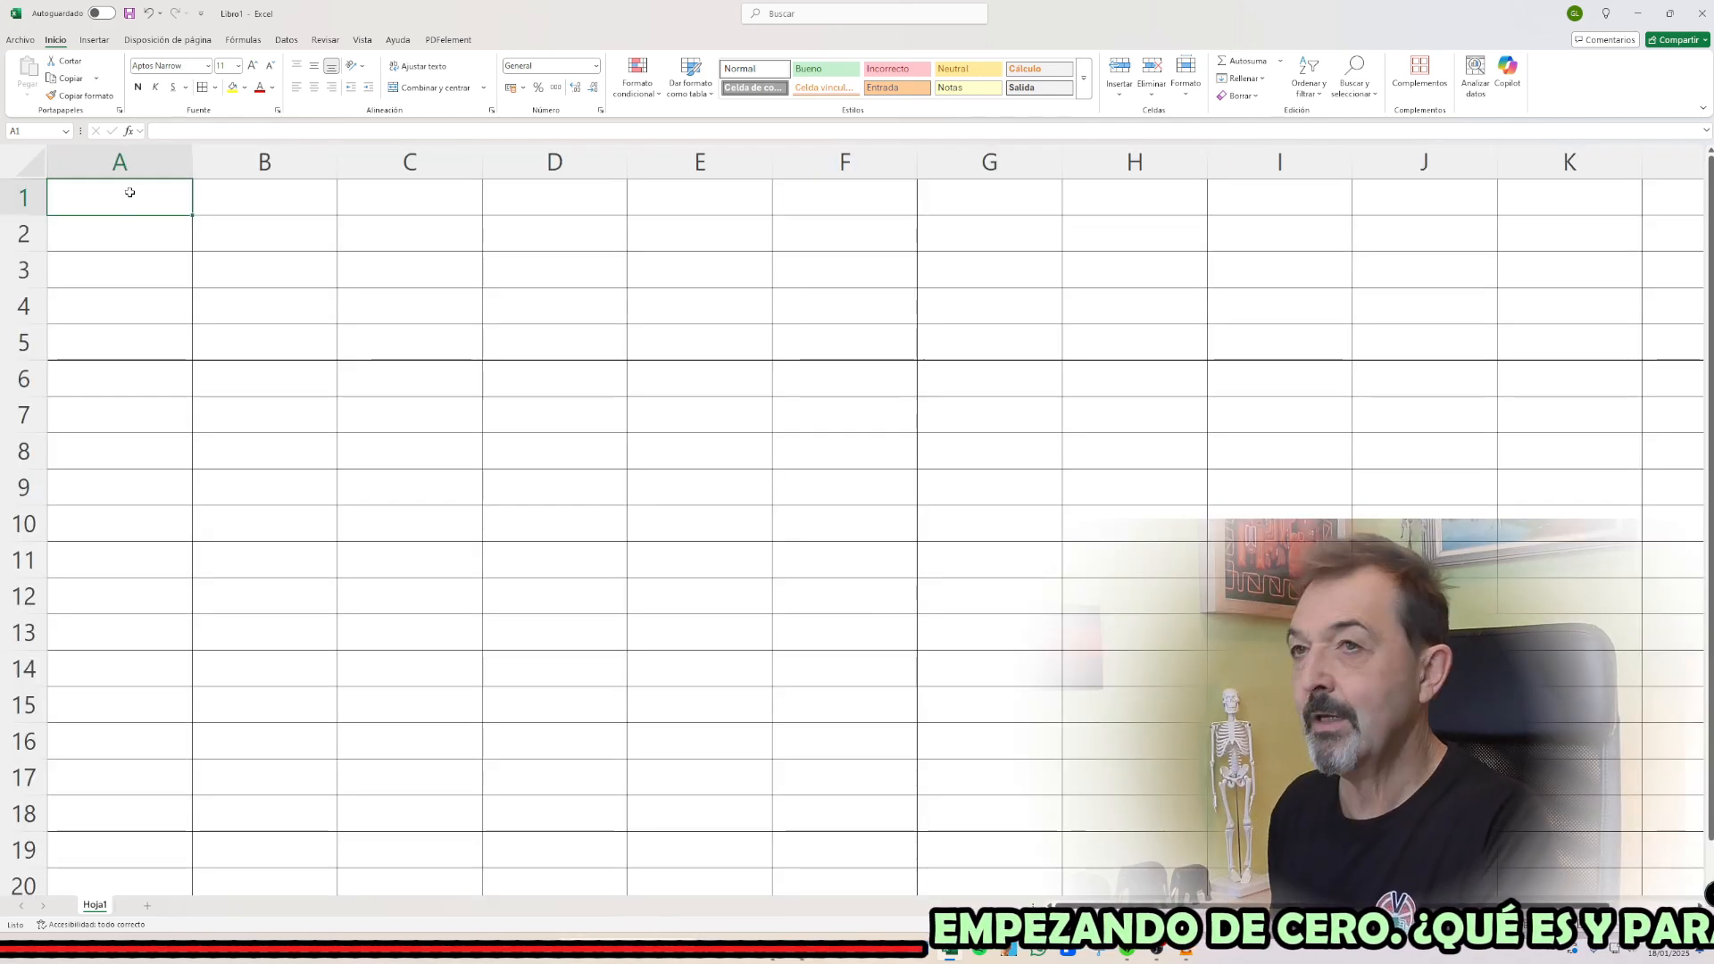
pyautogui.press('Right')
pyautogui.press('Left')
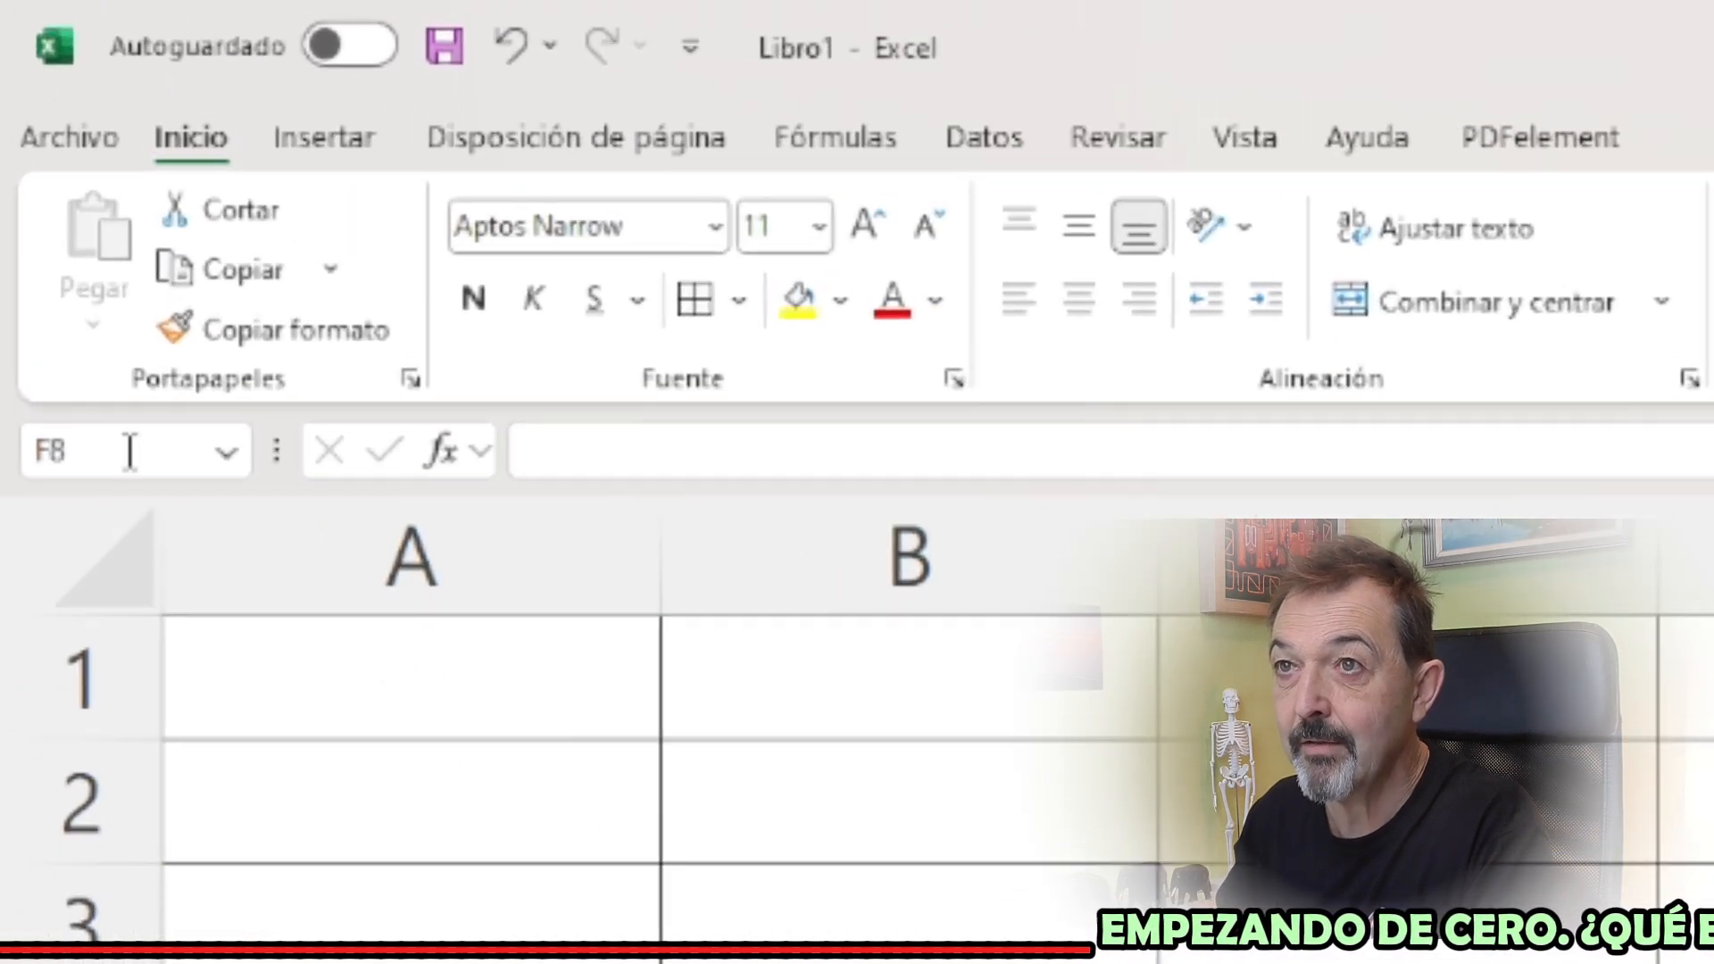
pyautogui.click(72, 259)
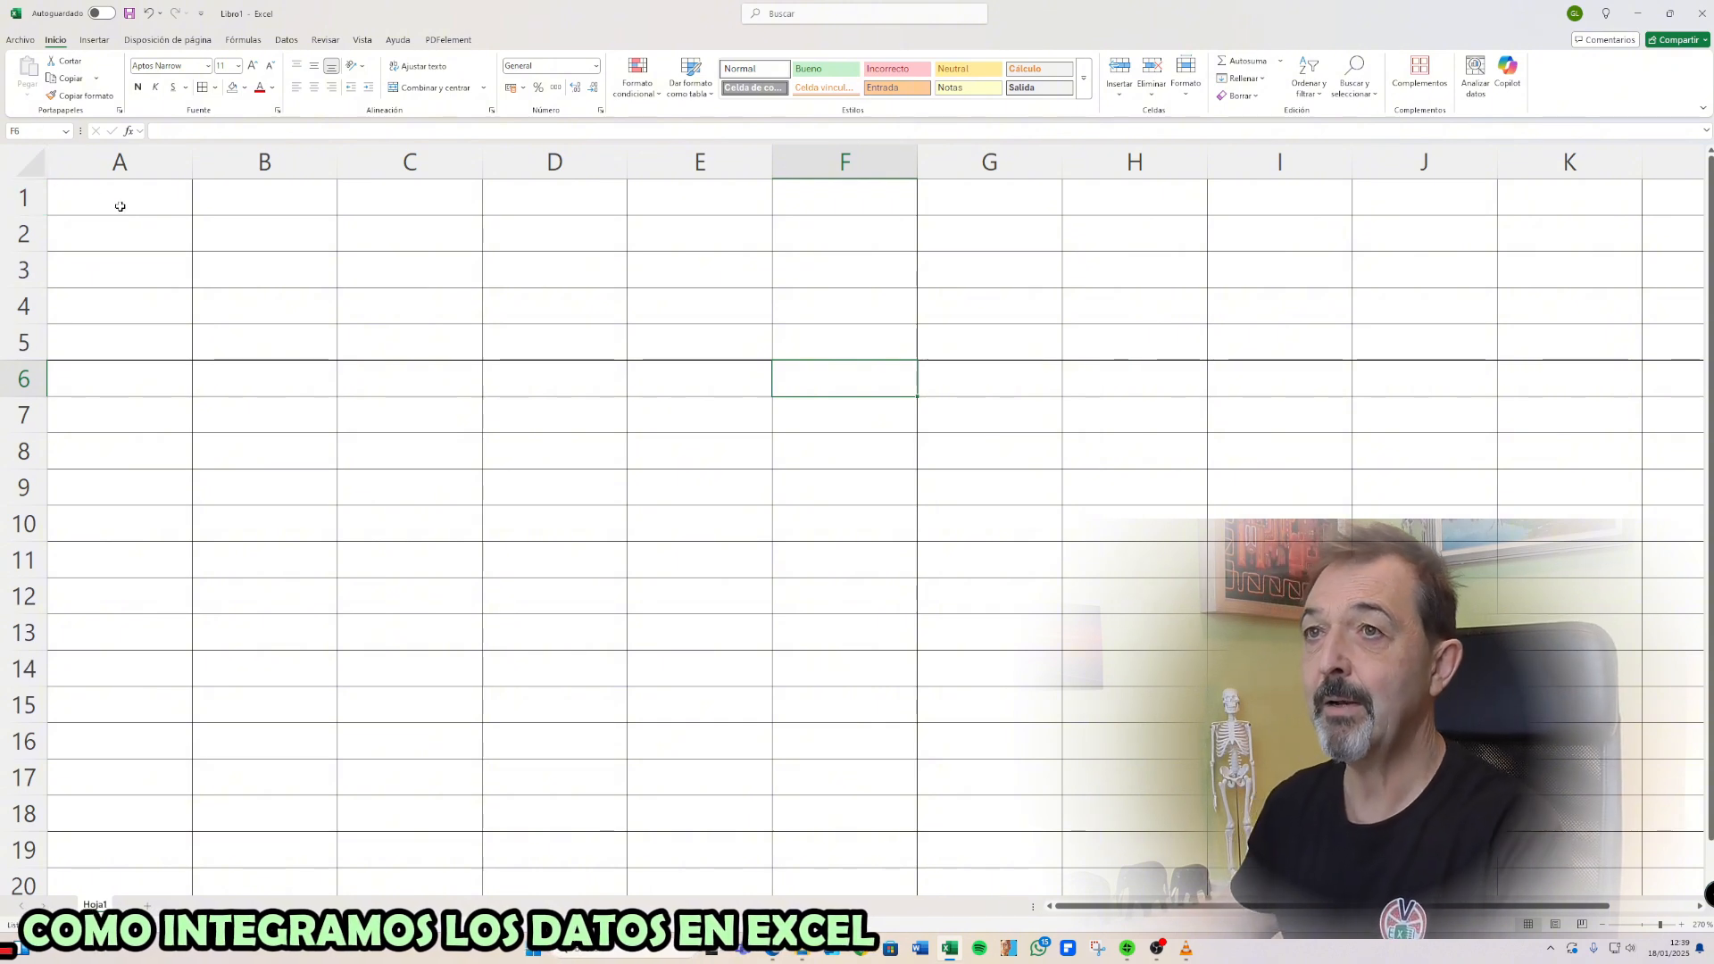
# Enter TEXTO in cell A1, 500 in B1 and the date 01/01/2025 in C1
pyautogui.click(93, 195)
pyautogui.write('TEXTO')
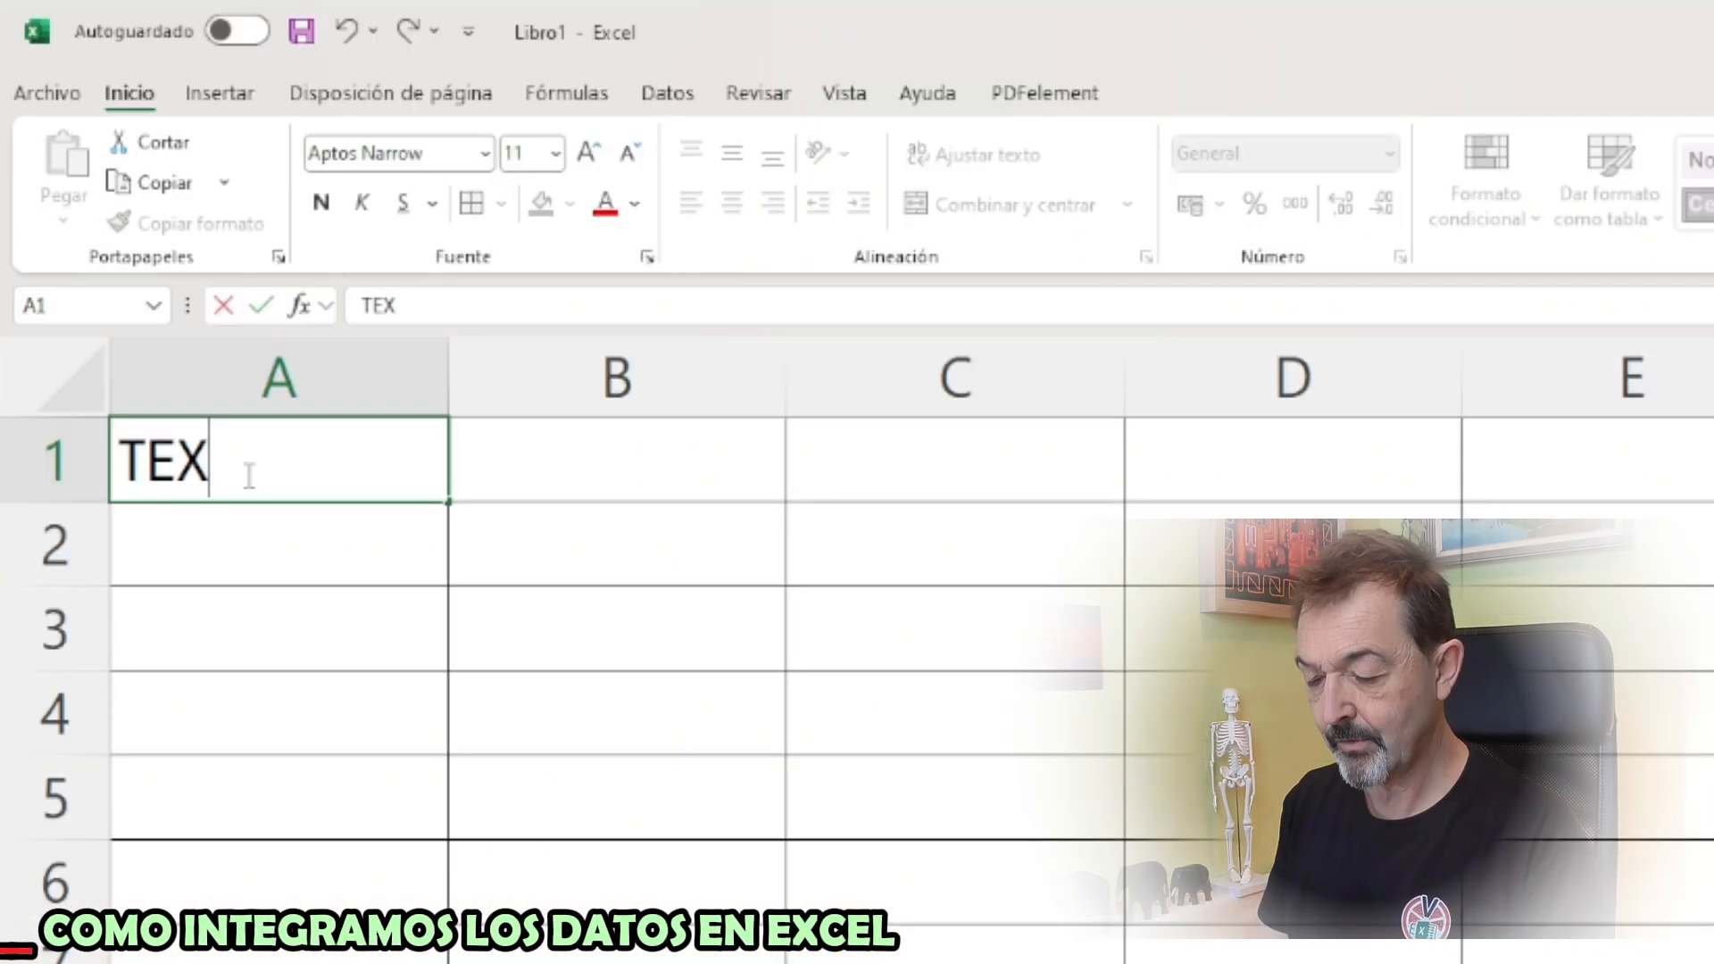
pyautogui.press('Tab')
pyautogui.write('500')
pyautogui.press('Tab')
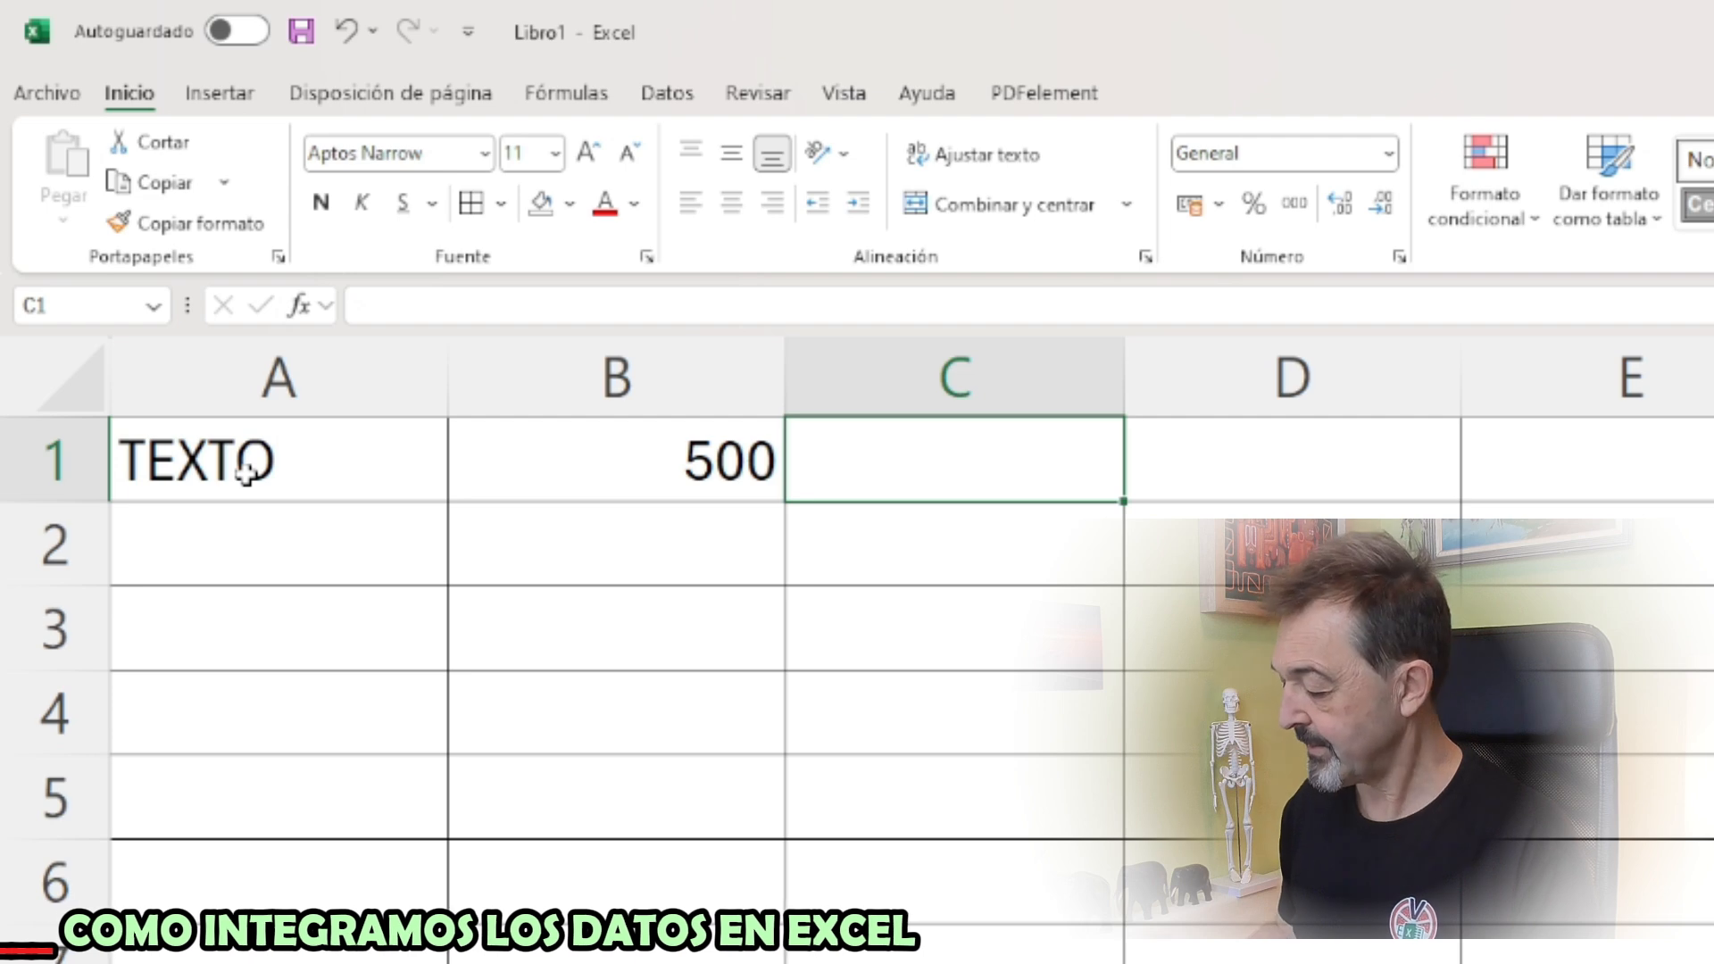
pyautogui.write('01/01/2025')
pyautogui.press('Return')
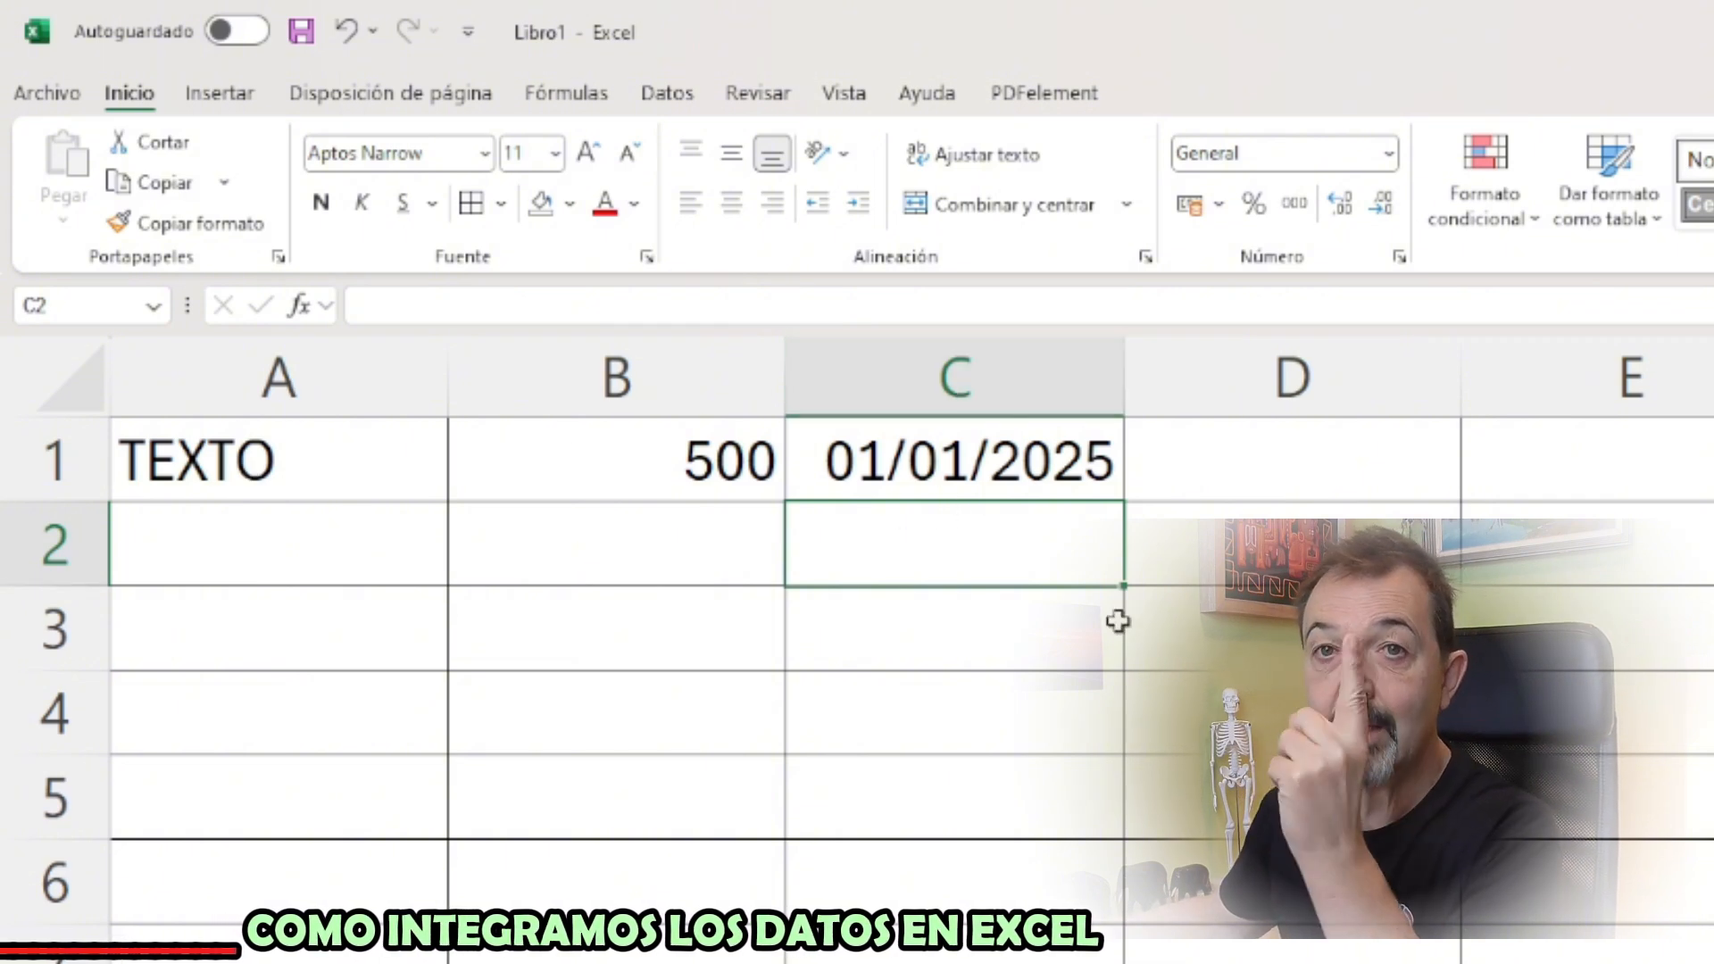
# Enter the same date as 1-1-2025 in cell C2 and as 1 ENERO 2025 in C3
pyautogui.write('1-')
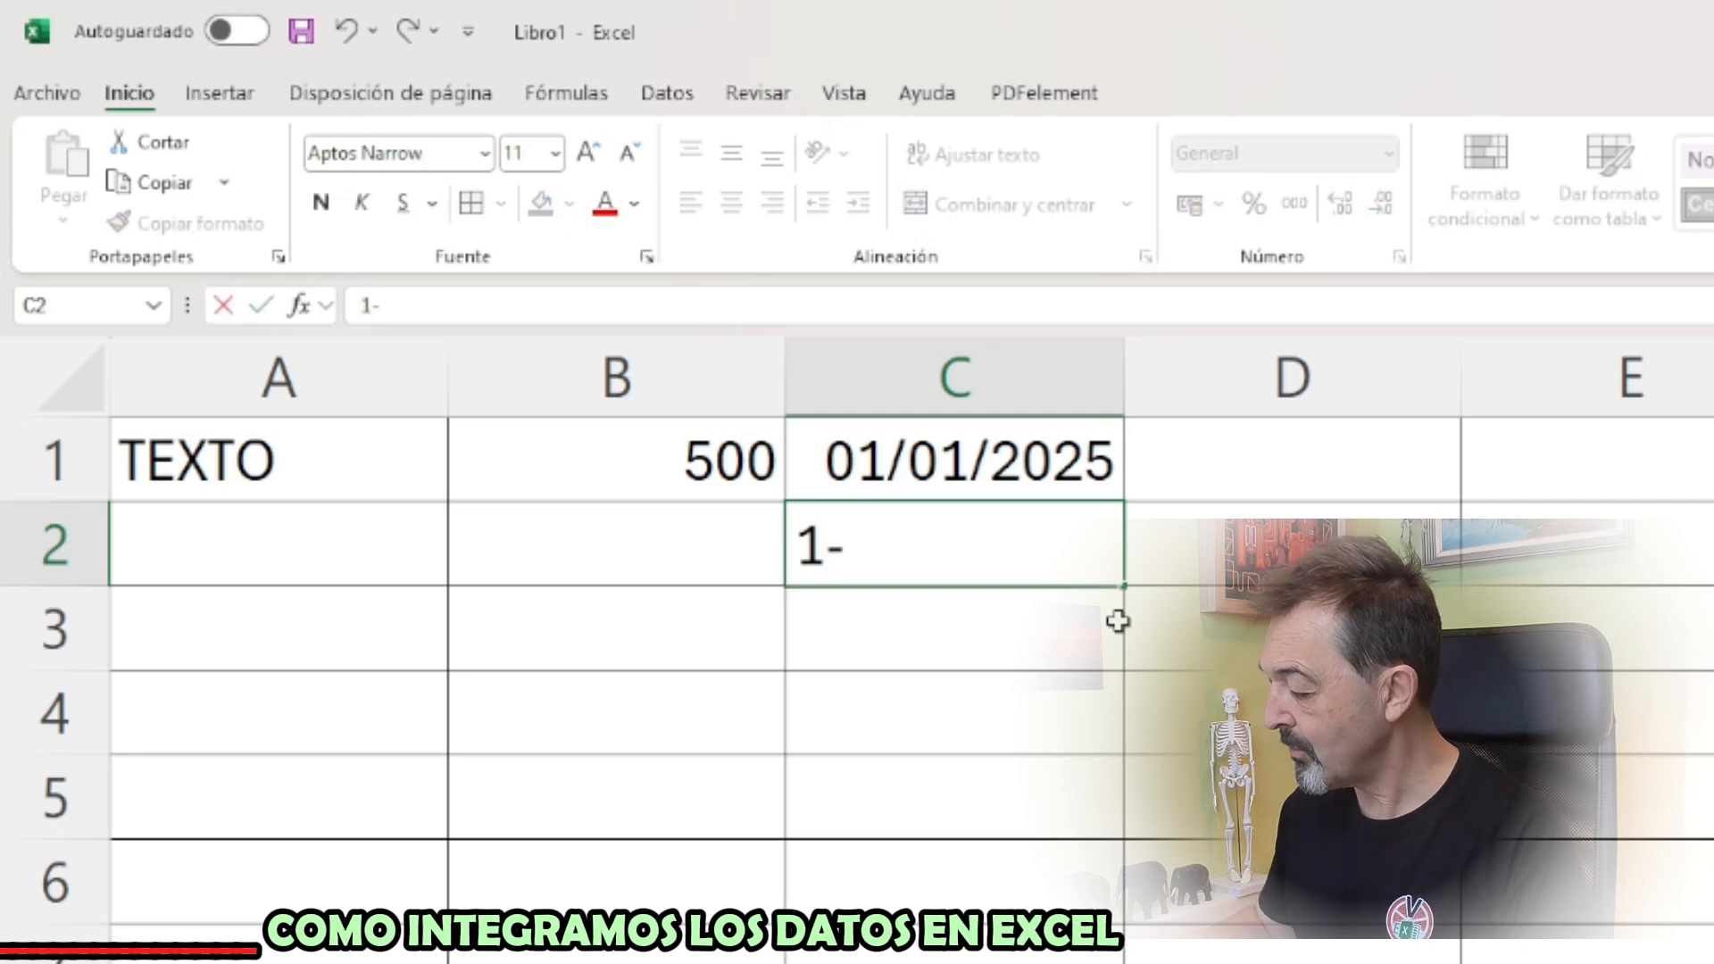
pyautogui.write('1-2025')
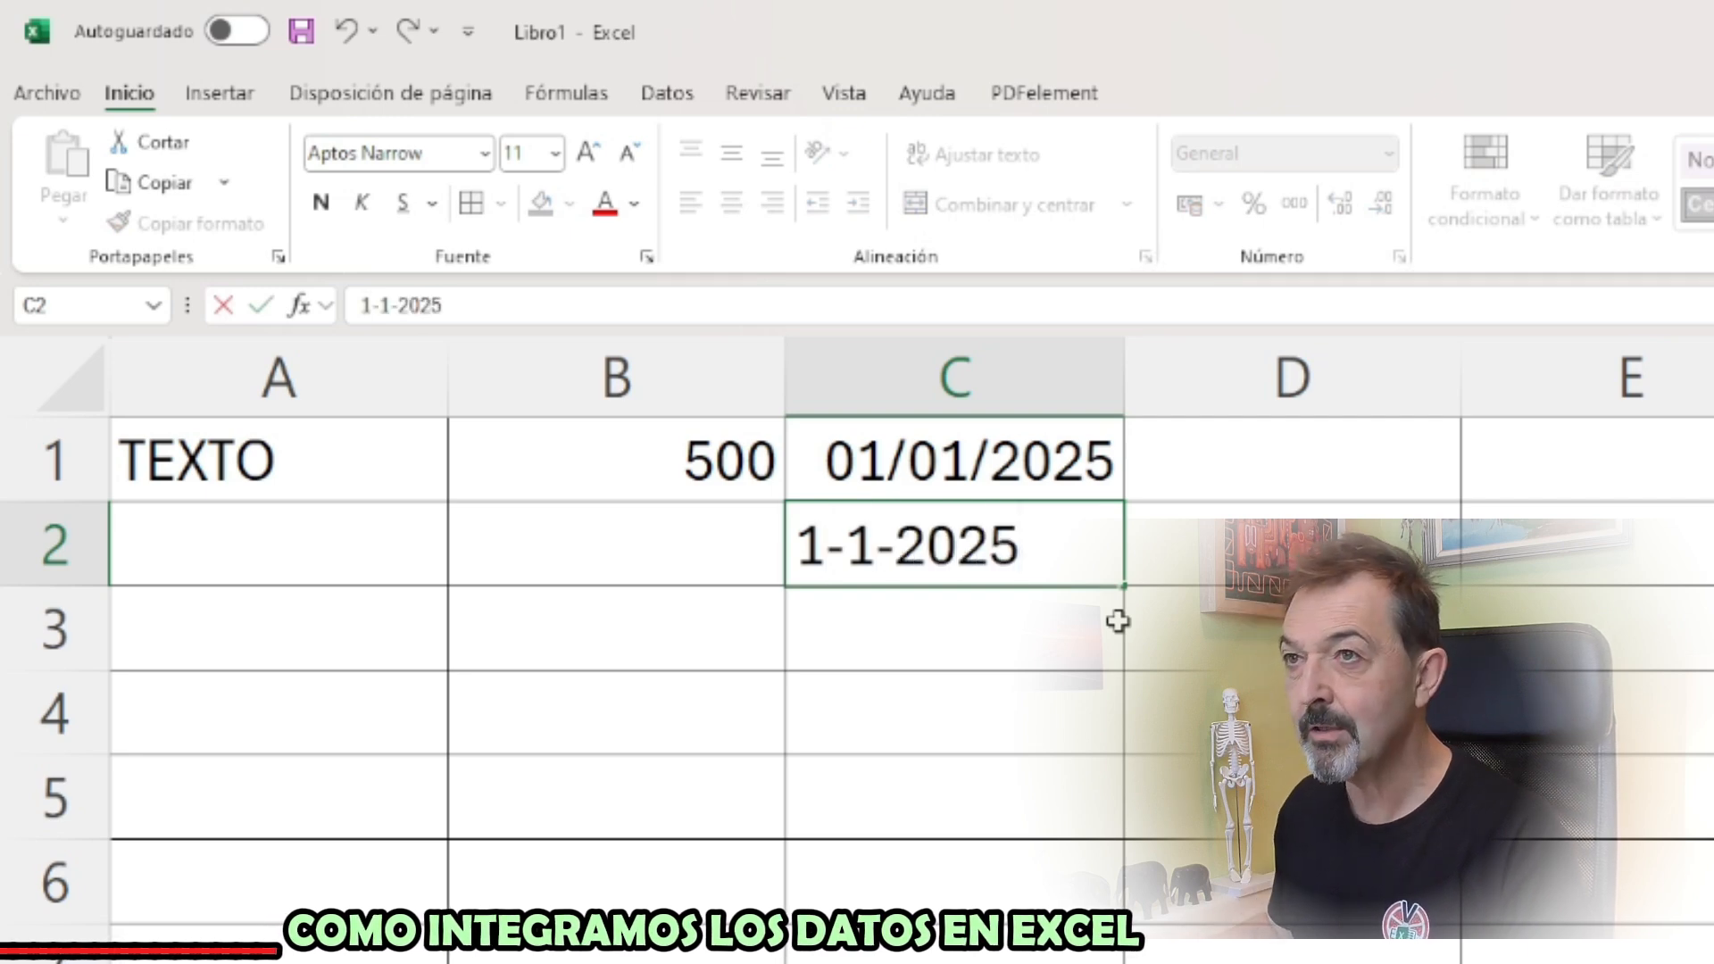
pyautogui.press('Return')
pyautogui.write('1')
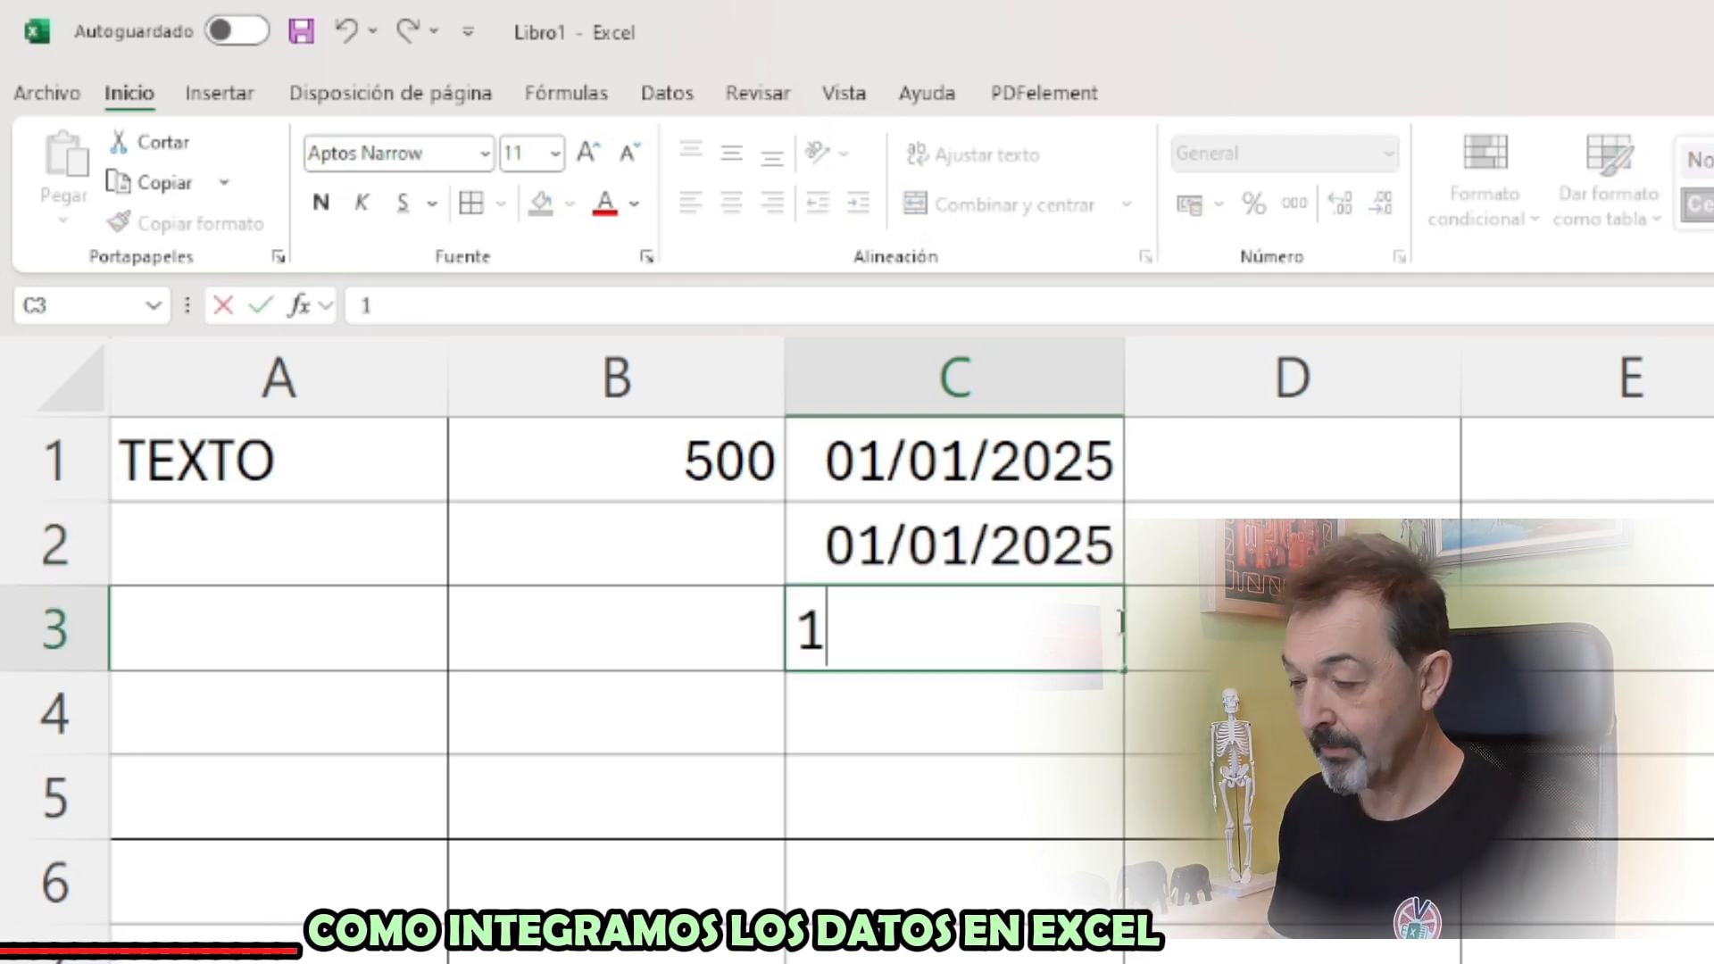
pyautogui.press('BackSpace')
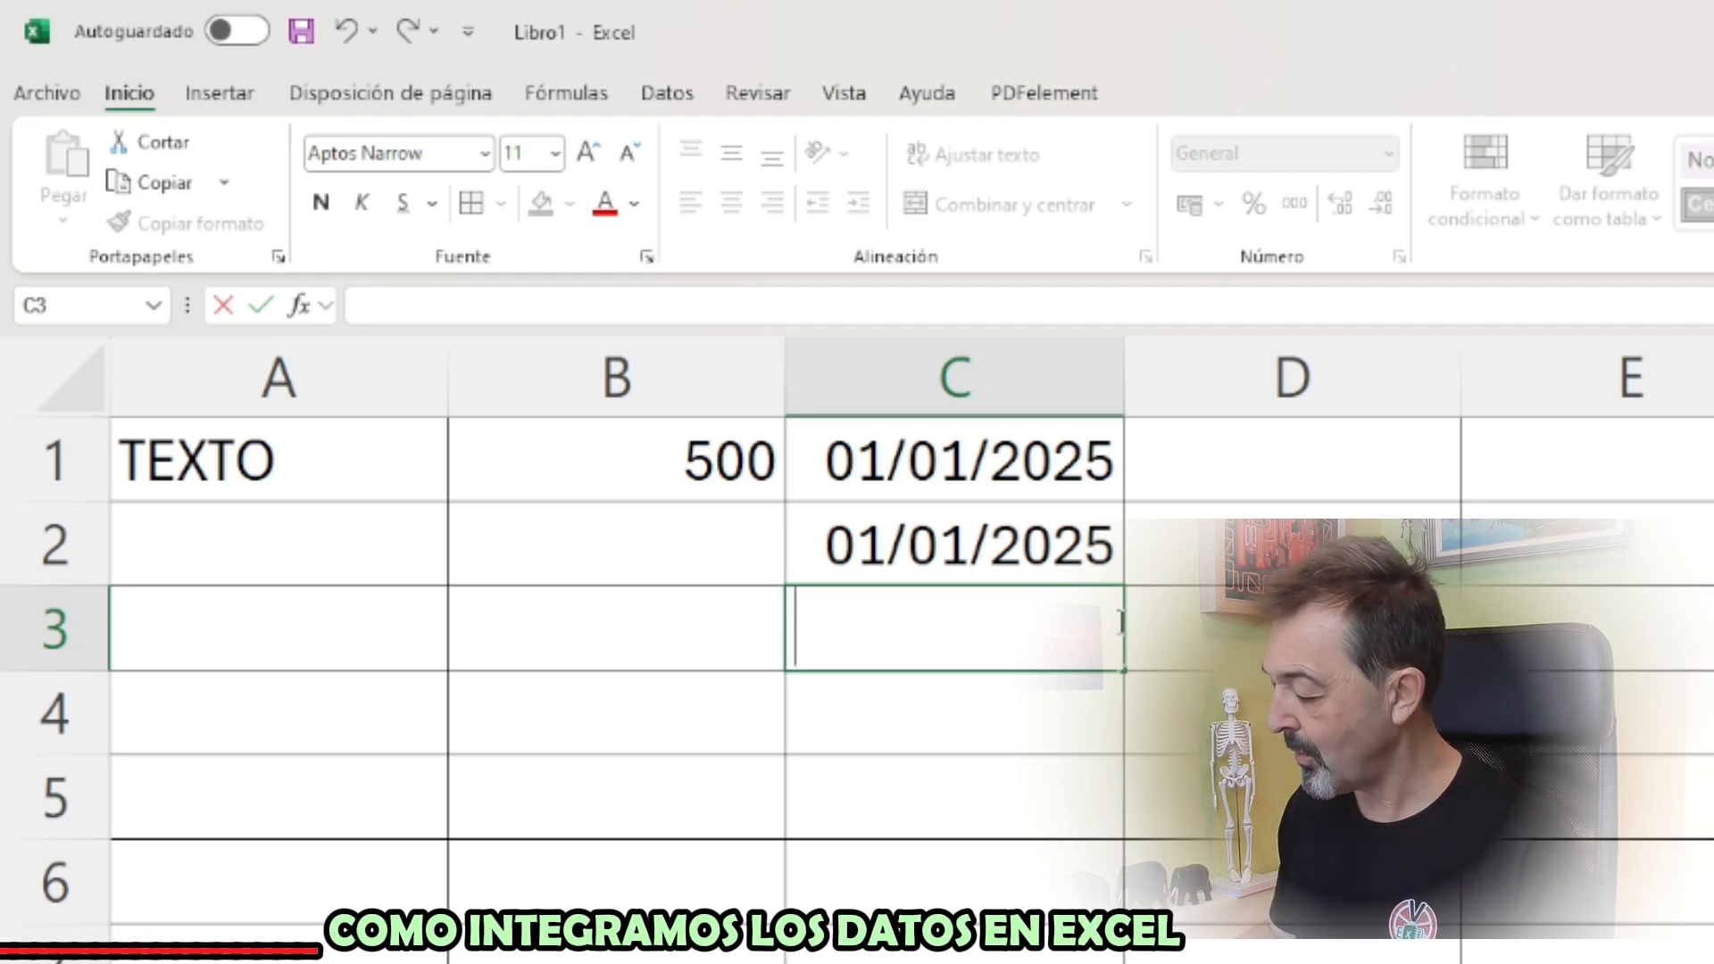
pyautogui.write('1 EN')
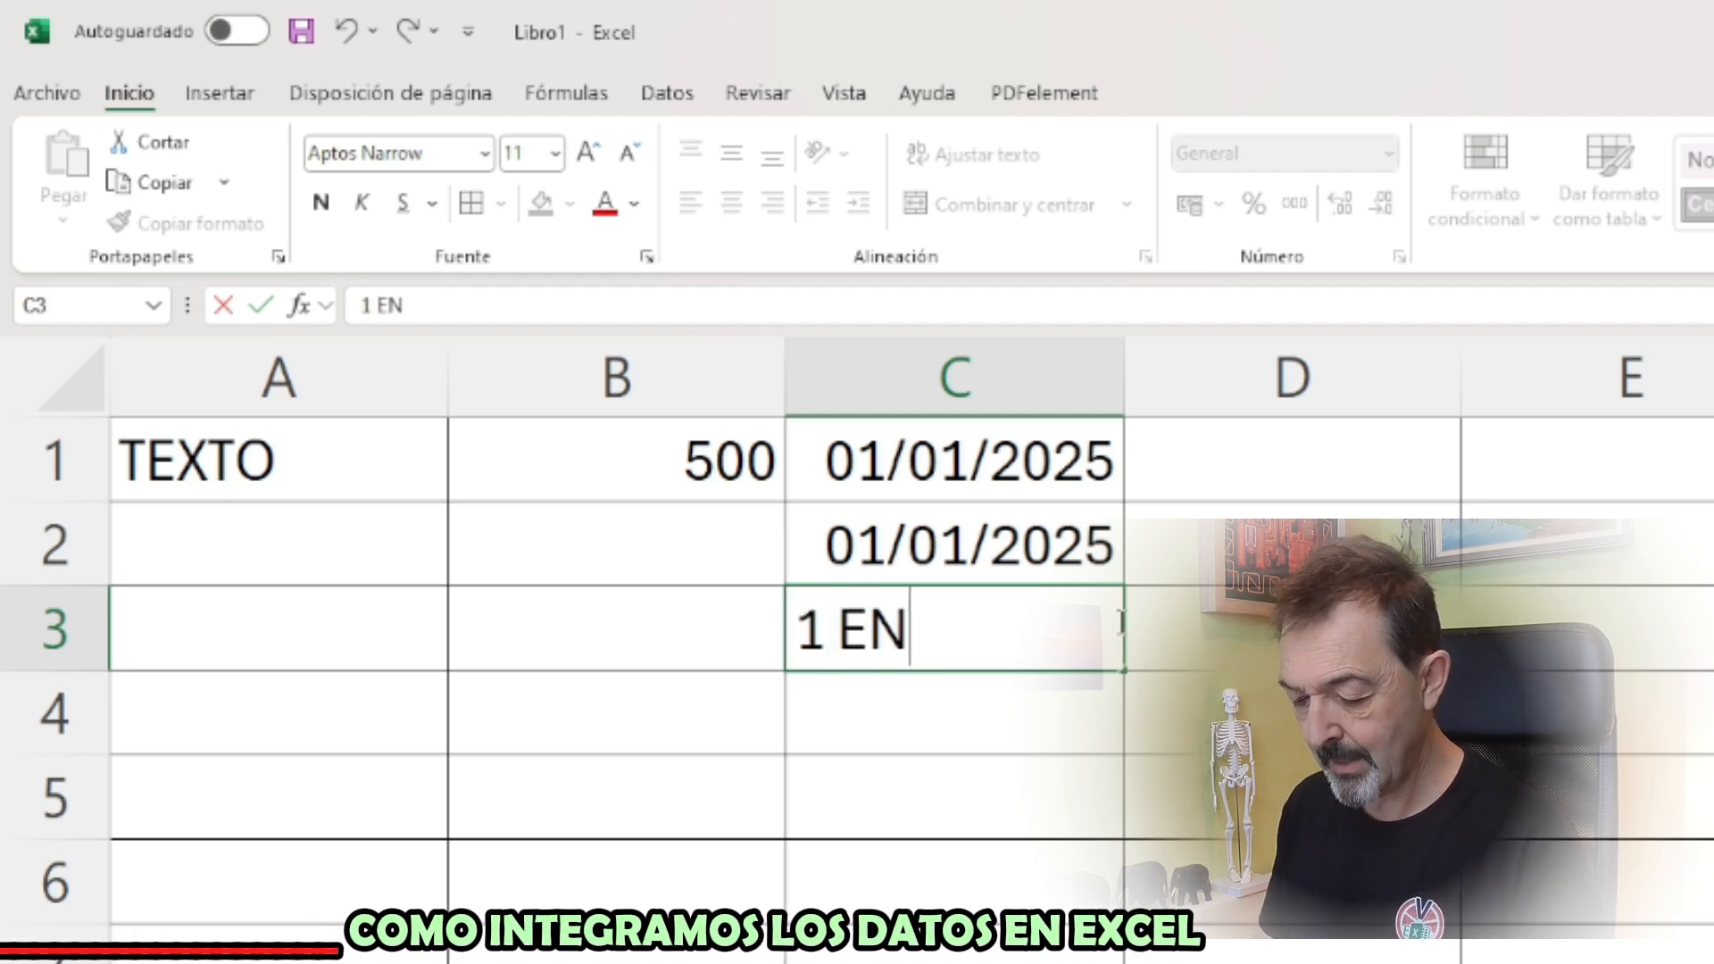
pyautogui.write('ERO 2025')
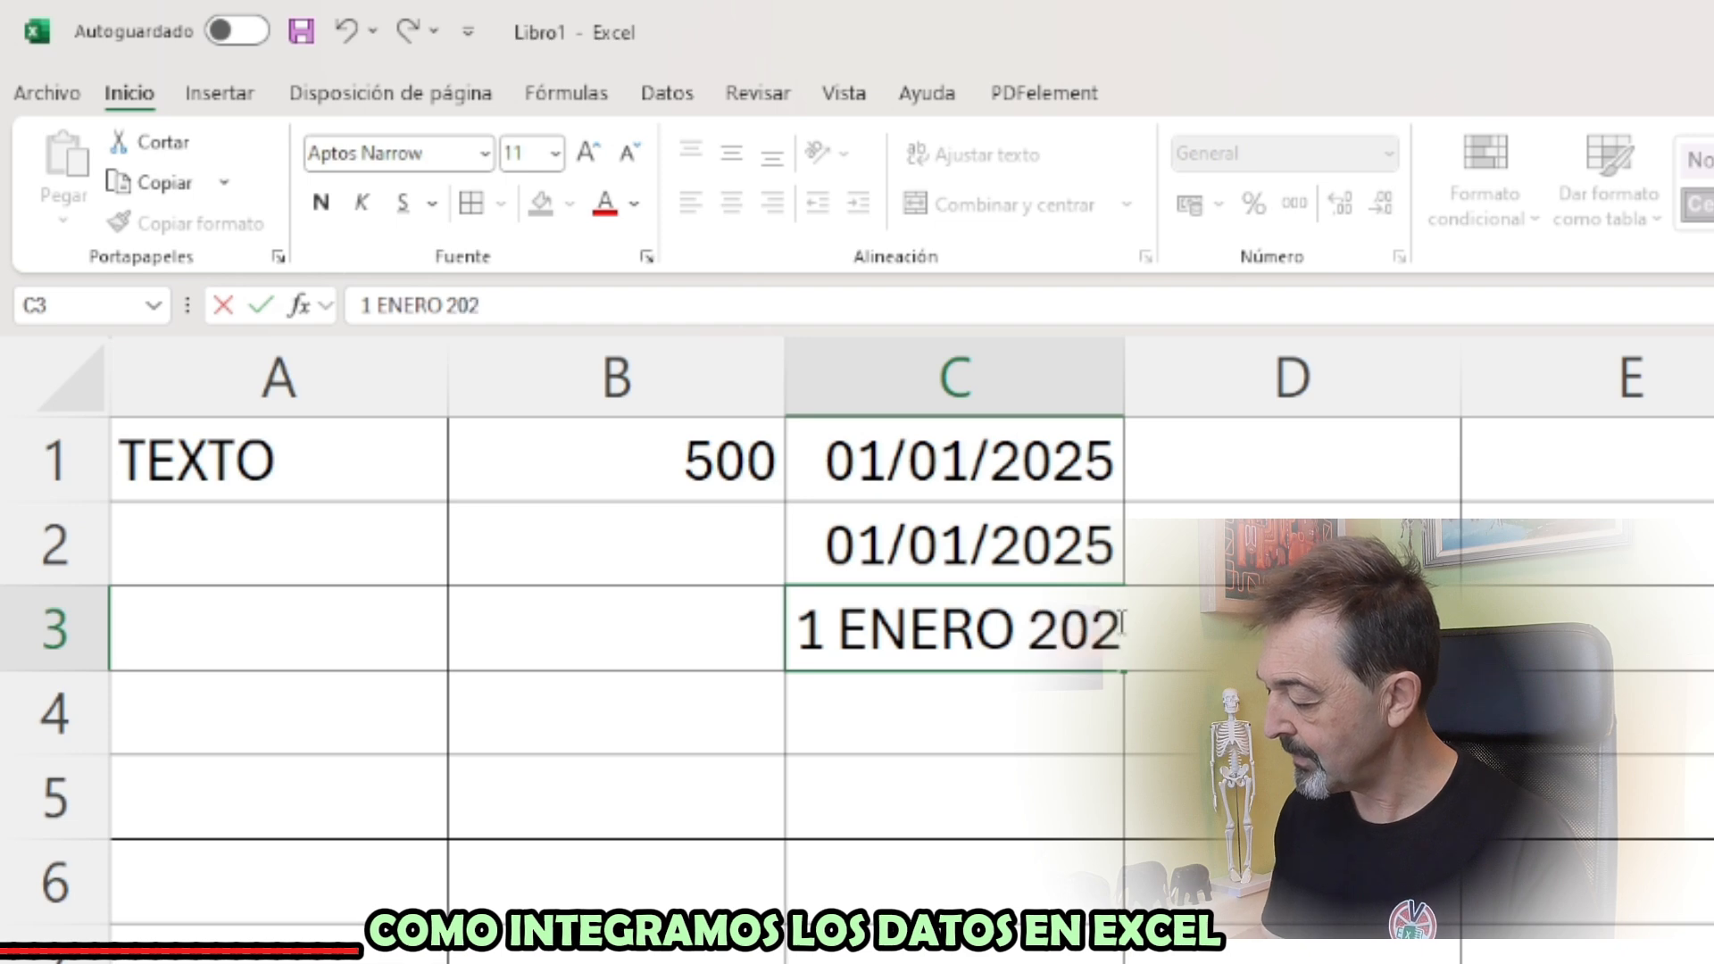
pyautogui.press('Return')
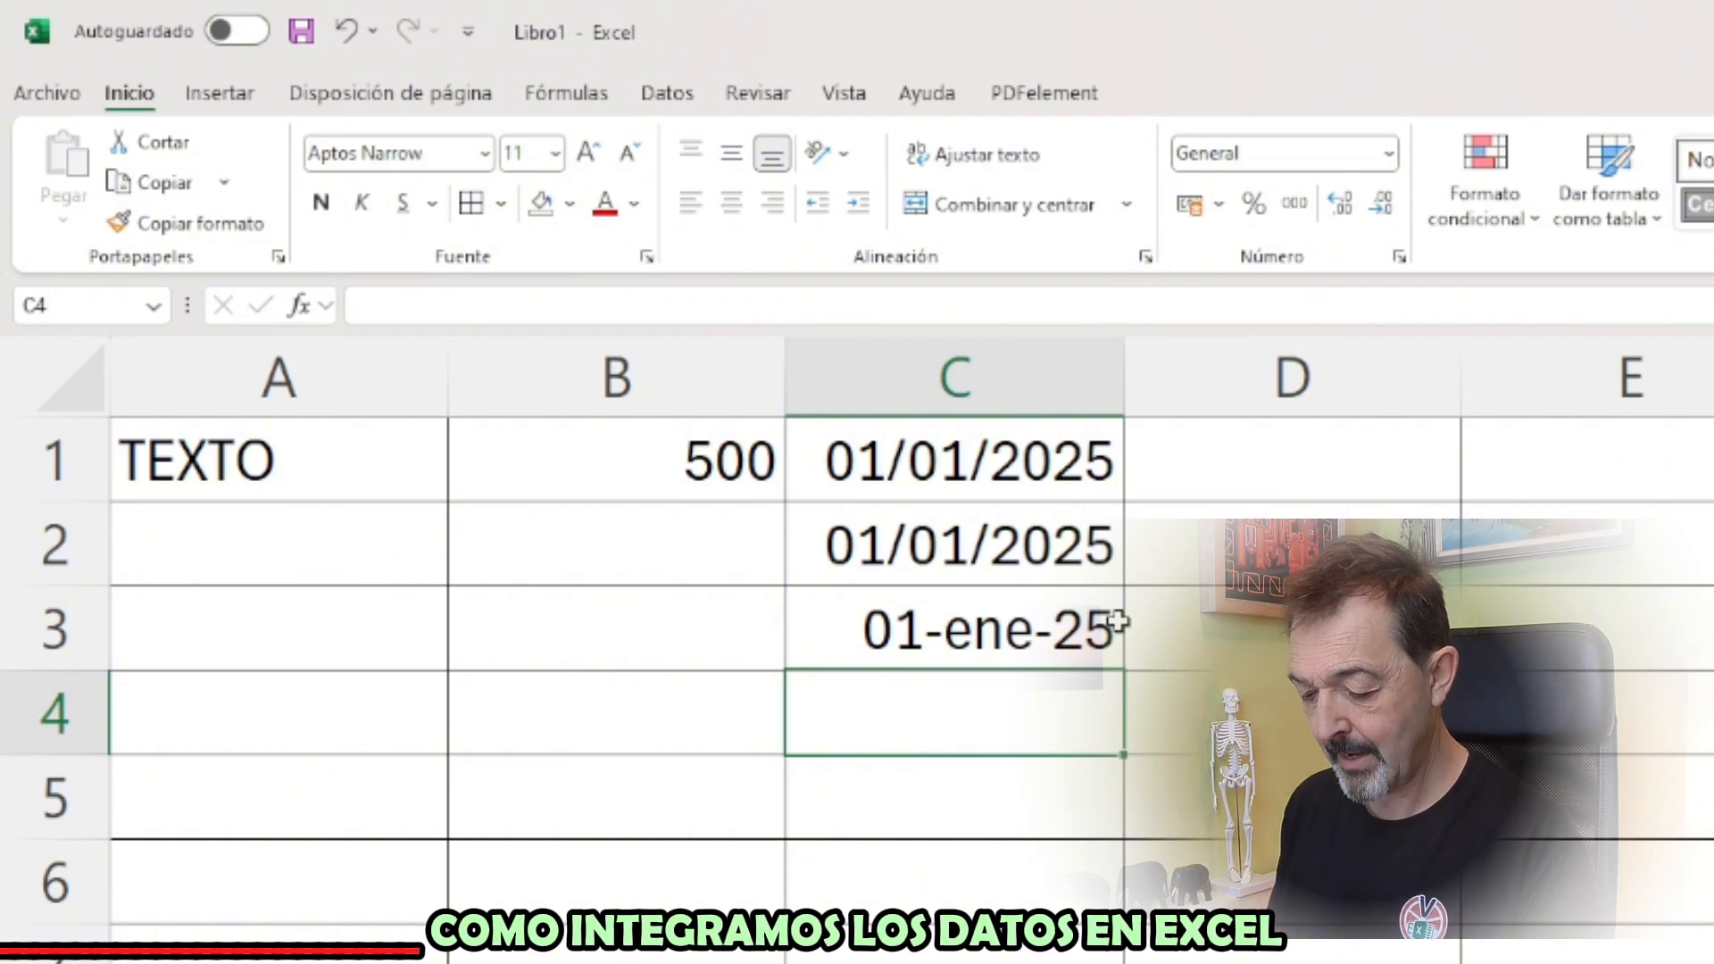
# Enter ENERO 2025 in cell C4 and 1 DE ENERO DE 2025 in C5
pyautogui.write('ENERO')
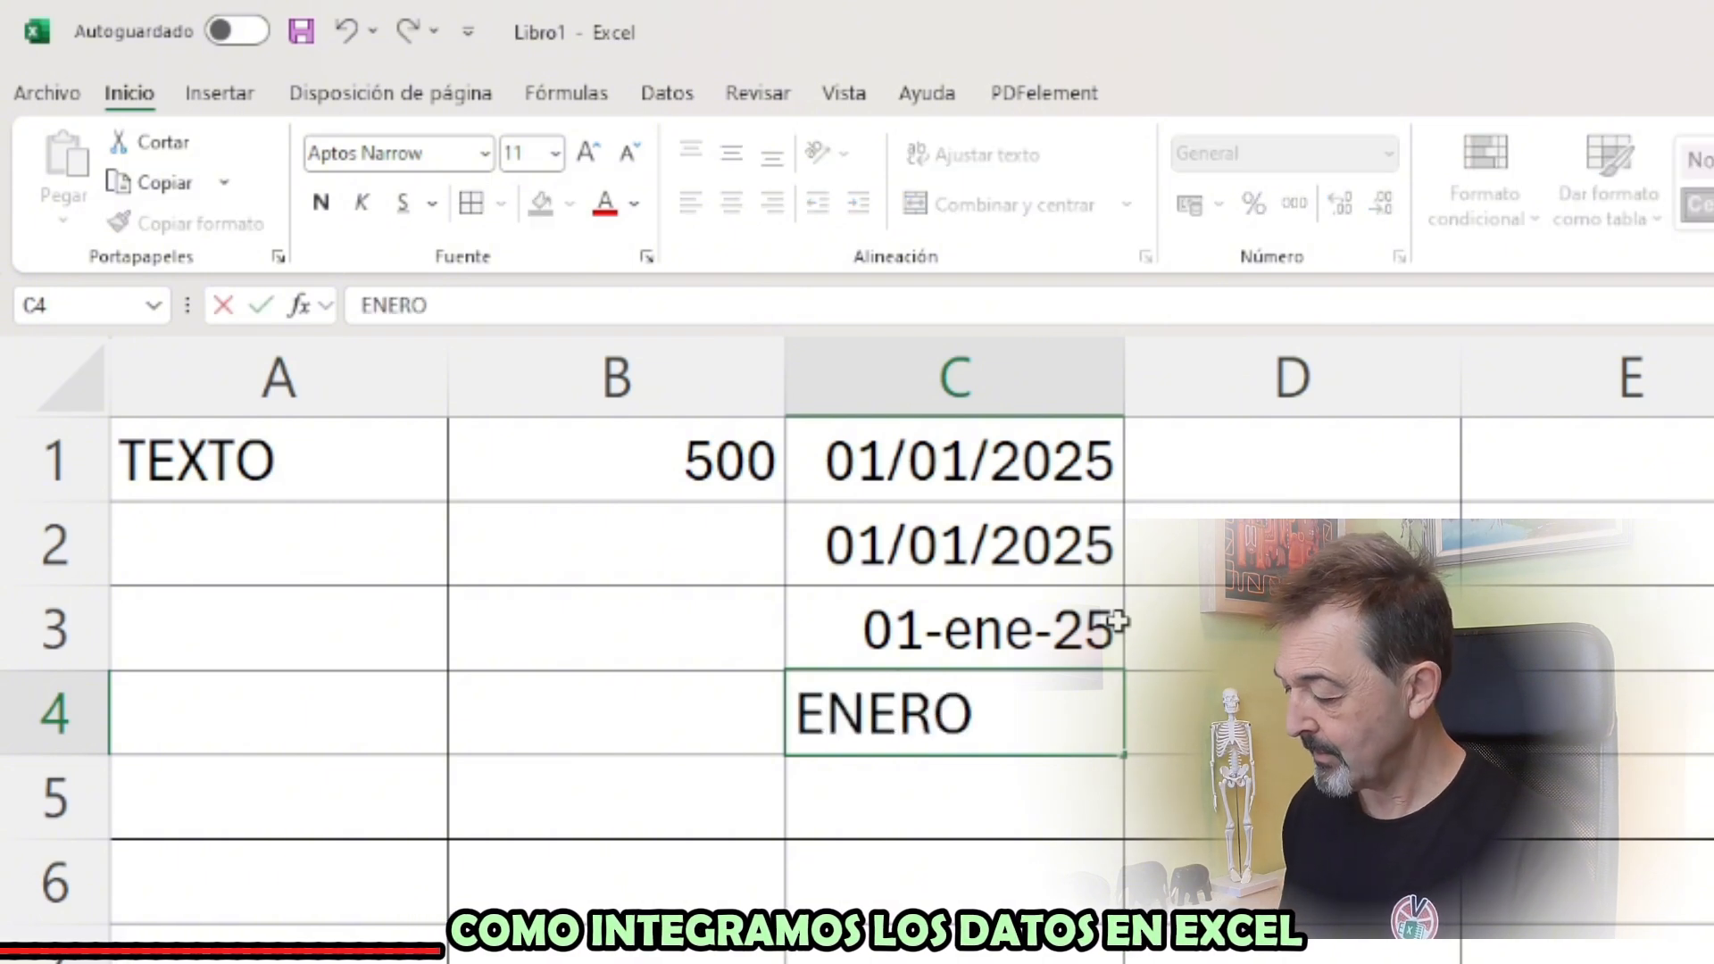
pyautogui.write(' 2025')
pyautogui.press('Return')
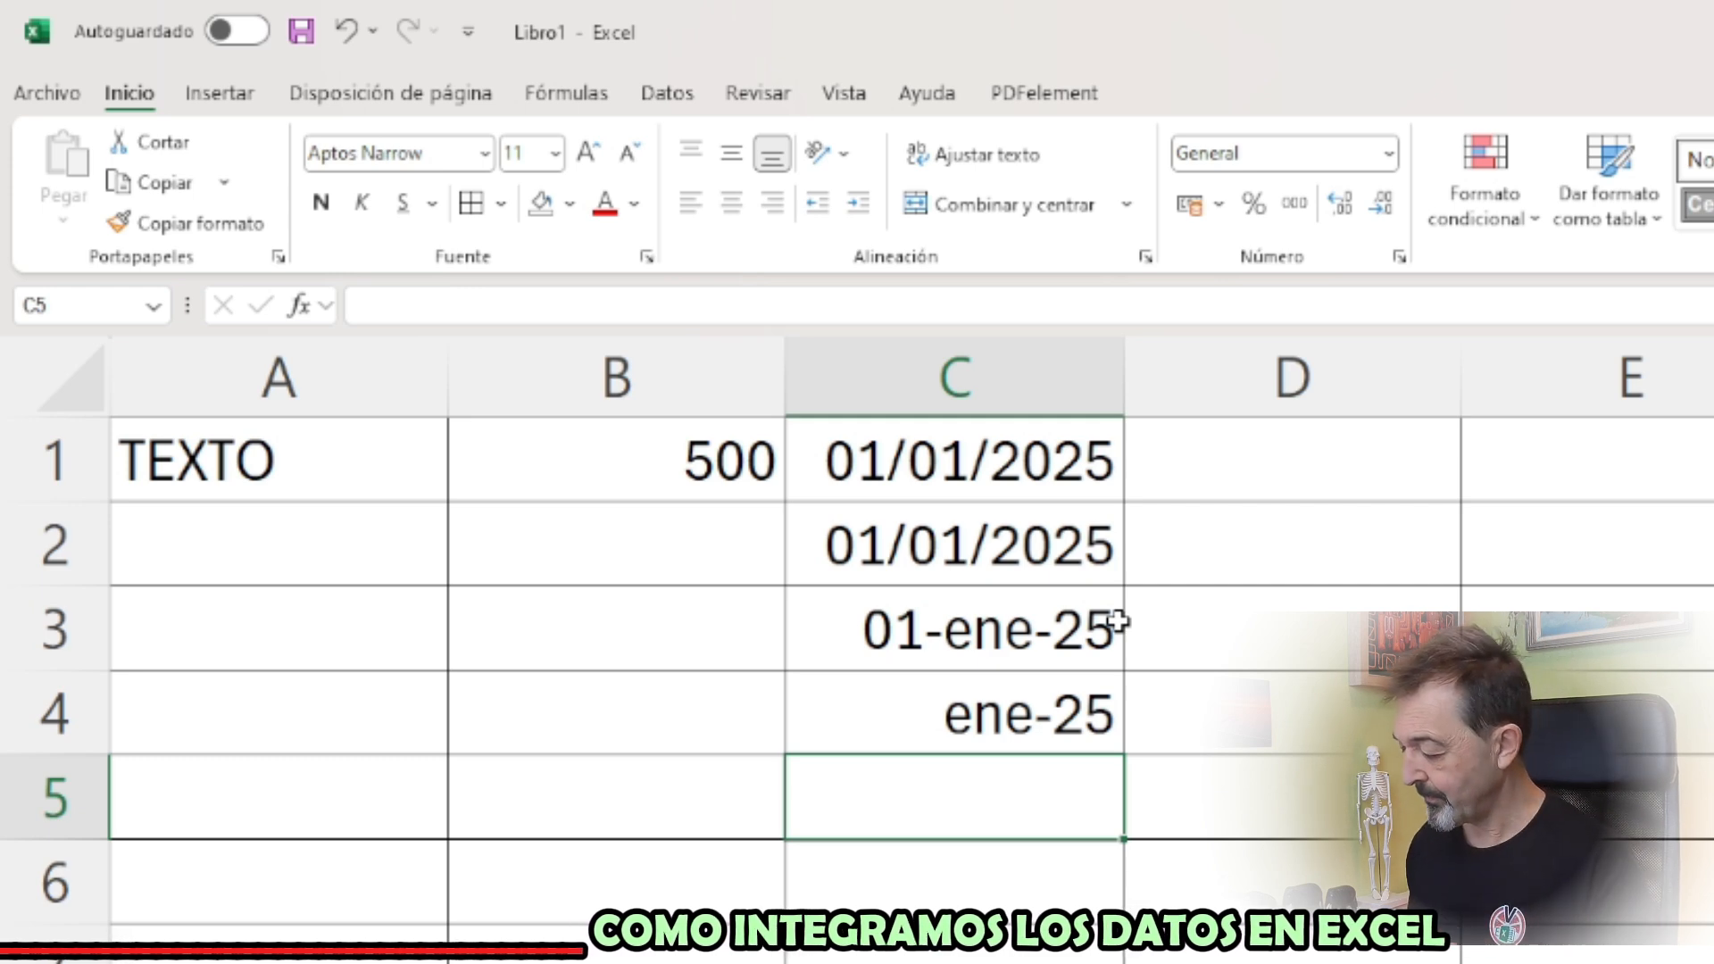
pyautogui.write('1 DE')
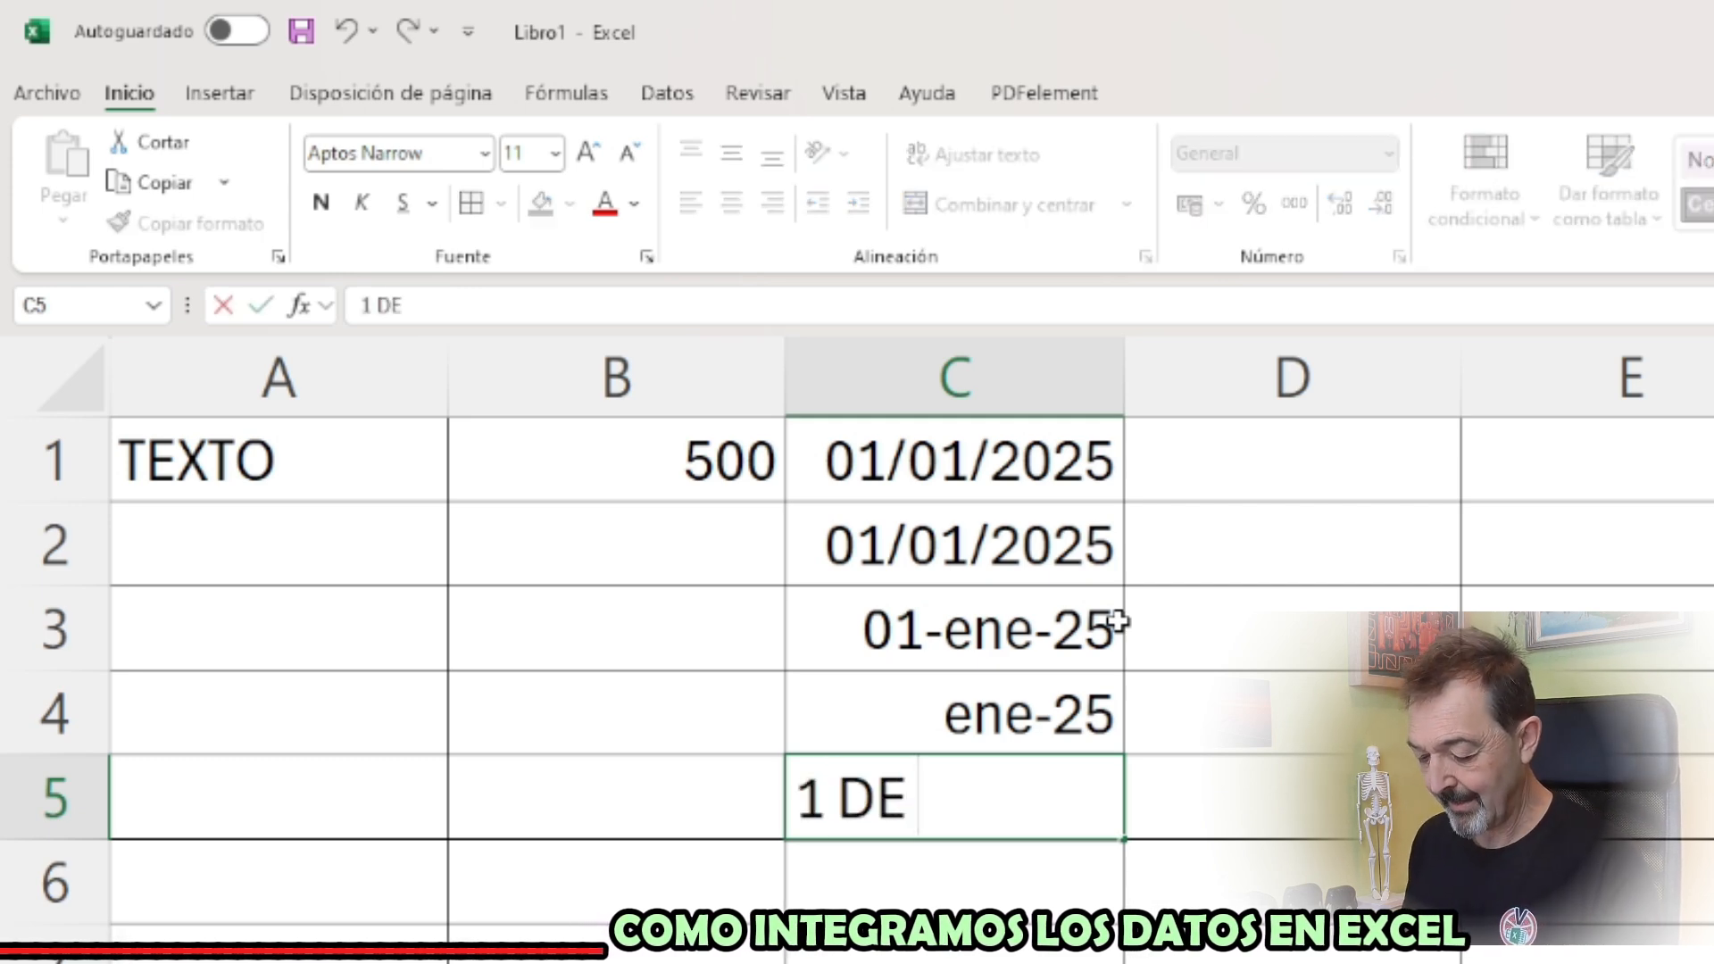
pyautogui.write(' ENERO DE 2025')
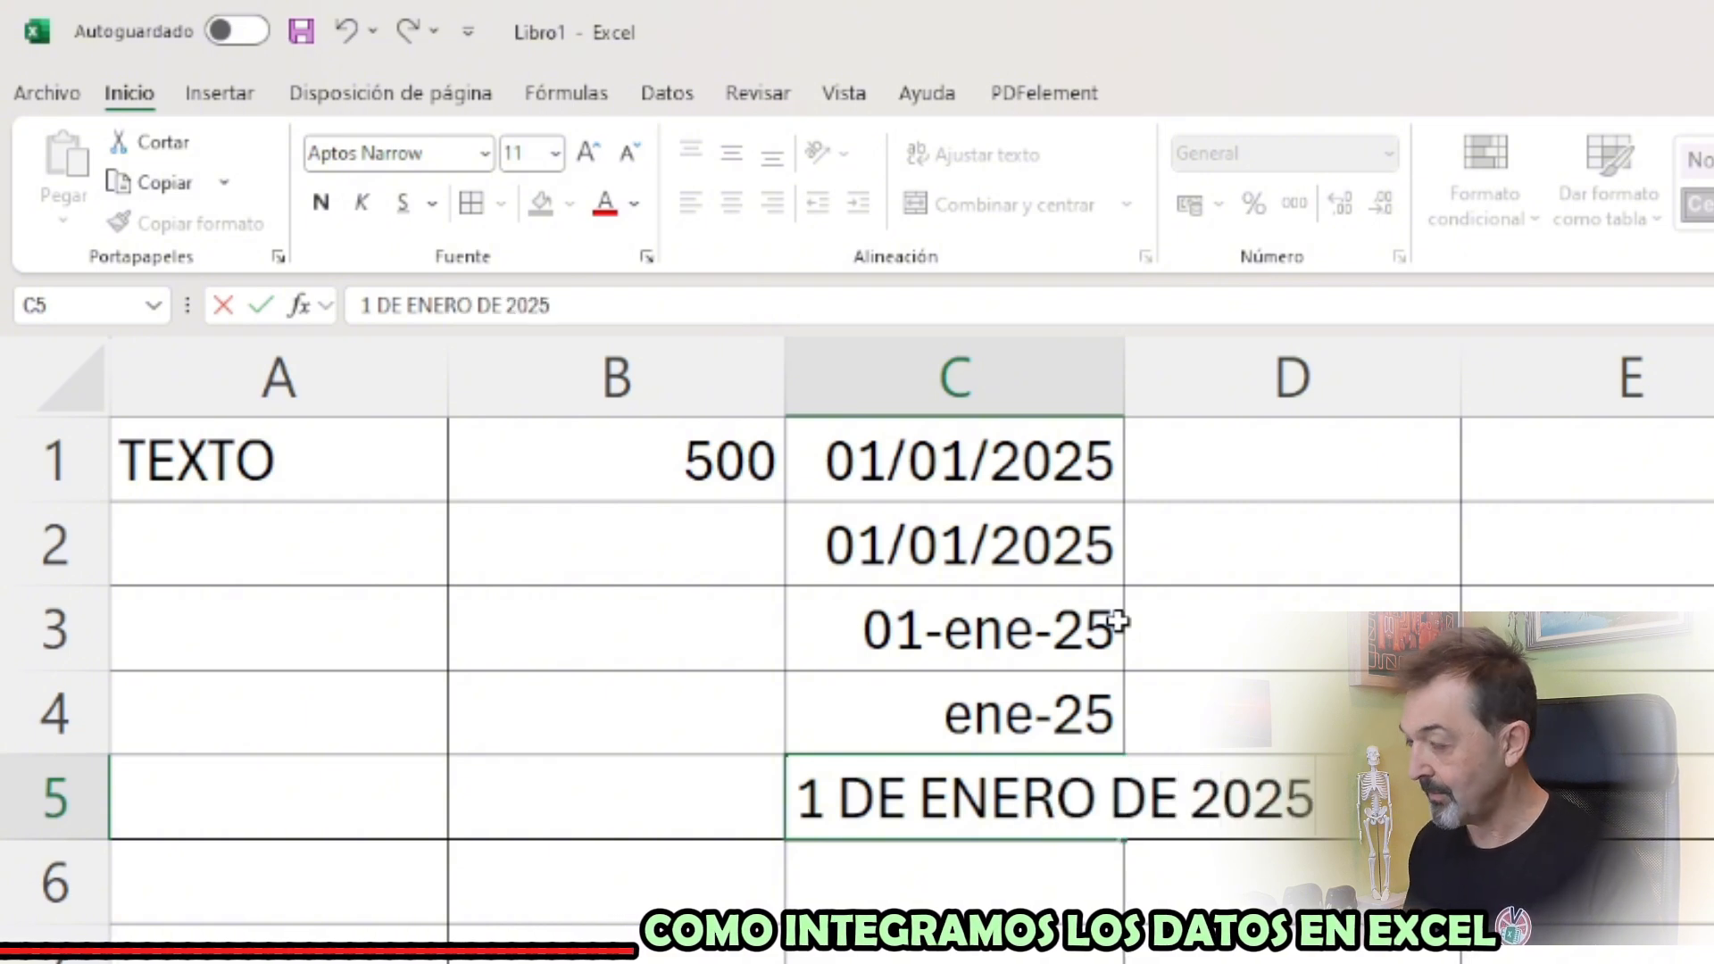
pyautogui.press('Return')
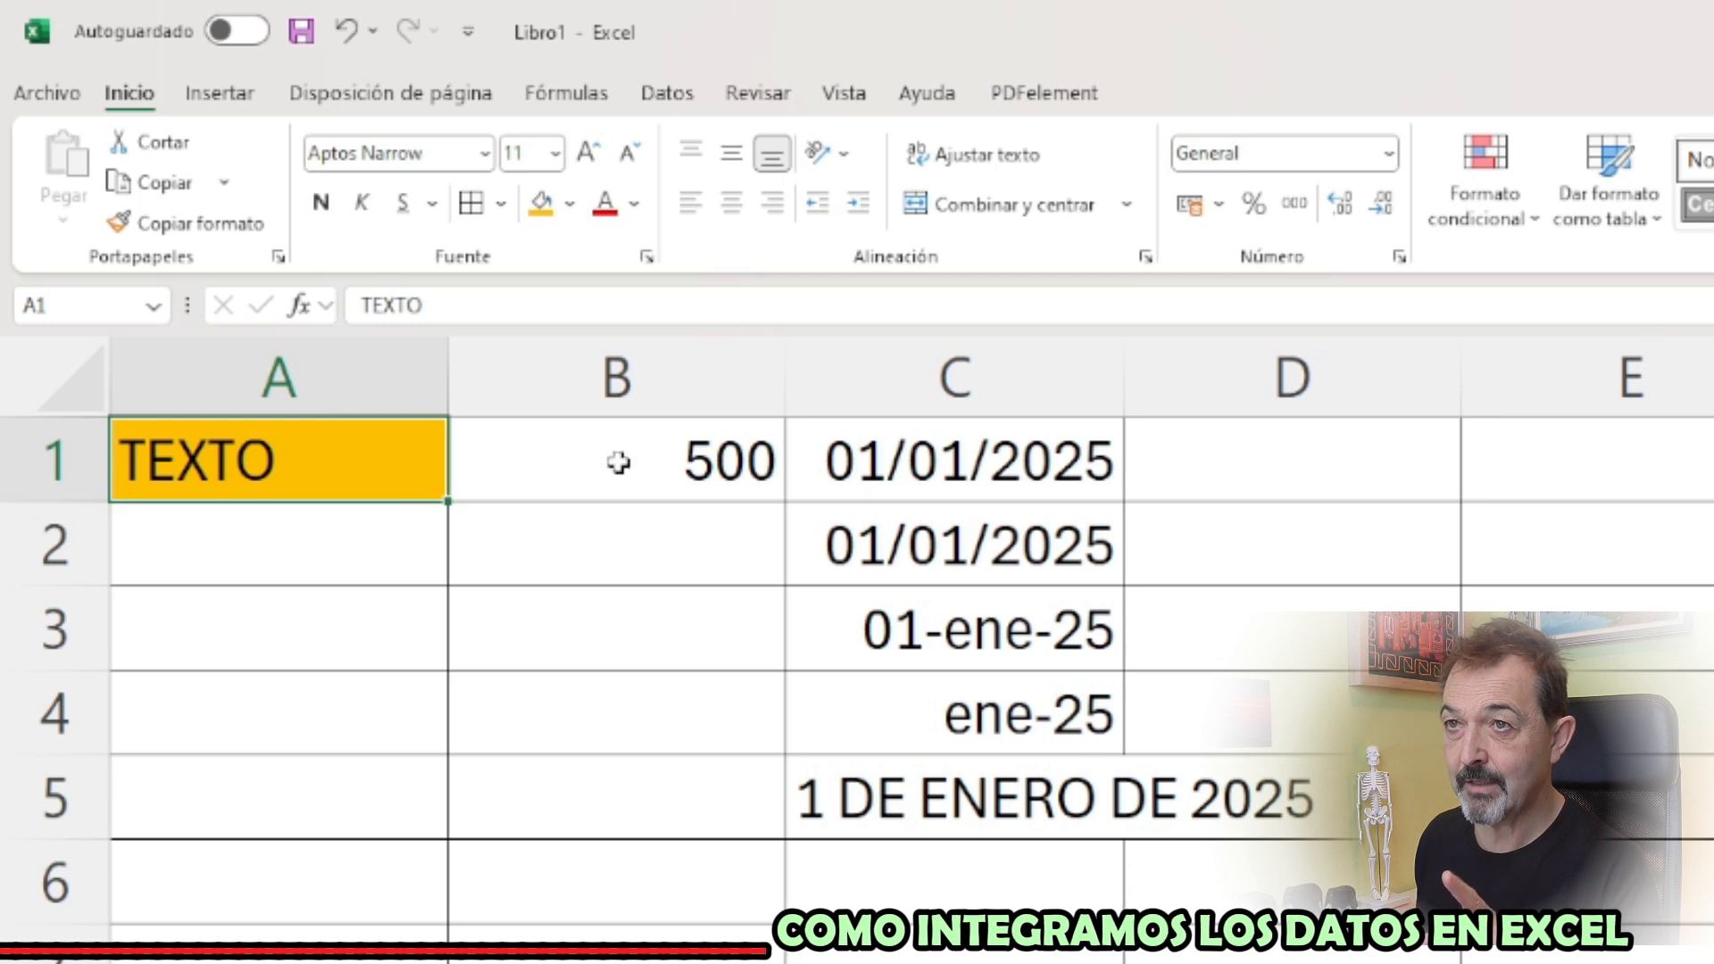
# Fill A1 orange, B1 light blue, C1:C4 green and C5 light orange, and widen column C to fit the long date
pyautogui.click(619, 461)
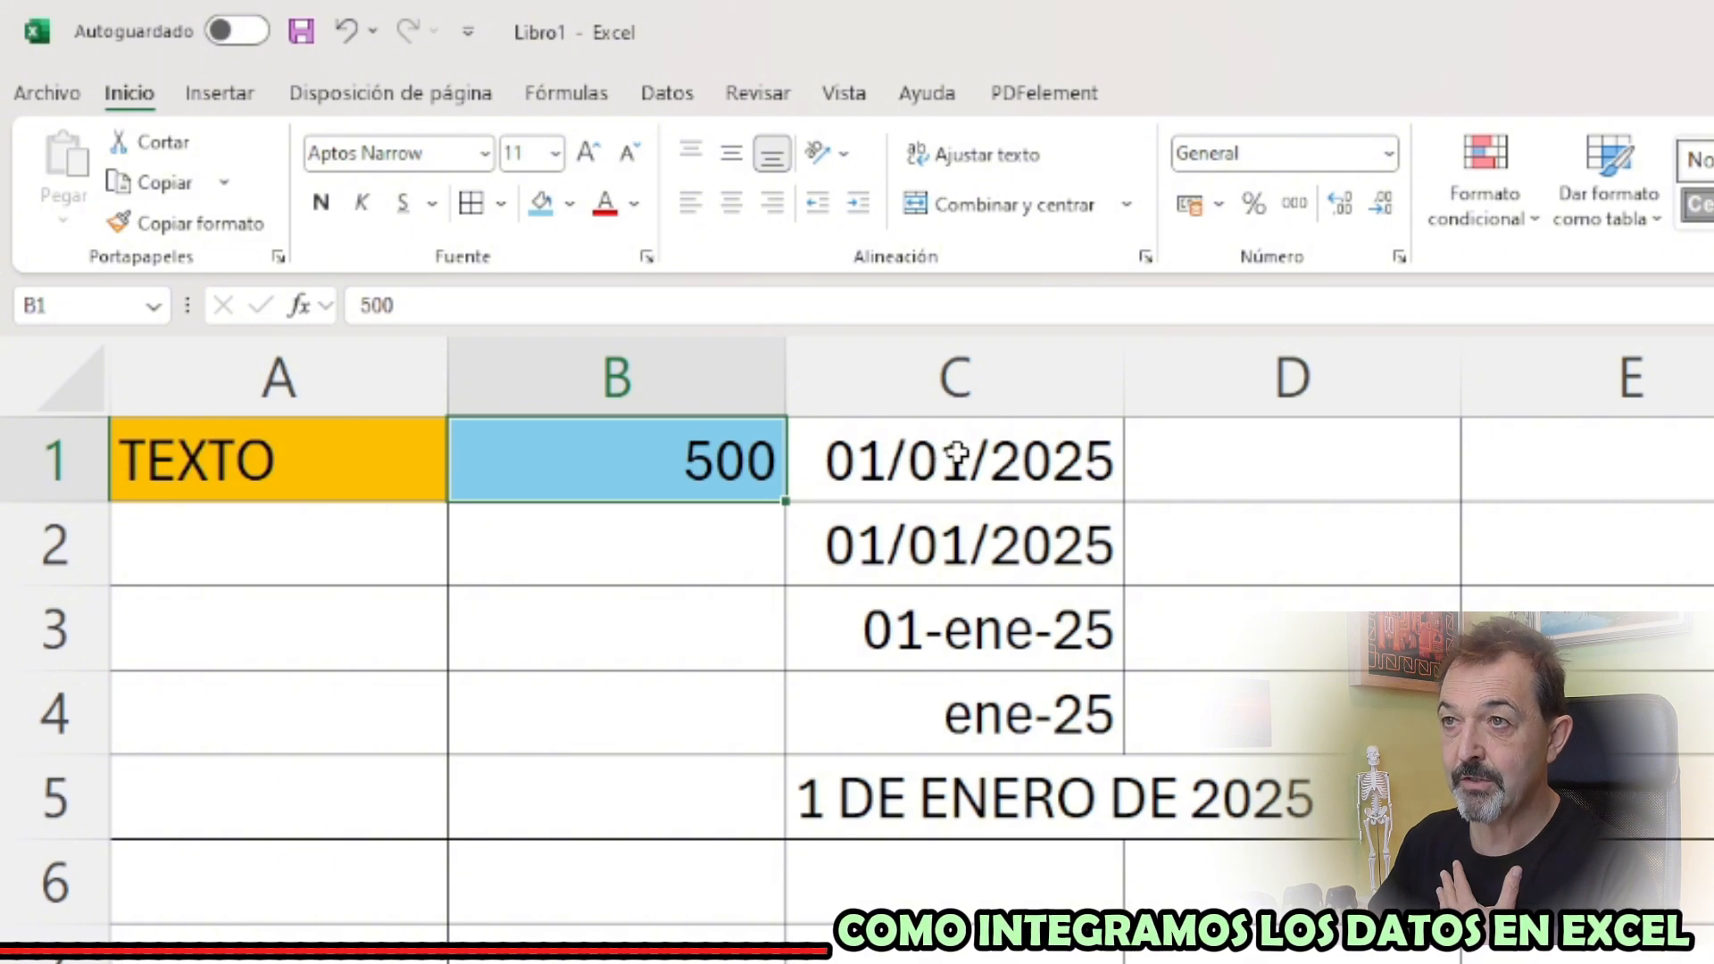
pyautogui.moveTo(964, 460); pyautogui.dragTo(940, 707)
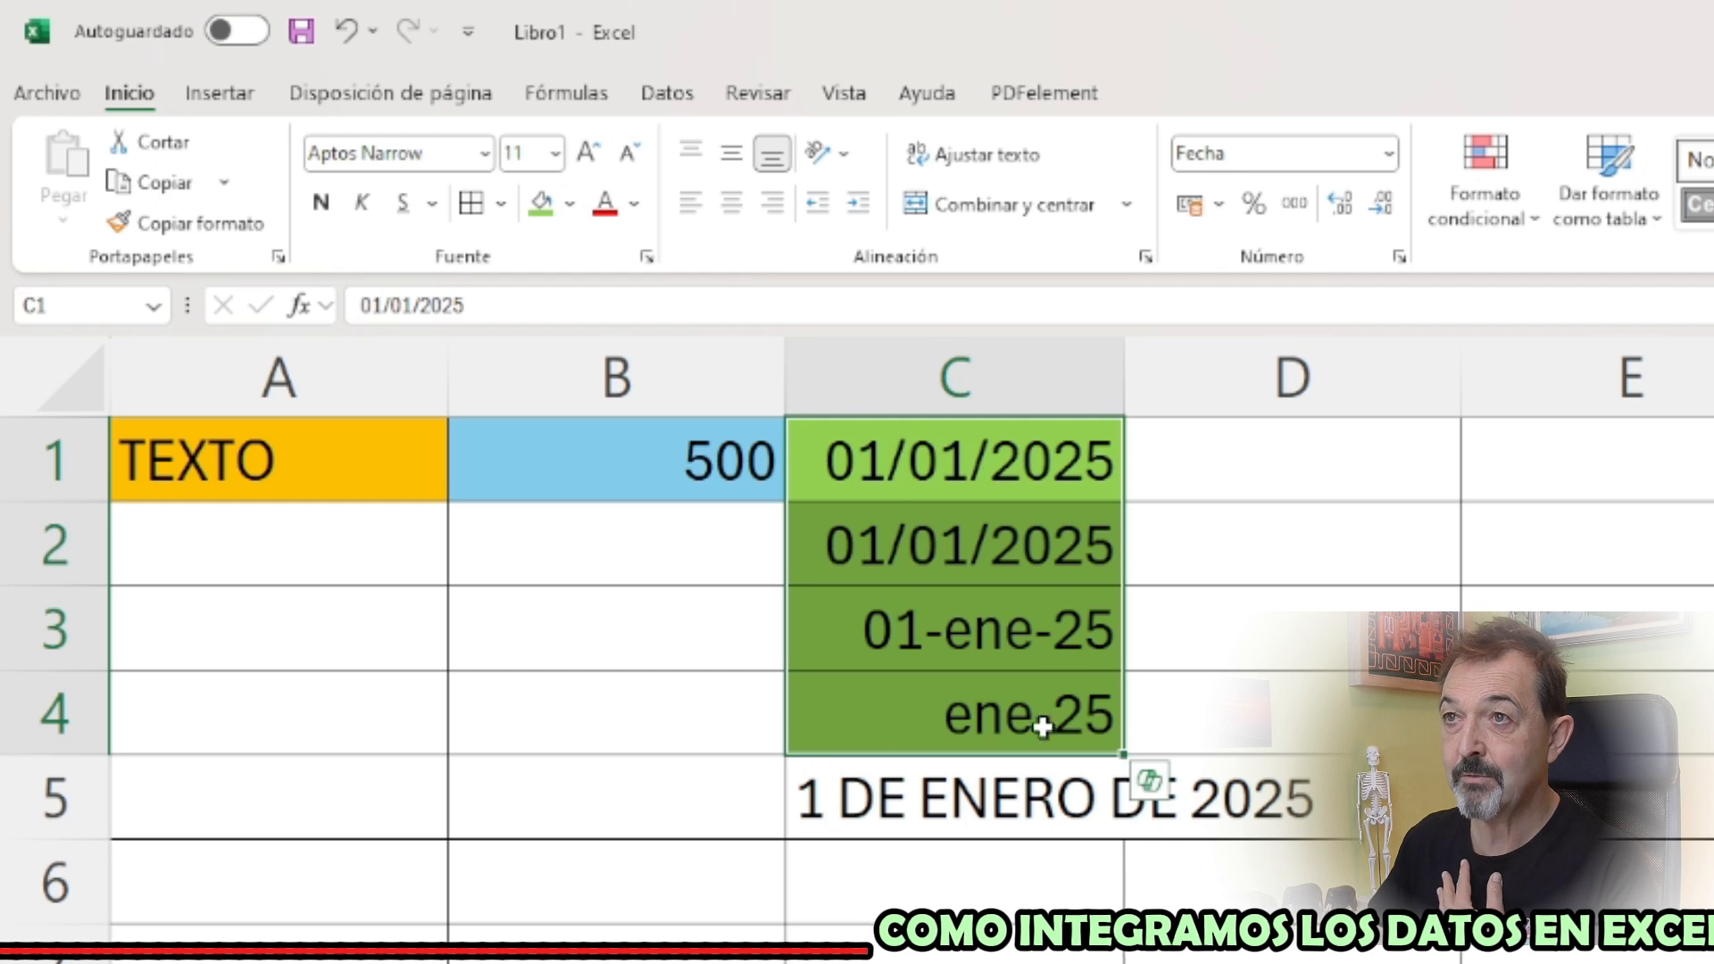
pyautogui.click(978, 793)
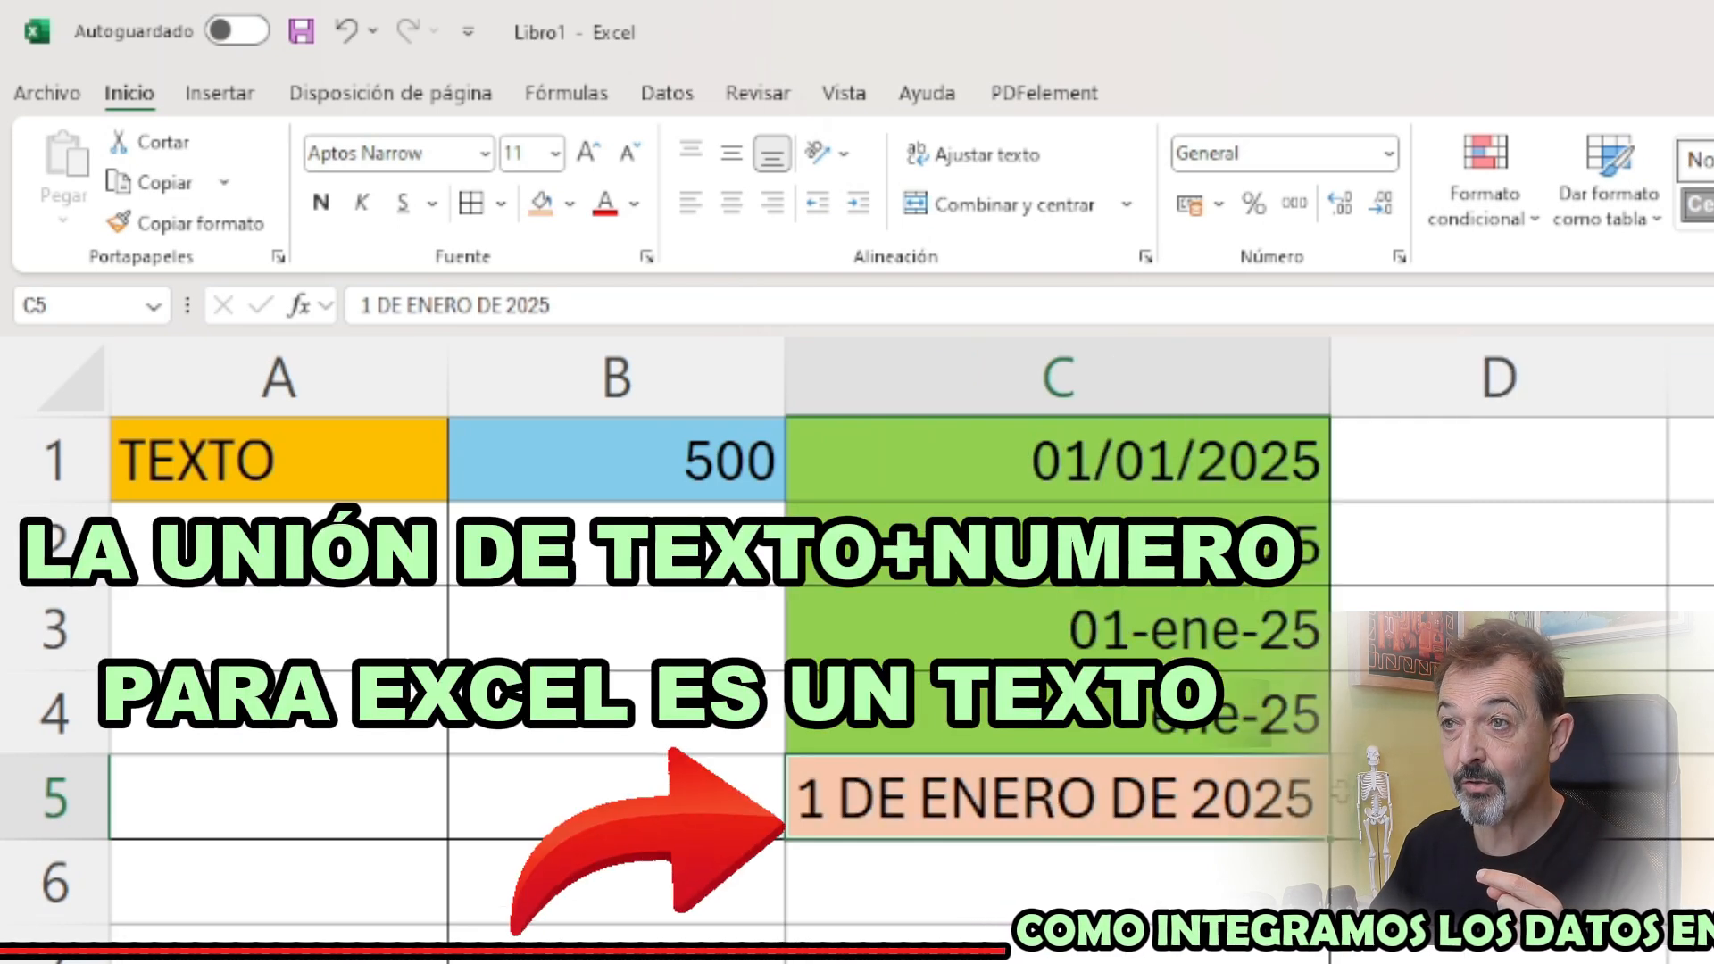
pyautogui.click(1500, 797)
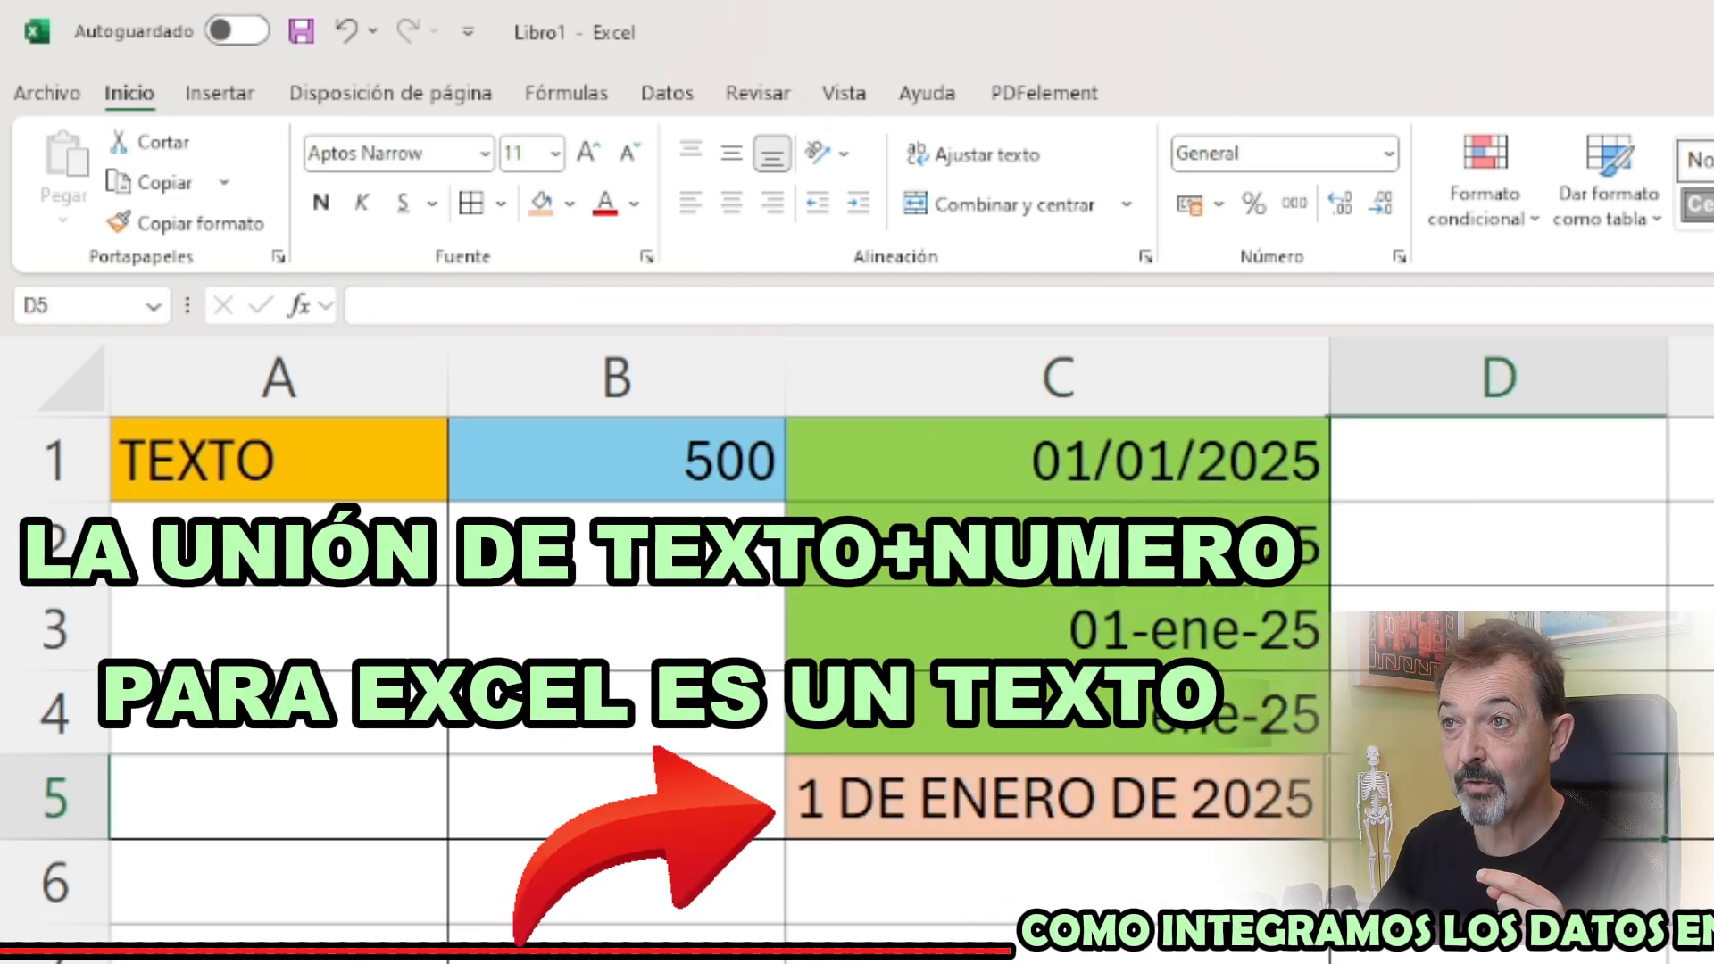
pyautogui.write('TE')
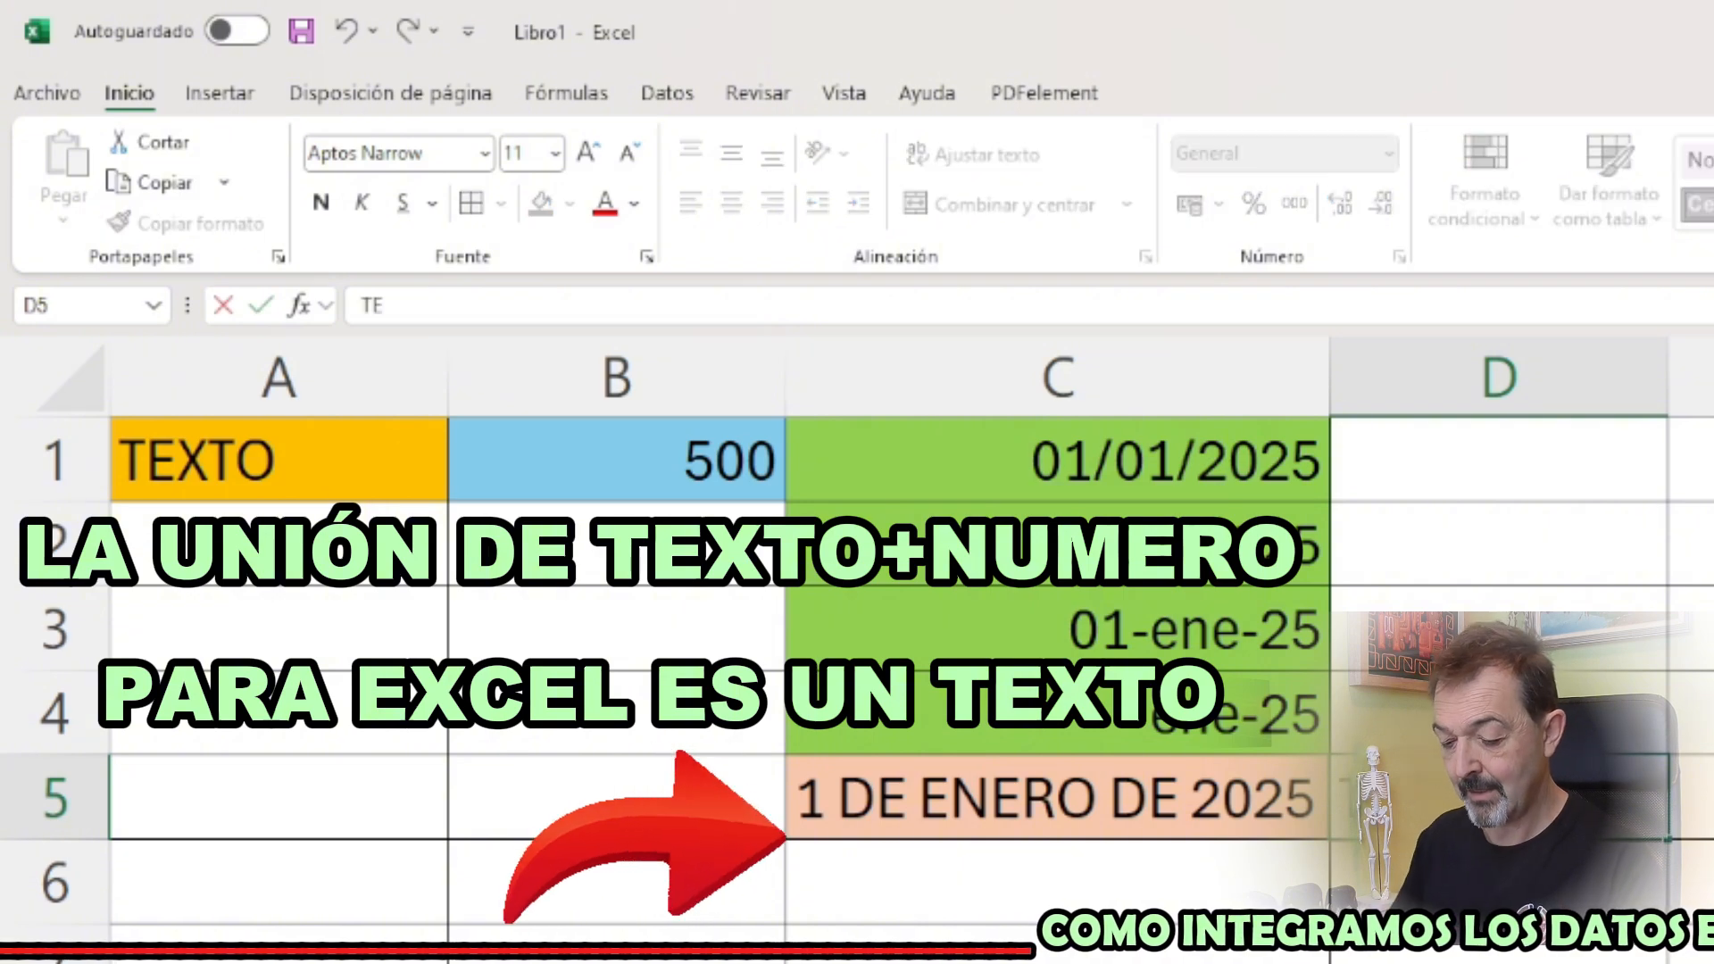
pyautogui.write('XT')
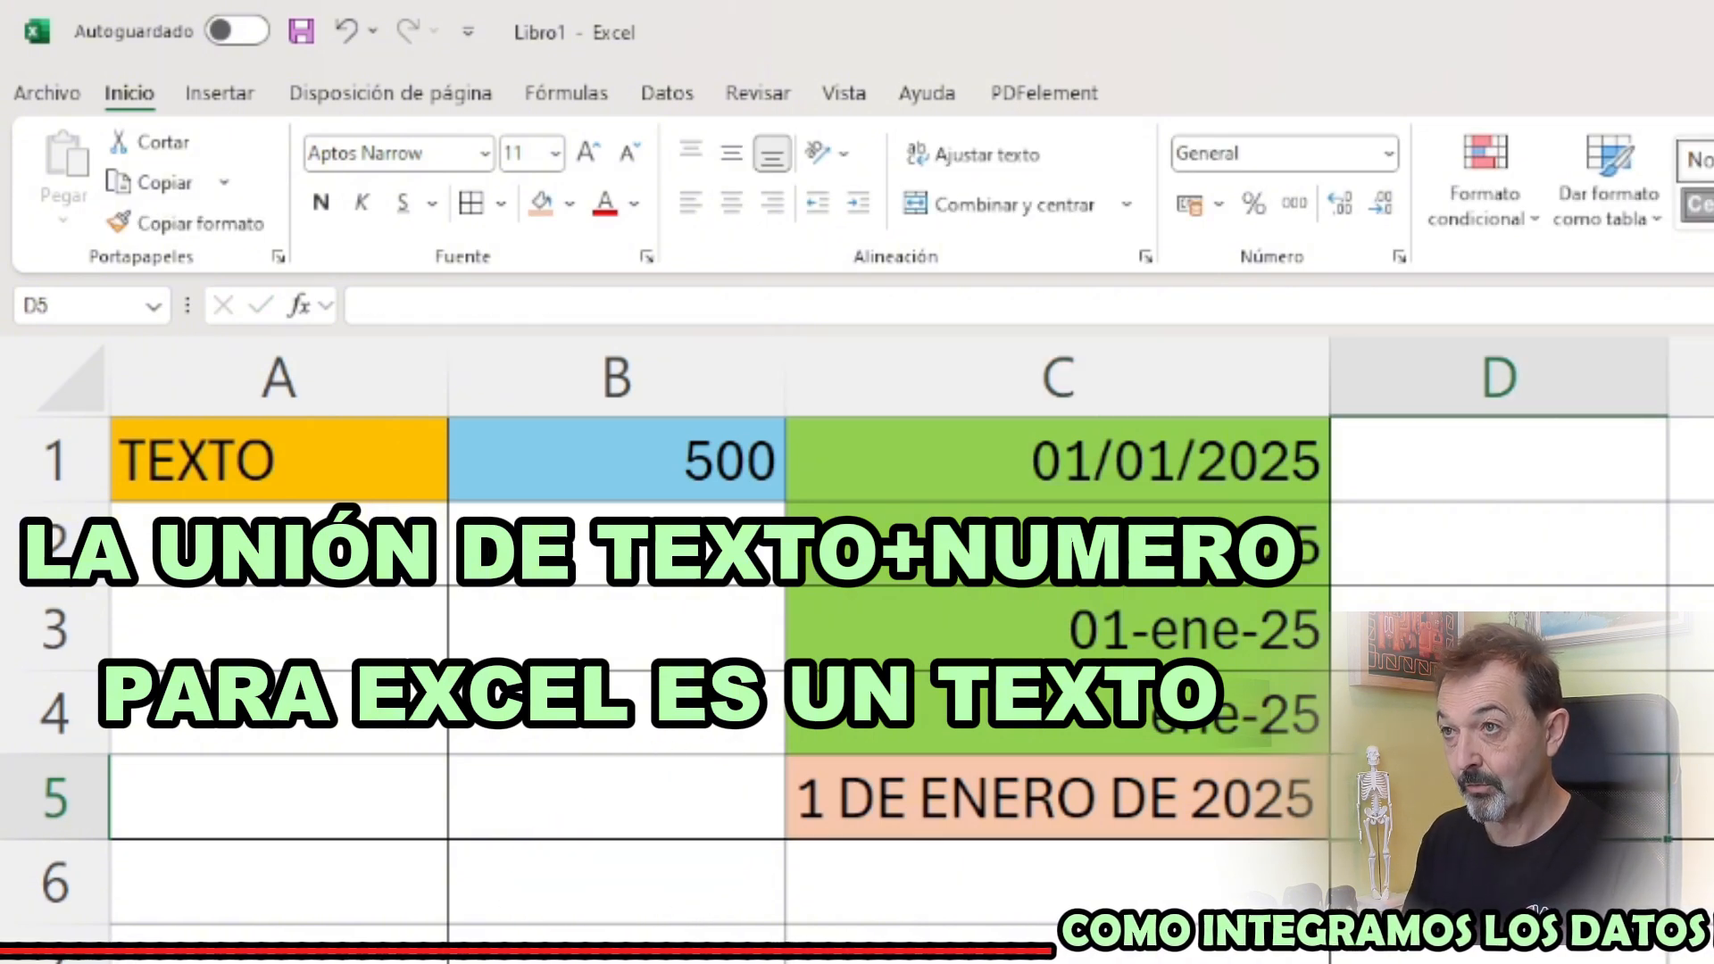
# Add two new blank worksheets to the workbook
pyautogui.click(1378, 777)
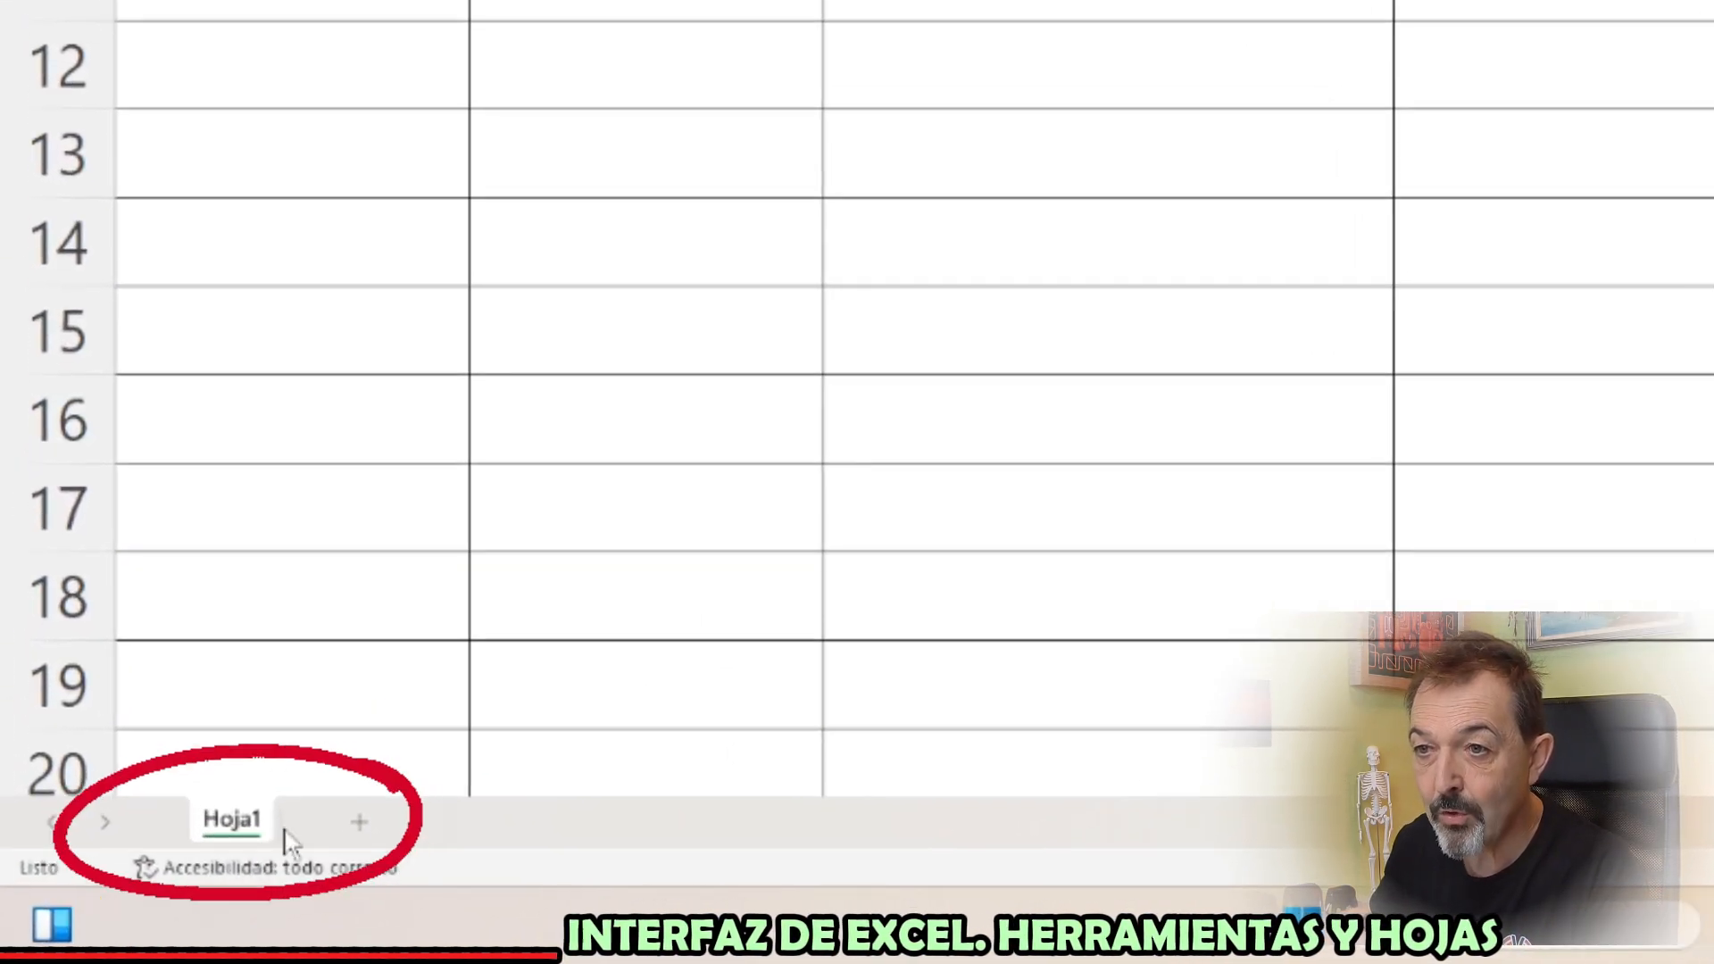
pyautogui.click(359, 821)
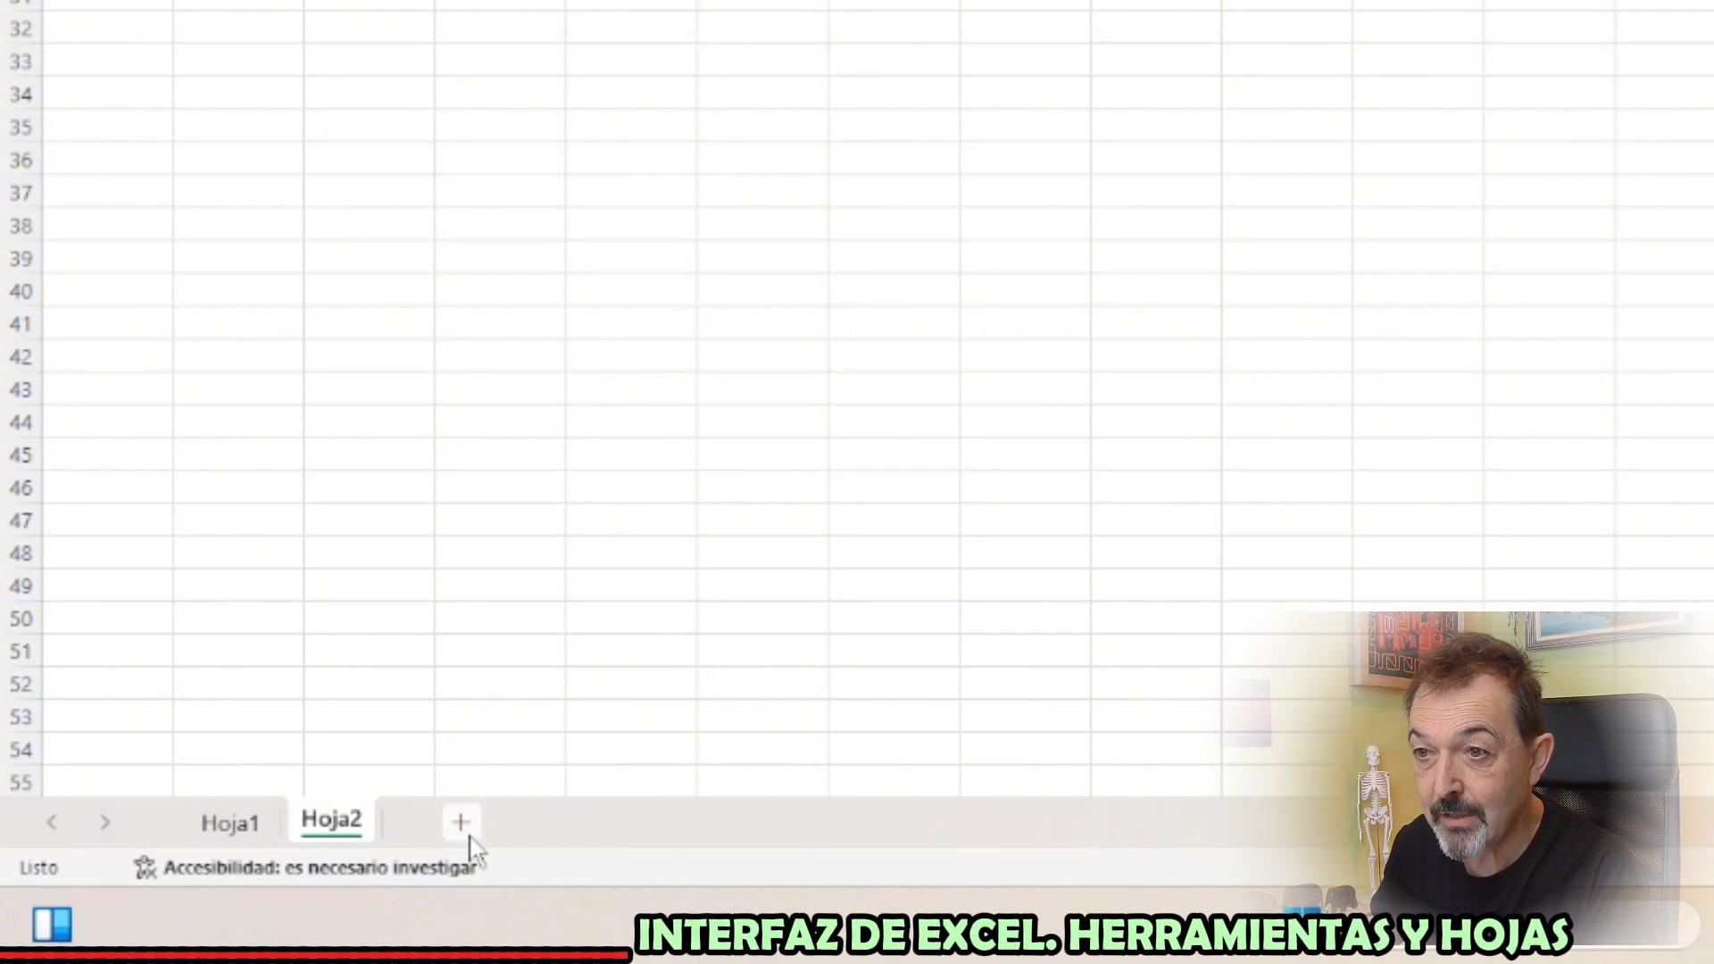
pyautogui.click(460, 823)
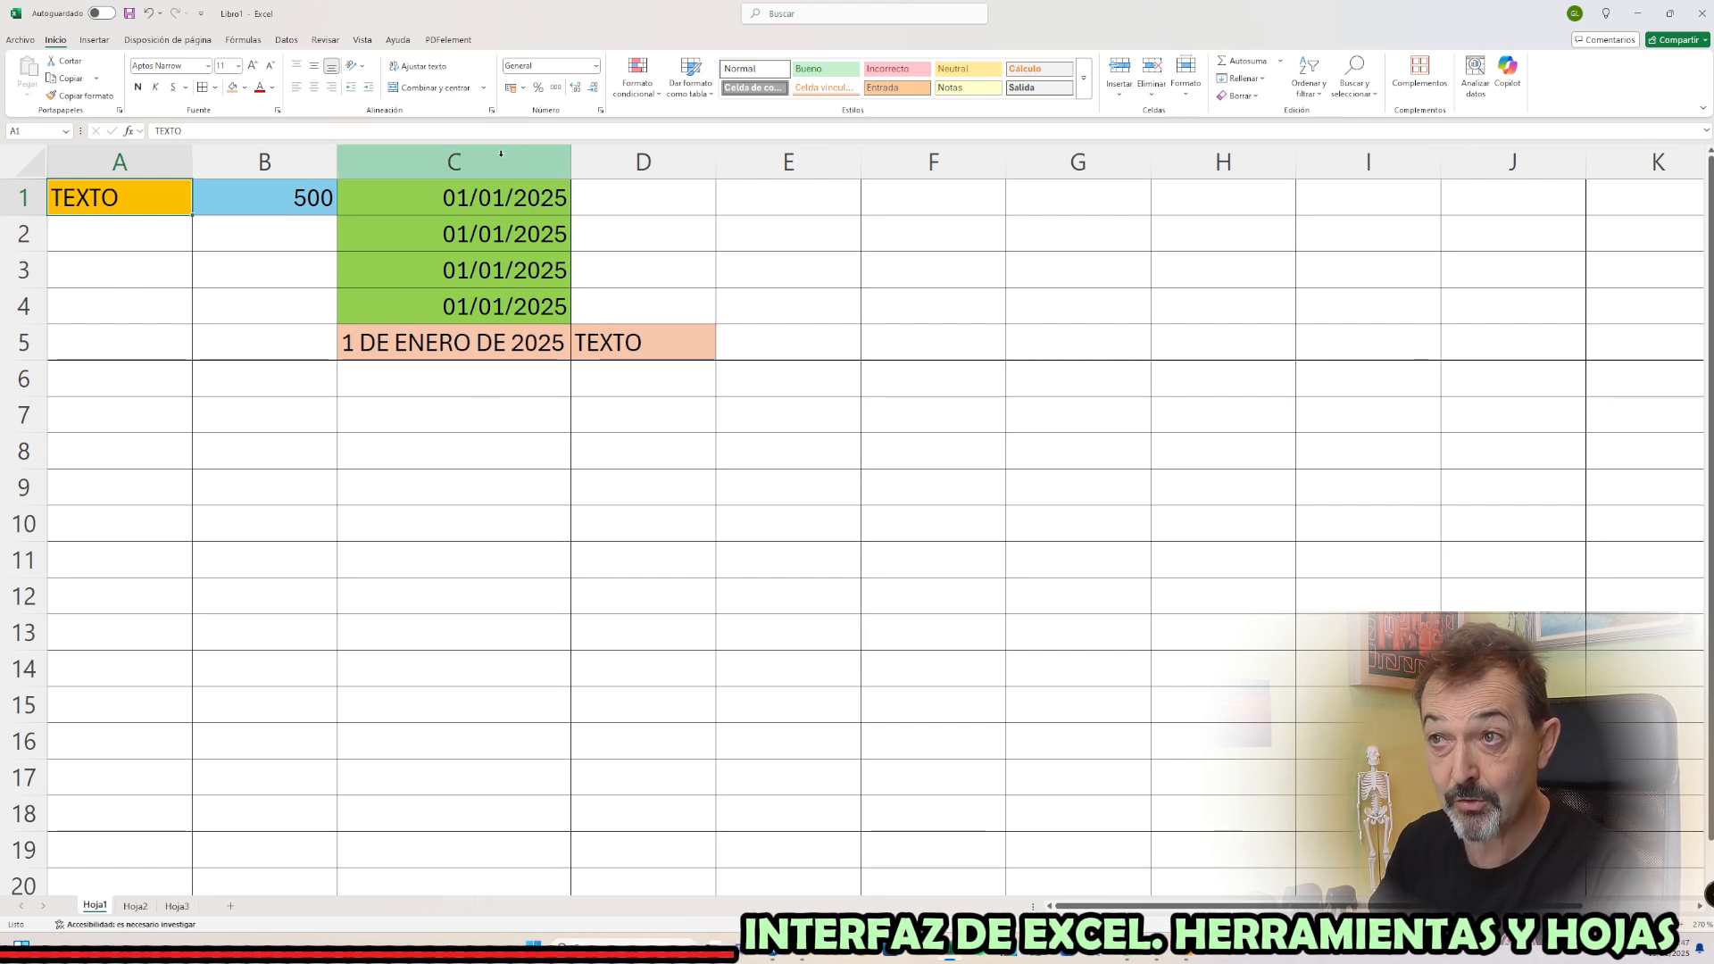
# Enter "En un lugar de la mancha......" in cell A1 of Hoja2 and switch to Hoja3
pyautogui.click(137, 907)
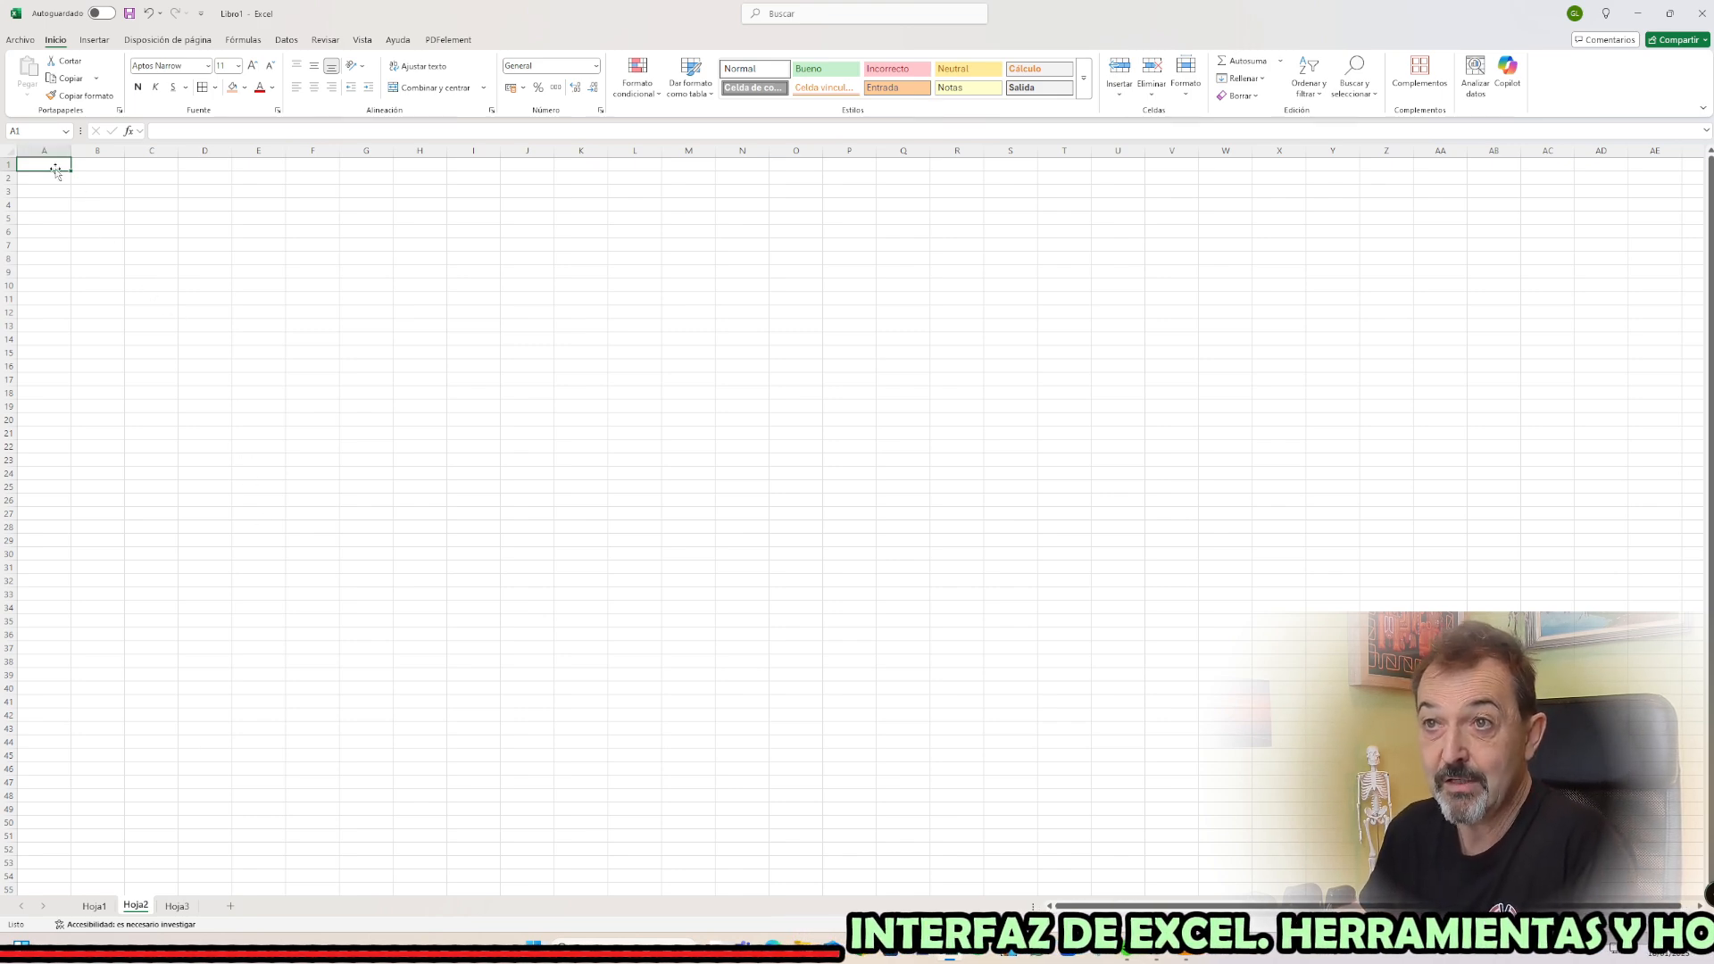
pyautogui.keyDown('ctrl'); pyautogui.scroll(8, 58, 165); pyautogui.keyUp('ctrl')
pyautogui.write('En u')
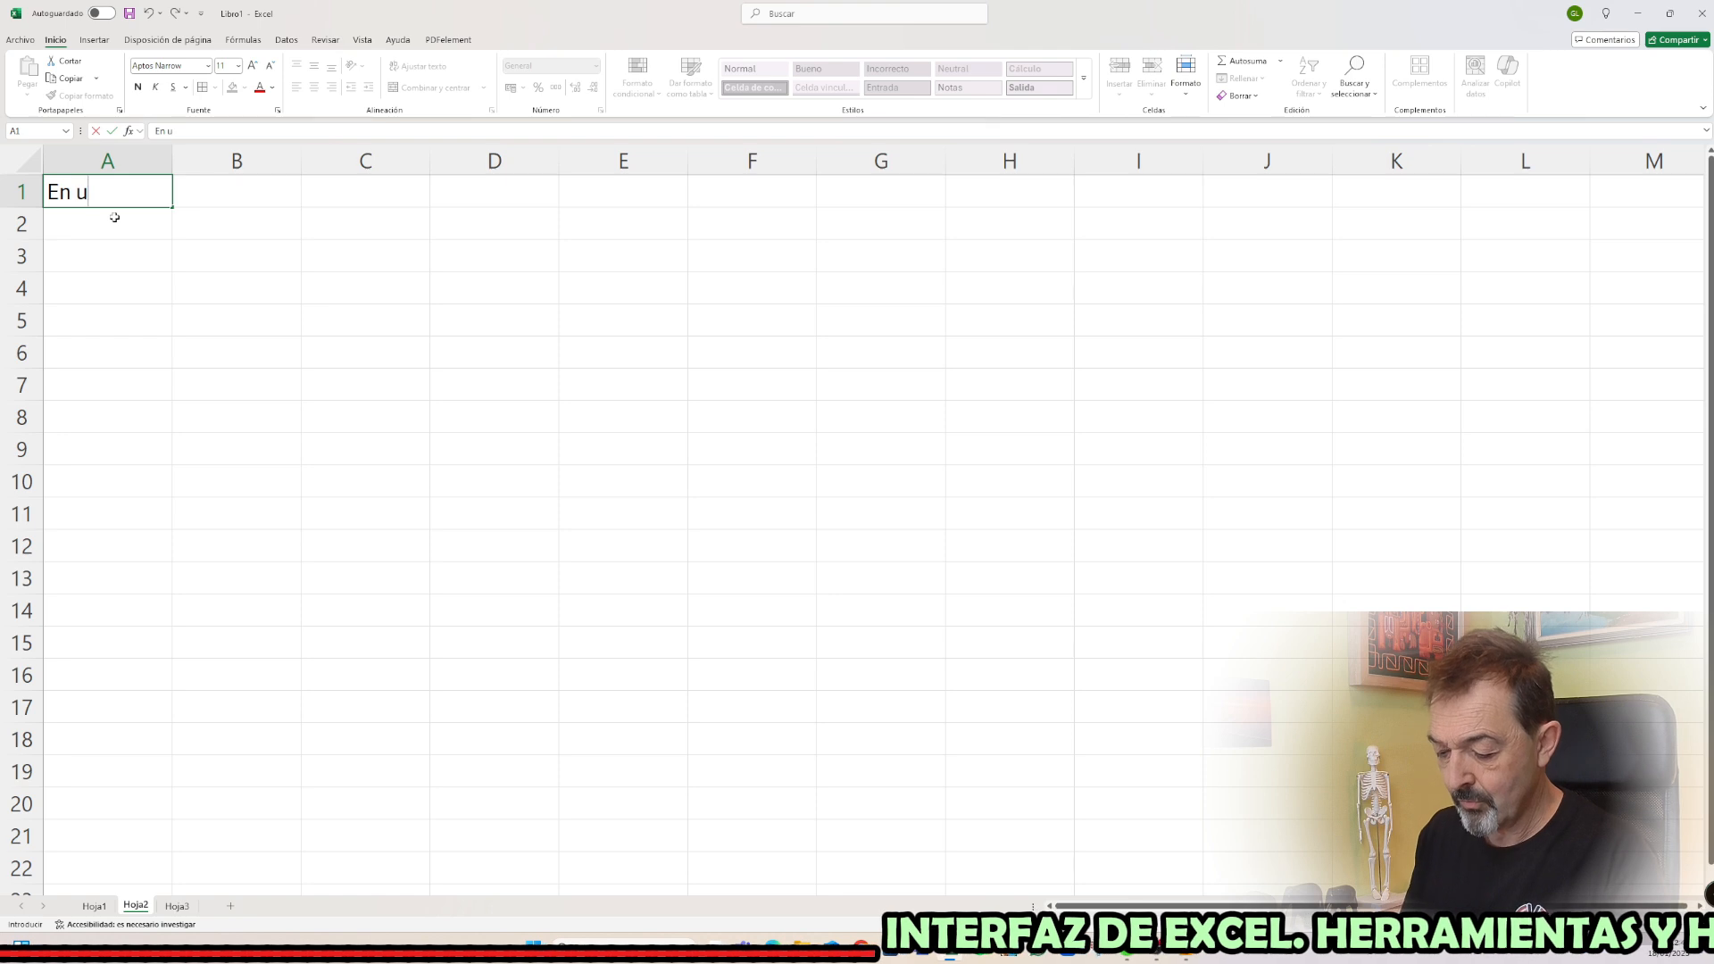
pyautogui.write('n luigar de la')
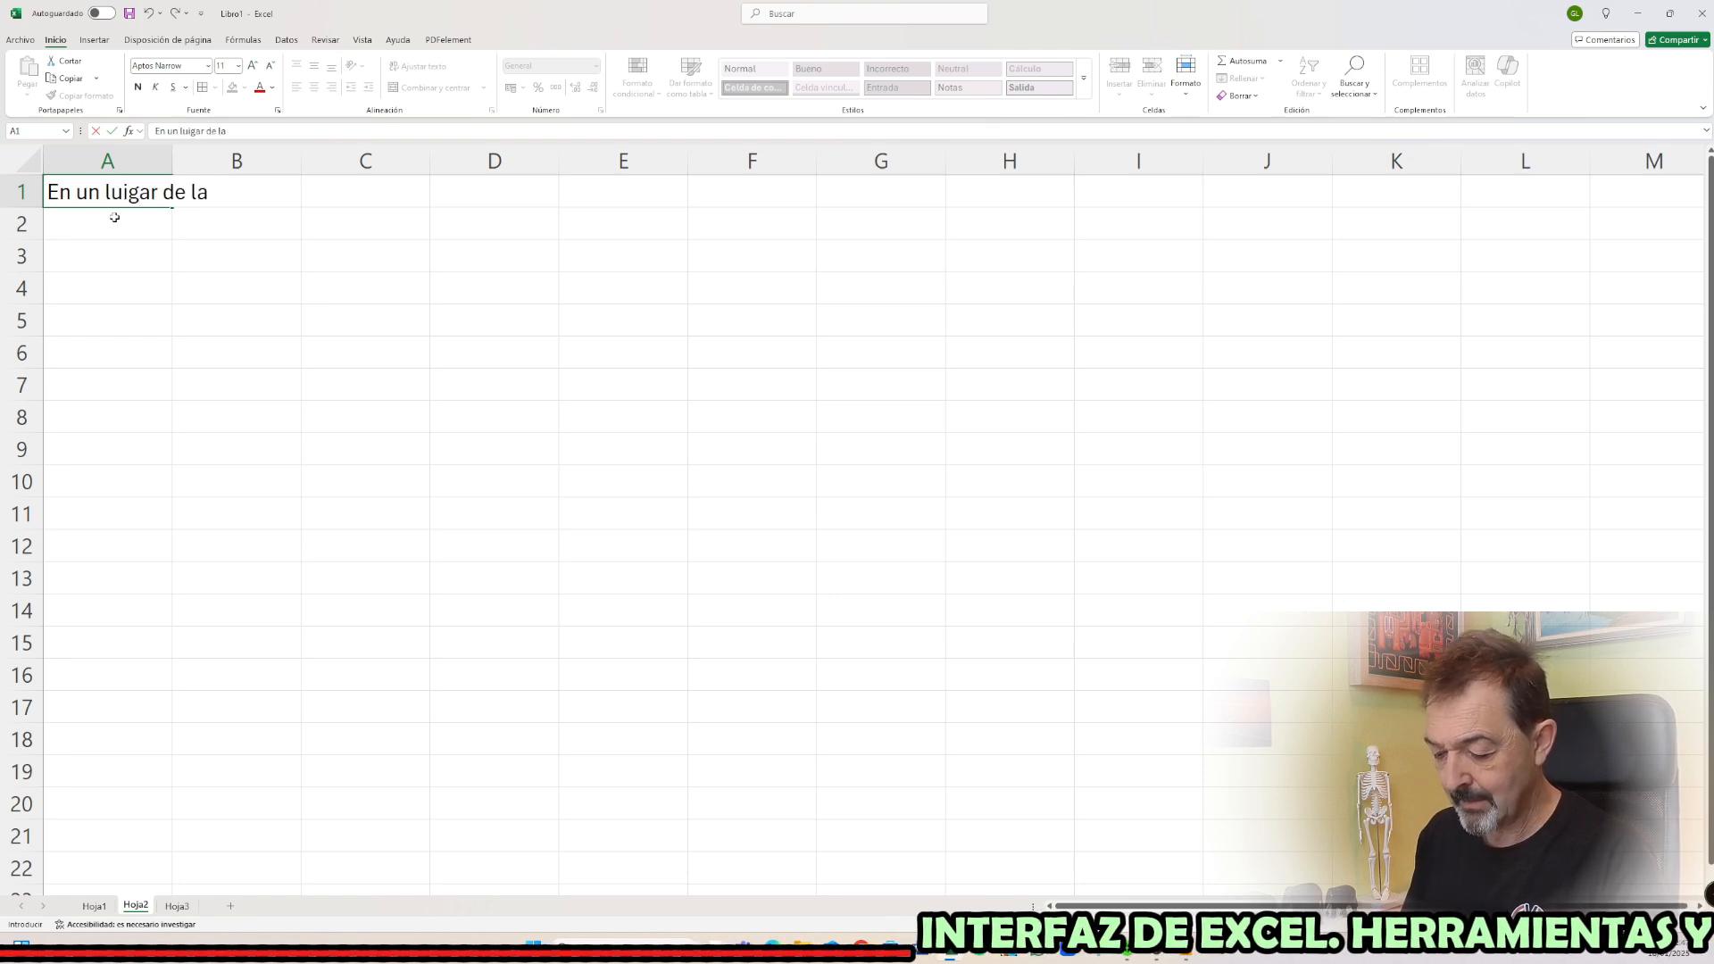
pyautogui.write('......')
pyautogui.press('Return')
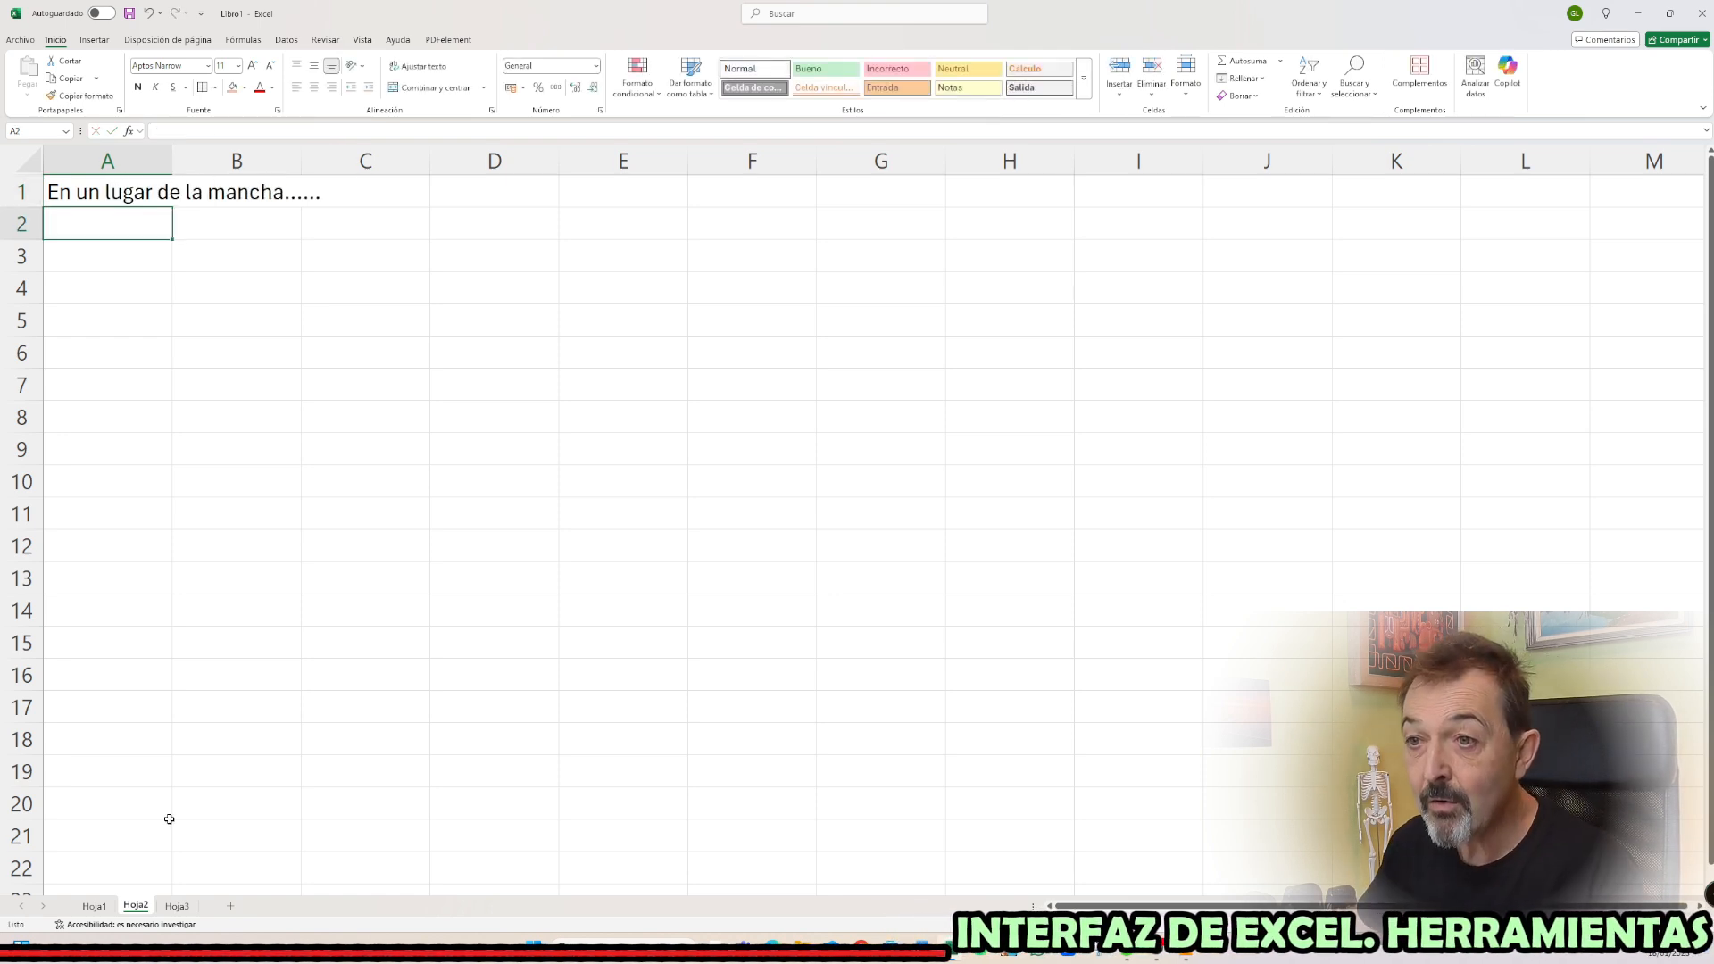
pyautogui.click(178, 907)
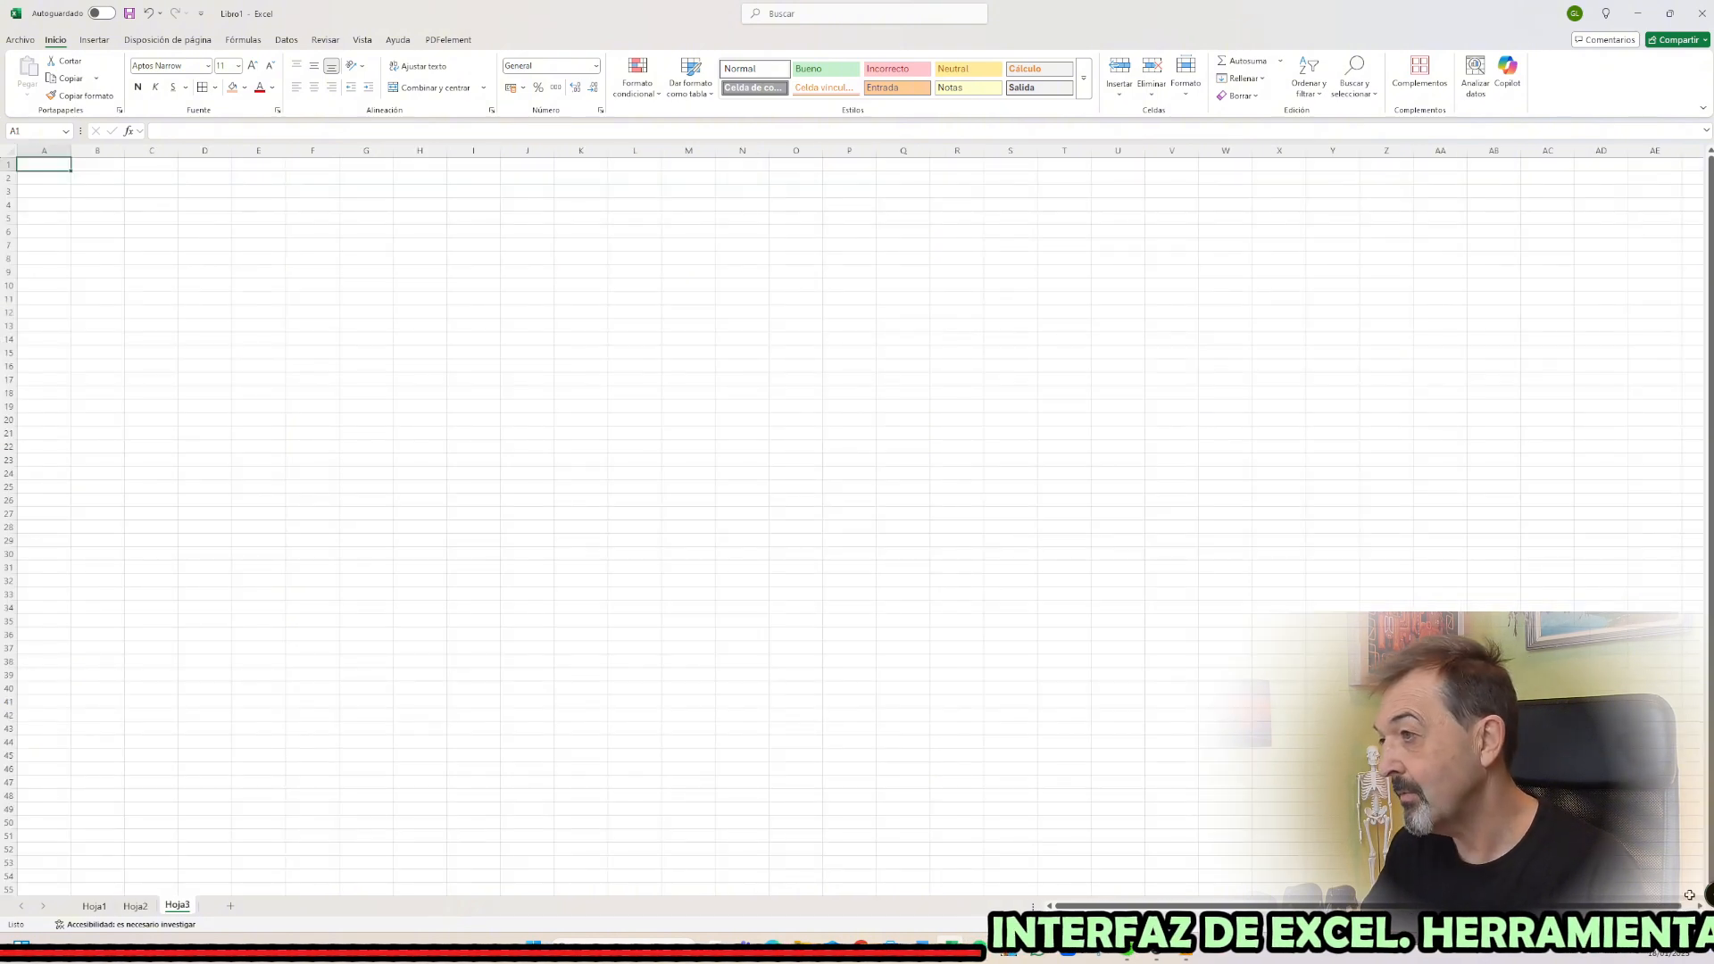
pyautogui.scroll(6, 242, 388)
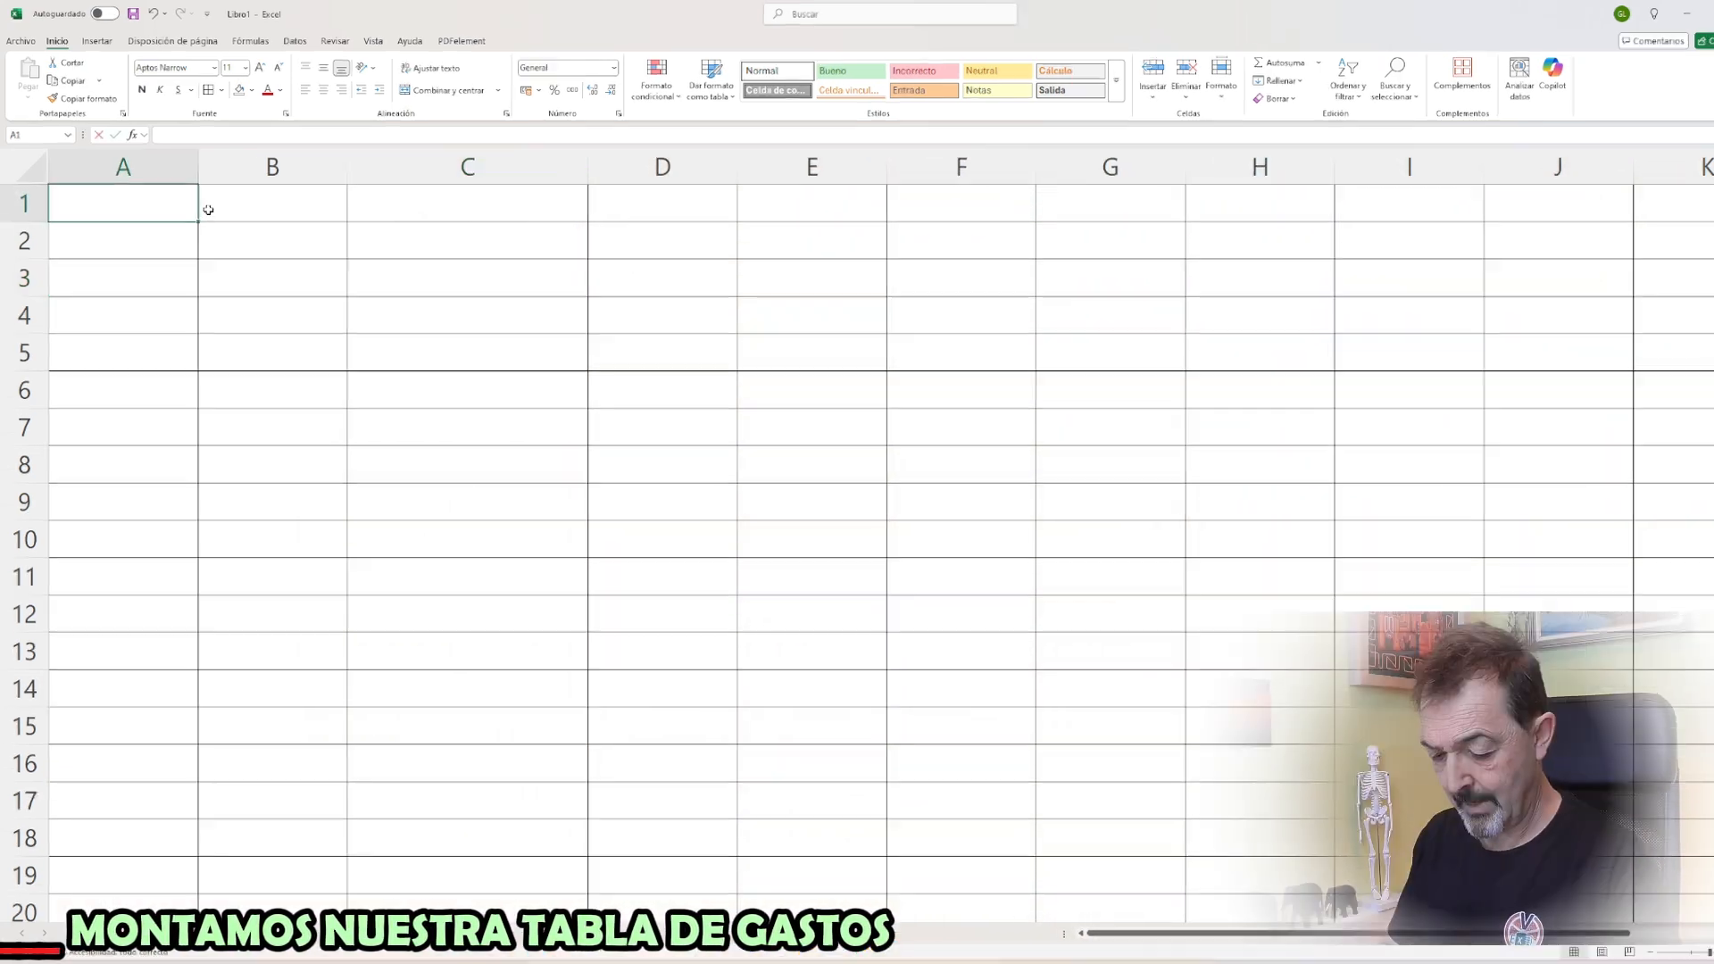
# Enter the expense table headers FECHA, KMS., IMPORTE and CONCEPTO GASTO in cells A1 to D1 of the empty Hoja1
pyautogui.write('FECHA')
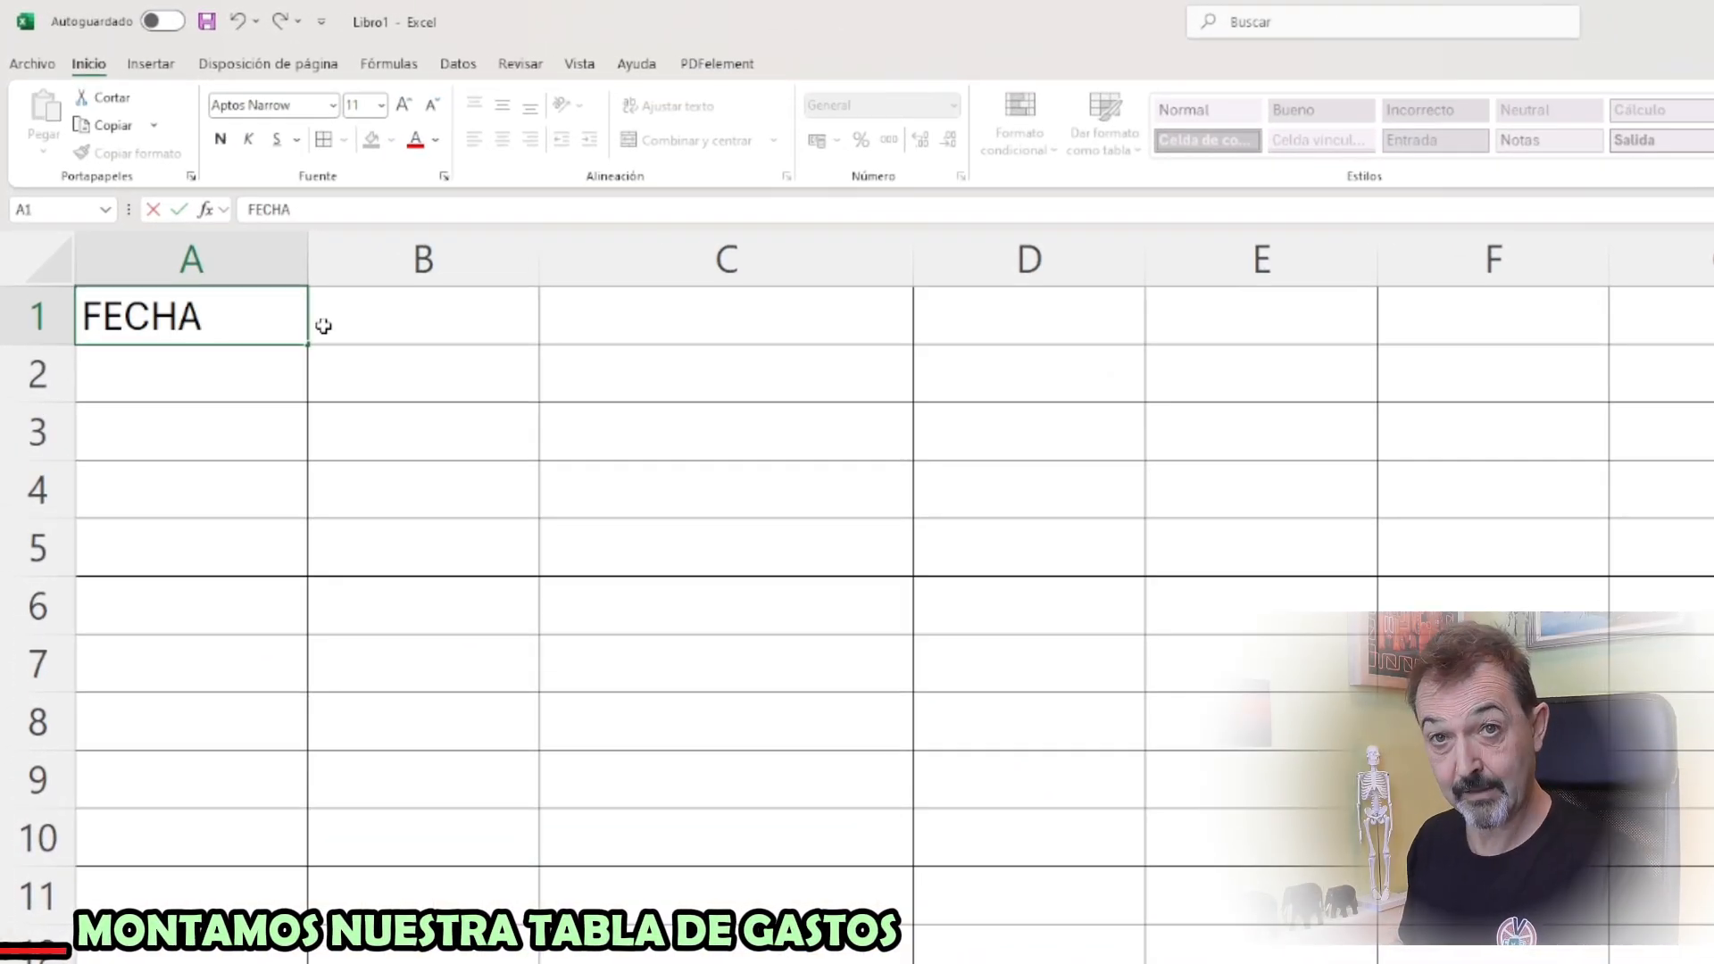
pyautogui.click(323, 326)
pyautogui.write('KMS')
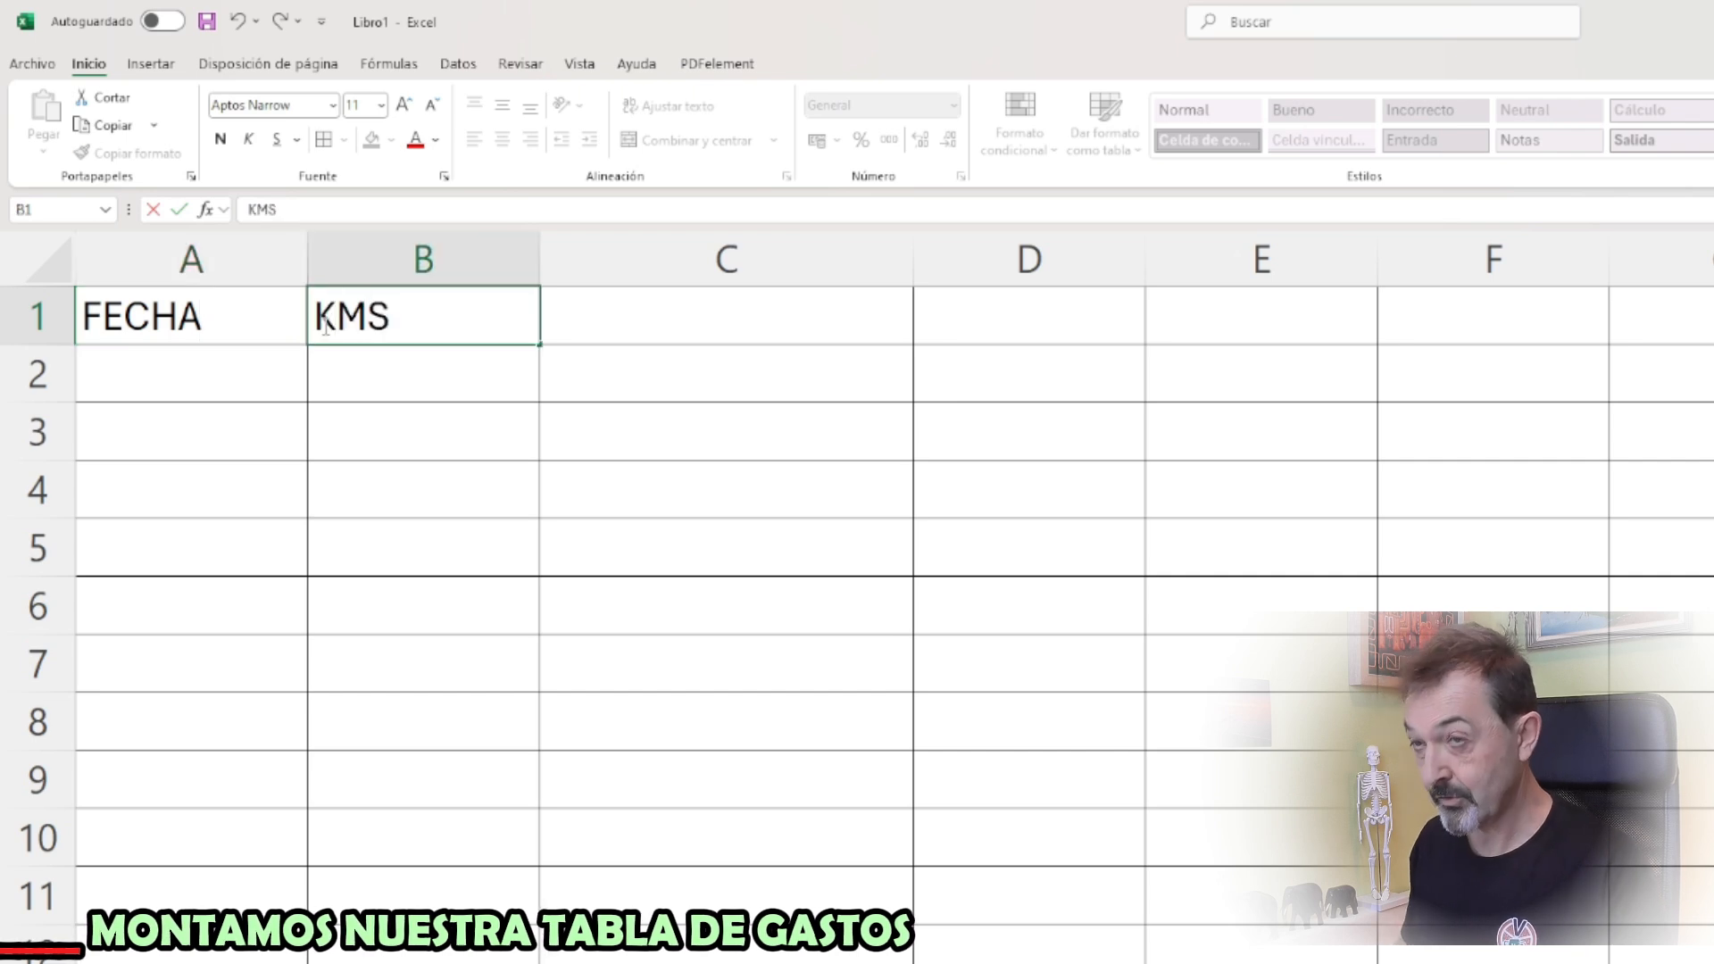
pyautogui.write('.')
pyautogui.press('Tab')
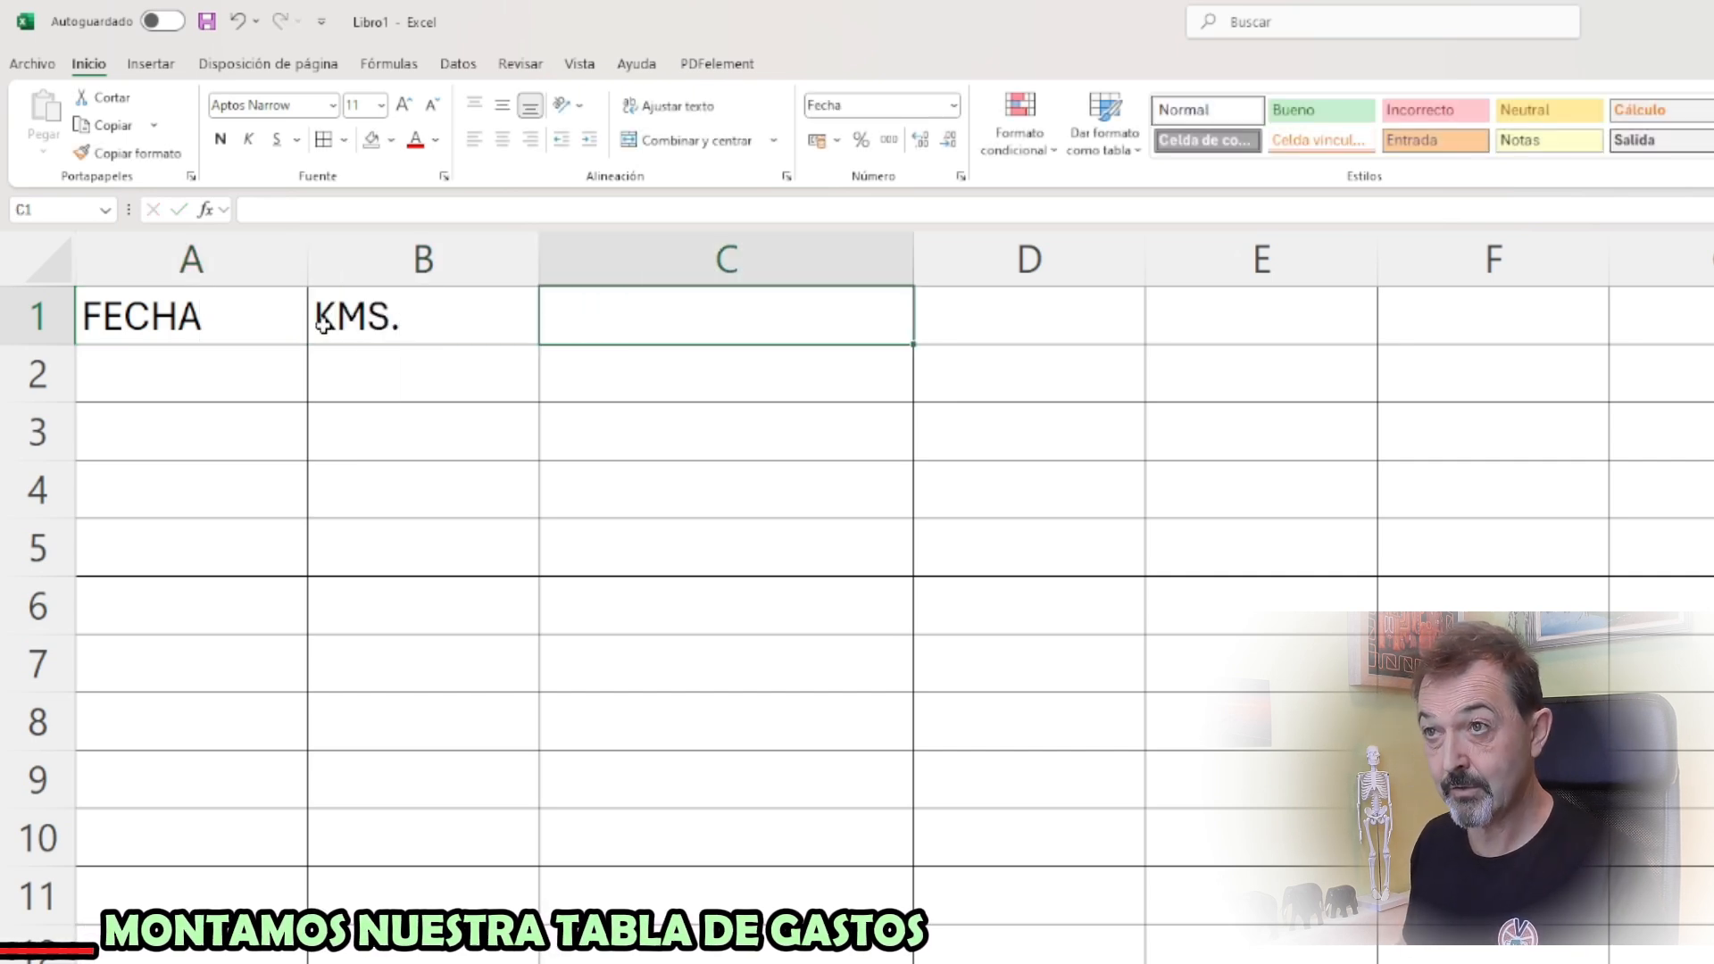
pyautogui.write('IMPORTE')
pyautogui.press('Tab')
pyautogui.write('C')
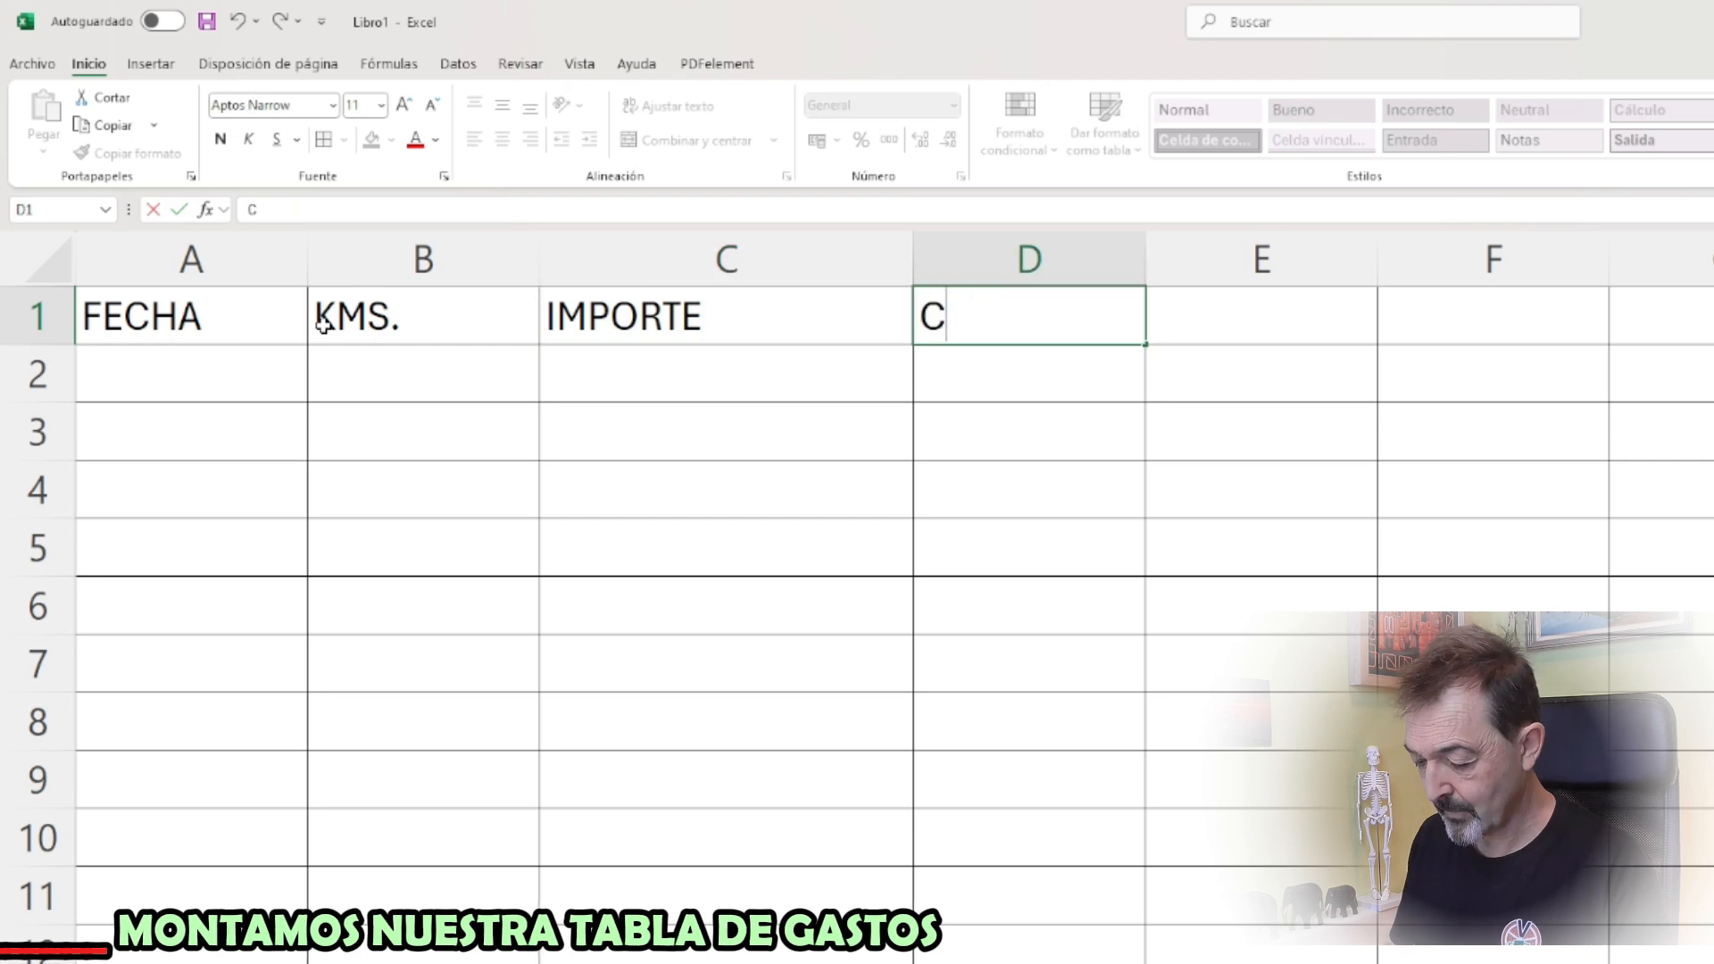
pyautogui.write('ONCEPTO GASTO')
pyautogui.press('Return')
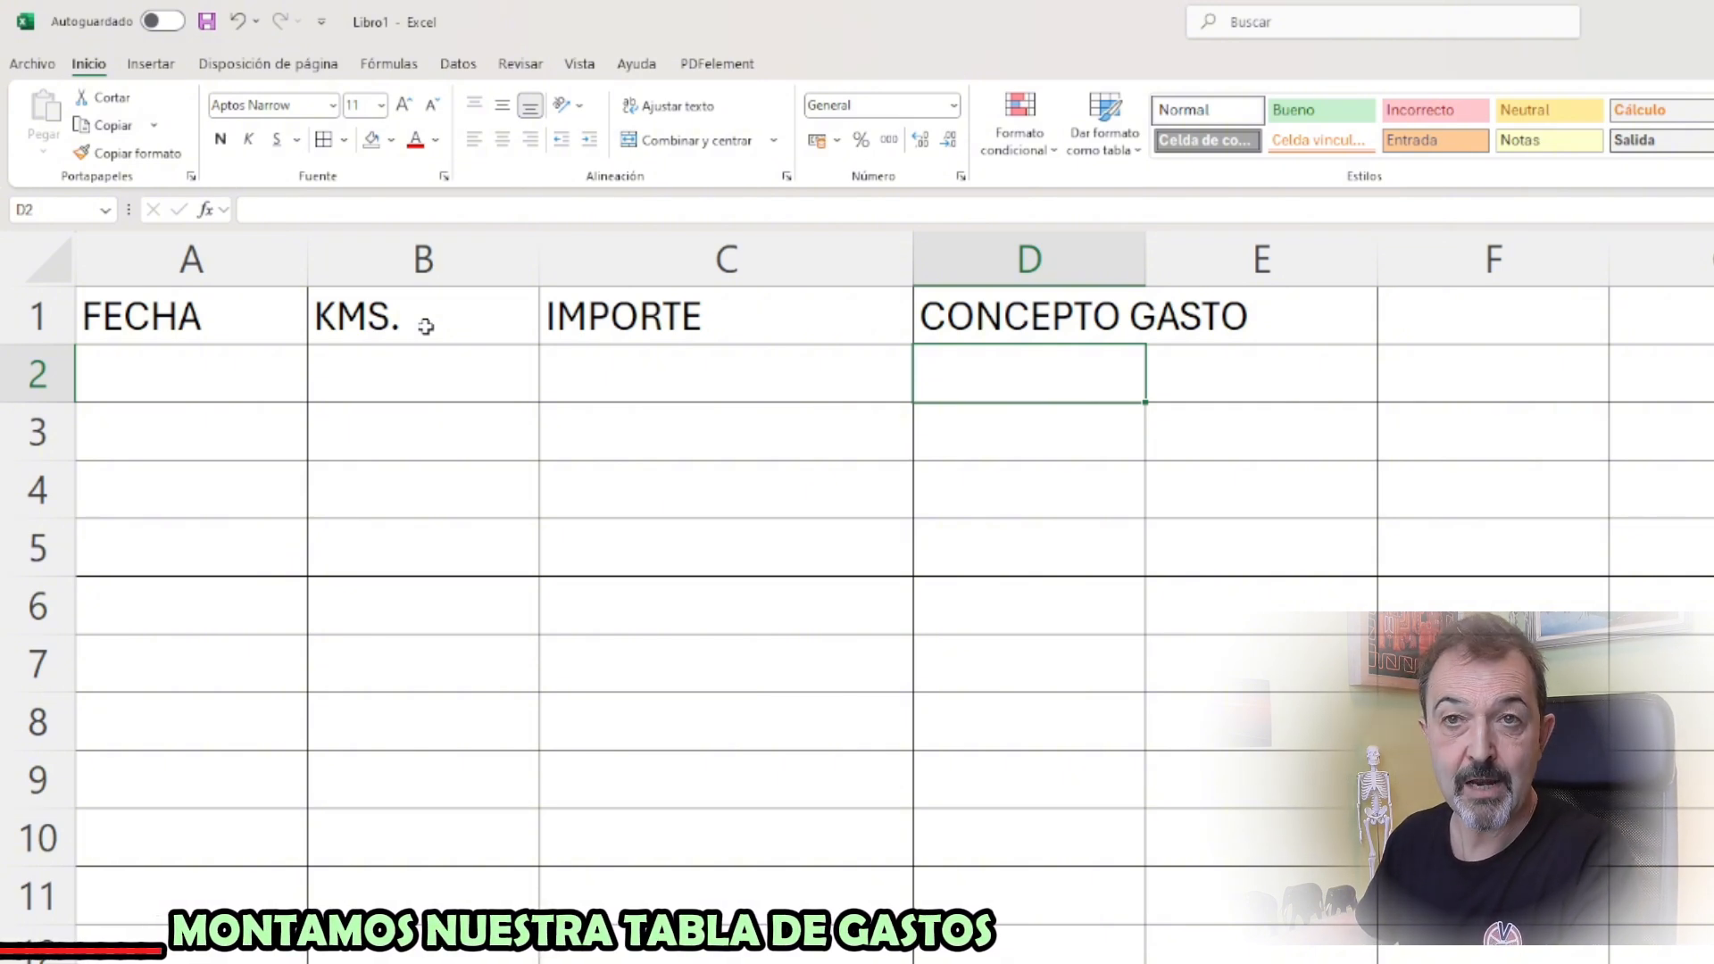
# Enter the date 1/1/2025 in cell A2 and set the kilometres in B2 to 20000
pyautogui.click(183, 373)
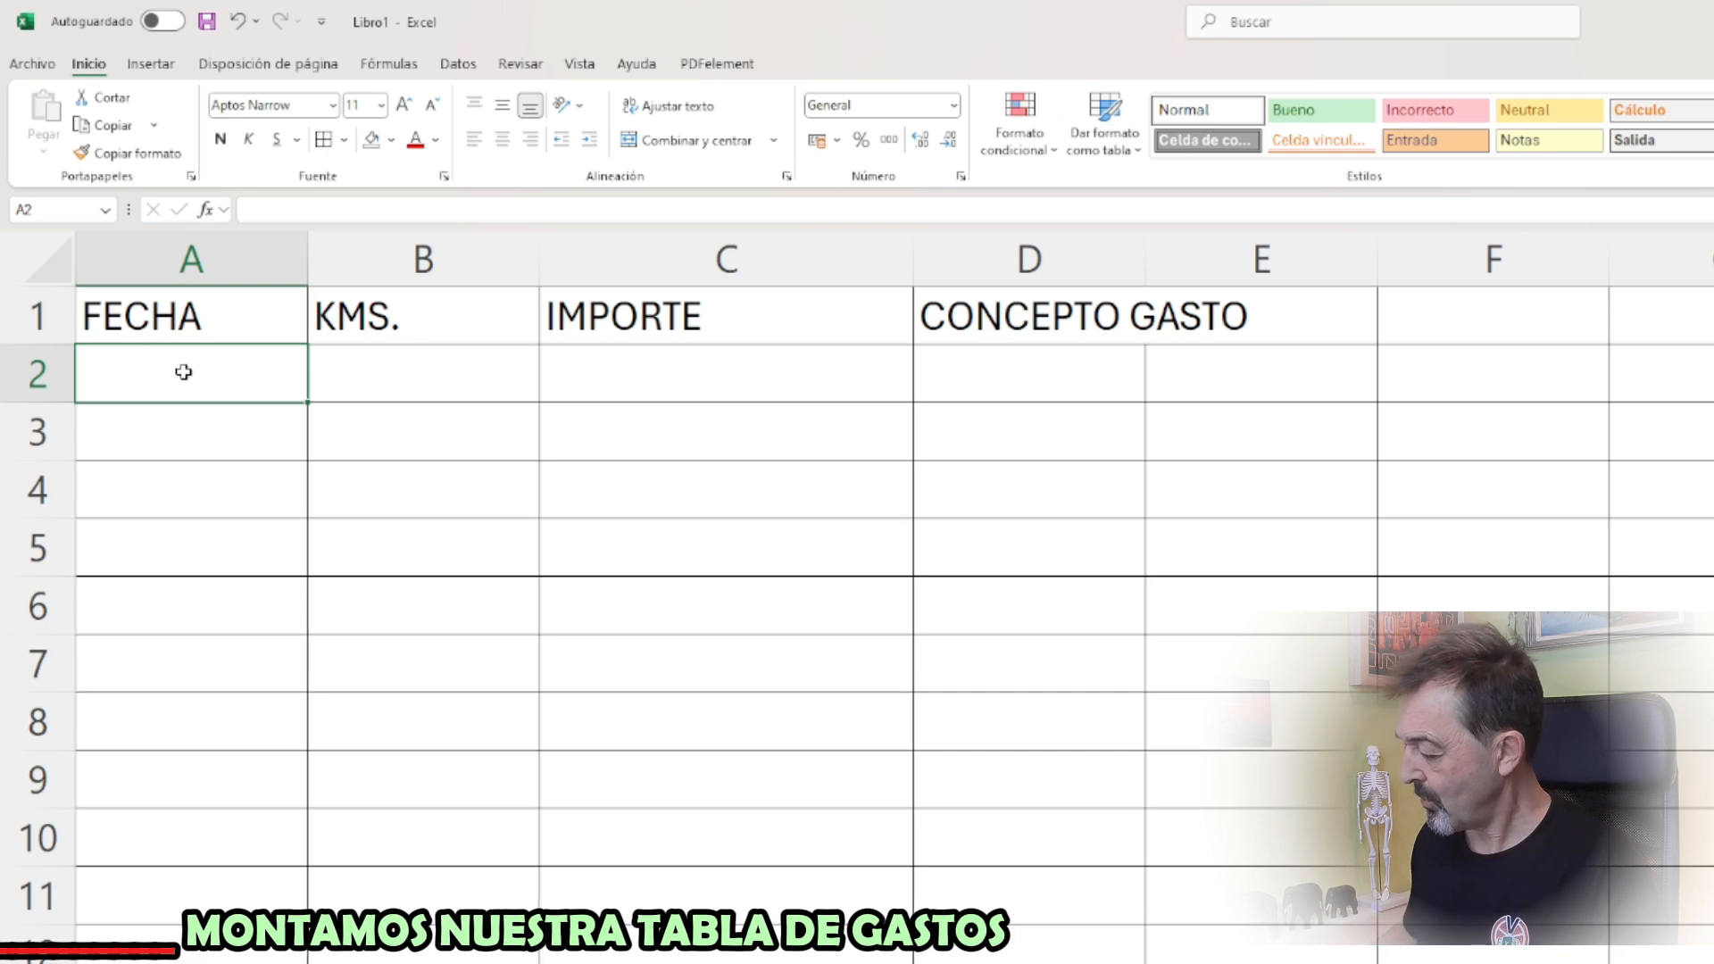
pyautogui.write('1/1/2025')
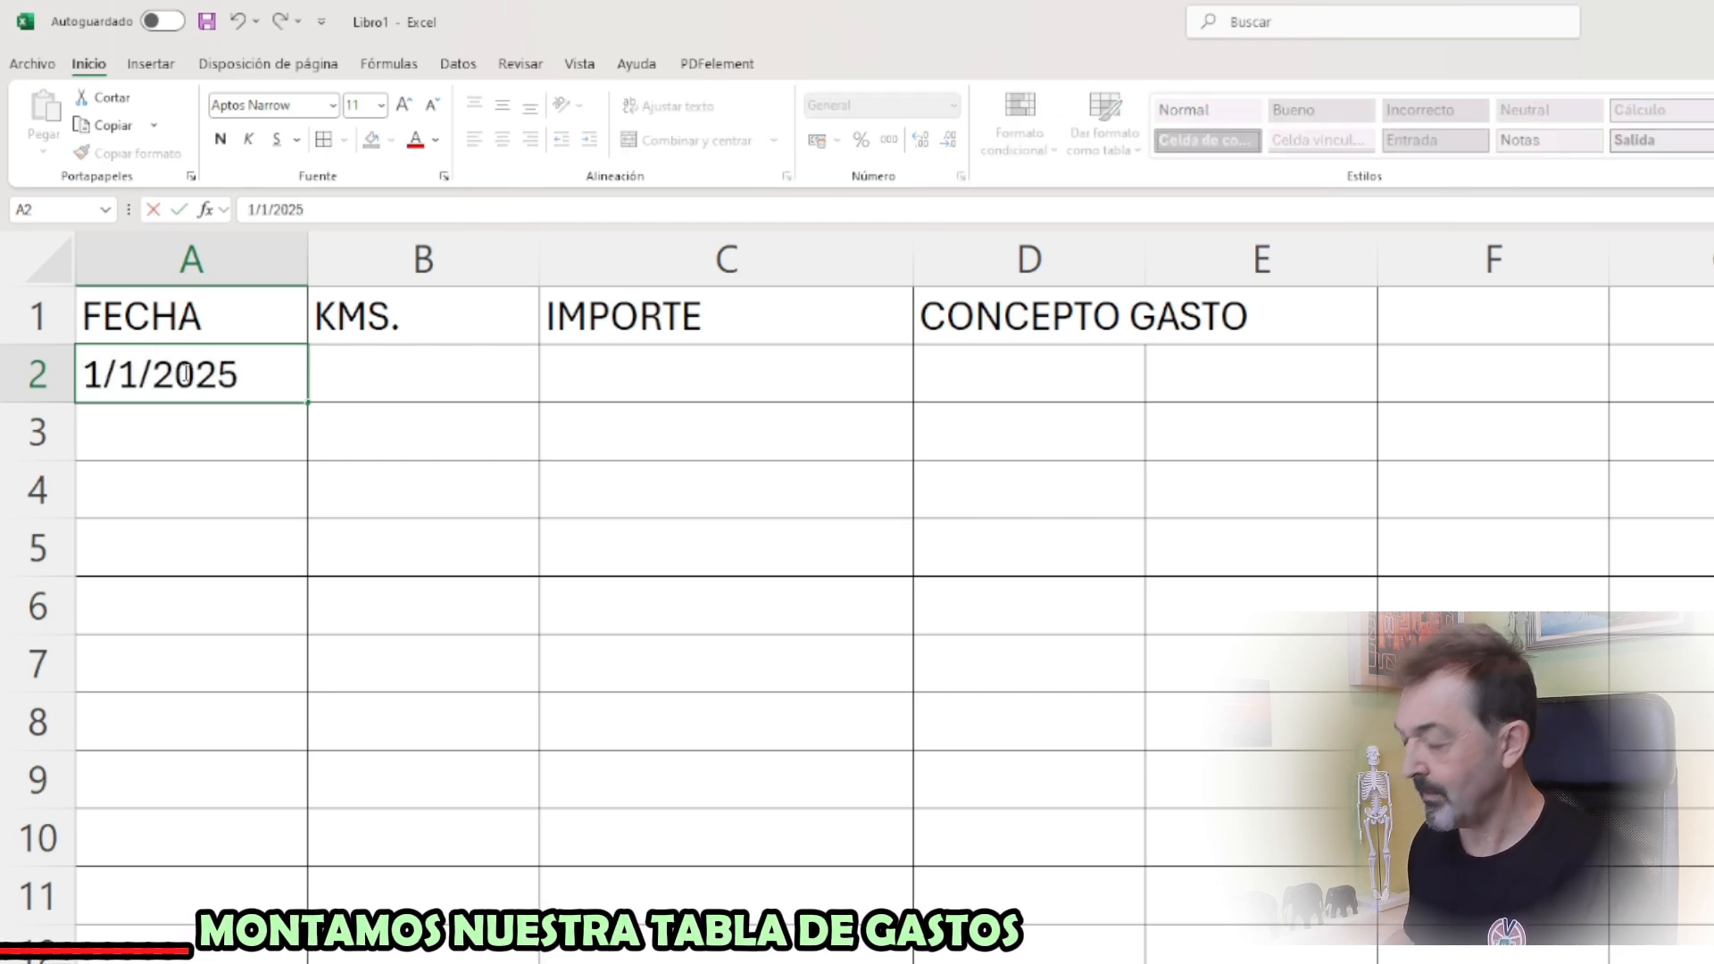
pyautogui.press('Tab')
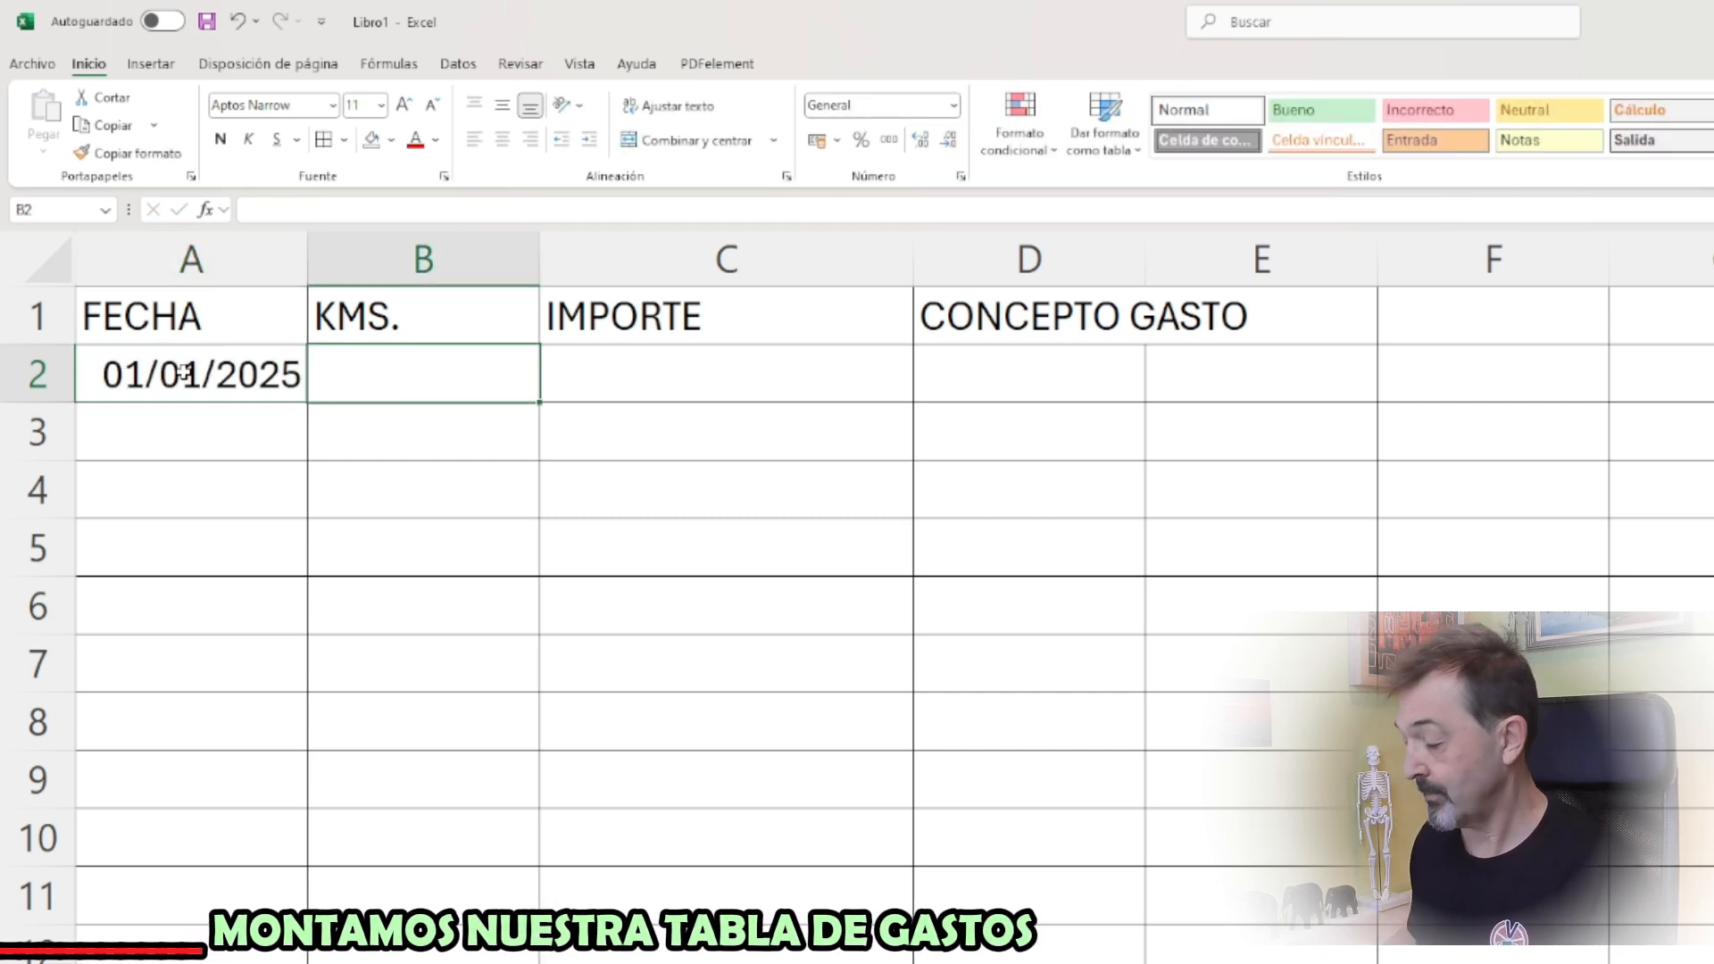
pyautogui.write('0')
pyautogui.press('Return')
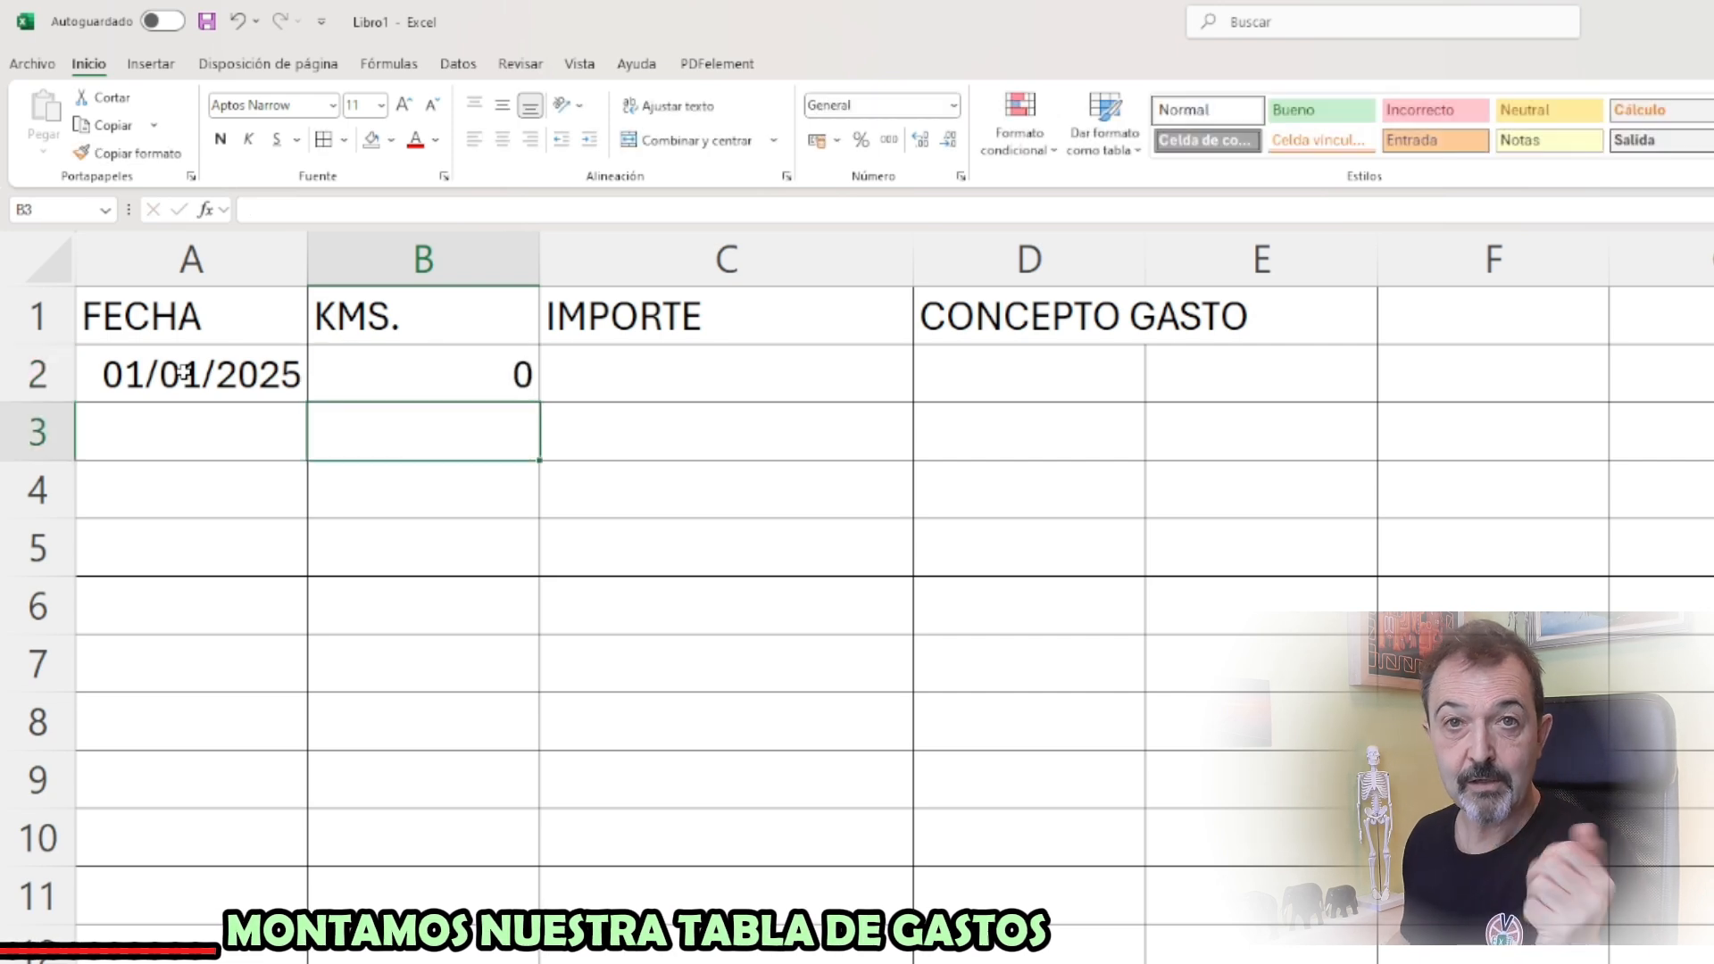
pyautogui.press('Up')
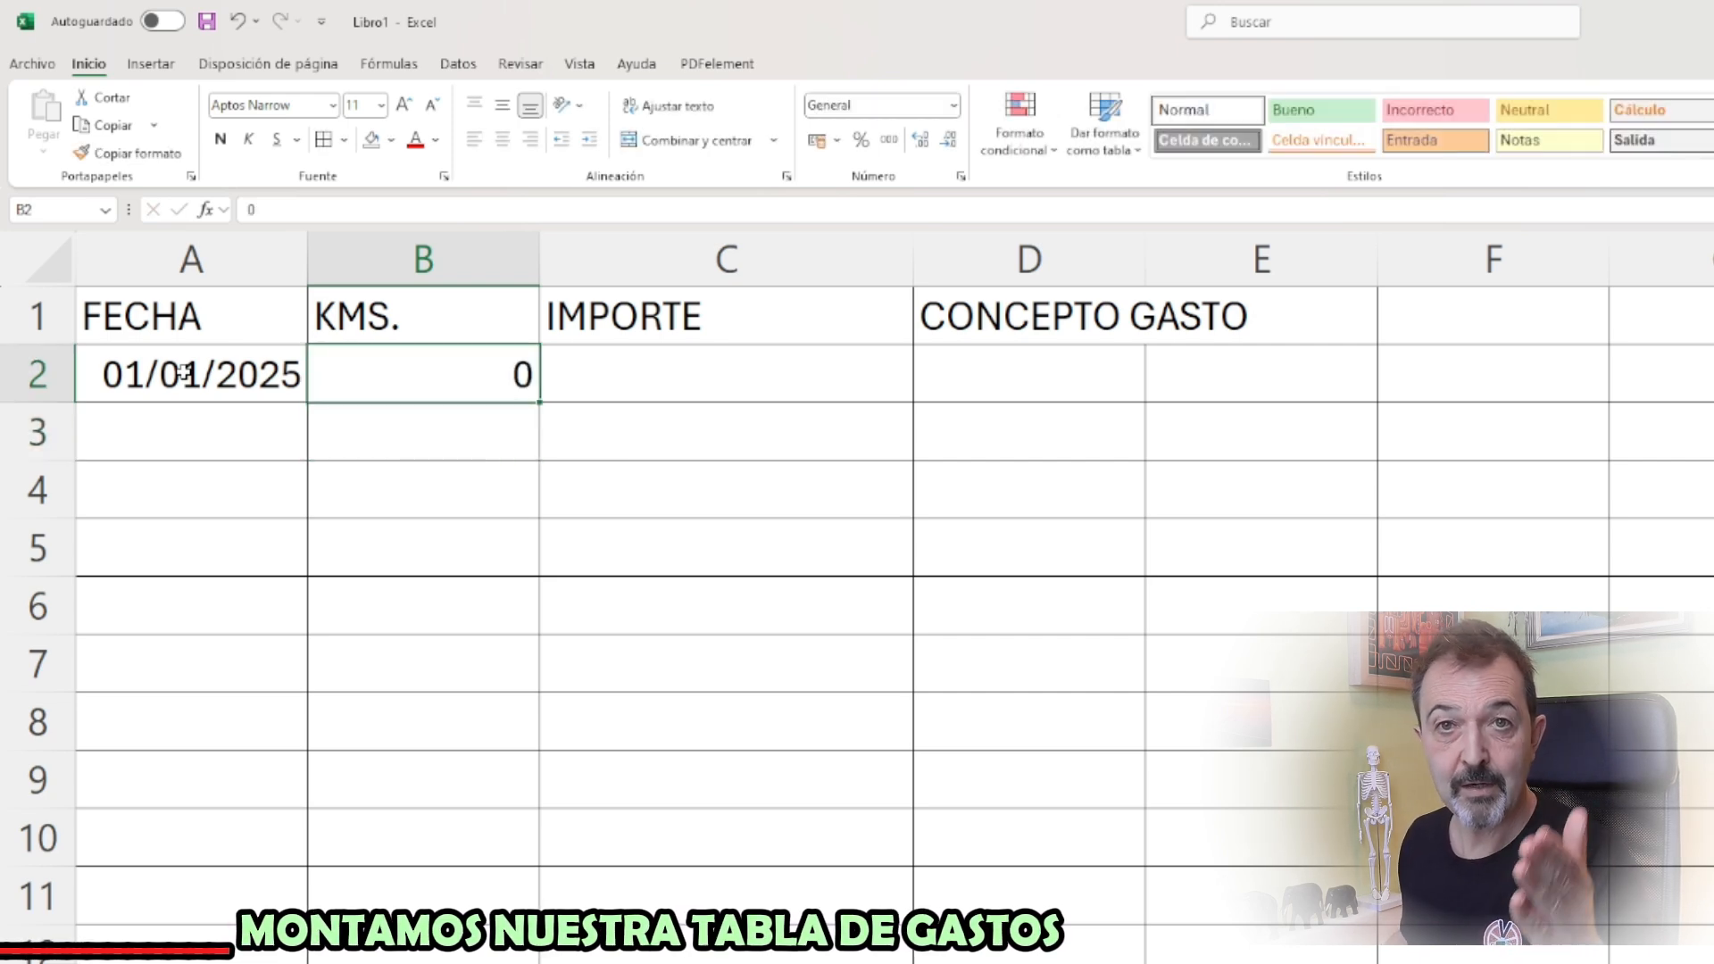
pyautogui.write('20000')
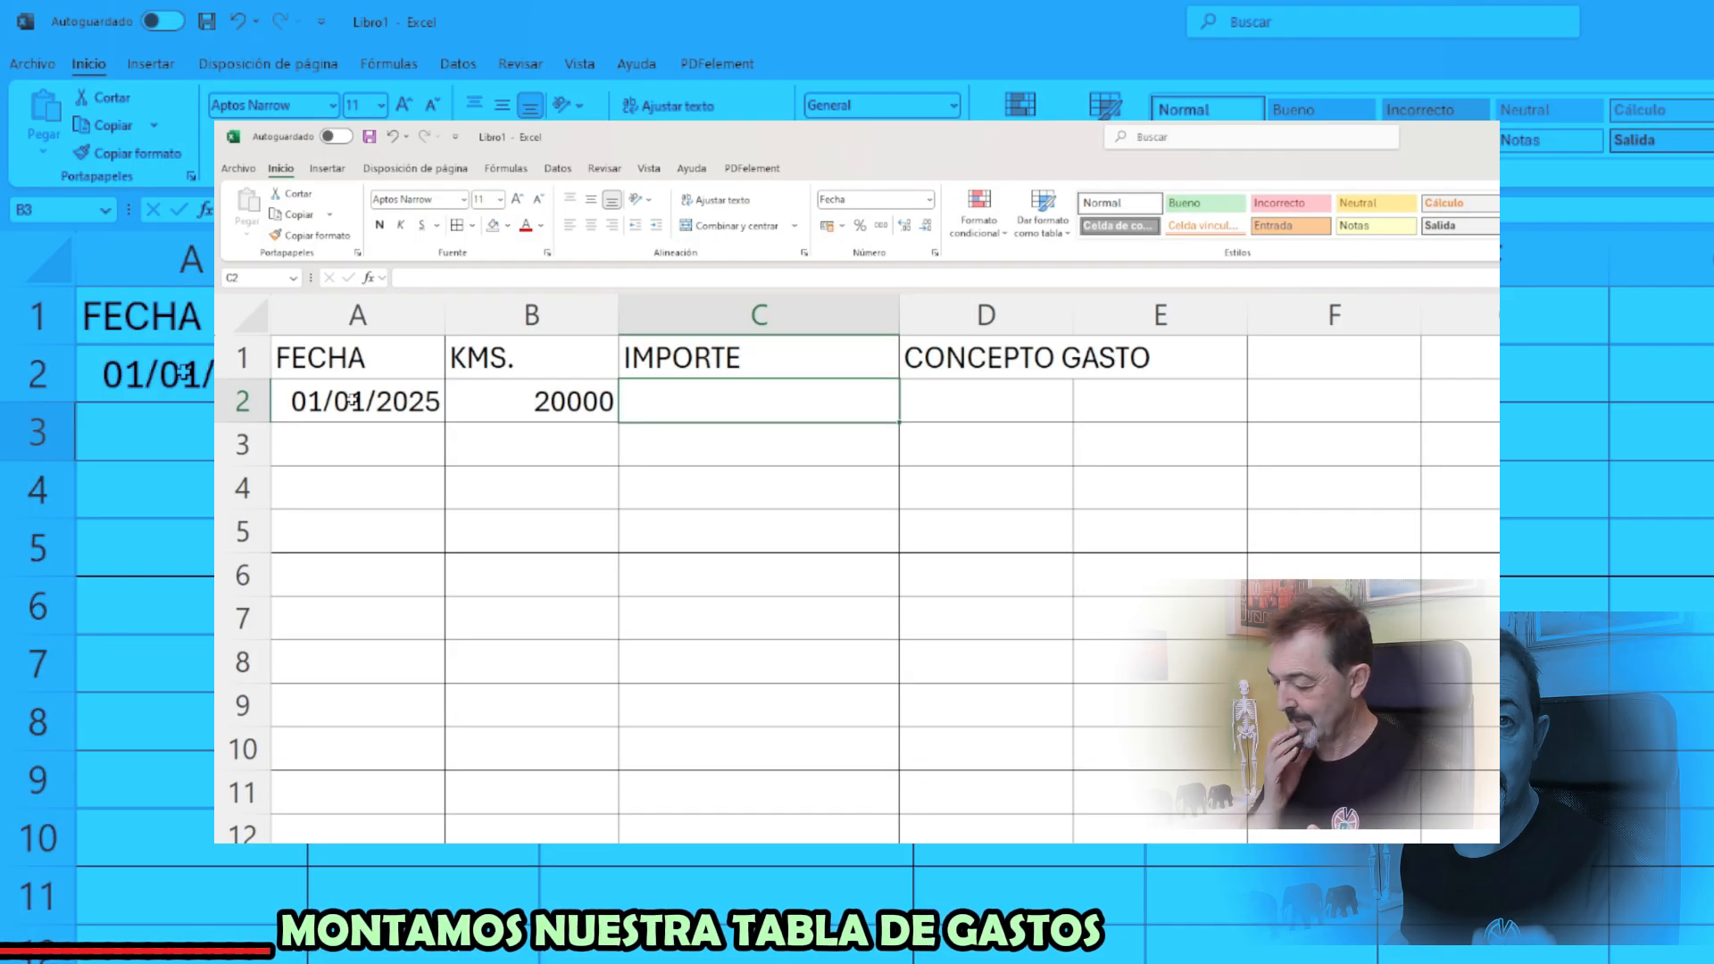
# Complete the first record with the amount 25000 in C2 and the concept Compra vehículo in D2
pyautogui.write('25000')
pyautogui.press('Return')
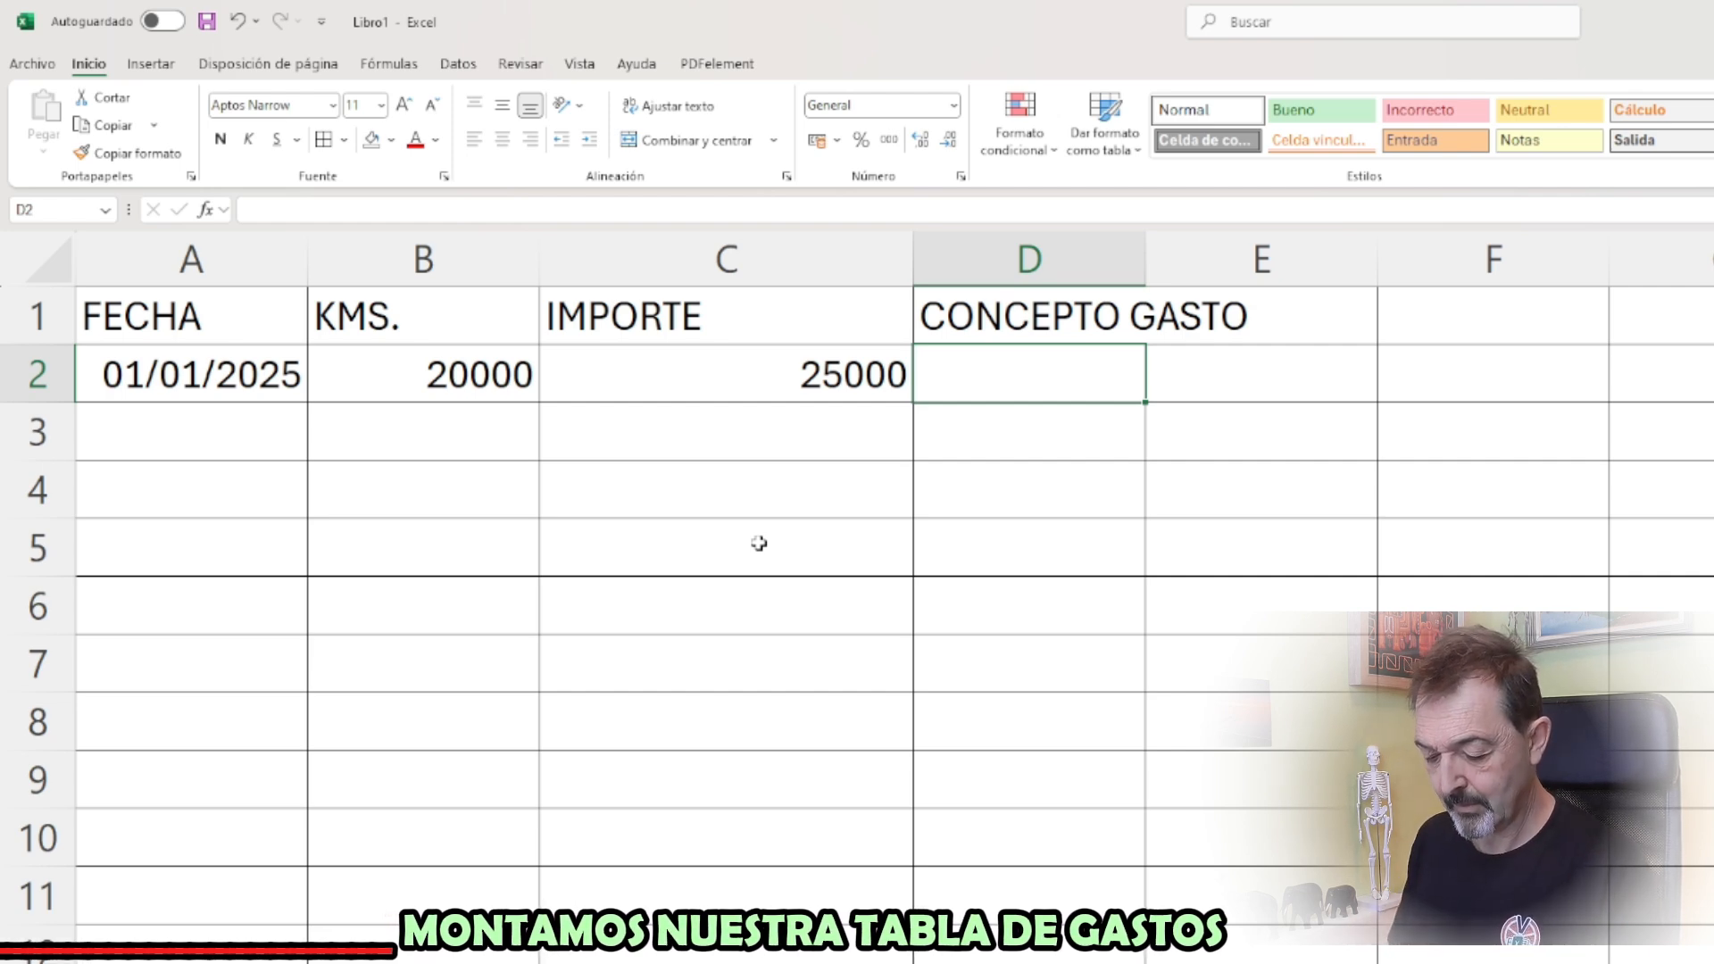
pyautogui.write('C')
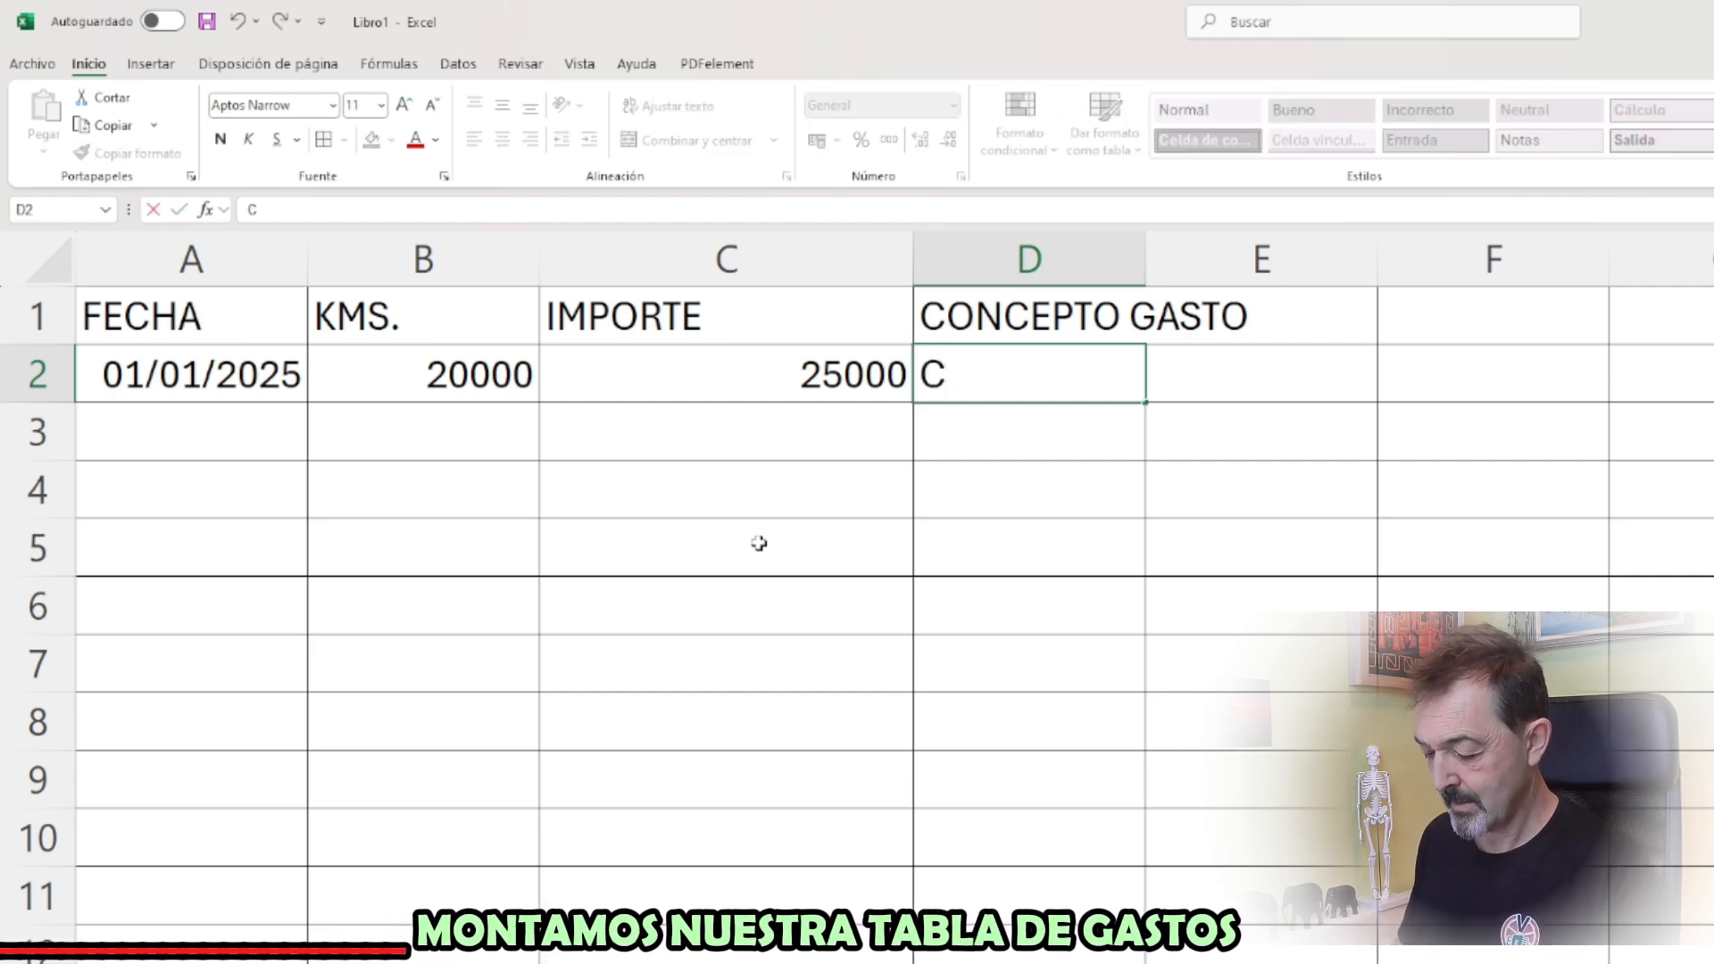
pyautogui.write('ompra vehículo')
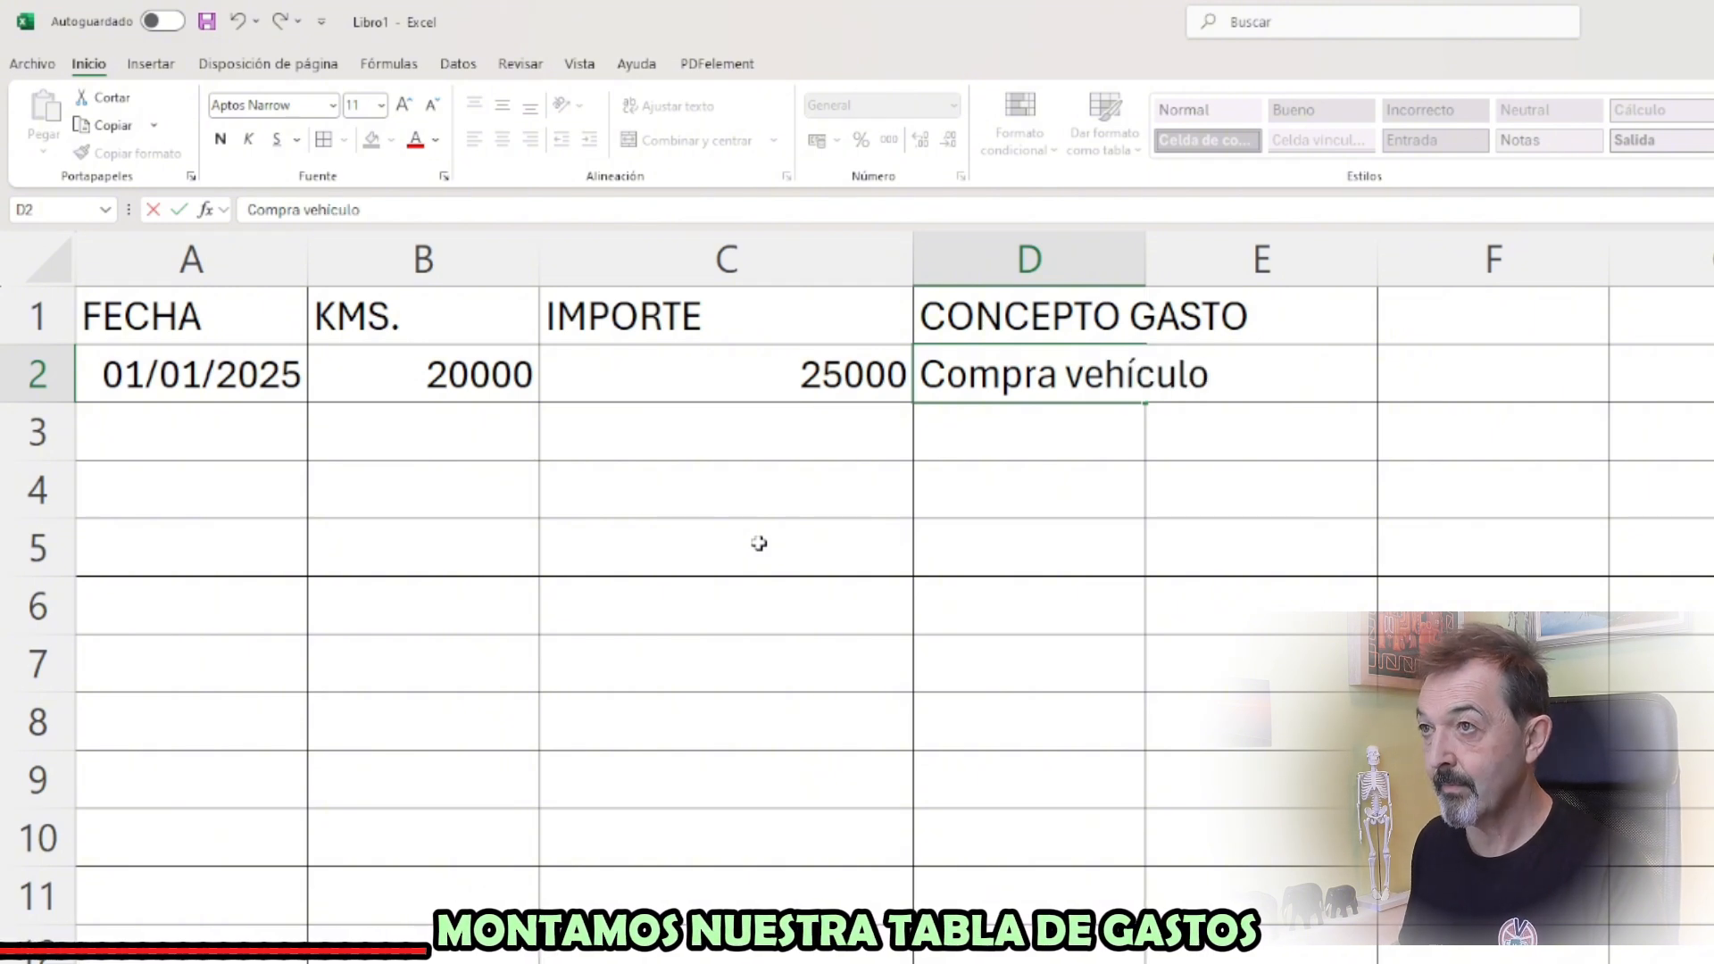
pyautogui.press('Return')
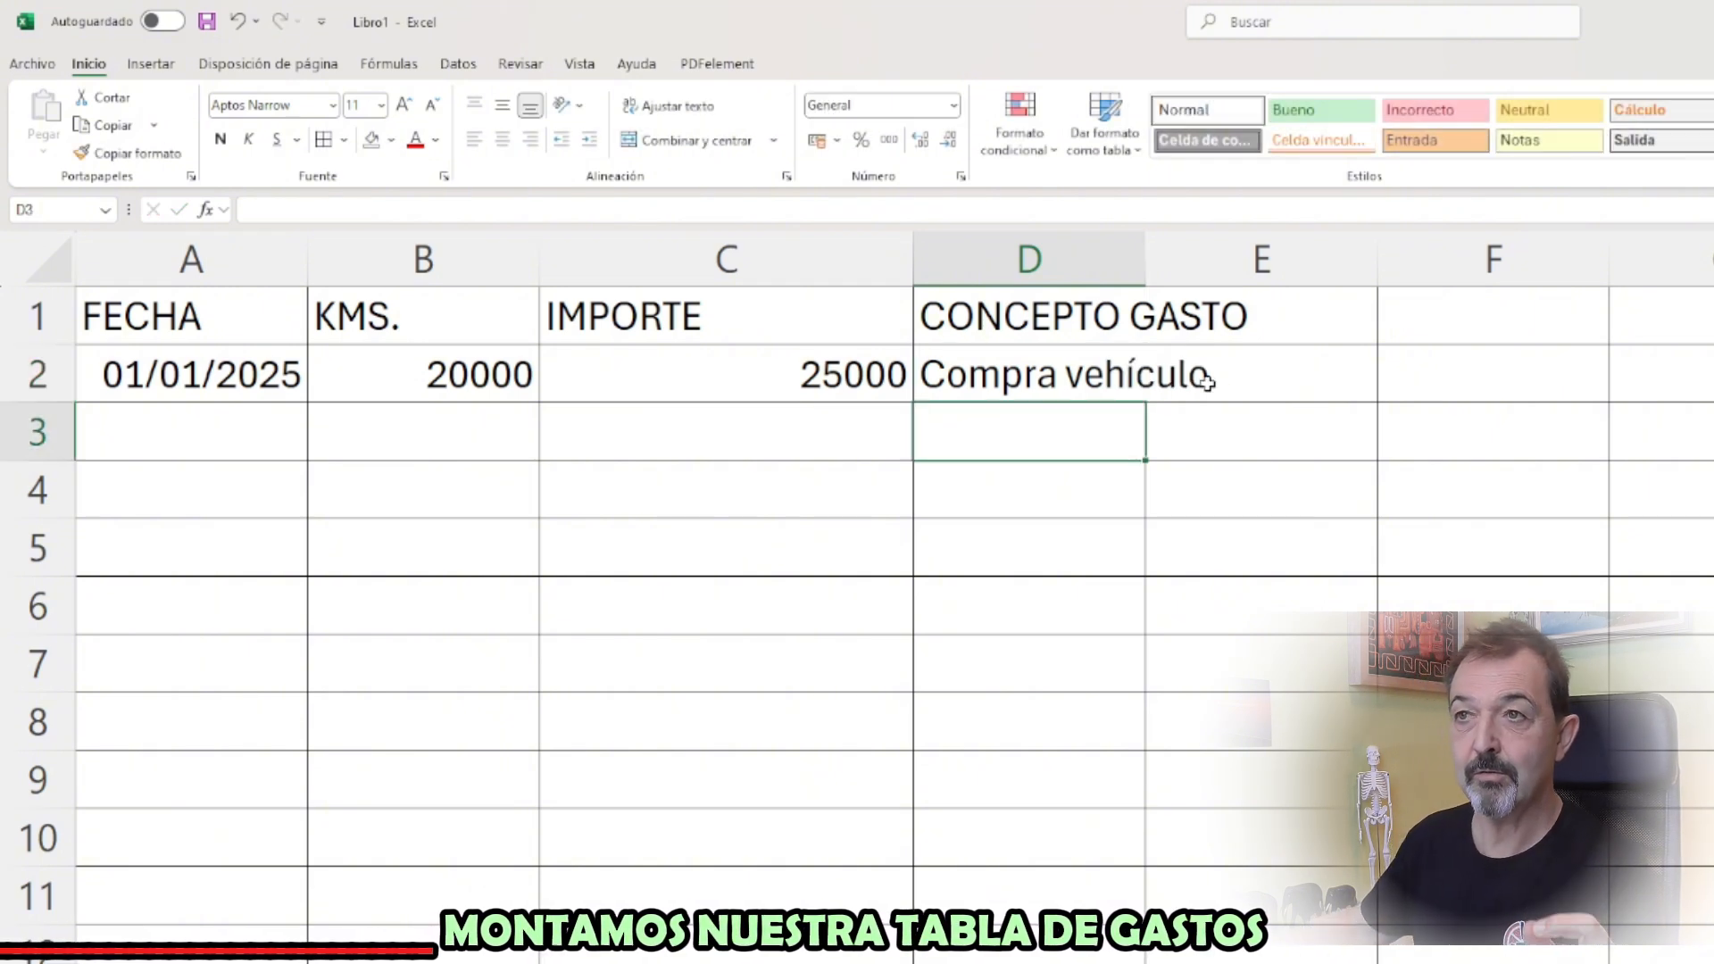
# Fill the header cells A1:D1 with light blue
pyautogui.click(152, 375)
pyautogui.moveTo(119, 317); pyautogui.dragTo(1120, 317)
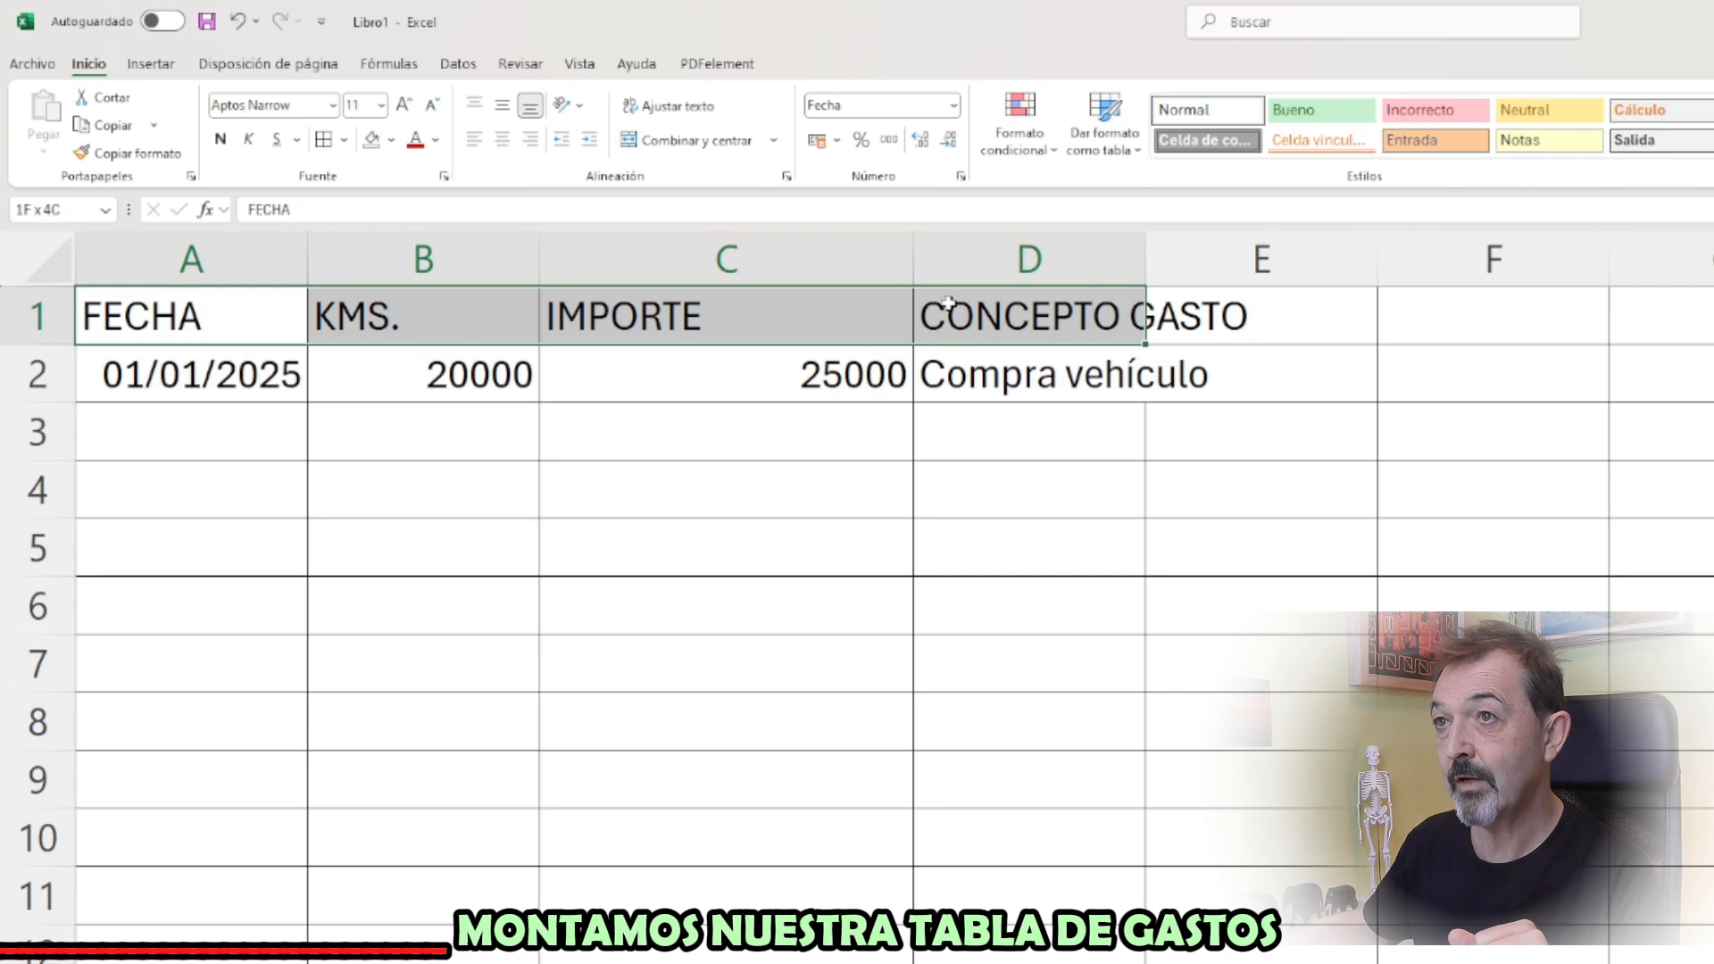
pyautogui.click(391, 140)
pyautogui.click(495, 290)
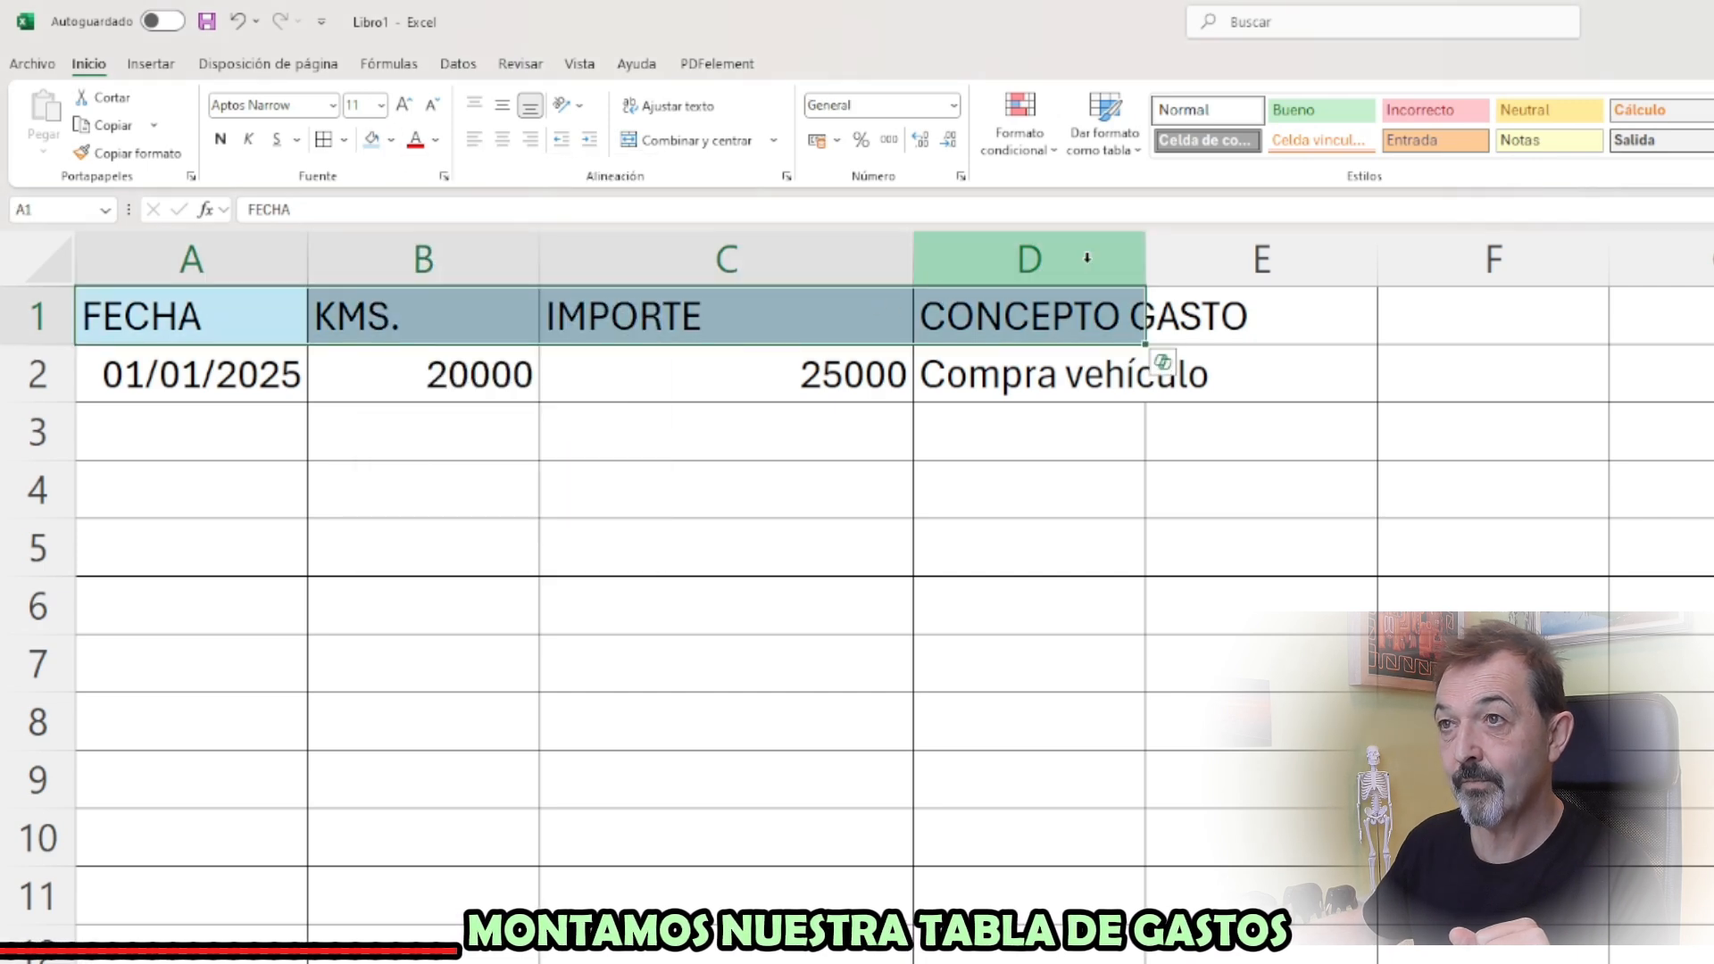
# Fill the date cell A2 orange and open the fill colour choices for cells B2:C2
pyautogui.click(273, 357)
pyautogui.click(391, 140)
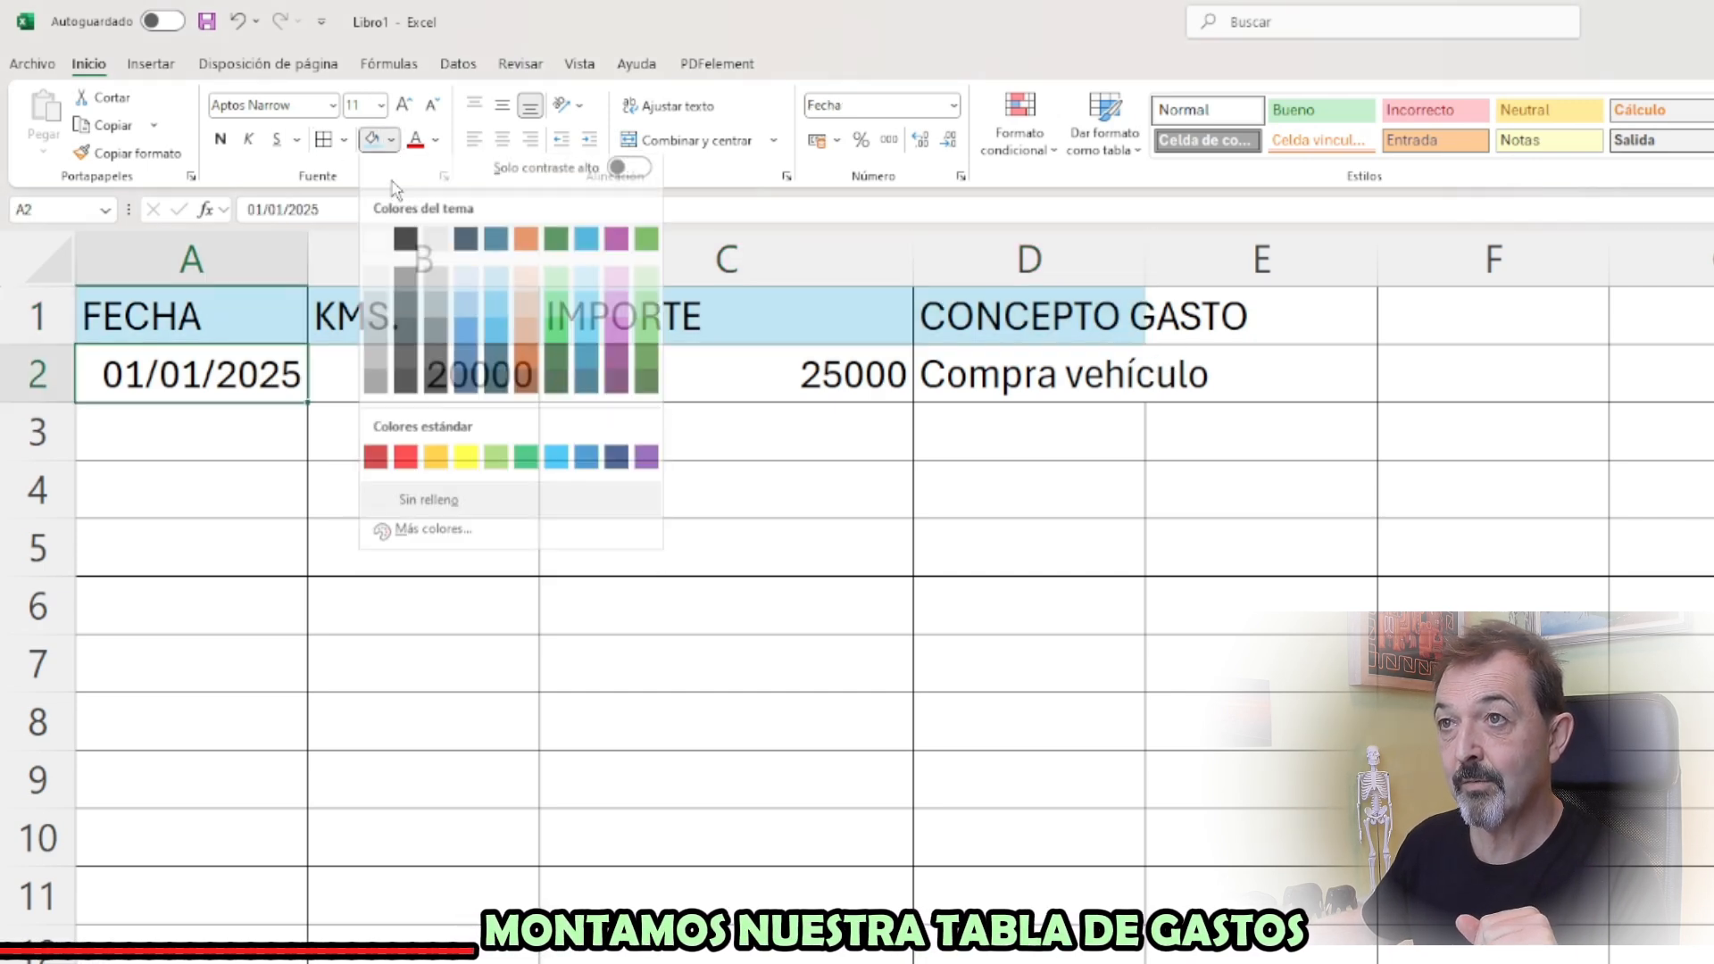
pyautogui.click(428, 452)
pyautogui.moveTo(314, 393); pyautogui.dragTo(556, 375)
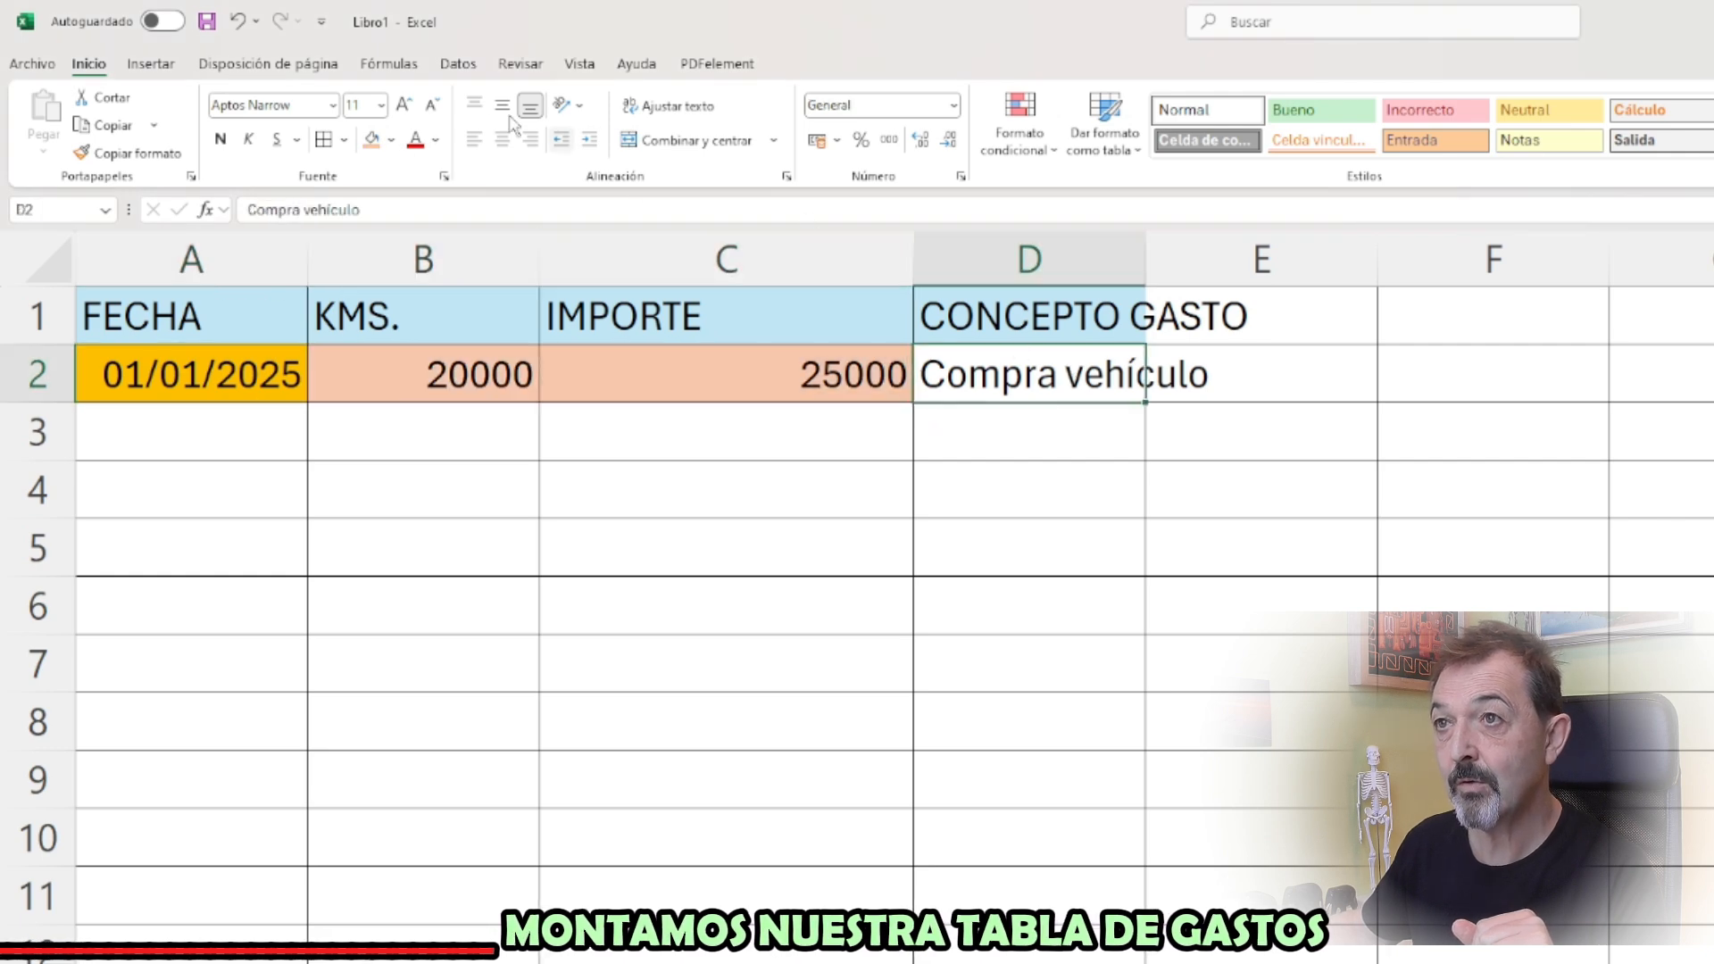
pyautogui.click(391, 141)
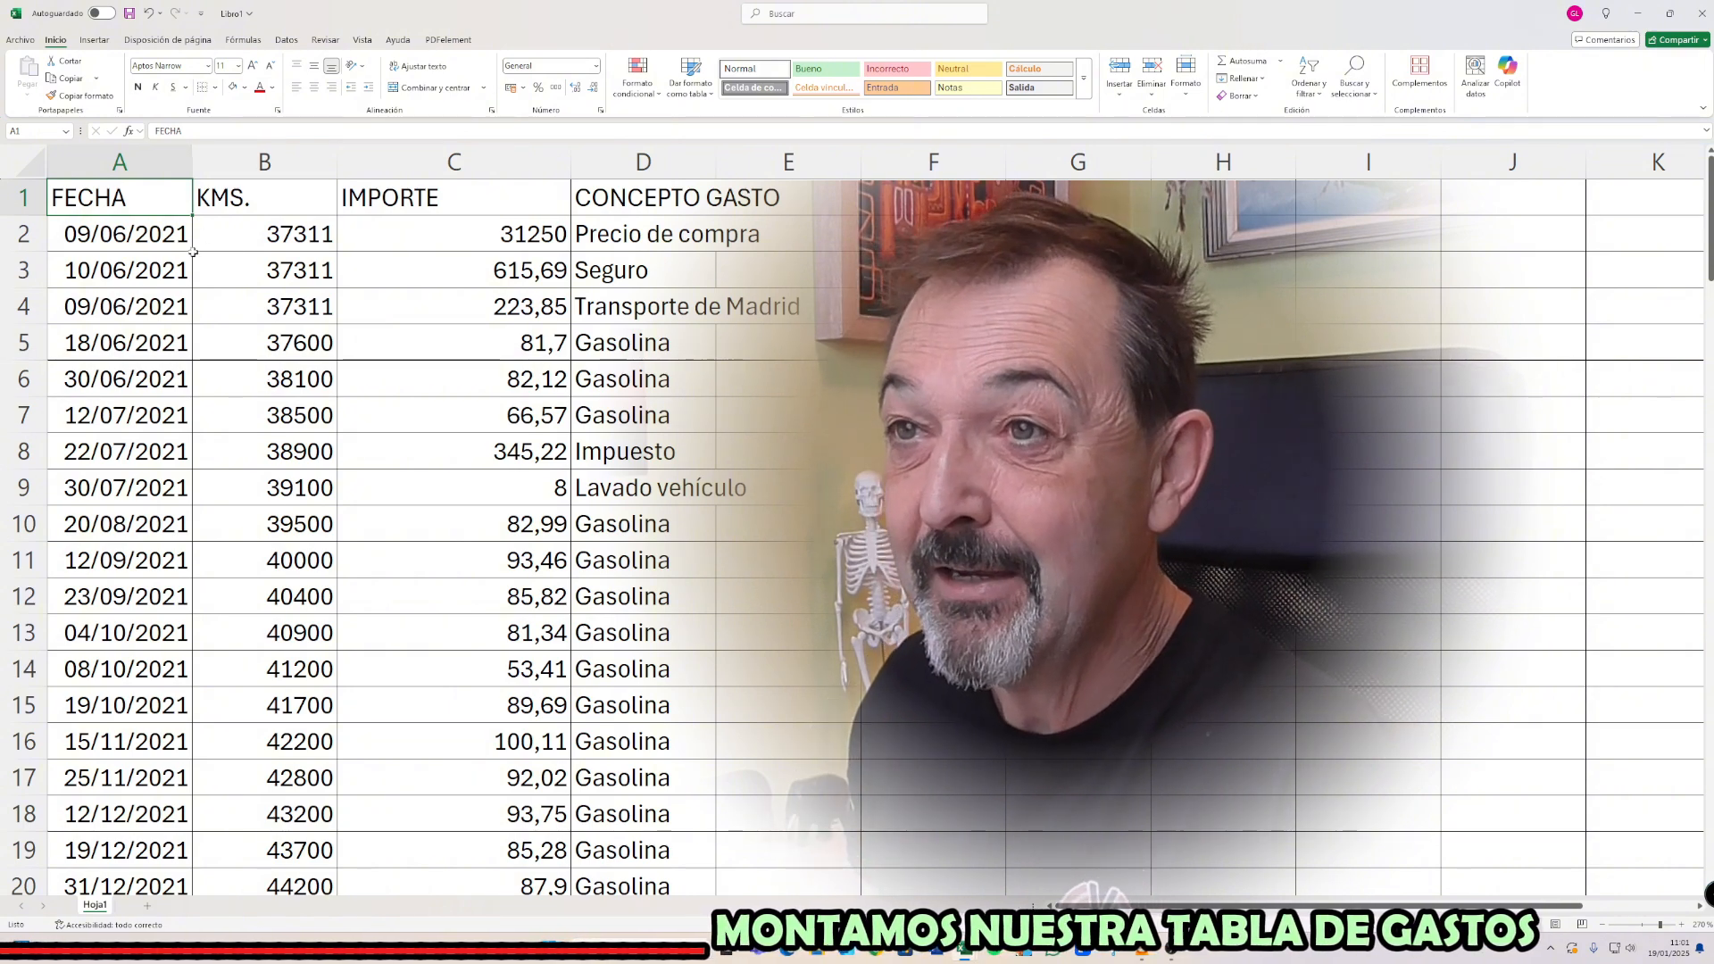
# Fill A2:B2 of the completed expense table orange, and select columns A to D one at a time followed by row 12
pyautogui.moveTo(138, 234); pyautogui.dragTo(233, 231)
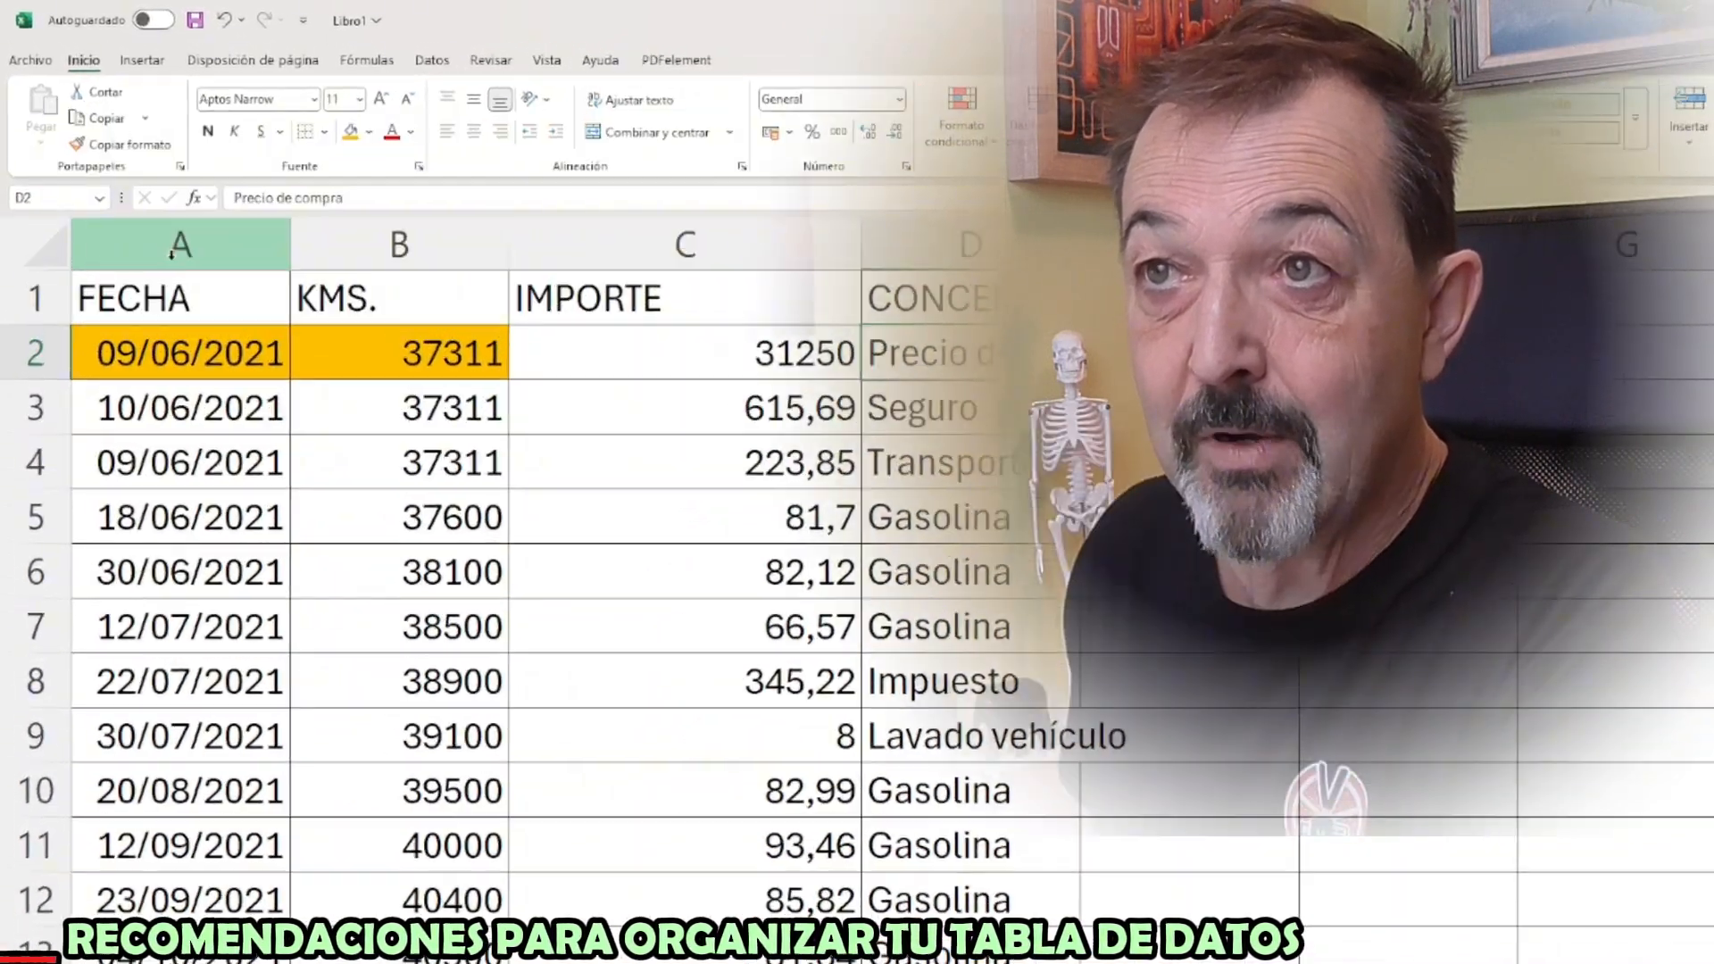
pyautogui.click(124, 170)
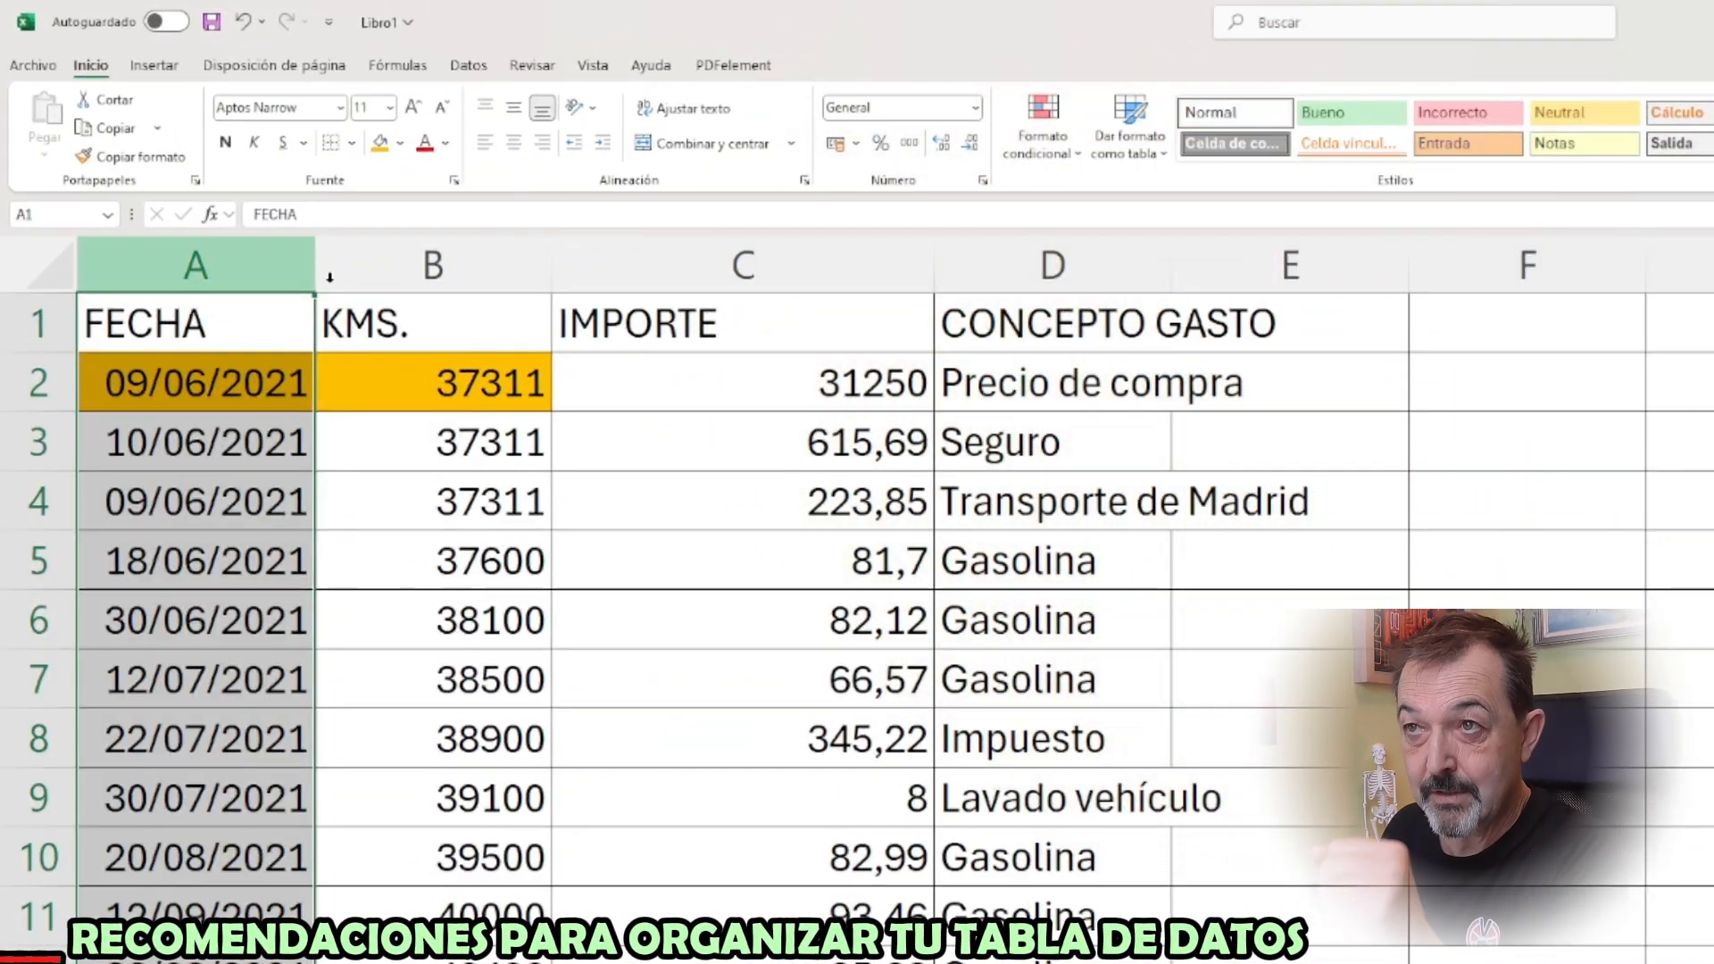
pyautogui.click(432, 265)
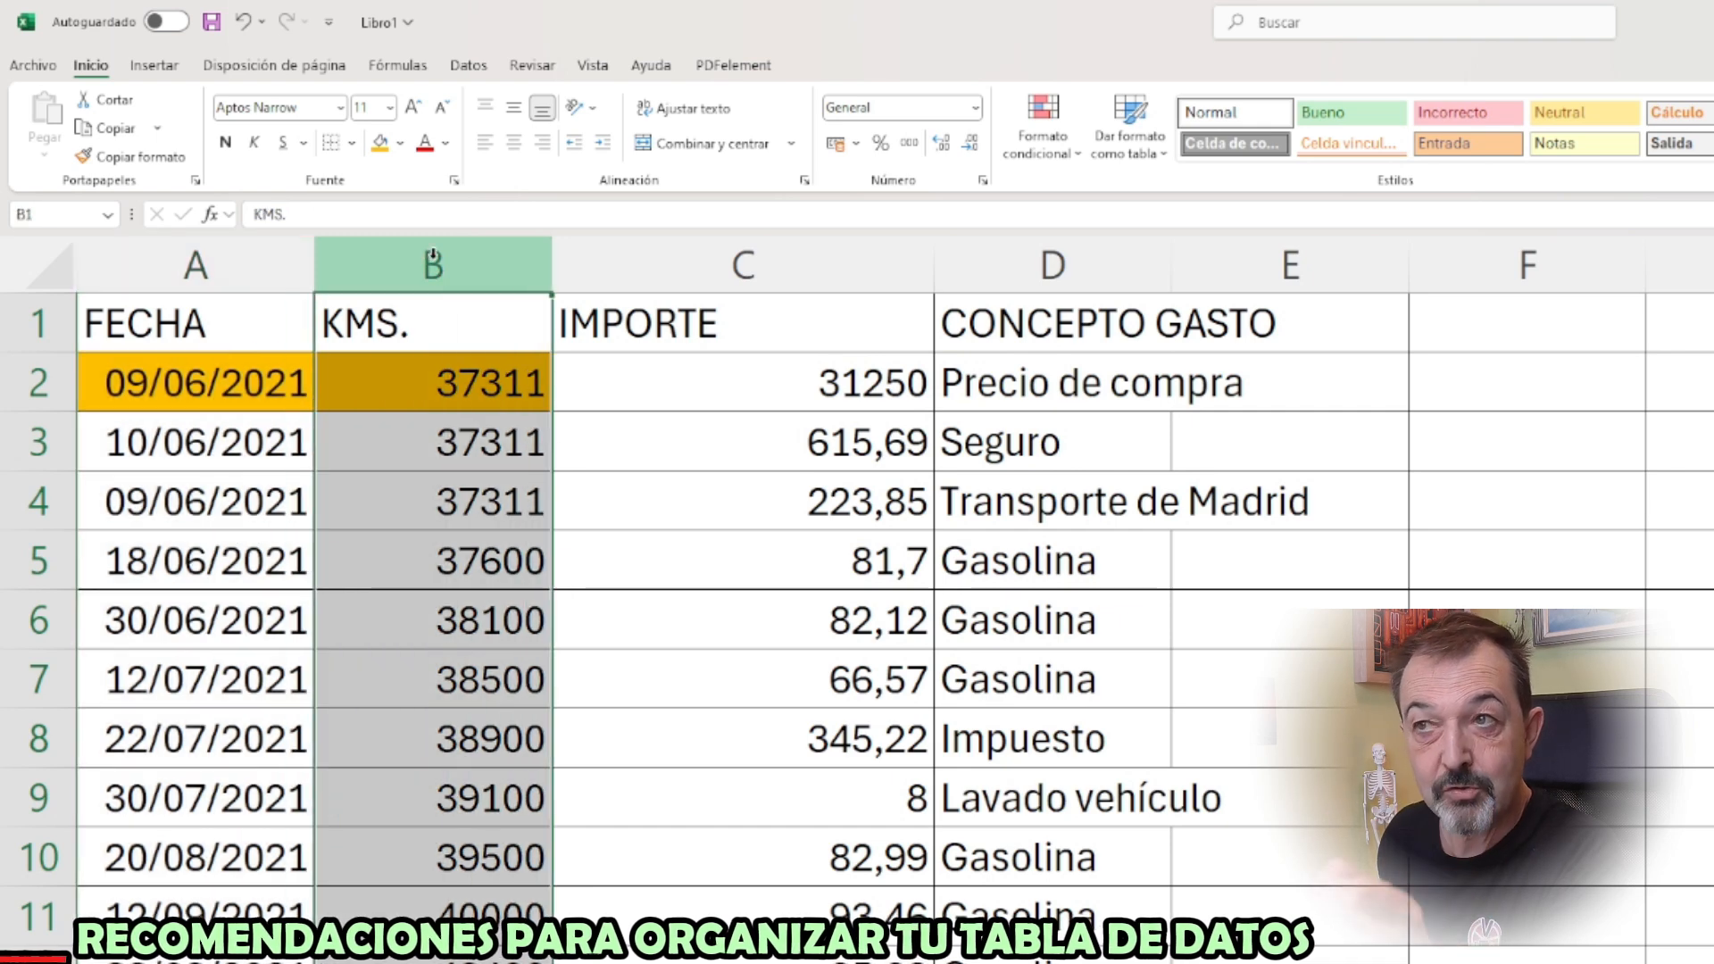
pyautogui.click(649, 263)
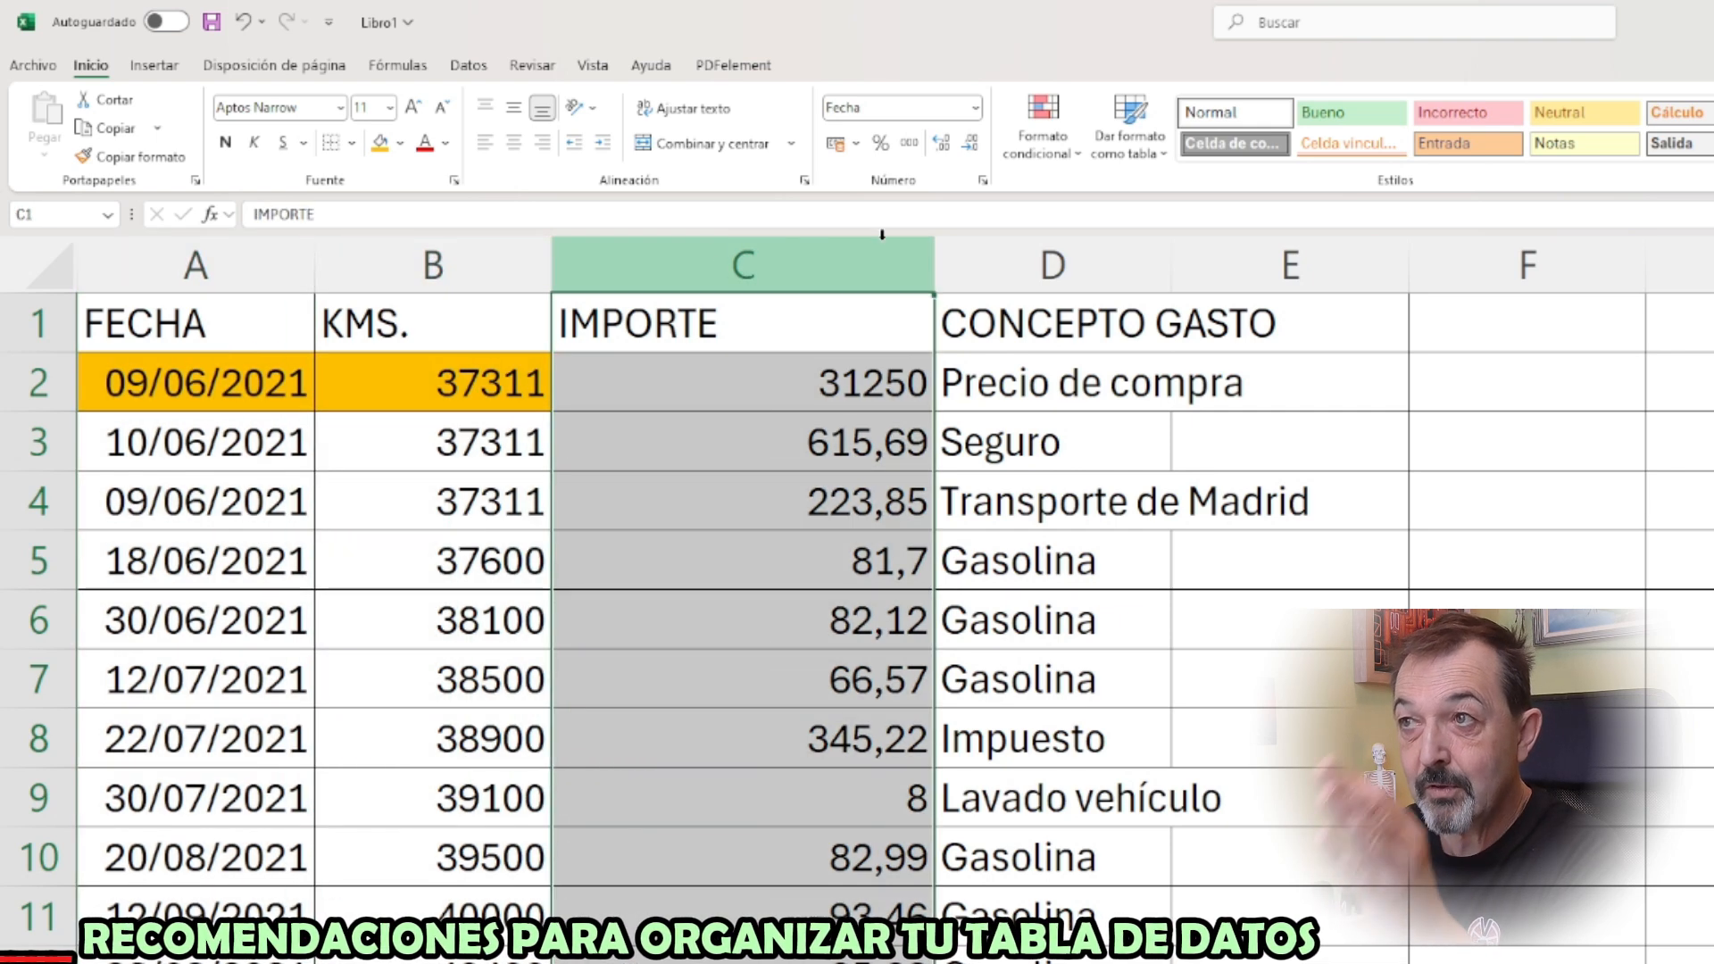
pyautogui.click(1050, 261)
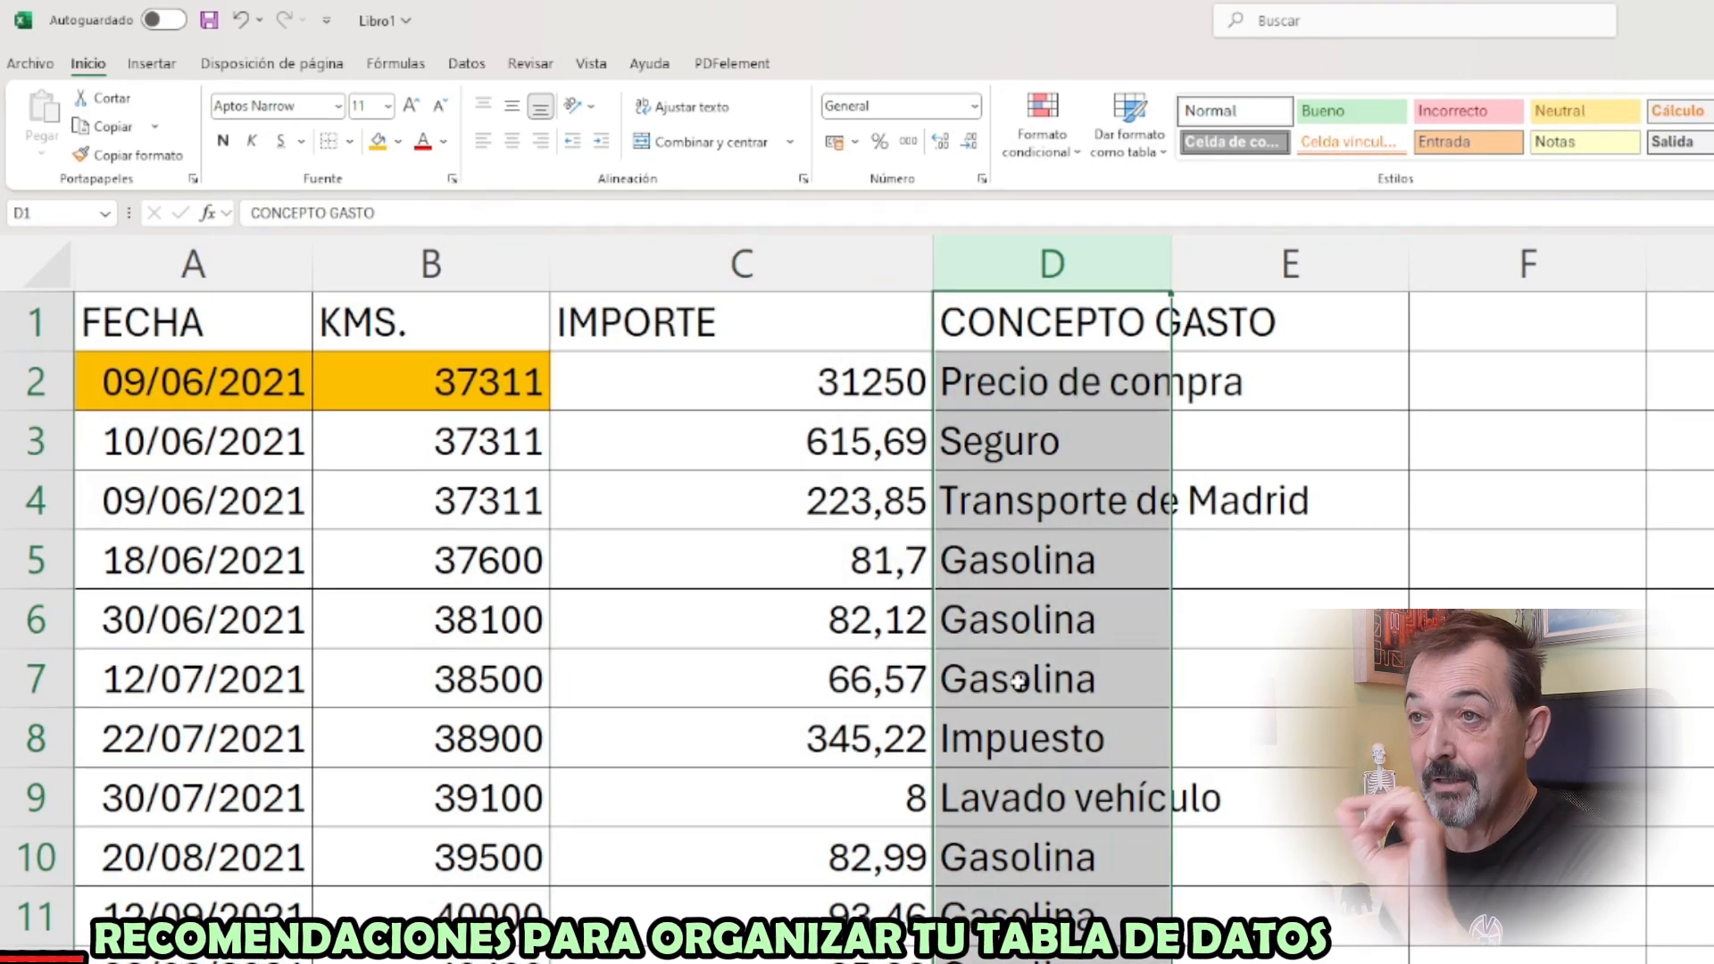
pyautogui.click(36, 959)
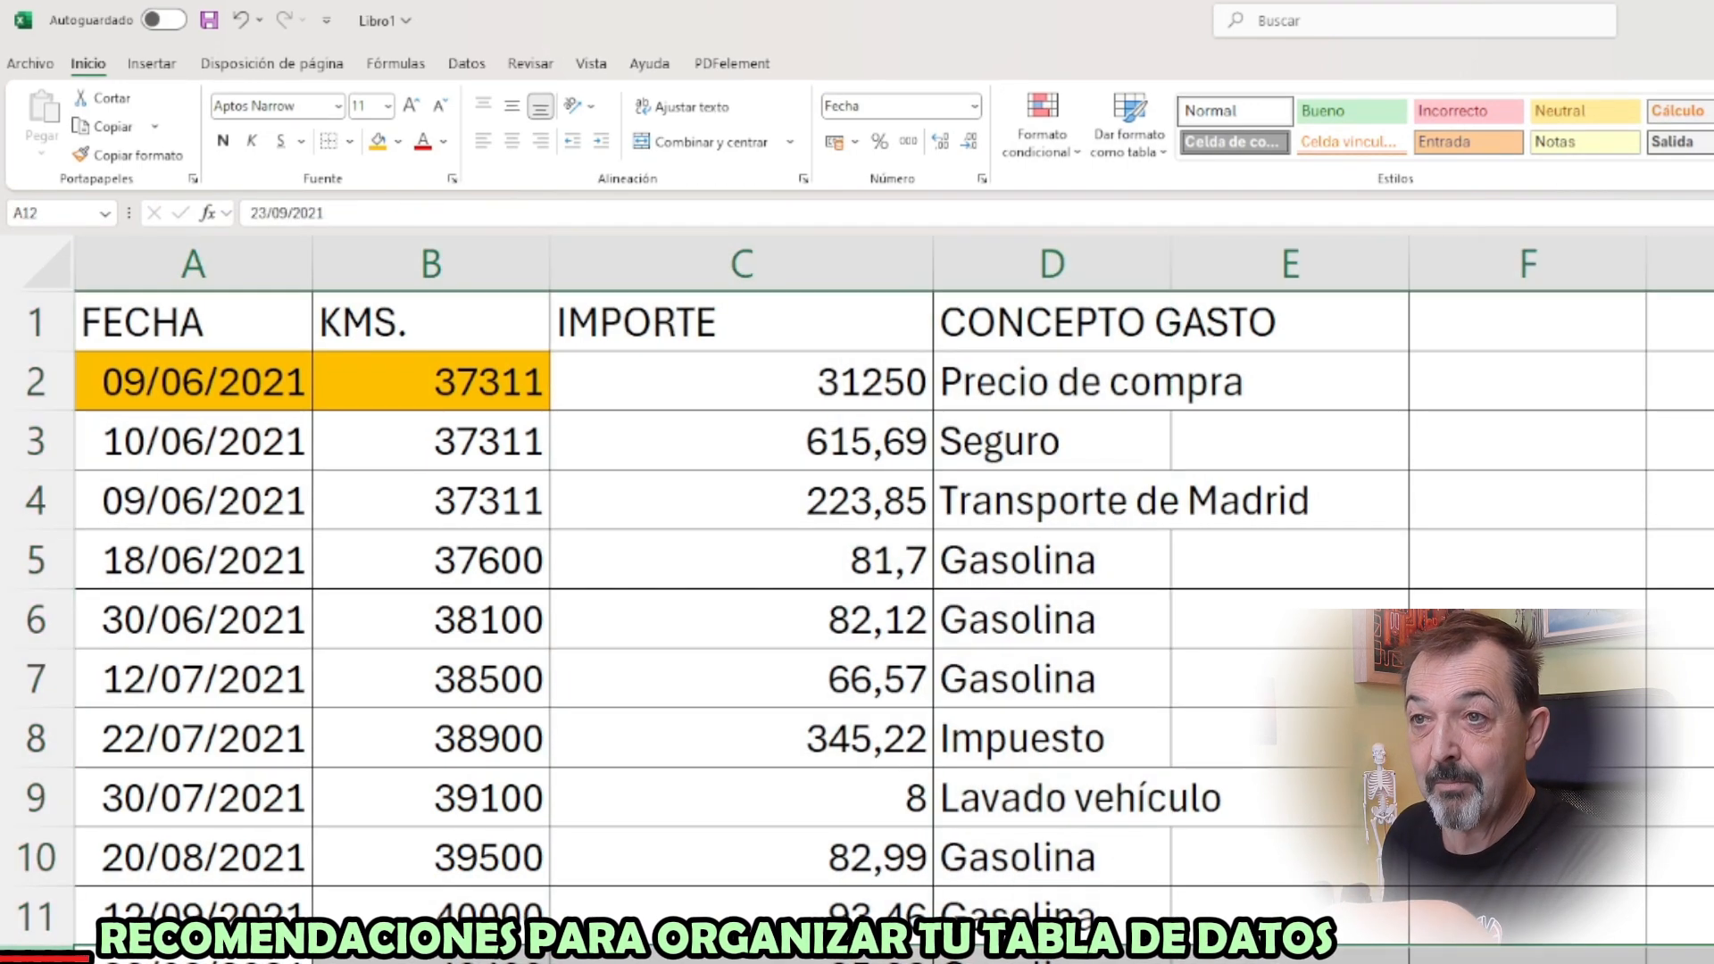
# Insert an empty row above the 23/09/2021 record in row 12 and fill cells A12:D12 with light grey
pyautogui.click(107, 963)
pyautogui.moveTo(191, 876); pyautogui.dragTo(926, 851)
pyautogui.click(350, 125)
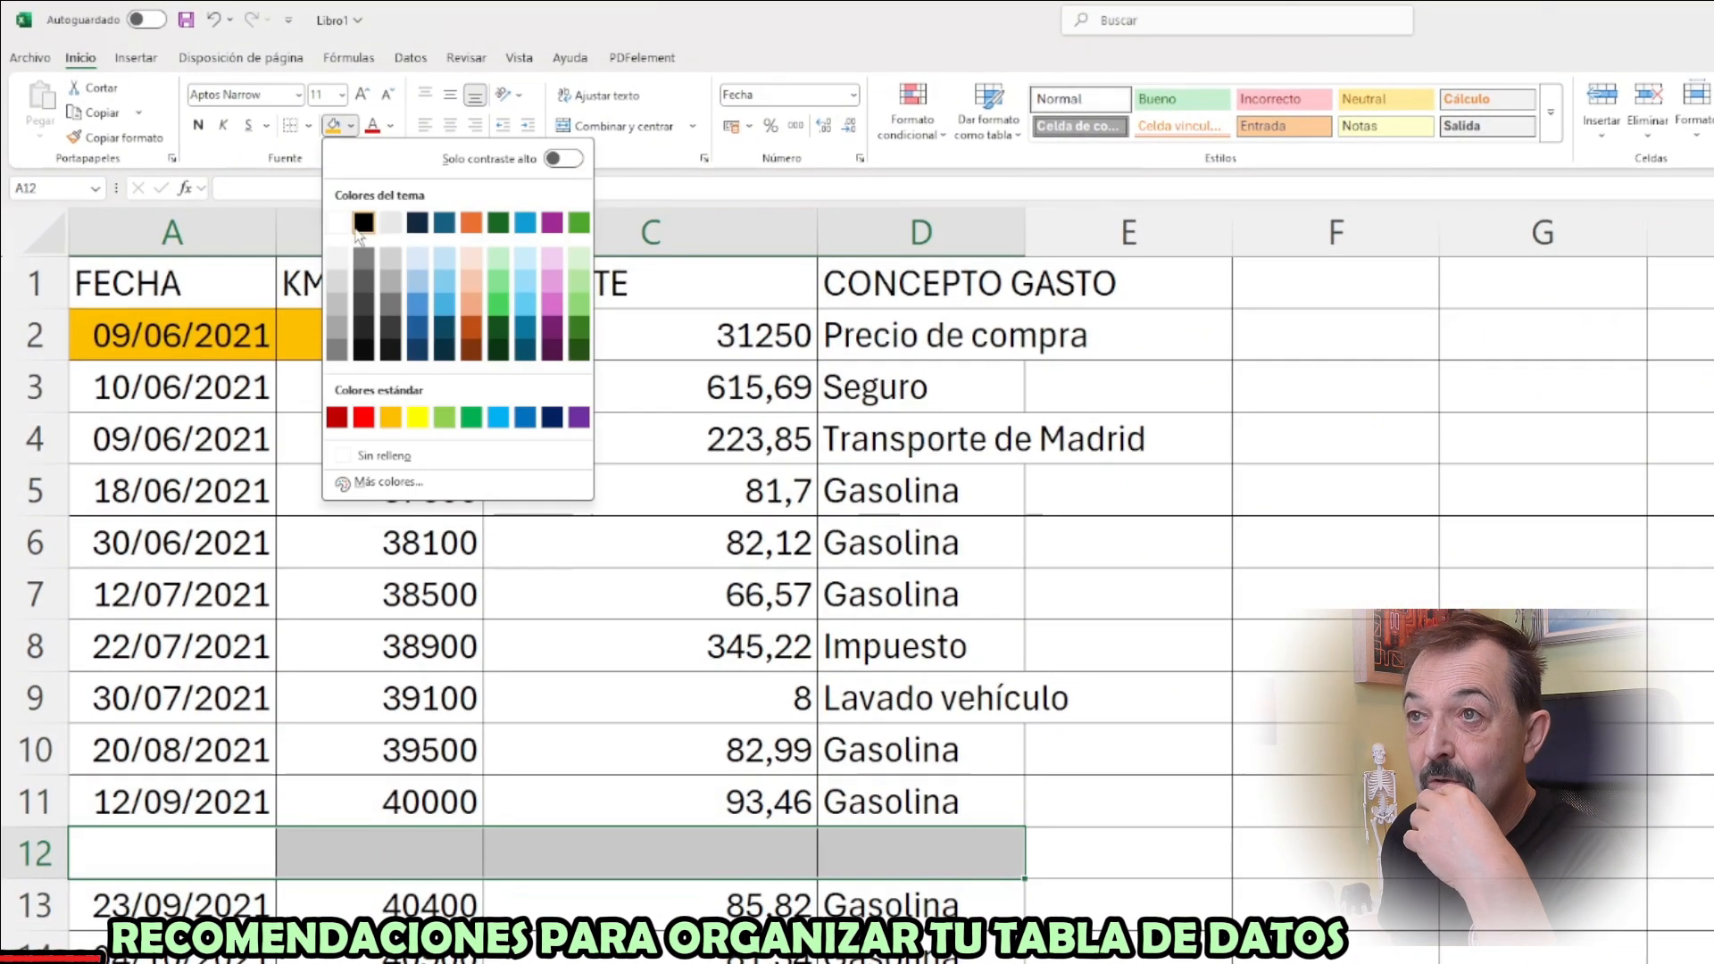
pyautogui.click(337, 286)
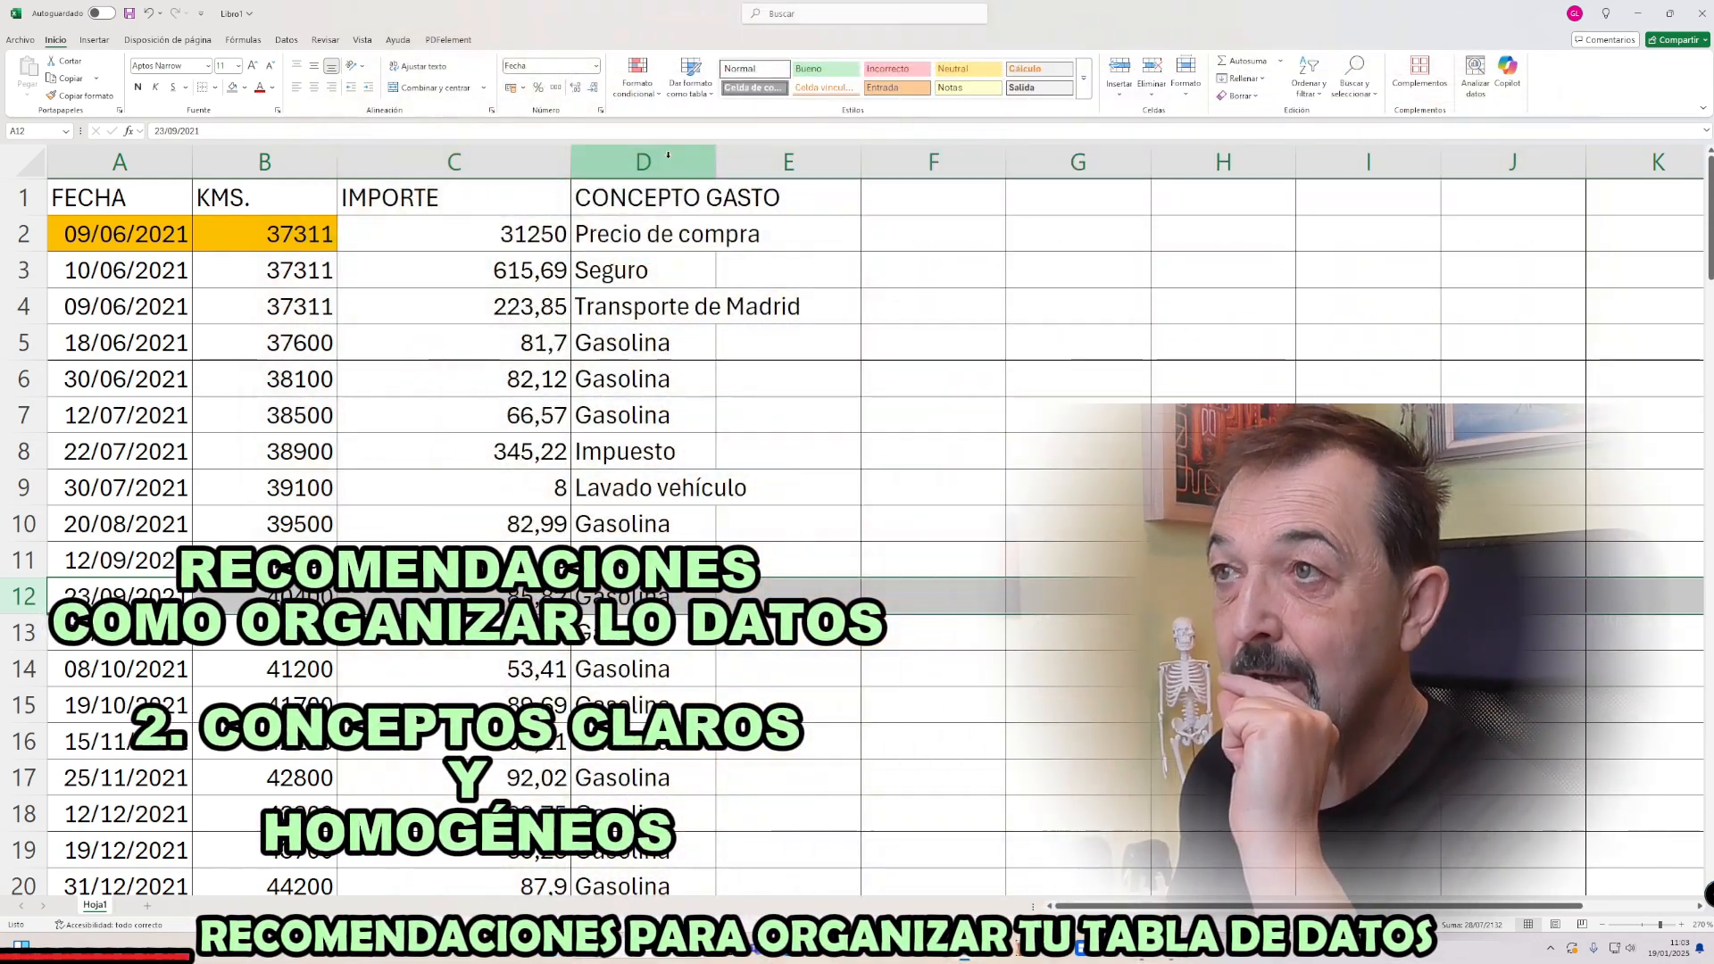
# Highlight the CONCEPTO GASTO column and its first two concept entries in D2 and D3
pyautogui.click(660, 158)
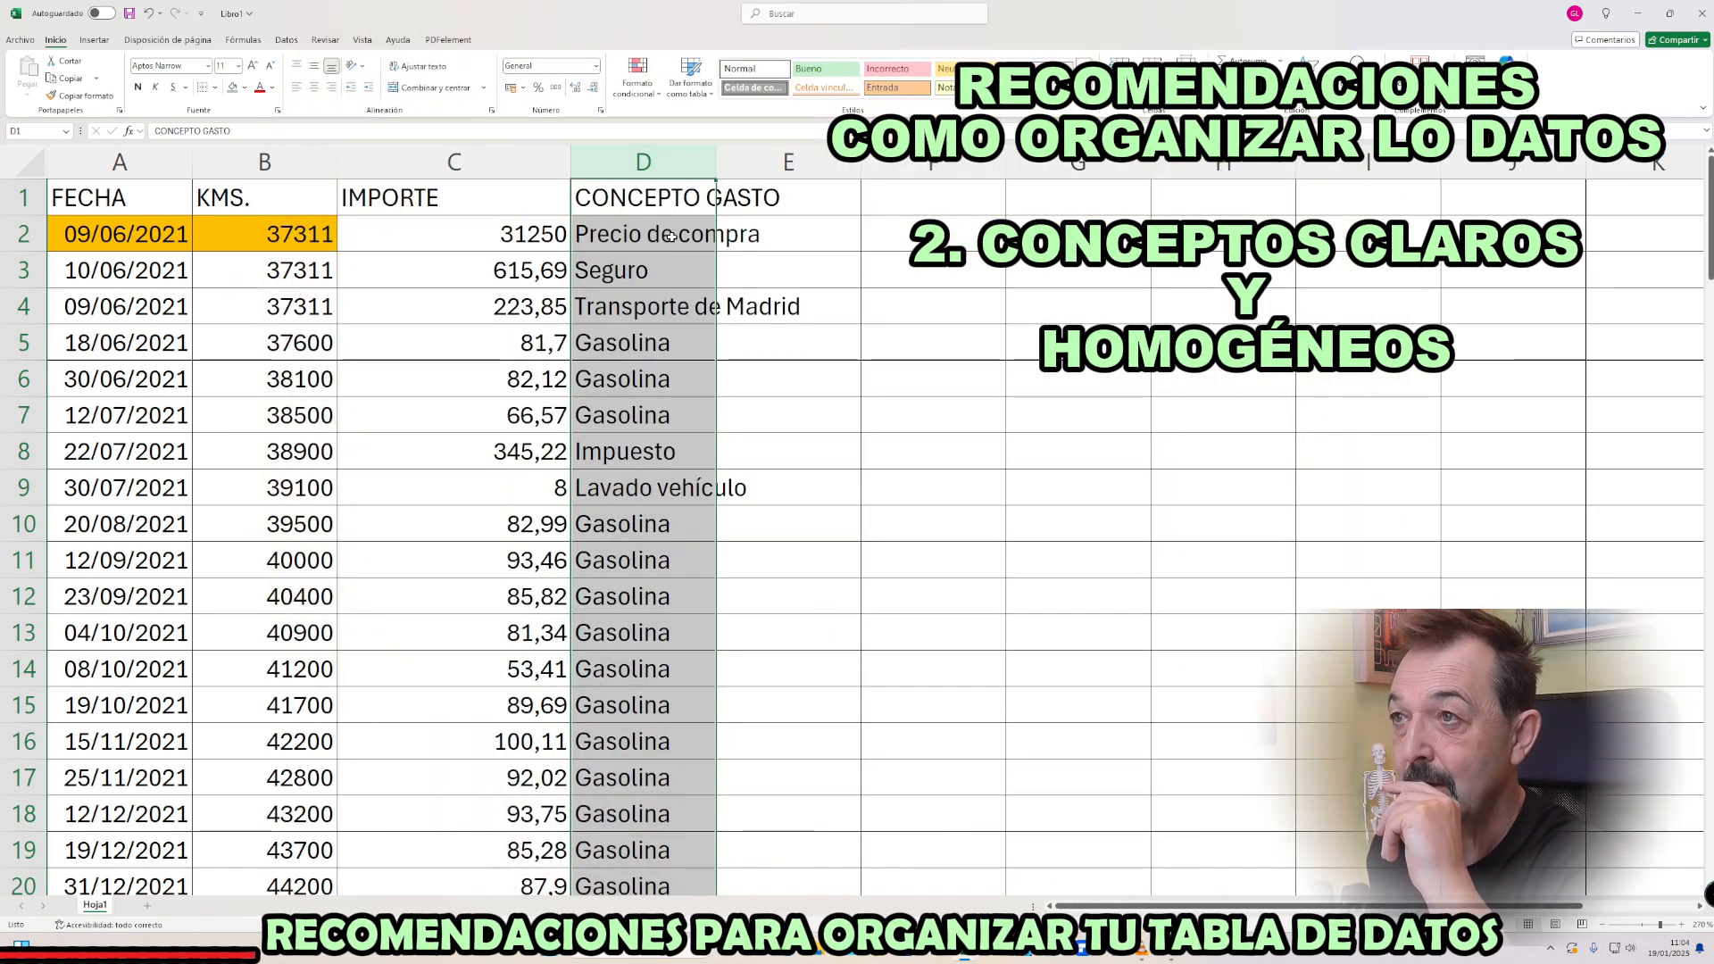
pyautogui.click(670, 236)
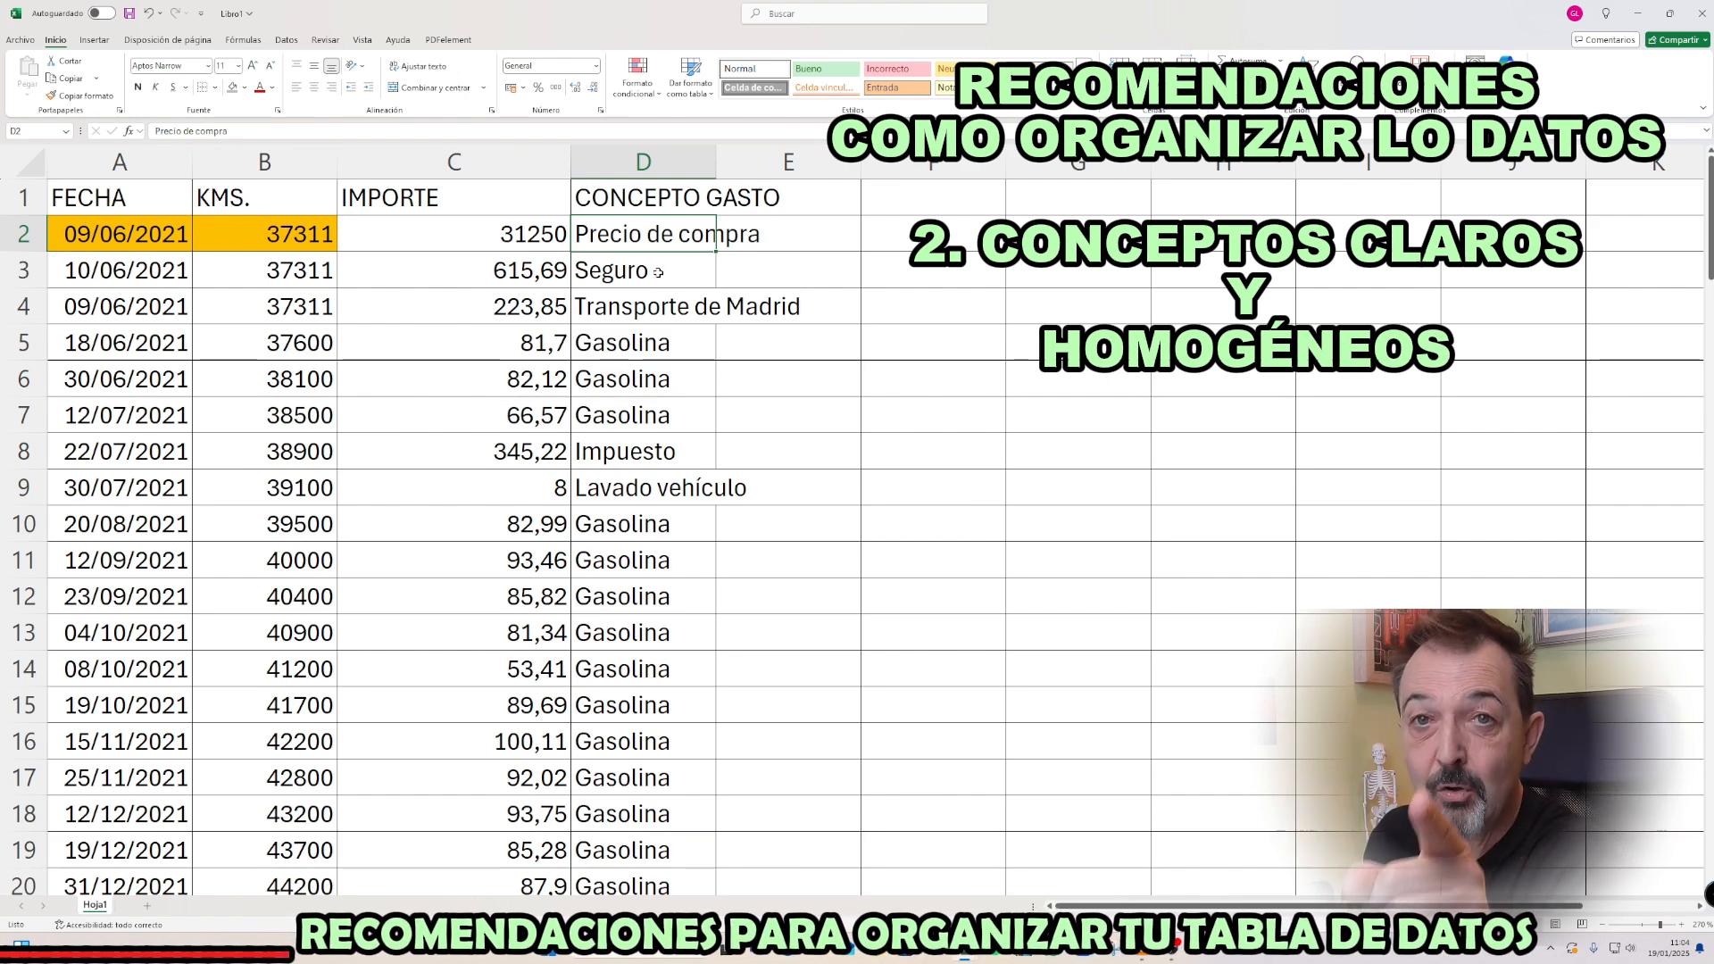
pyautogui.click(655, 275)
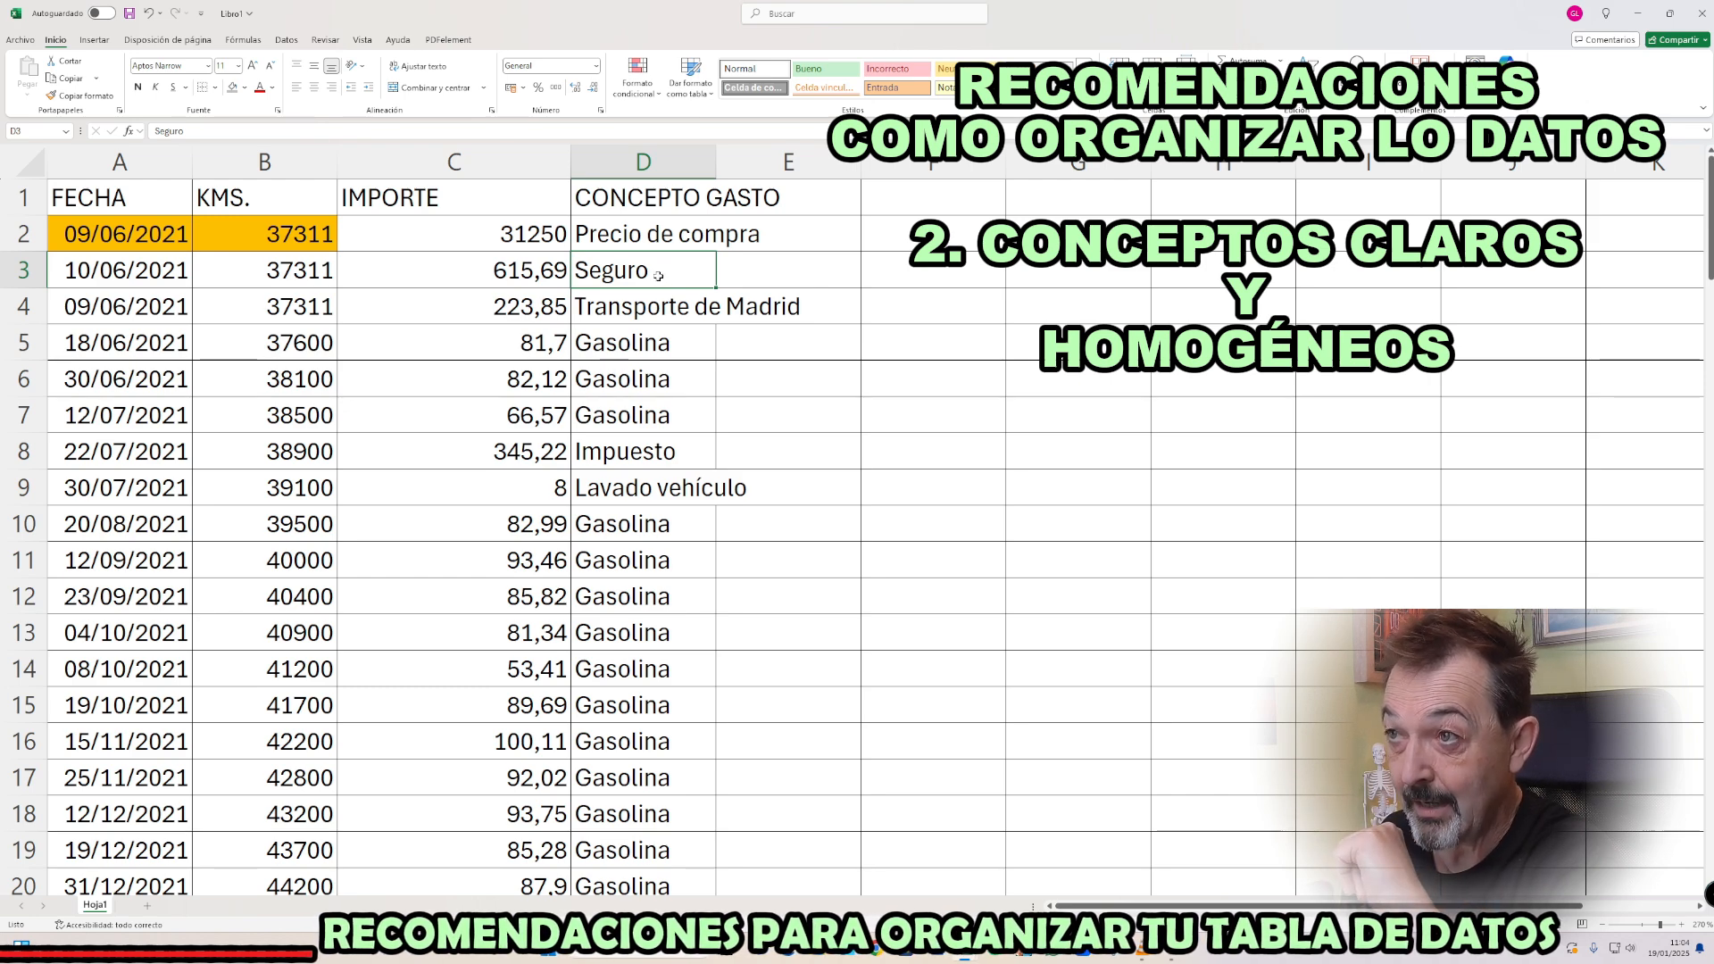
# Try rewording the yellow-highlighted Seguro concept in D68 as Prima de seguro
pyautogui.scroll(-4, 655, 280)
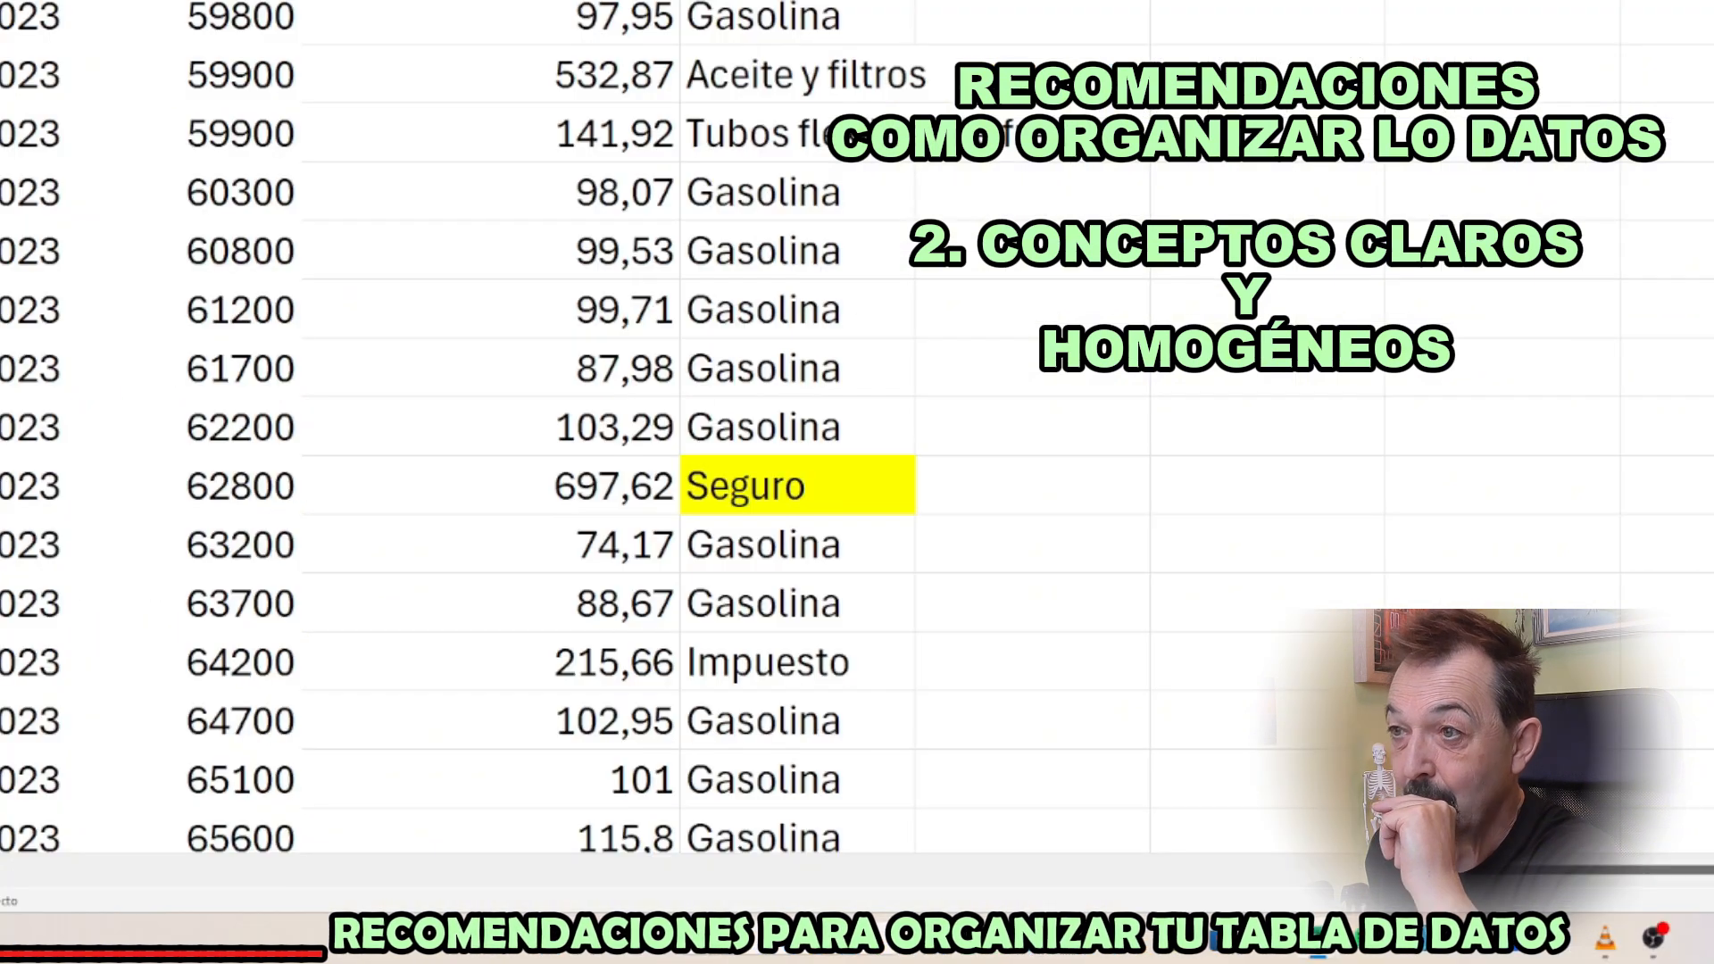
pyautogui.click(763, 487)
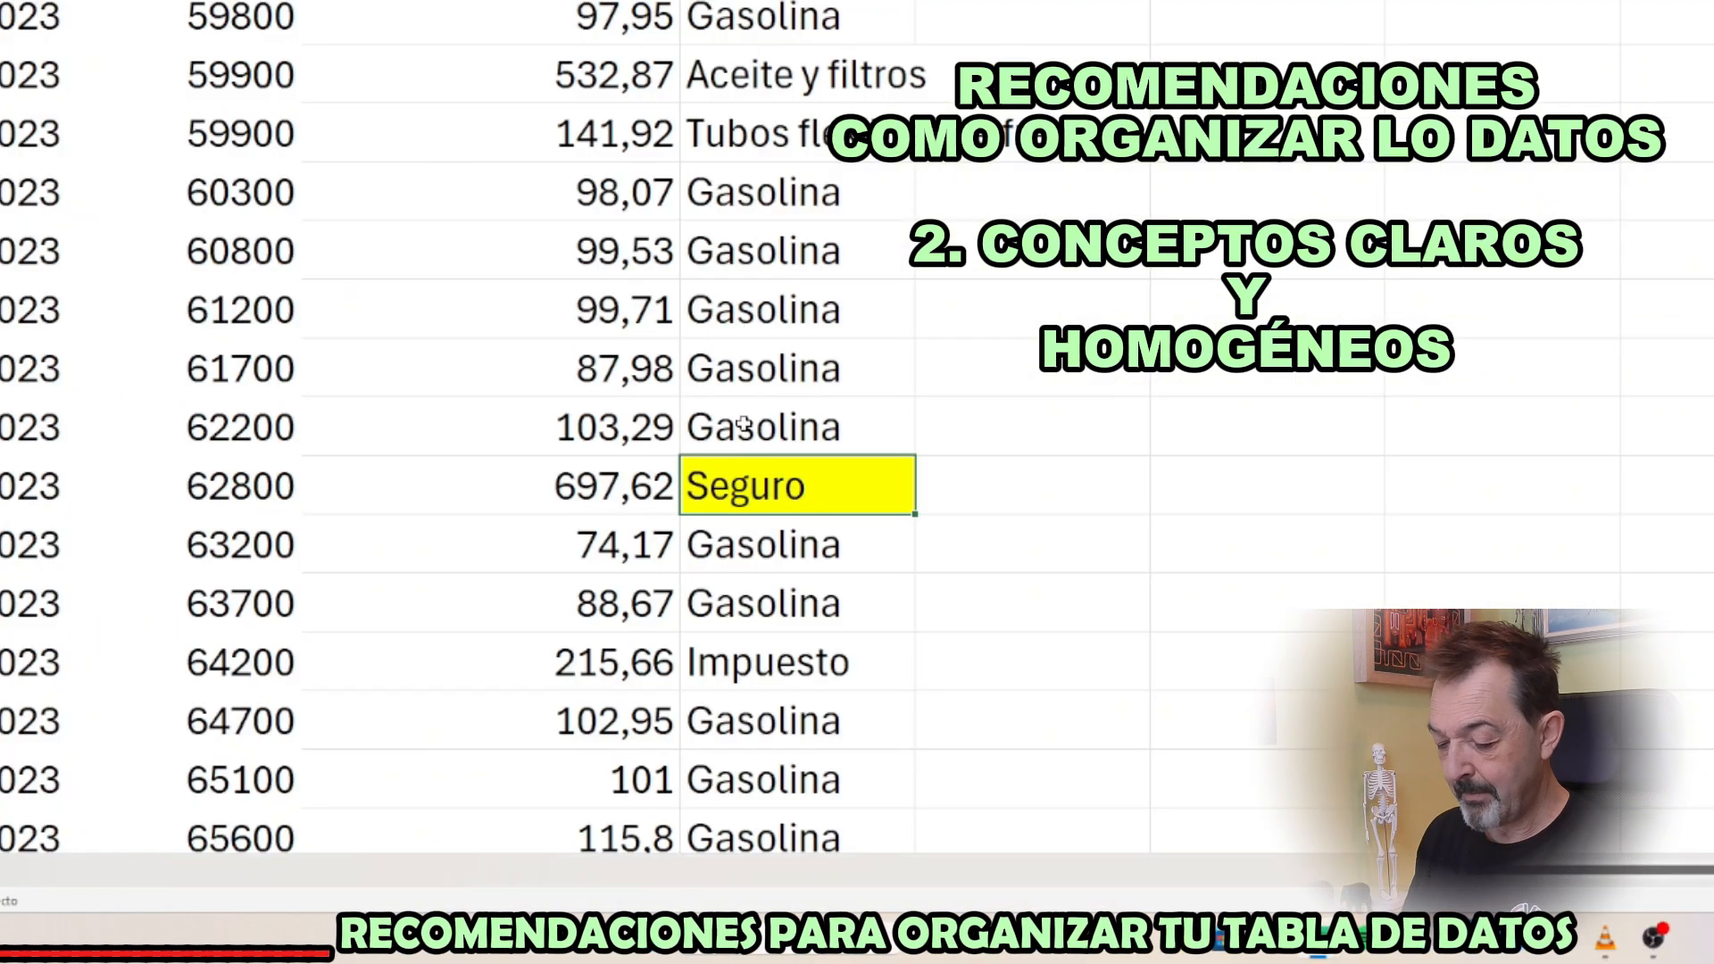
pyautogui.write('Prima de seg')
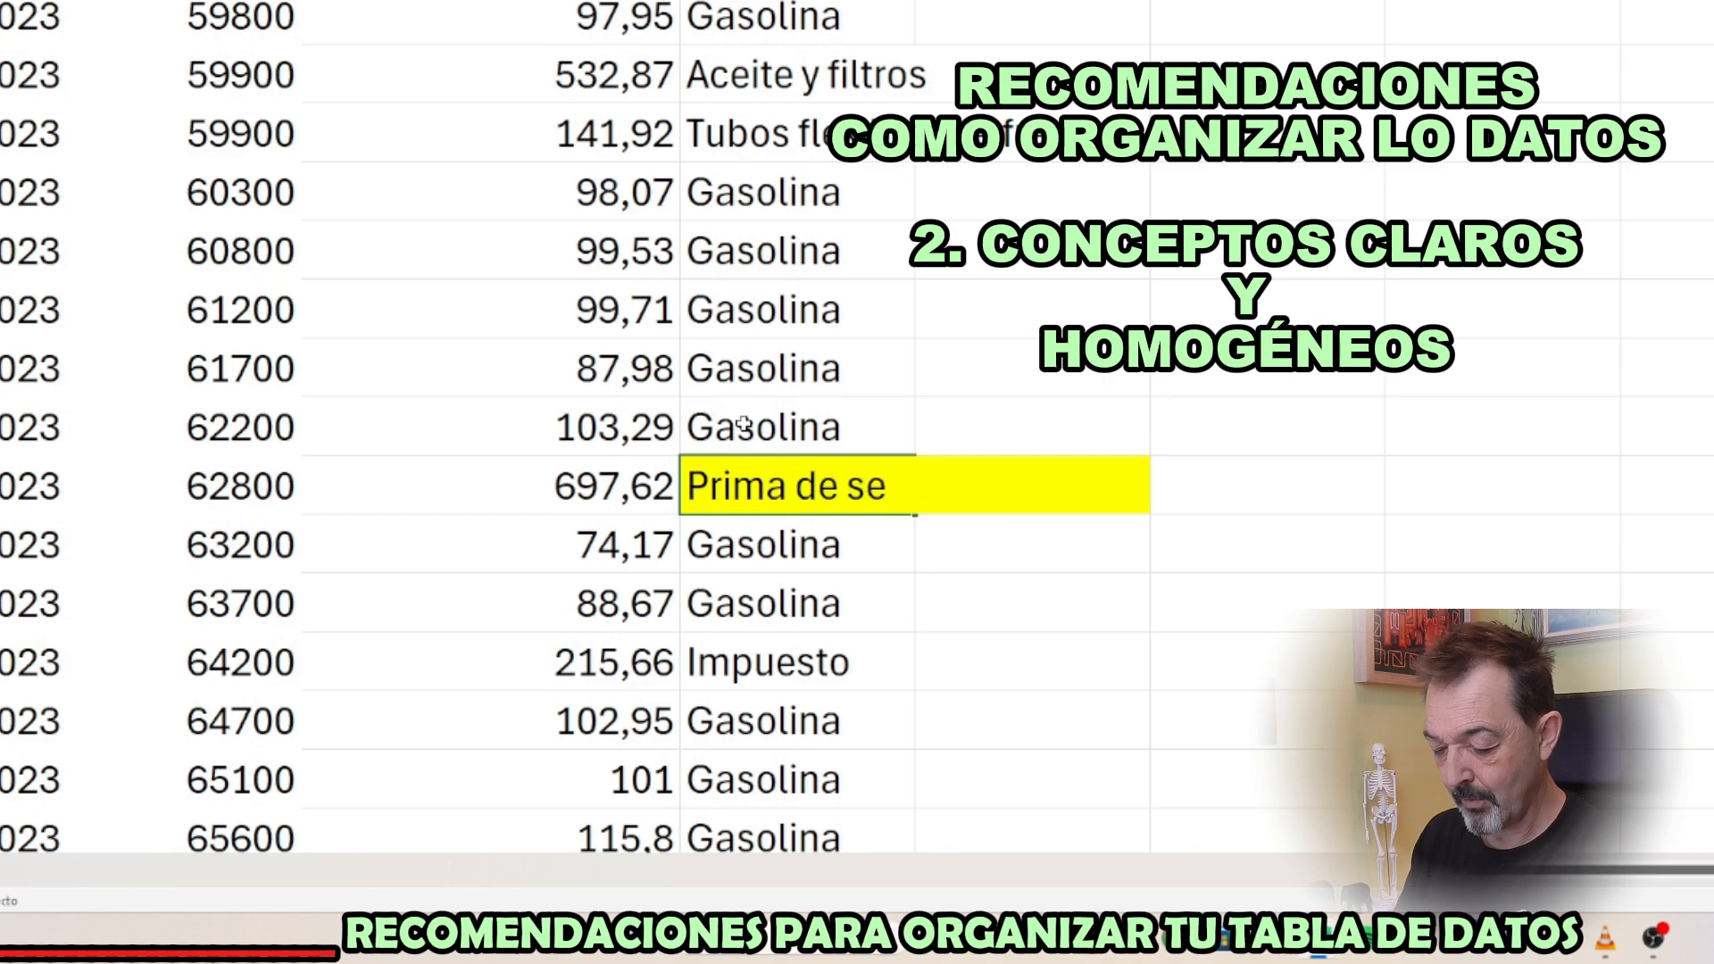
pyautogui.write('uro')
pyautogui.press('Return')
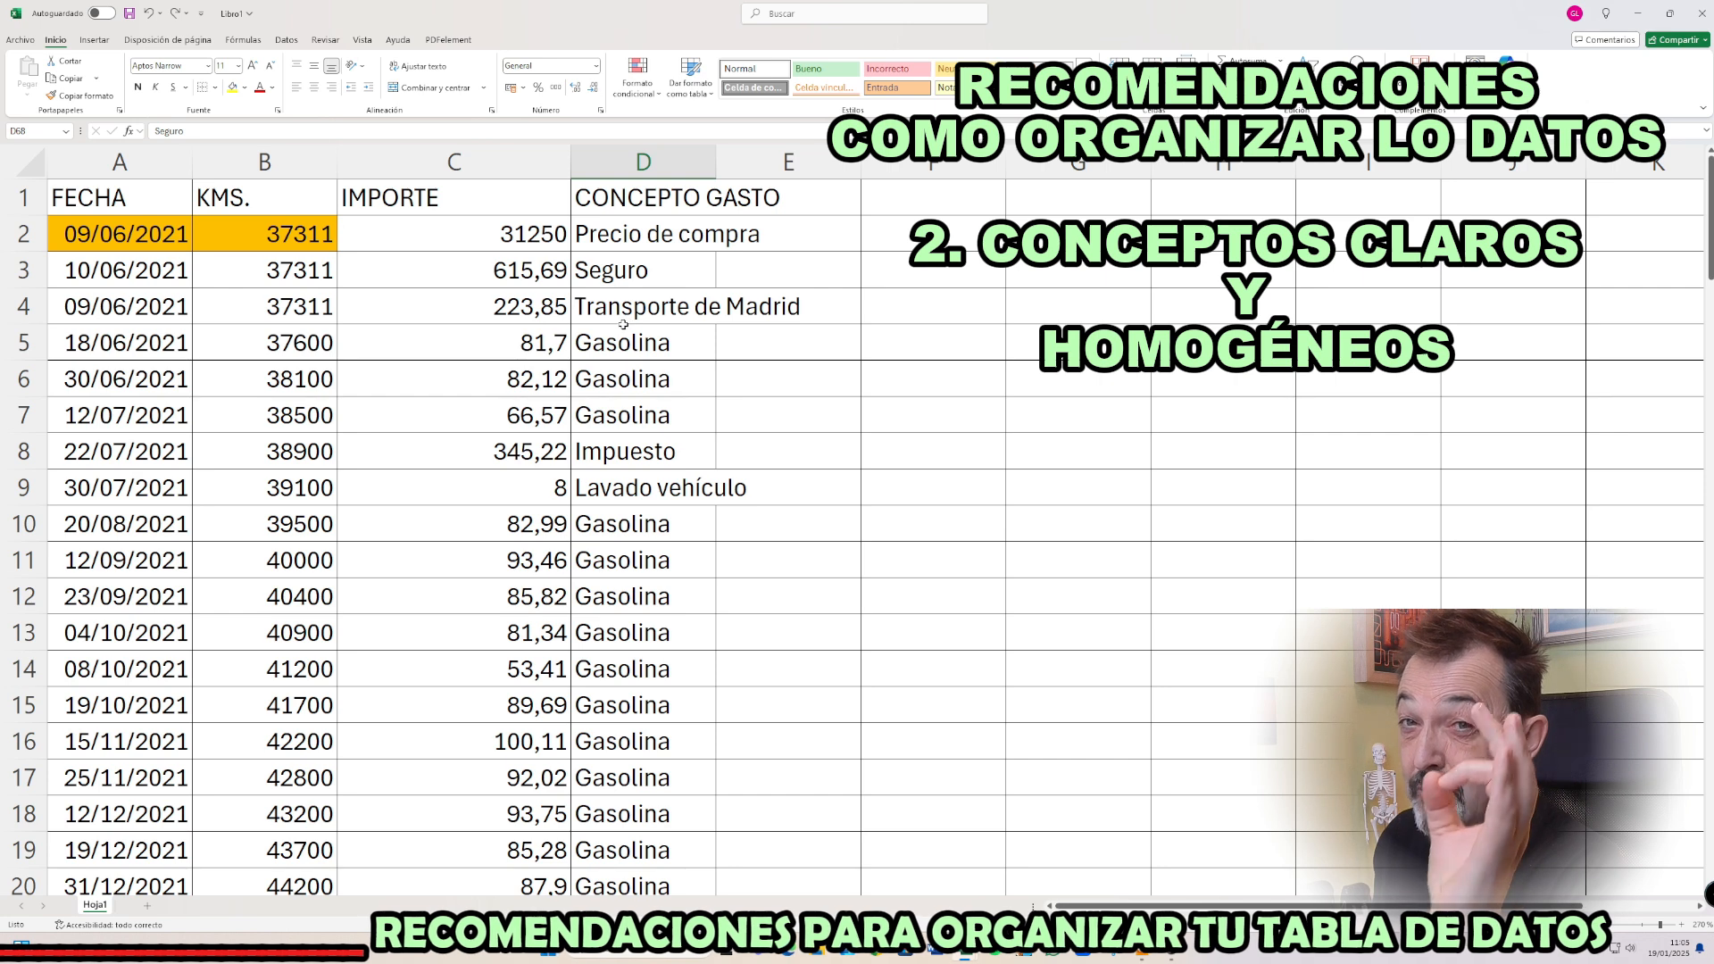
# Point out the repeated concepts by selecting D5:D18 and D5, followed by the whole columns C and D
pyautogui.moveTo(620, 339); pyautogui.dragTo(630, 814)
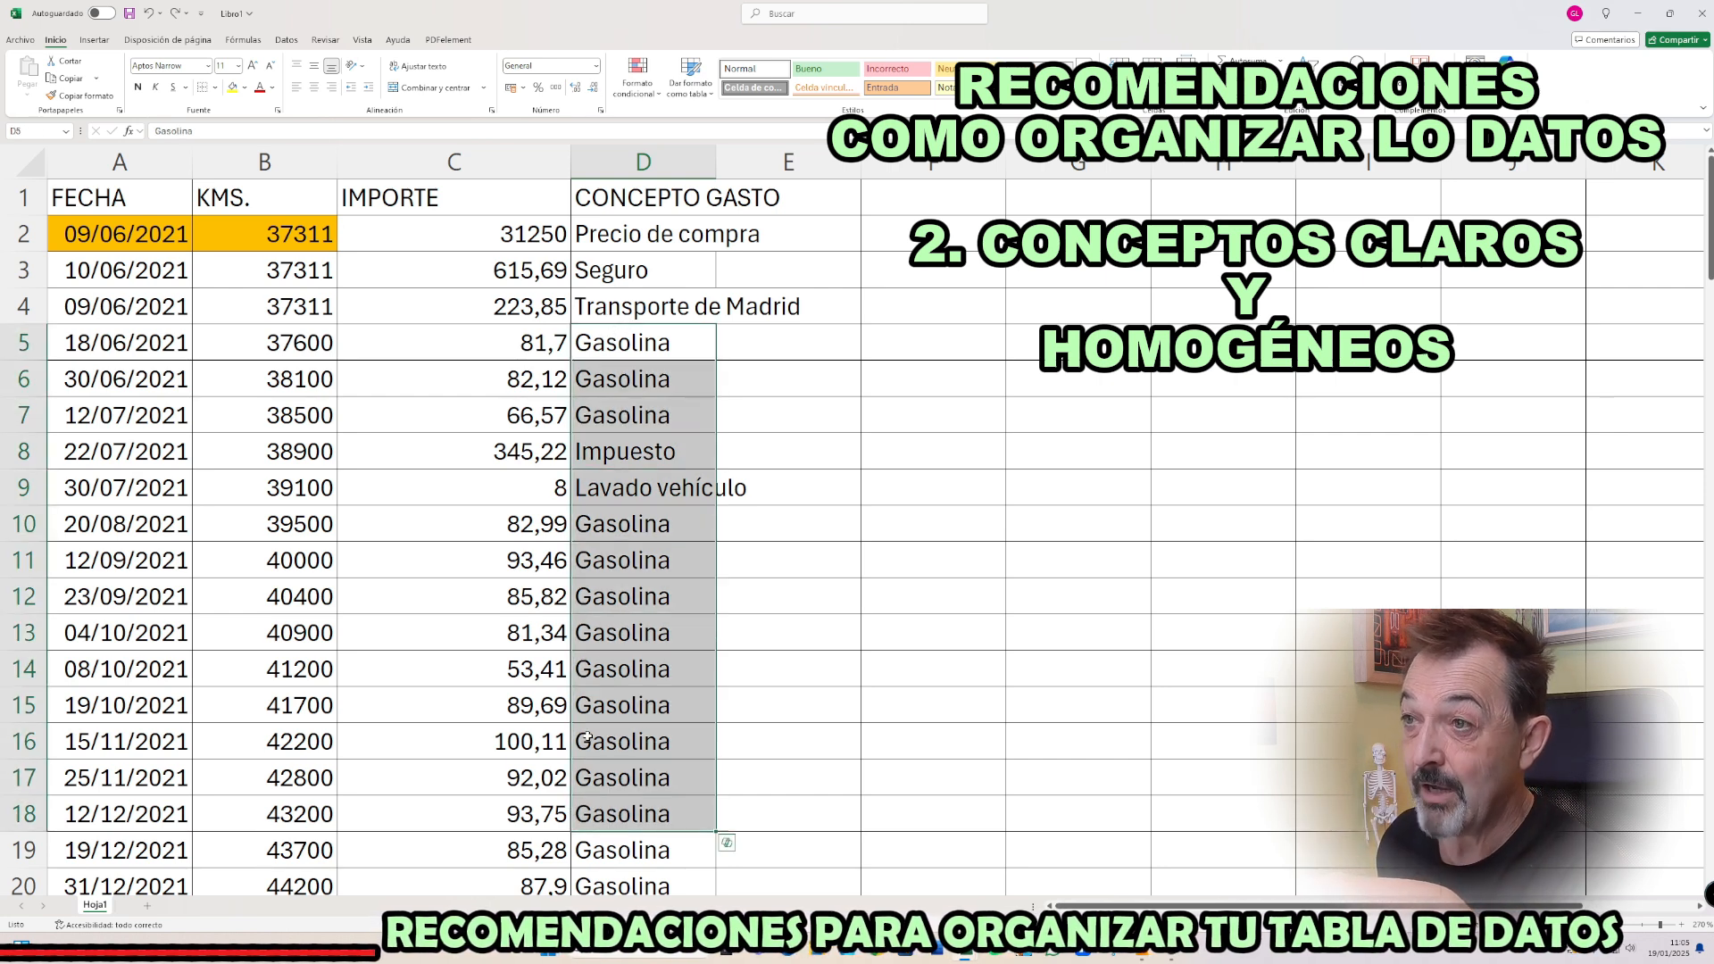
pyautogui.click(660, 347)
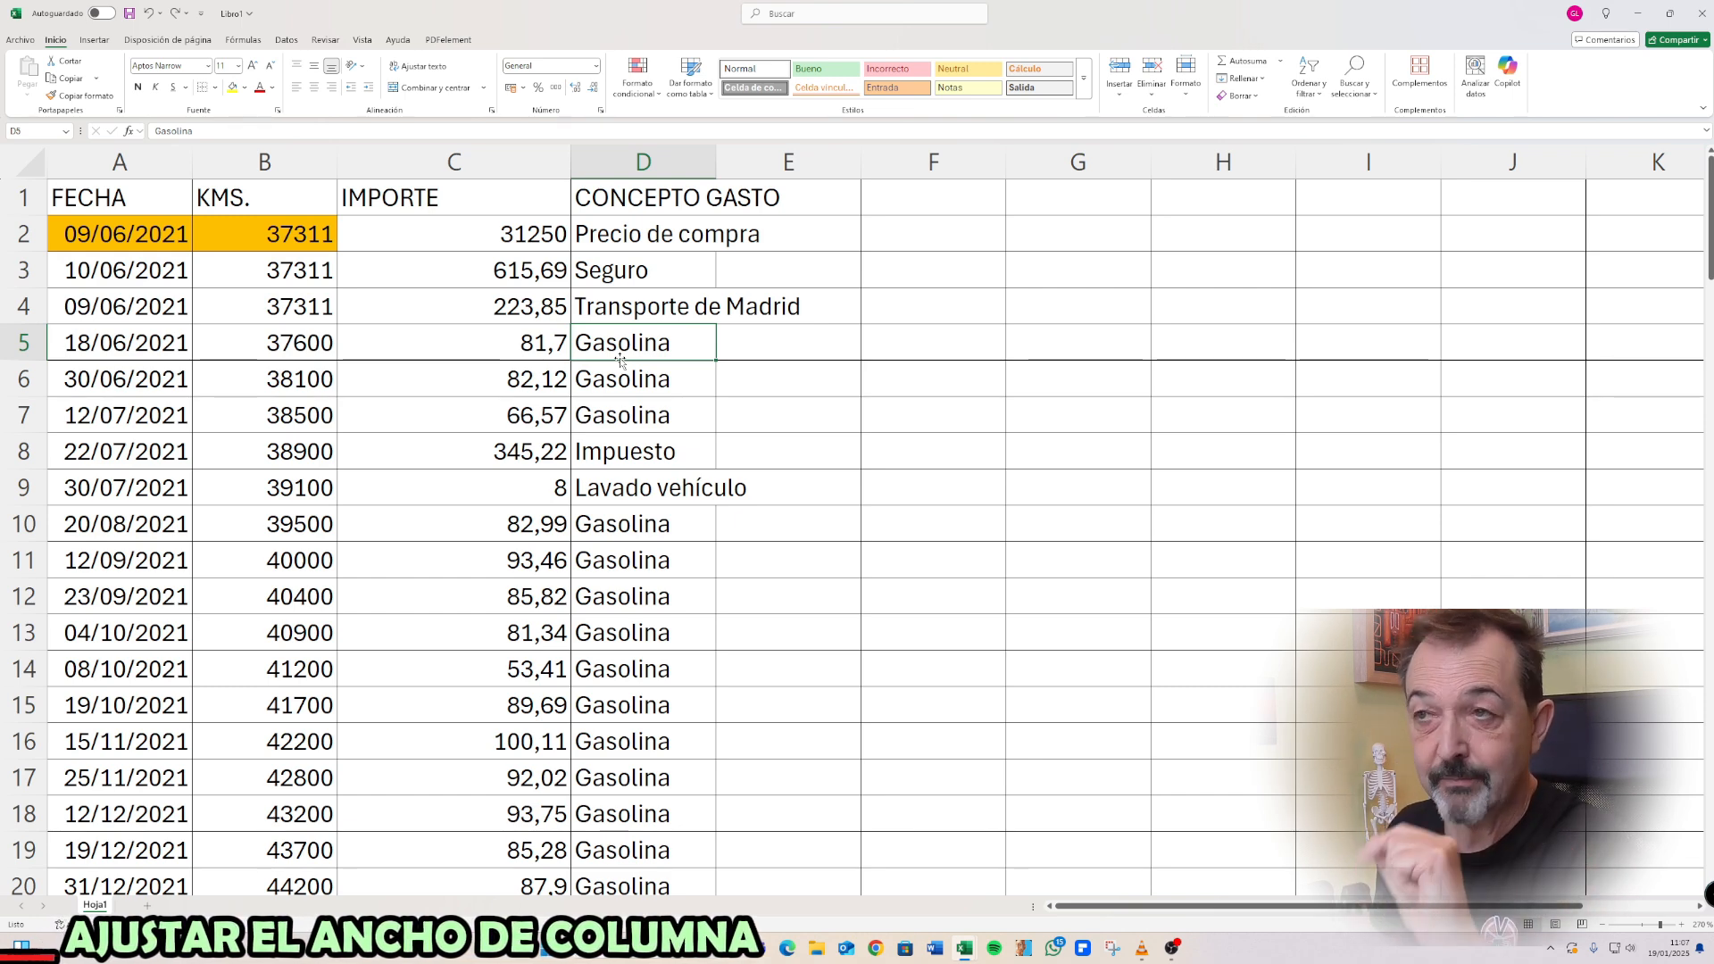
pyautogui.click(533, 158)
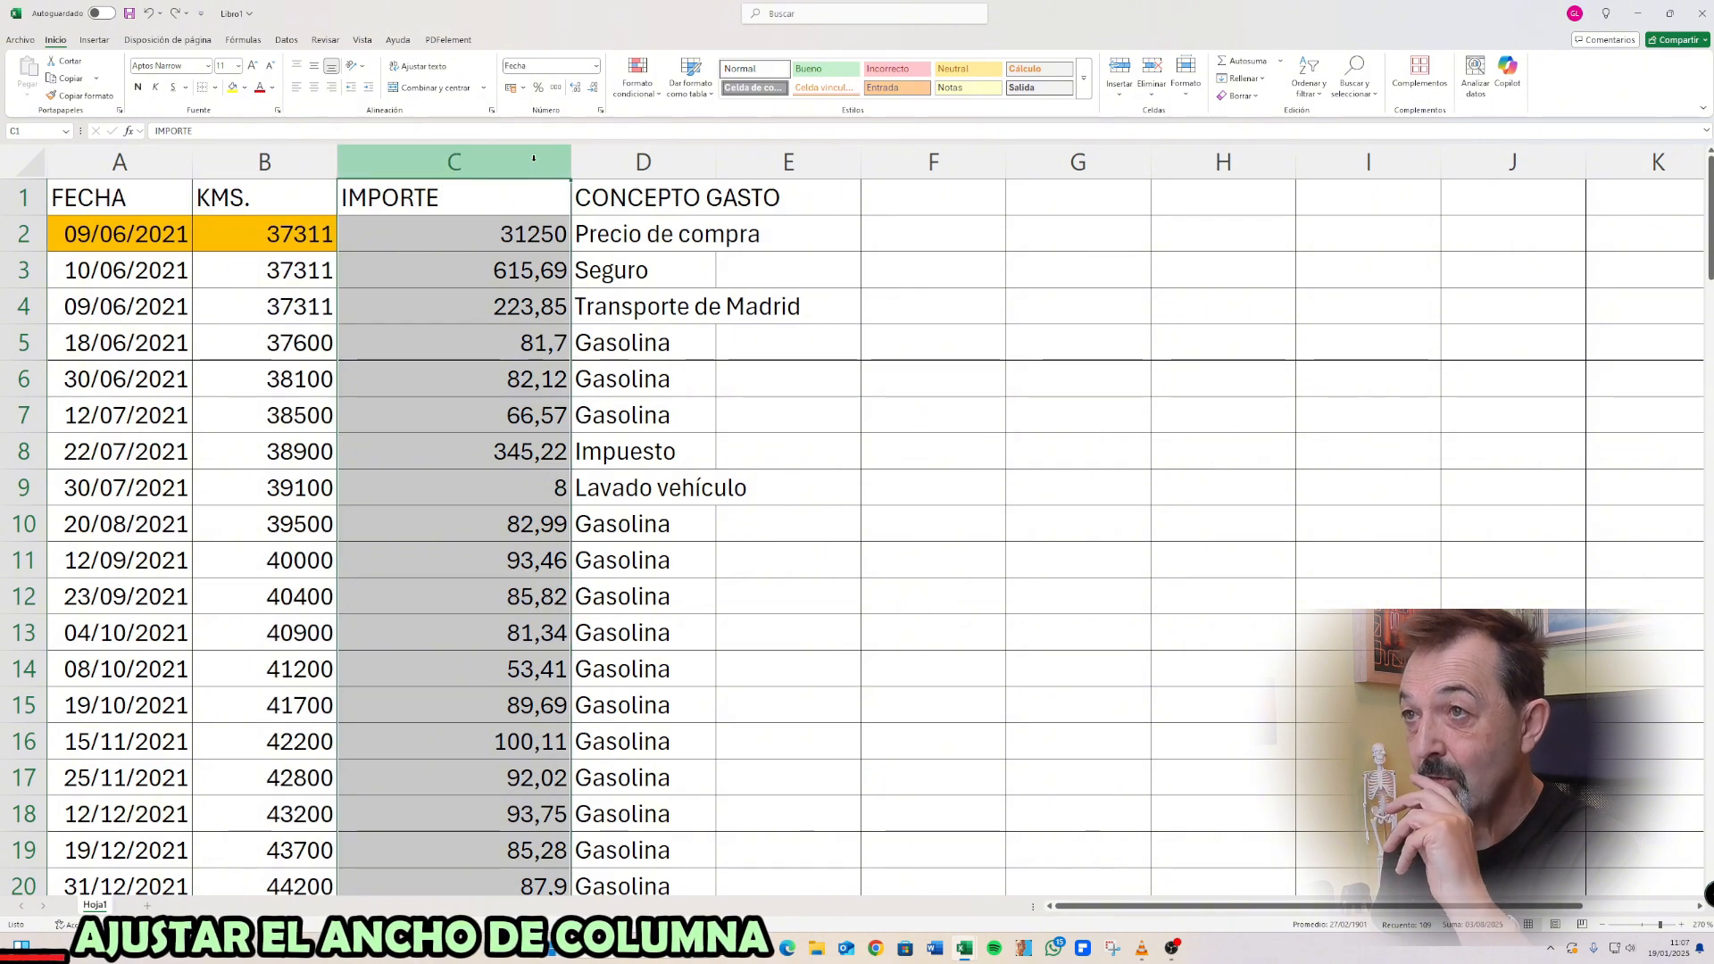
pyautogui.click(636, 160)
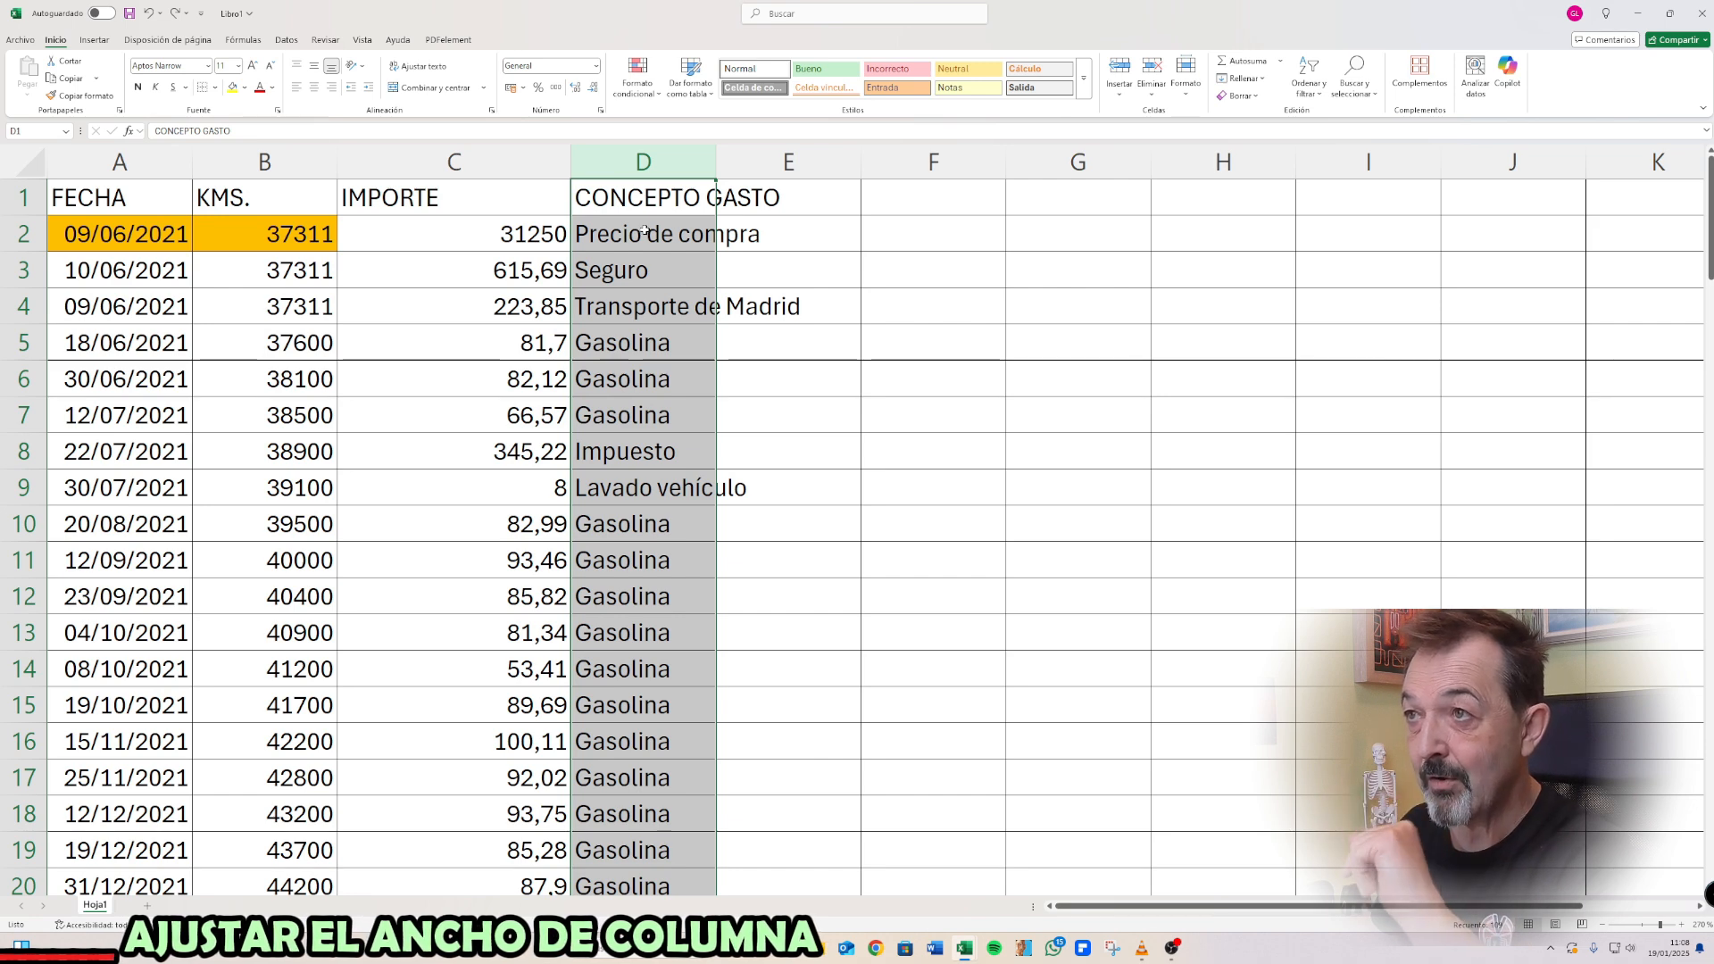
# Add the header CATEGORIA DE GASTO in E1 and enter the category Compra in E2
pyautogui.click(824, 200)
pyautogui.write('CATEGORIA DE GASTO')
pyautogui.press('Return')
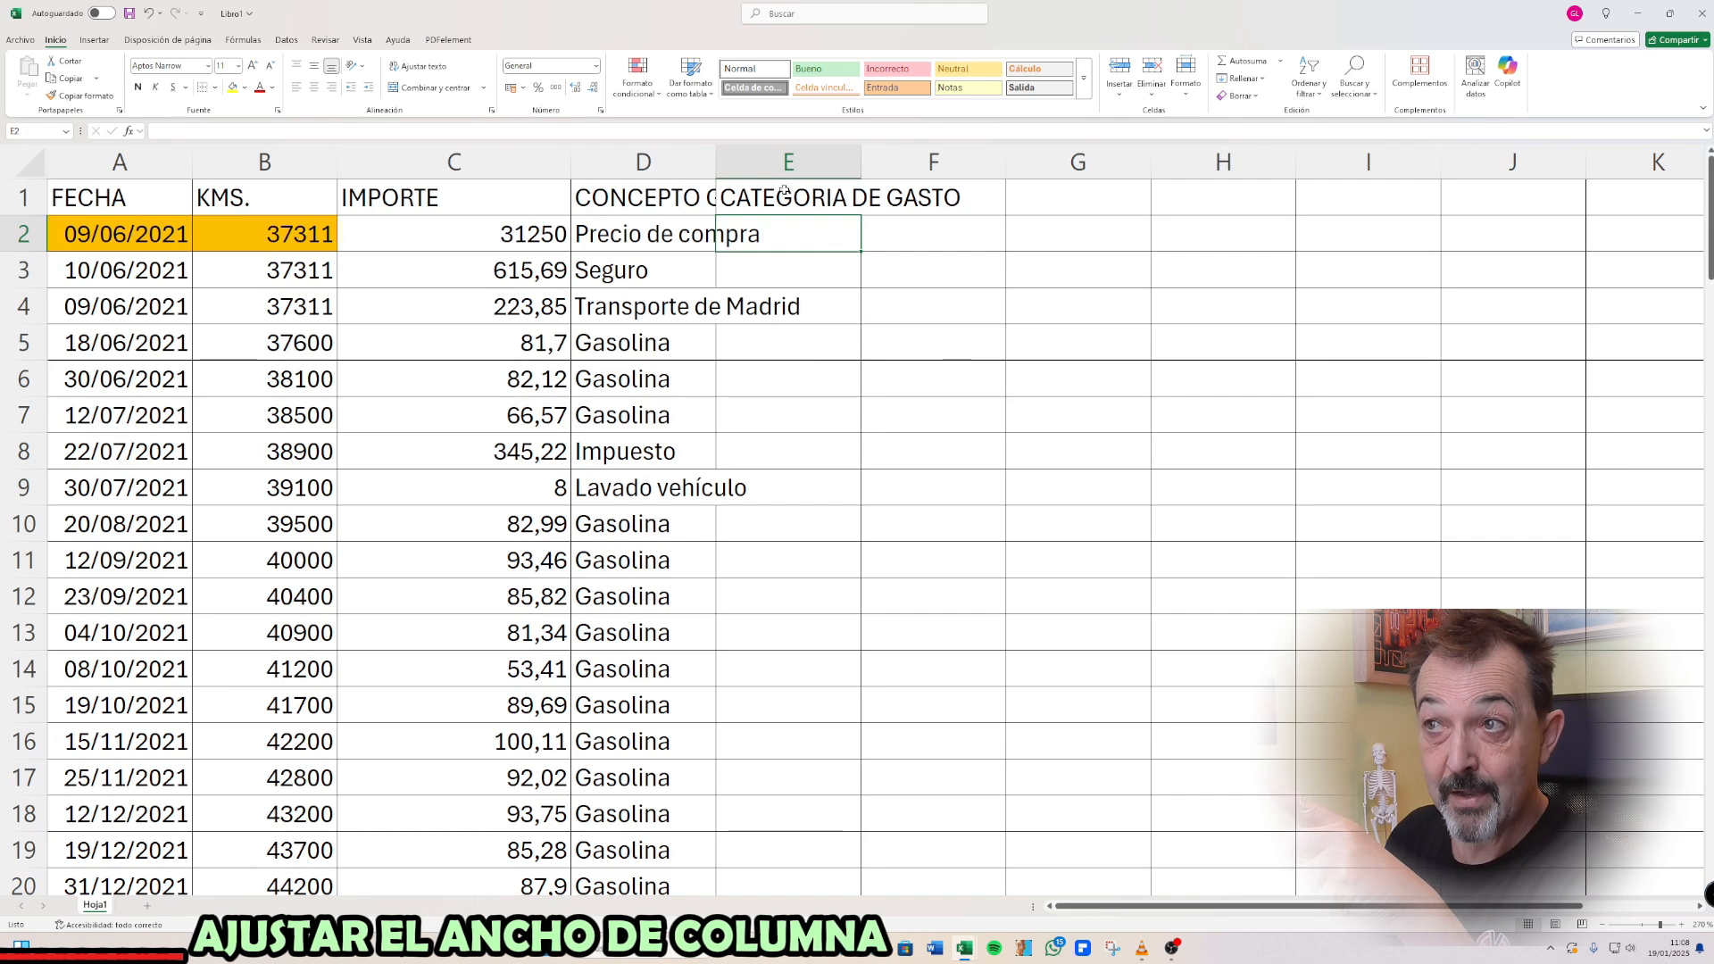
pyautogui.click(661, 199)
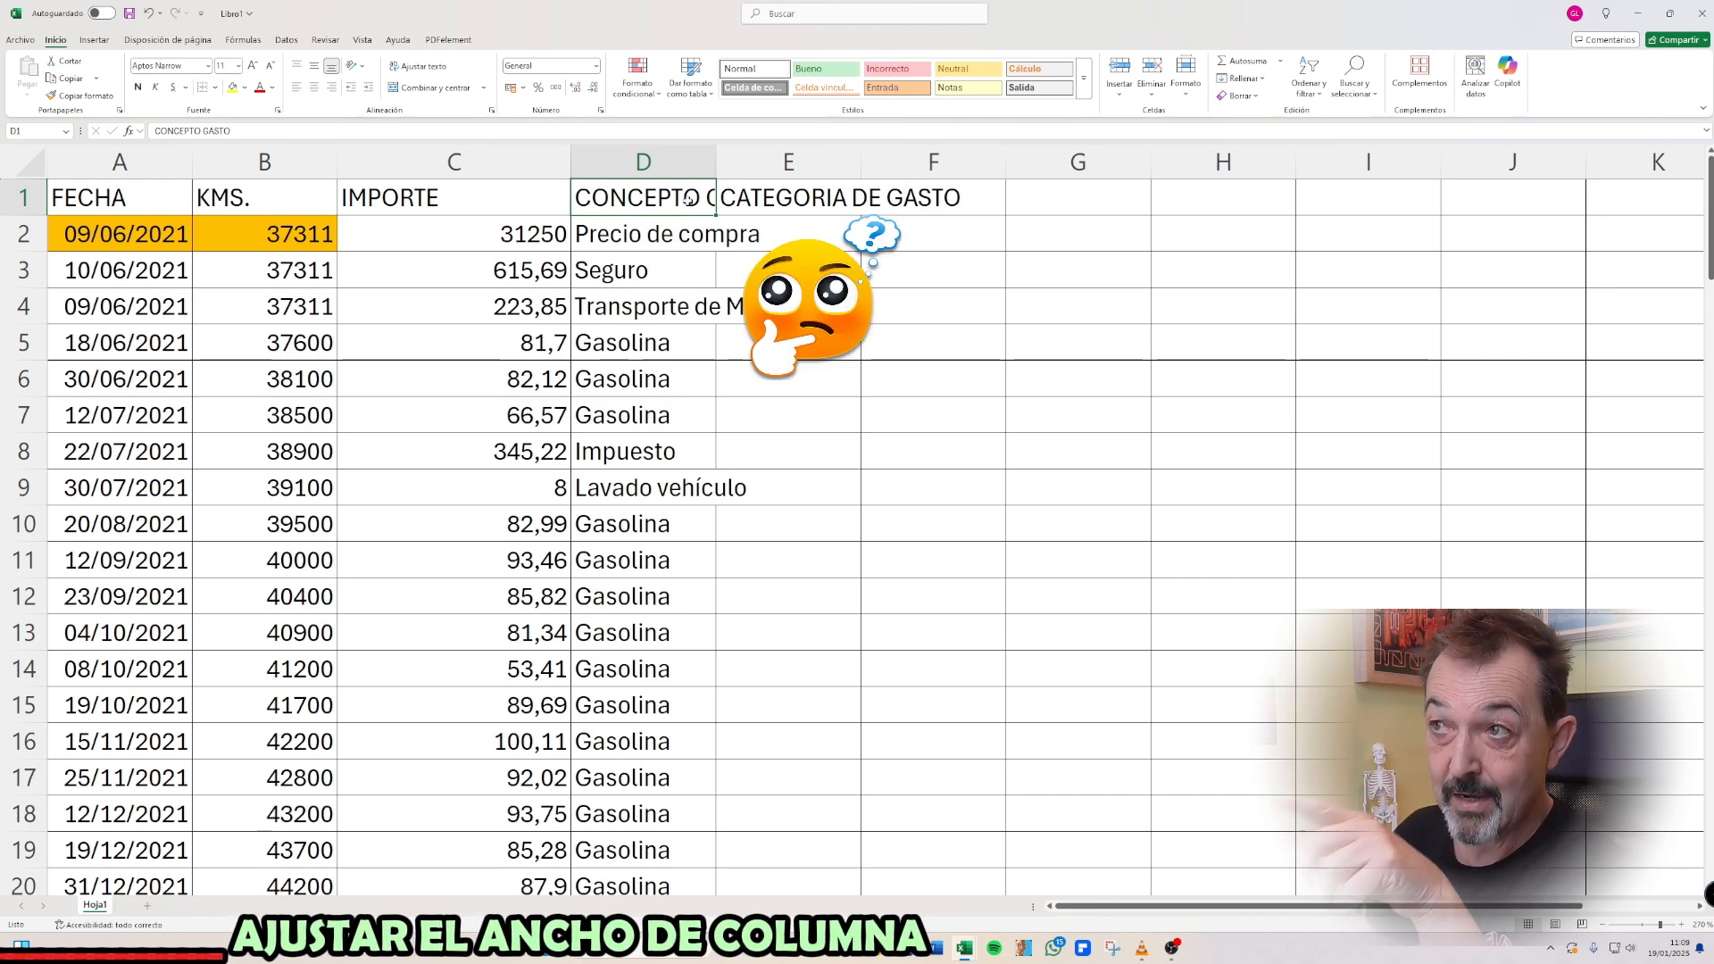
pyautogui.click(817, 235)
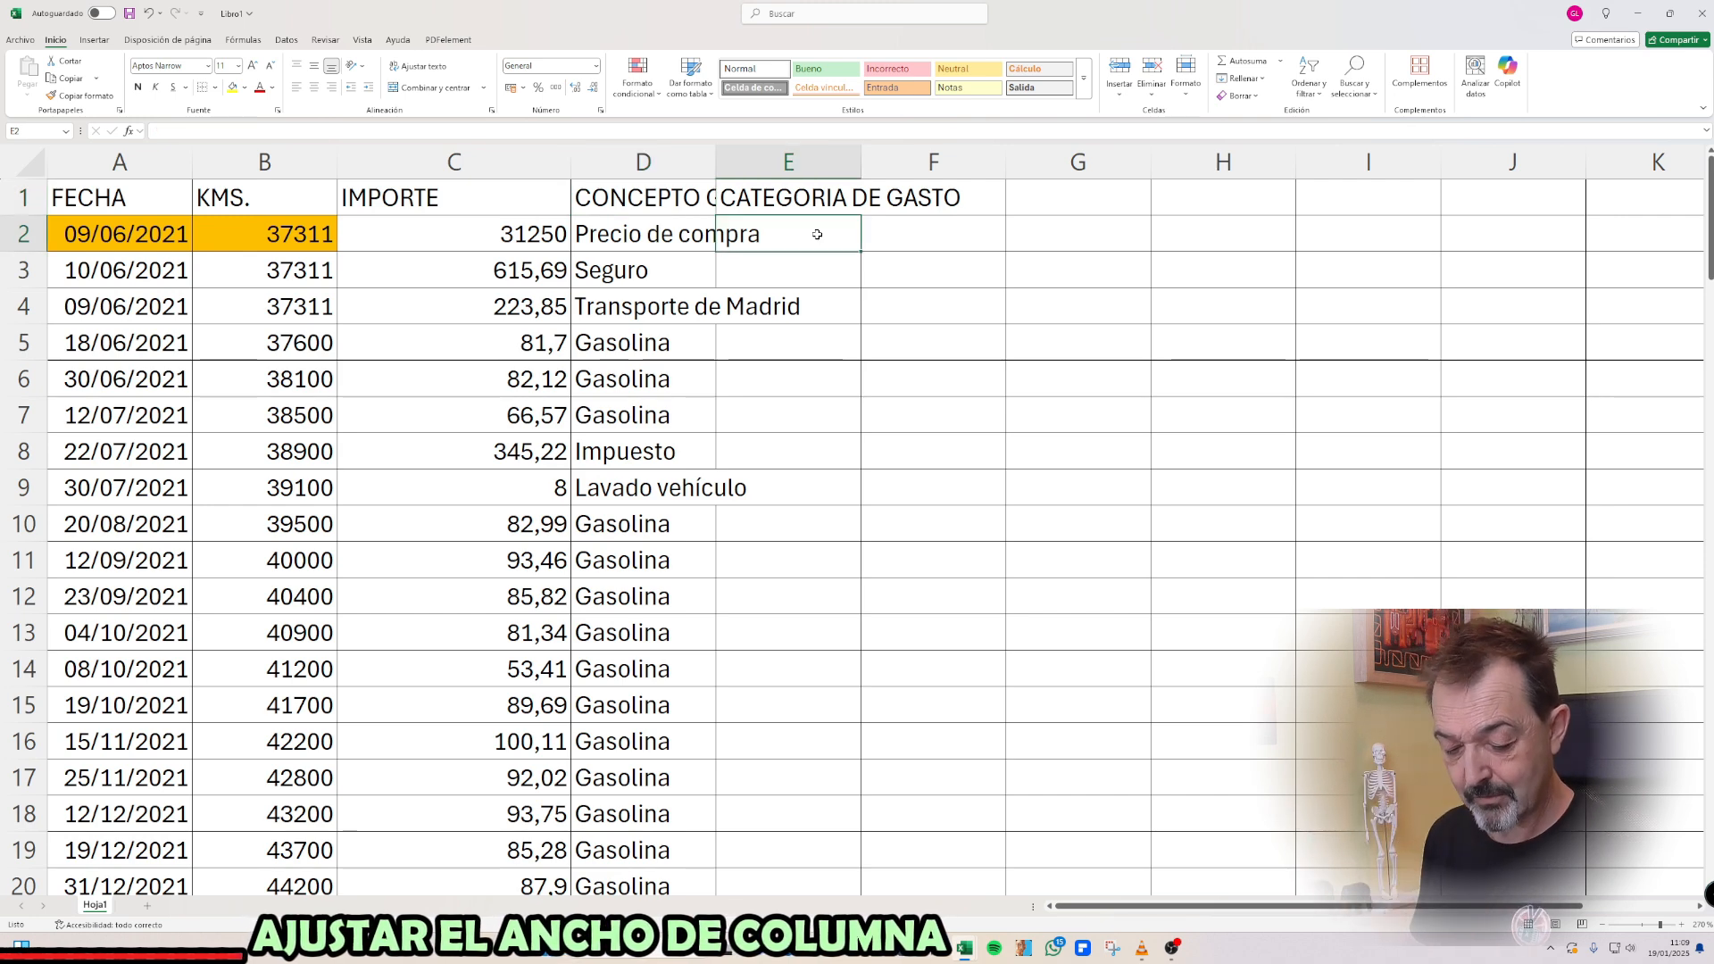
pyautogui.write('Compra')
pyautogui.press('Return')
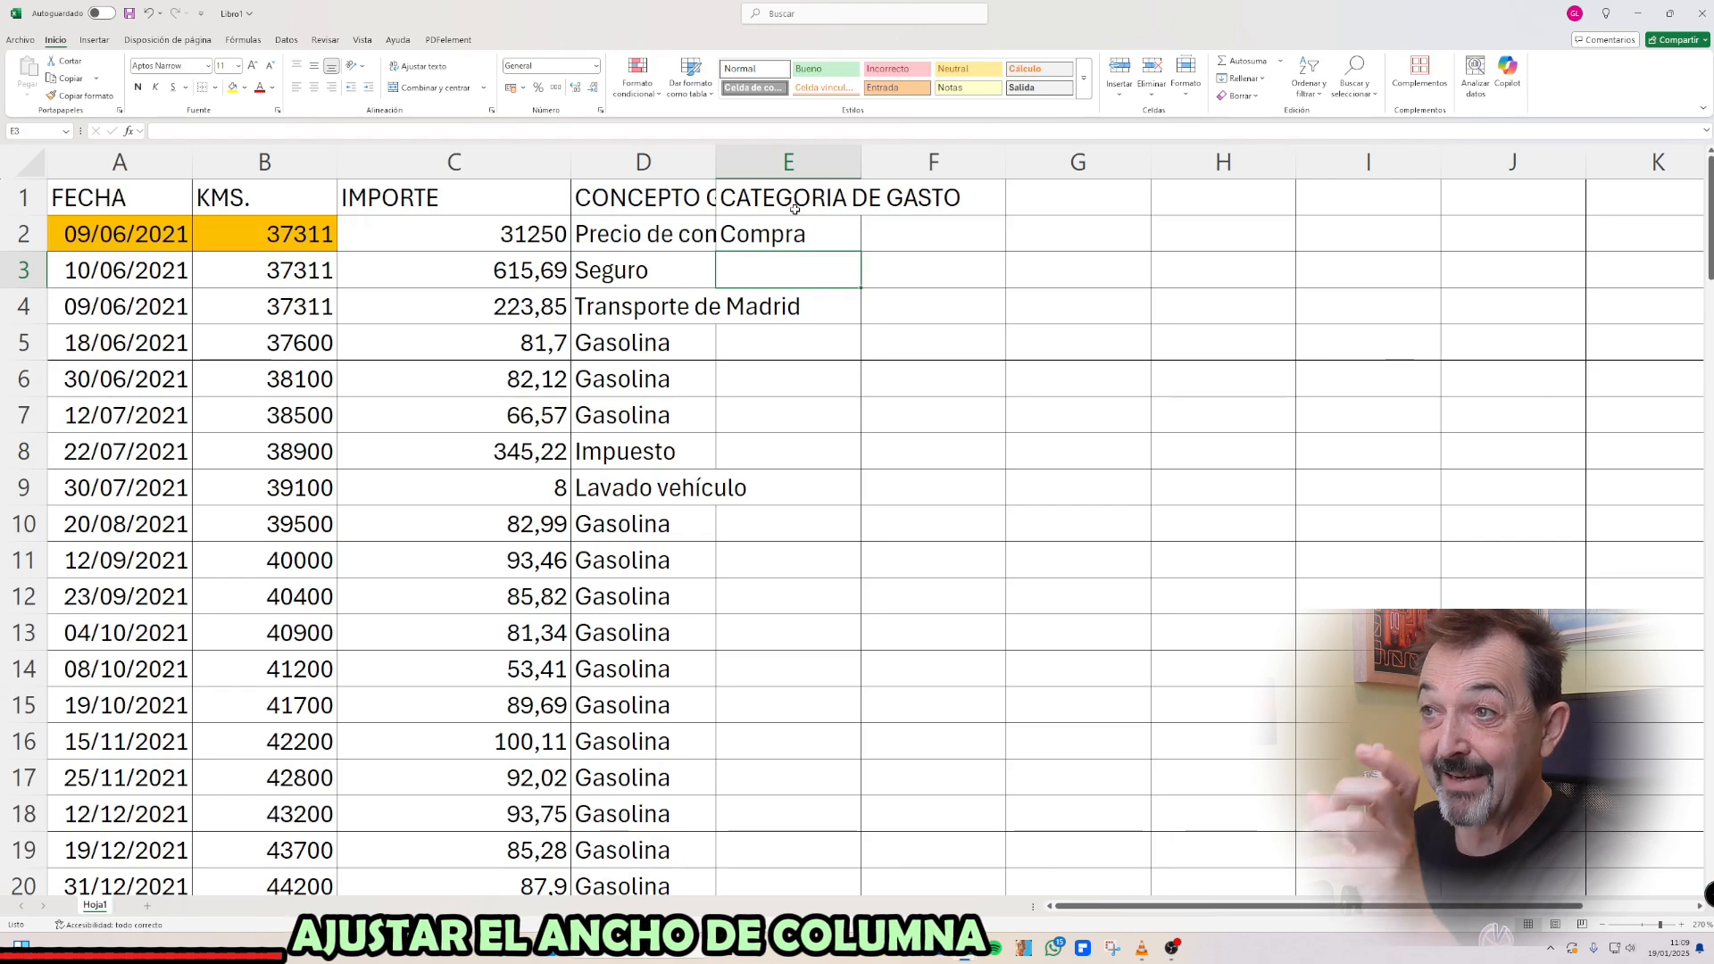
# Autofit the CONCEPTO GASTO column to its longest text, and narrow it by hand to a width of about 18.71
pyautogui.click(691, 160)
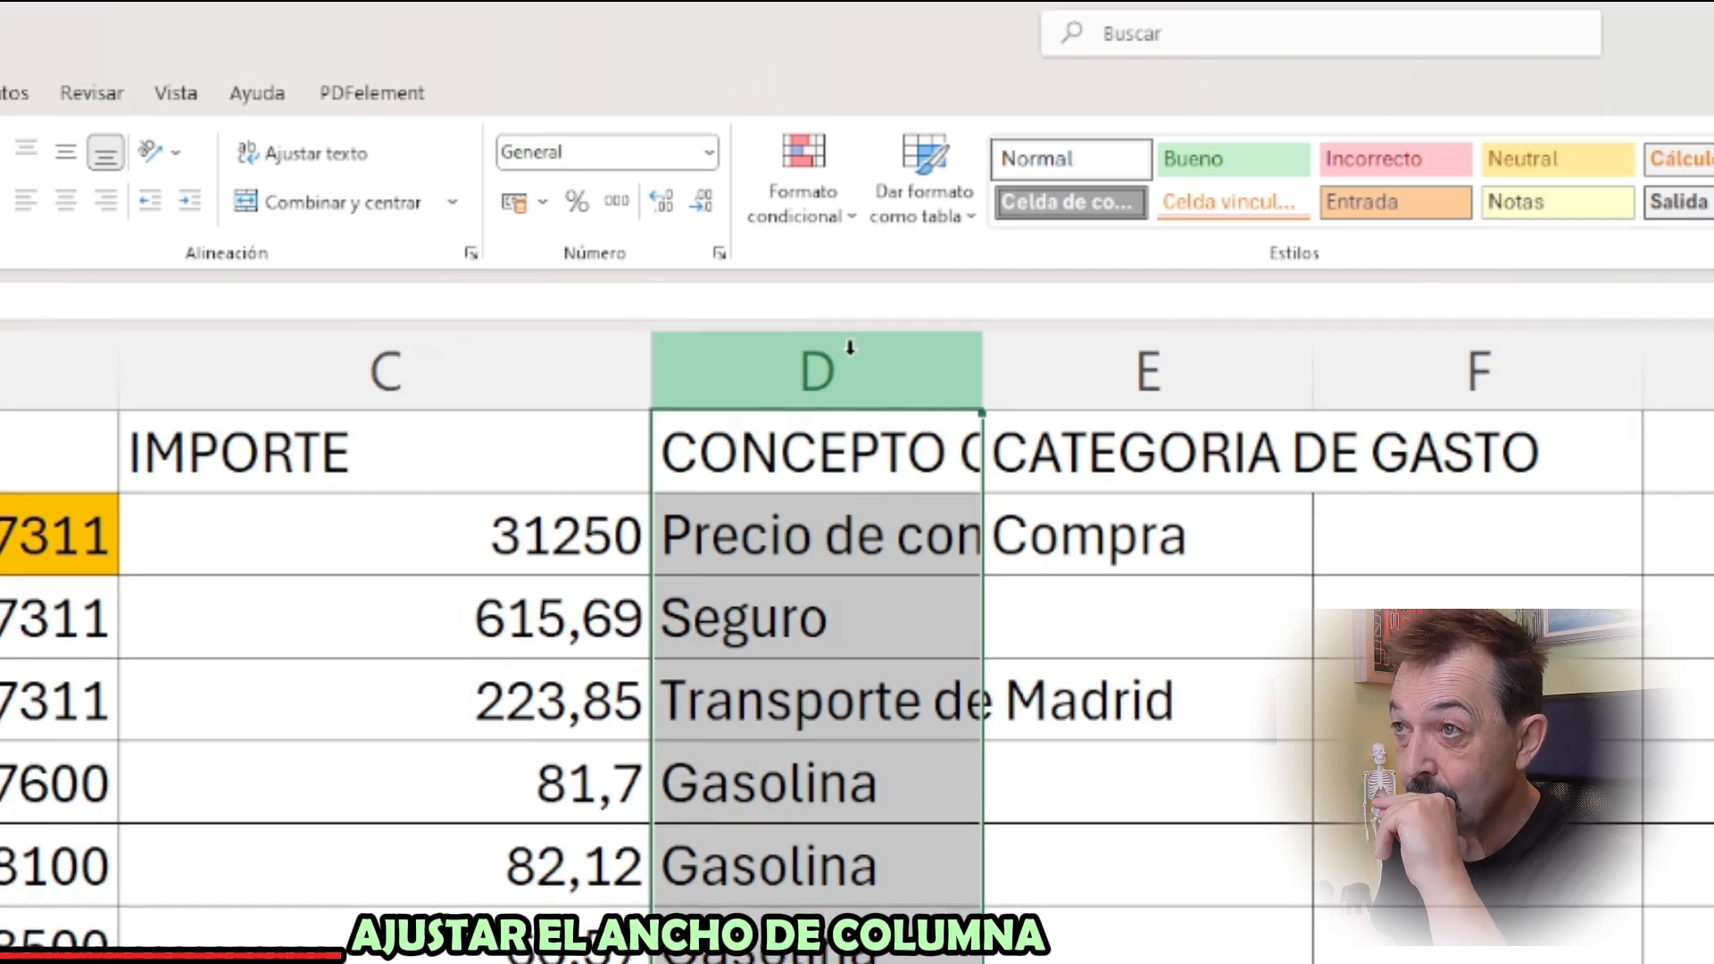
pyautogui.doubleClick(977, 381)
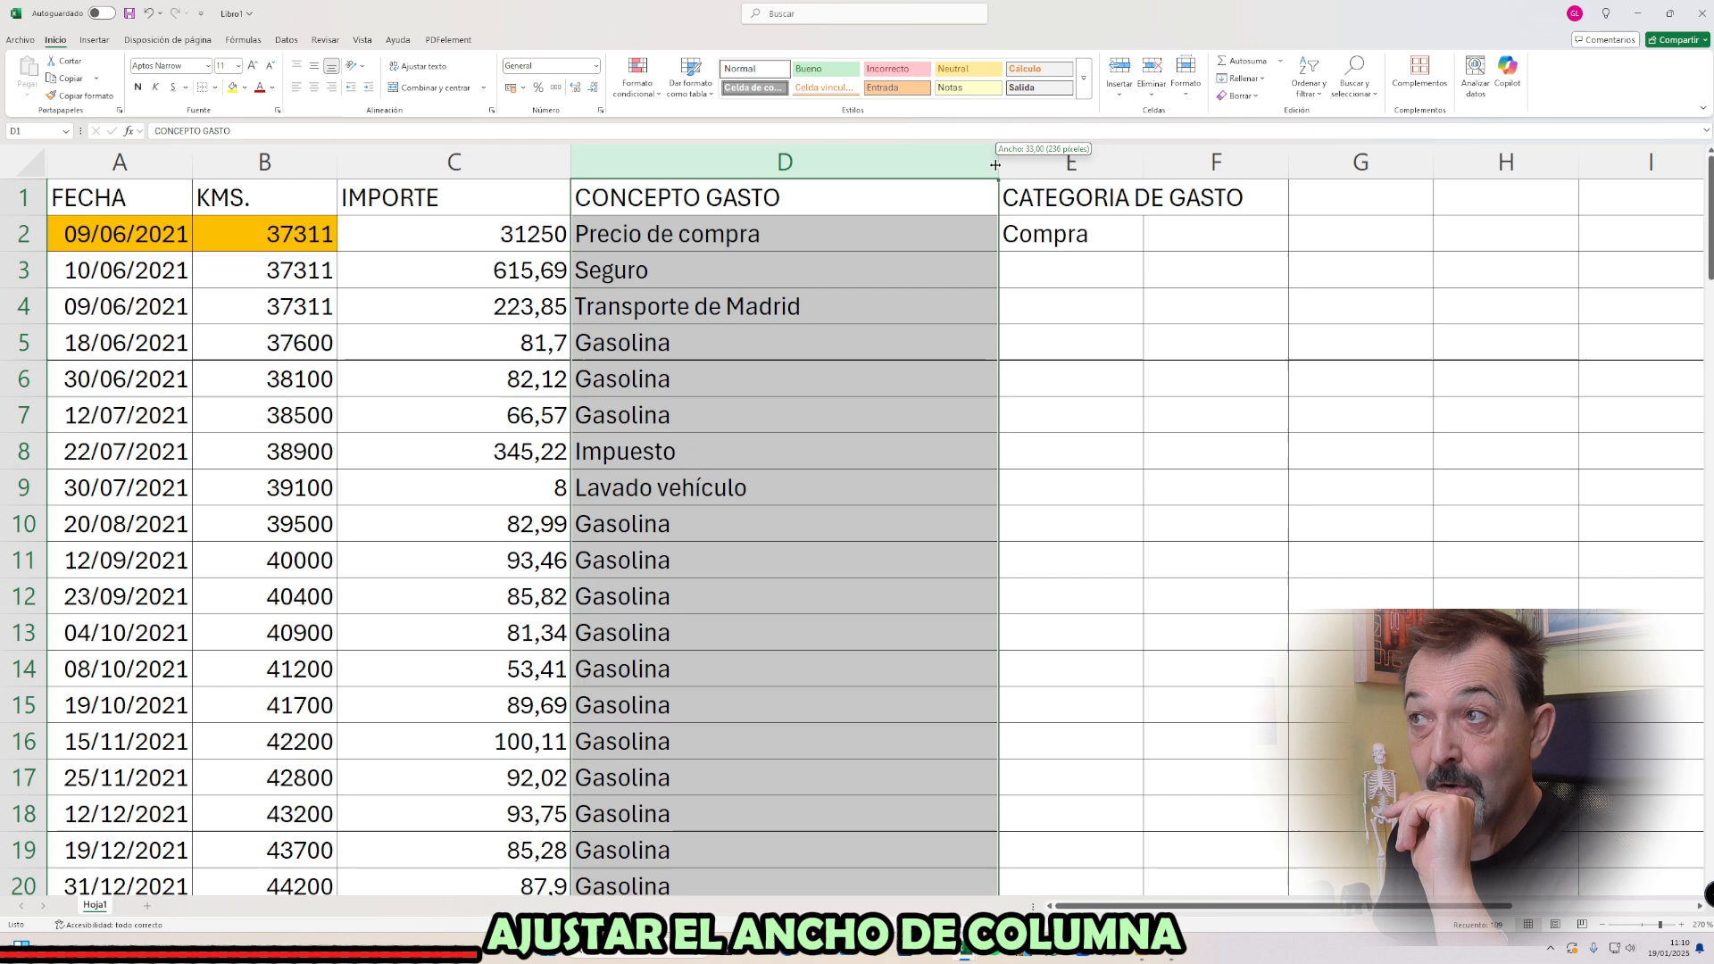
pyautogui.moveTo(1465, 468); pyautogui.dragTo(1467, 471)
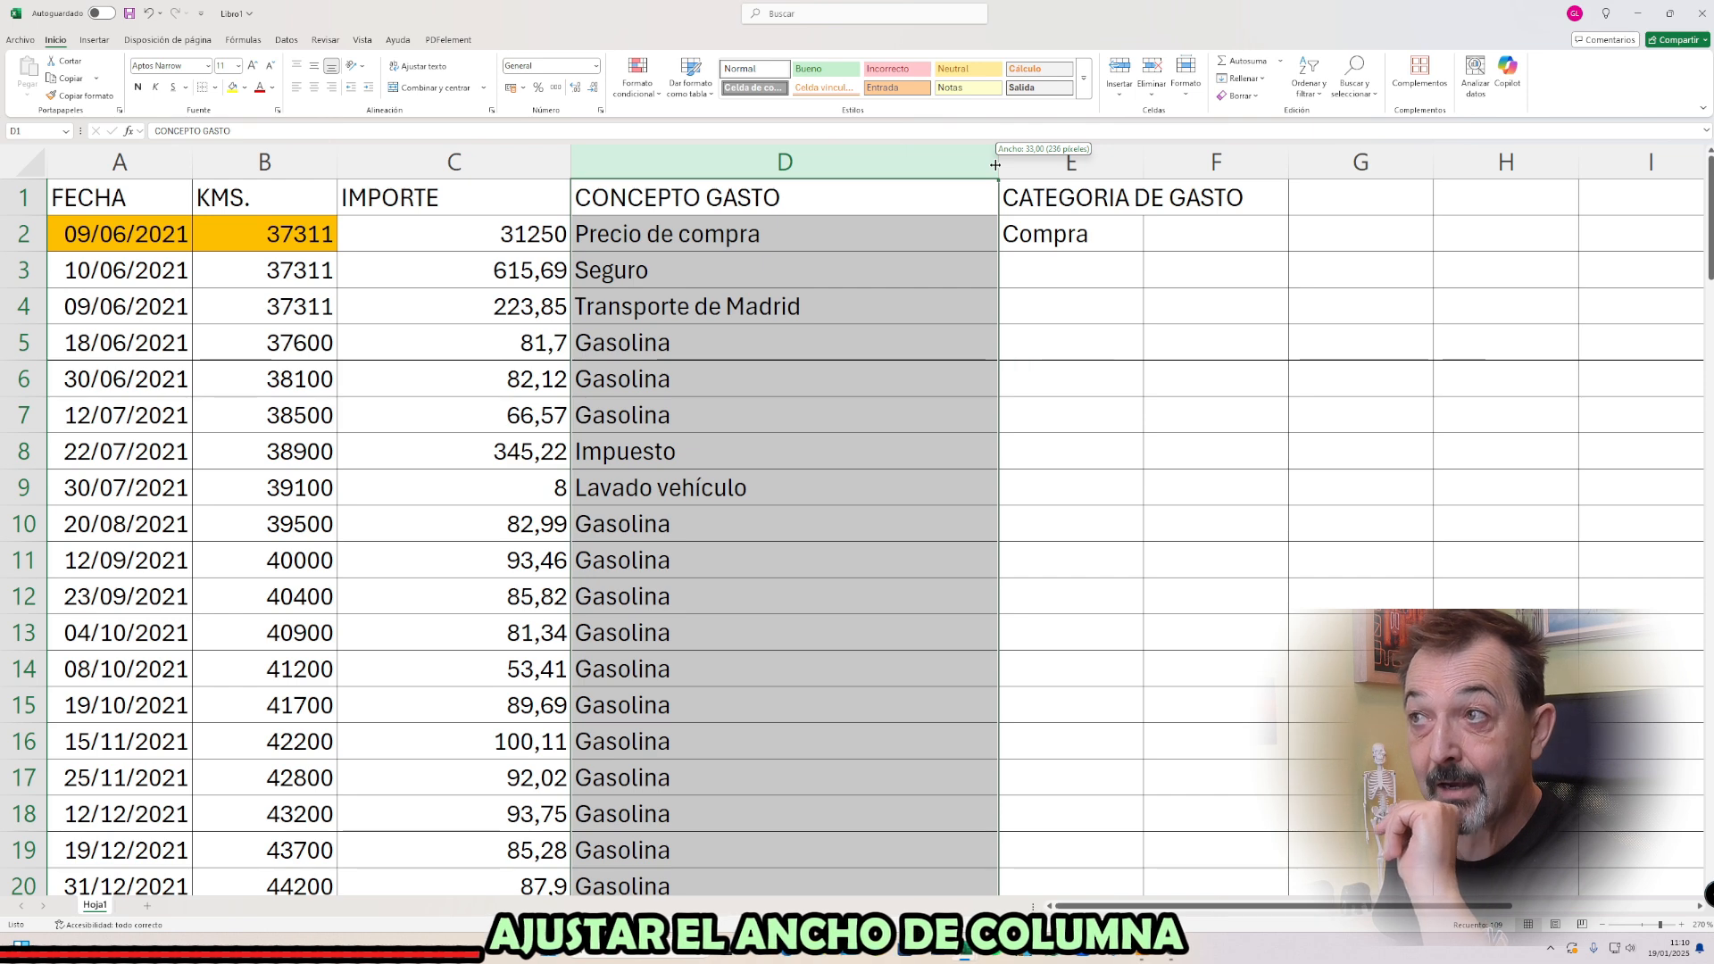
pyautogui.moveTo(995, 165); pyautogui.dragTo(816, 196)
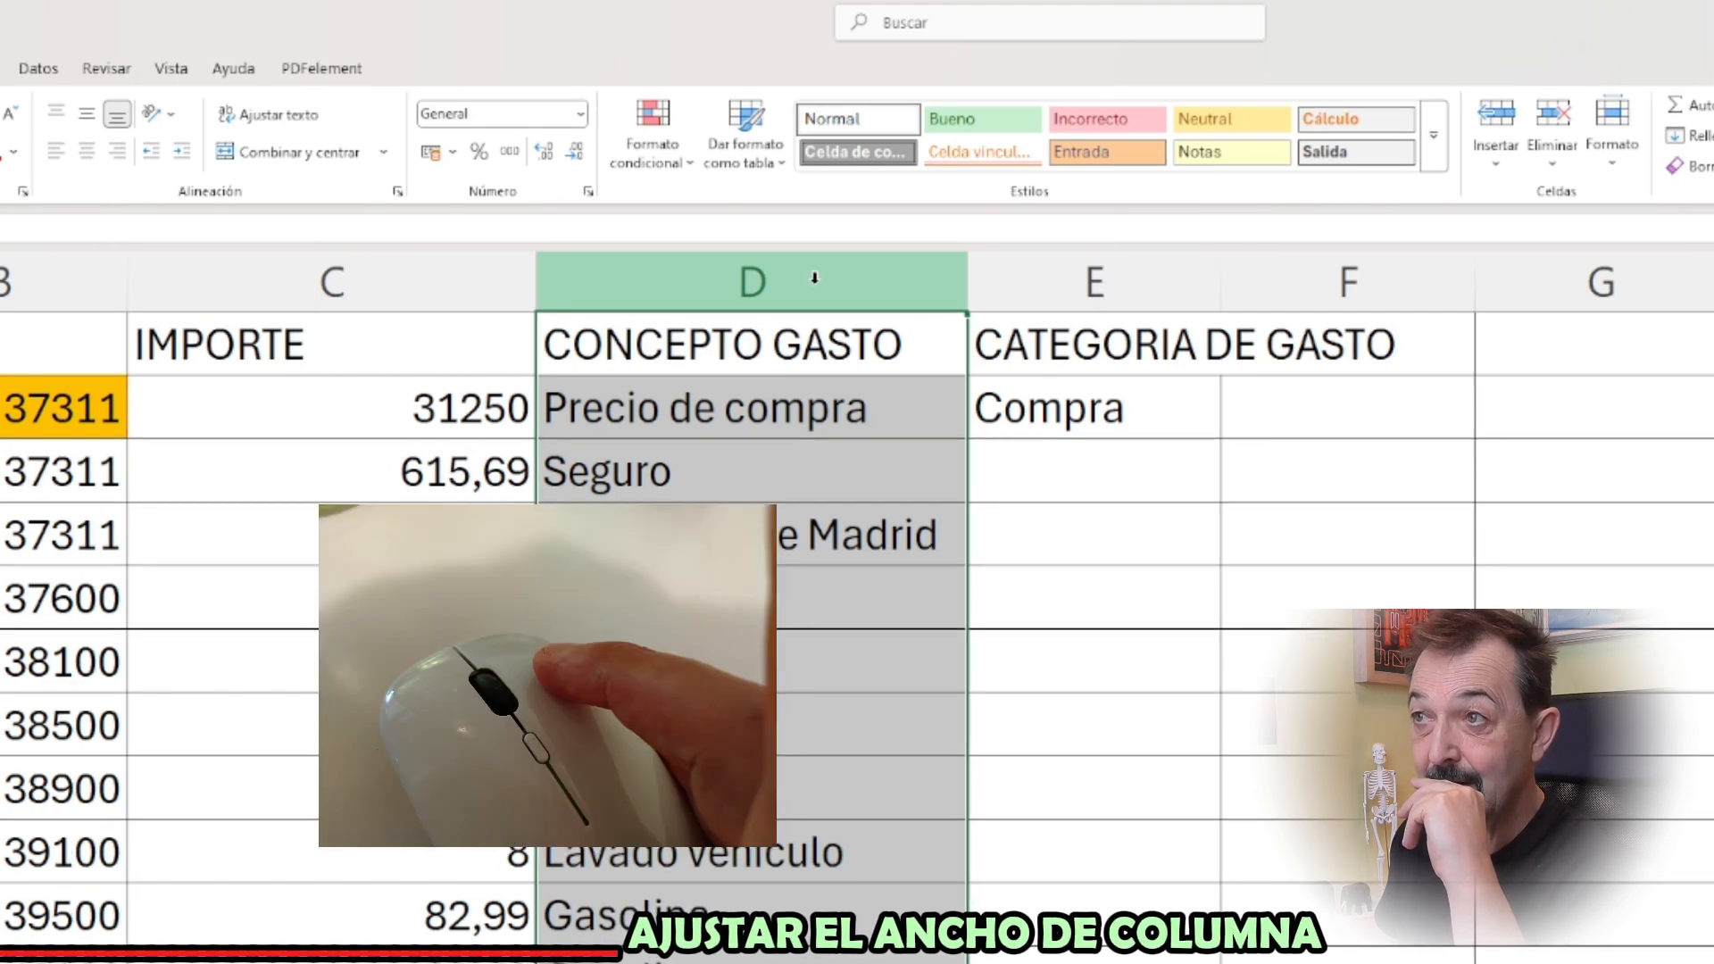
# Set the exact column width of the CONCEPTO GASTO column to 20
pyautogui.rightClick(816, 284)
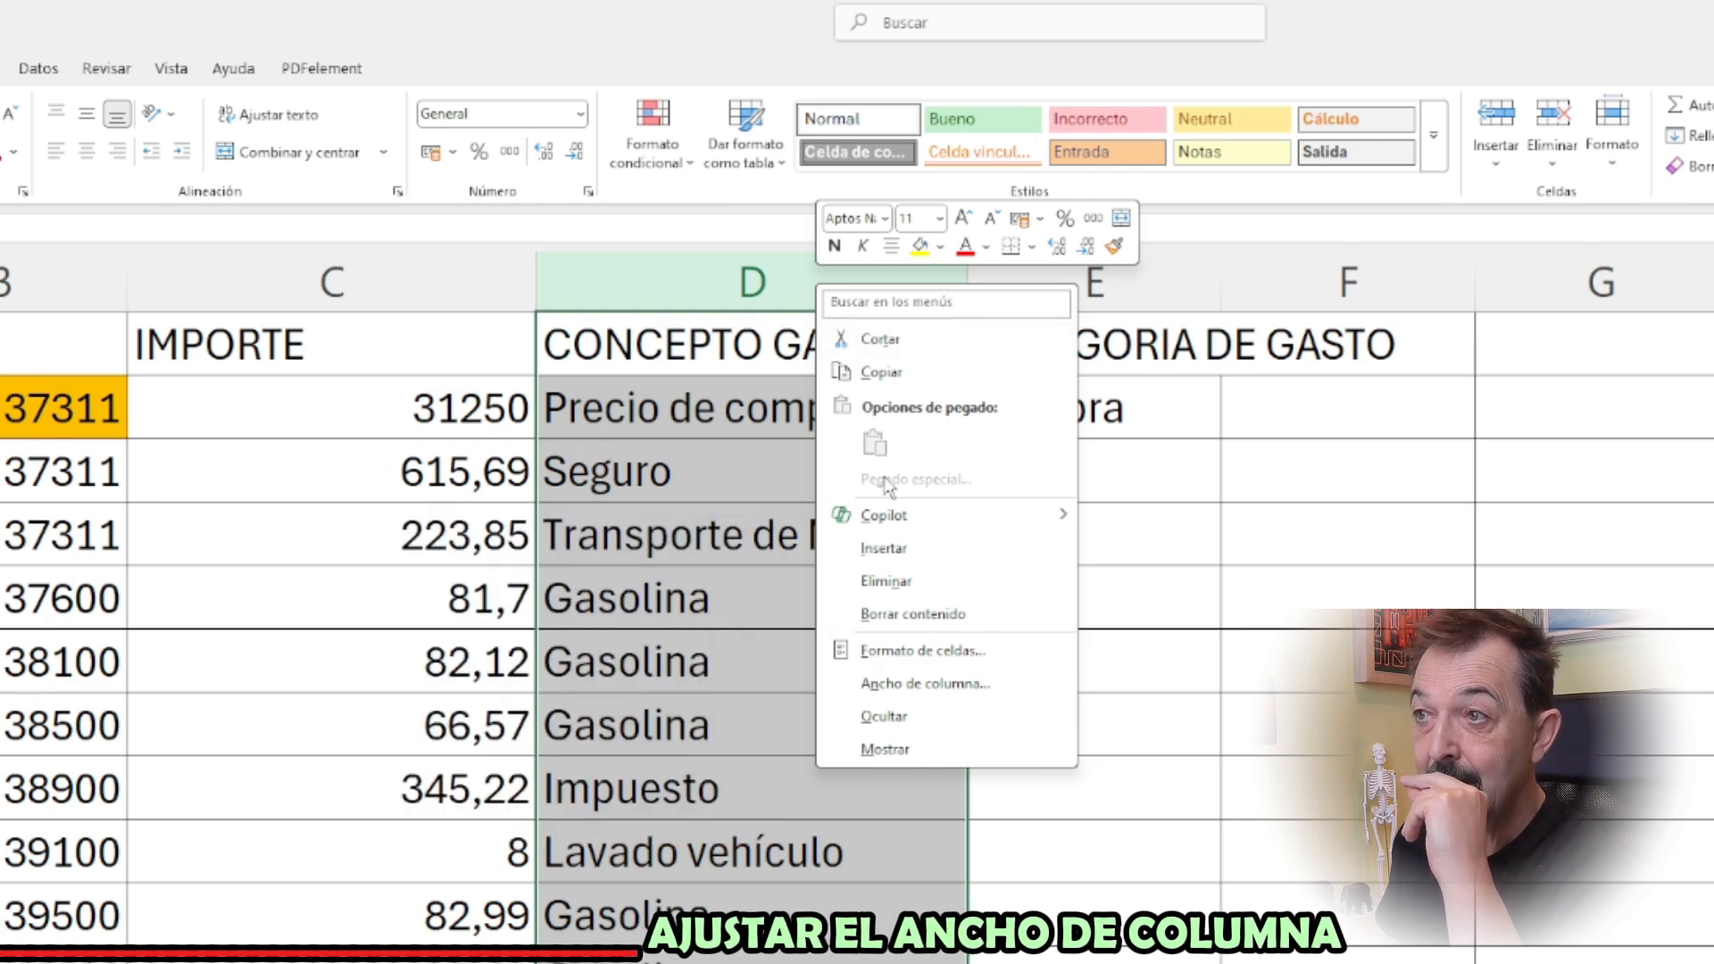
pyautogui.click(909, 684)
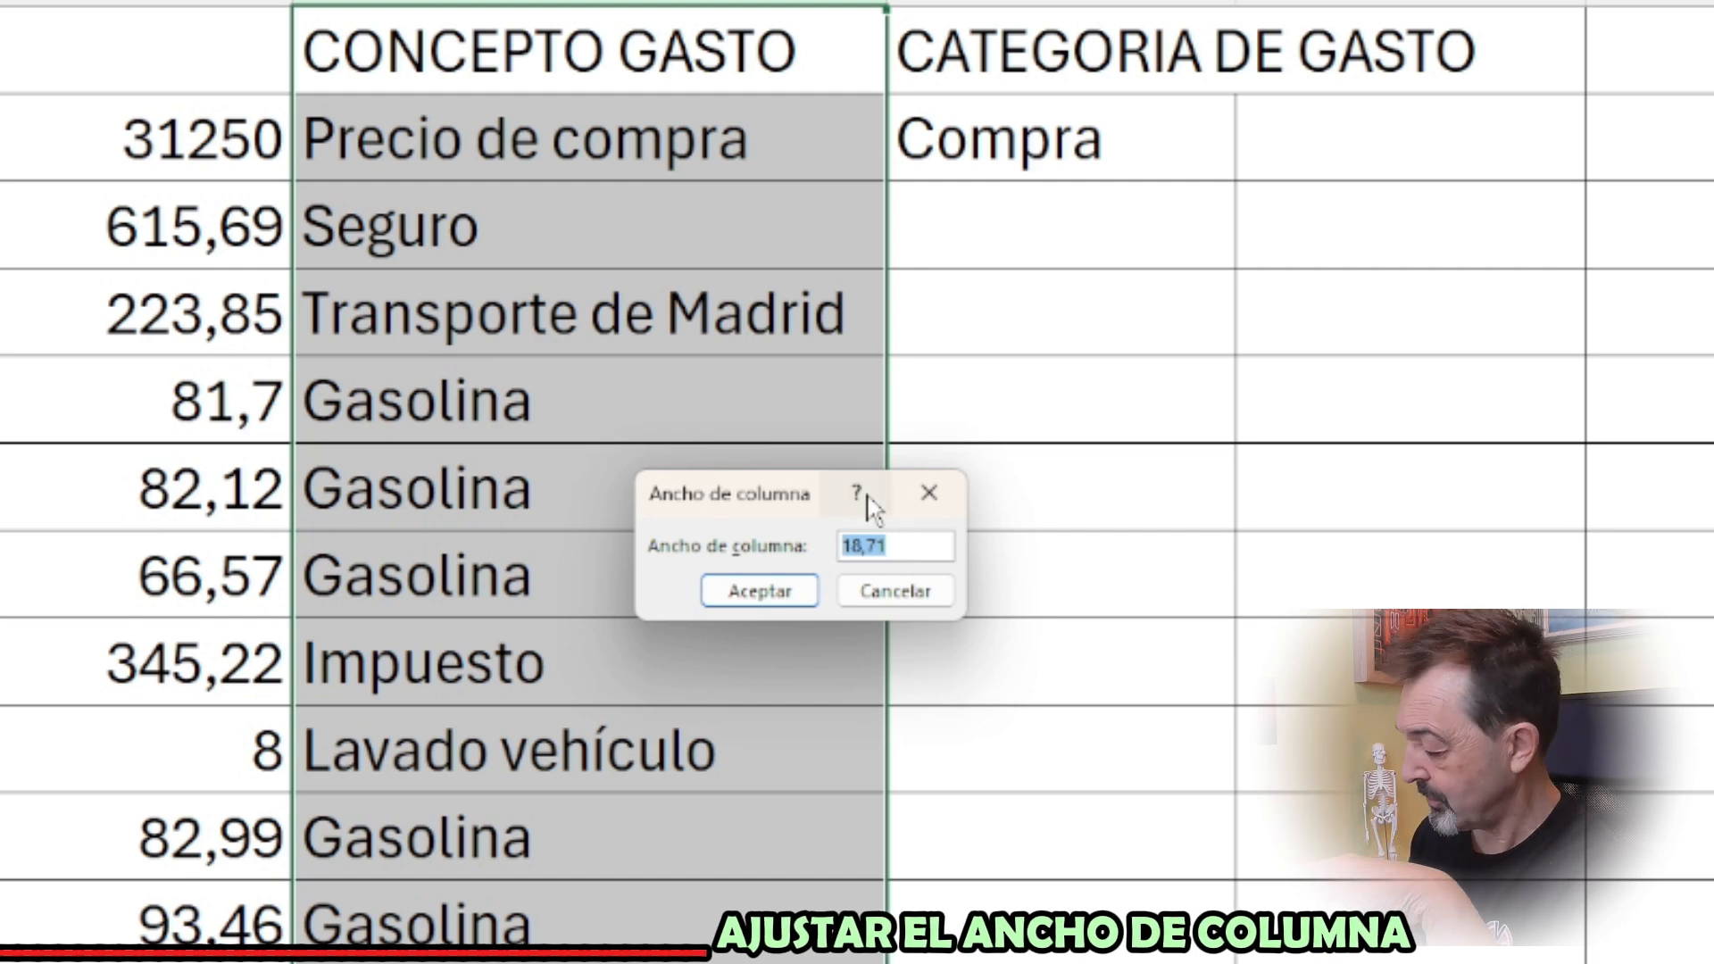
pyautogui.write('20')
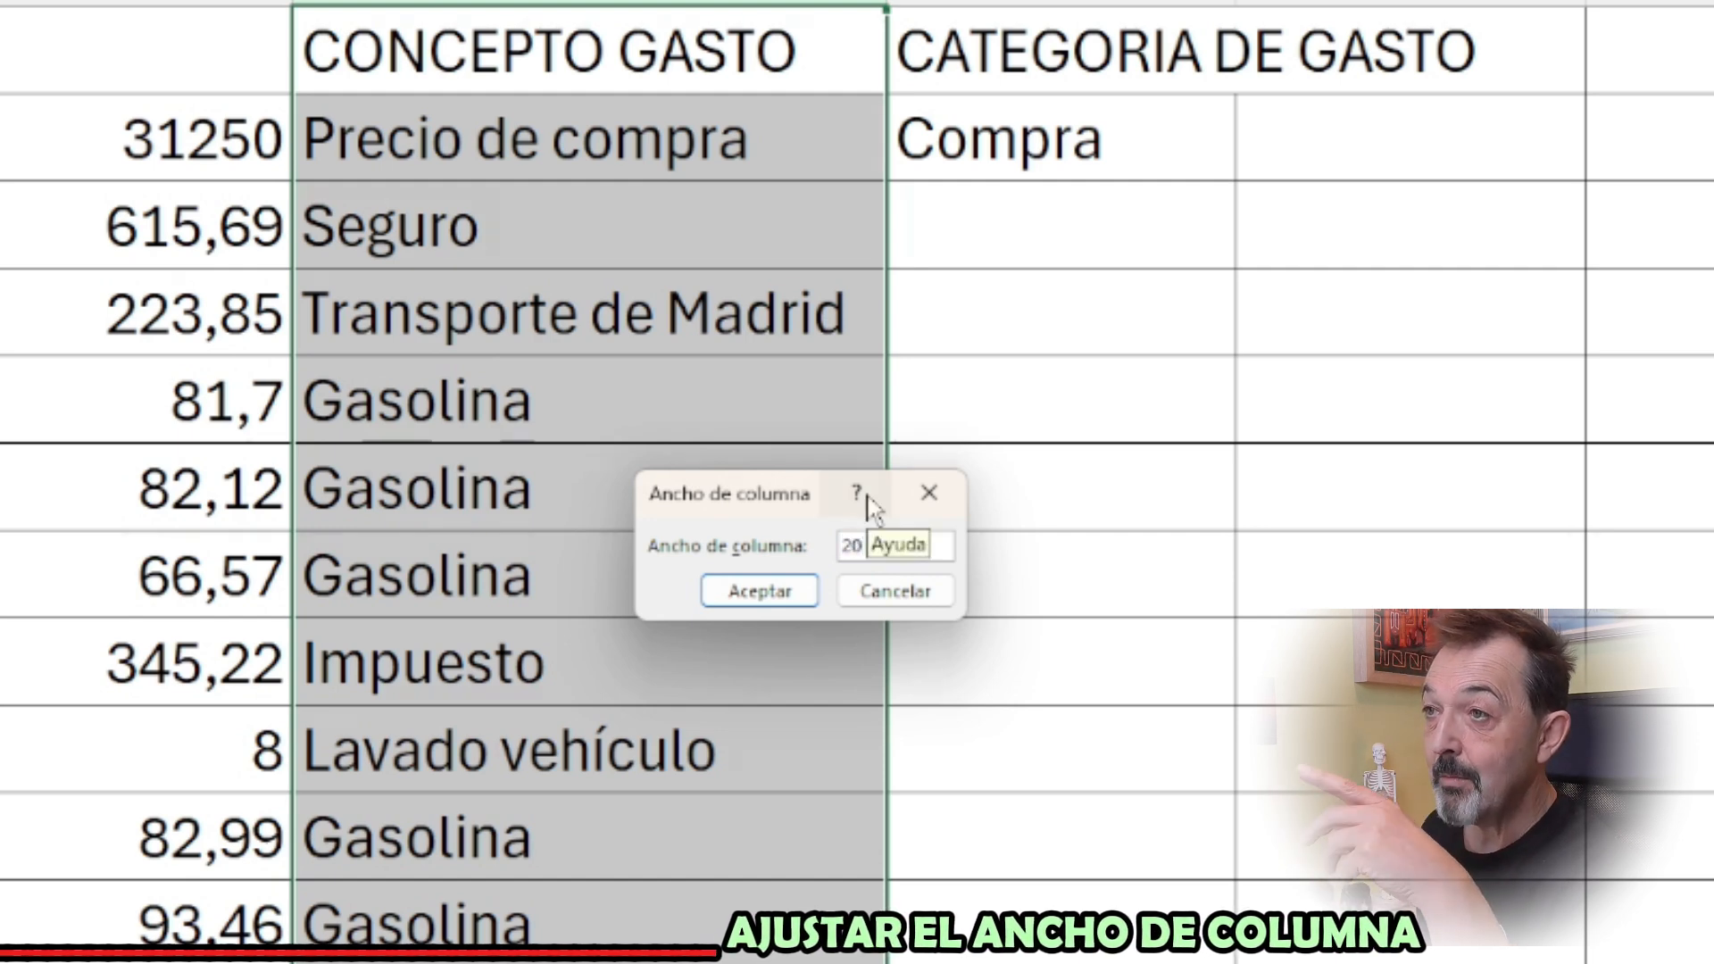
pyautogui.click(759, 592)
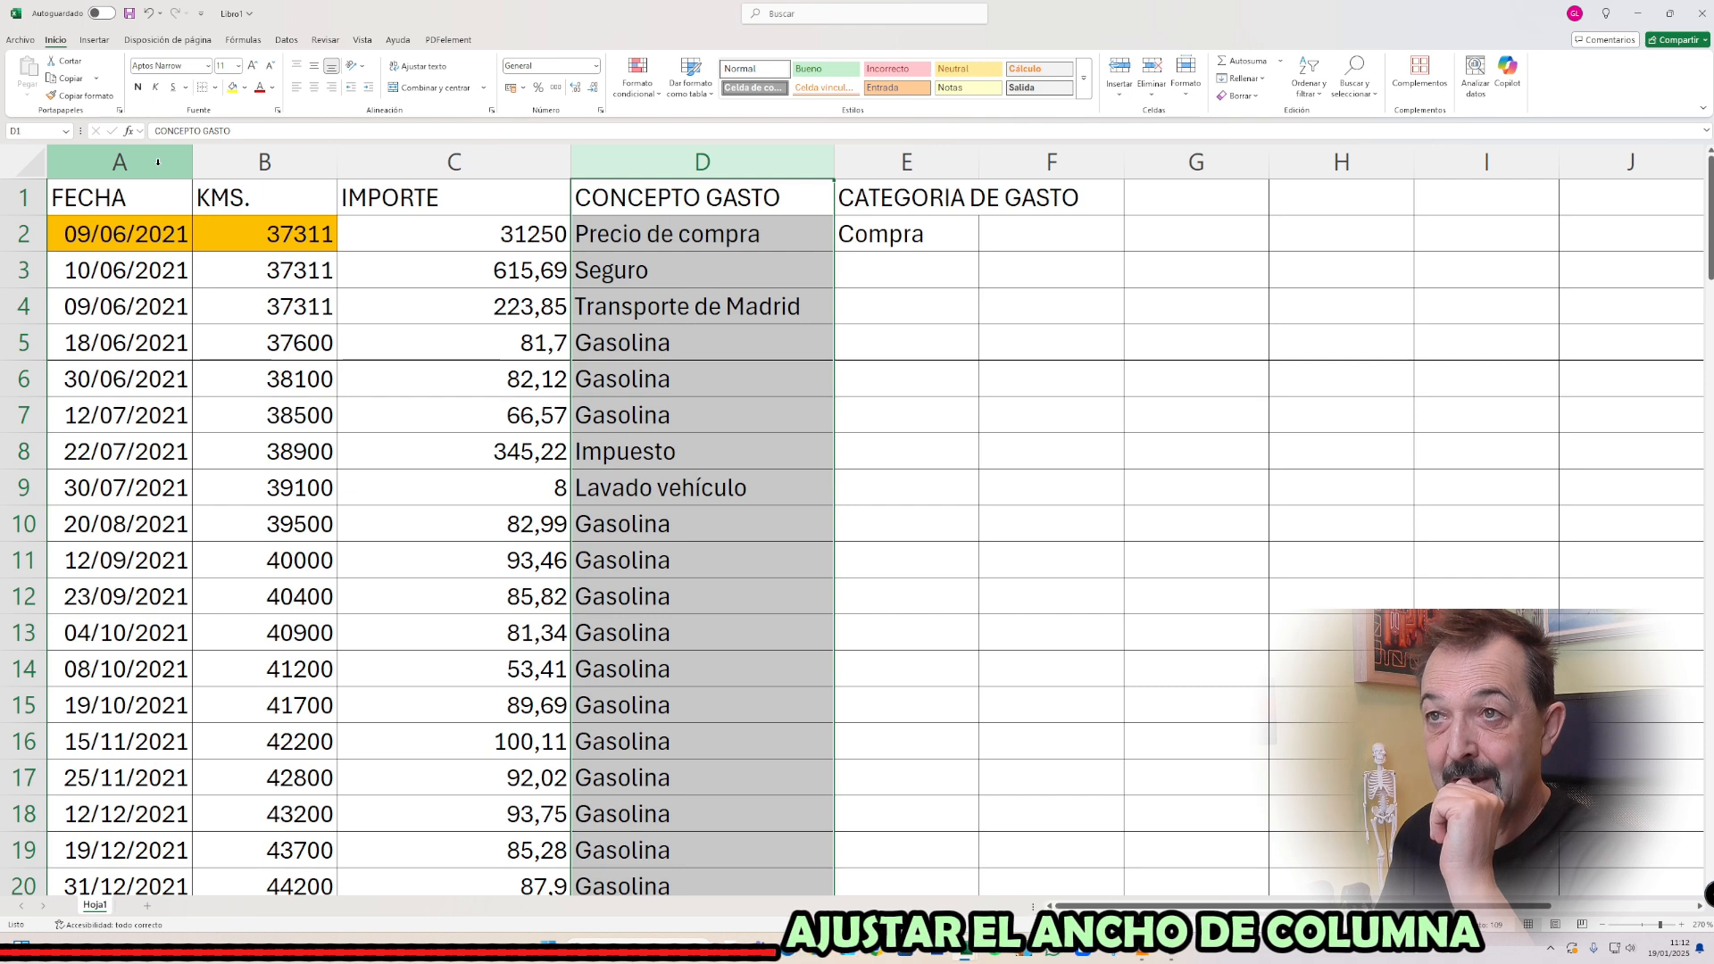
# Autofit columns A through E together so each width matches its longest content
pyautogui.click(159, 161)
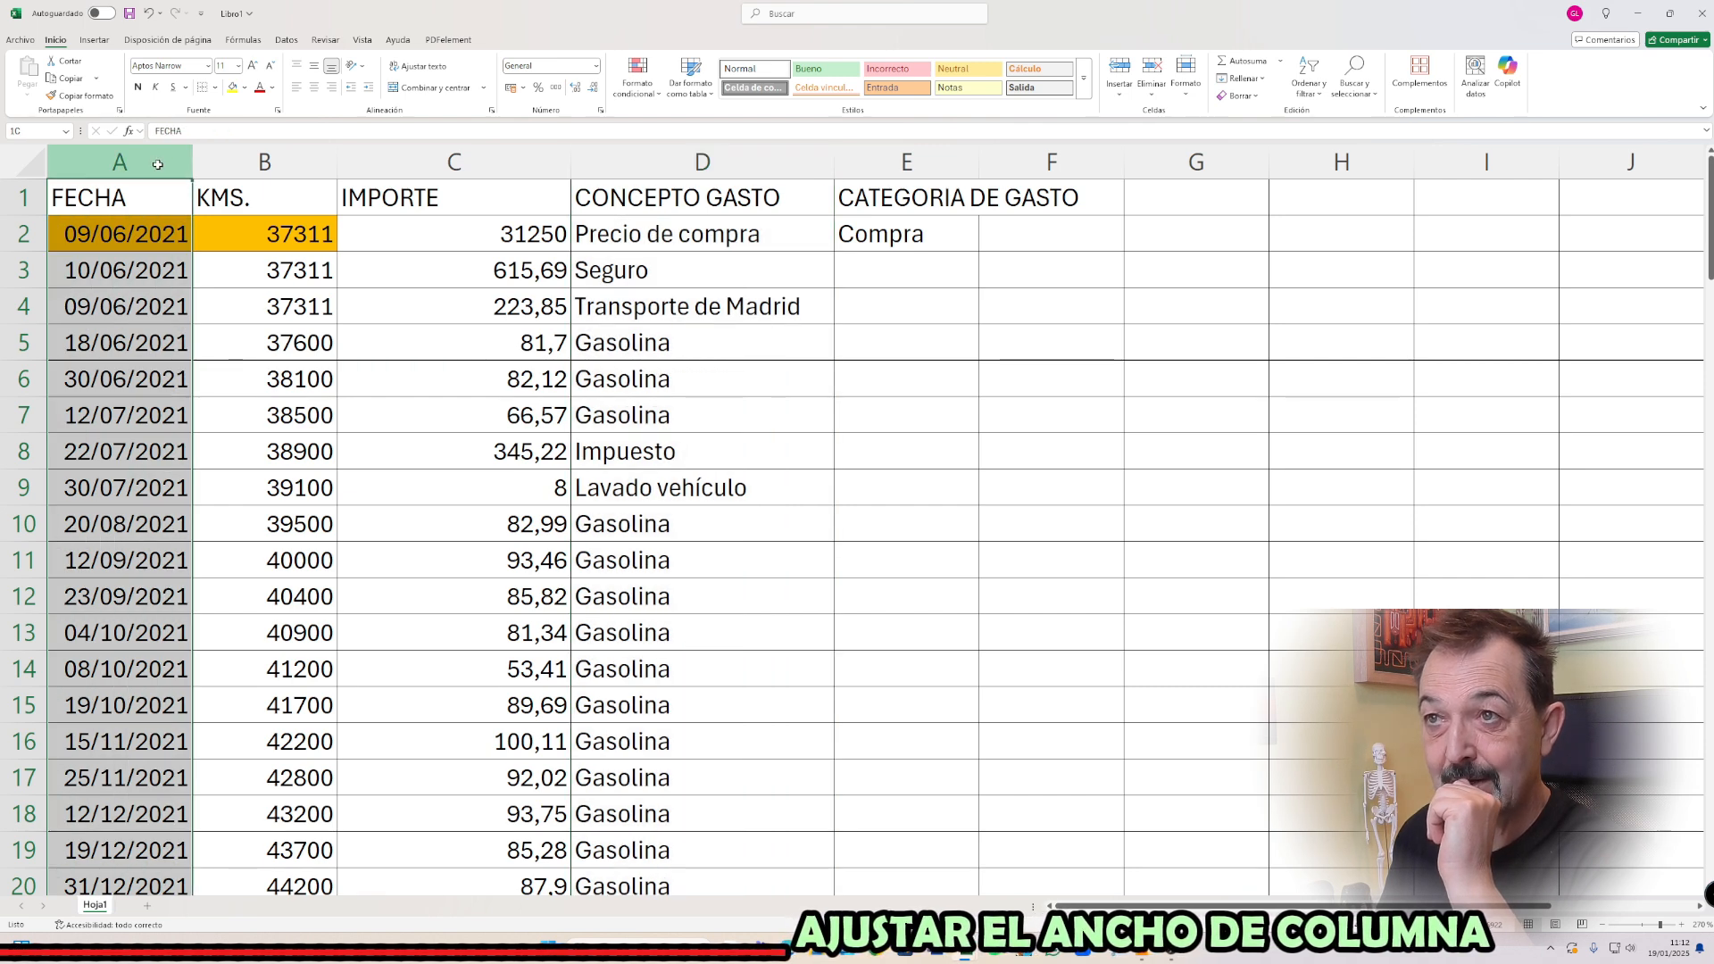
pyautogui.moveTo(158, 164); pyautogui.dragTo(938, 155)
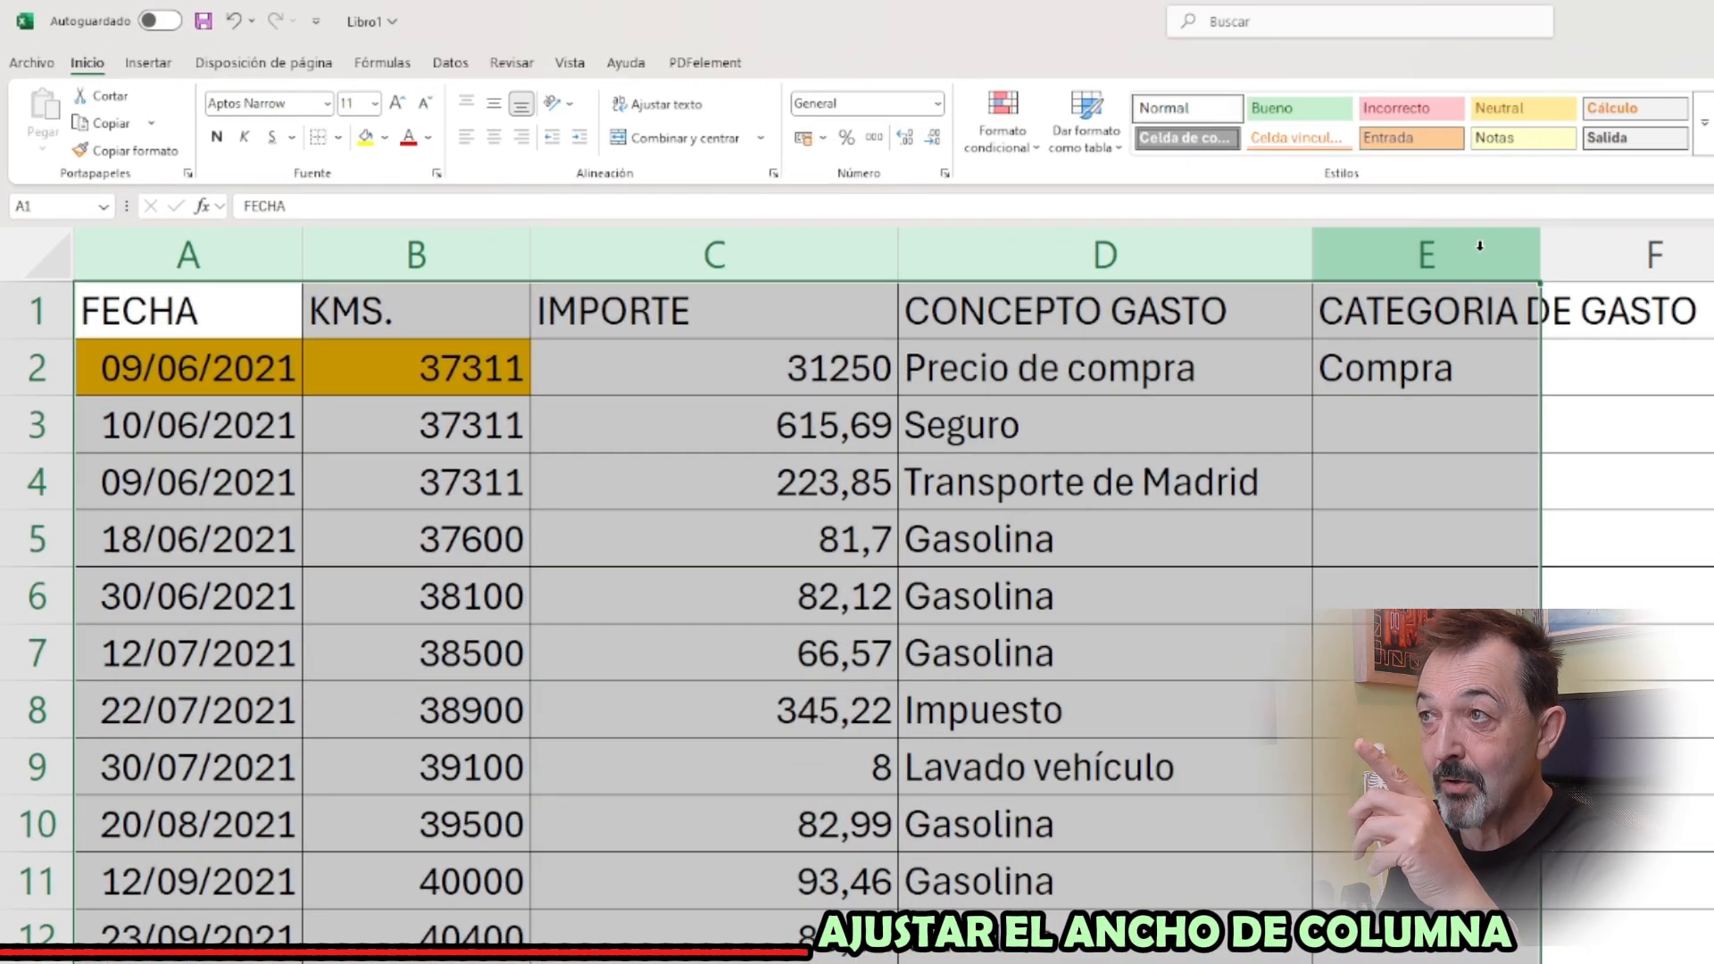
pyautogui.doubleClick(1540, 259)
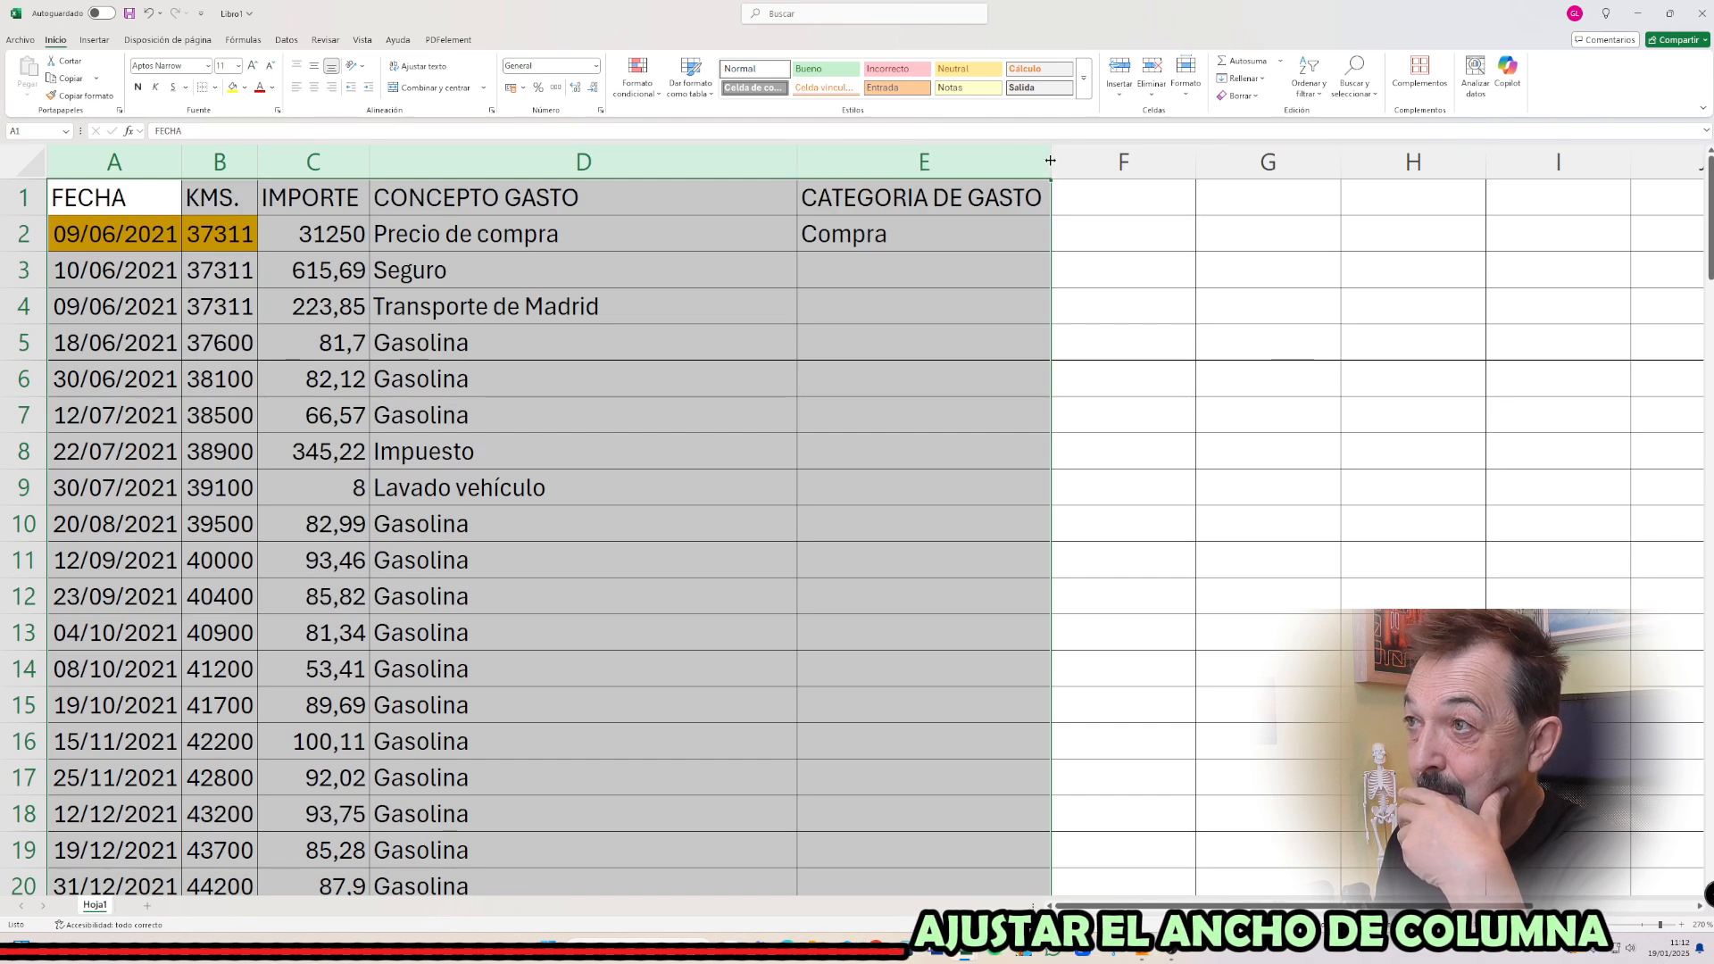
pyautogui.moveTo(1051, 160)
pyautogui.mouseDown()
pyautogui.moveTo(1093, 162)
pyautogui.moveTo(1027, 163)
pyautogui.moveTo(1093, 162)
pyautogui.moveTo(991, 165)
pyautogui.moveTo(1044, 169)
pyautogui.mouseUp()
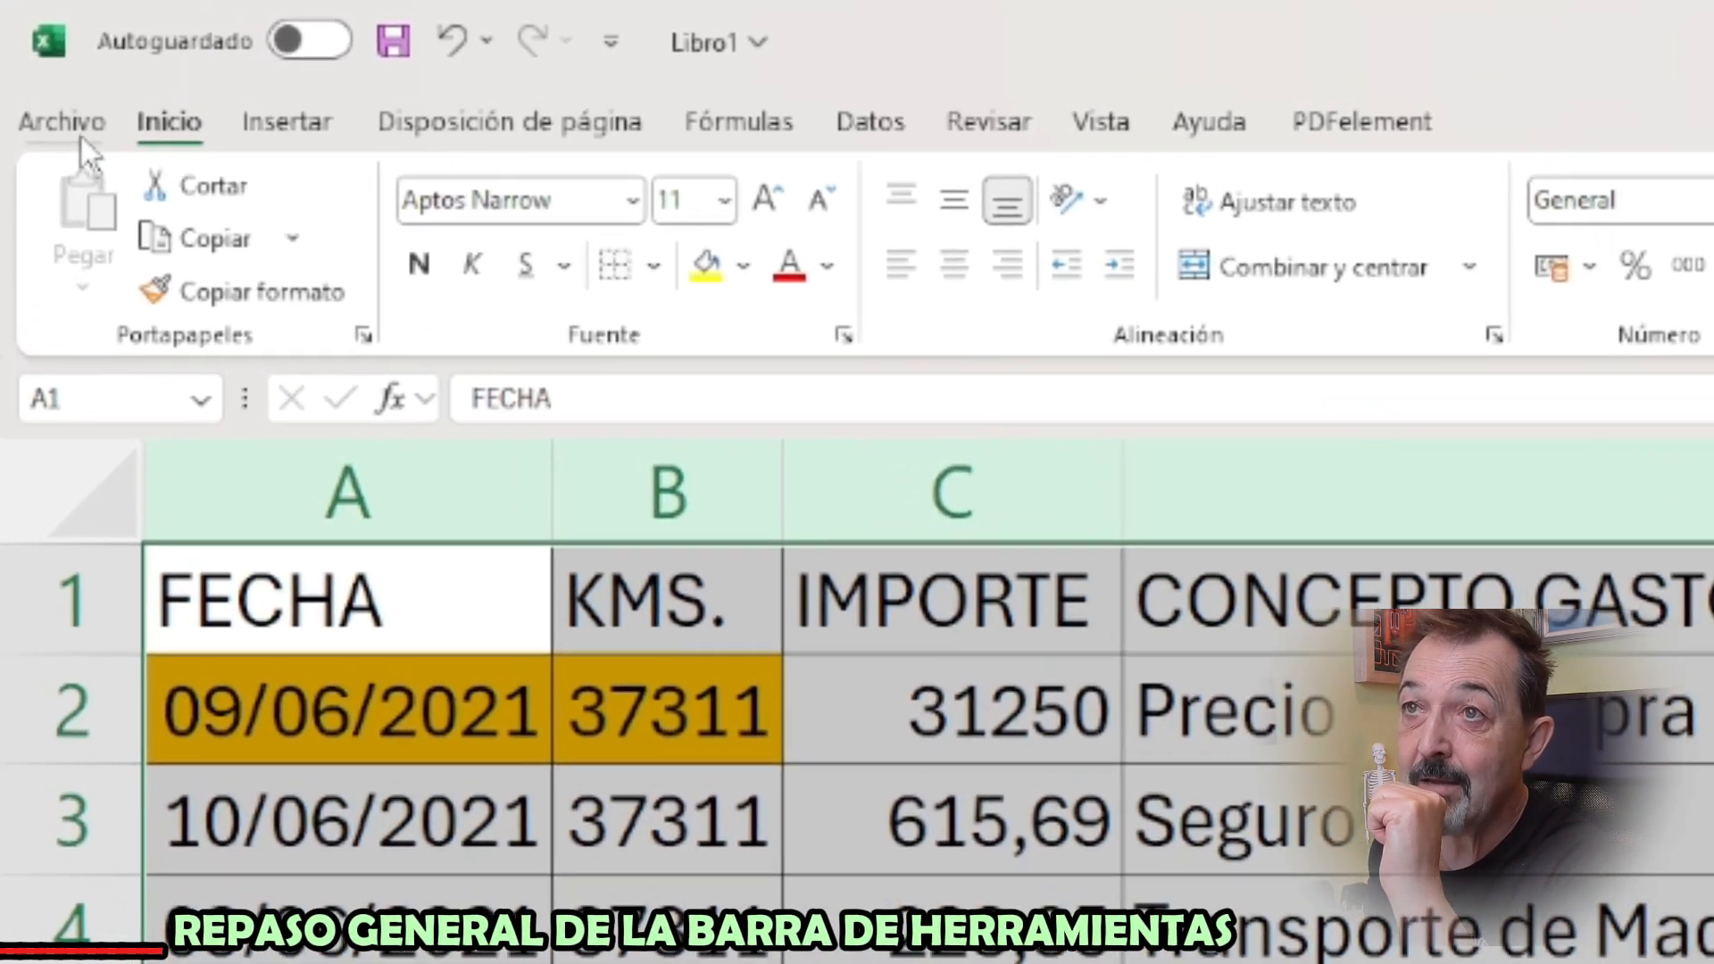
# Examine the file options and the command groups for inserting, page layout, formulas, data, review, view, help and PDFelement, ending on the home commands
pyautogui.click(79, 133)
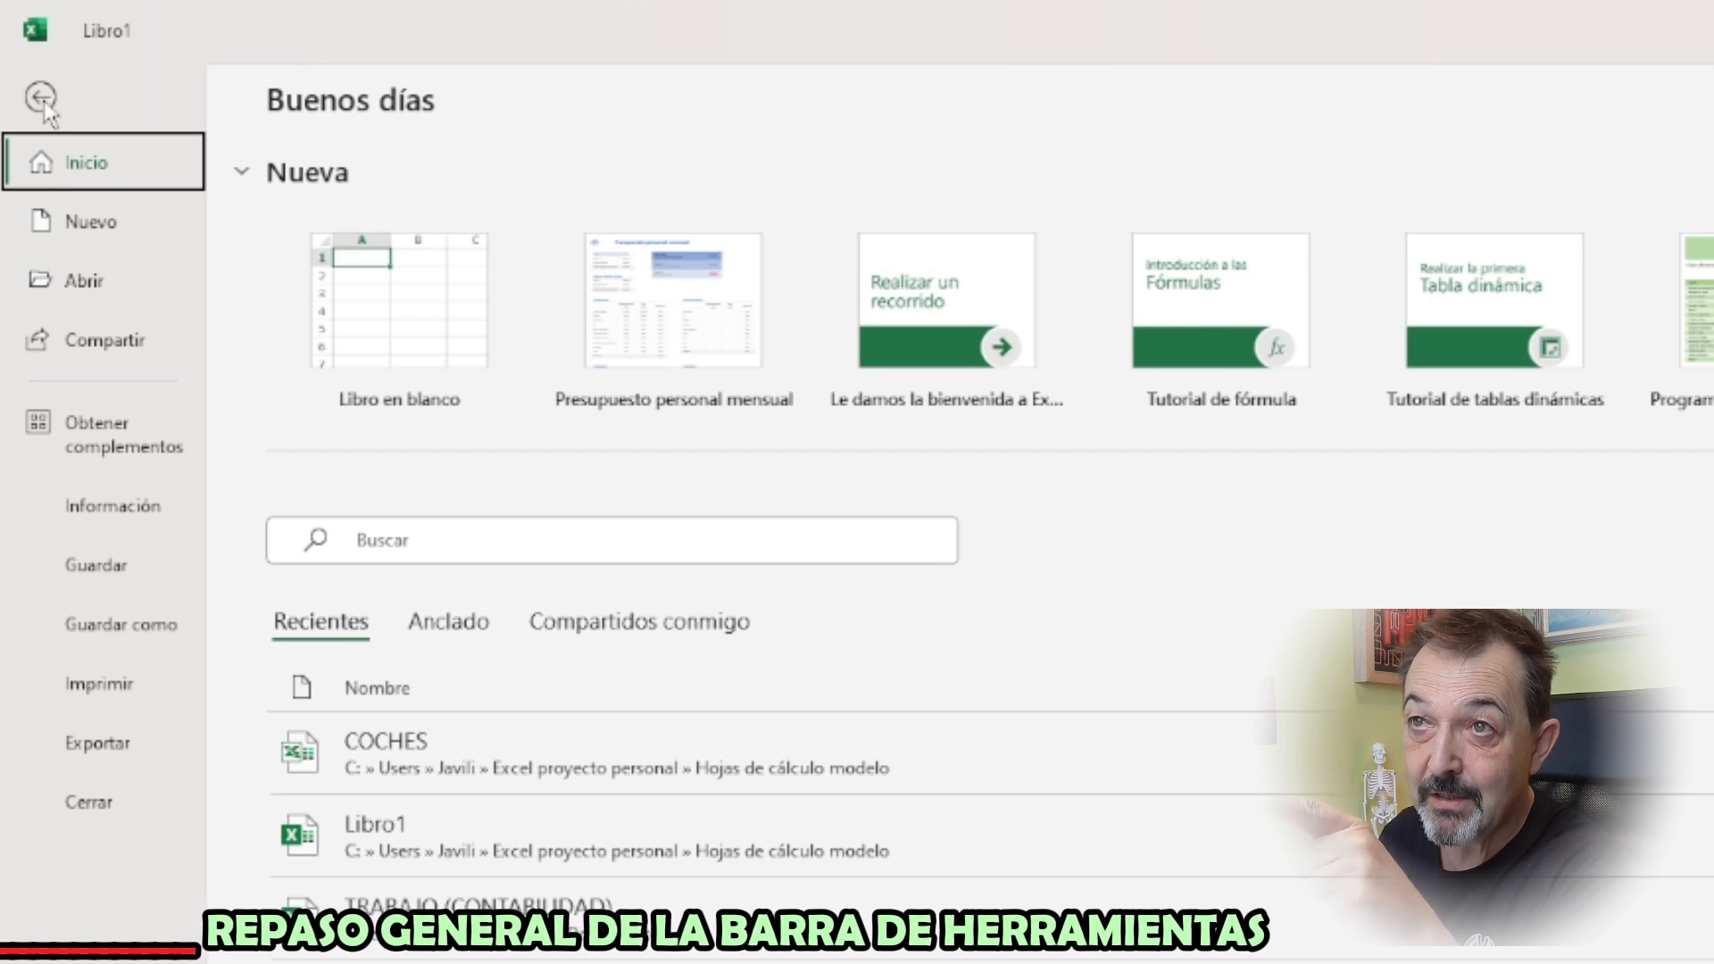
pyautogui.click(41, 98)
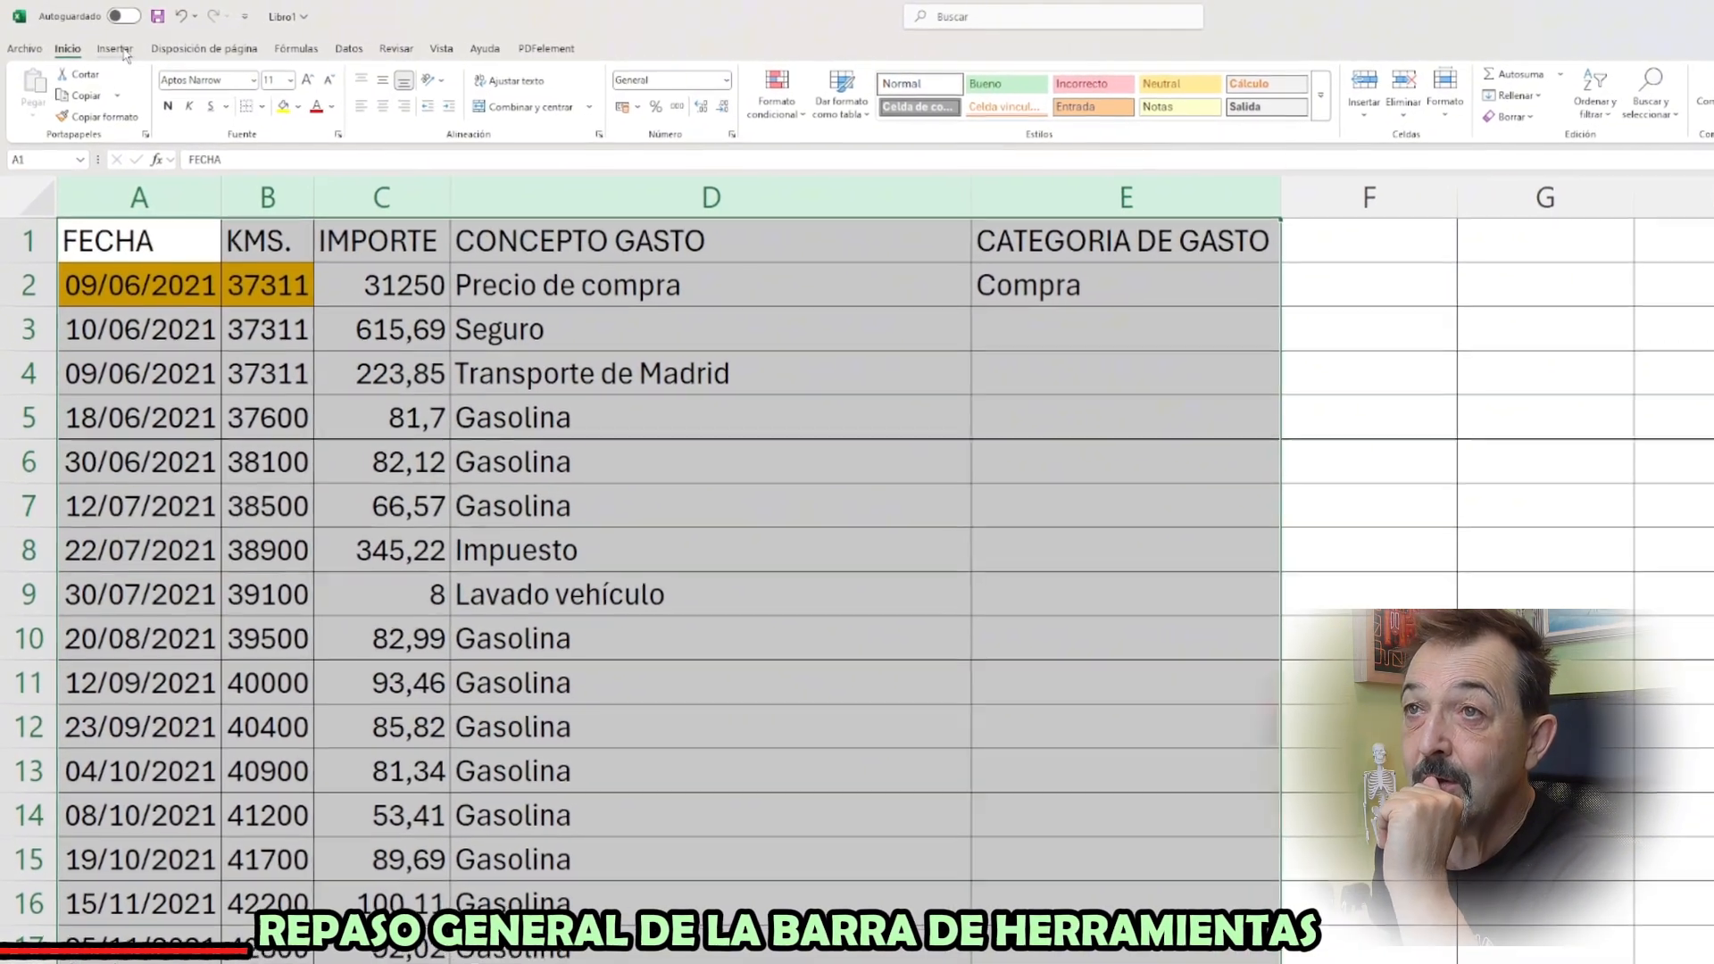
pyautogui.click(123, 52)
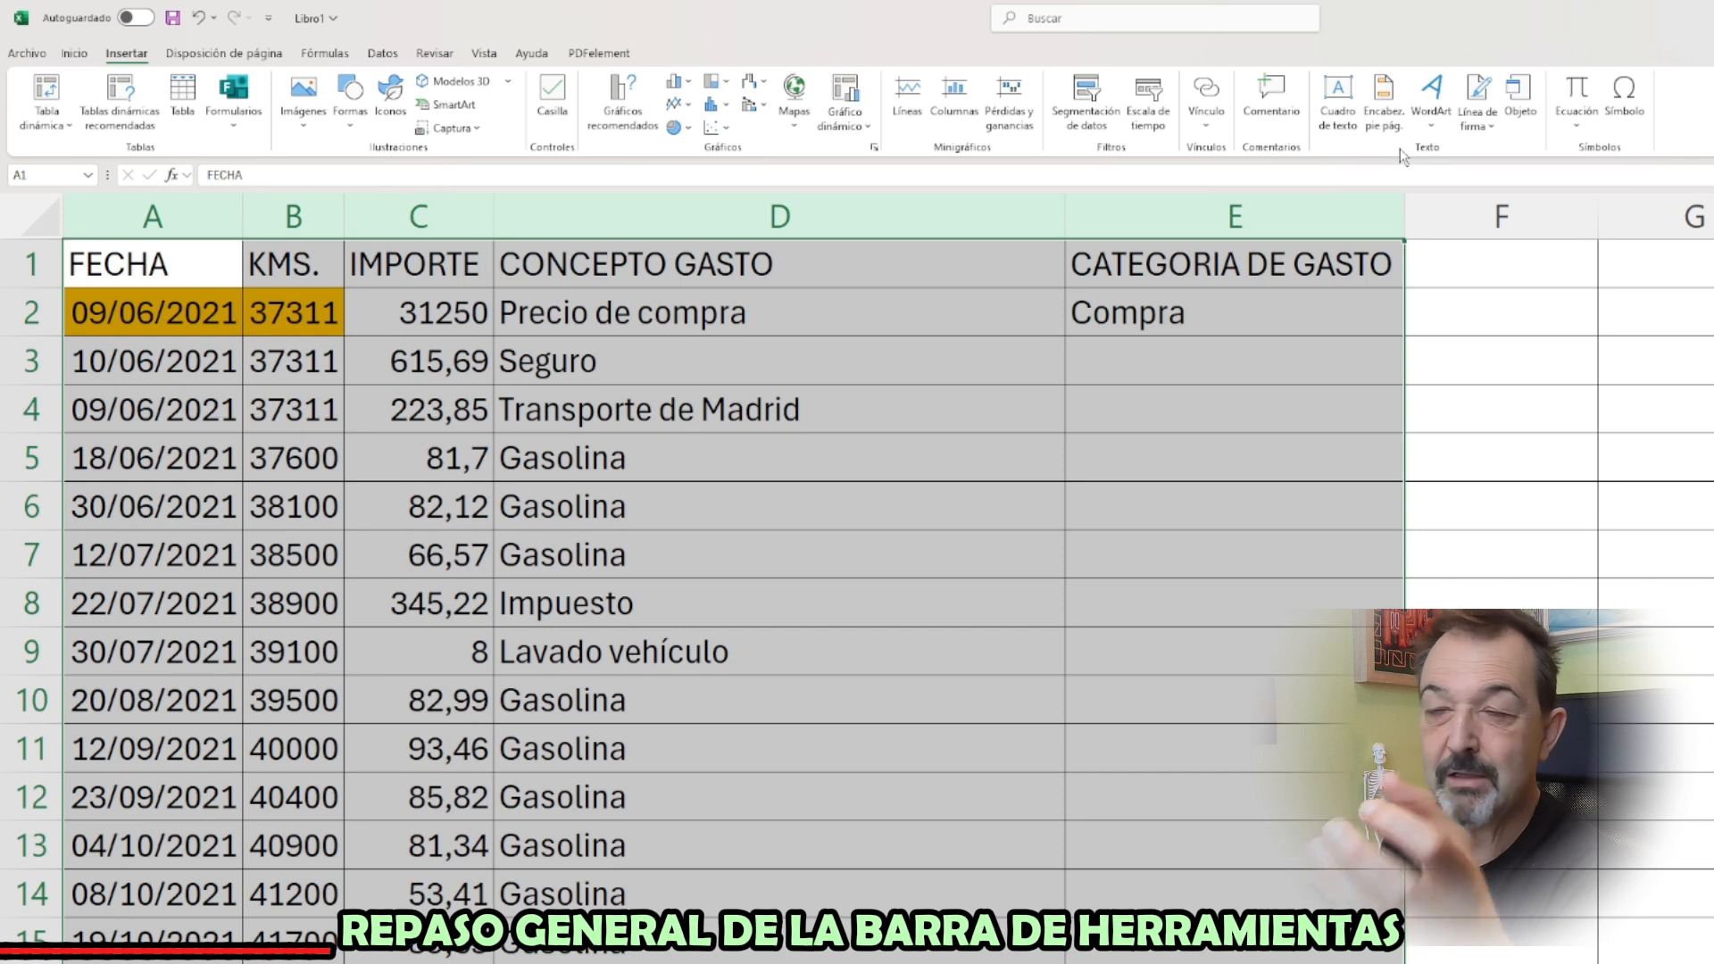
pyautogui.click(223, 54)
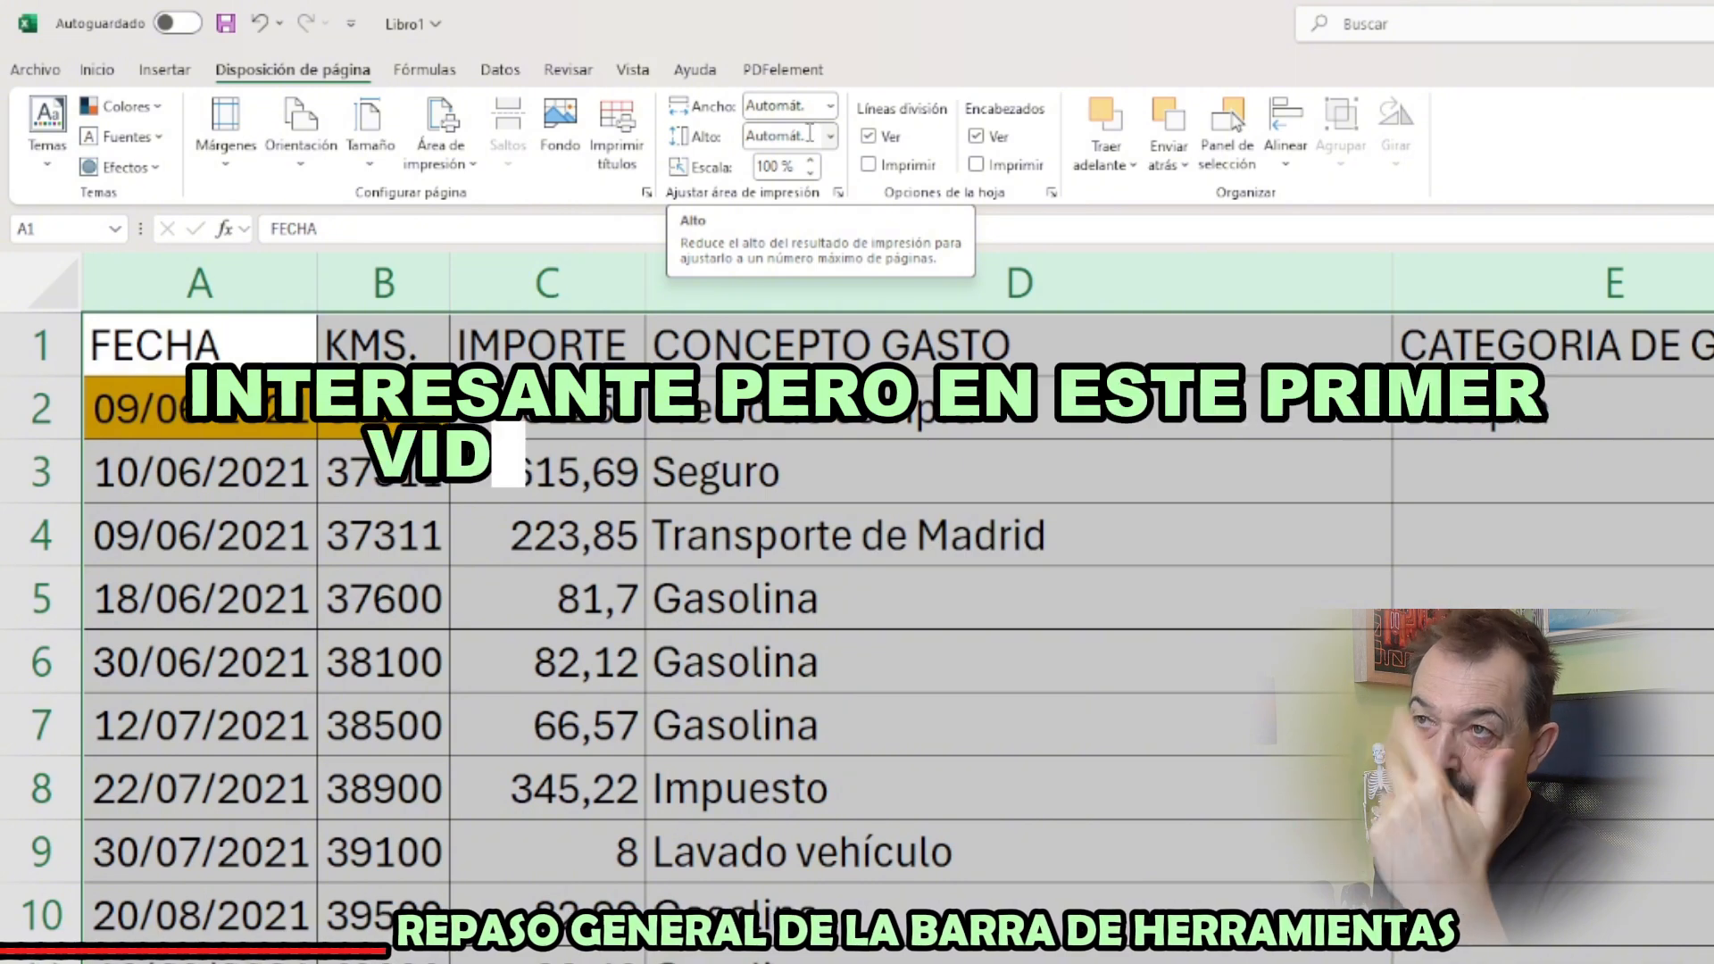
pyautogui.click(422, 75)
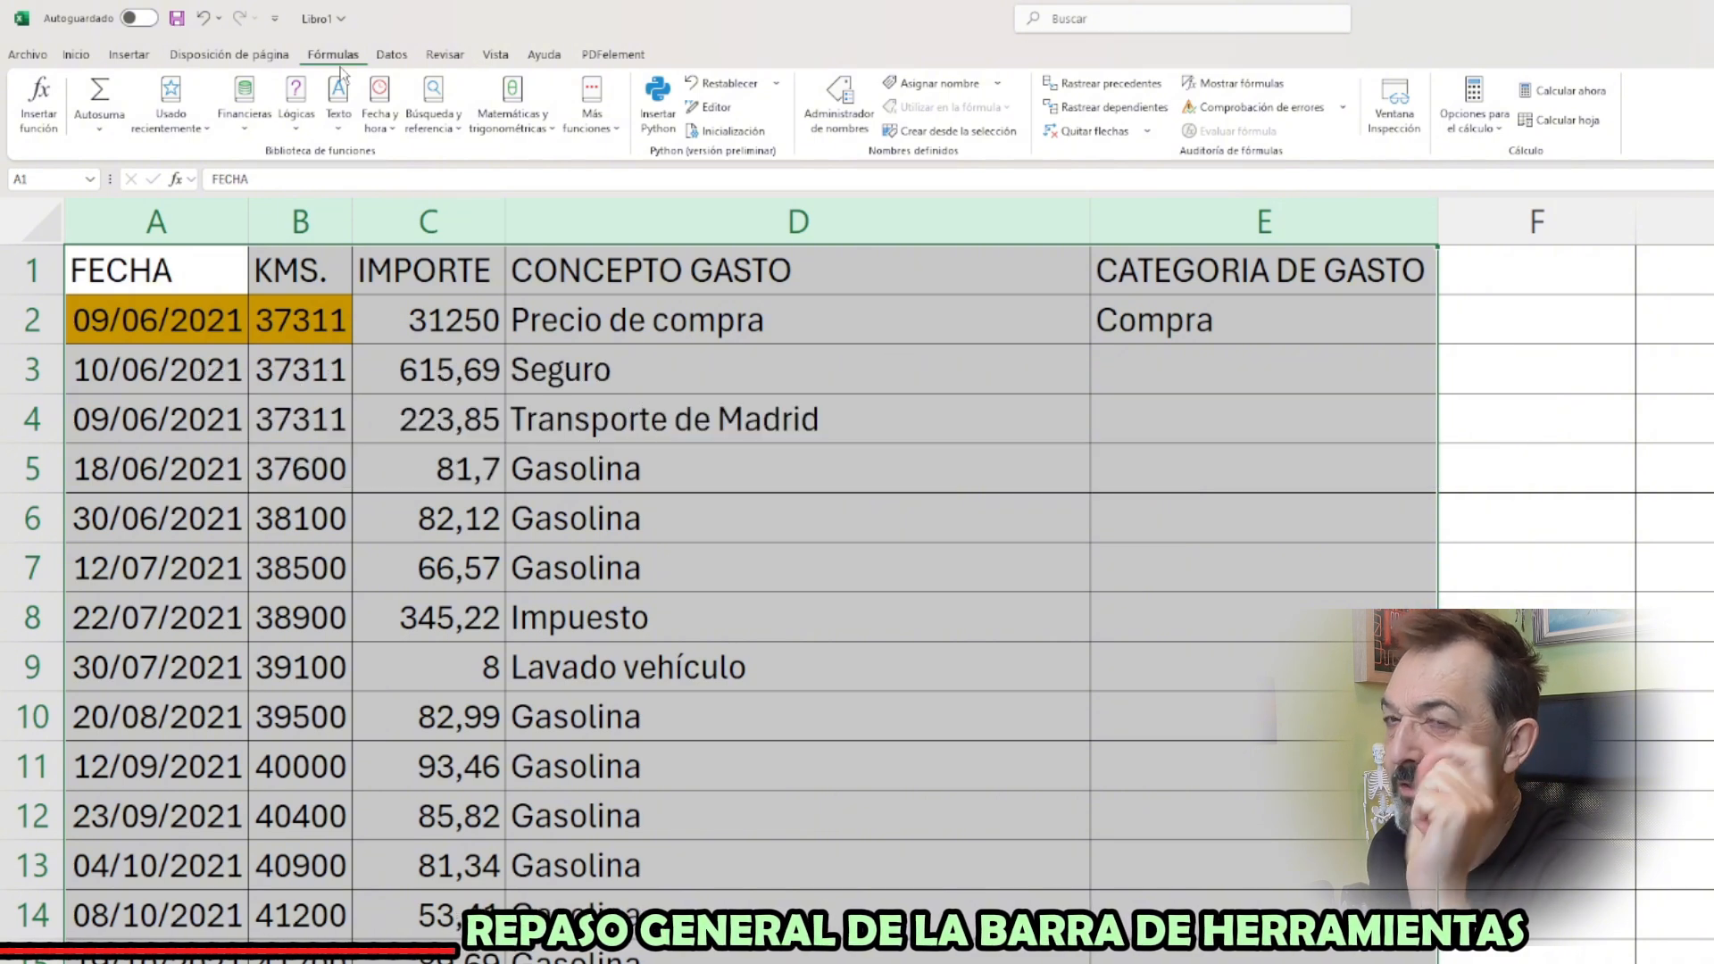
pyautogui.click(390, 55)
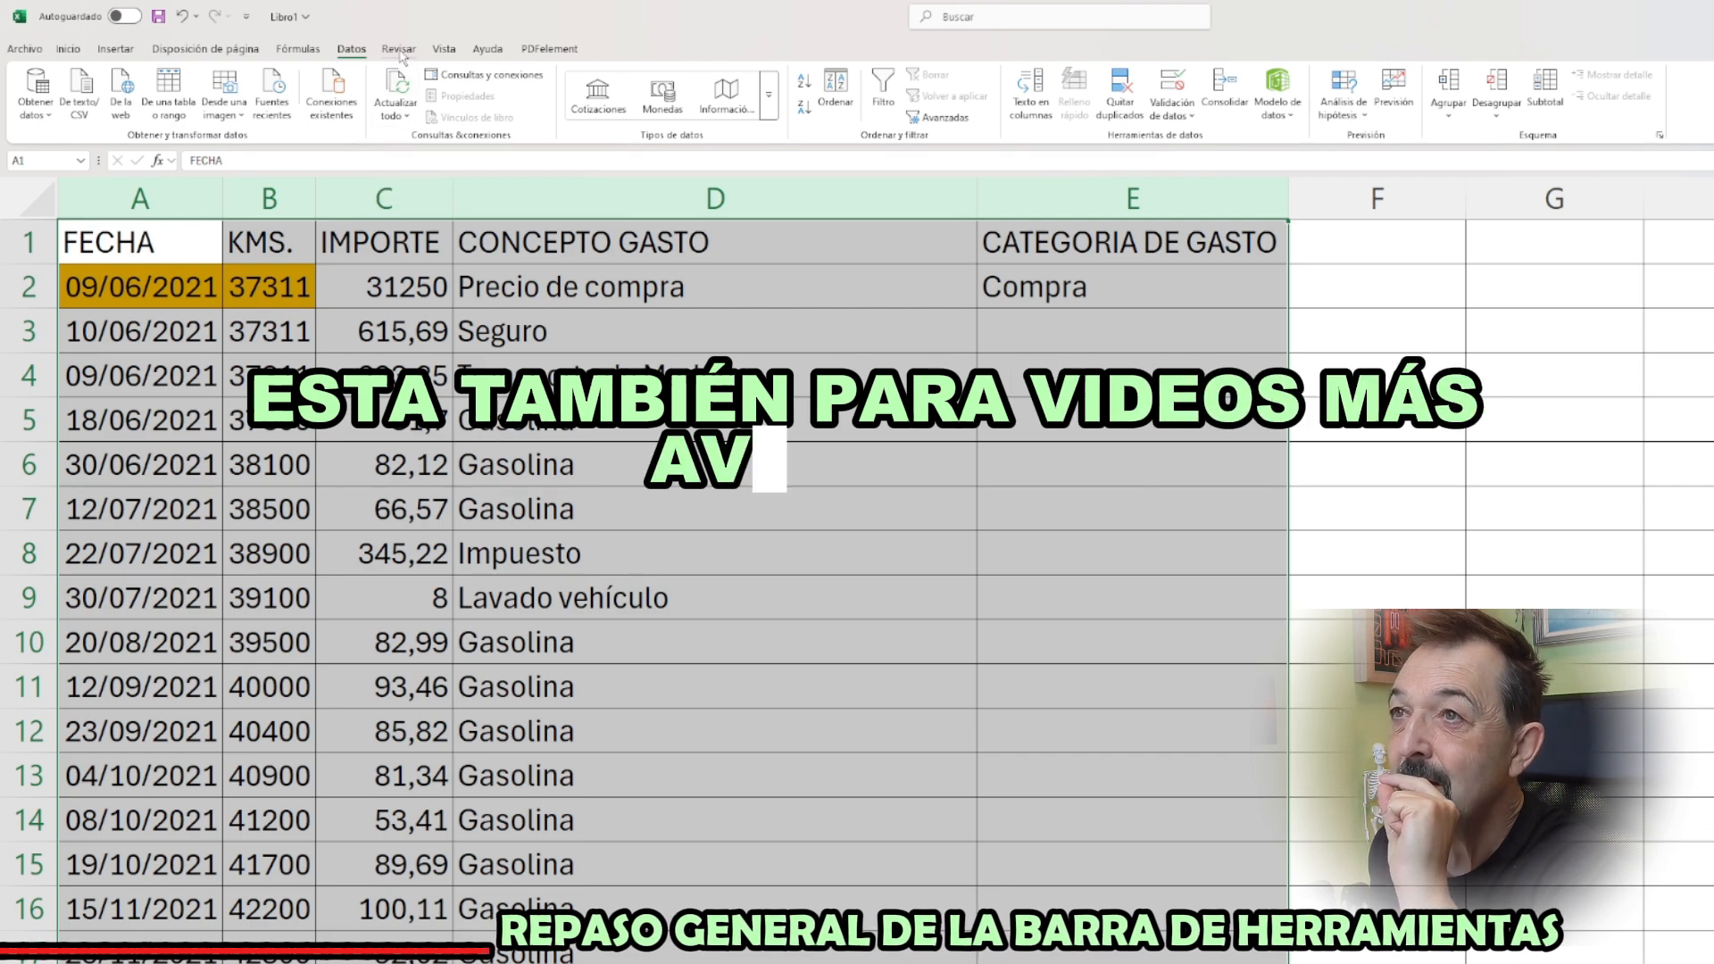
pyautogui.click(399, 50)
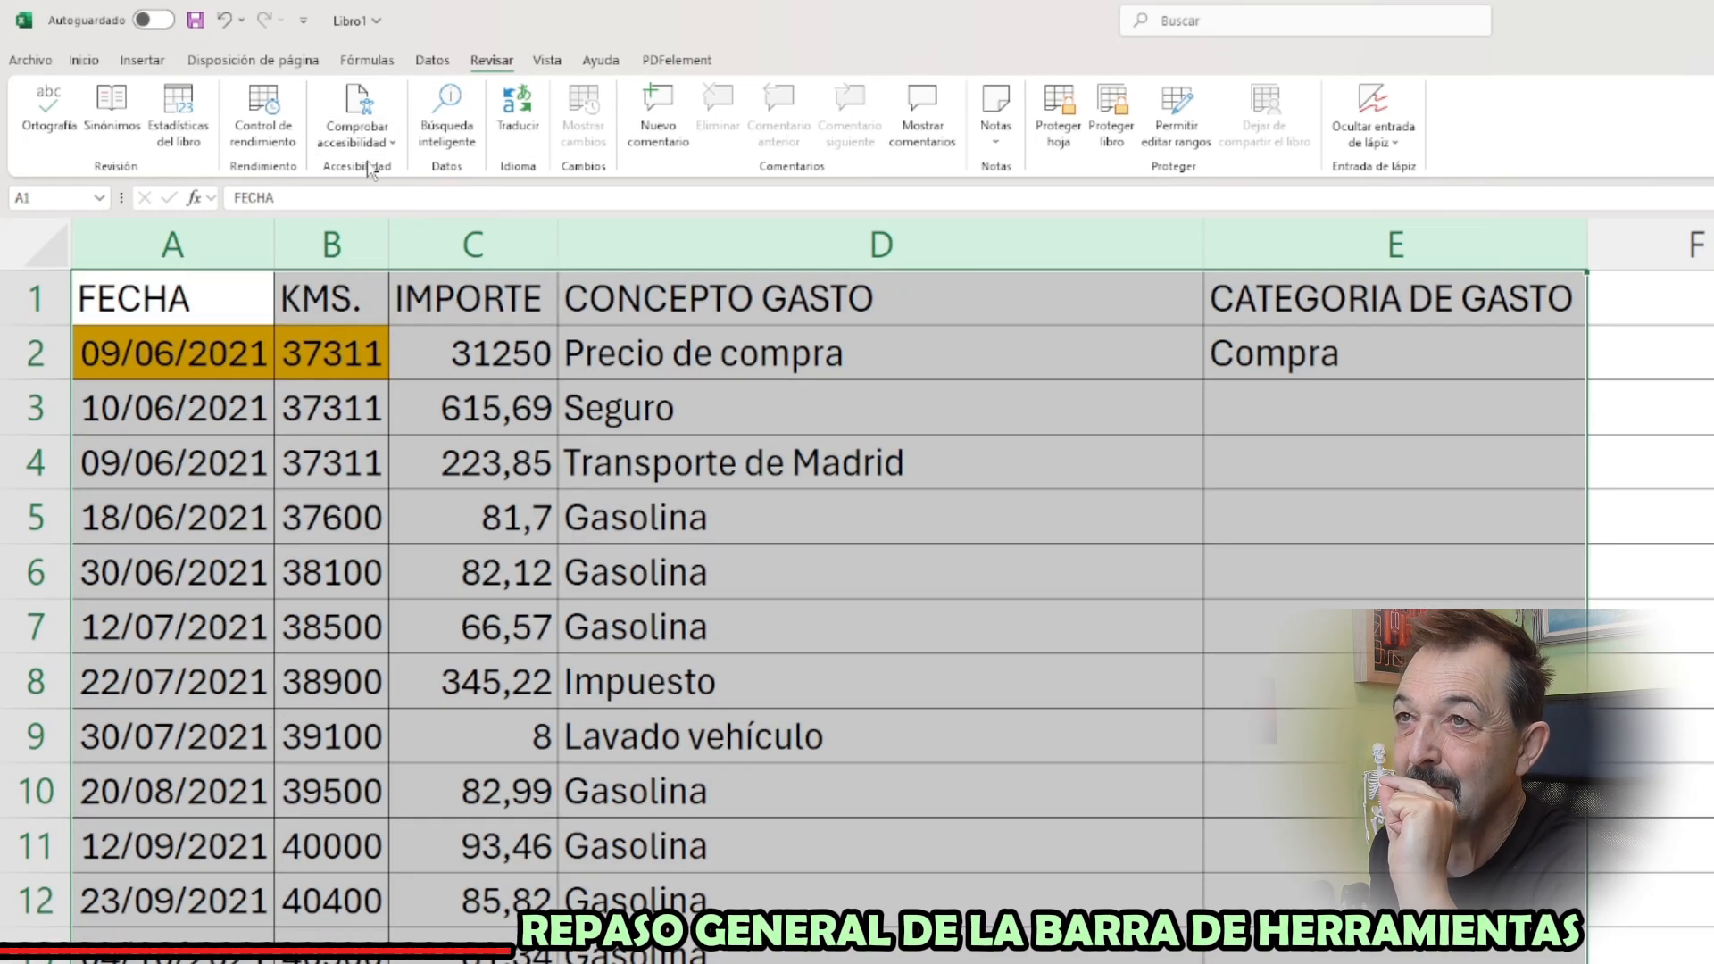
pyautogui.click(547, 60)
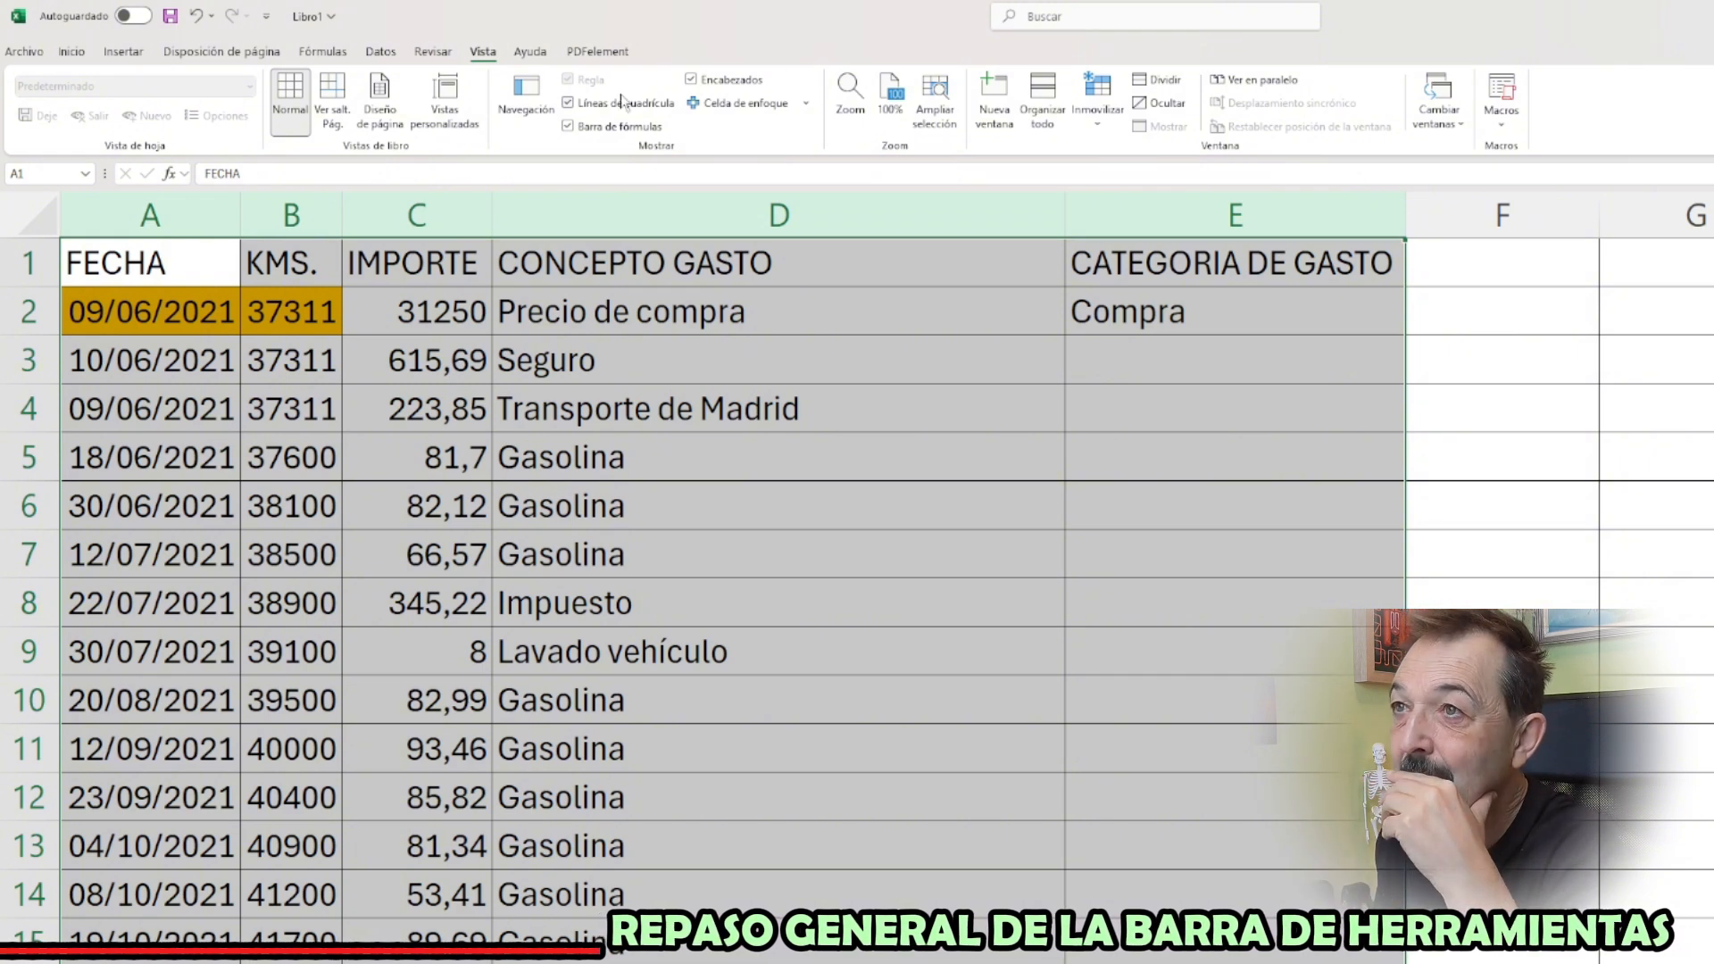
pyautogui.click(535, 55)
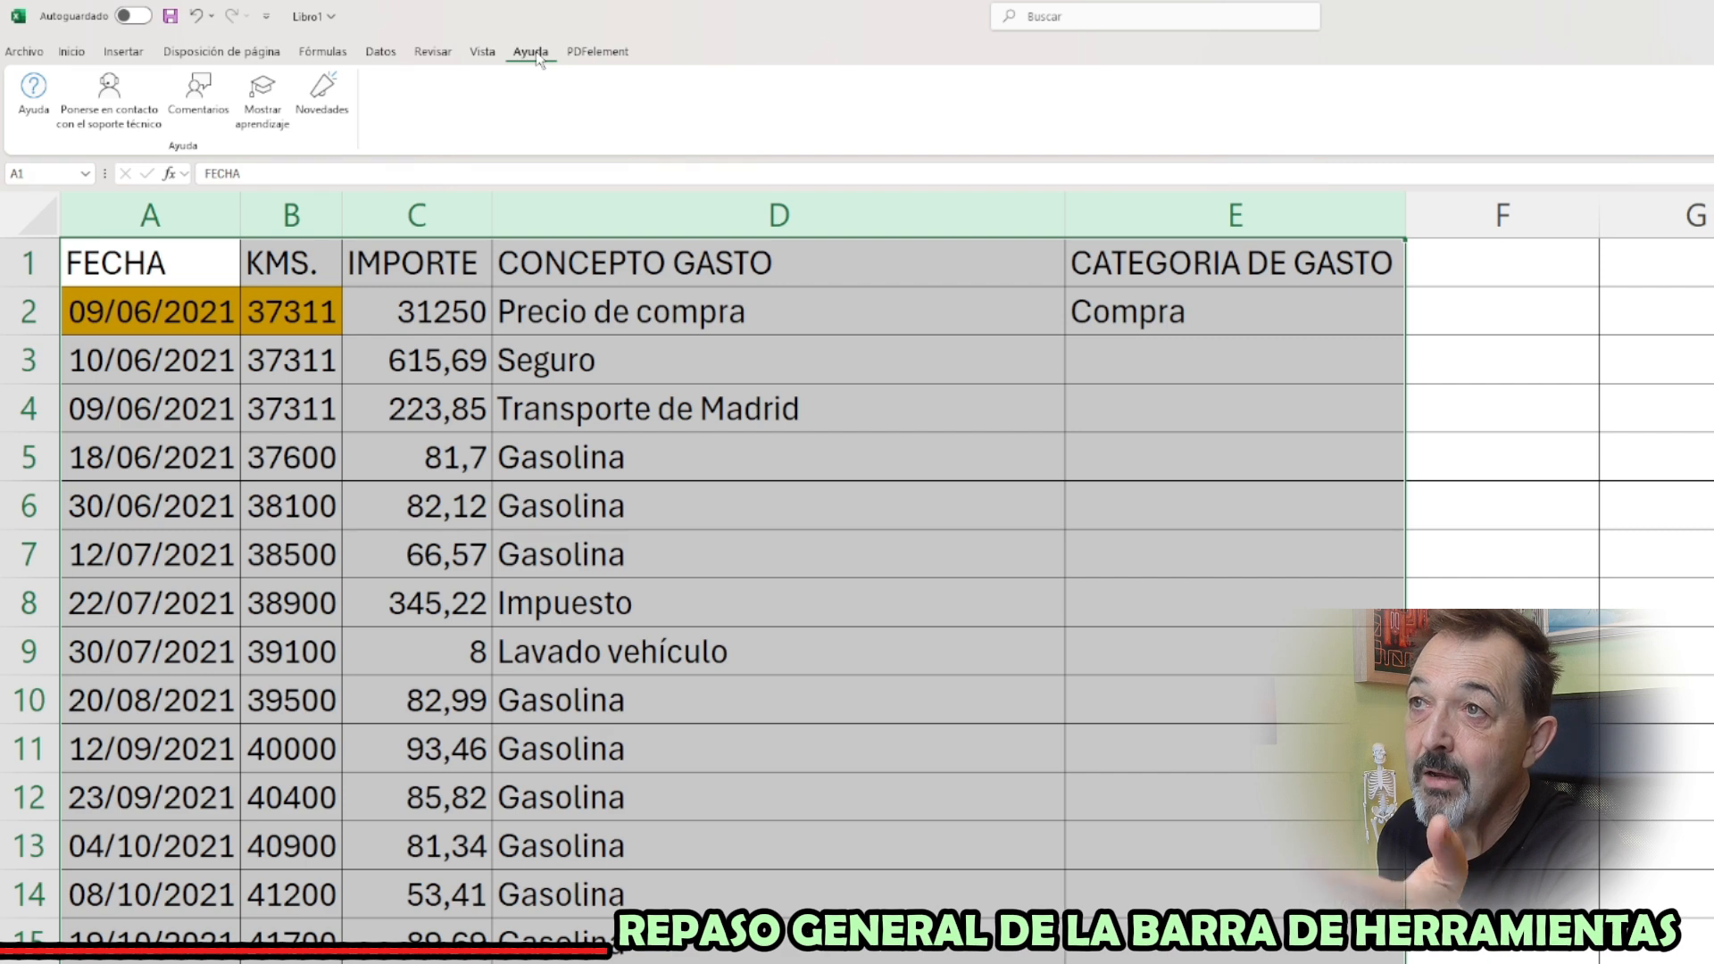
pyautogui.click(592, 55)
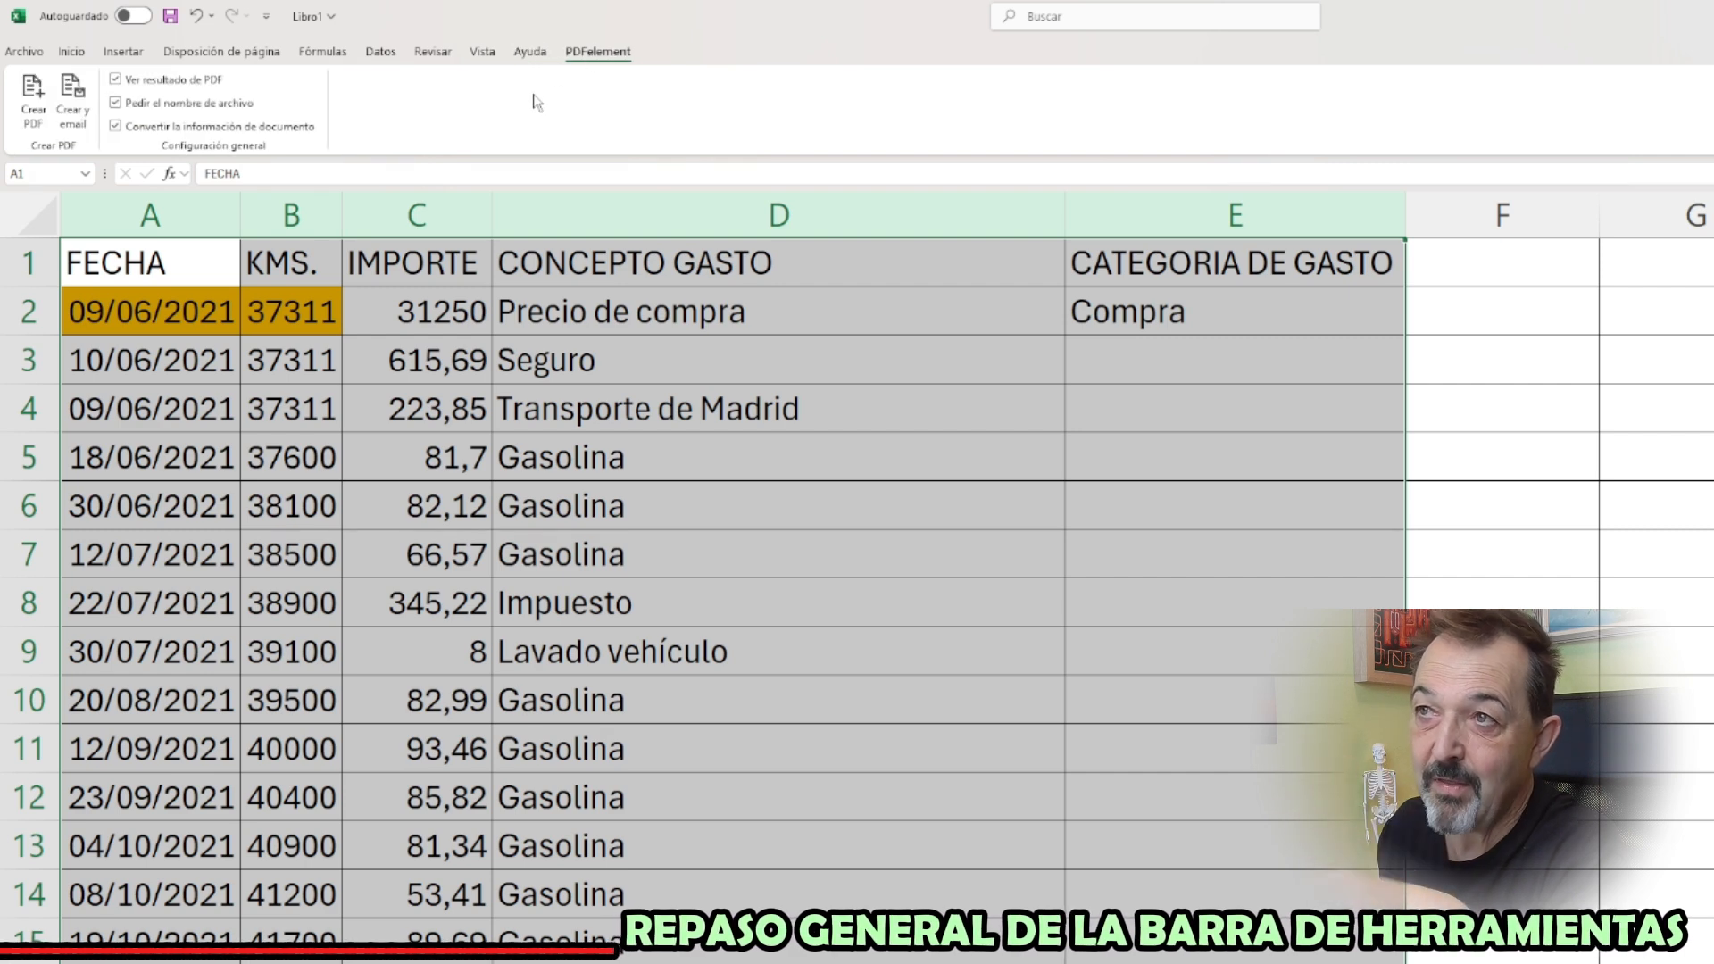
pyautogui.click(73, 53)
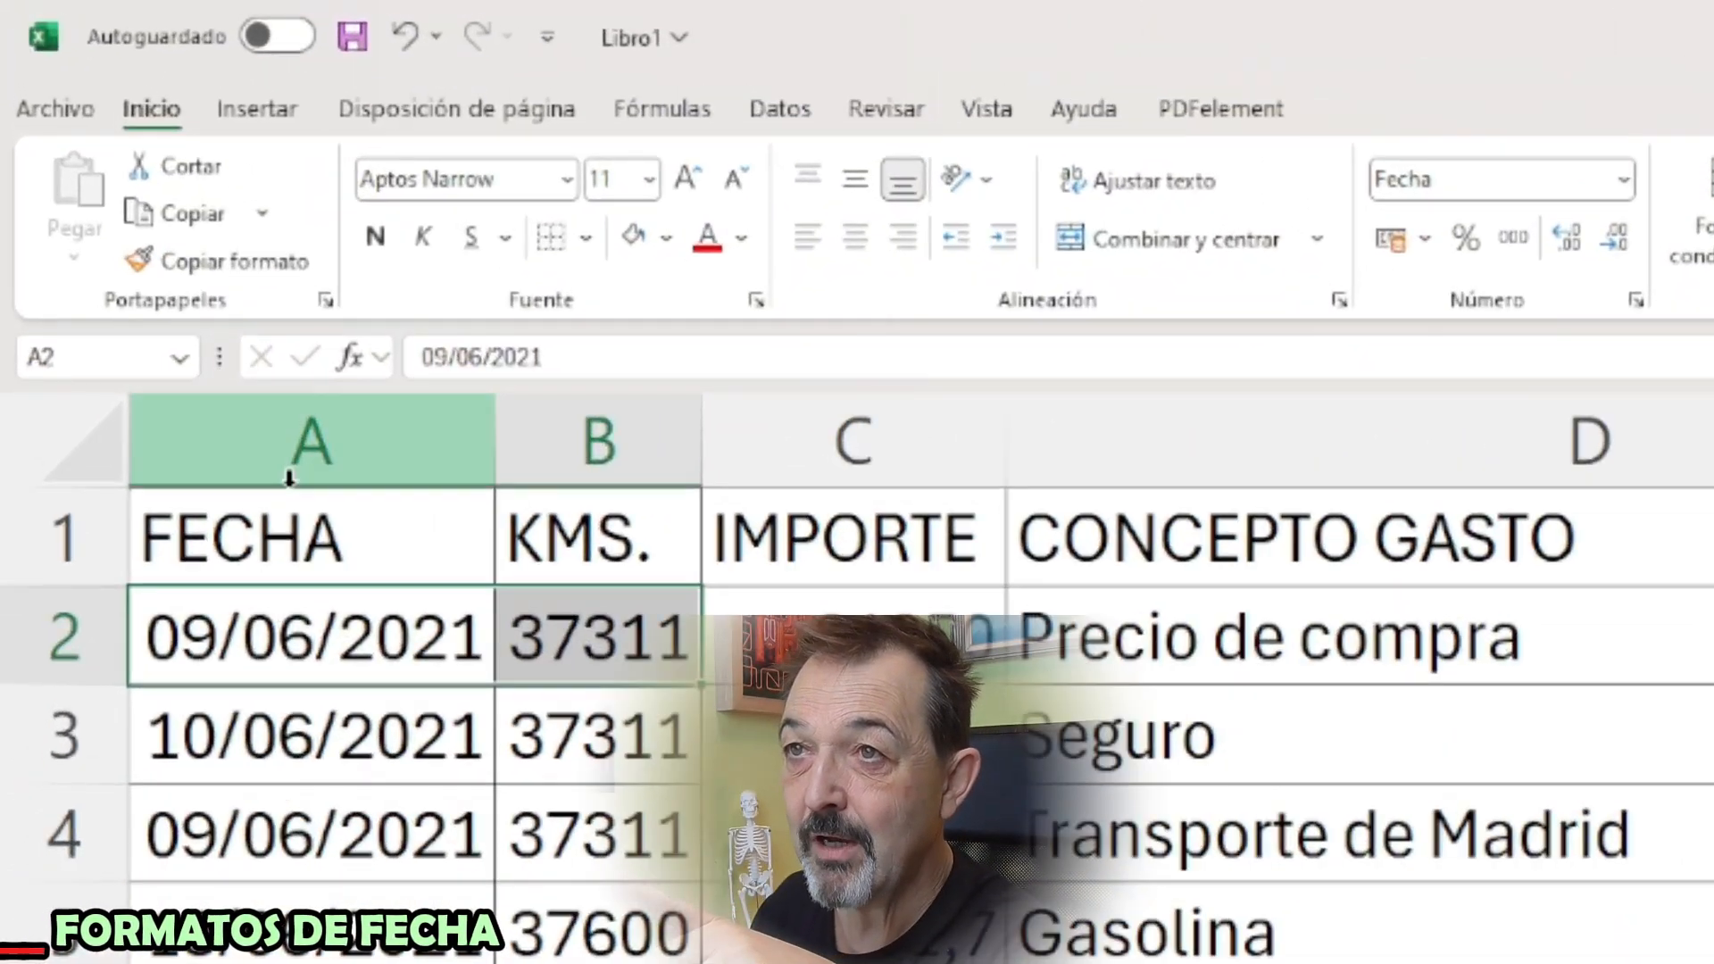
# Look over the additional number formats for the date in A2, and apply the Fecha larga format to that cell
pyautogui.click(299, 633)
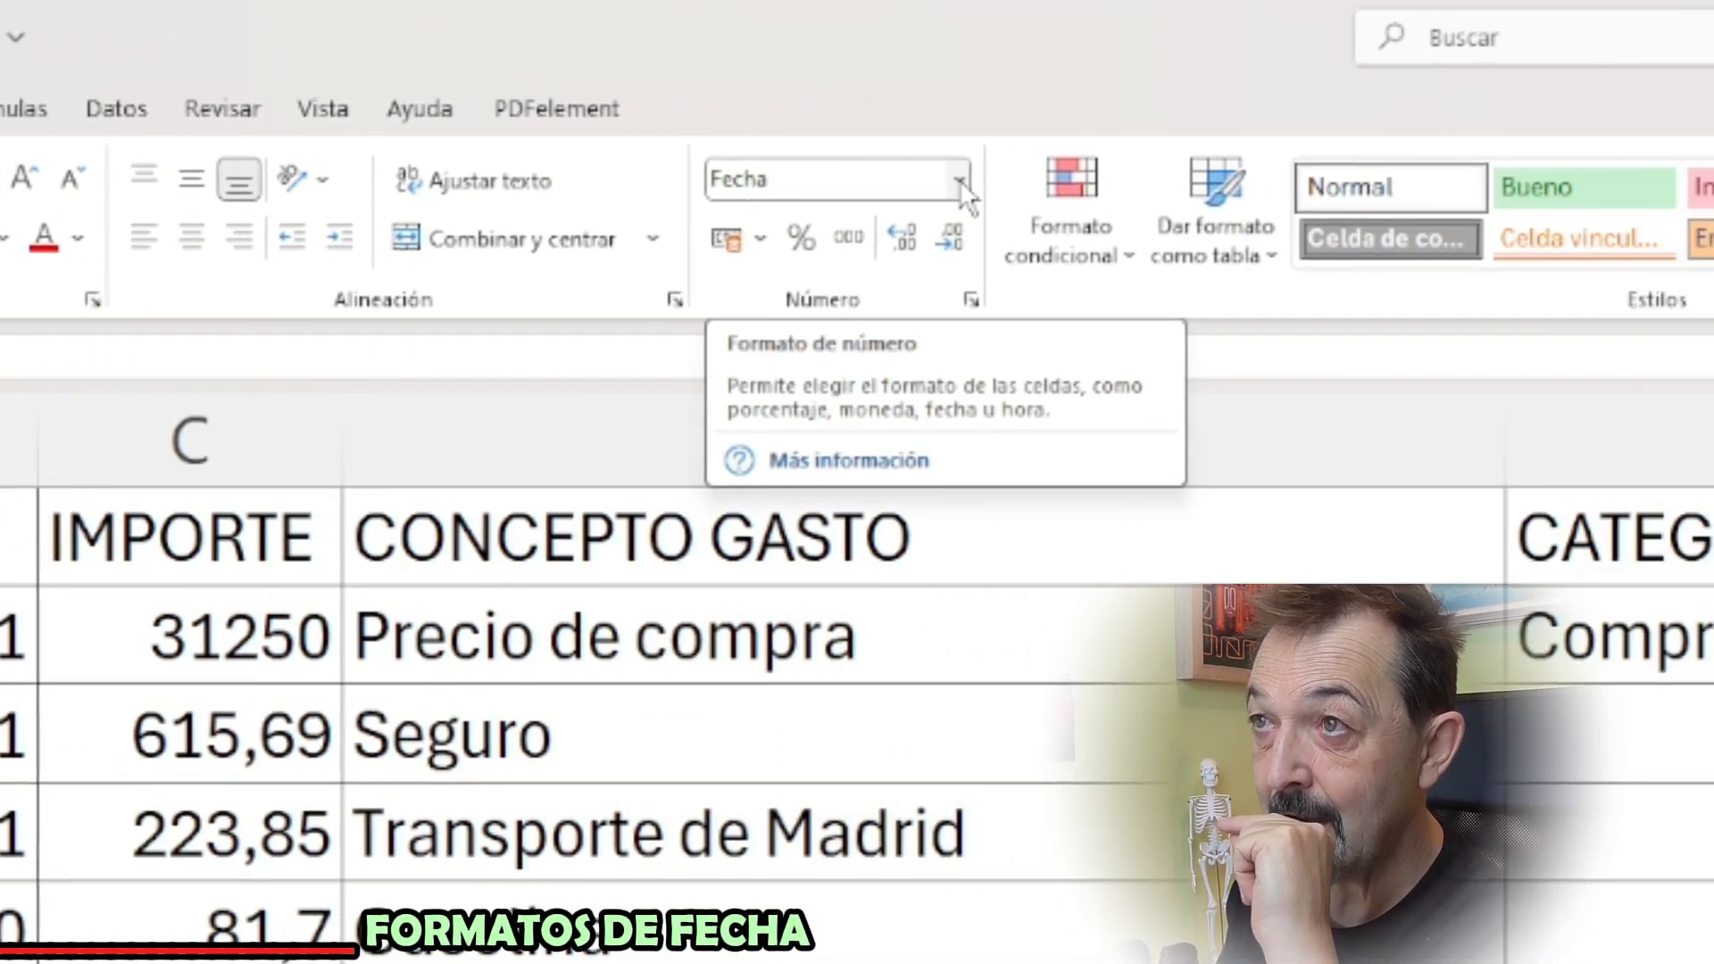
pyautogui.click(1231, 181)
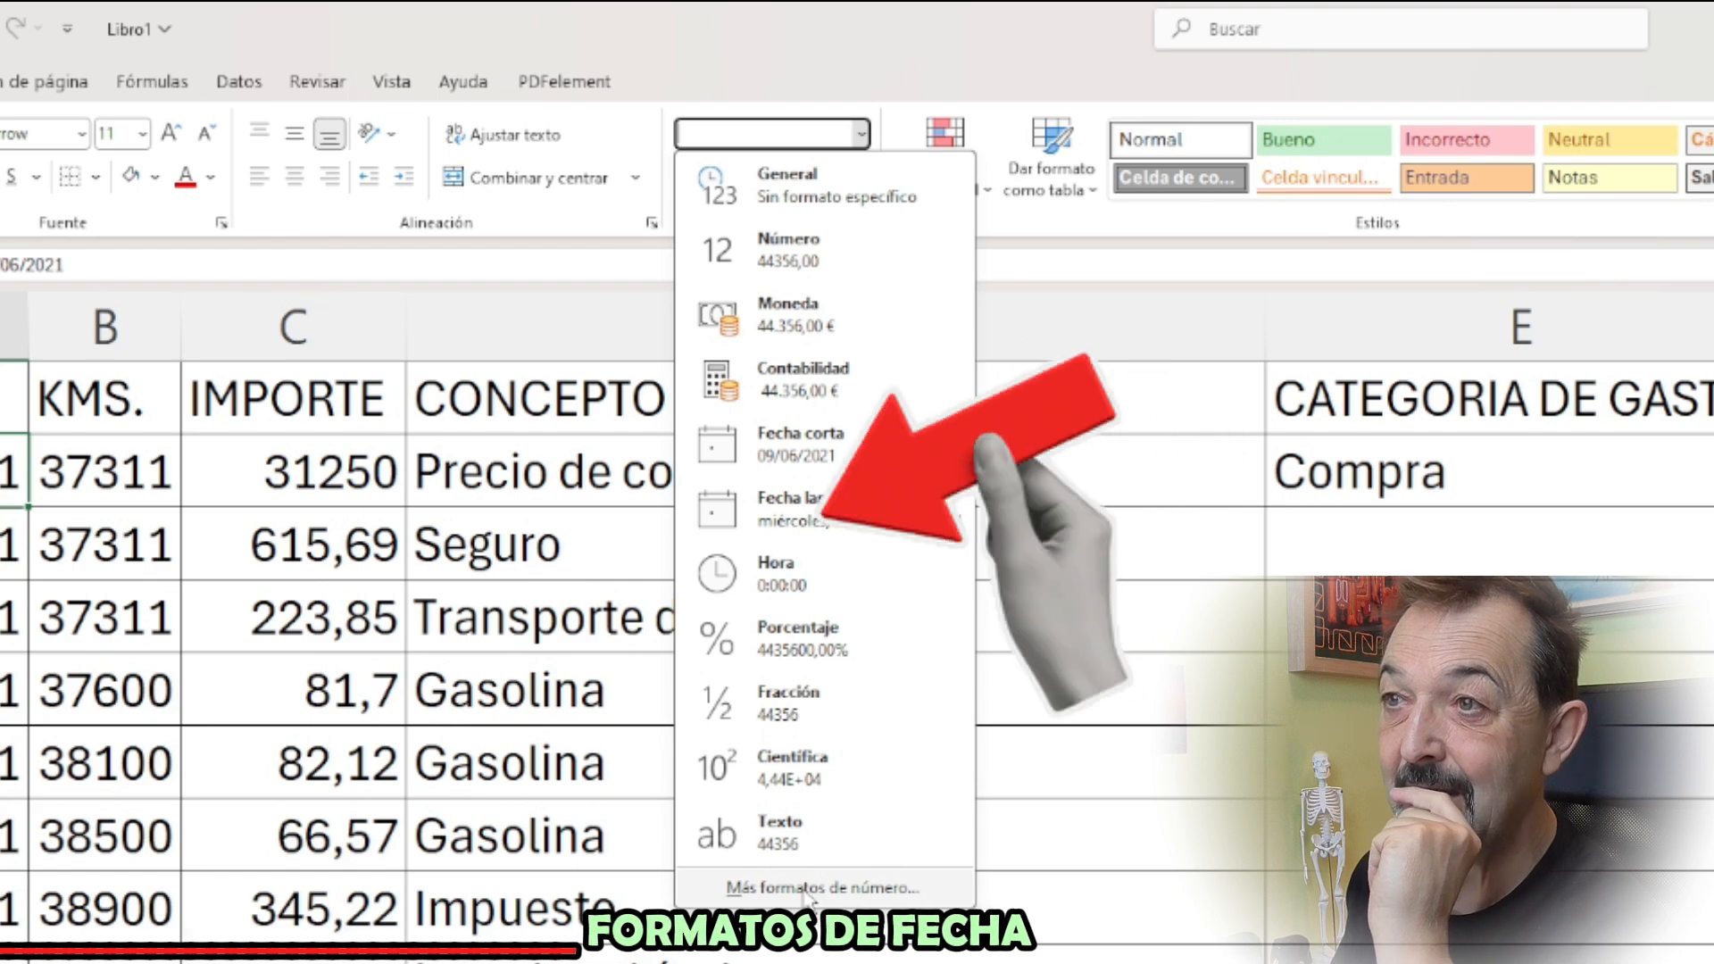
pyautogui.click(808, 891)
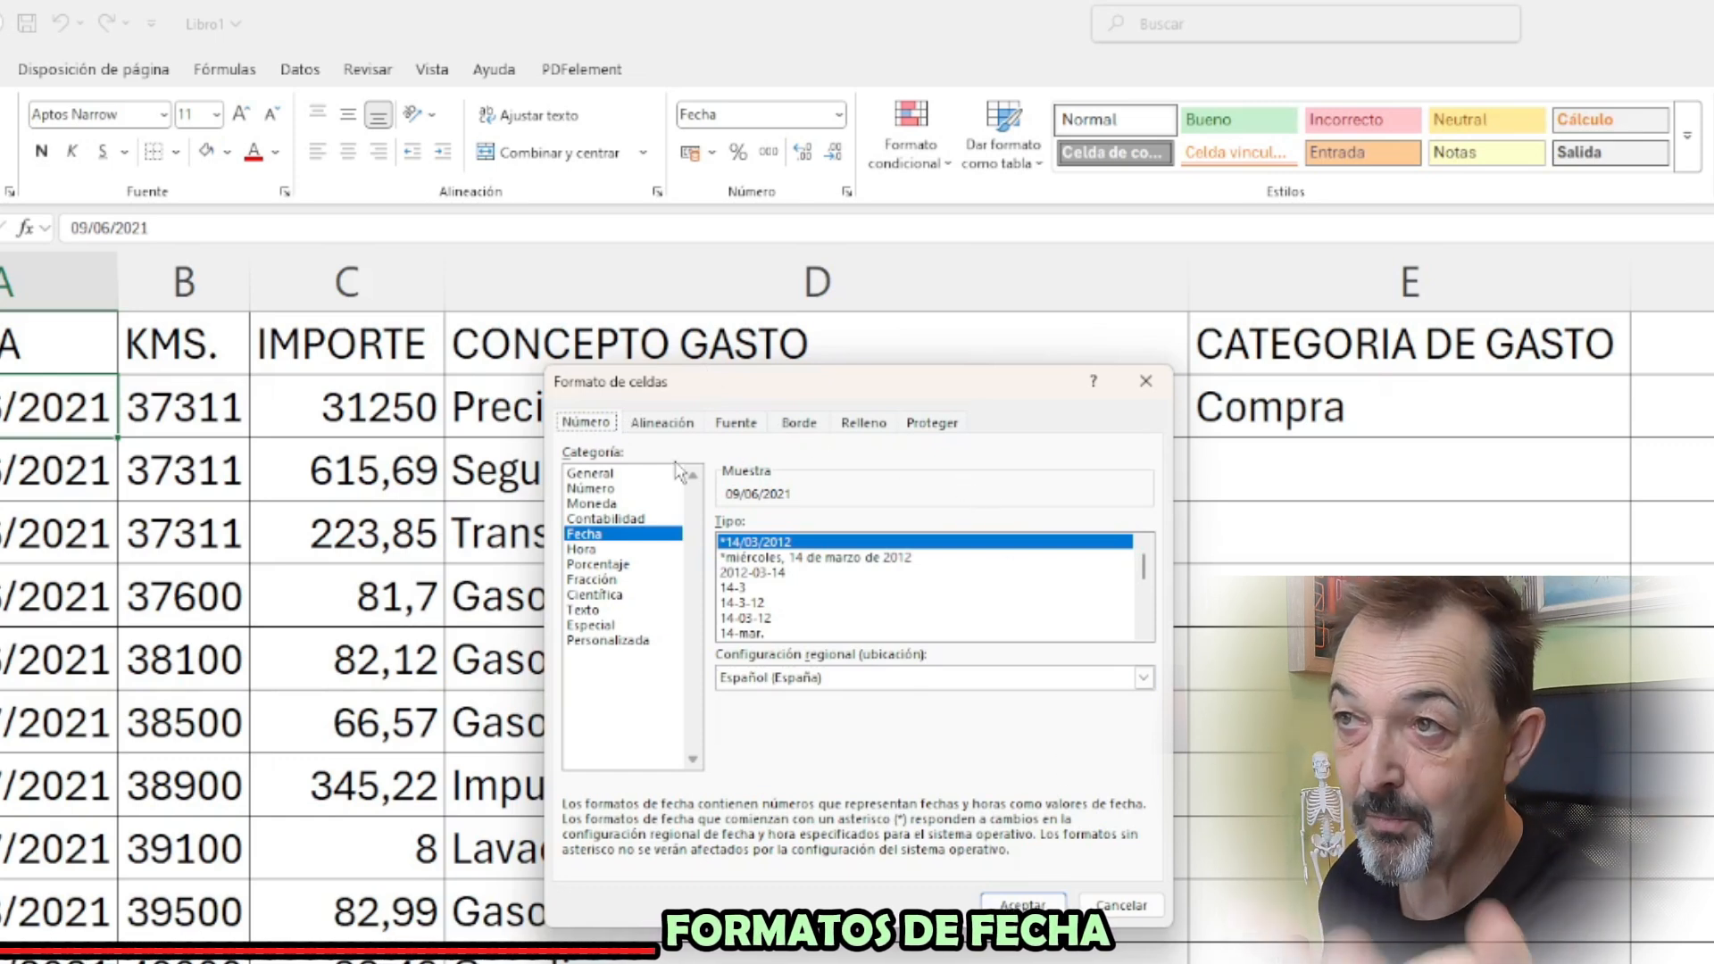
pyautogui.press('Escape')
pyautogui.click(839, 114)
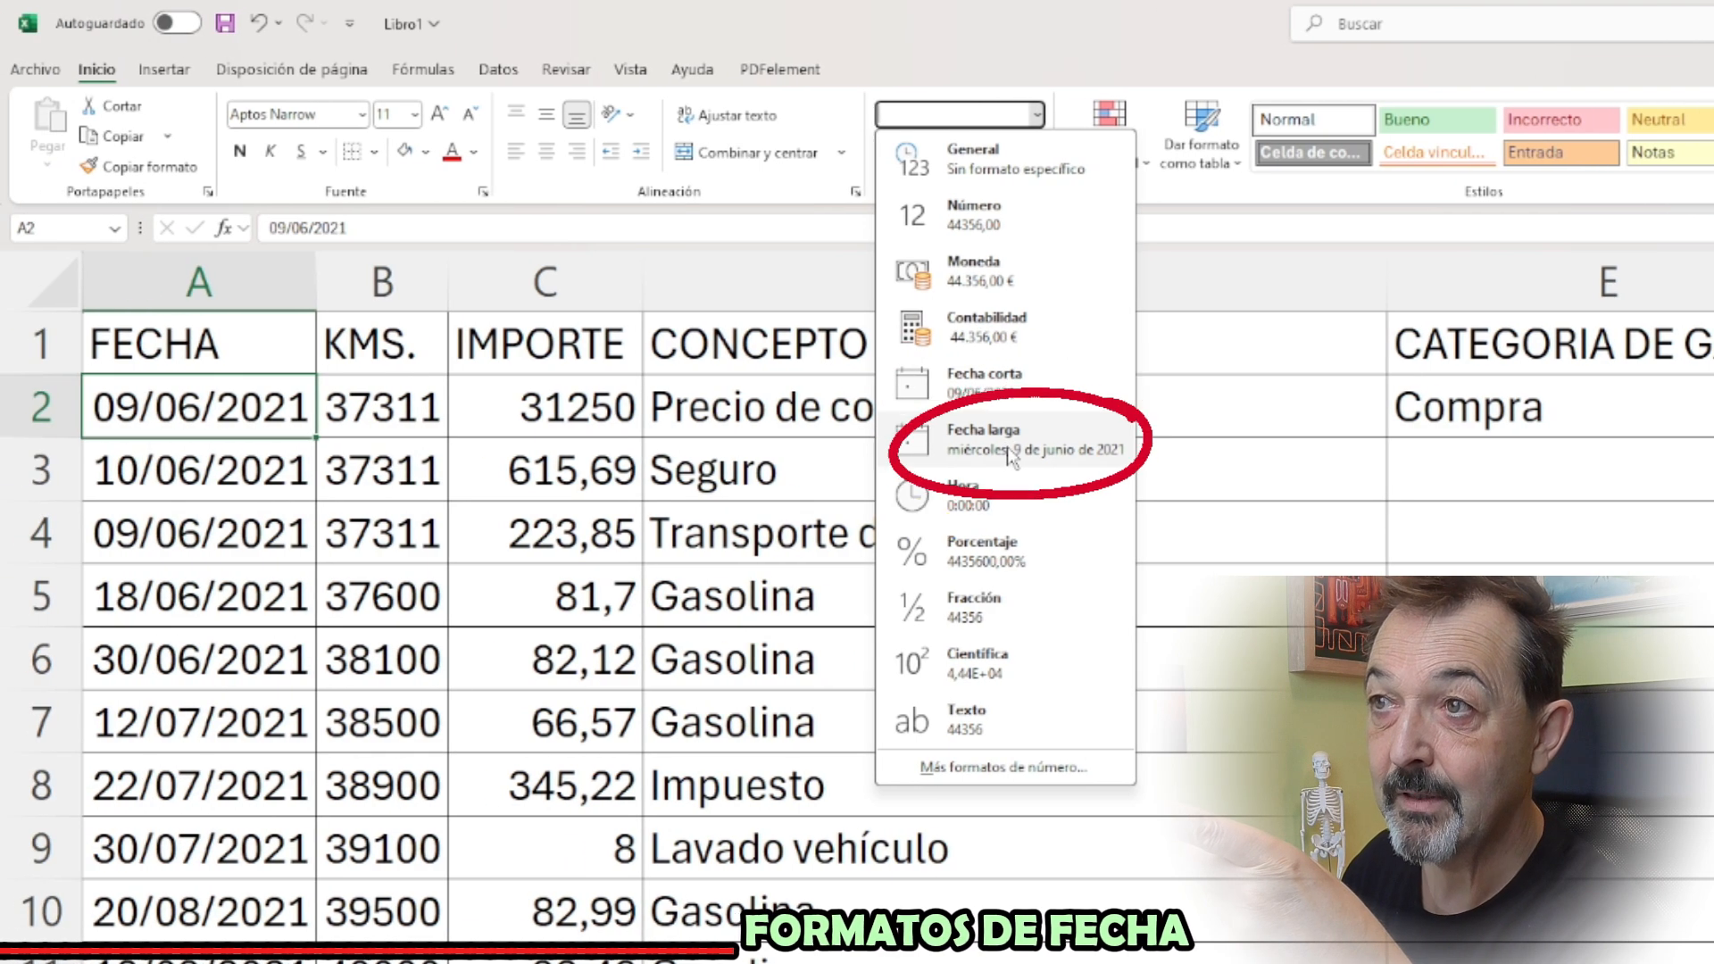
pyautogui.click(947, 450)
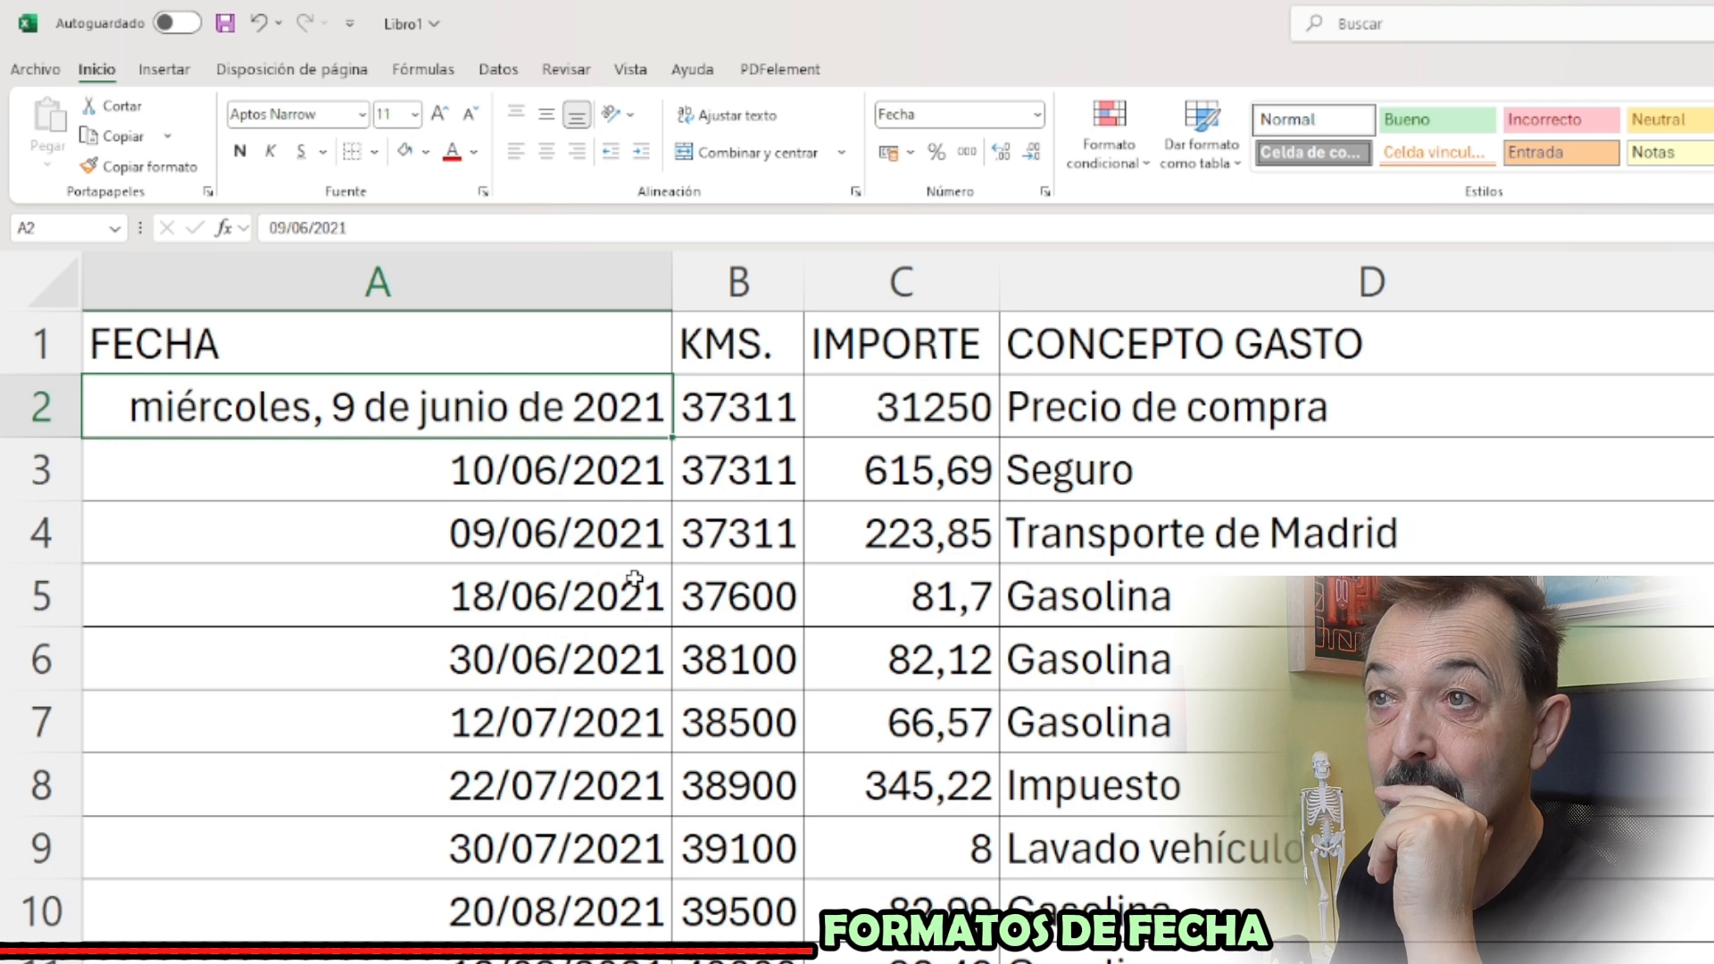
# Apply the 14-mar.-12 date type to the date in A3 from the additional number formats
pyautogui.click(568, 482)
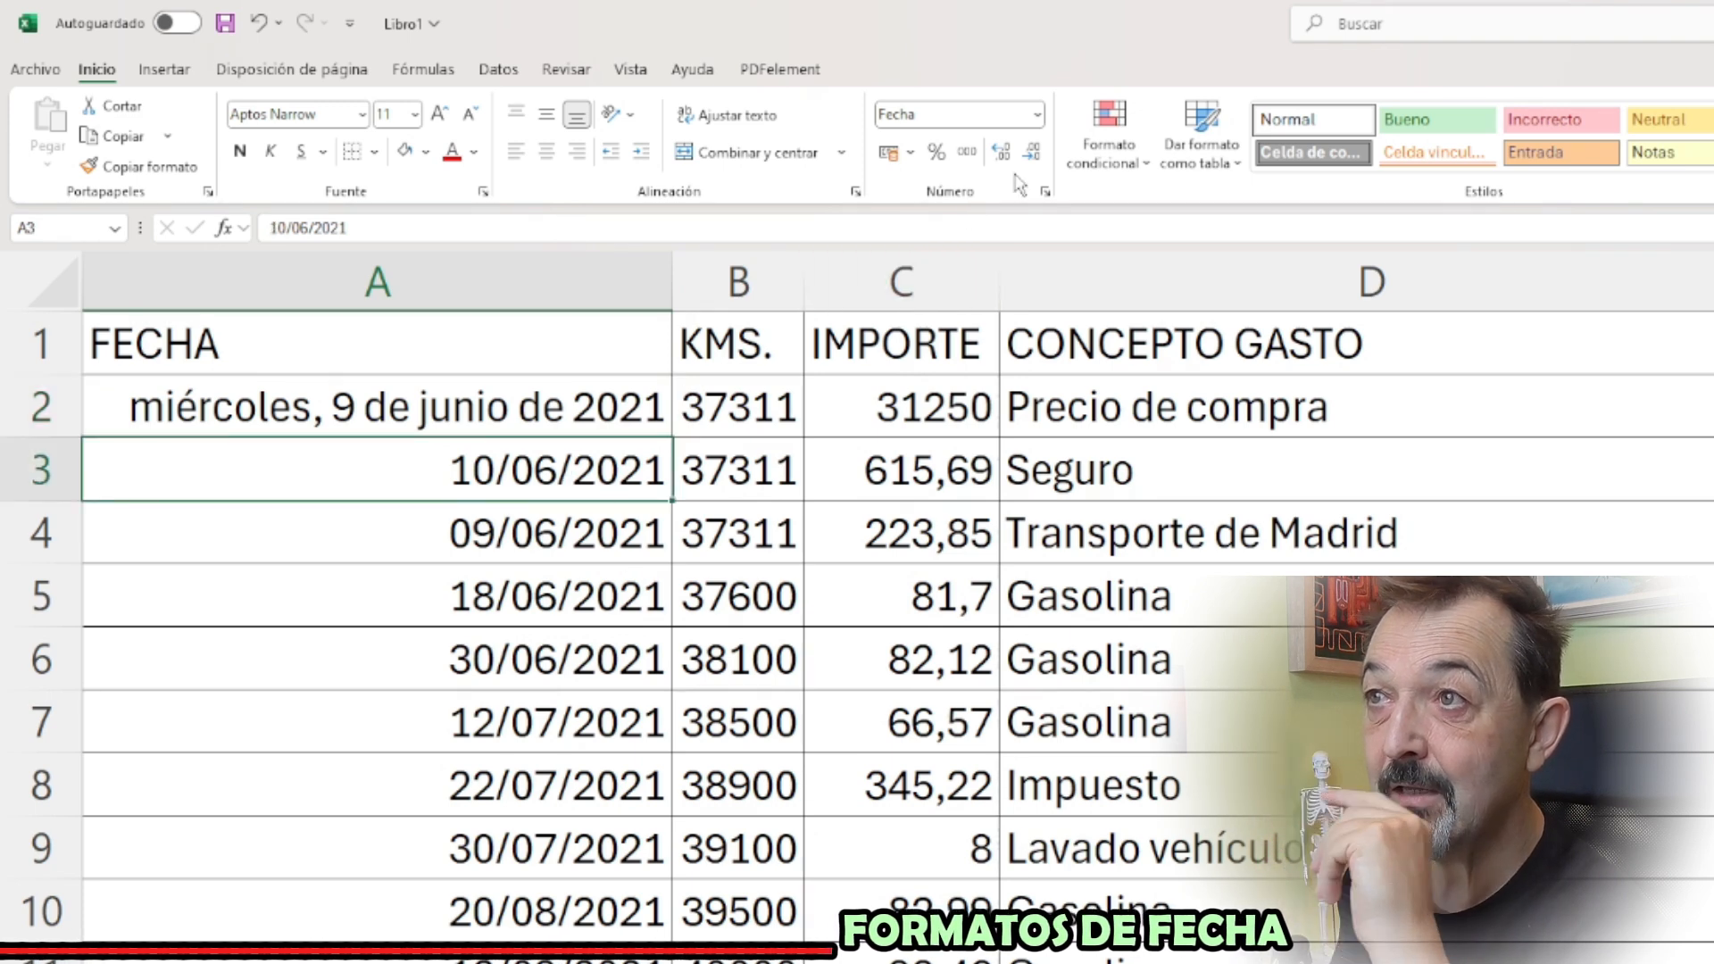
pyautogui.click(1038, 115)
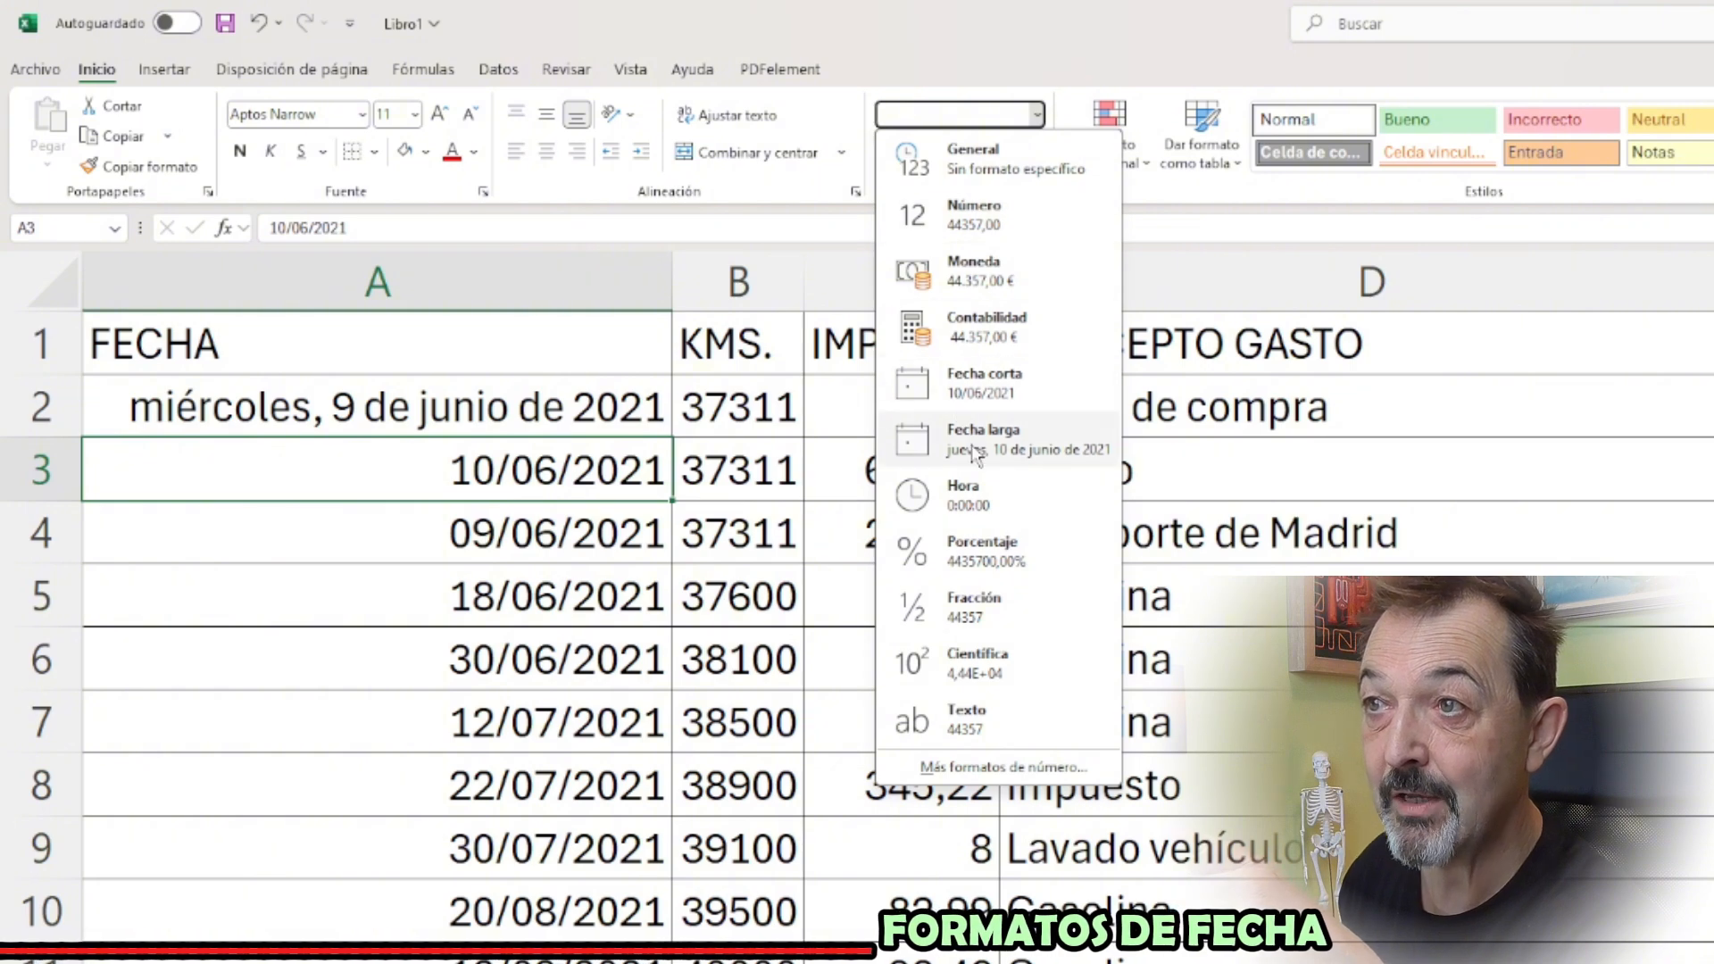
pyautogui.click(991, 767)
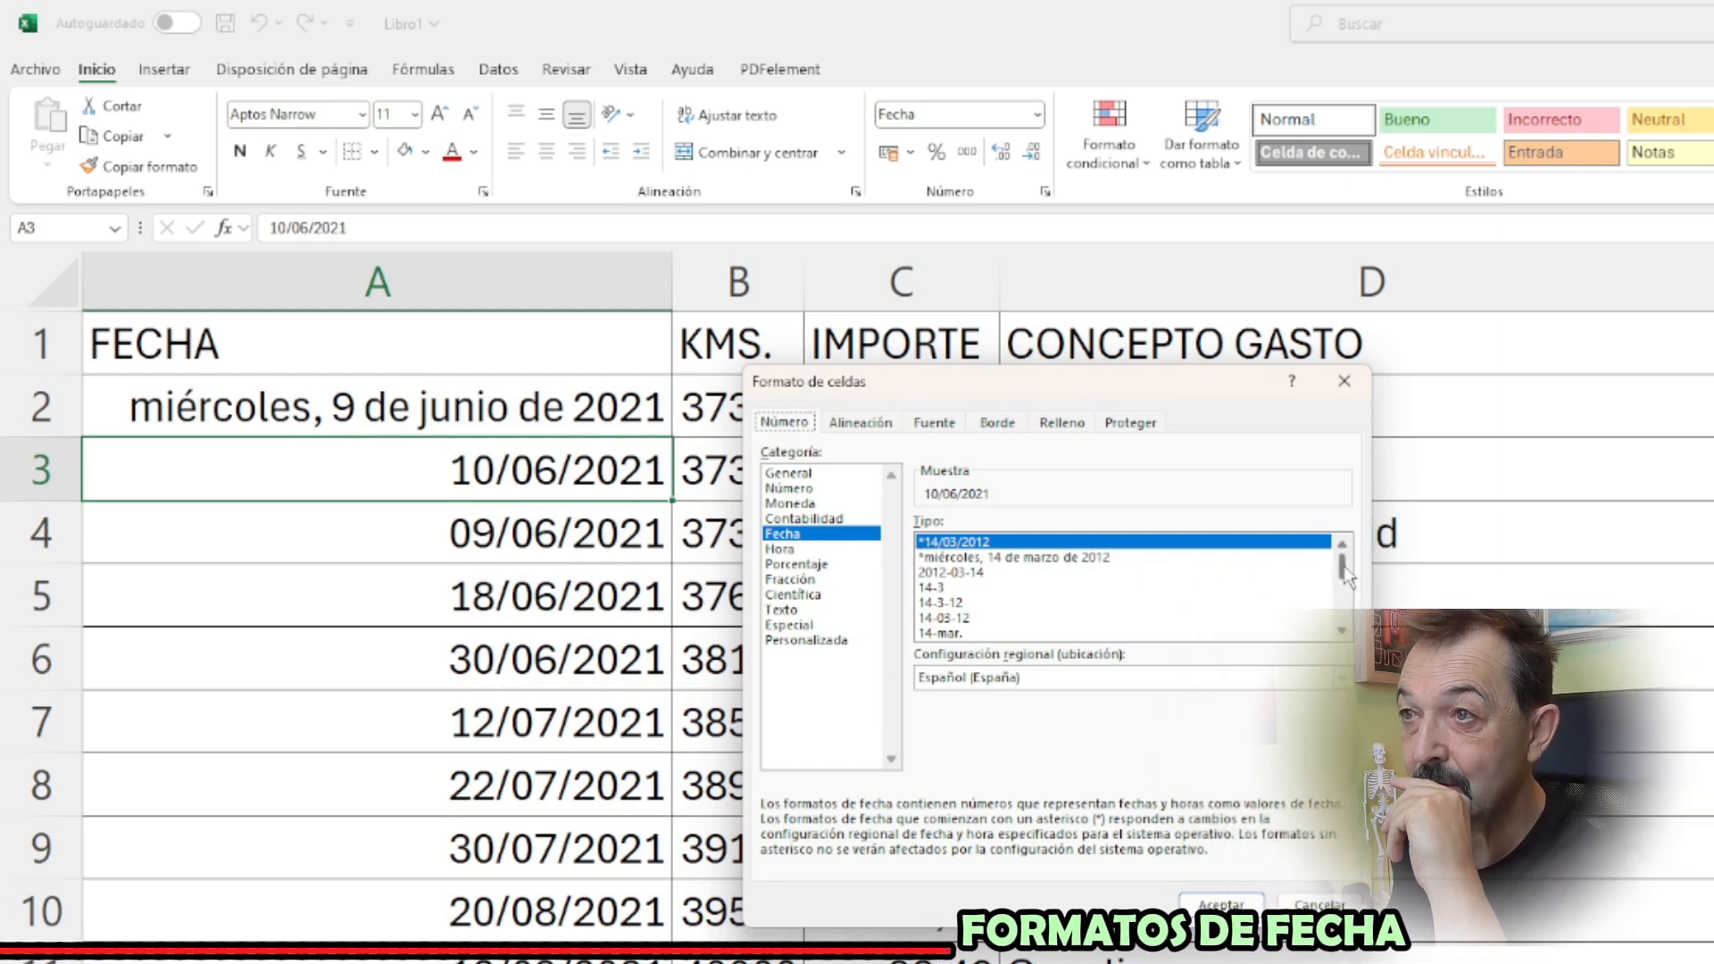
pyautogui.moveTo(1343, 566); pyautogui.dragTo(1339, 581)
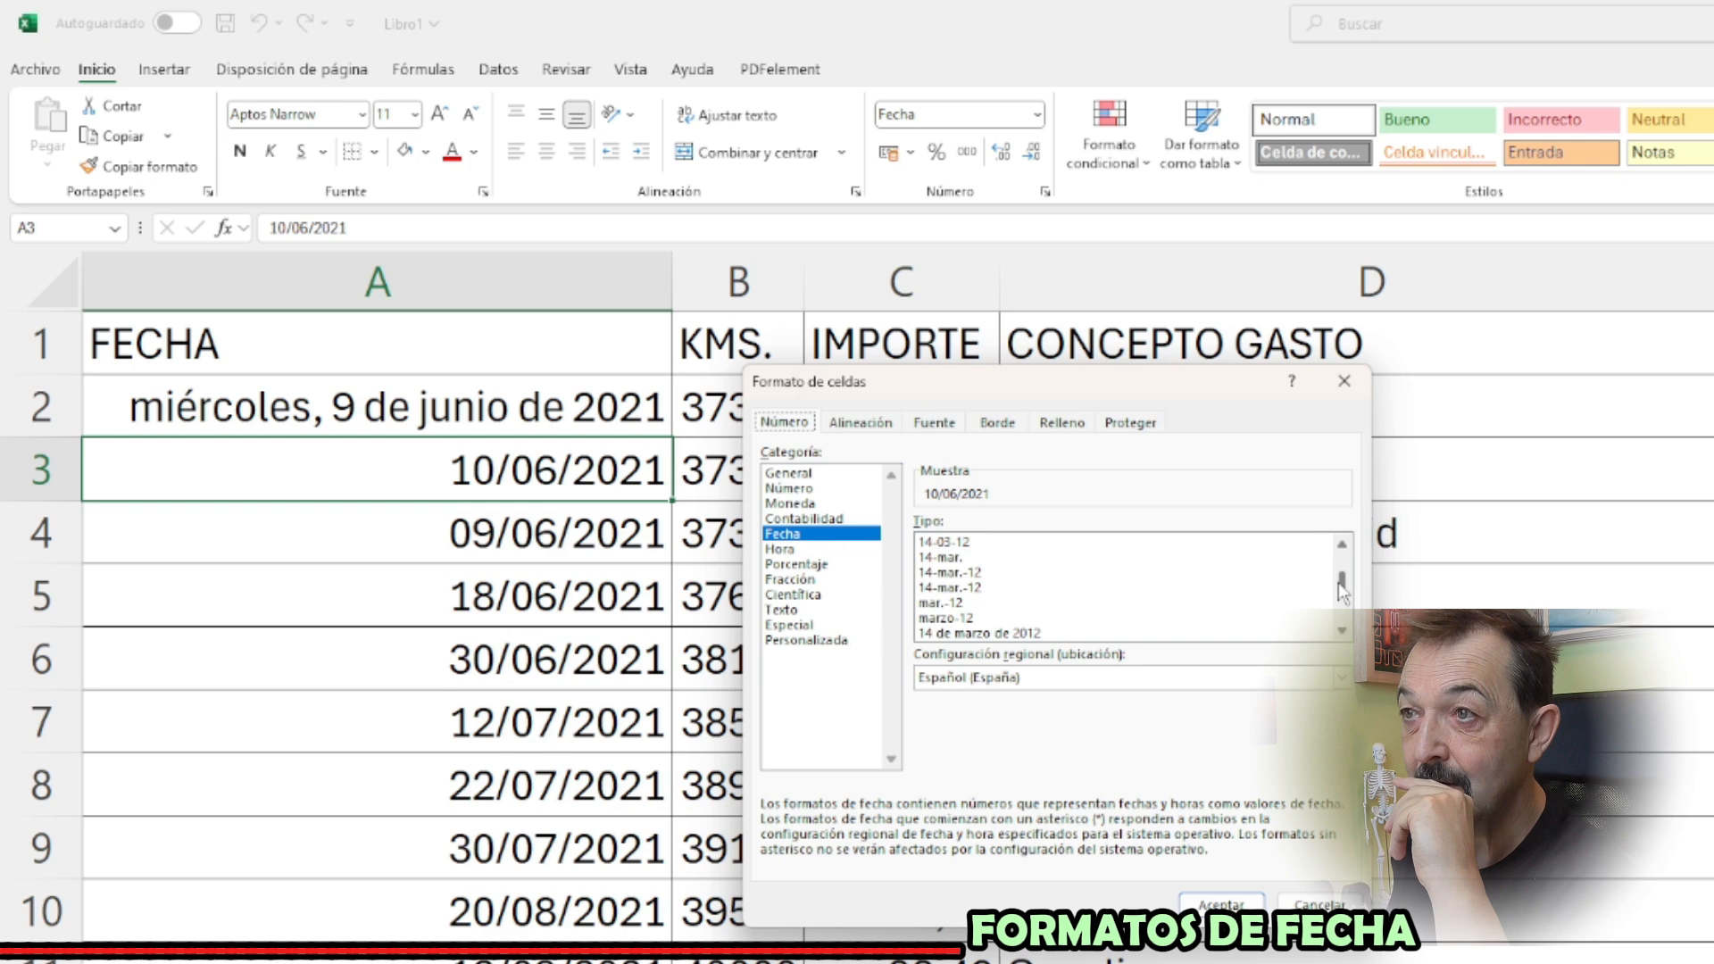
pyautogui.click(970, 573)
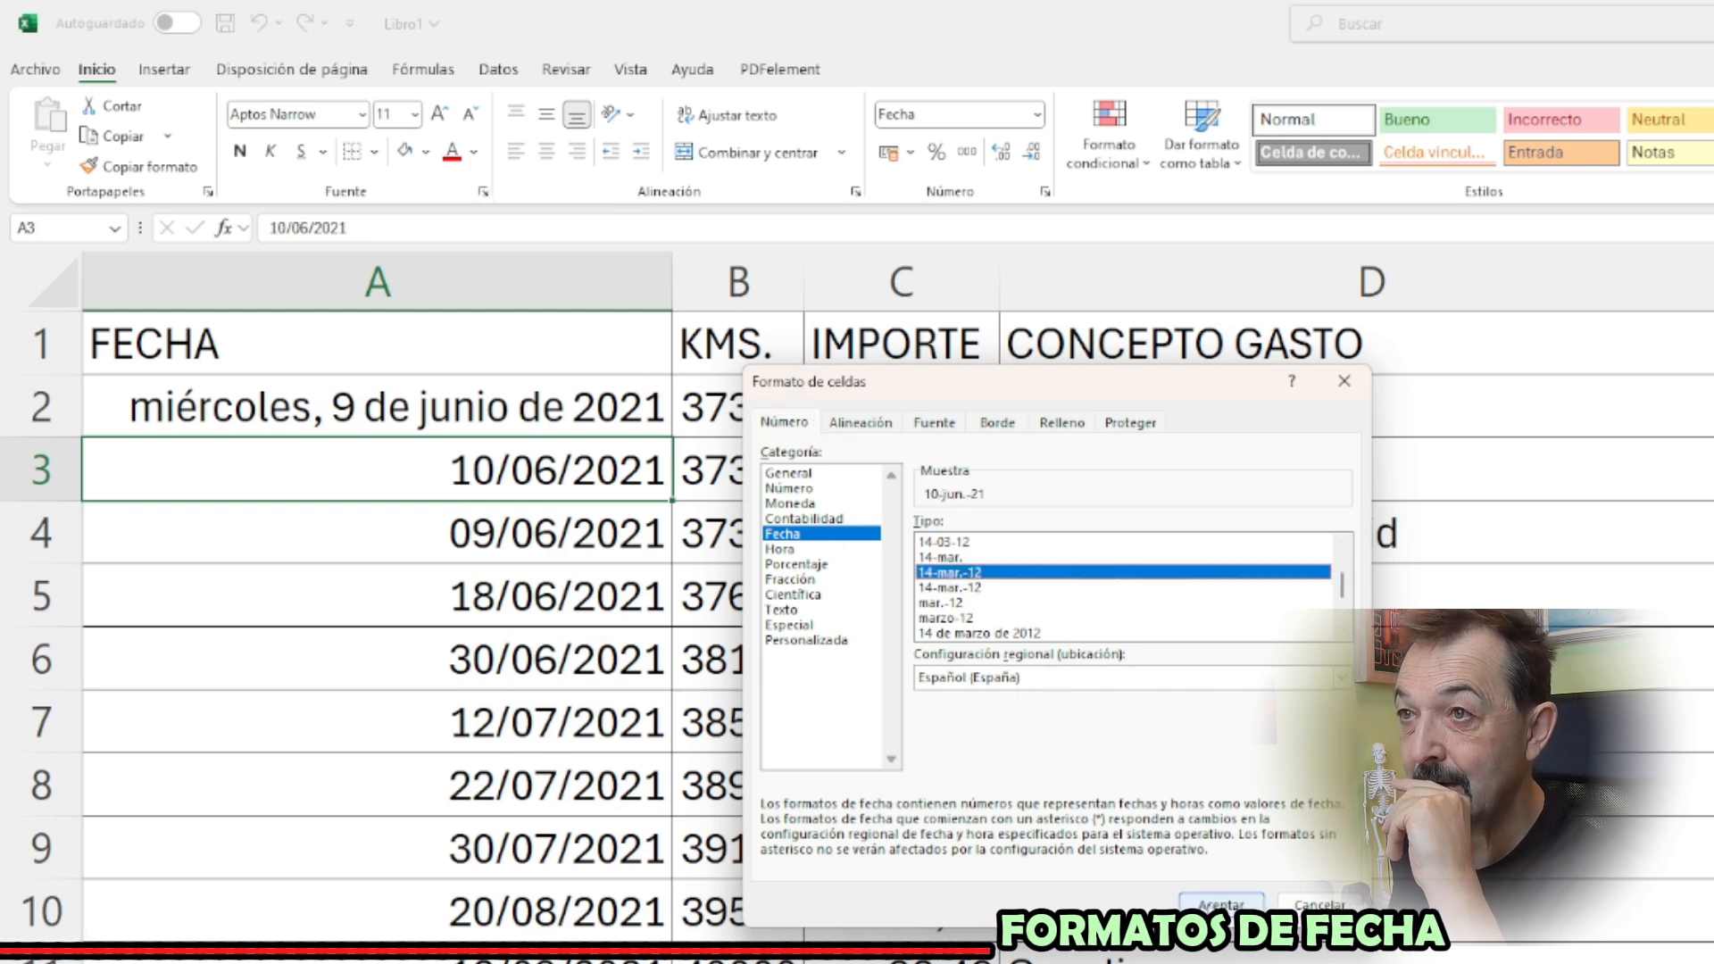
pyautogui.press('Return')
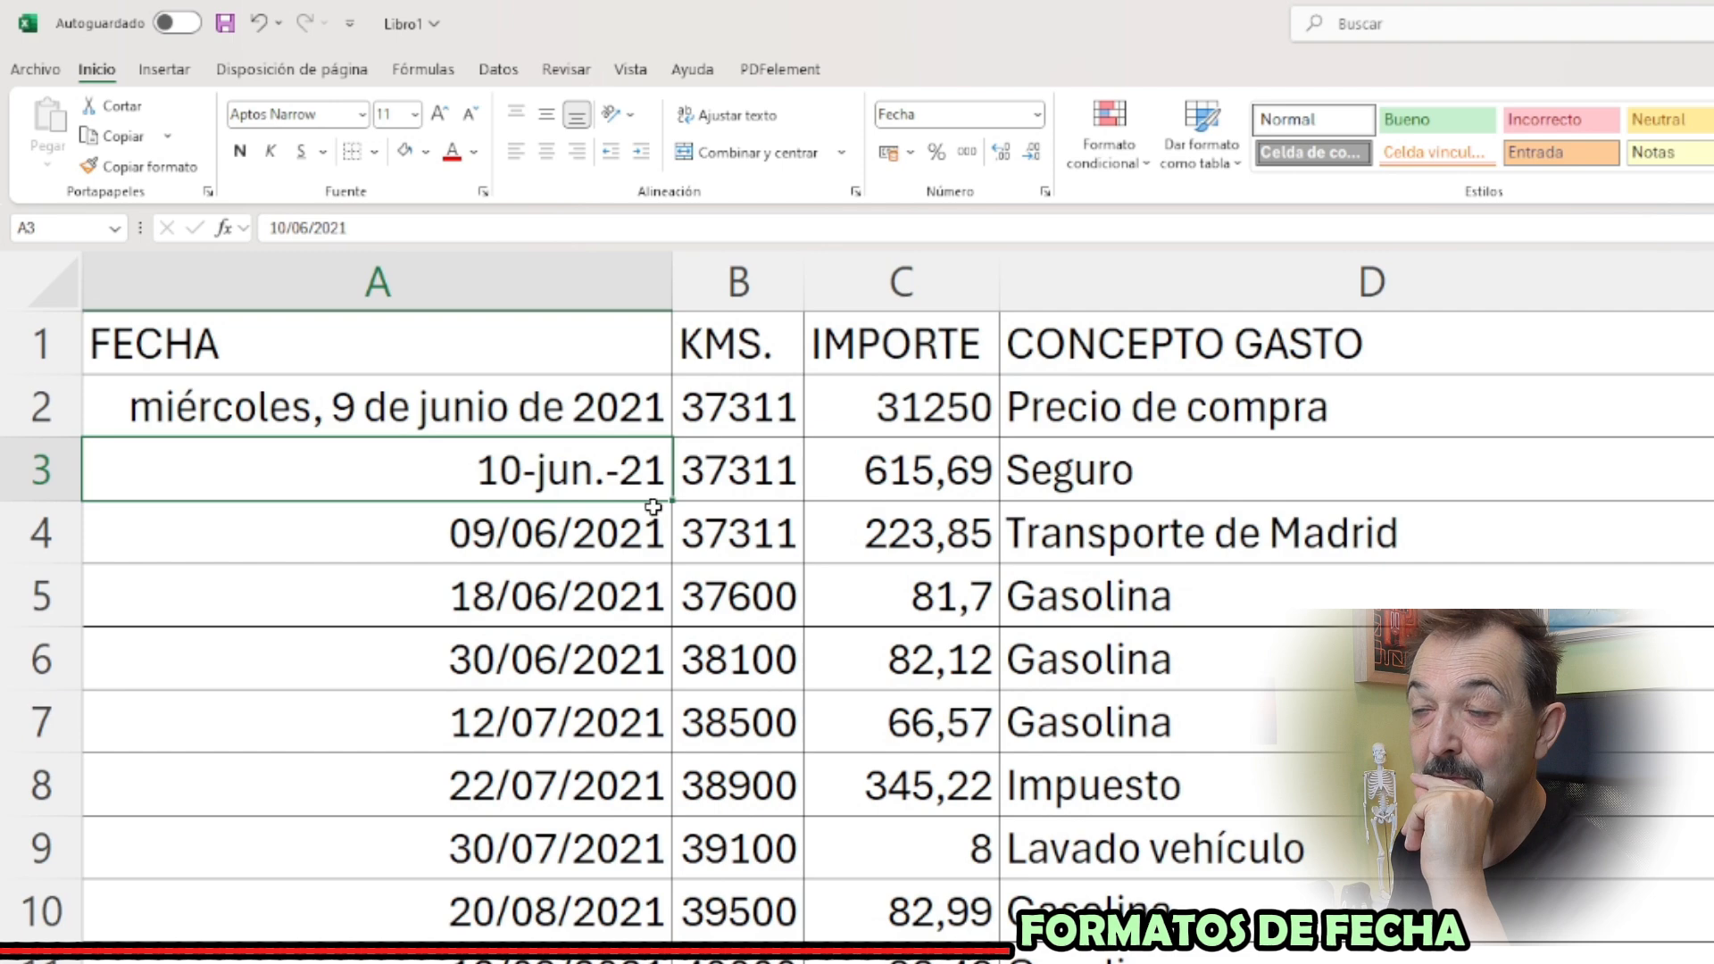
# Change the date type of A3 to mar.-12, which shows only month and year
pyautogui.click(1036, 118)
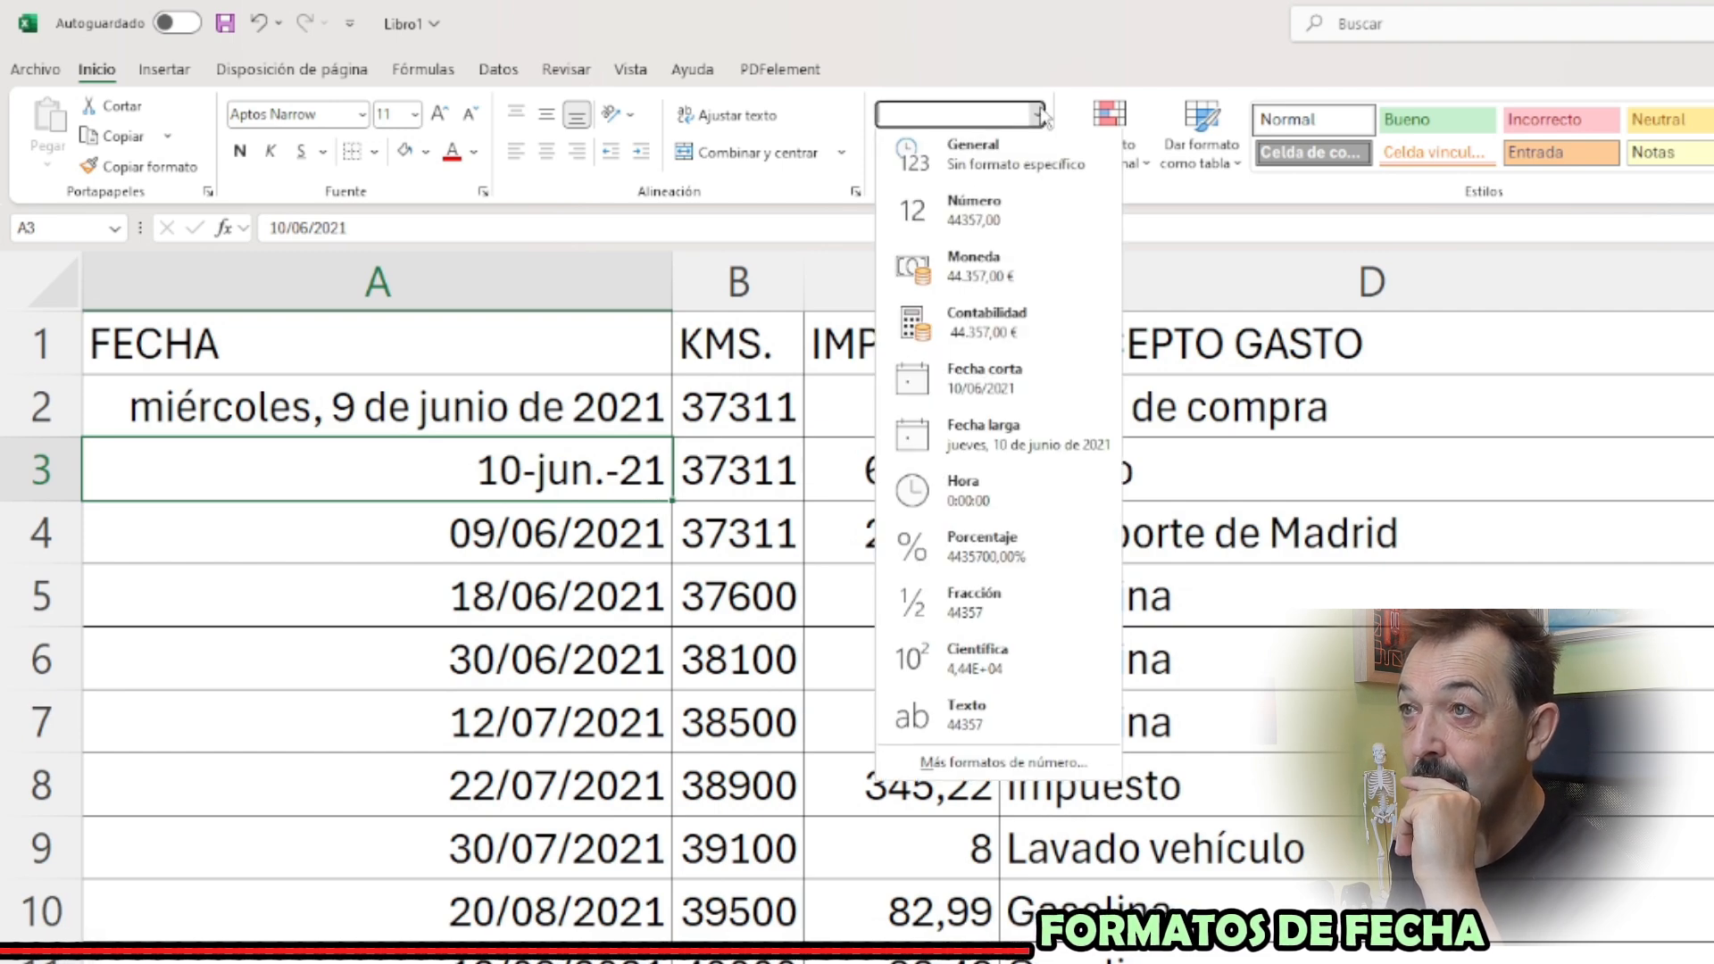
pyautogui.click(998, 778)
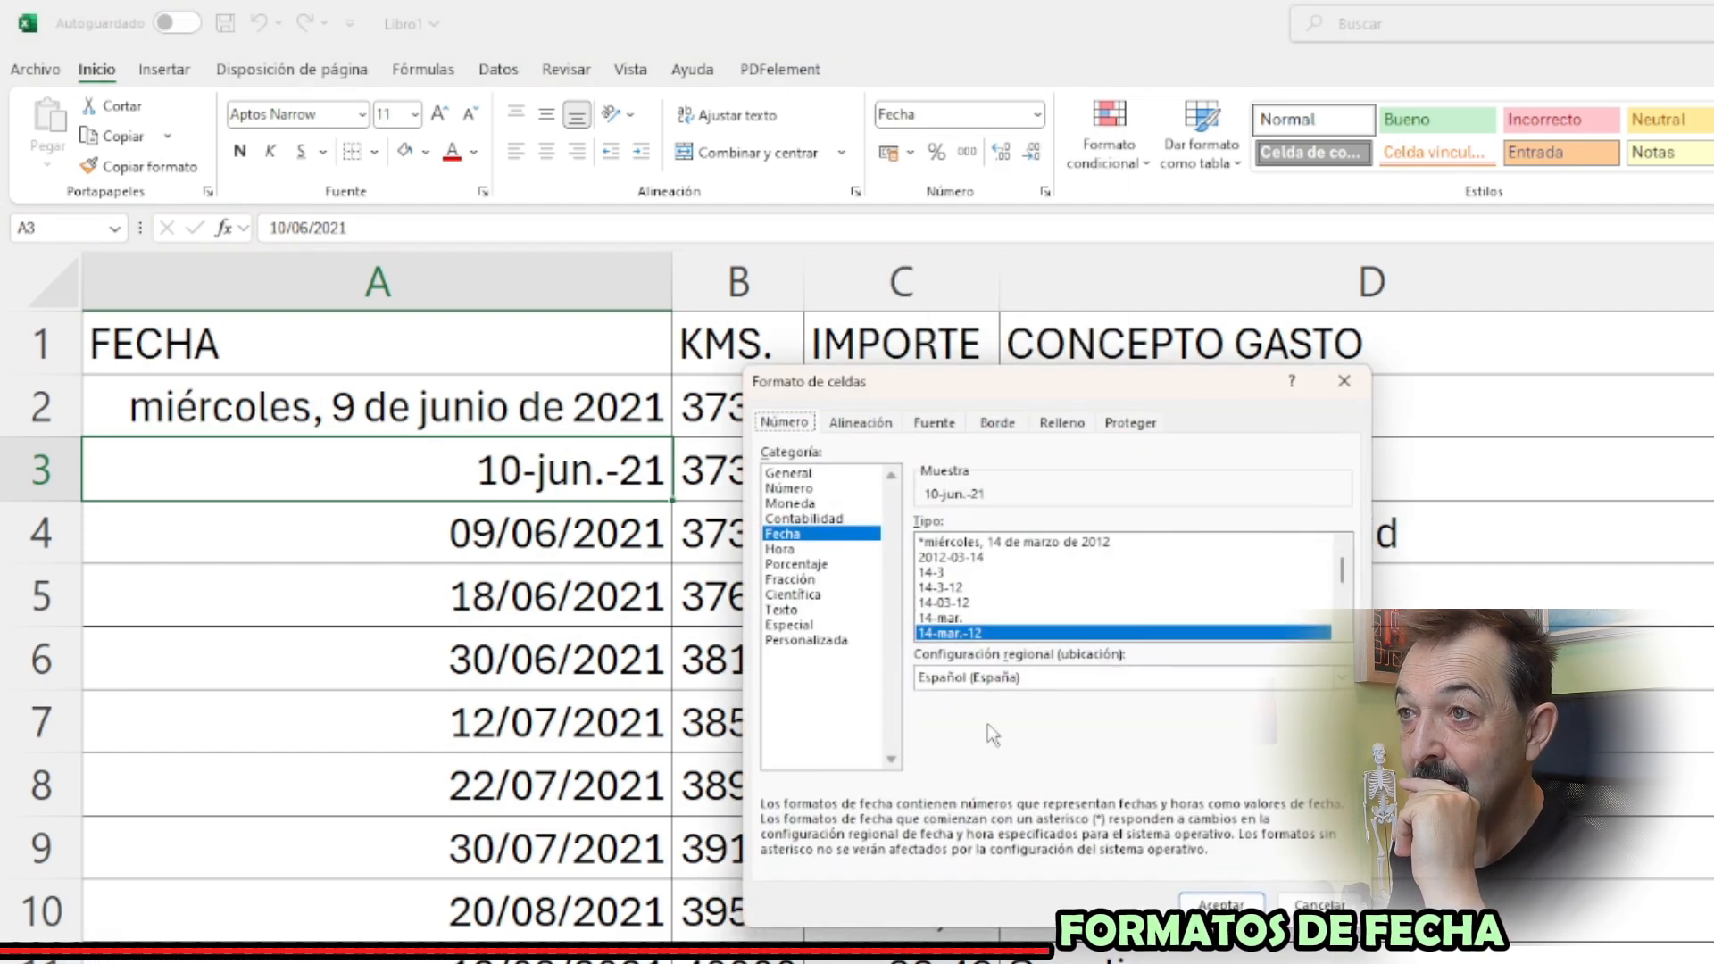
pyautogui.scroll(-5, 1345, 636)
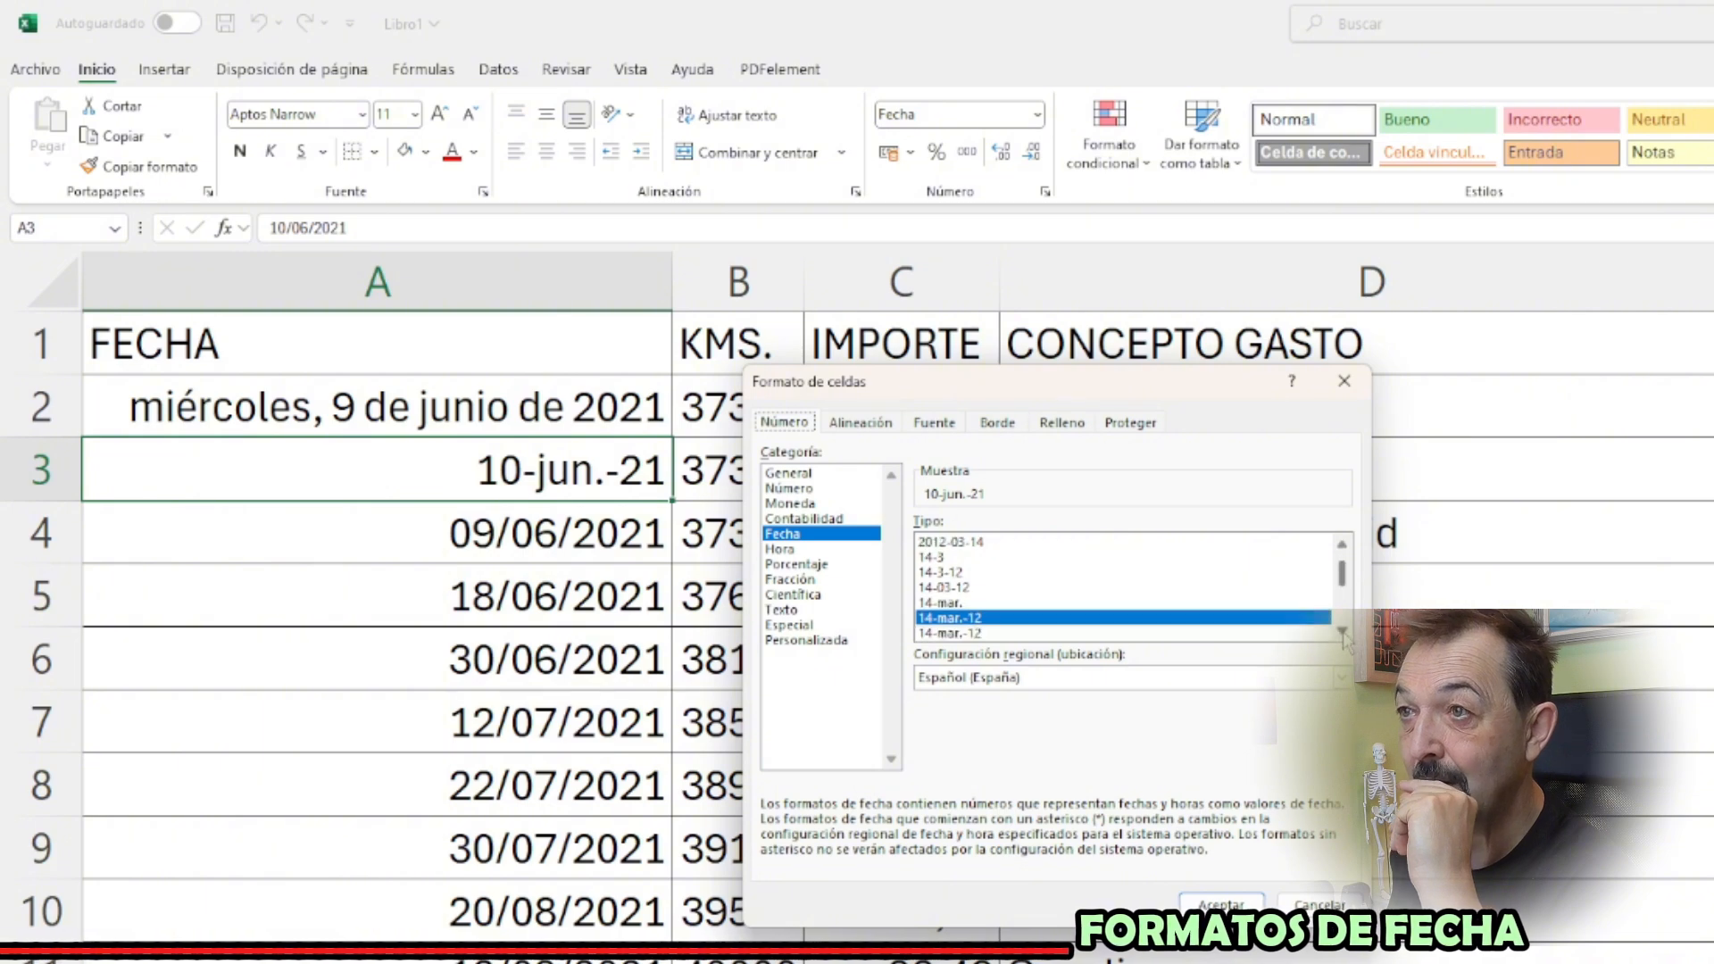
pyautogui.click(947, 588)
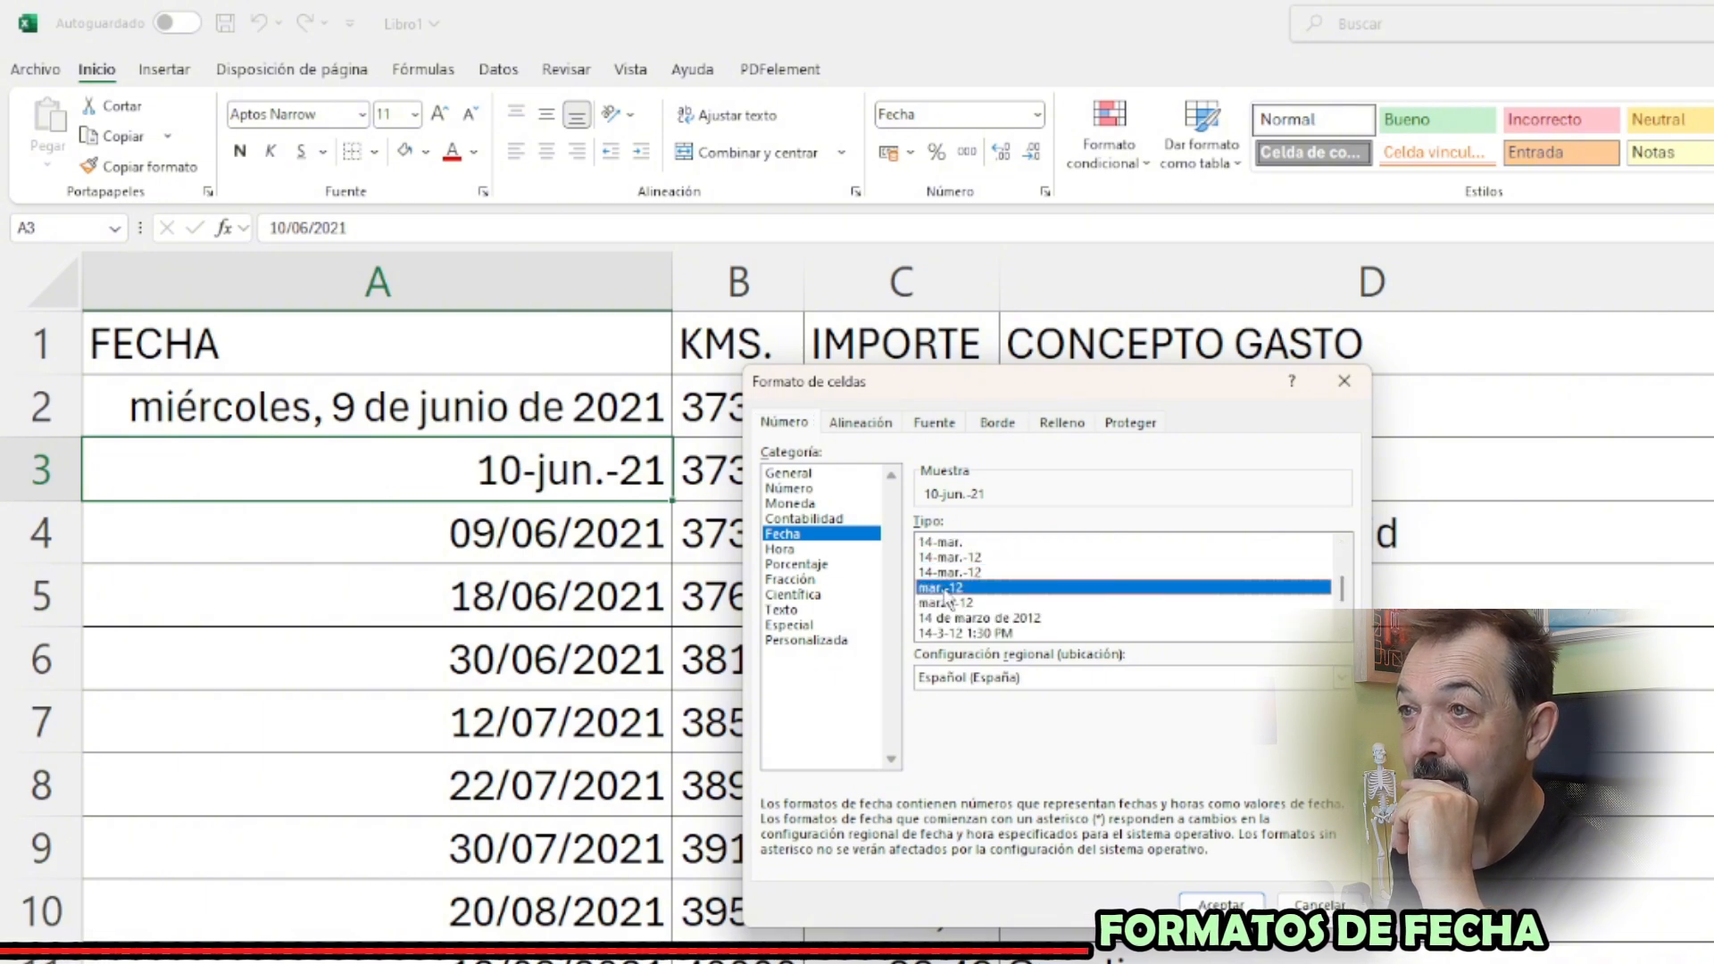
pyautogui.press('Return')
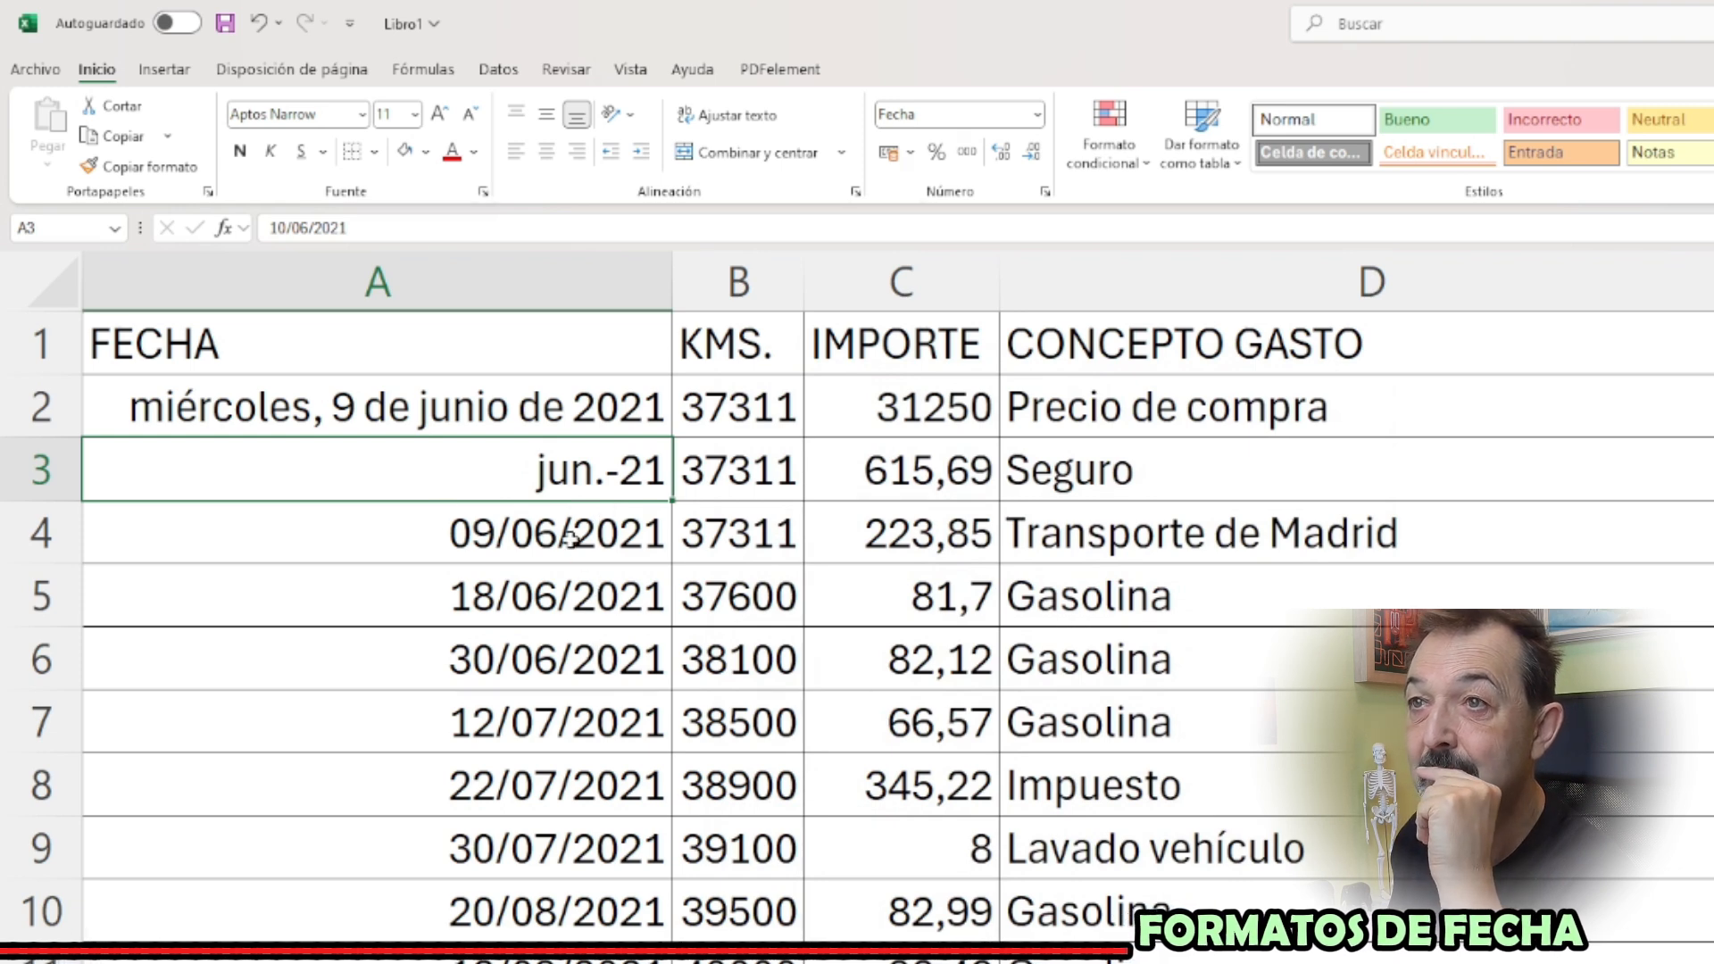
# Copy the date format of A4 onto A2 and A3, and autofit the FECHA column
pyautogui.click(518, 537)
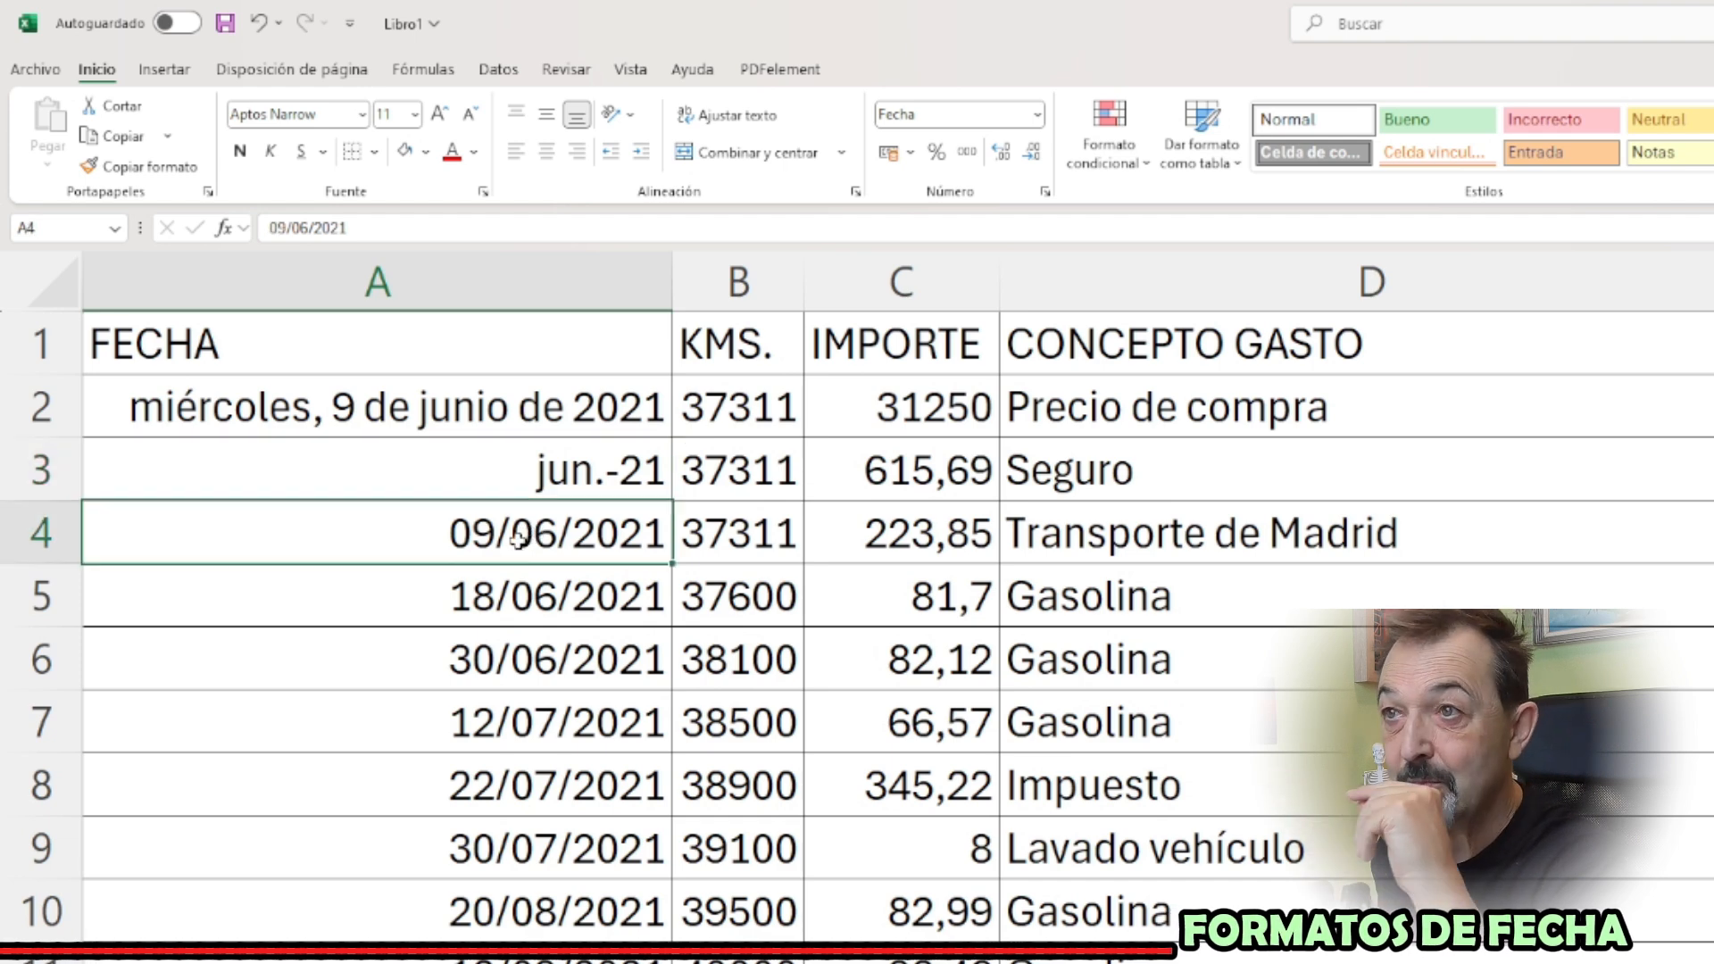
pyautogui.click(141, 166)
pyautogui.moveTo(297, 450)
pyautogui.mouseDown()
pyautogui.moveTo(297, 406)
pyautogui.moveTo(191, 493)
pyautogui.mouseUp()
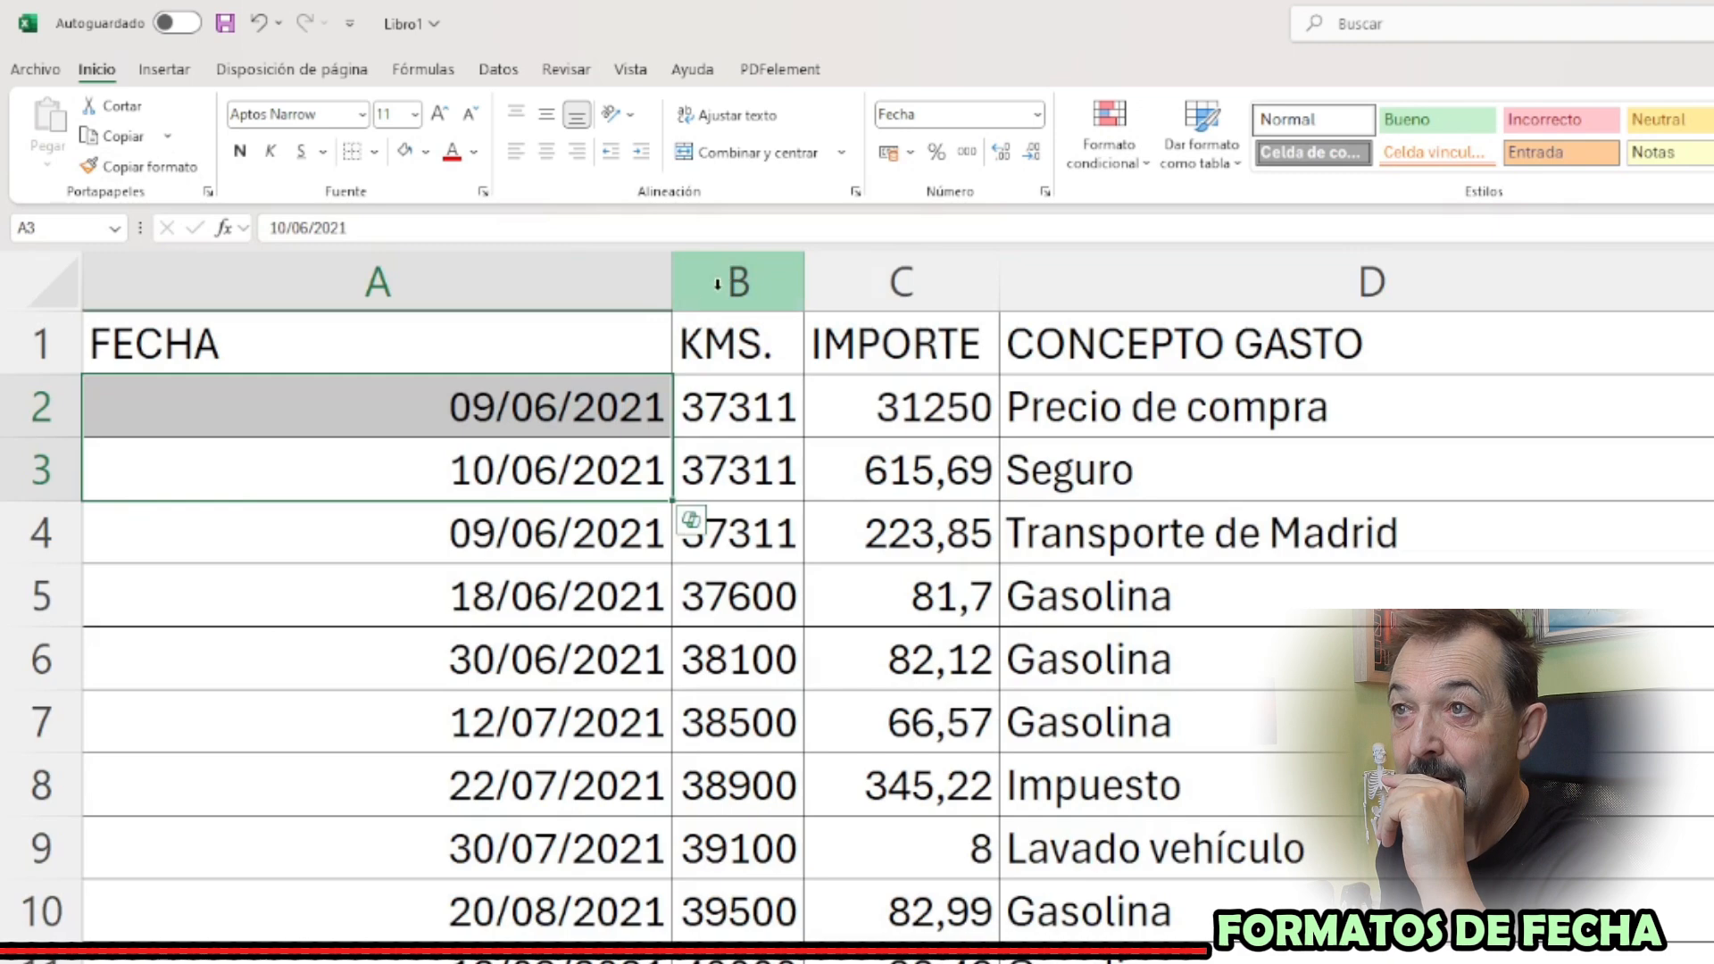
pyautogui.doubleClick(671, 268)
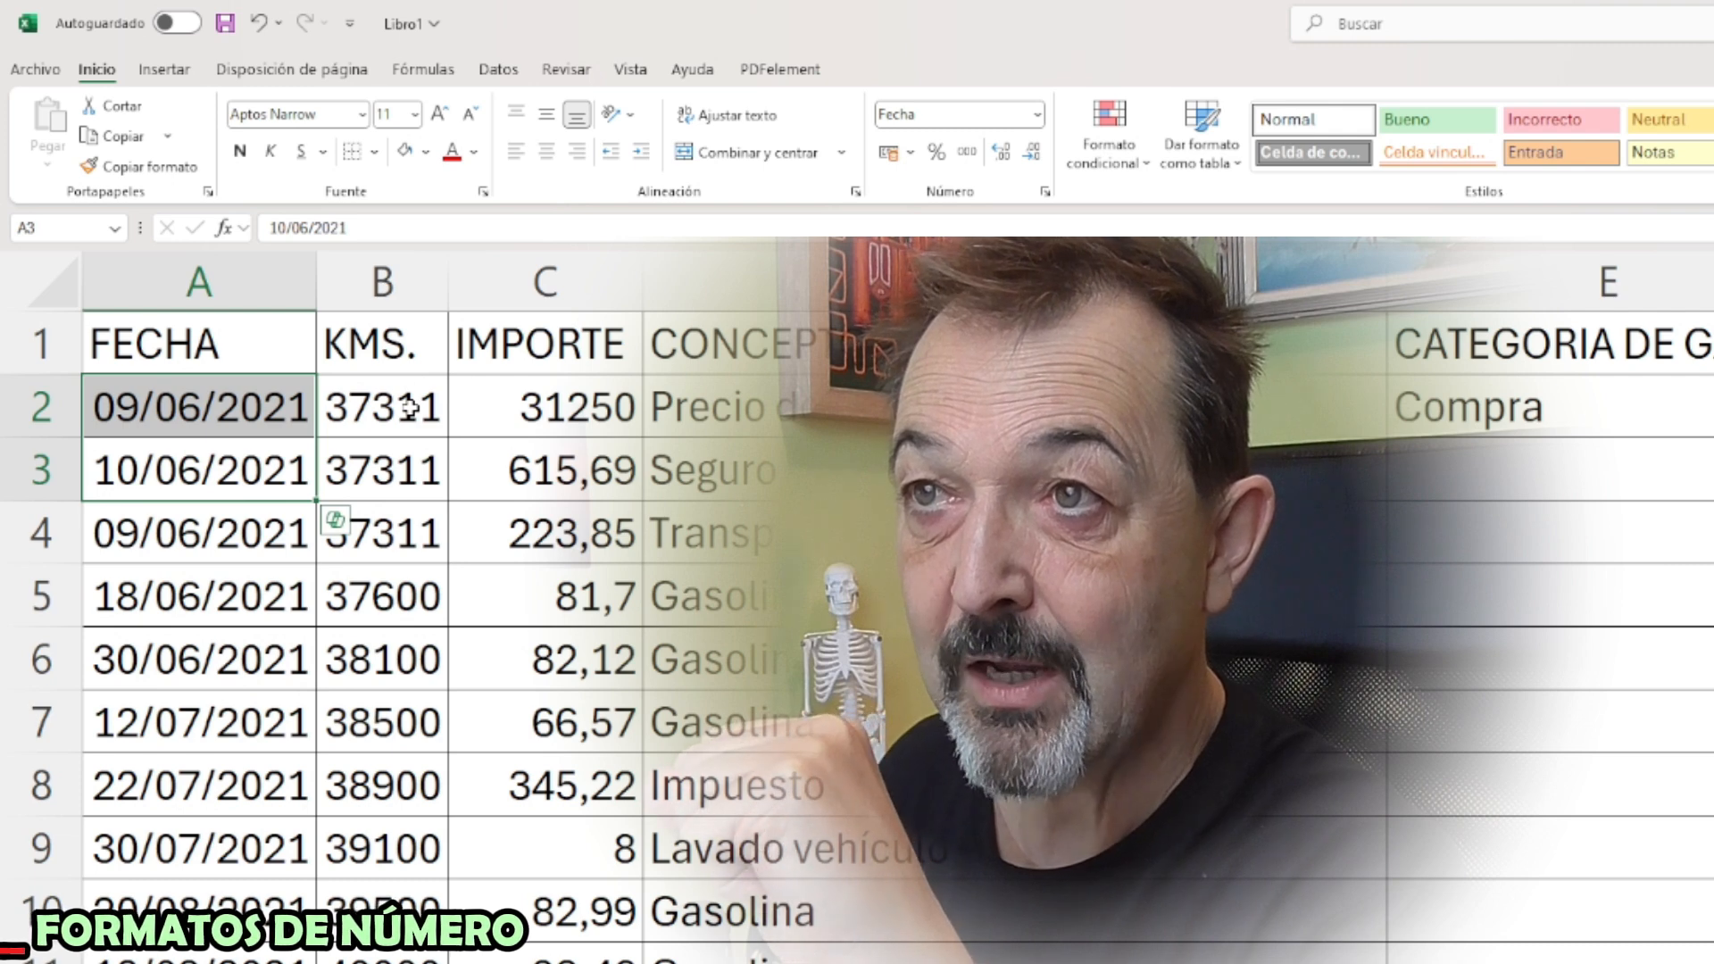
# Apply the Número format to the KMS. value in B2
pyautogui.click(409, 407)
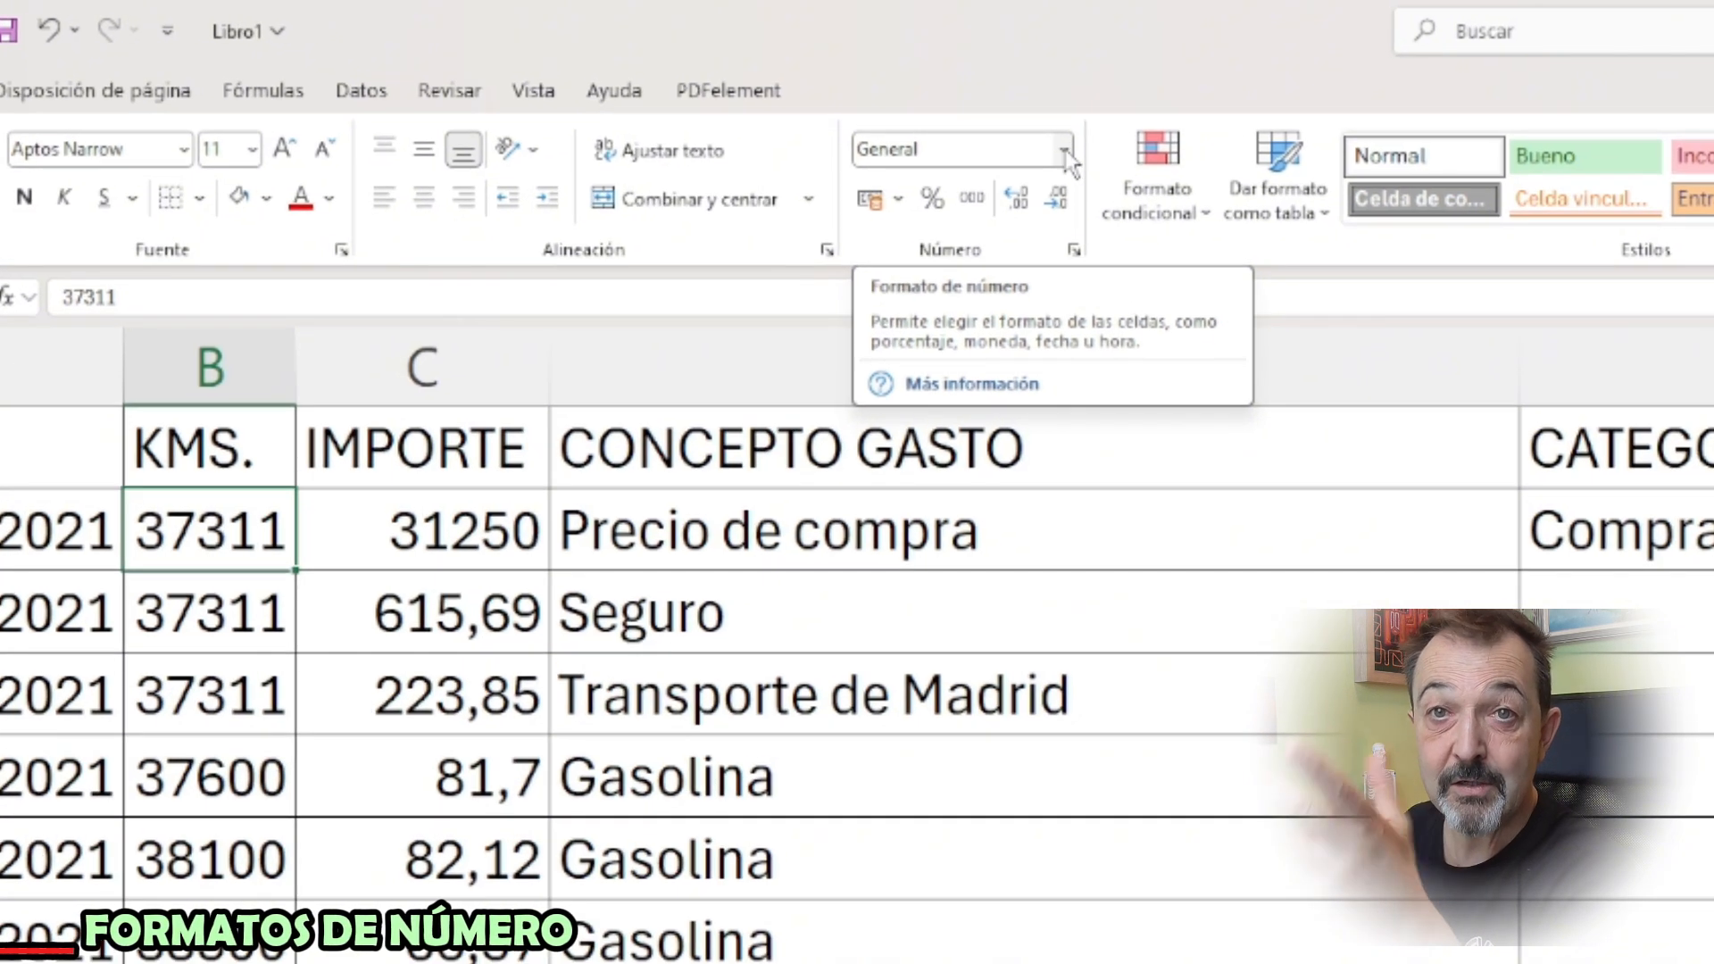
pyautogui.click(1066, 153)
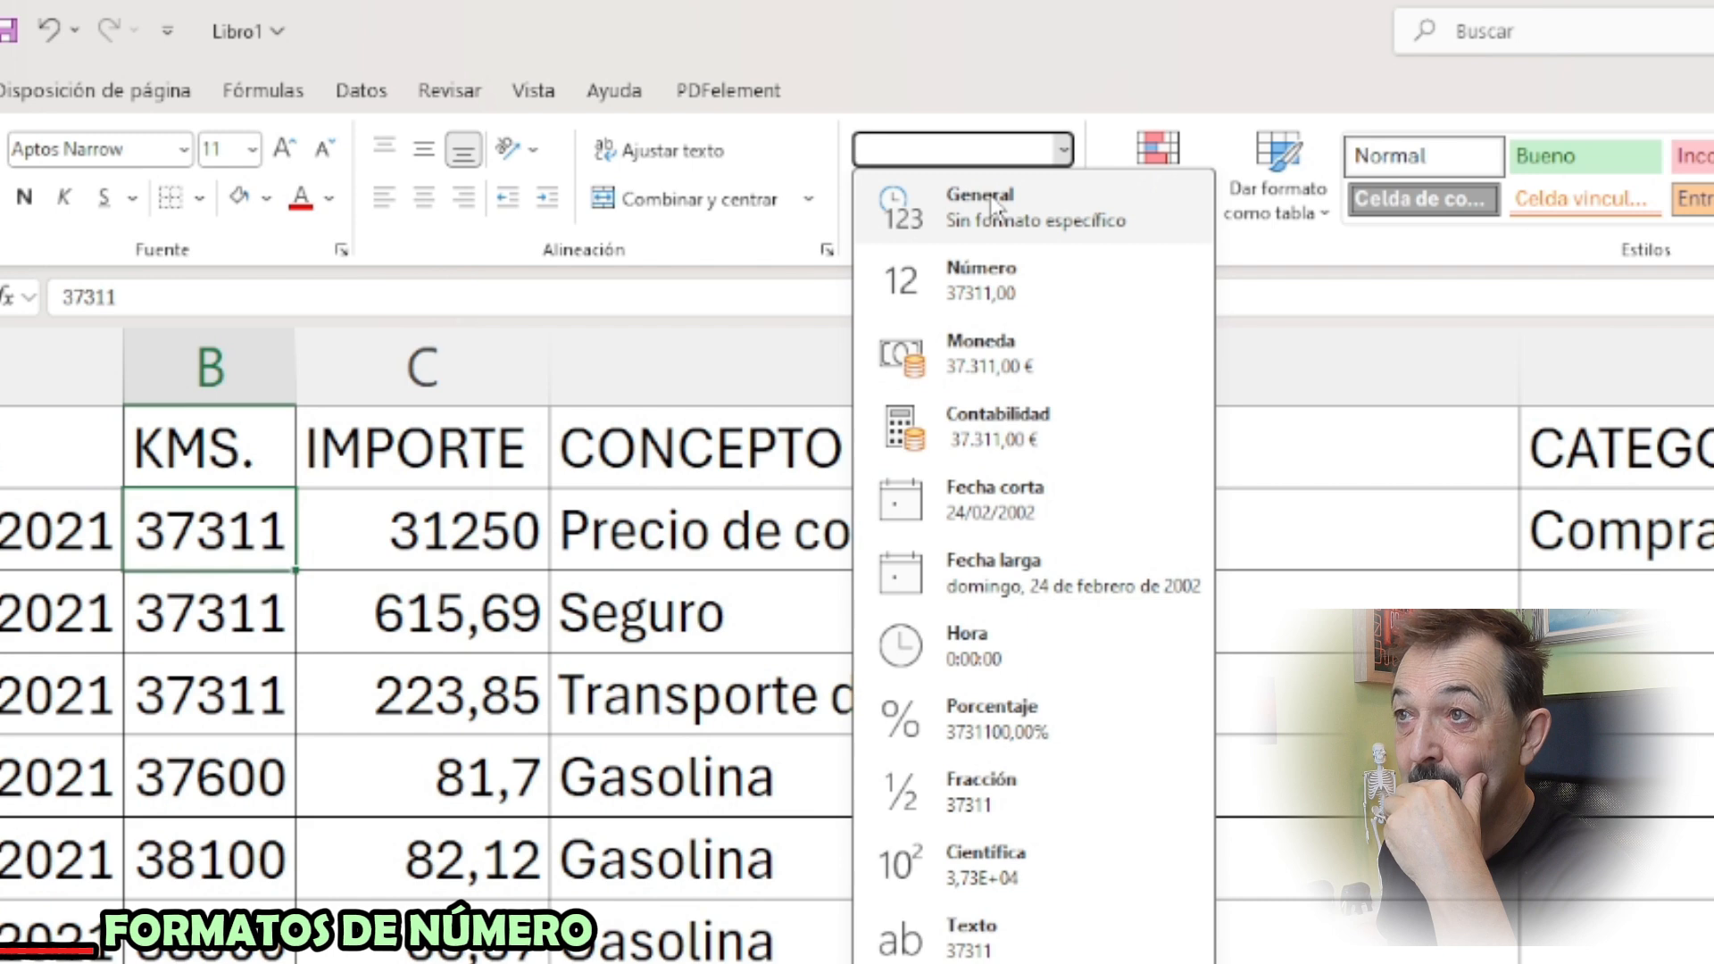
pyautogui.click(965, 304)
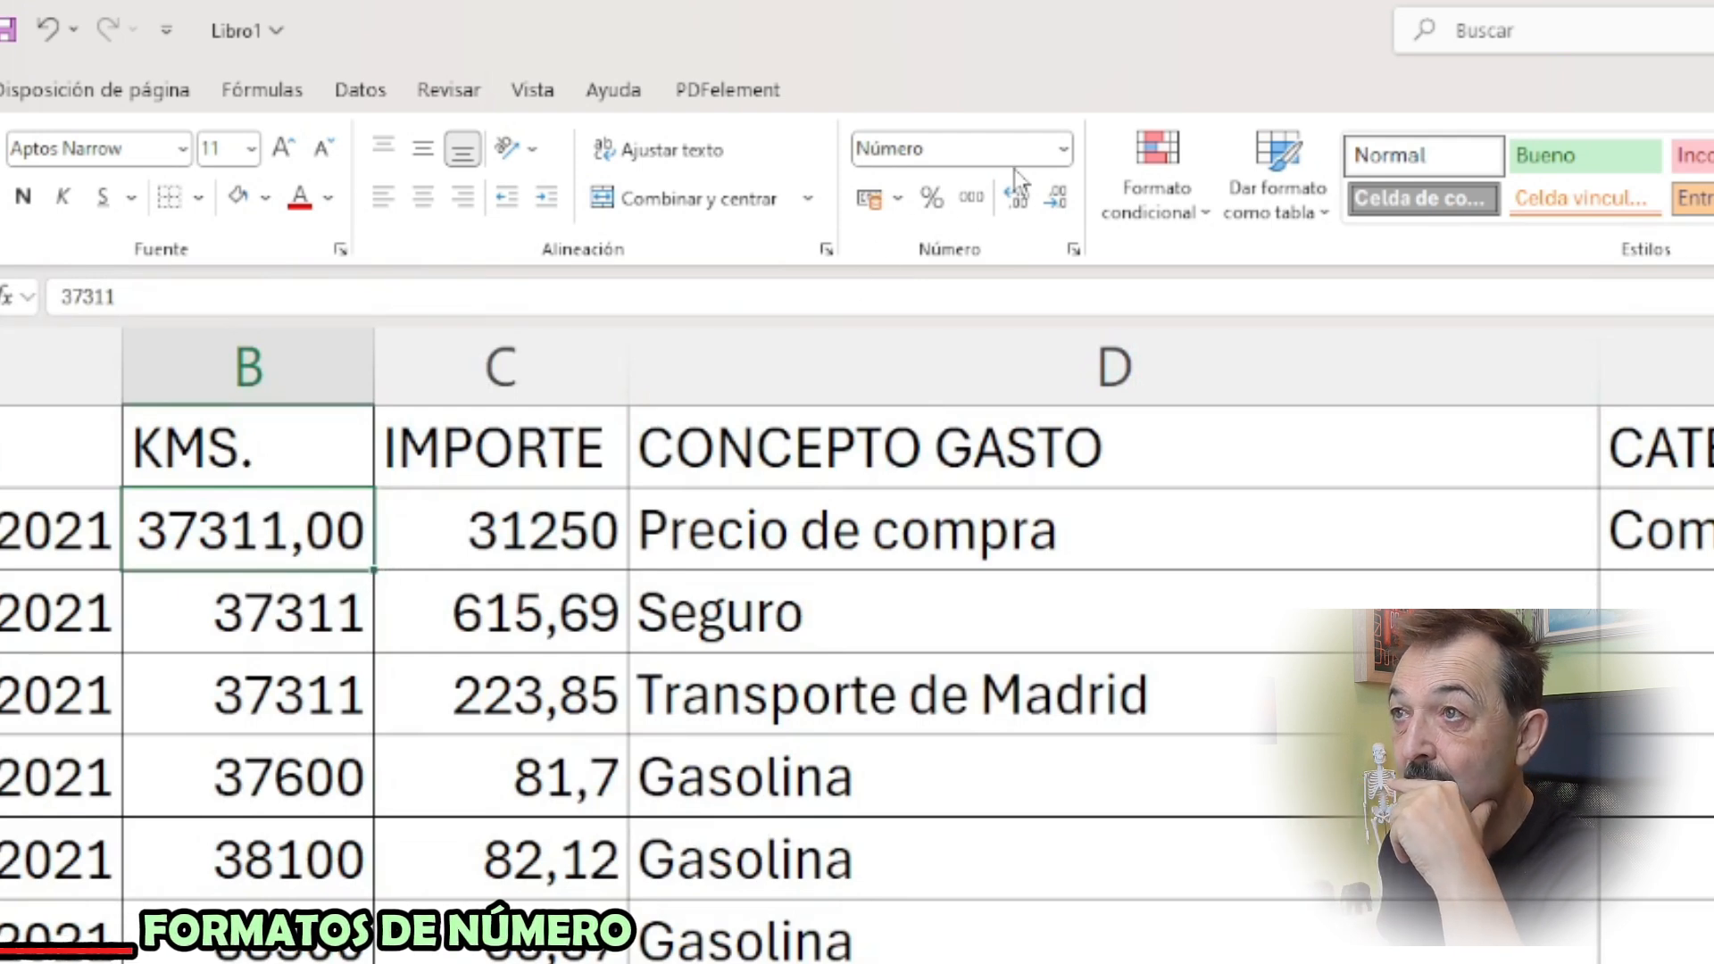
# Format the KMS. value in B2 as Número with 0 decimal places and the thousands separator
pyautogui.click(1064, 149)
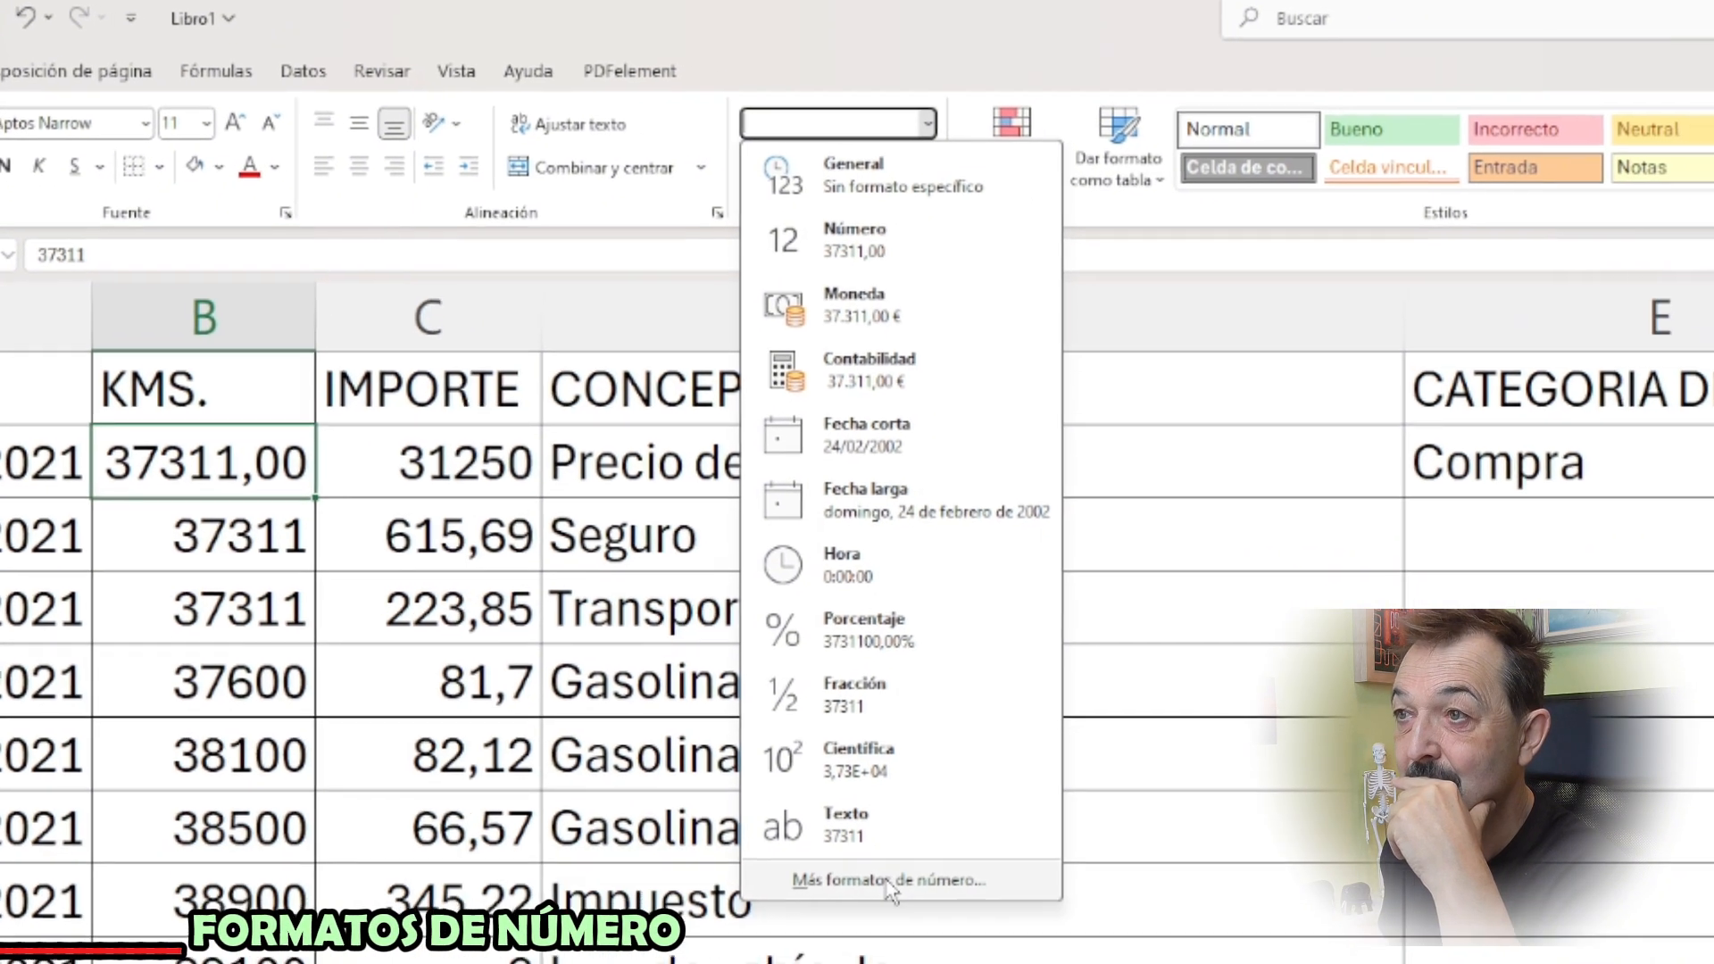
pyautogui.click(942, 934)
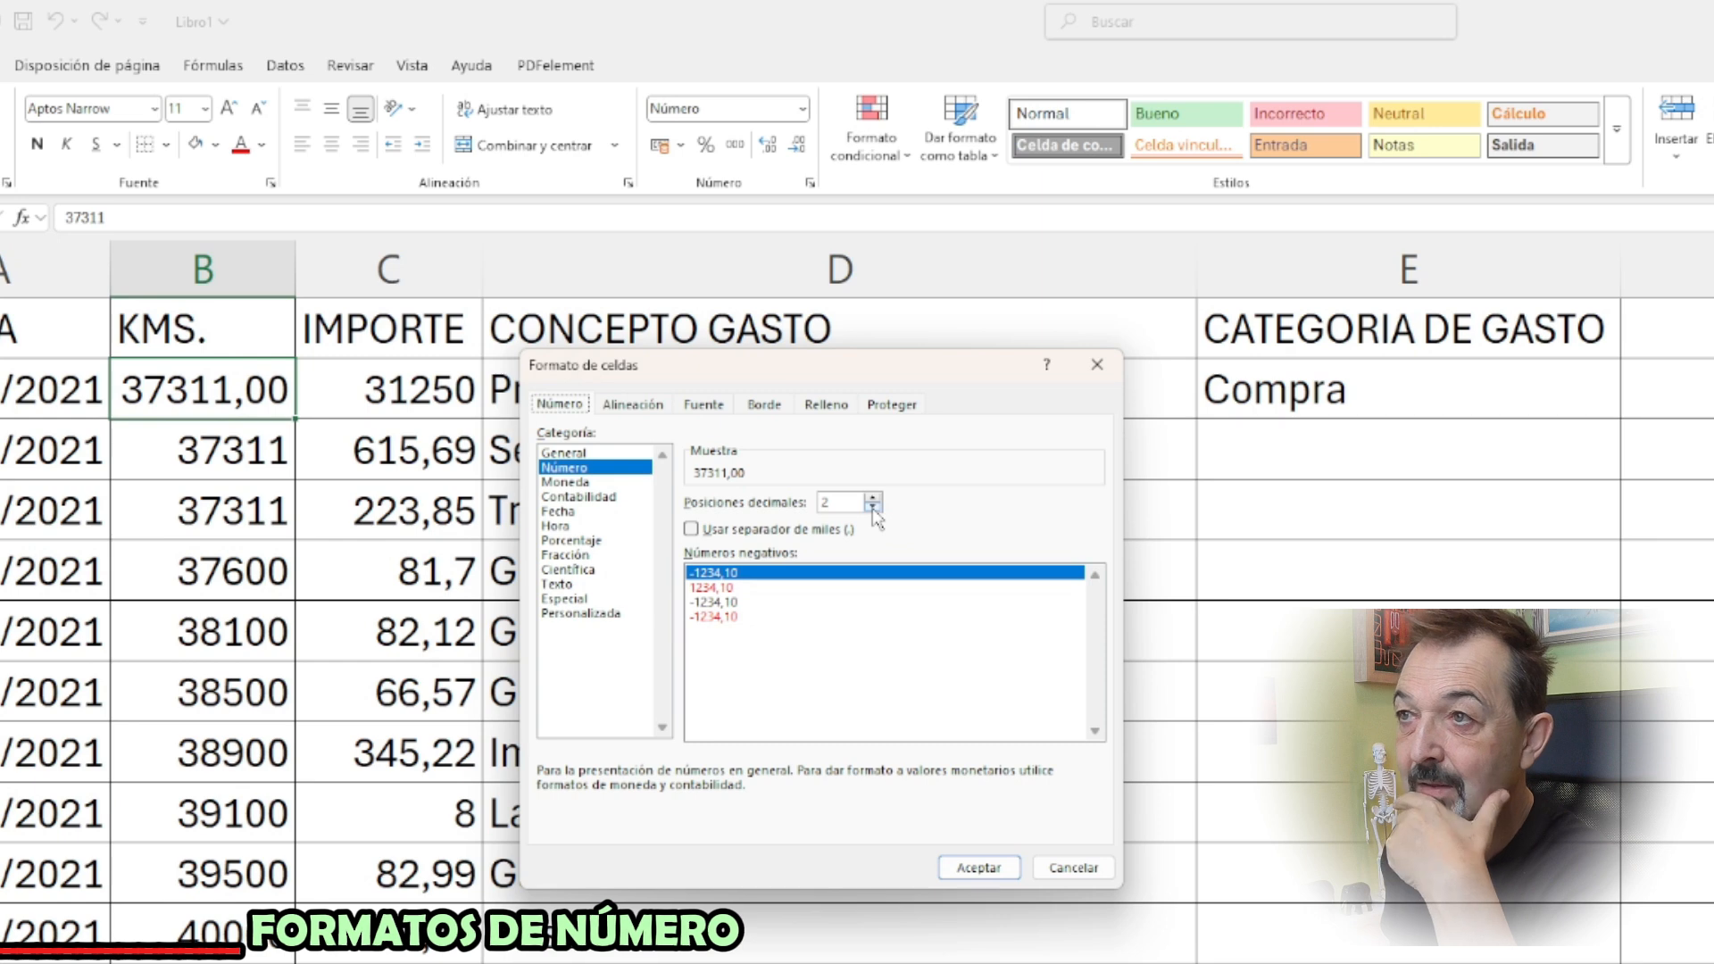
pyautogui.click(873, 507)
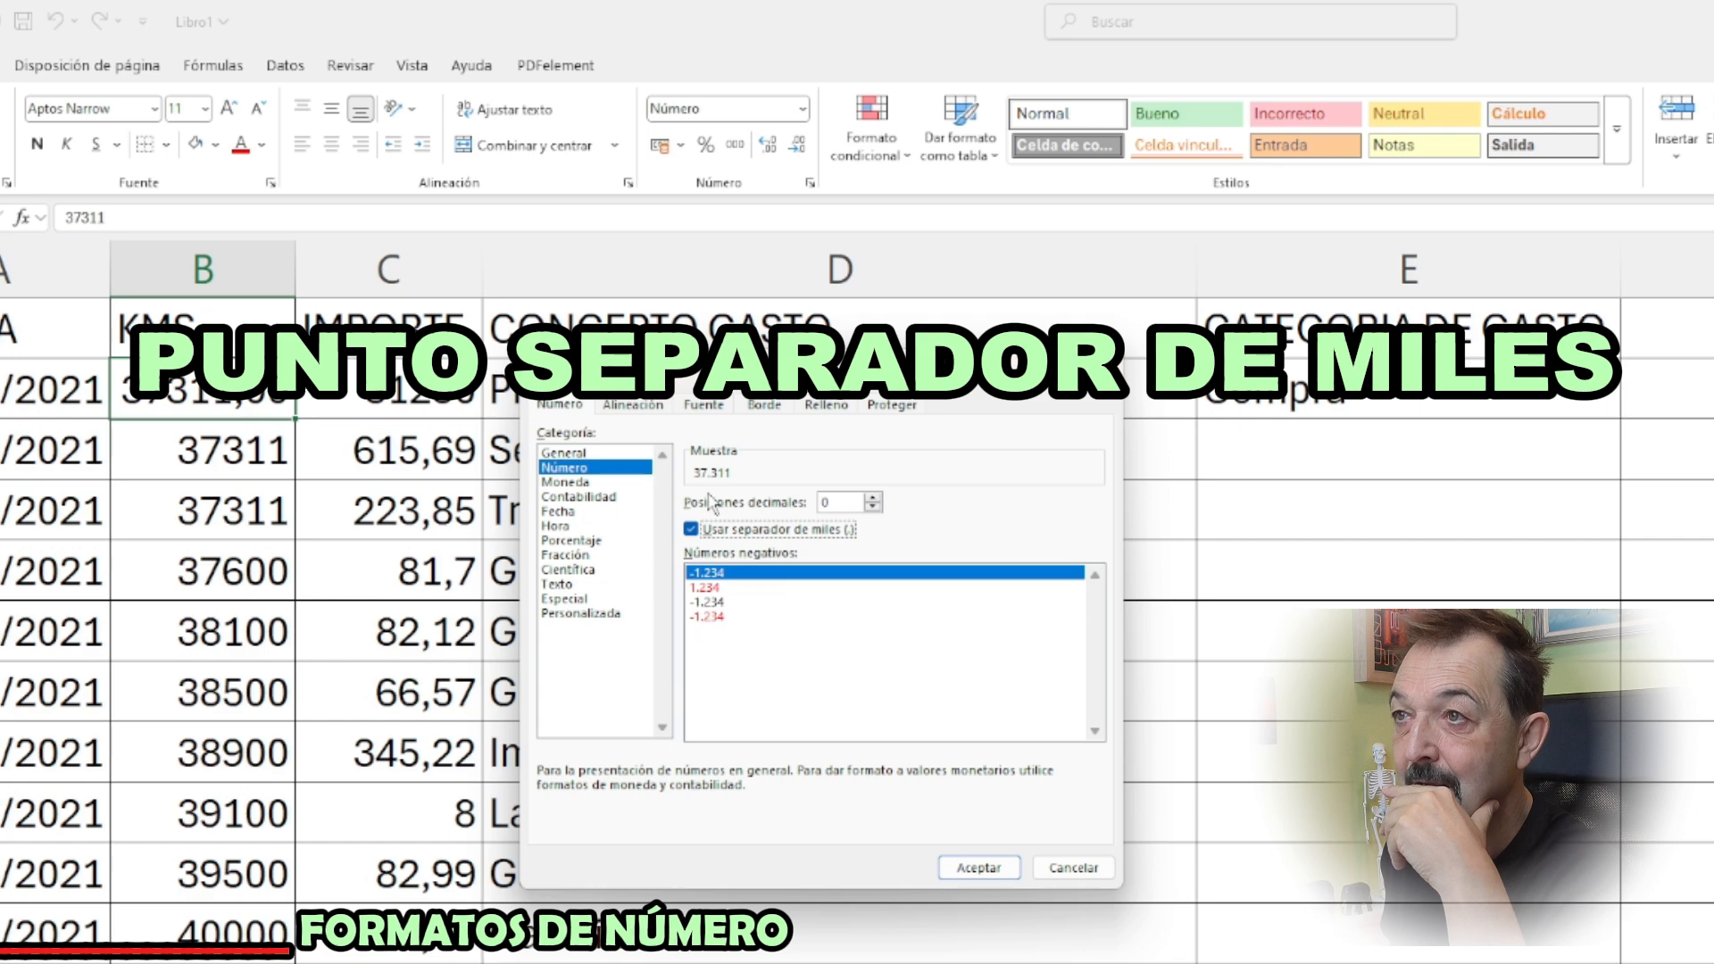
pyautogui.click(978, 867)
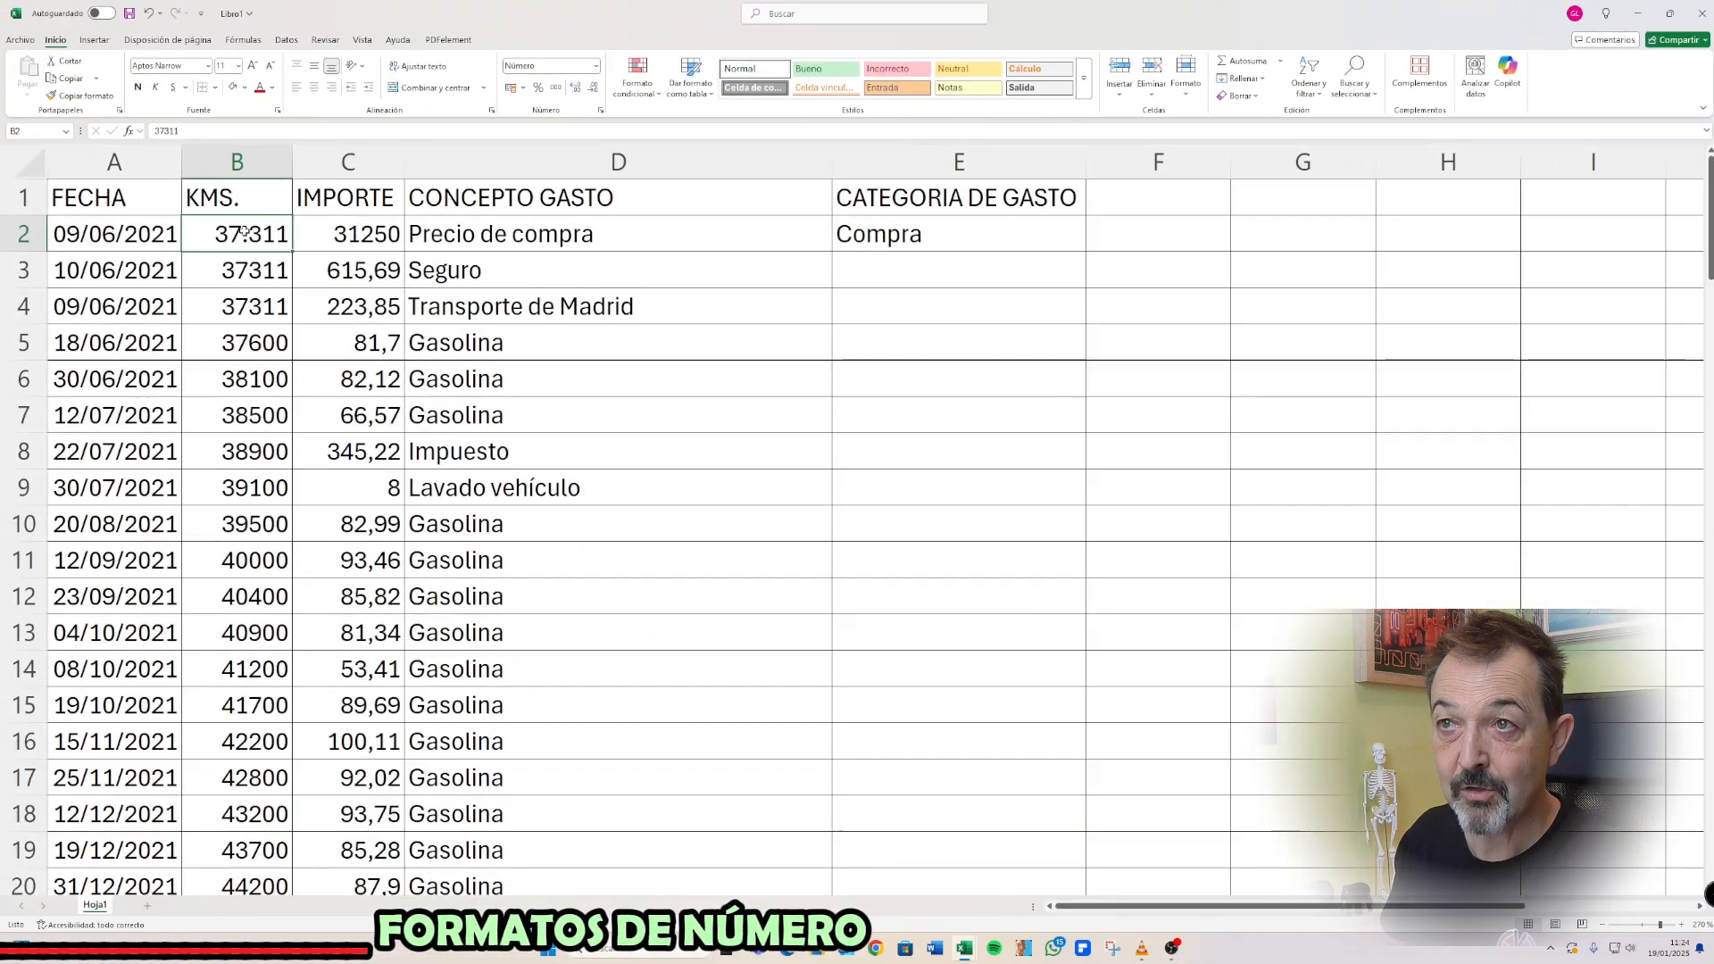
# Apply the Número format with 0 decimals and the thousands separator to all KMS. values in B2:B109
pyautogui.moveTo(245, 230); pyautogui.dragTo(255, 821)
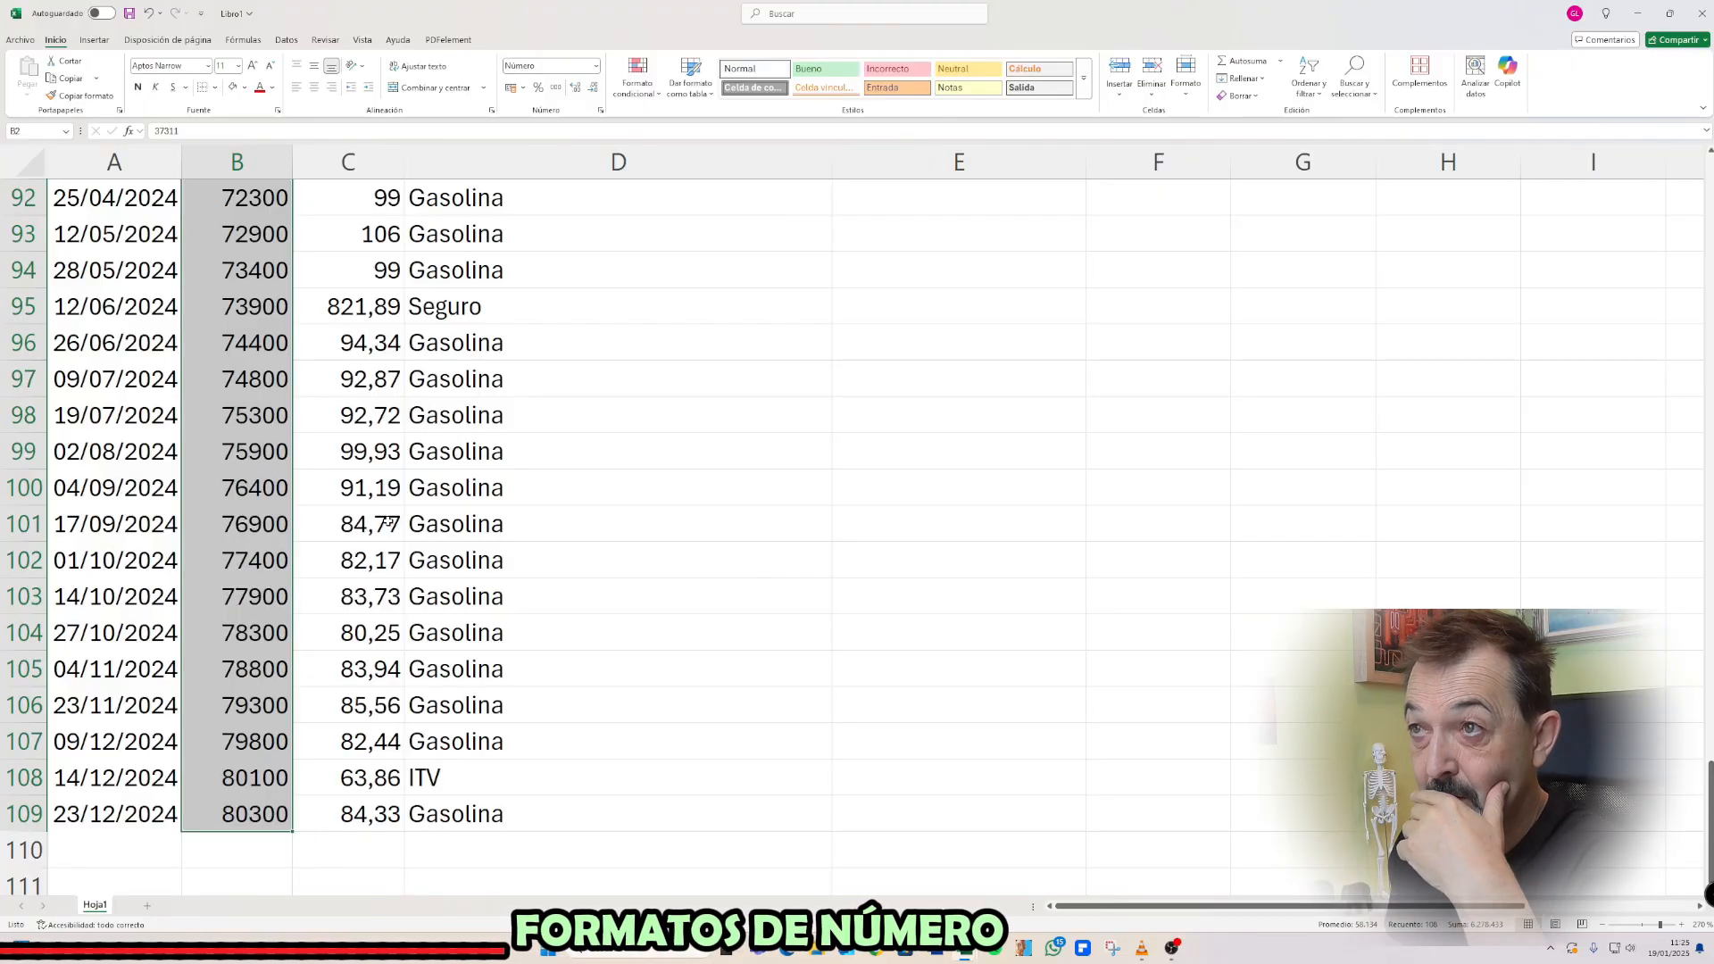
pyautogui.click(597, 67)
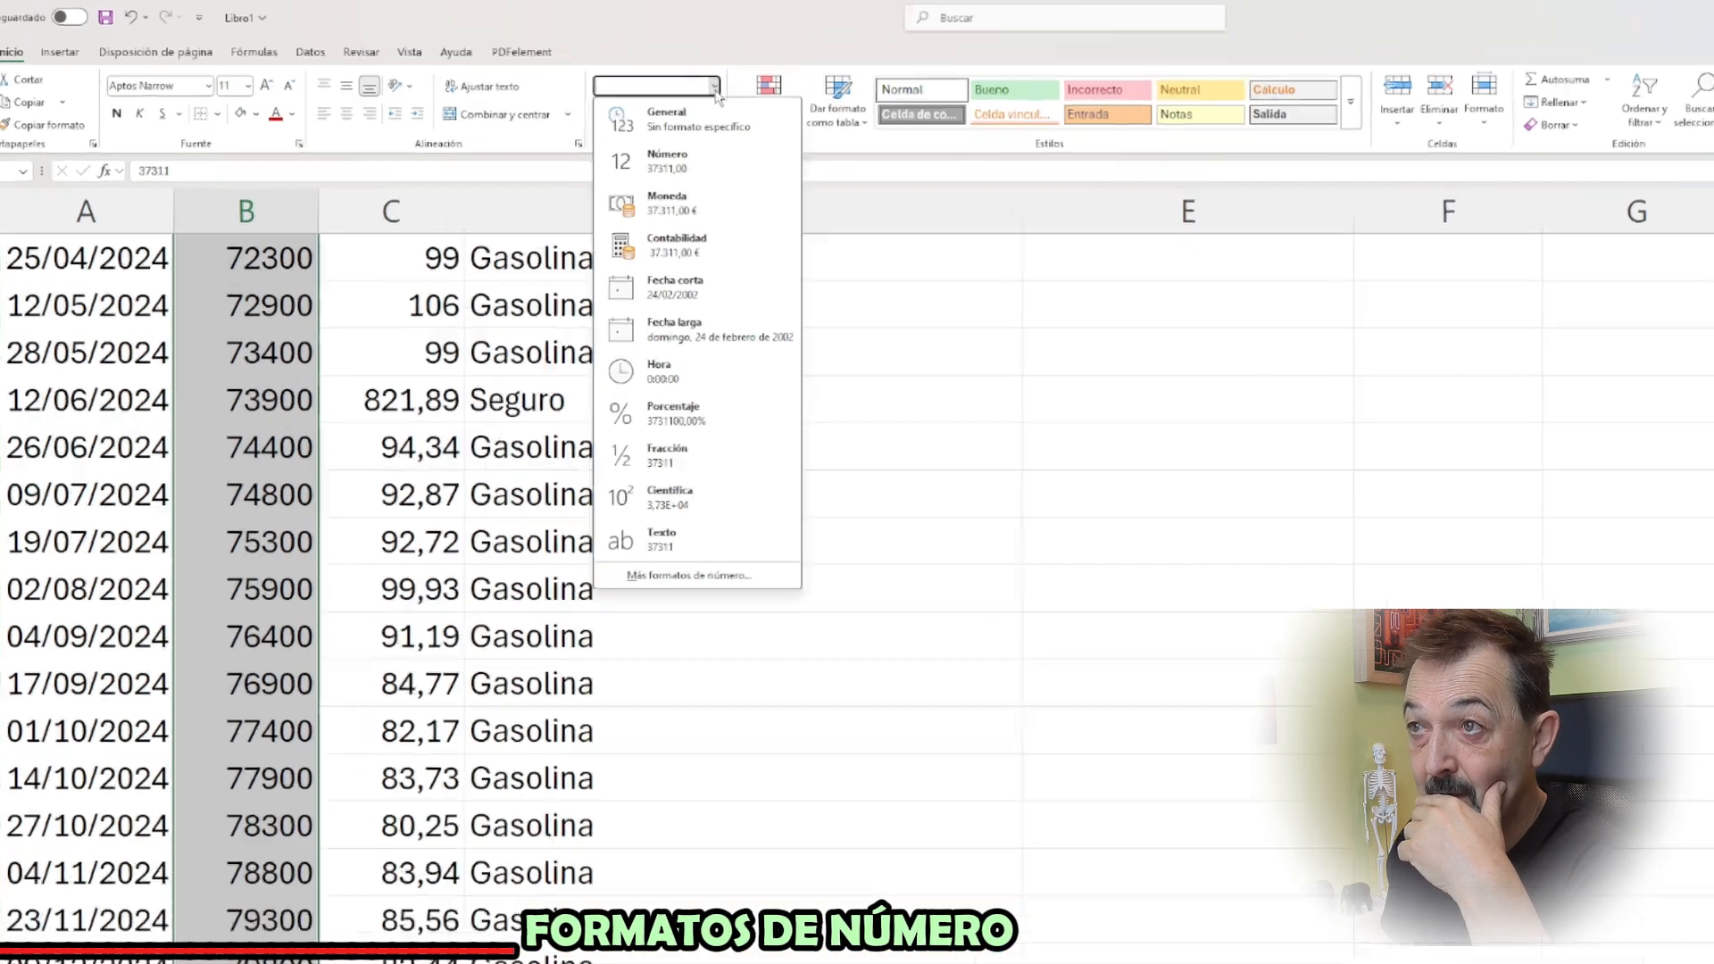
pyautogui.click(872, 748)
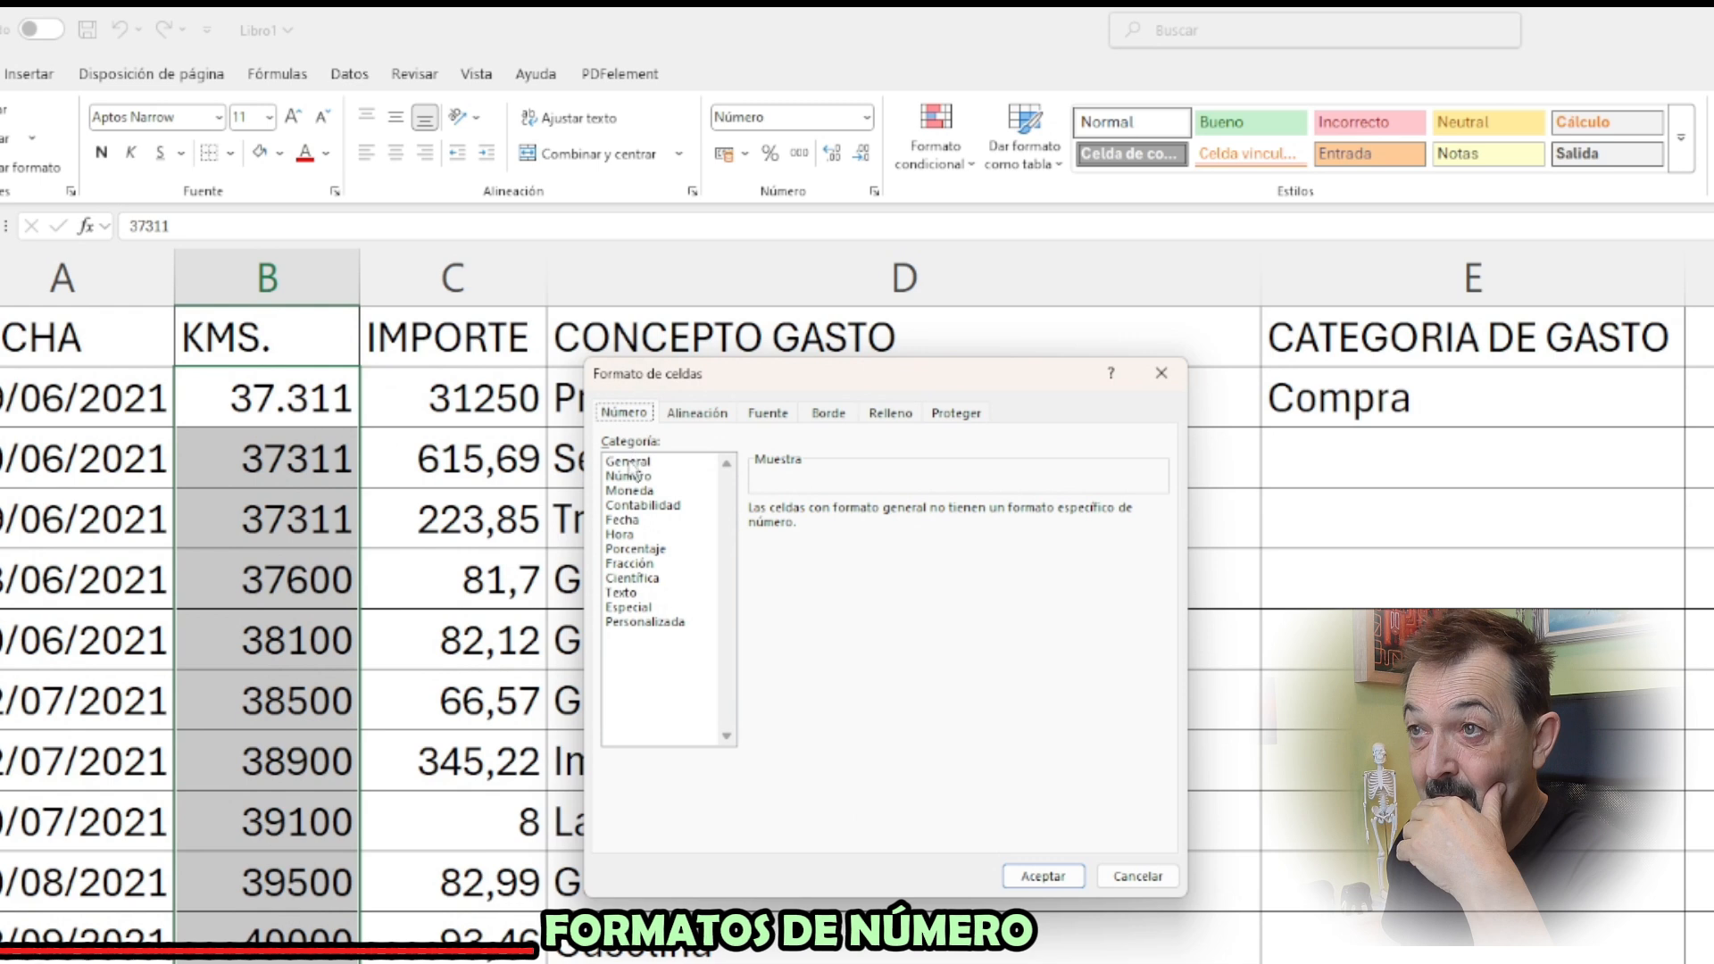
pyautogui.click(630, 476)
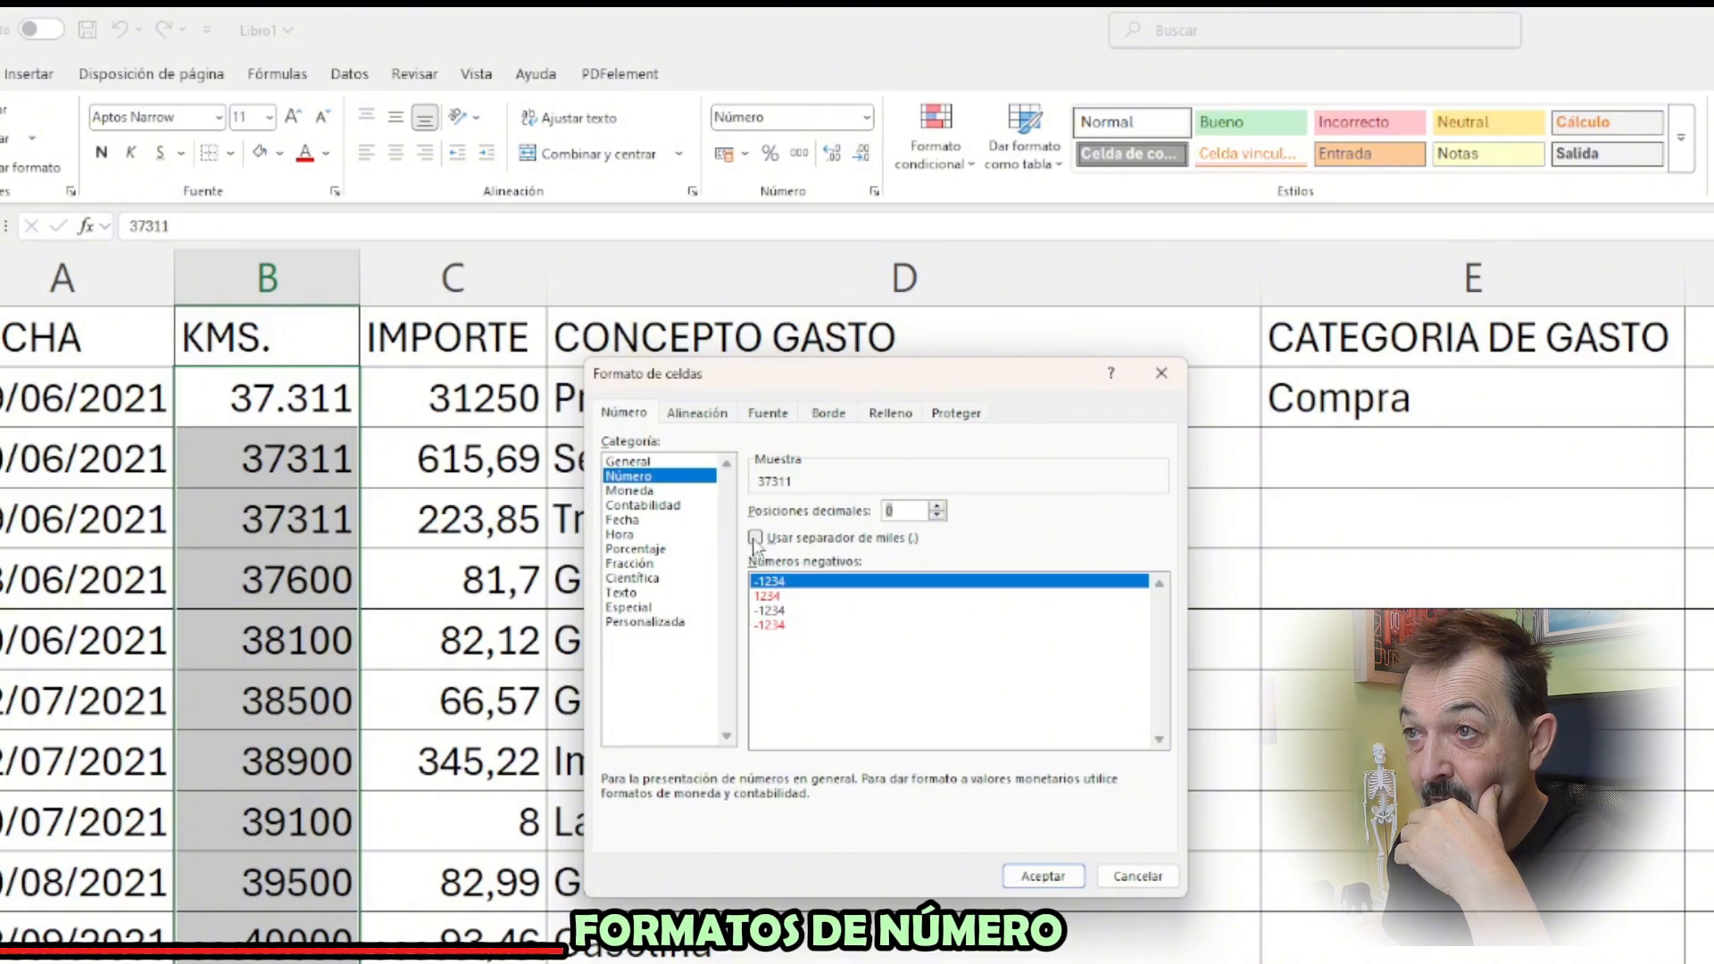
pyautogui.click(1045, 876)
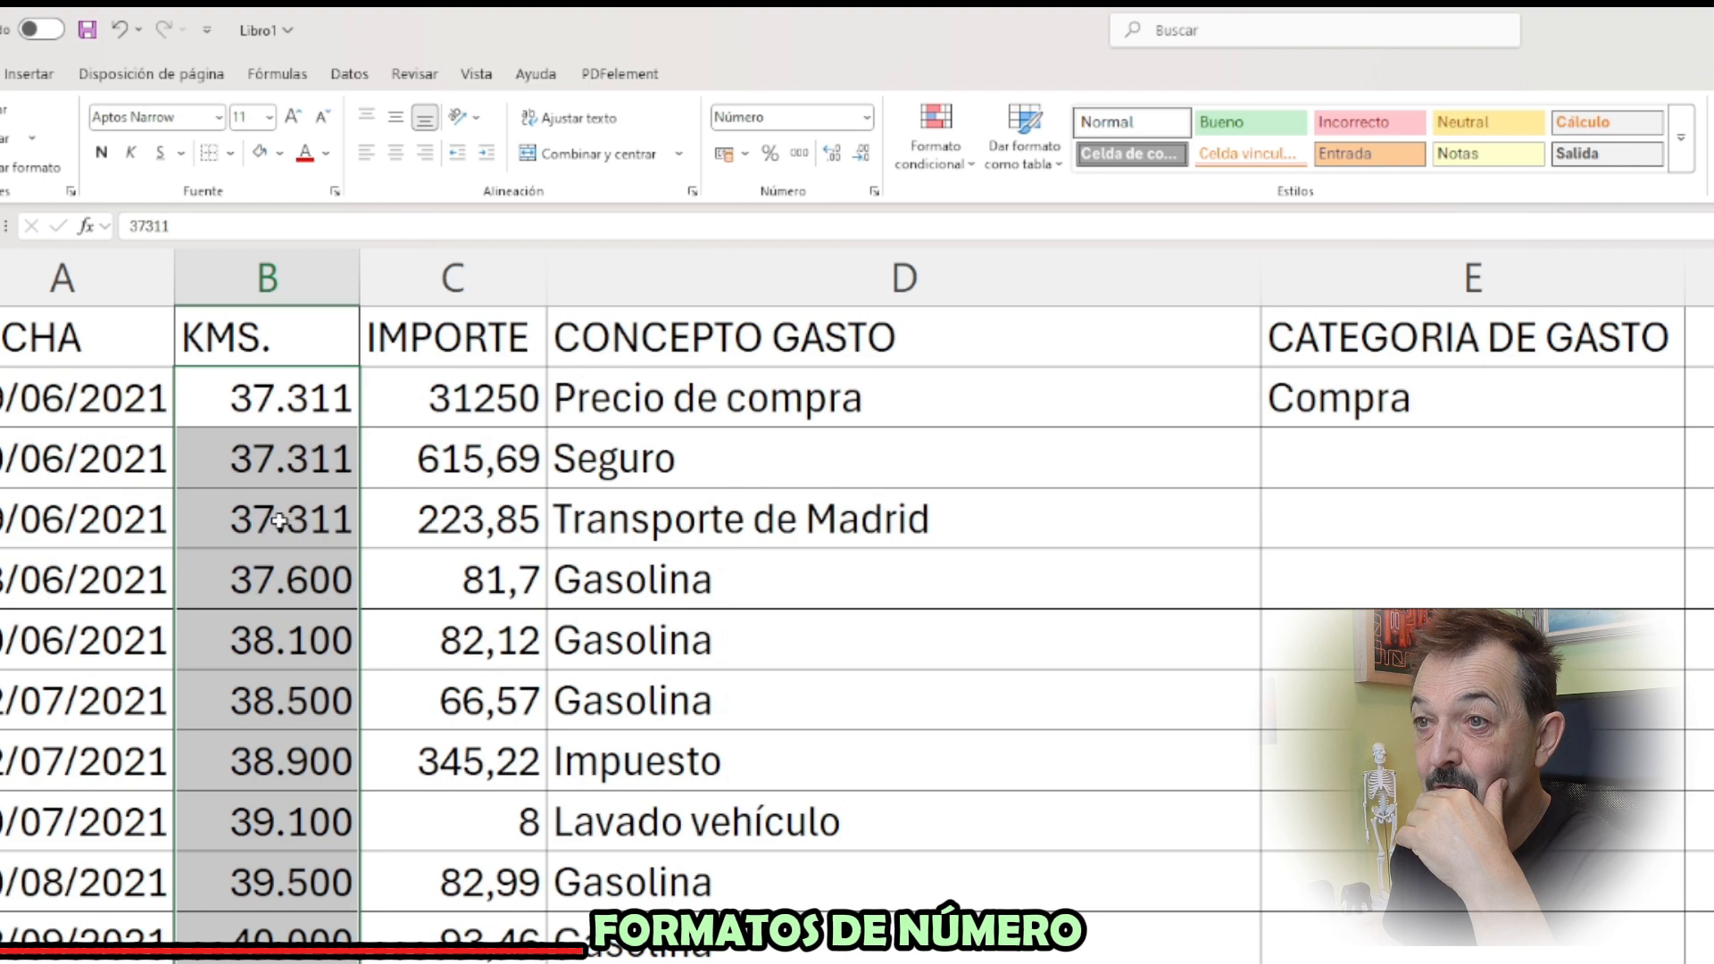
pyautogui.scroll(-20, 268, 580)
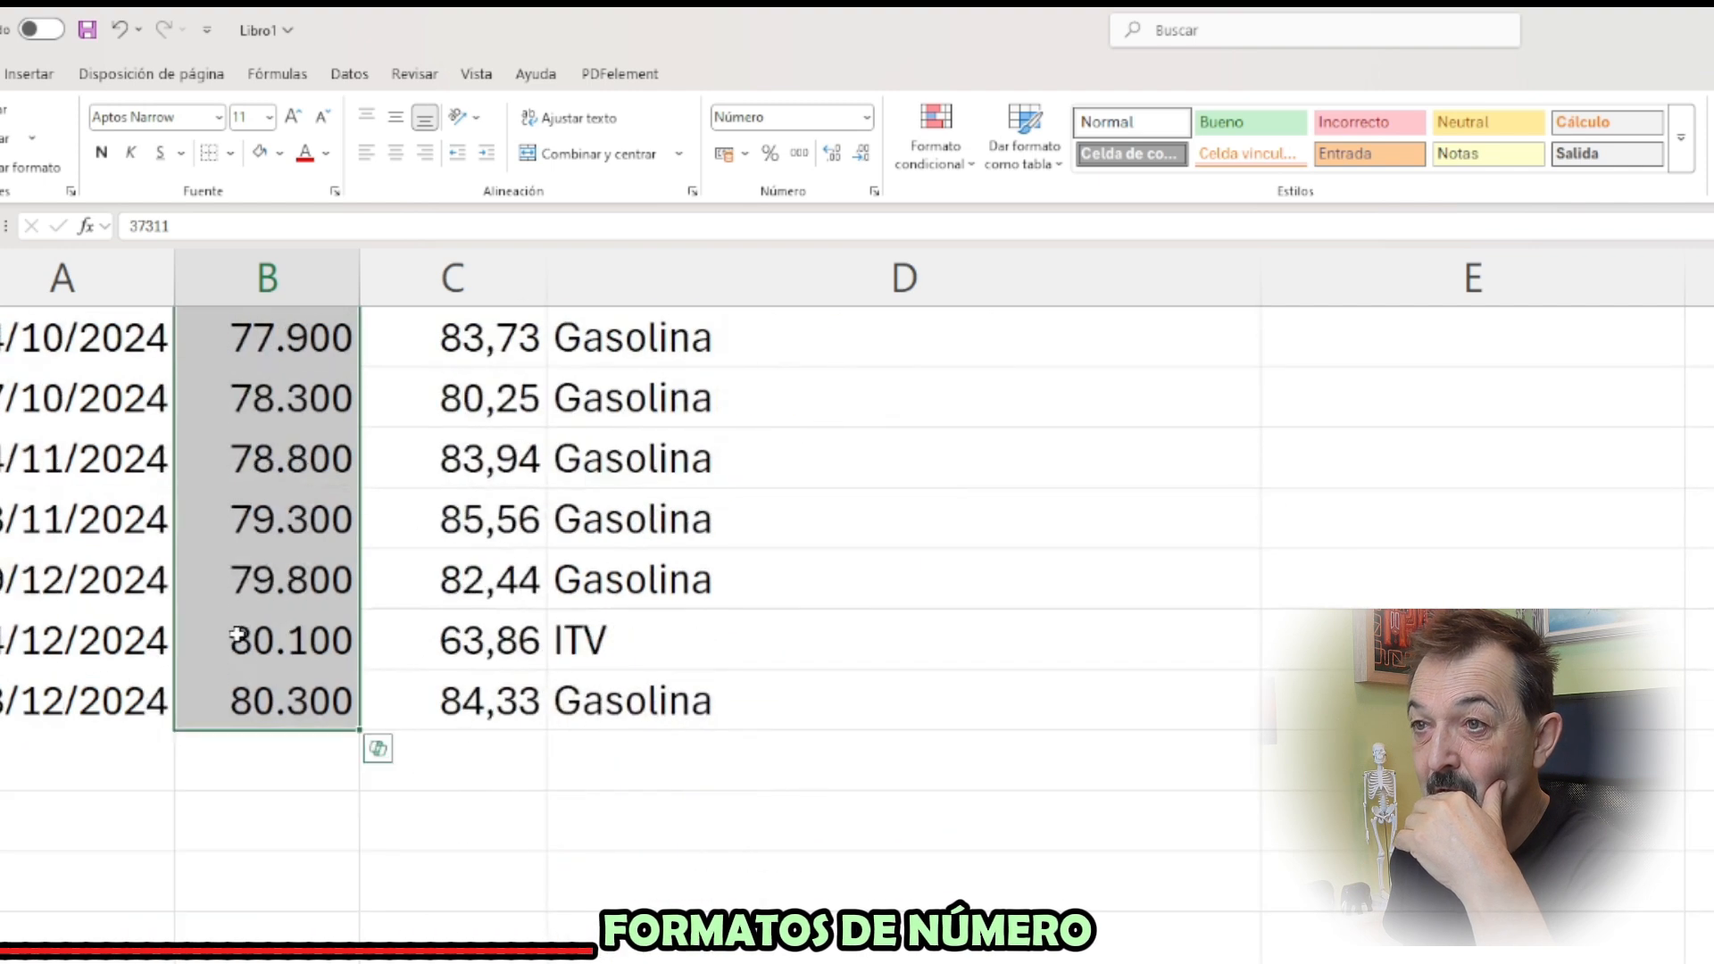
pyautogui.scroll(20, 237, 634)
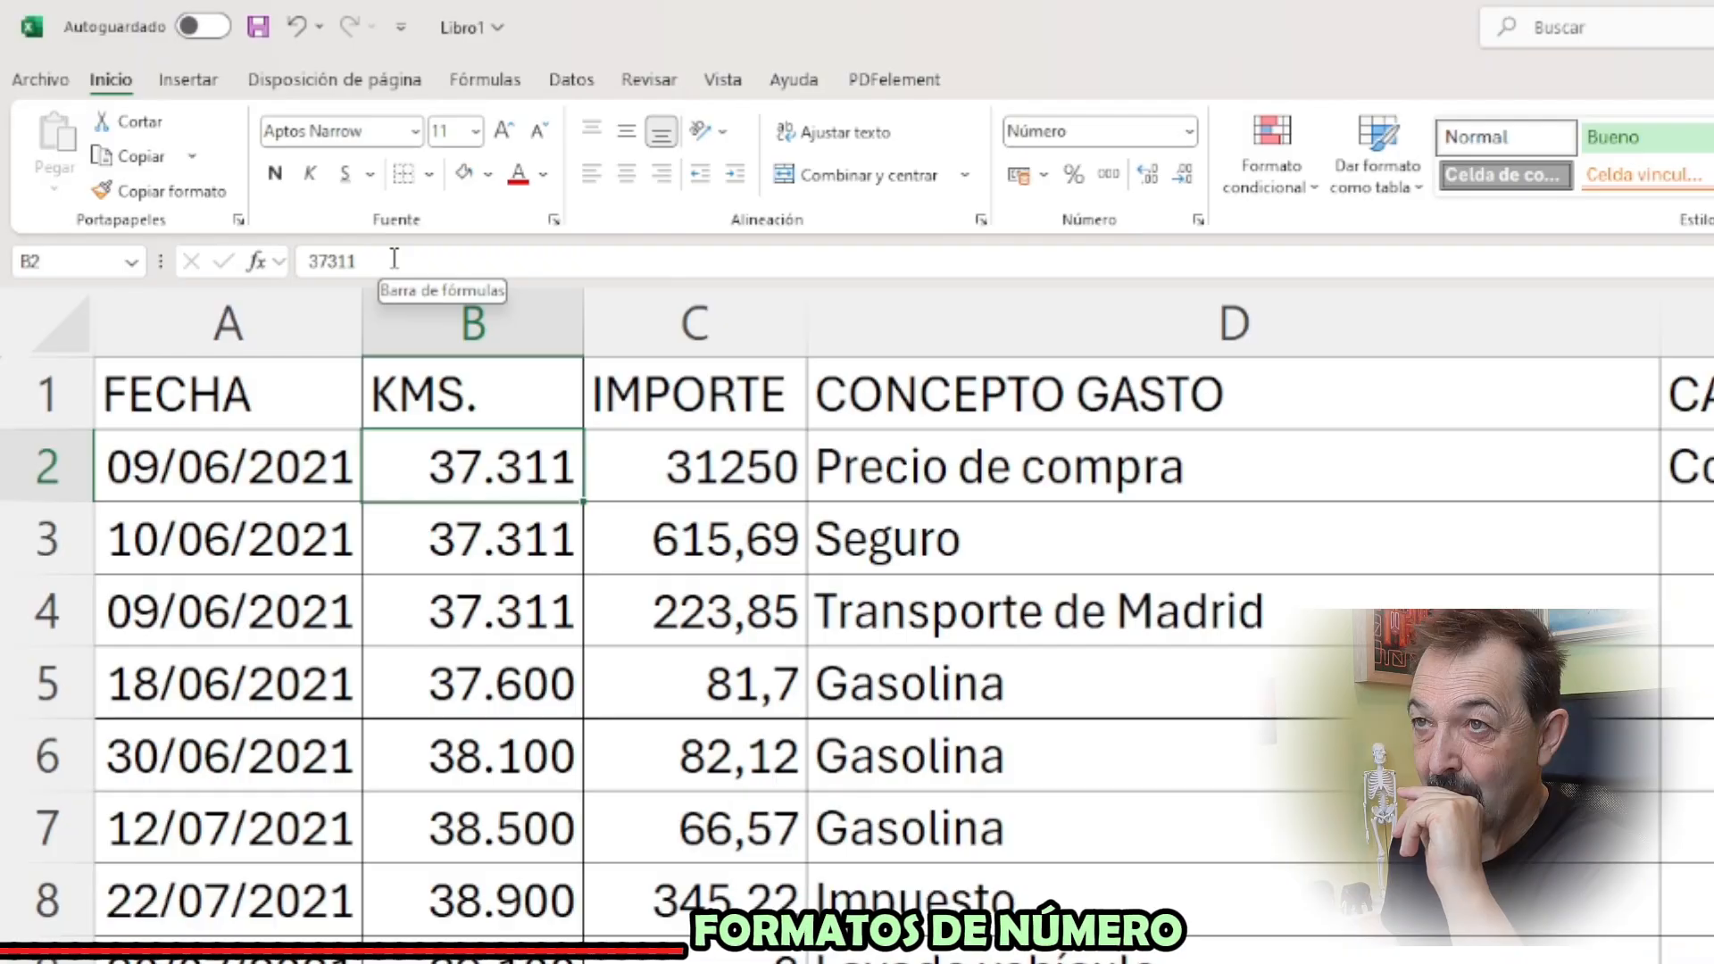
# Try entering 37311 Kms directly in B2, and undo the entry
pyautogui.click(384, 260)
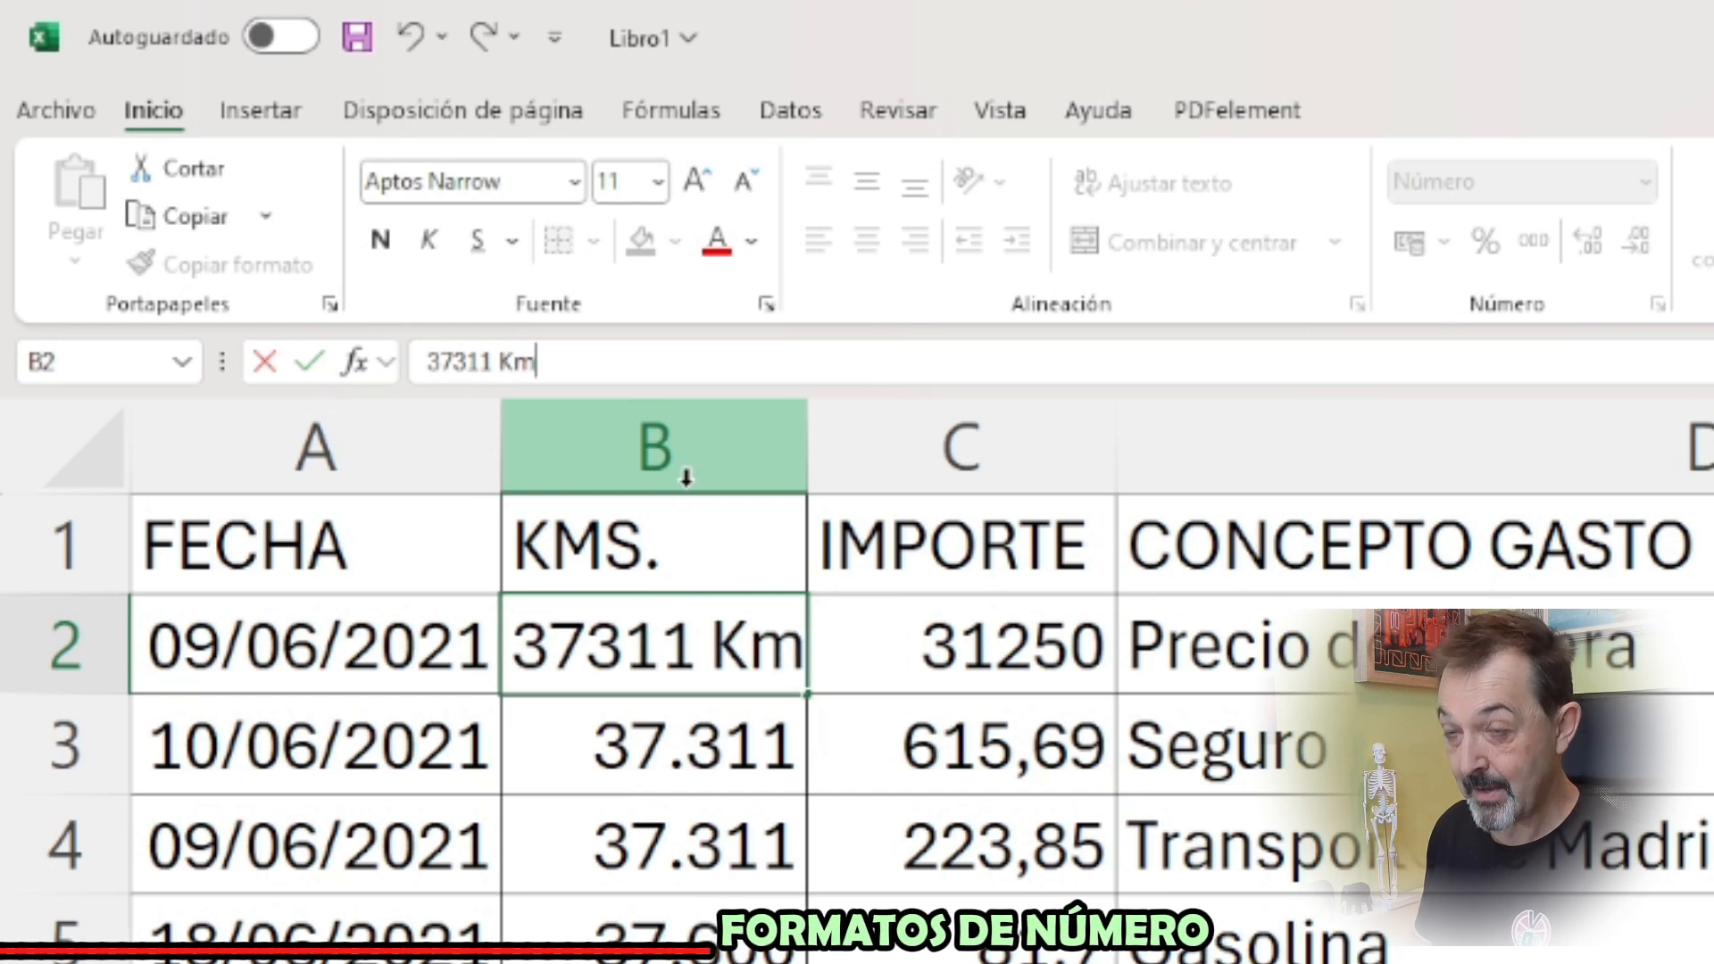
pyautogui.press('Return')
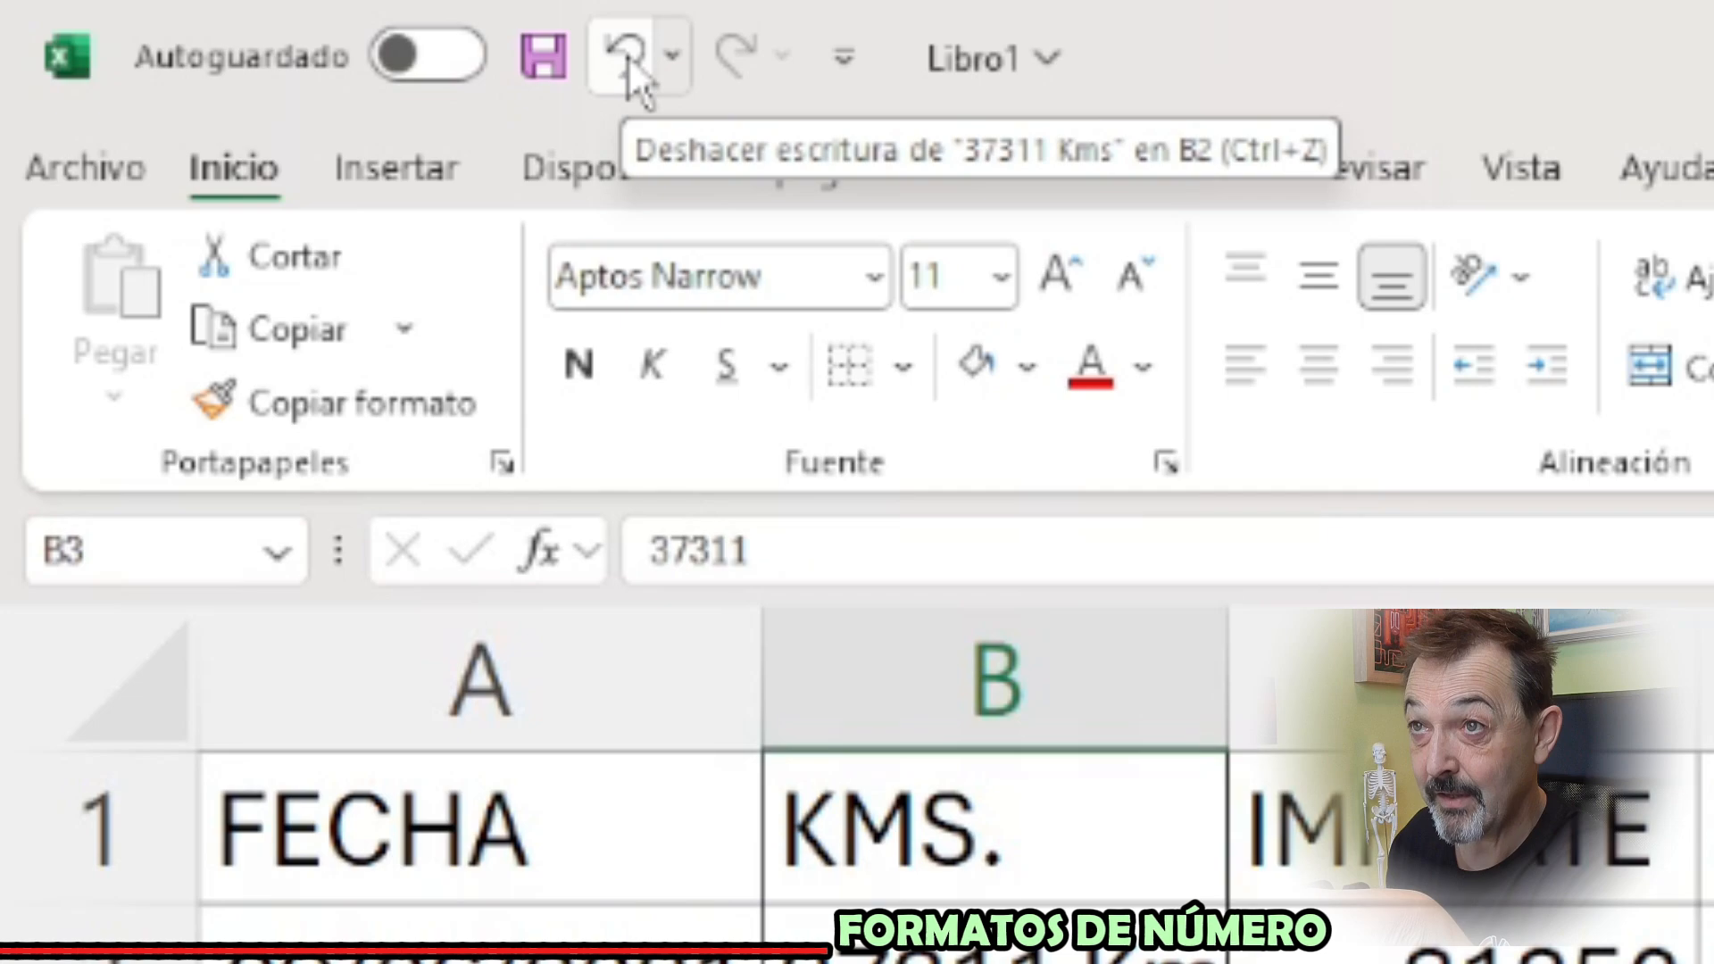
pyautogui.click(625, 58)
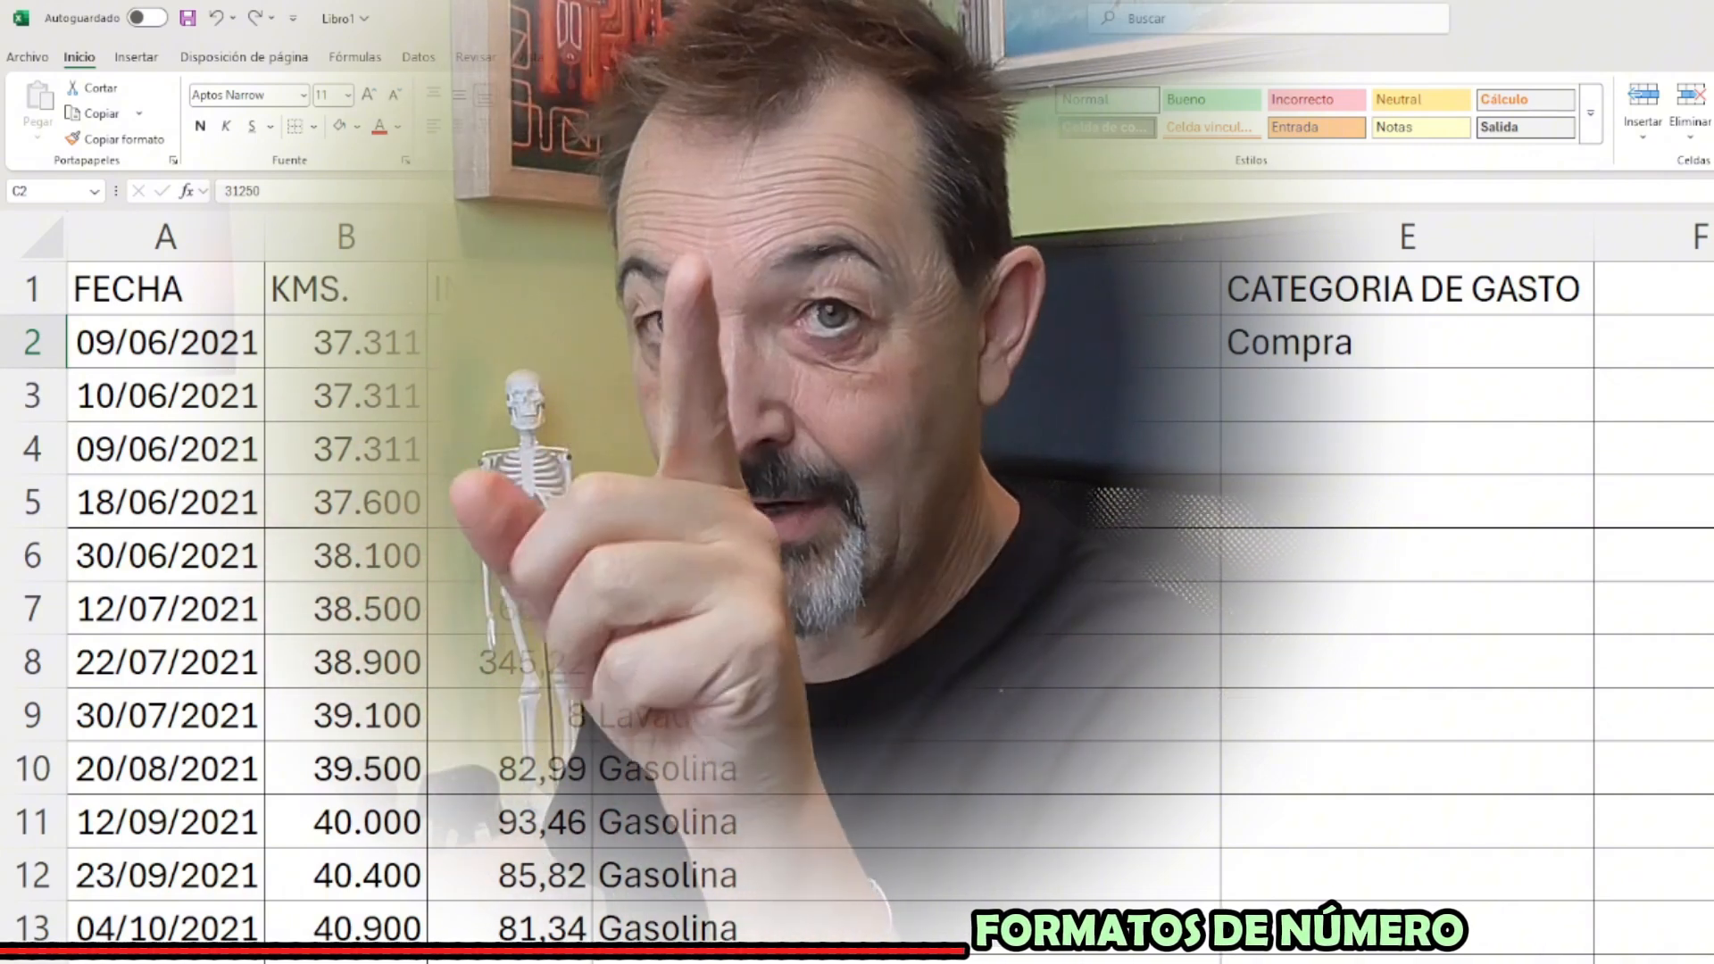
# Apply the Moneda format to all IMPORTE amounts from C2 down, and select C2 to check its underlying value
pyautogui.moveTo(509, 342); pyautogui.dragTo(464, 768)
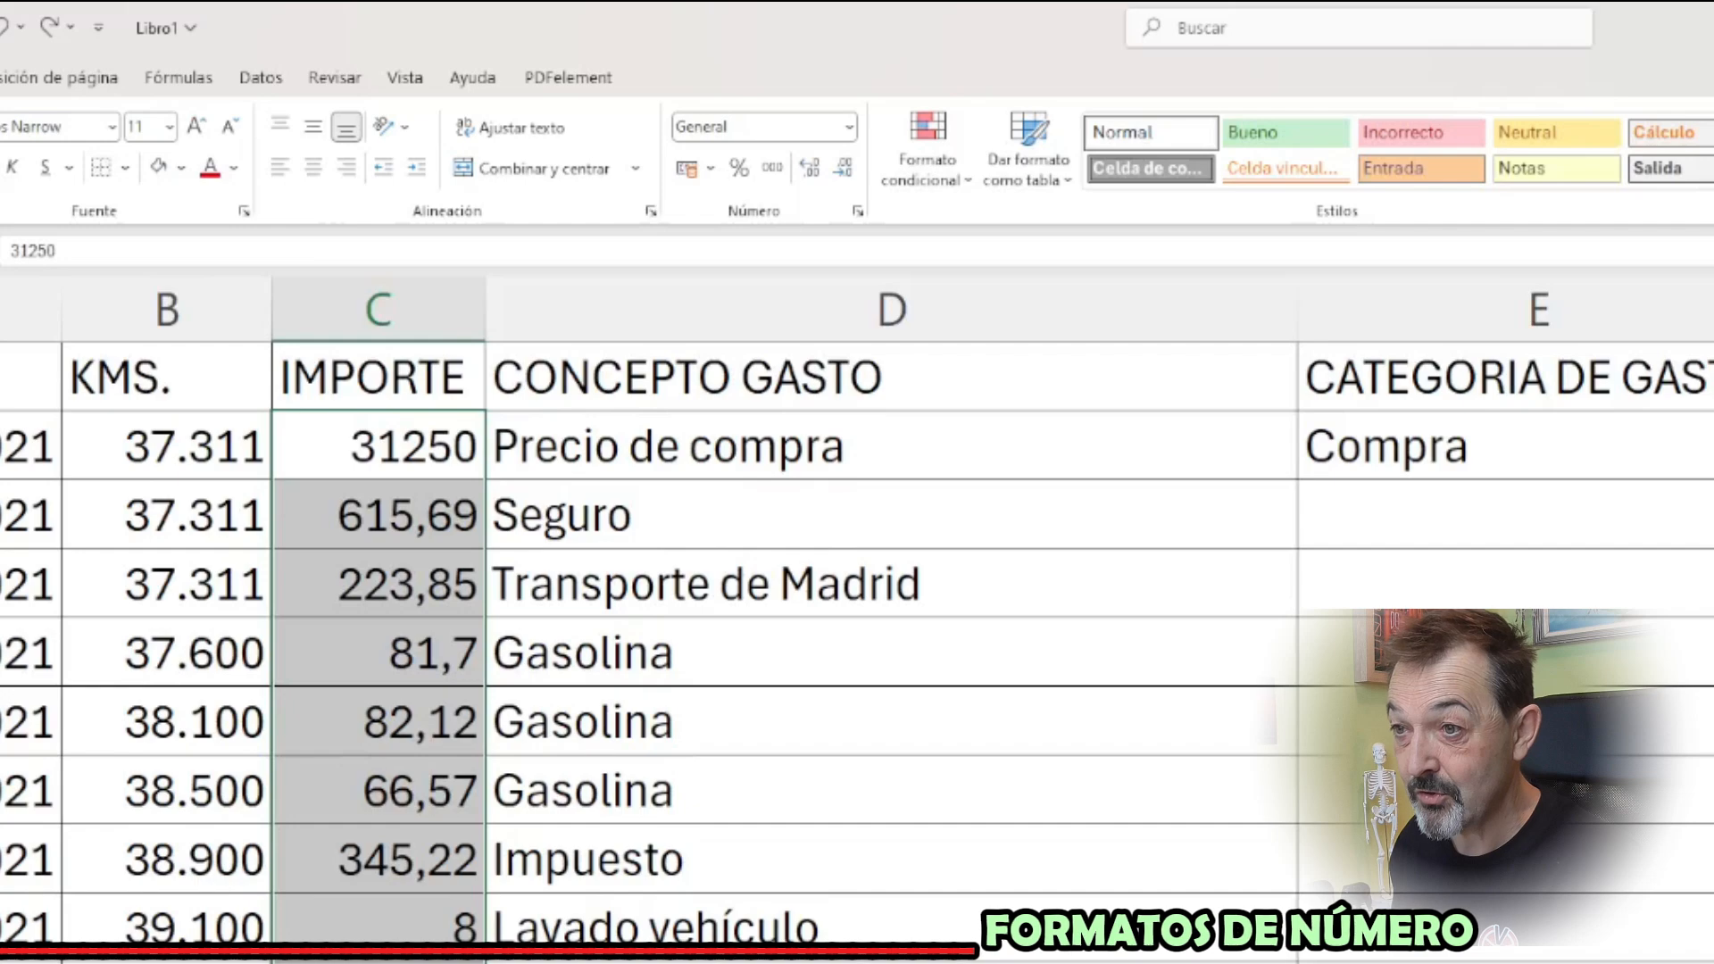
pyautogui.moveTo(378, 961); pyautogui.dragTo(379, 963)
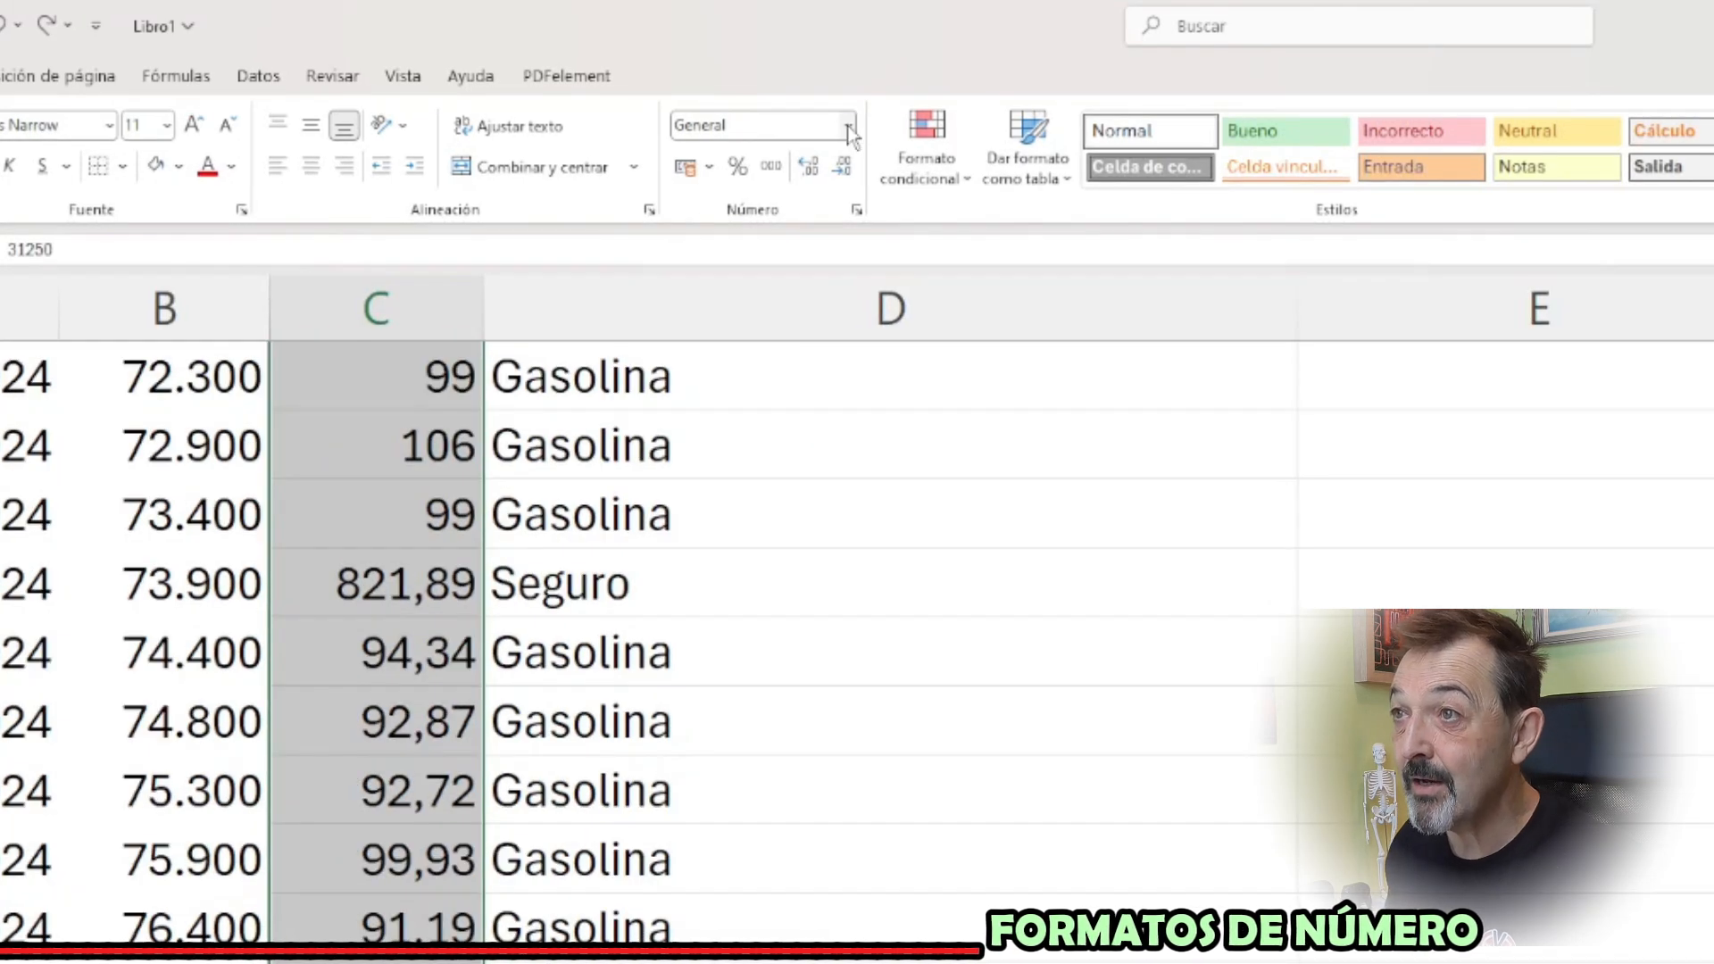
pyautogui.click(850, 132)
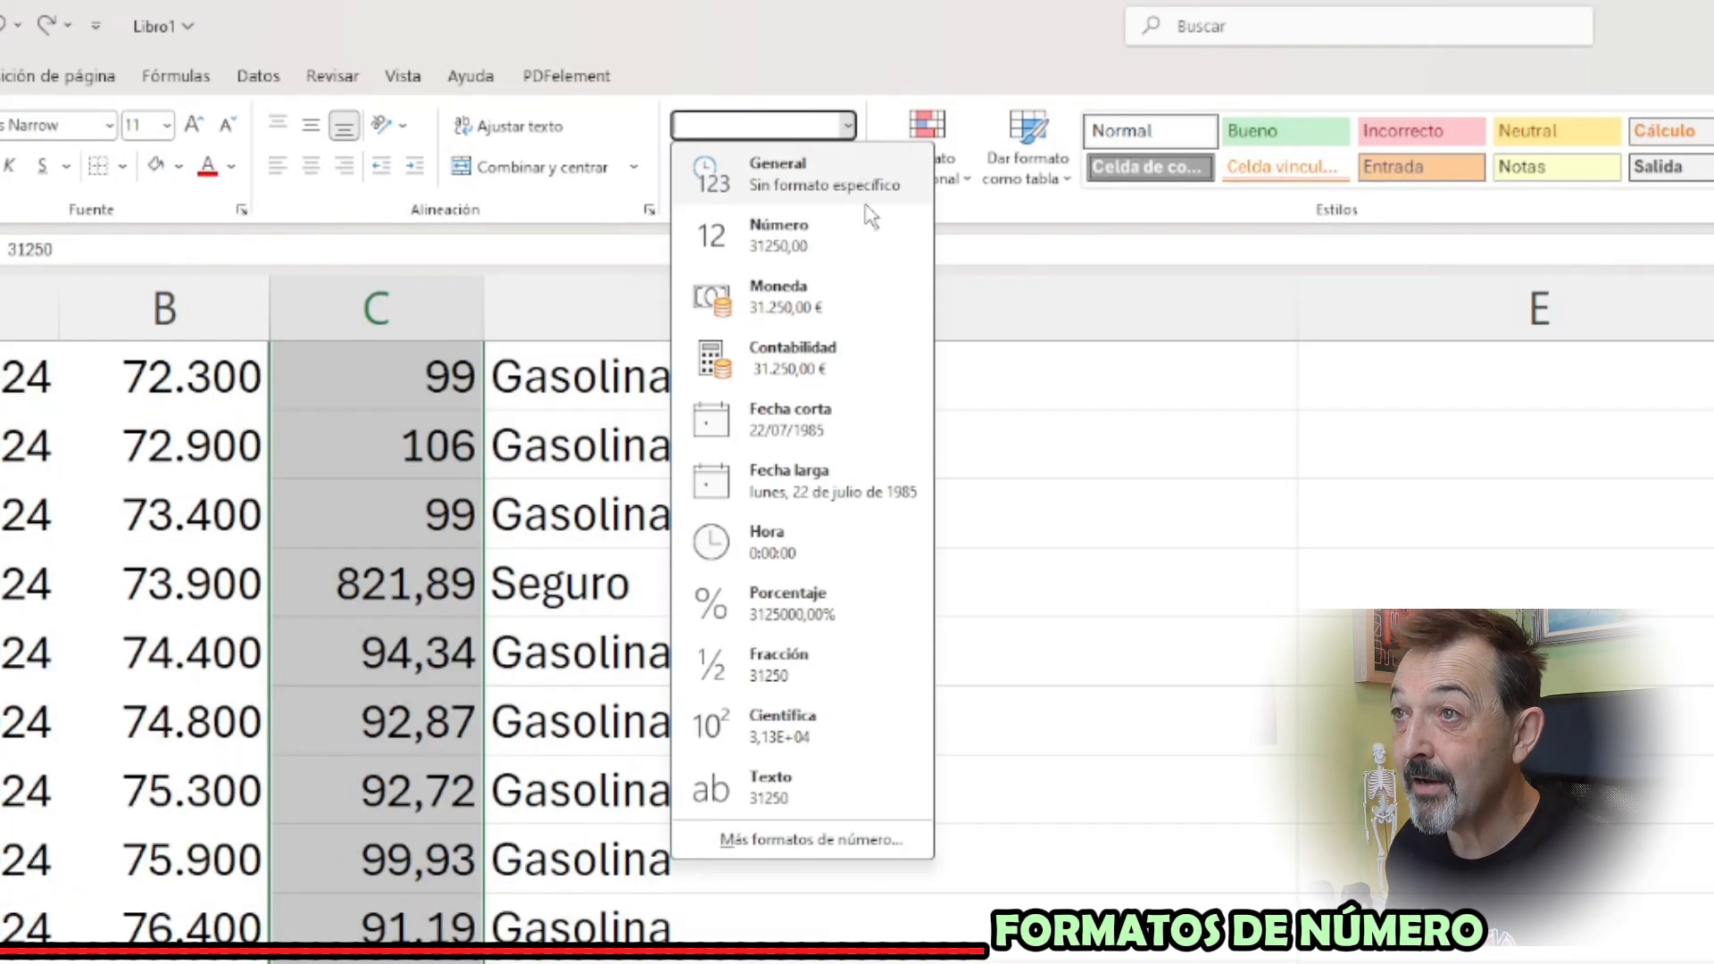
pyautogui.click(794, 312)
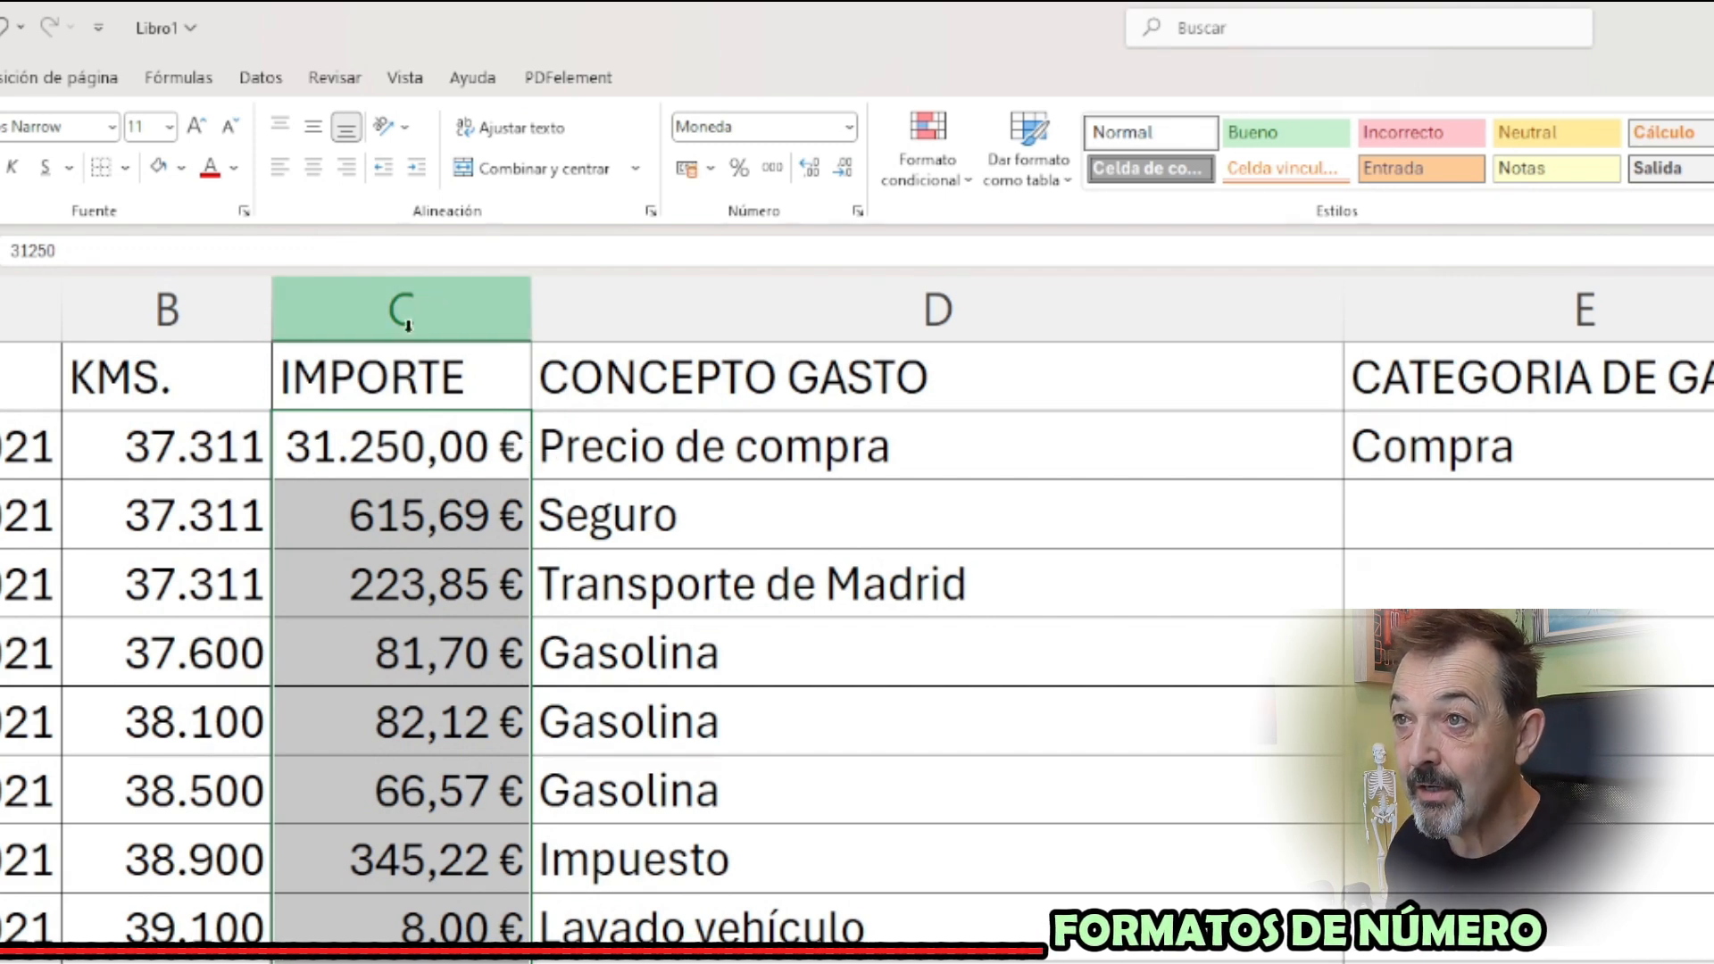
pyautogui.click(416, 445)
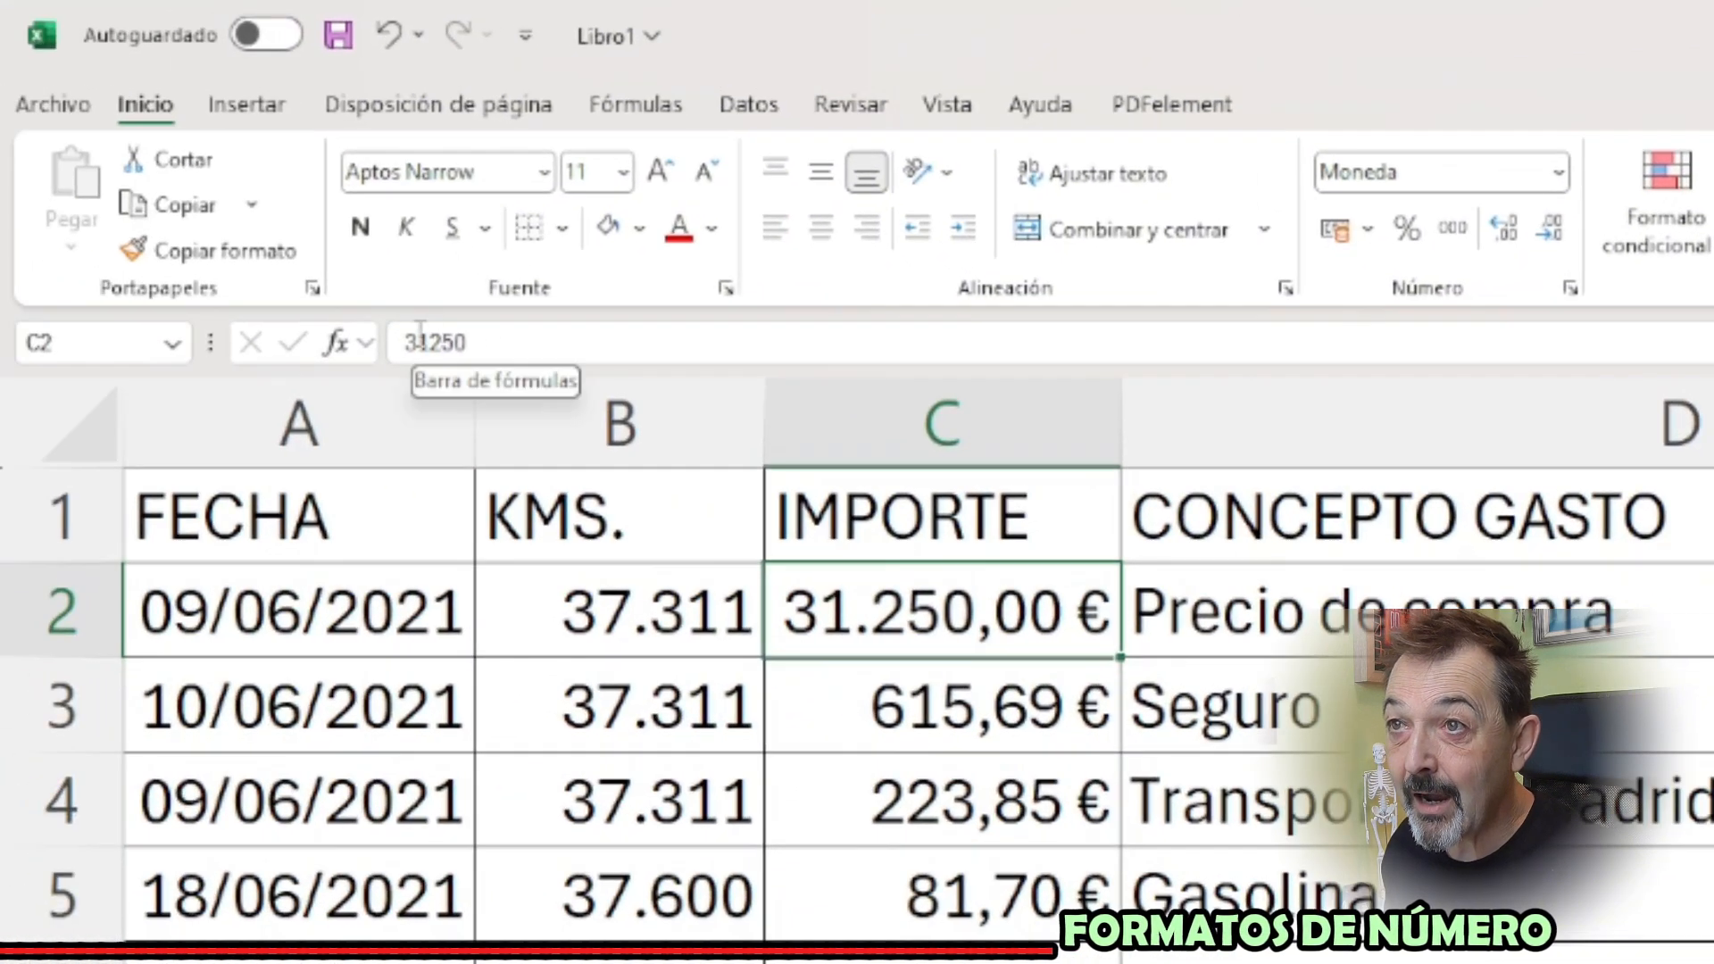
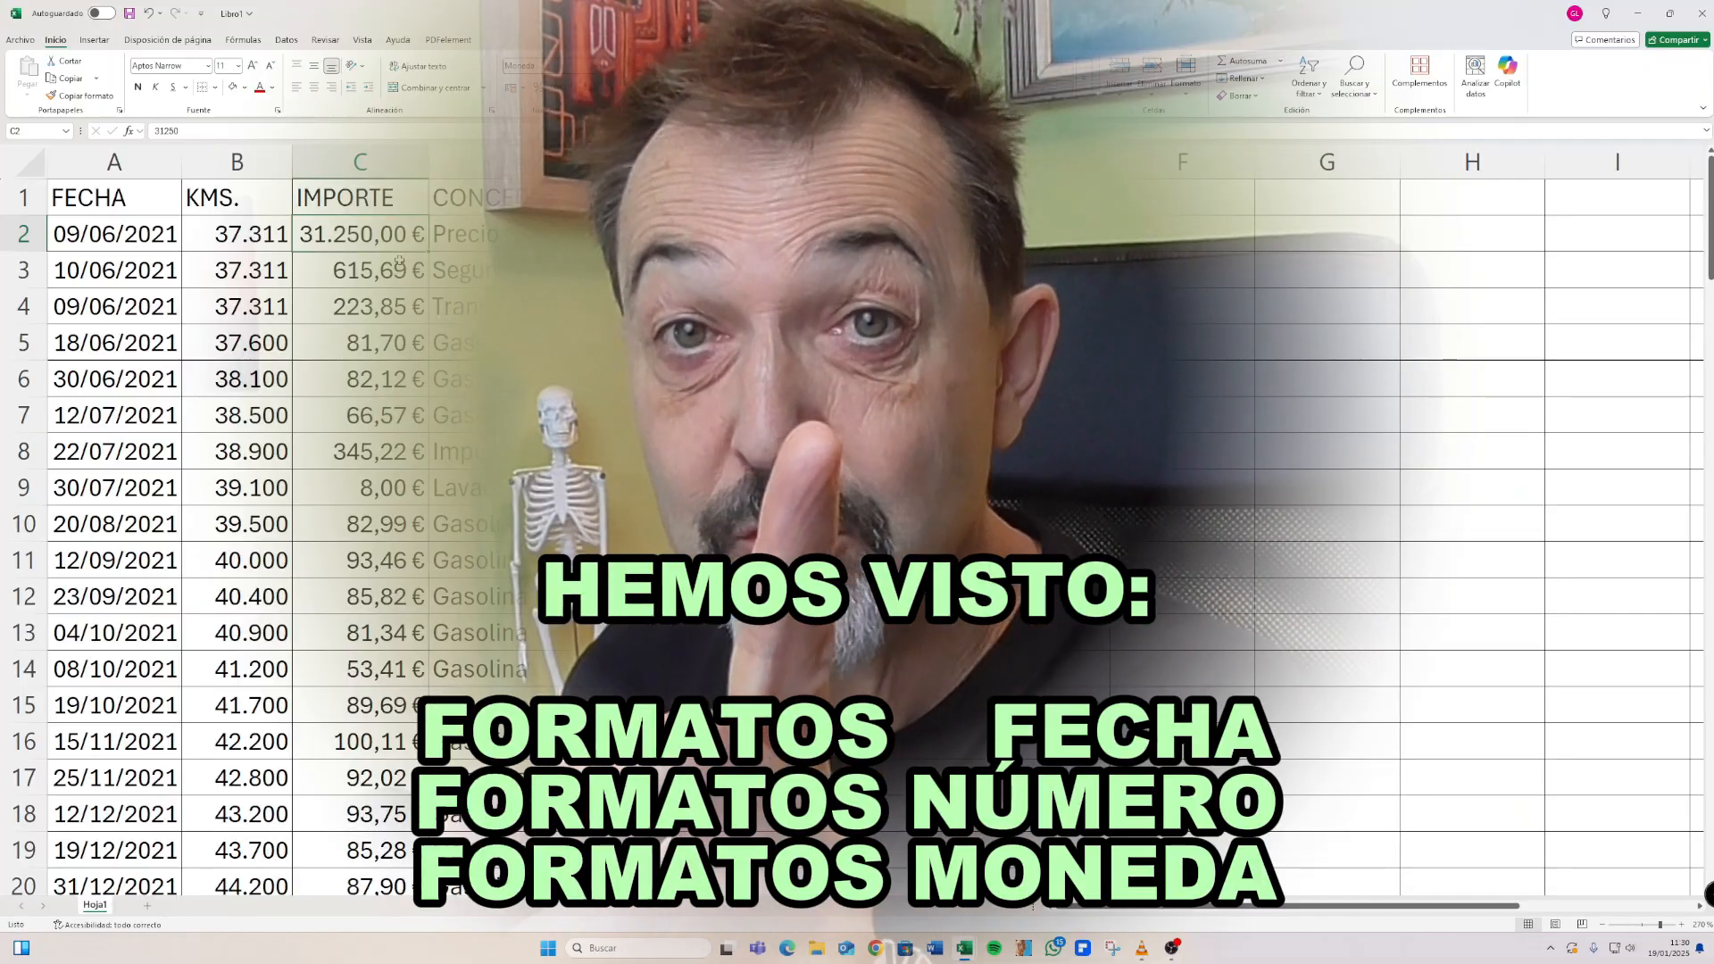
# Check the formatted date, kilometre and amount values in A2, B2 and C2
pyautogui.click(149, 231)
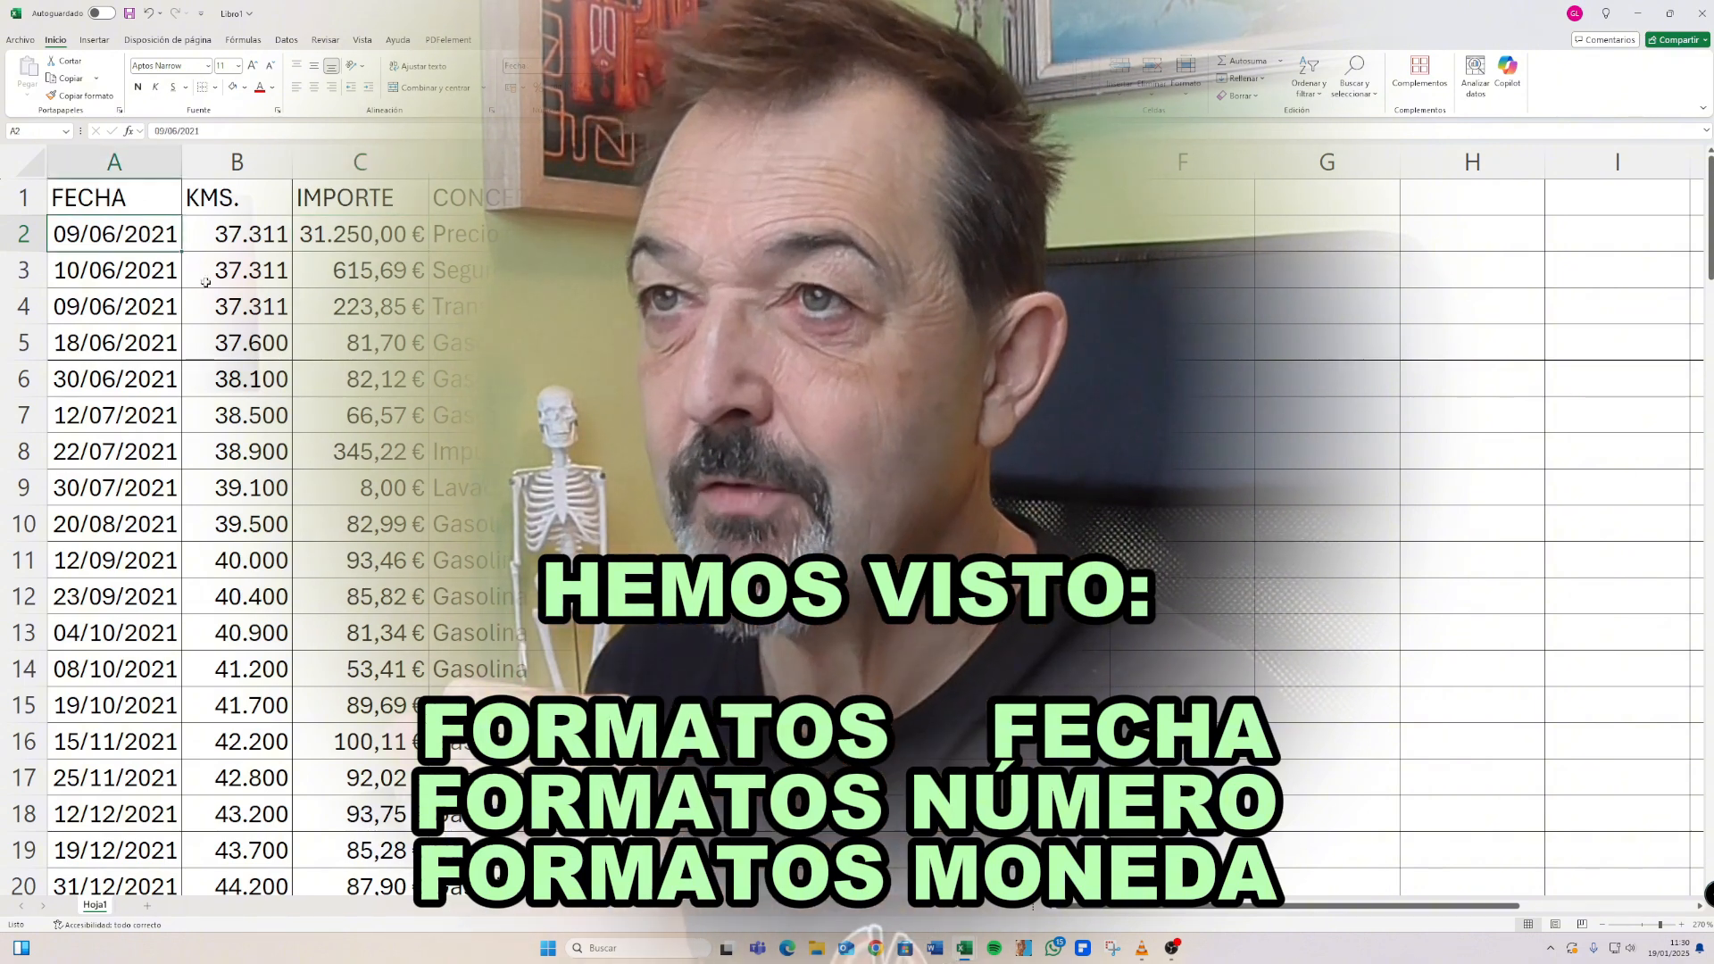
pyautogui.click(237, 239)
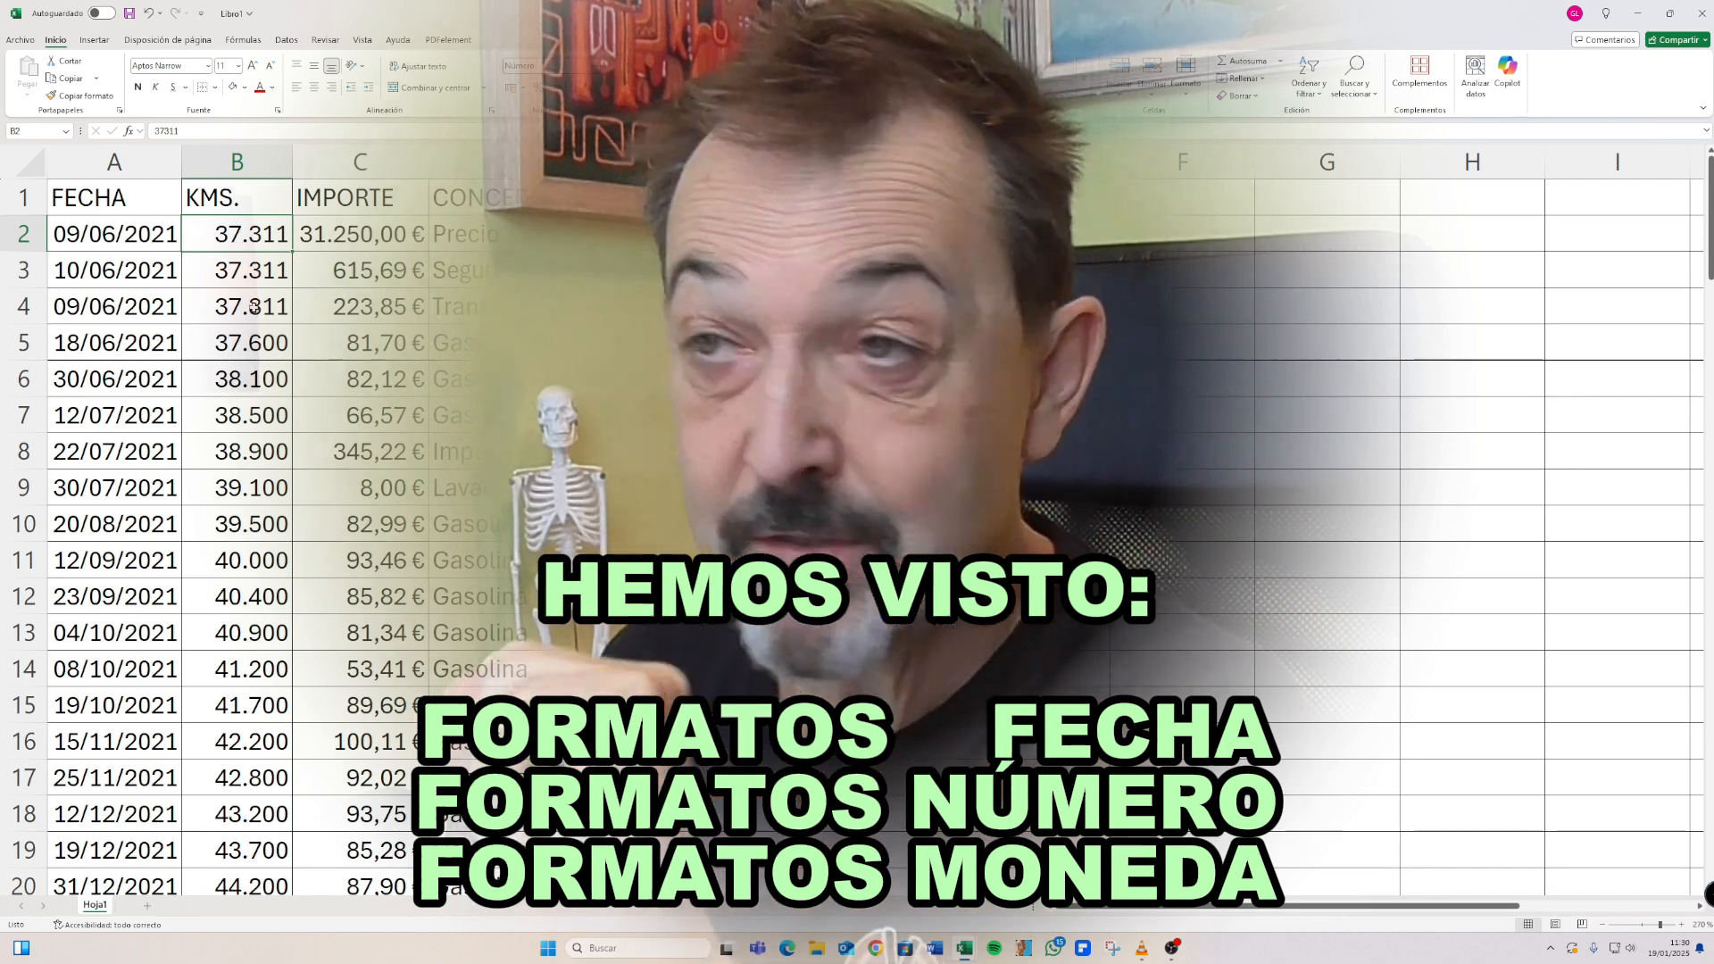
pyautogui.click(344, 235)
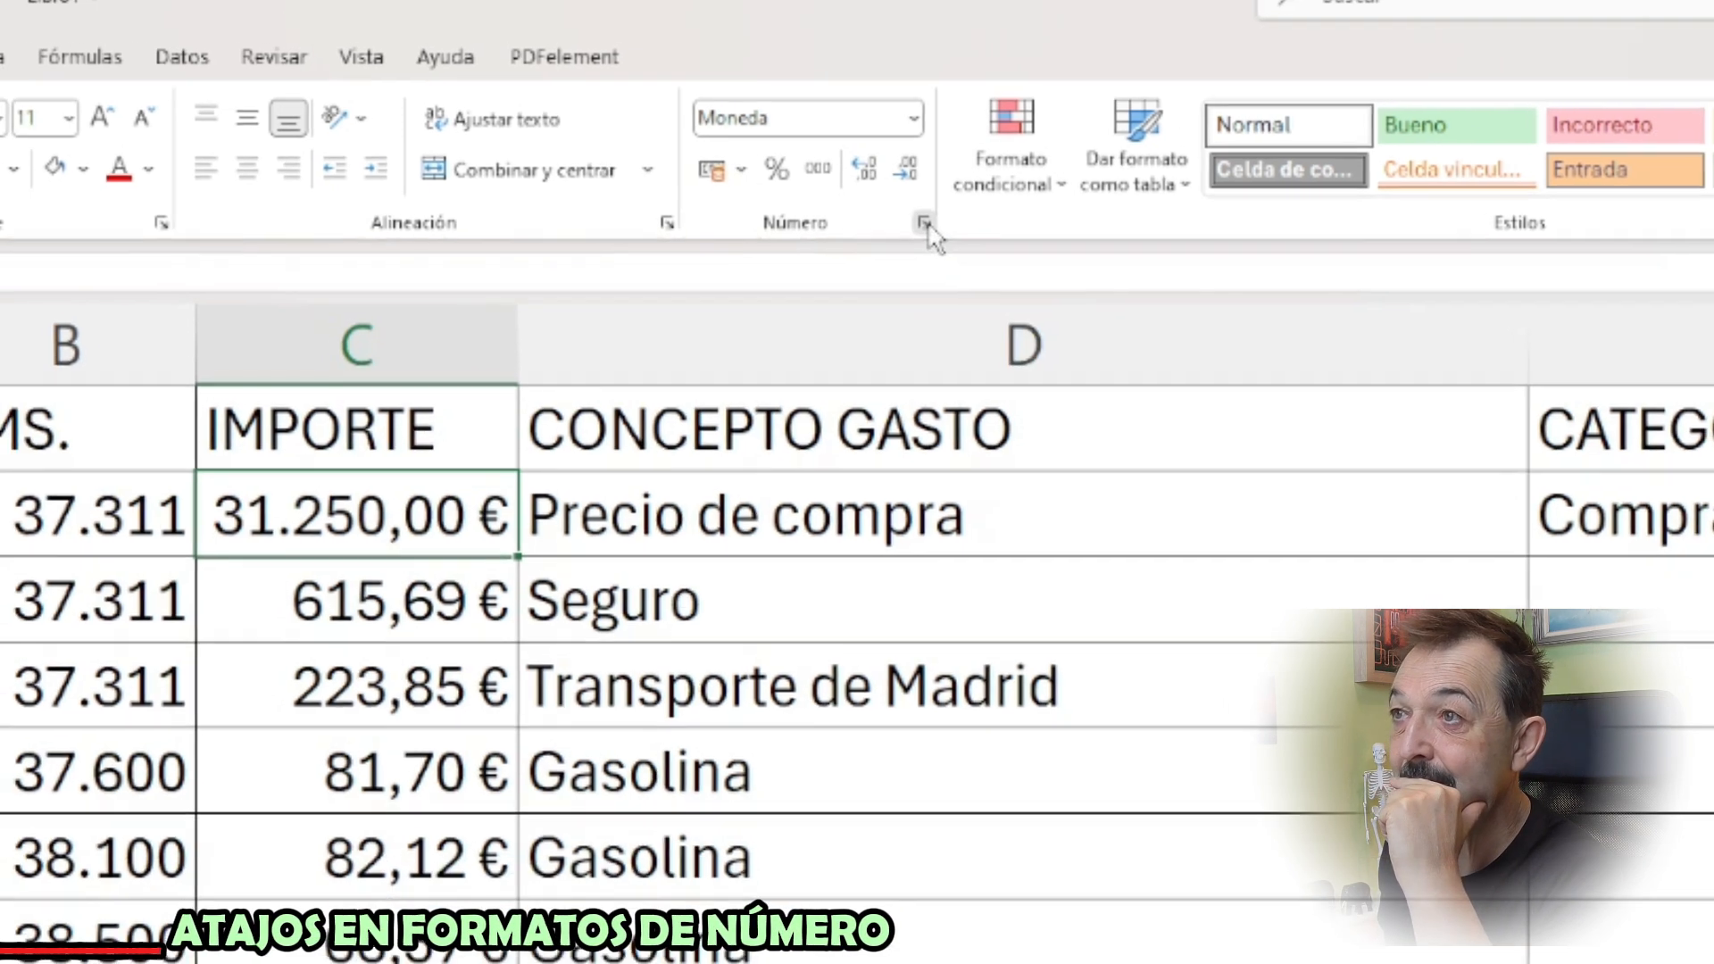
# Examine the number format categories from General to Científica for C2, and leave the format settings without applying any
pyautogui.click(949, 229)
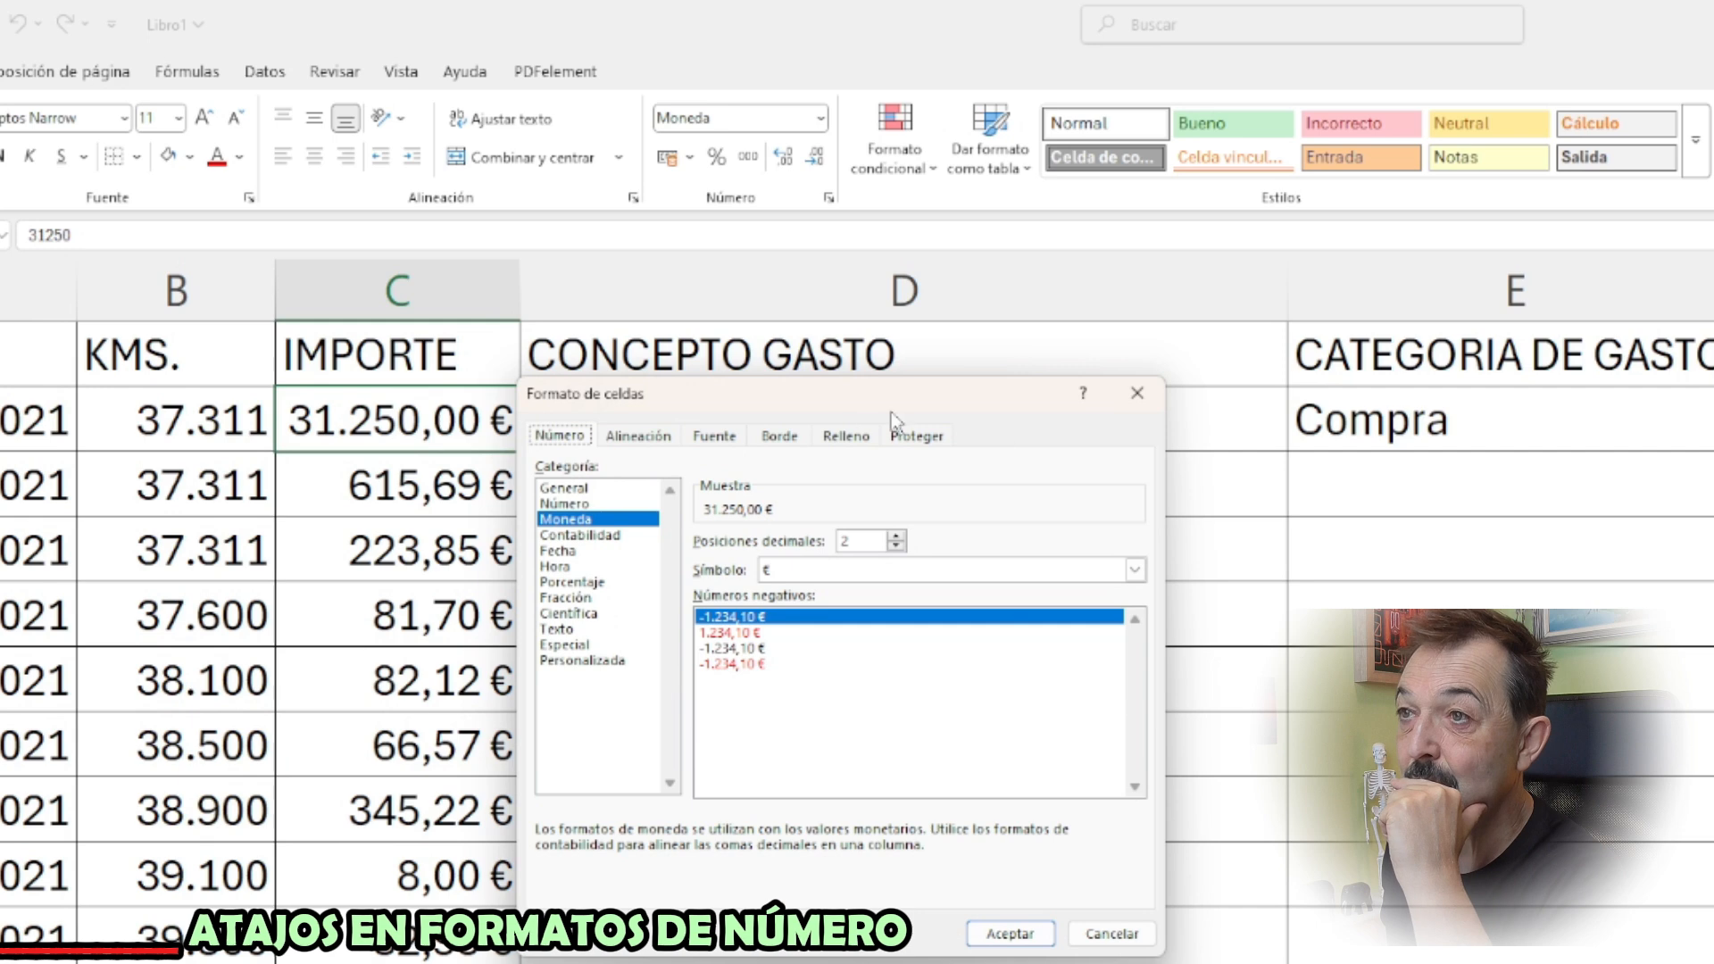
pyautogui.click(609, 491)
pyautogui.click(608, 505)
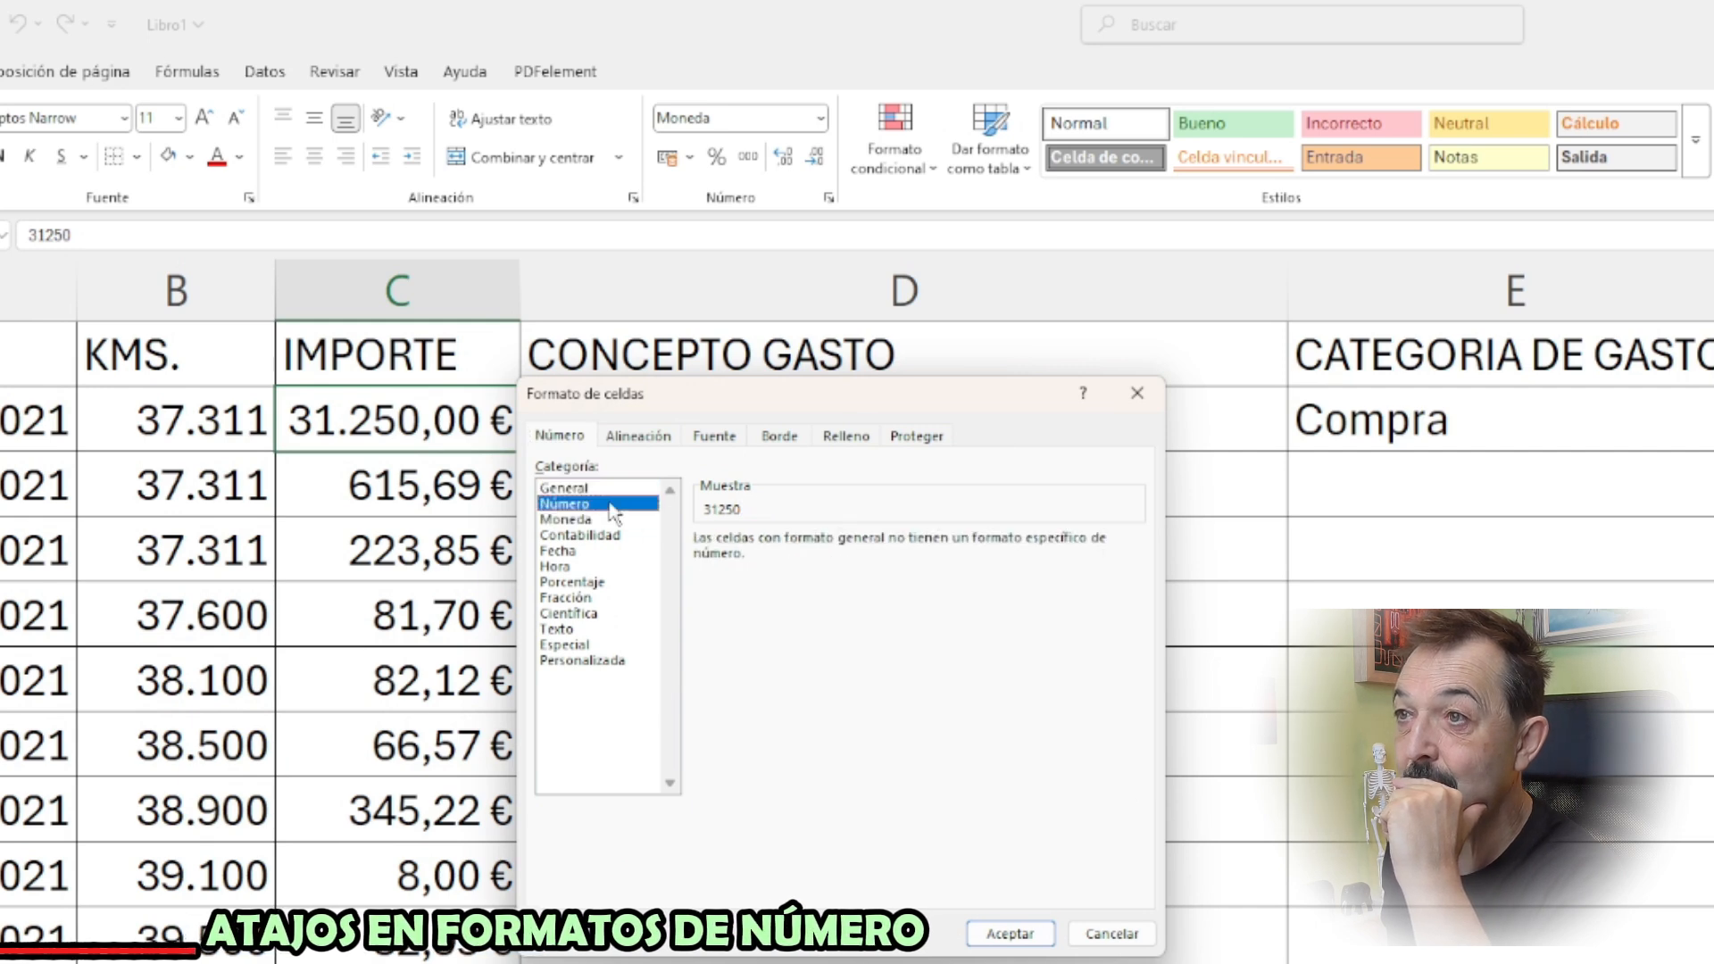
pyautogui.click(607, 521)
pyautogui.click(605, 538)
pyautogui.click(606, 554)
pyautogui.click(606, 569)
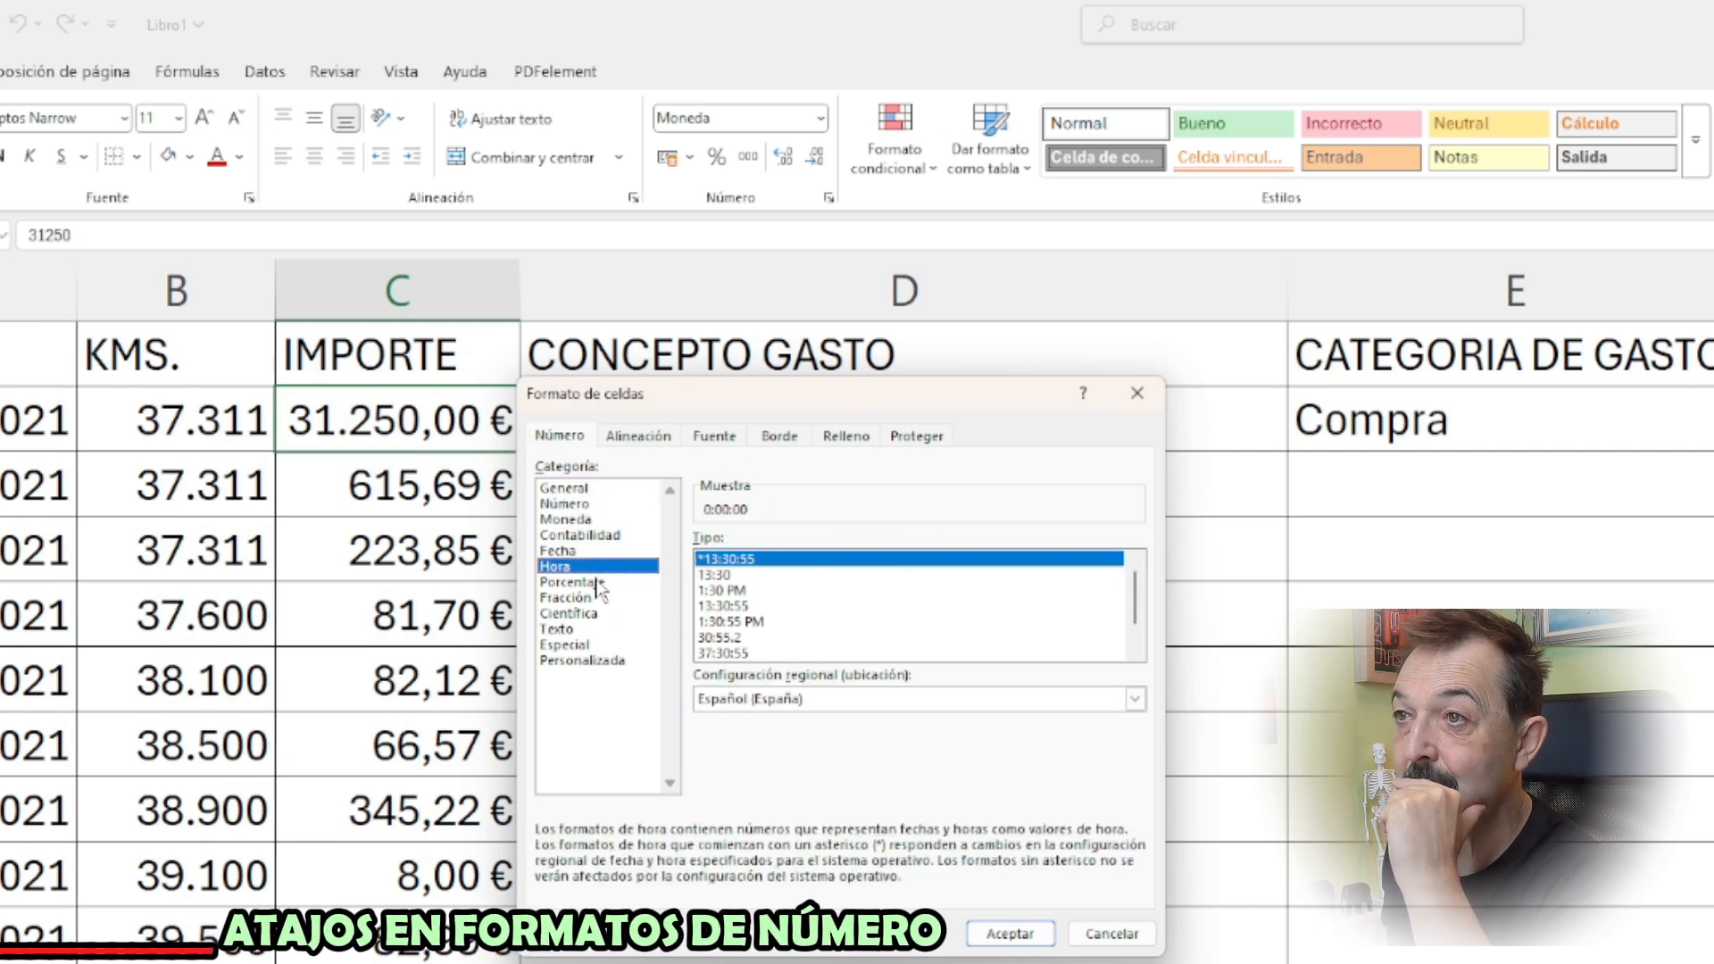
pyautogui.click(604, 585)
pyautogui.click(601, 599)
pyautogui.click(600, 615)
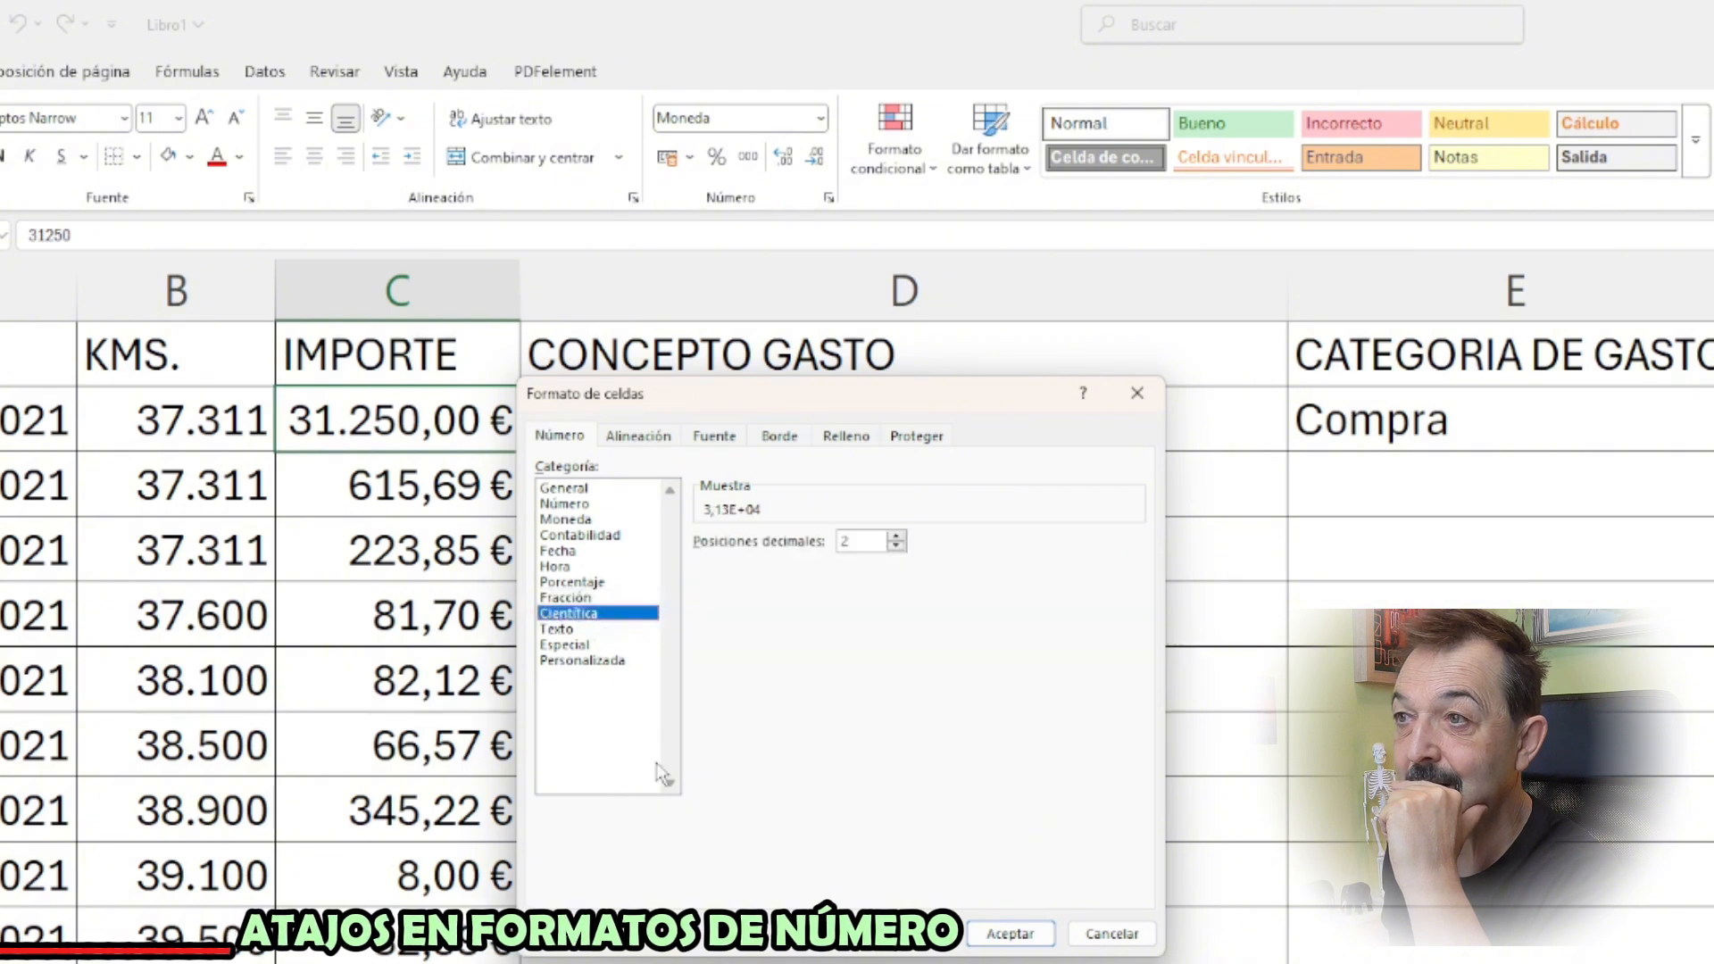
pyautogui.click(1109, 934)
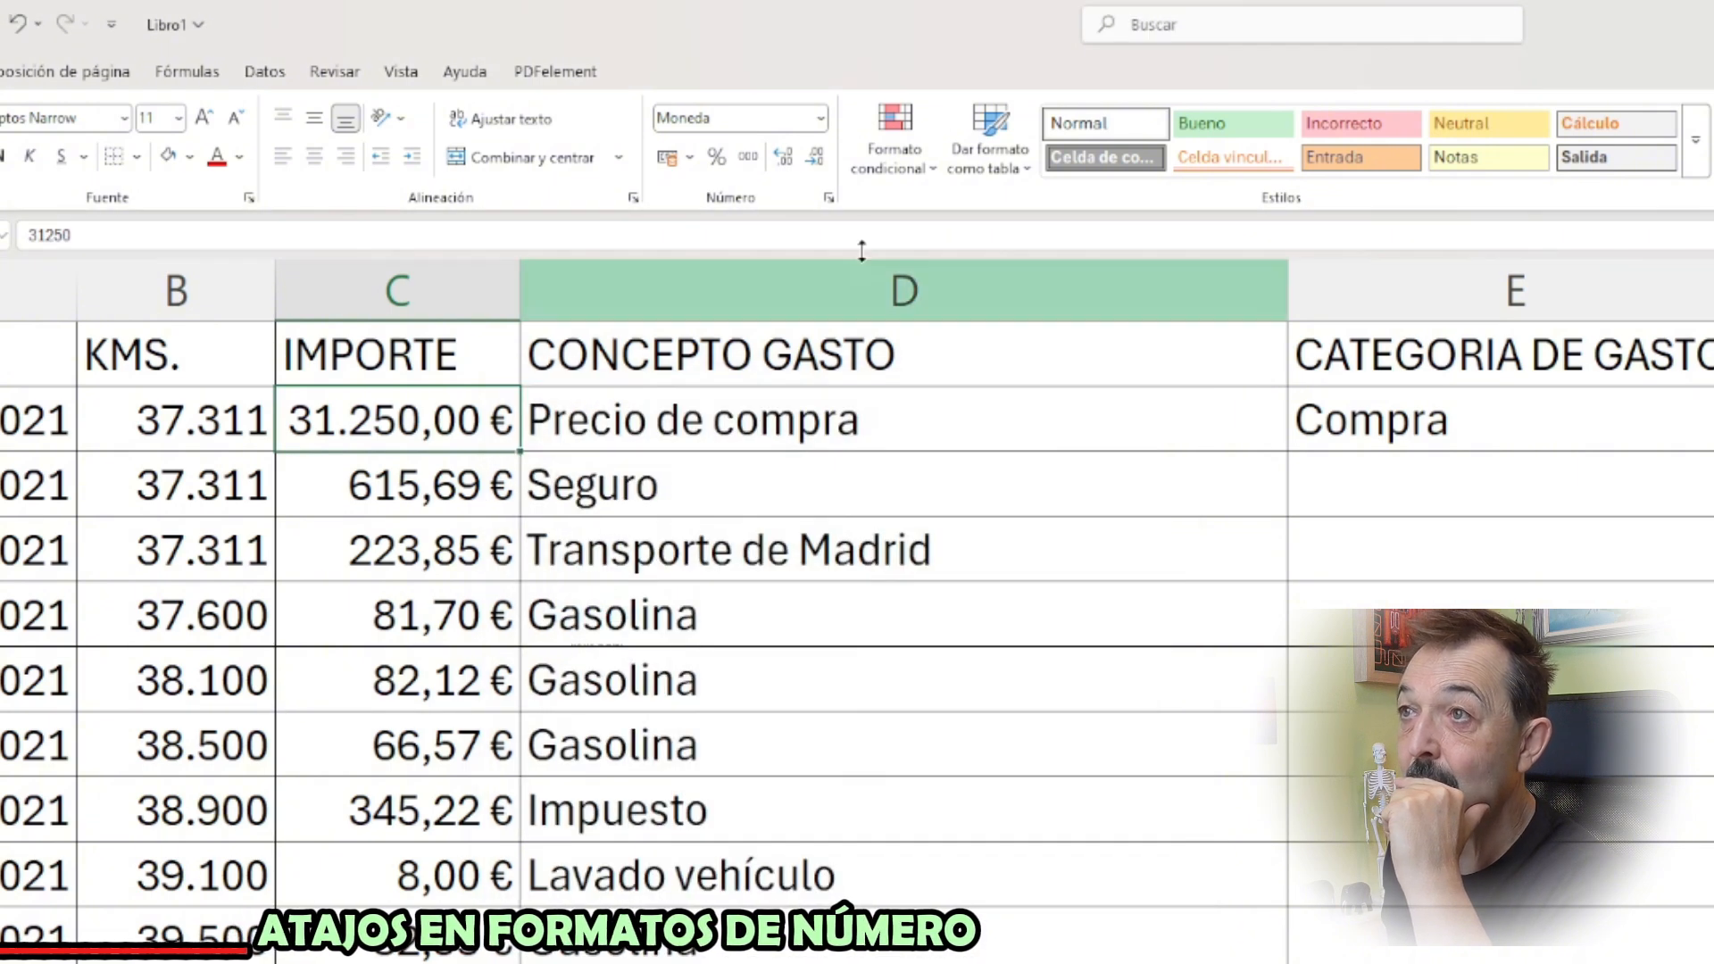
# Review C2's quick number formats, the full format settings and the accounting currency choices, including € Español (España)
pyautogui.click(821, 118)
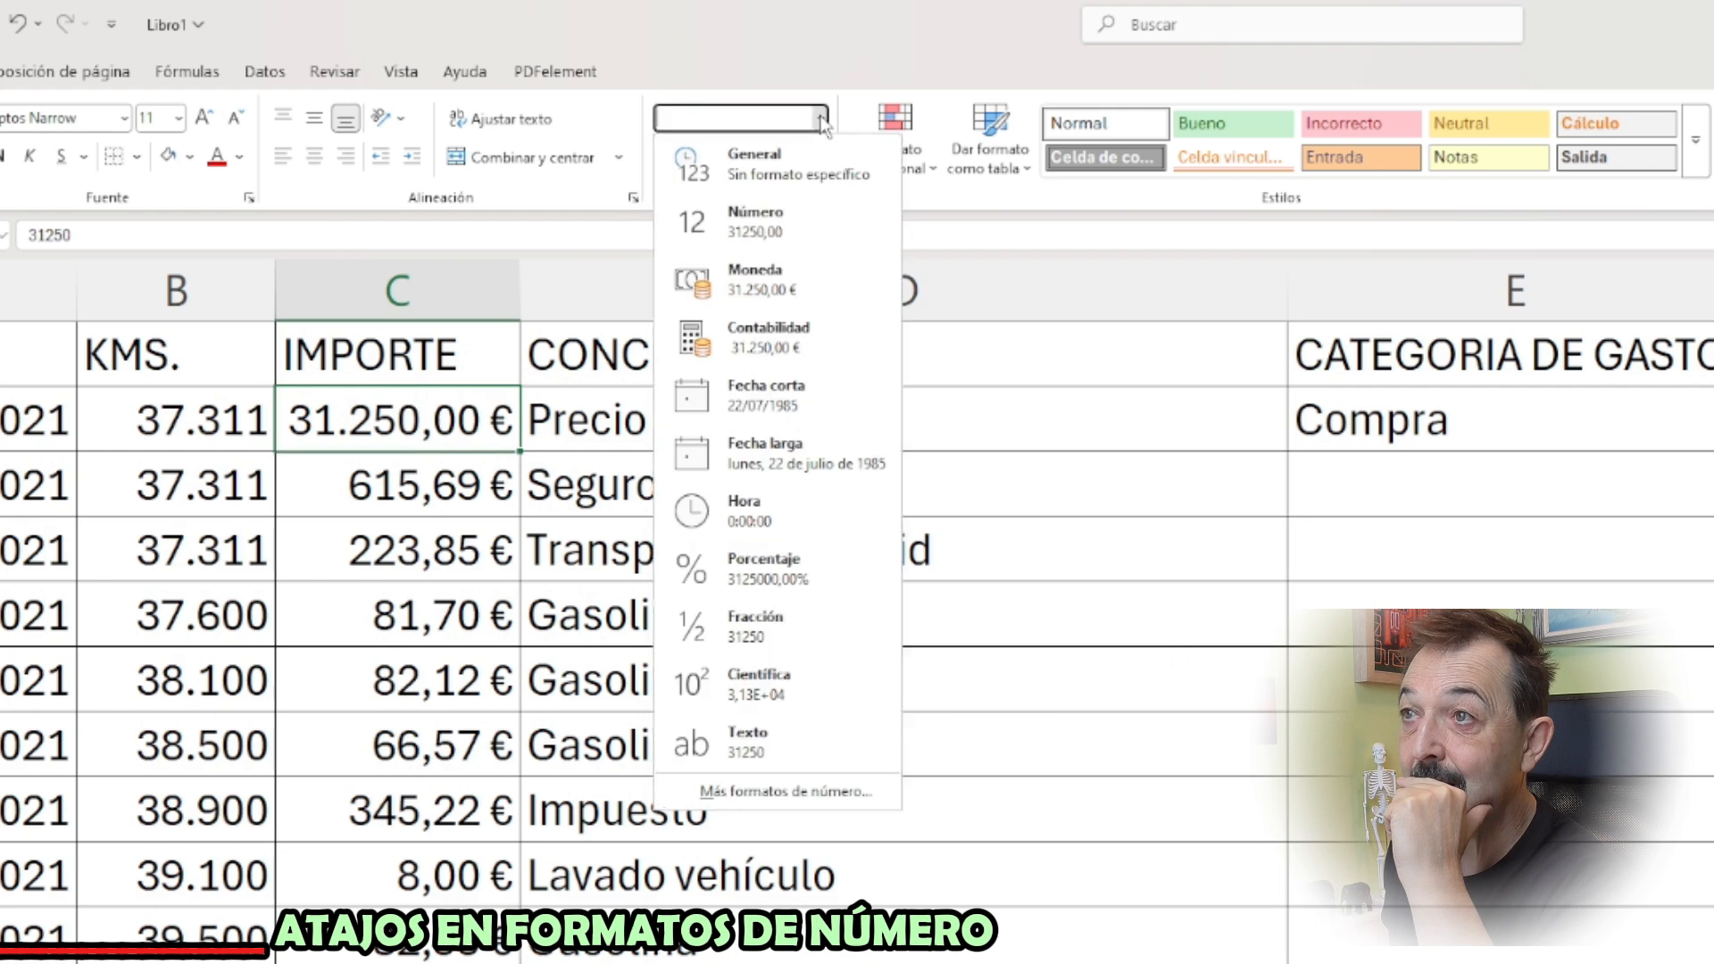
pyautogui.click(789, 797)
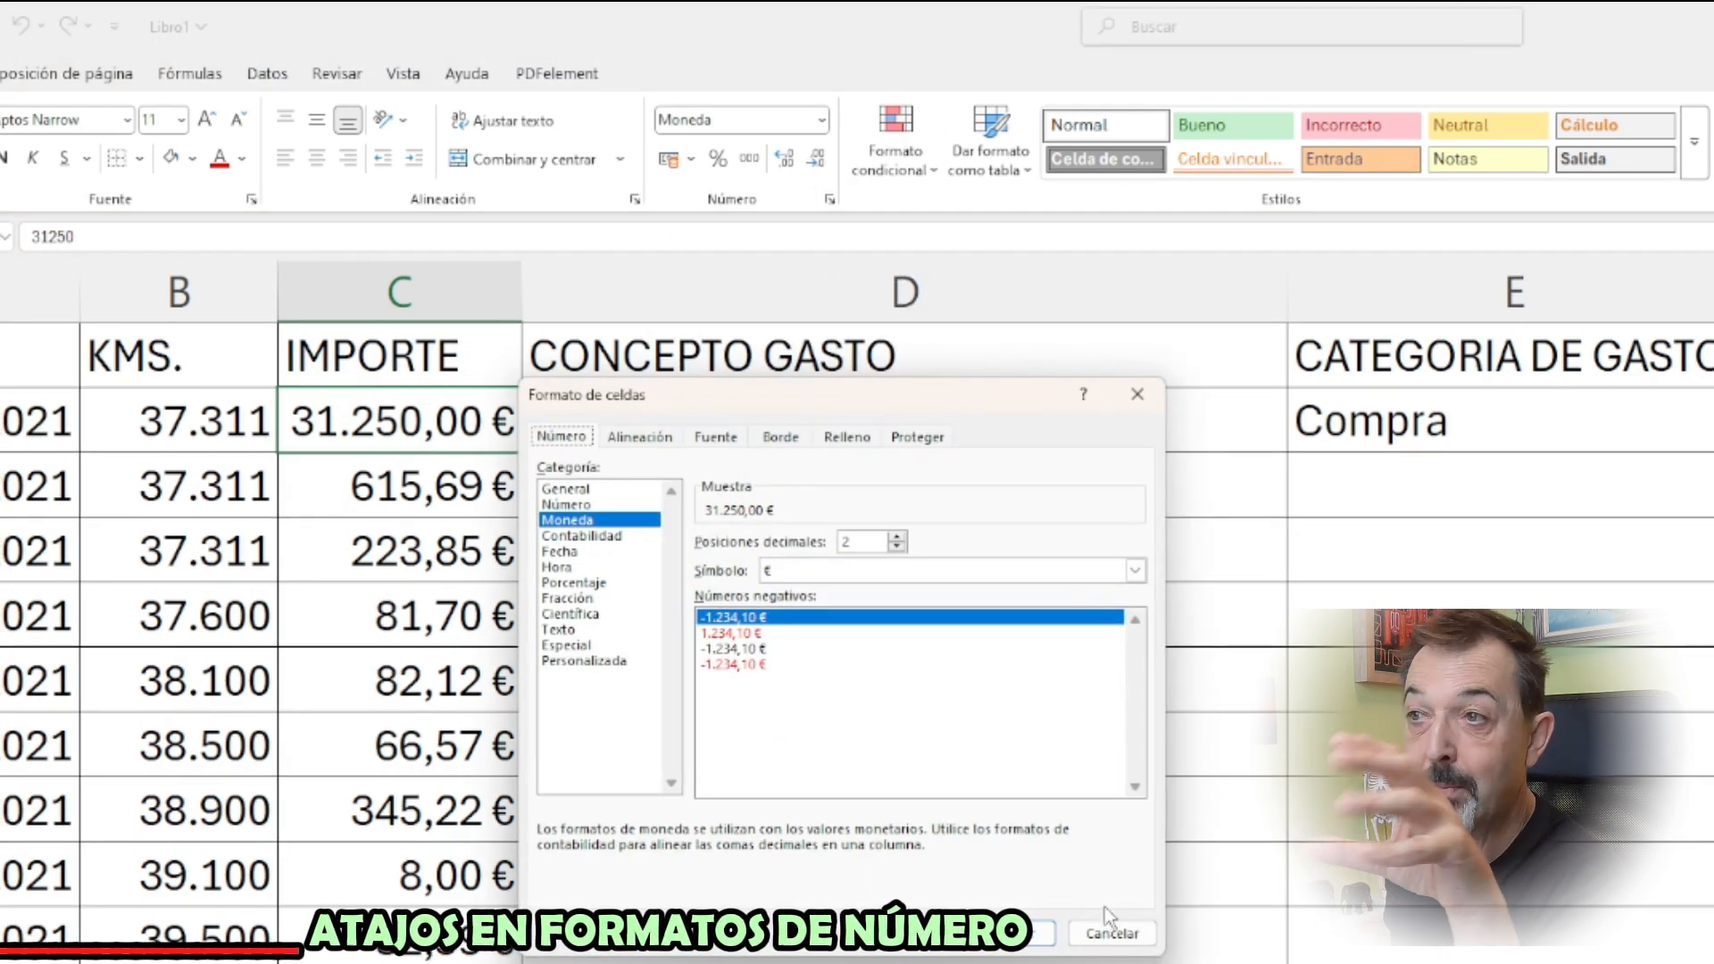
pyautogui.click(1110, 932)
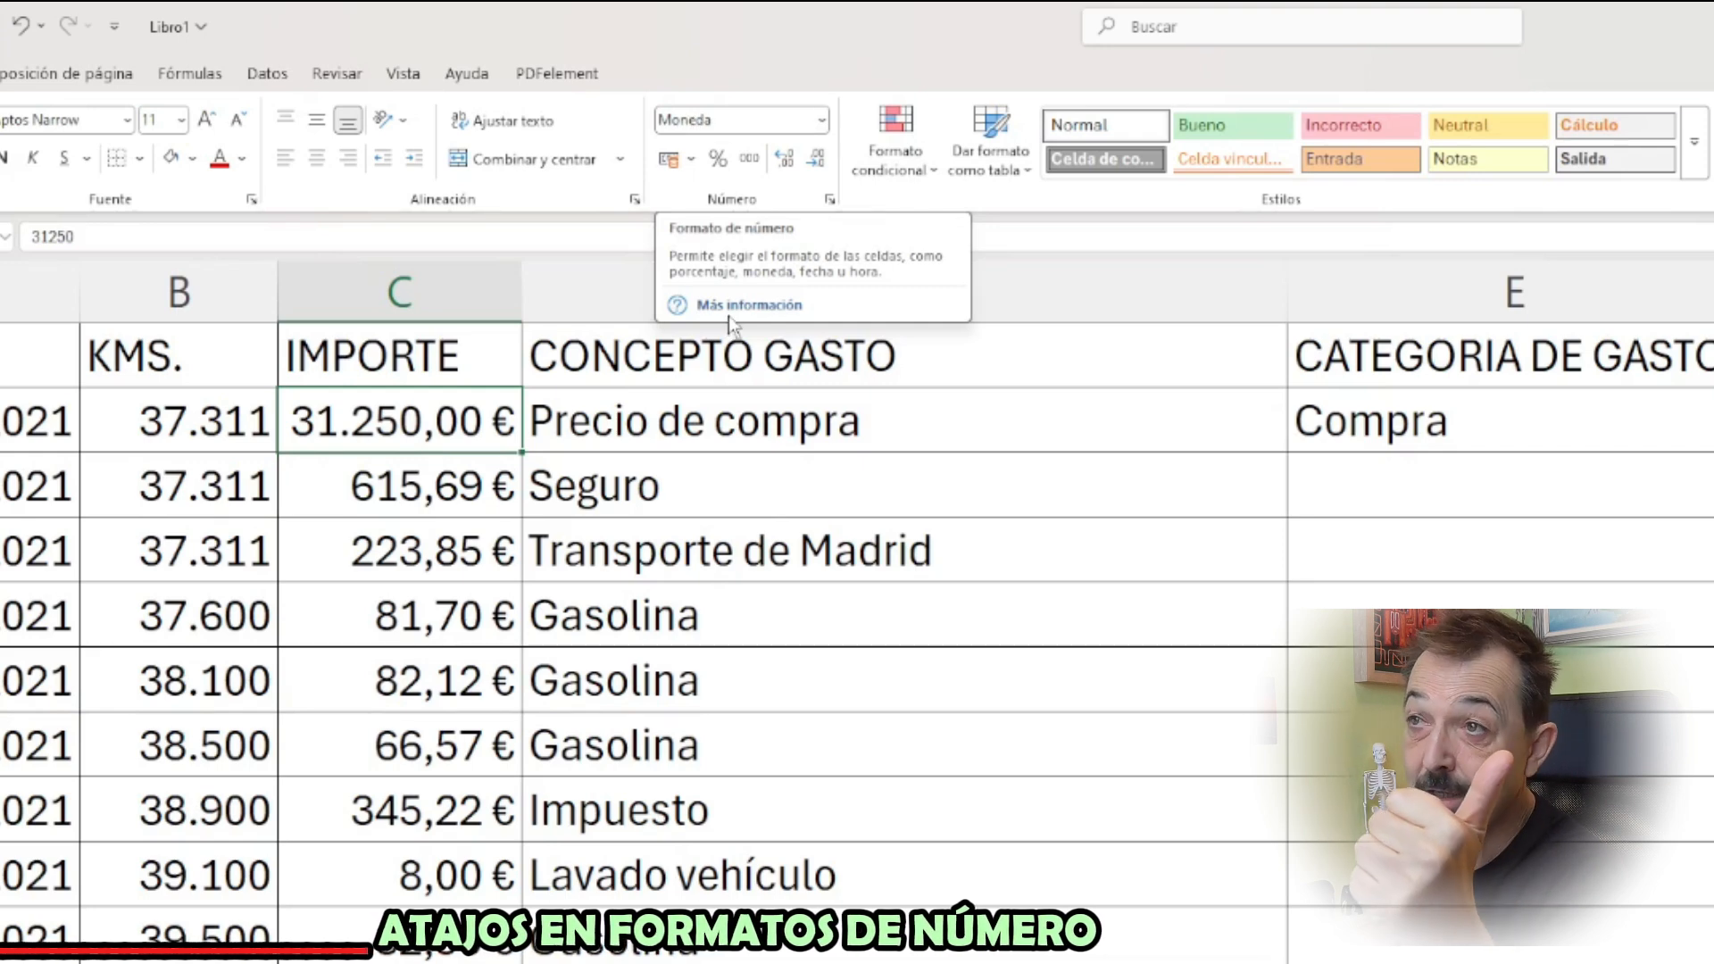
pyautogui.click(691, 160)
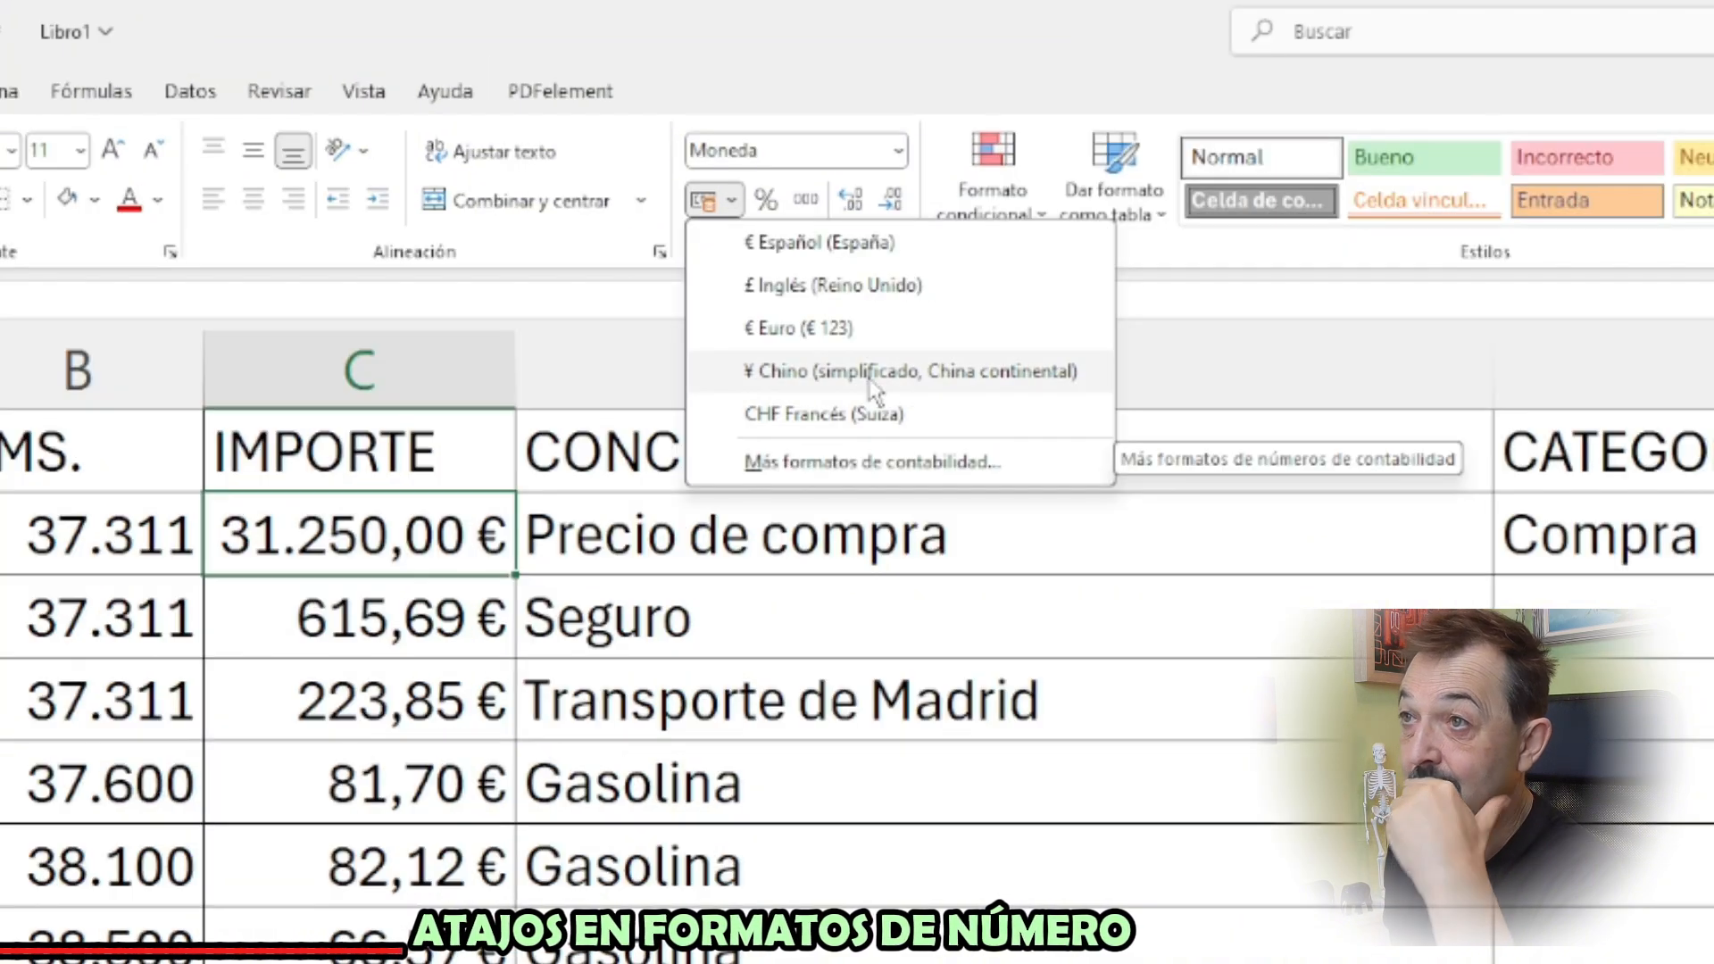
pyautogui.click(839, 246)
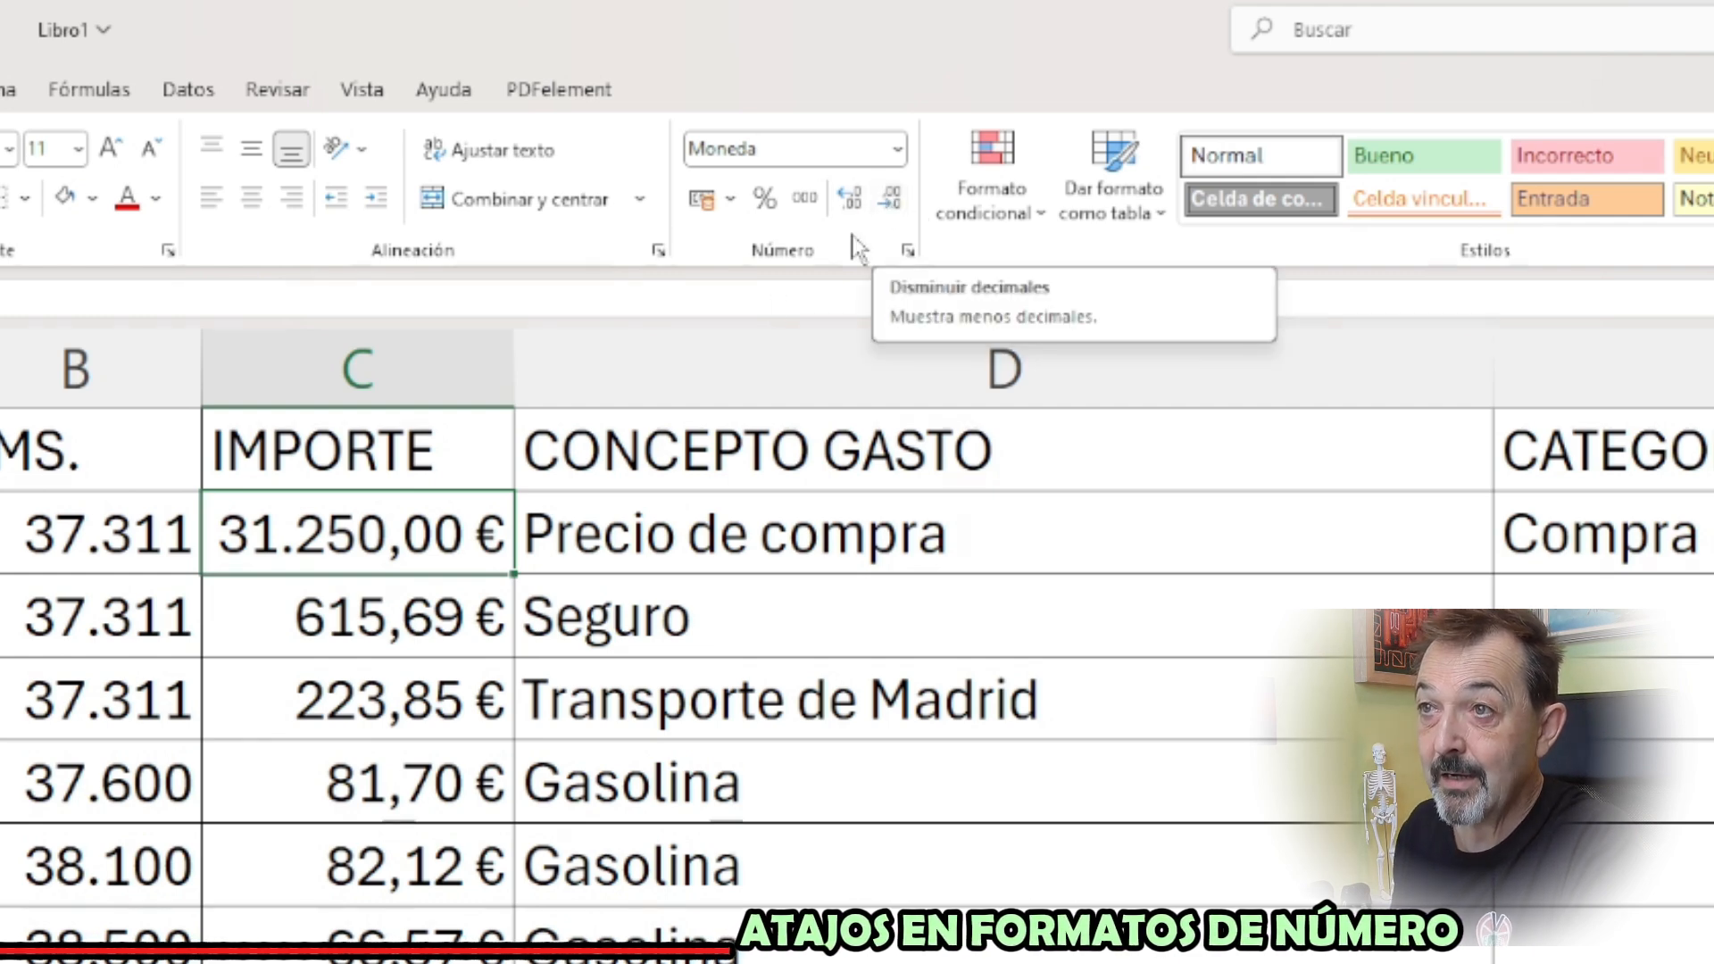
# Fill C2 with orange and reduce its amount to 0 decimal places
pyautogui.click(92, 198)
pyautogui.click(163, 661)
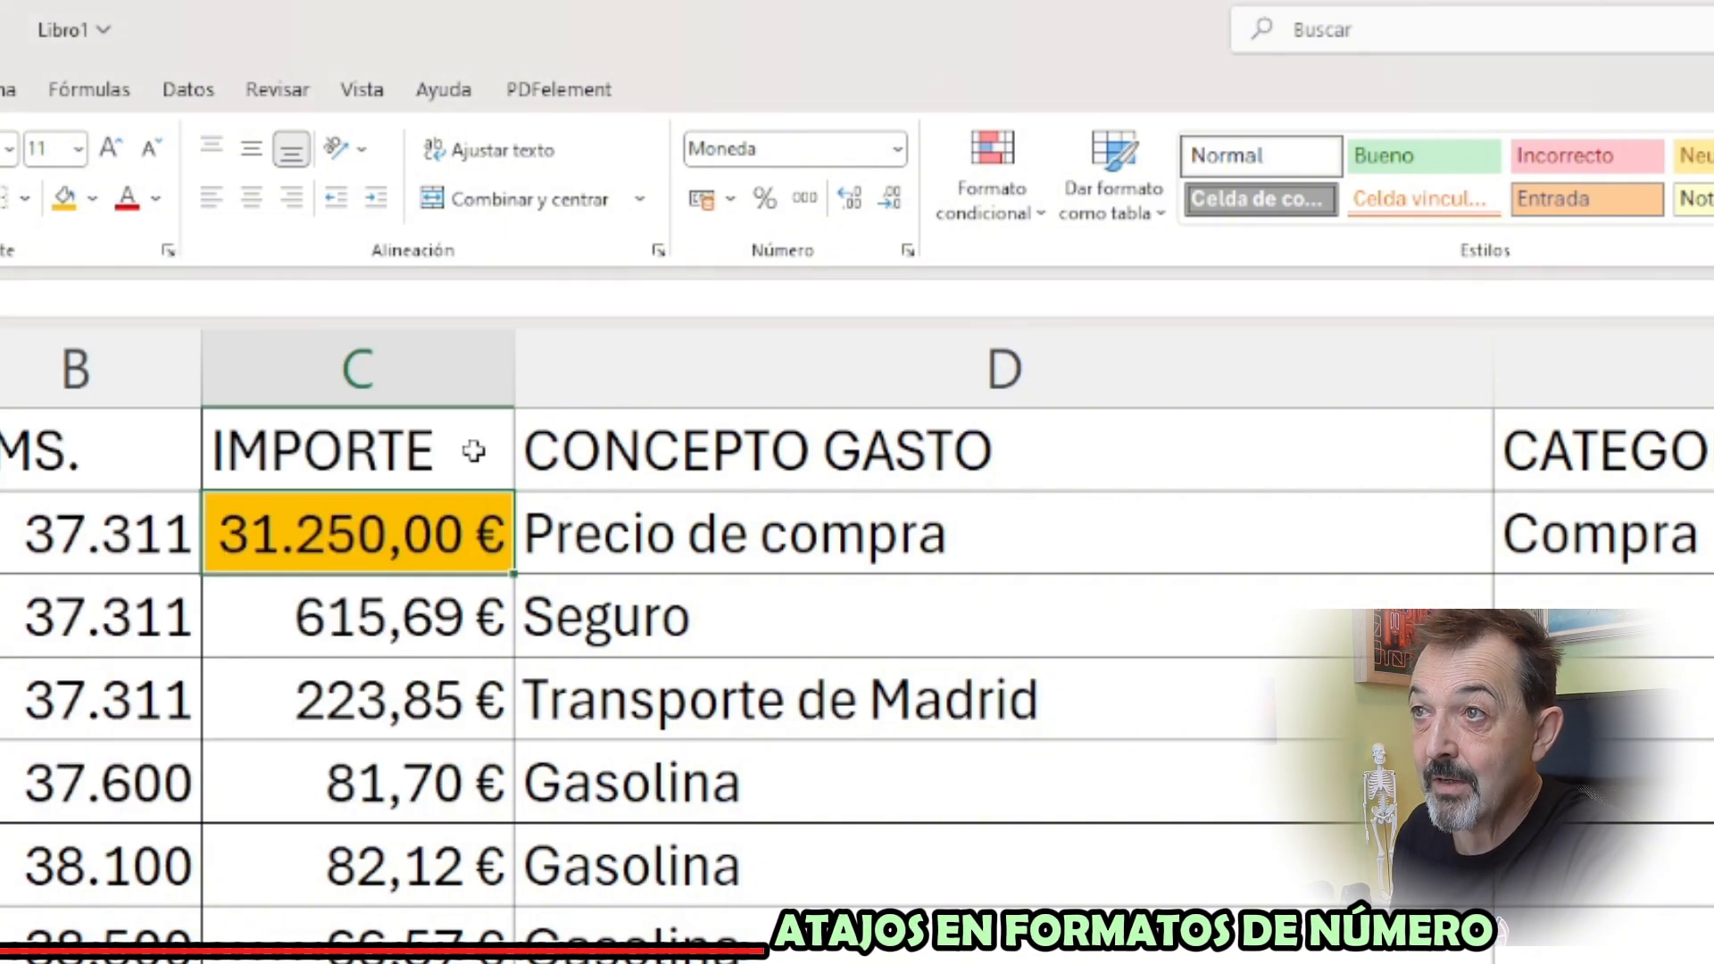
pyautogui.click(892, 201)
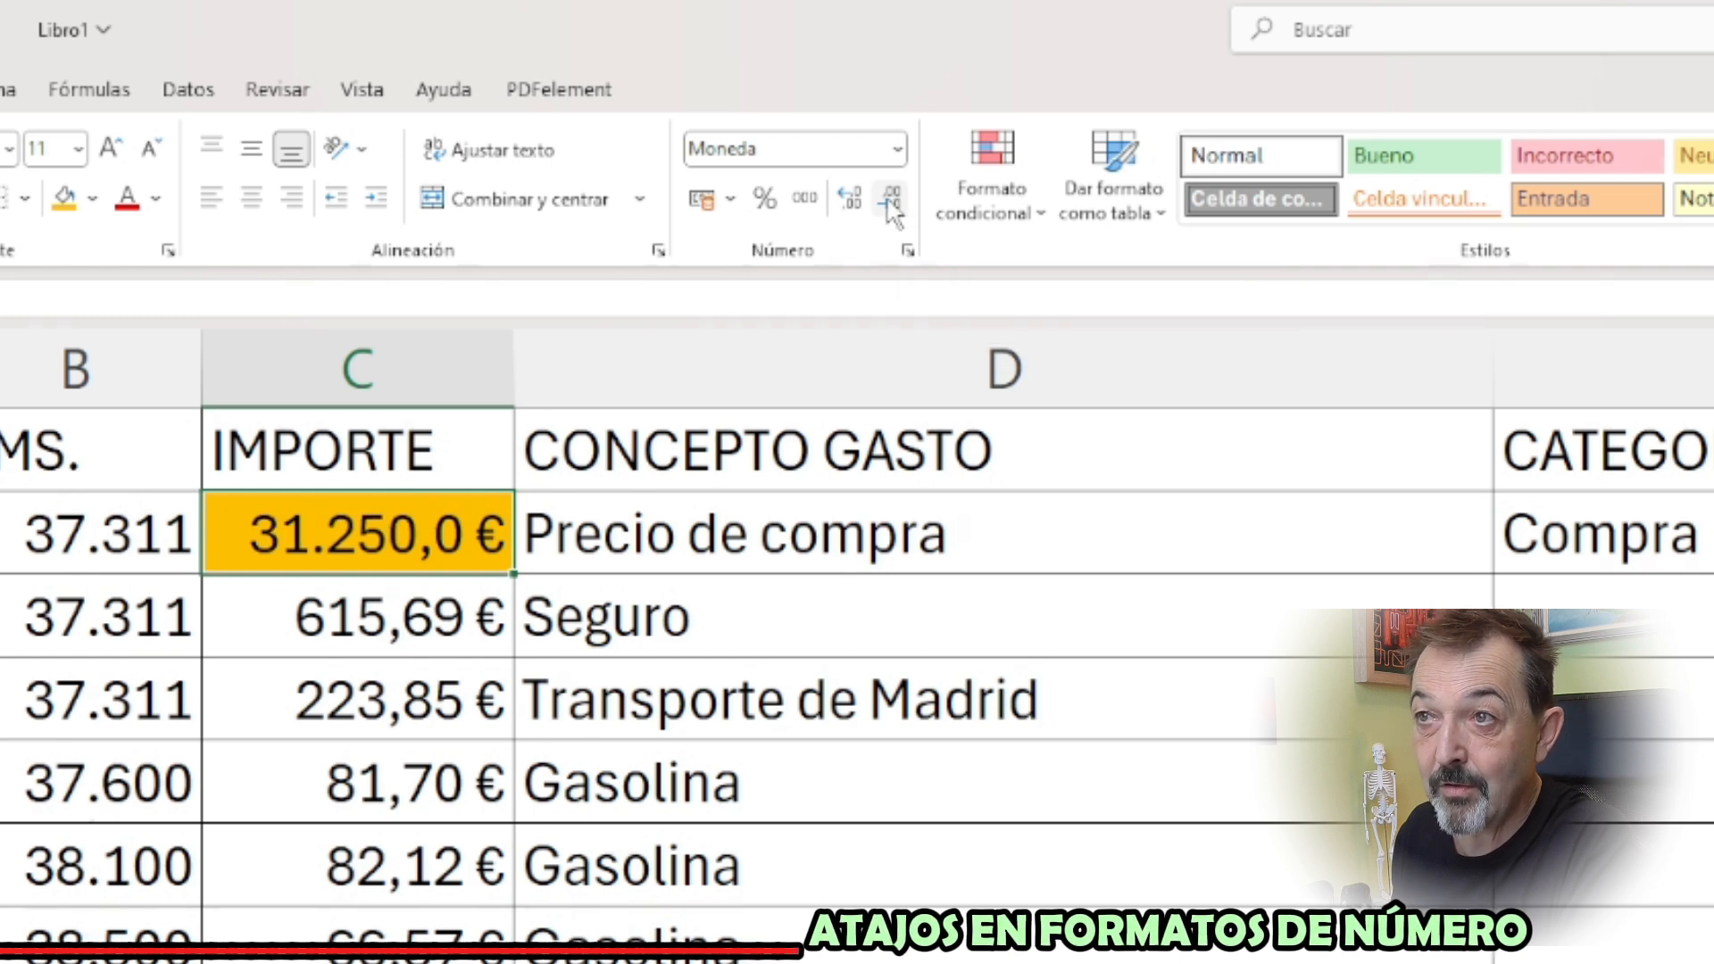
pyautogui.click(892, 201)
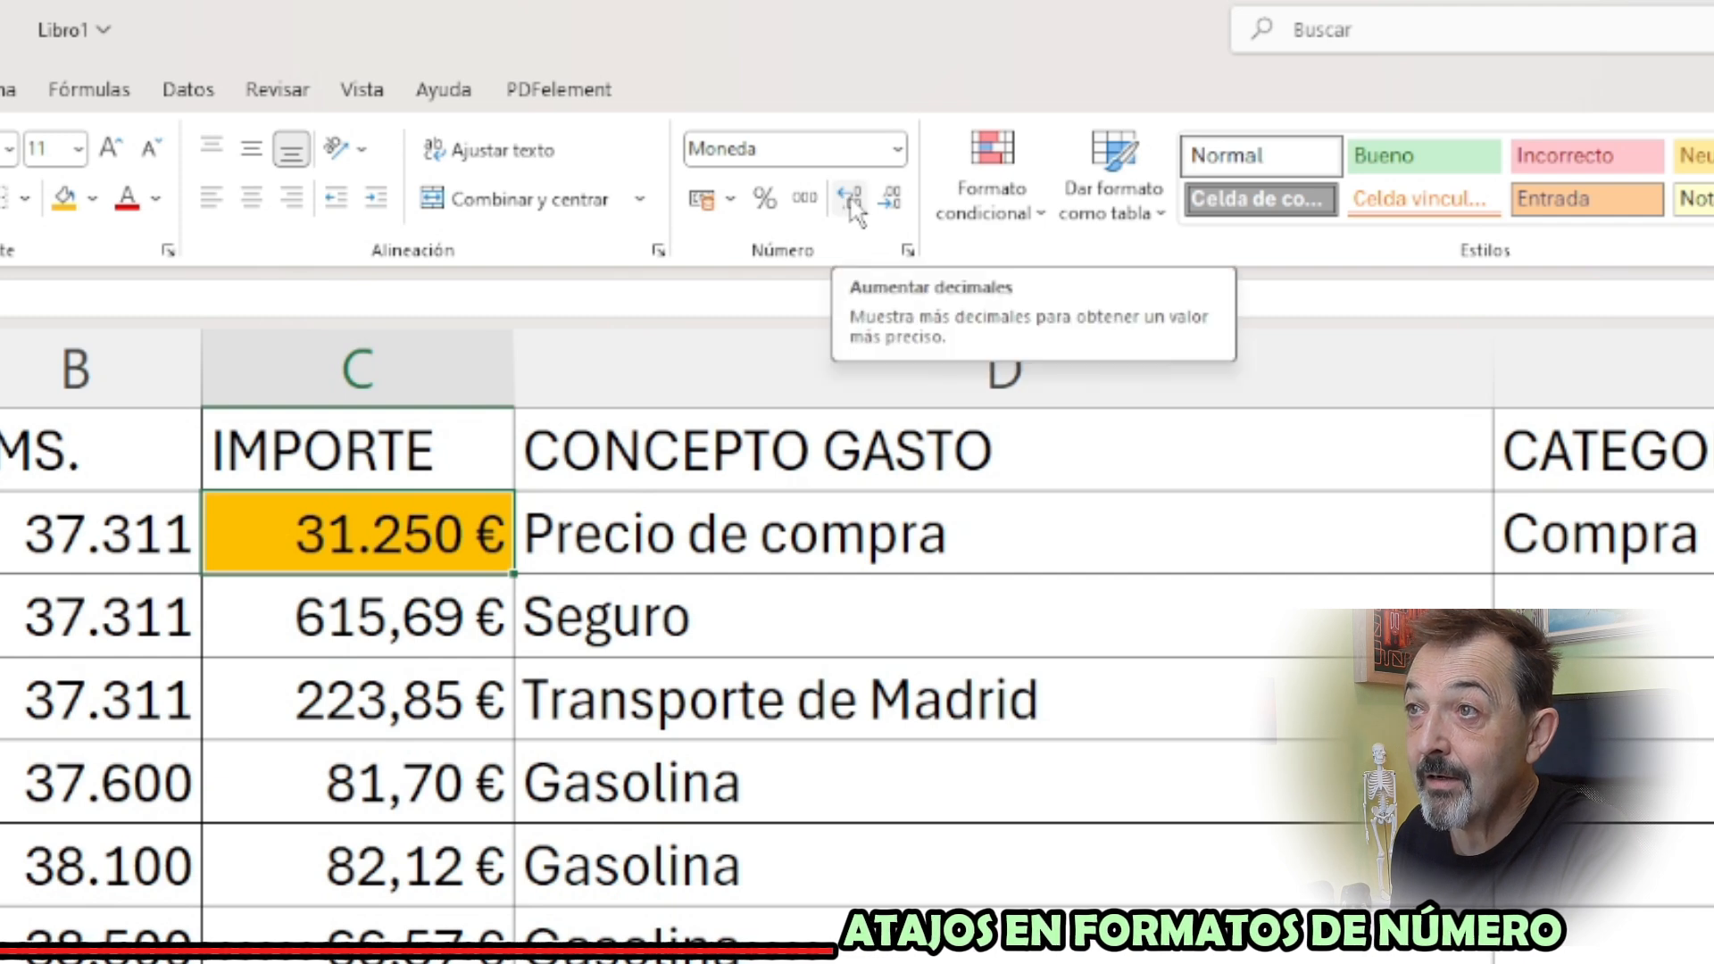
# Increase the number of decimals shown in C2 to 9
pyautogui.click(852, 201)
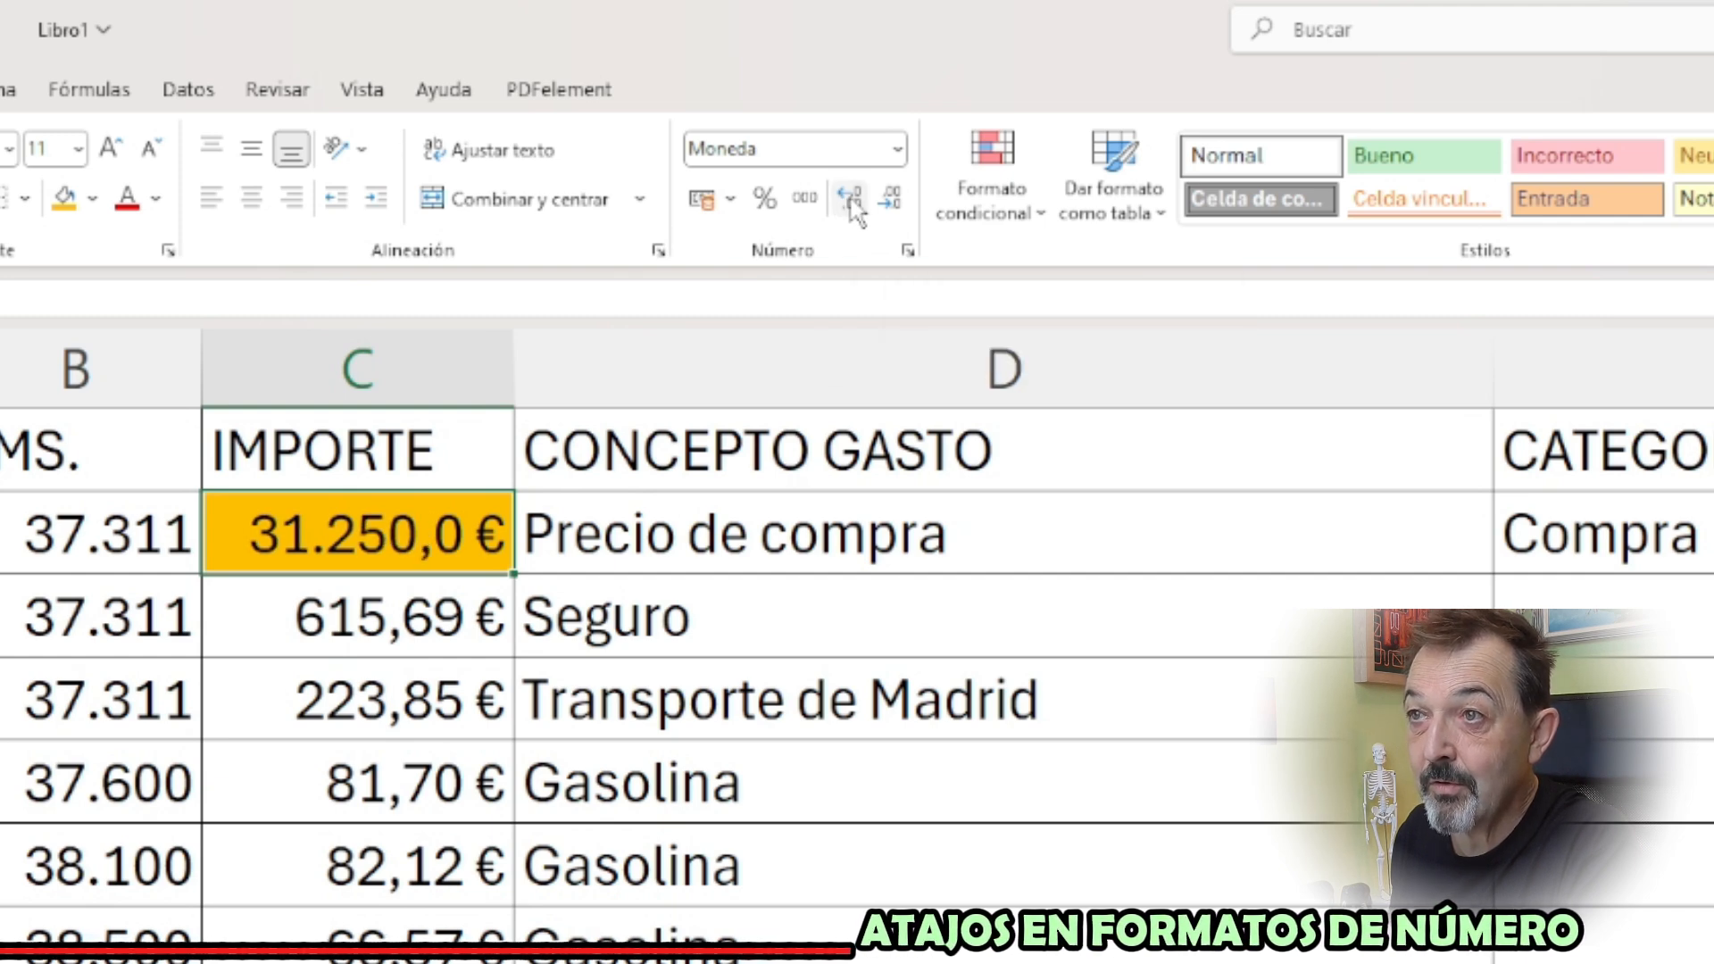
pyautogui.click(852, 201)
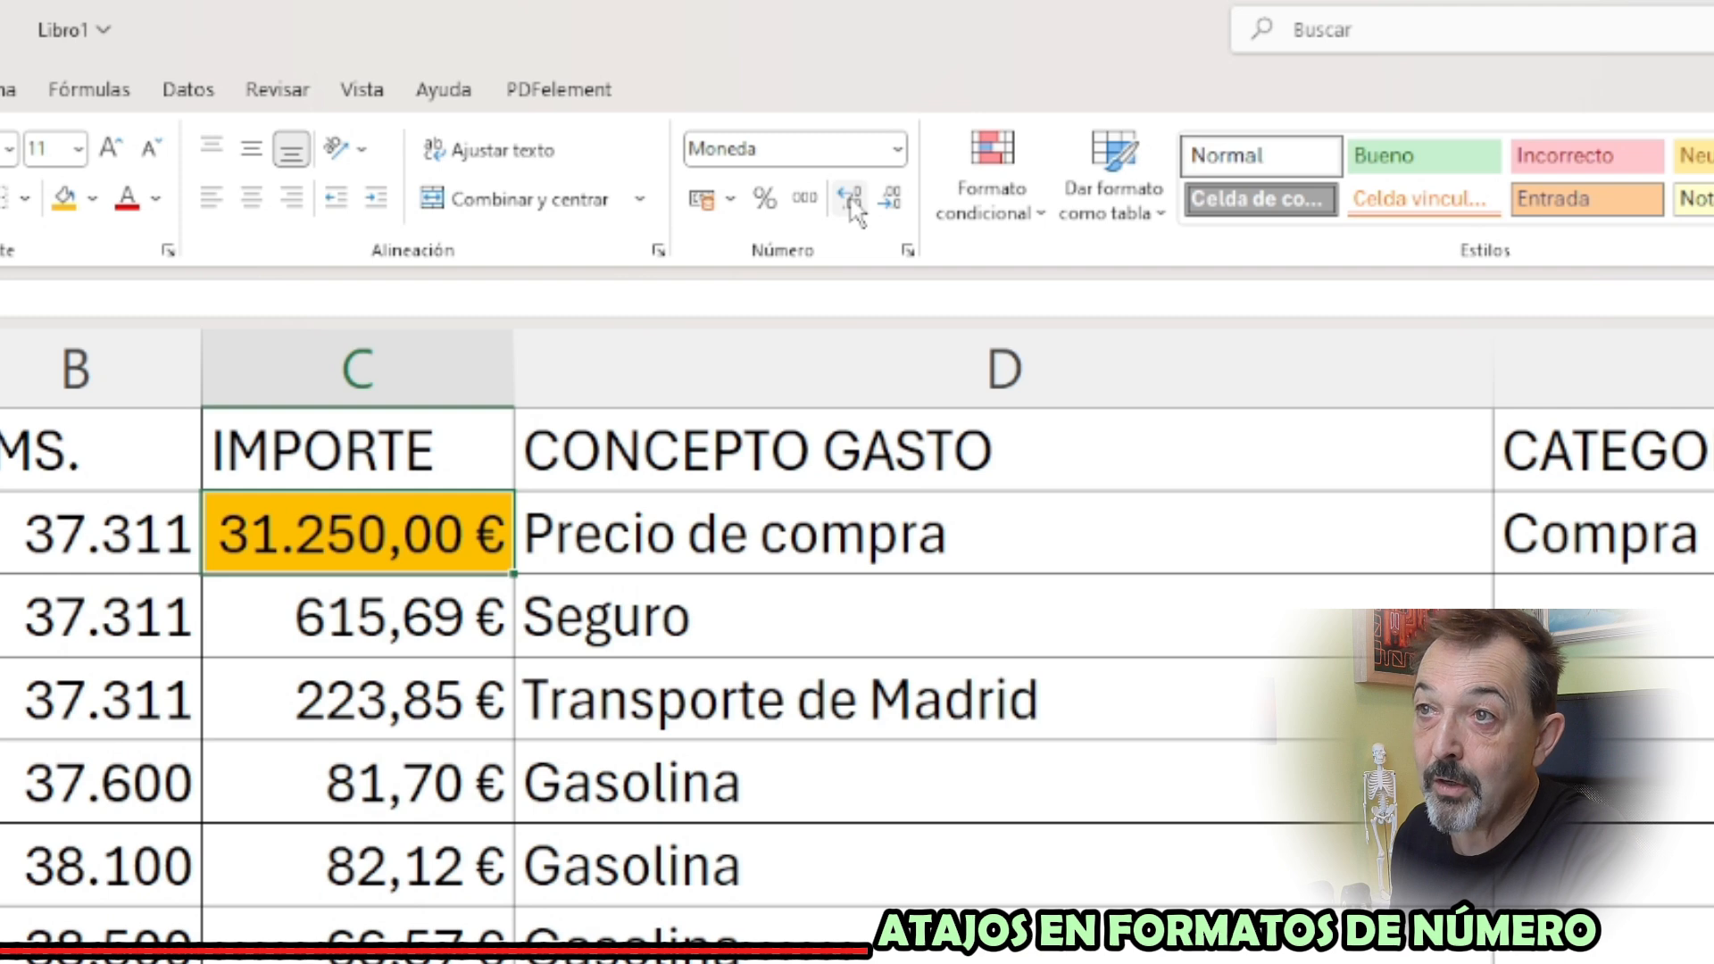
pyautogui.click(851, 202)
pyautogui.click(851, 202)
pyautogui.click(851, 202)
pyautogui.click(851, 201)
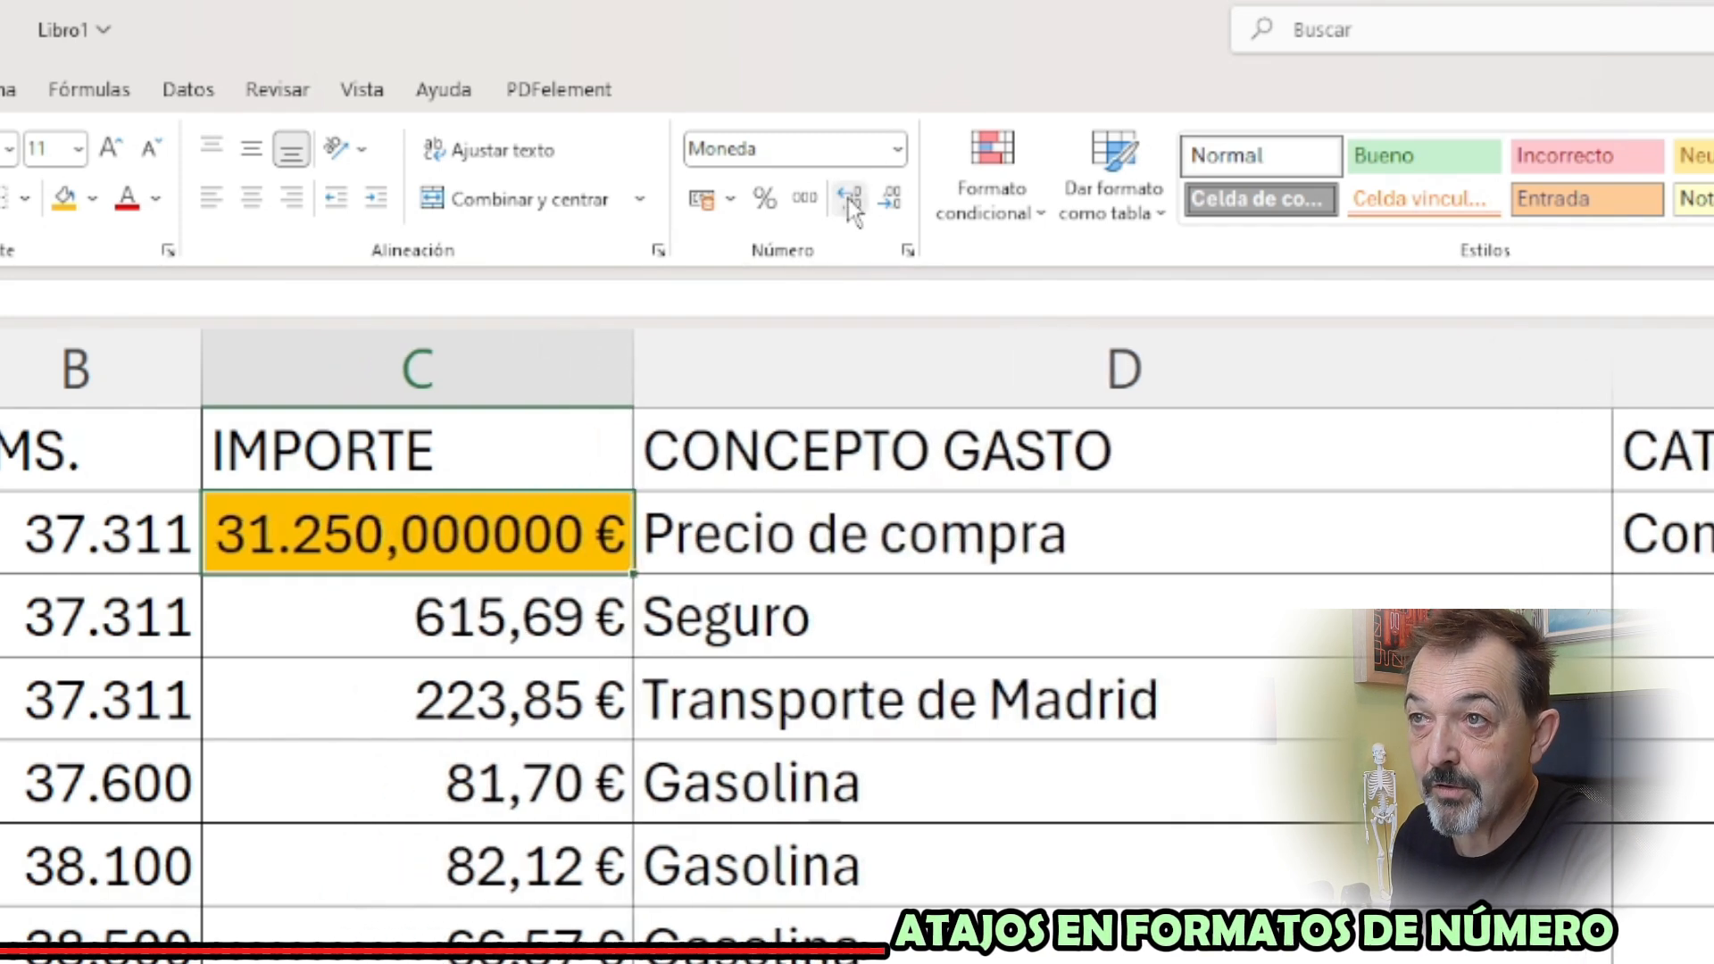
pyautogui.click(851, 202)
pyautogui.click(851, 201)
pyautogui.click(851, 202)
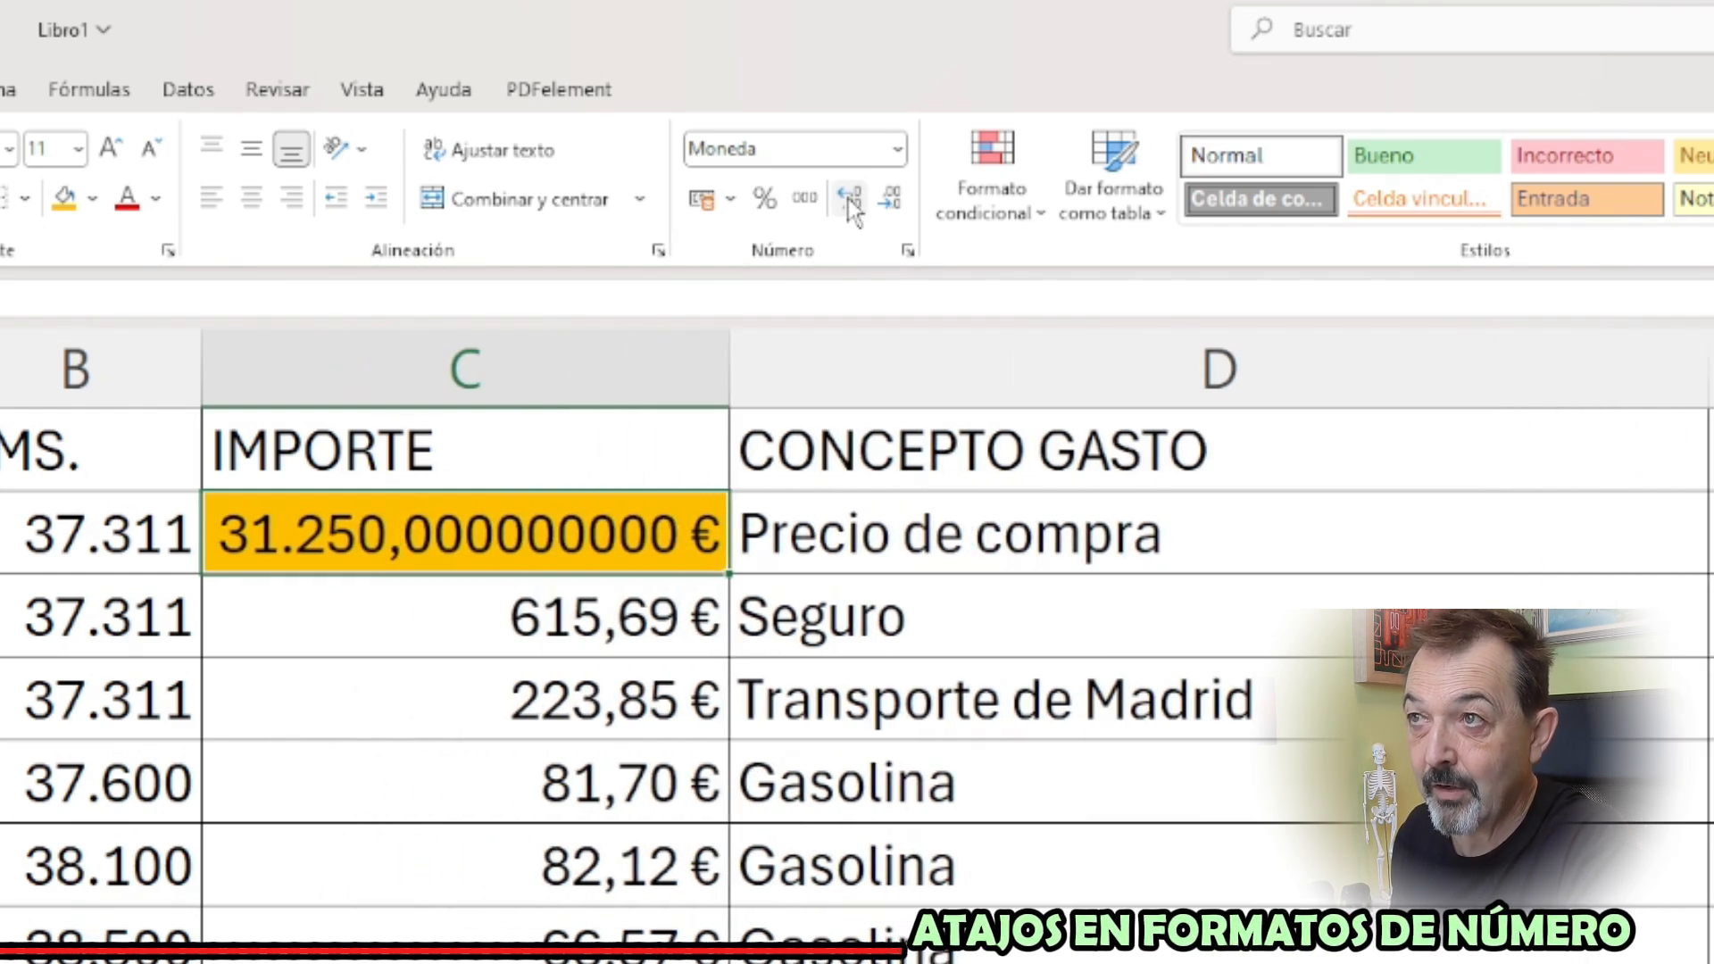
# Reduce the amount in C2 to 2 decimal places and autofit the width of column C
pyautogui.click(889, 202)
pyautogui.click(889, 201)
pyautogui.click(889, 202)
pyautogui.click(889, 202)
pyautogui.click(889, 202)
pyautogui.click(889, 202)
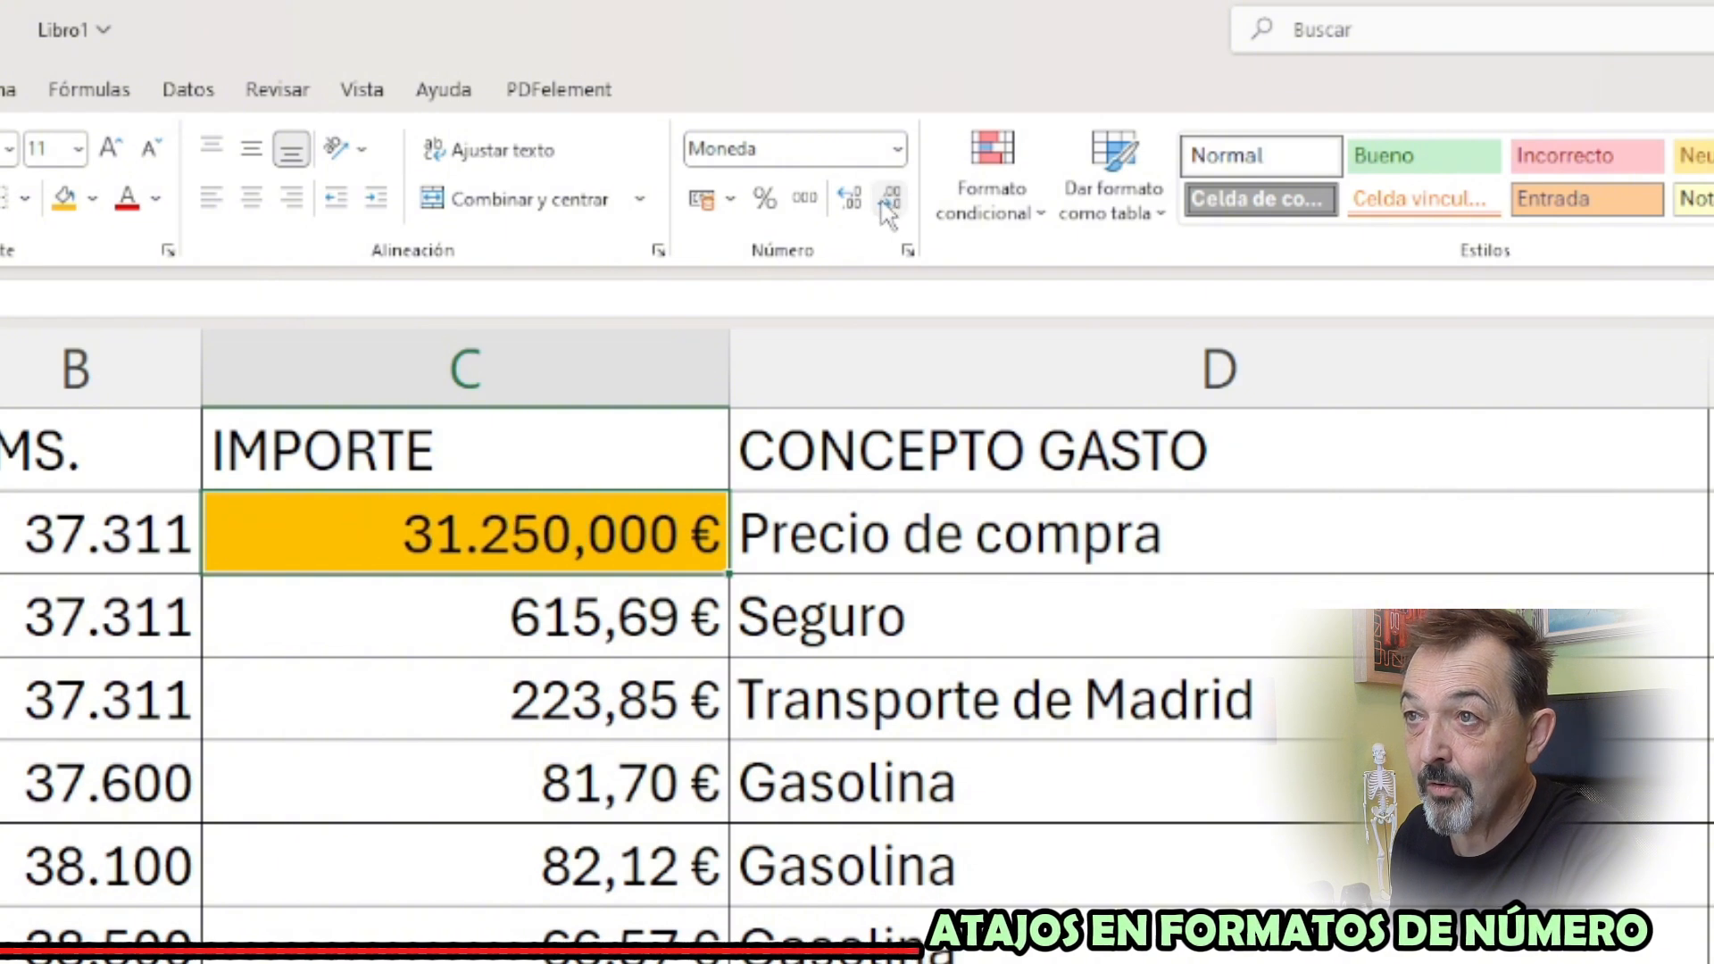
pyautogui.click(889, 202)
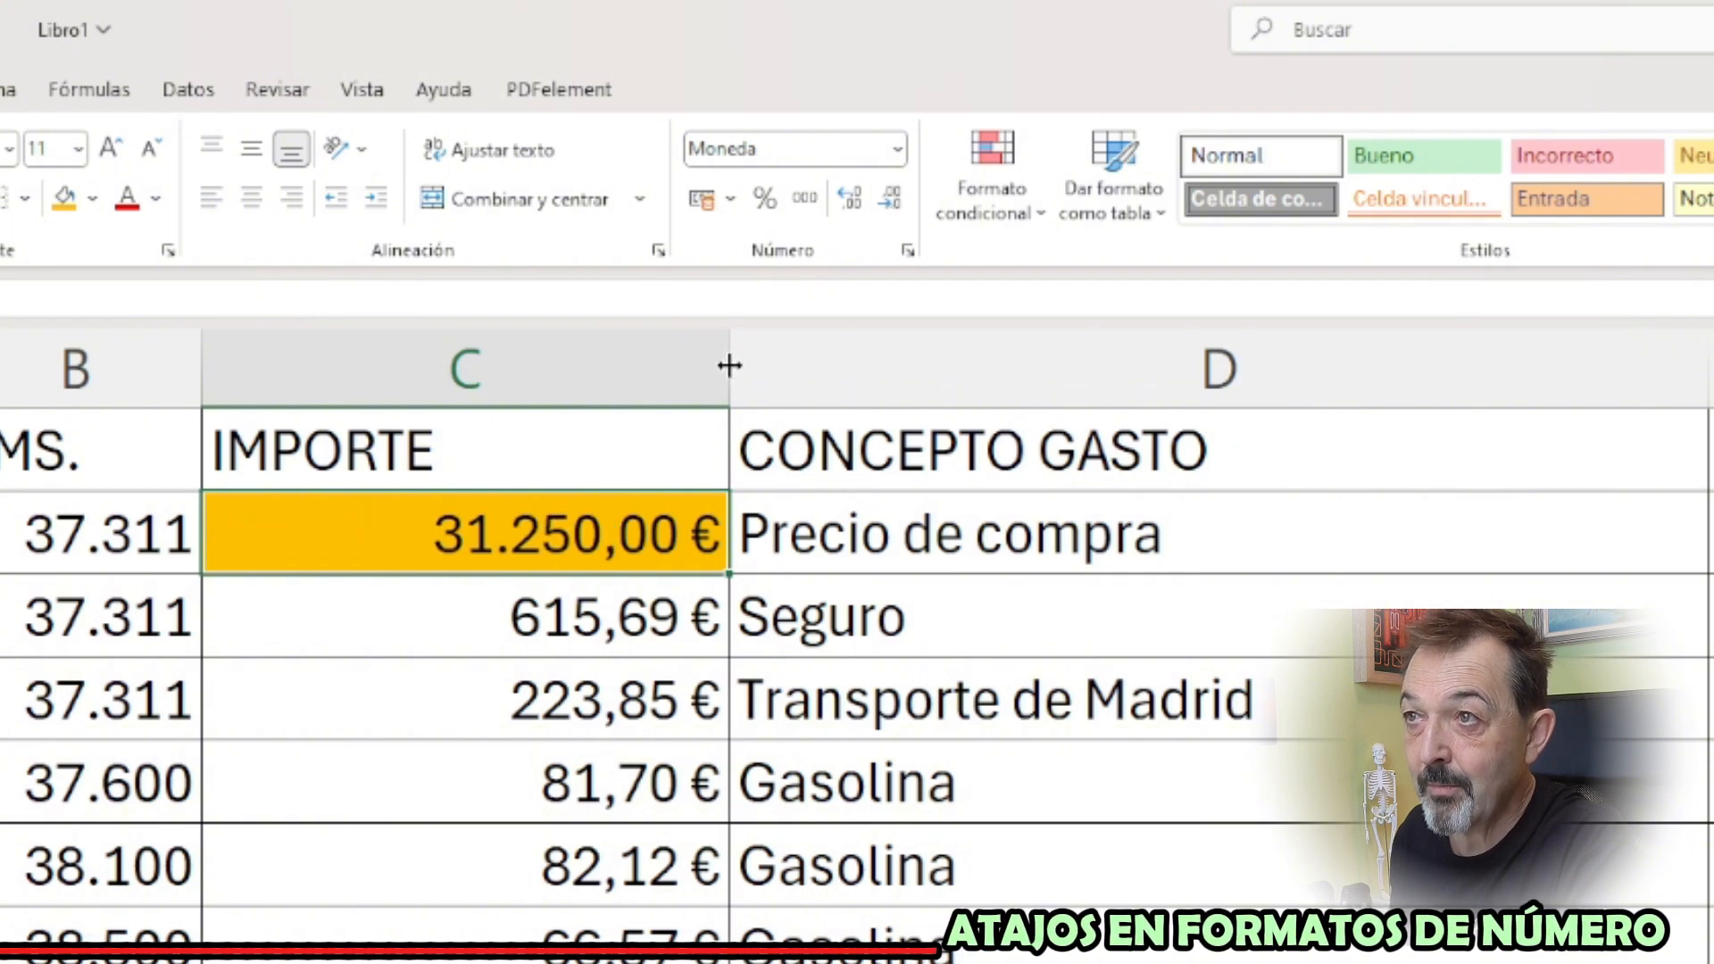
pyautogui.doubleClick(728, 368)
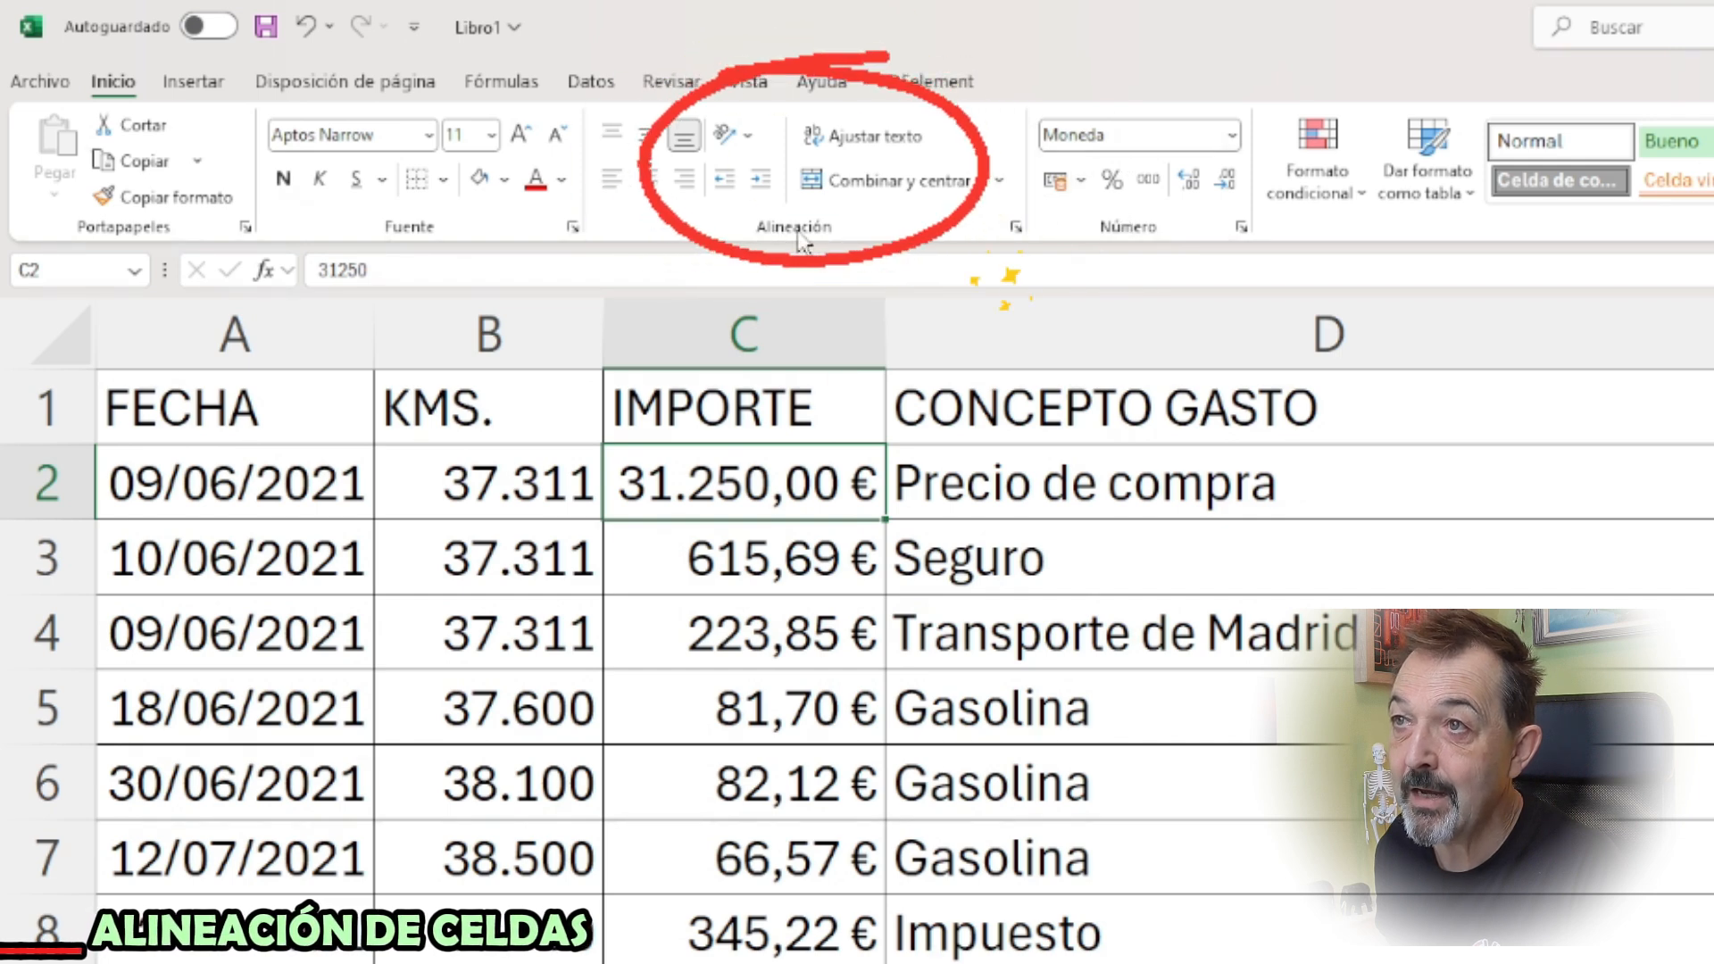
# Review the text alignment, text control and orientation settings for C2, and leave them without applying changes
pyautogui.click(1016, 227)
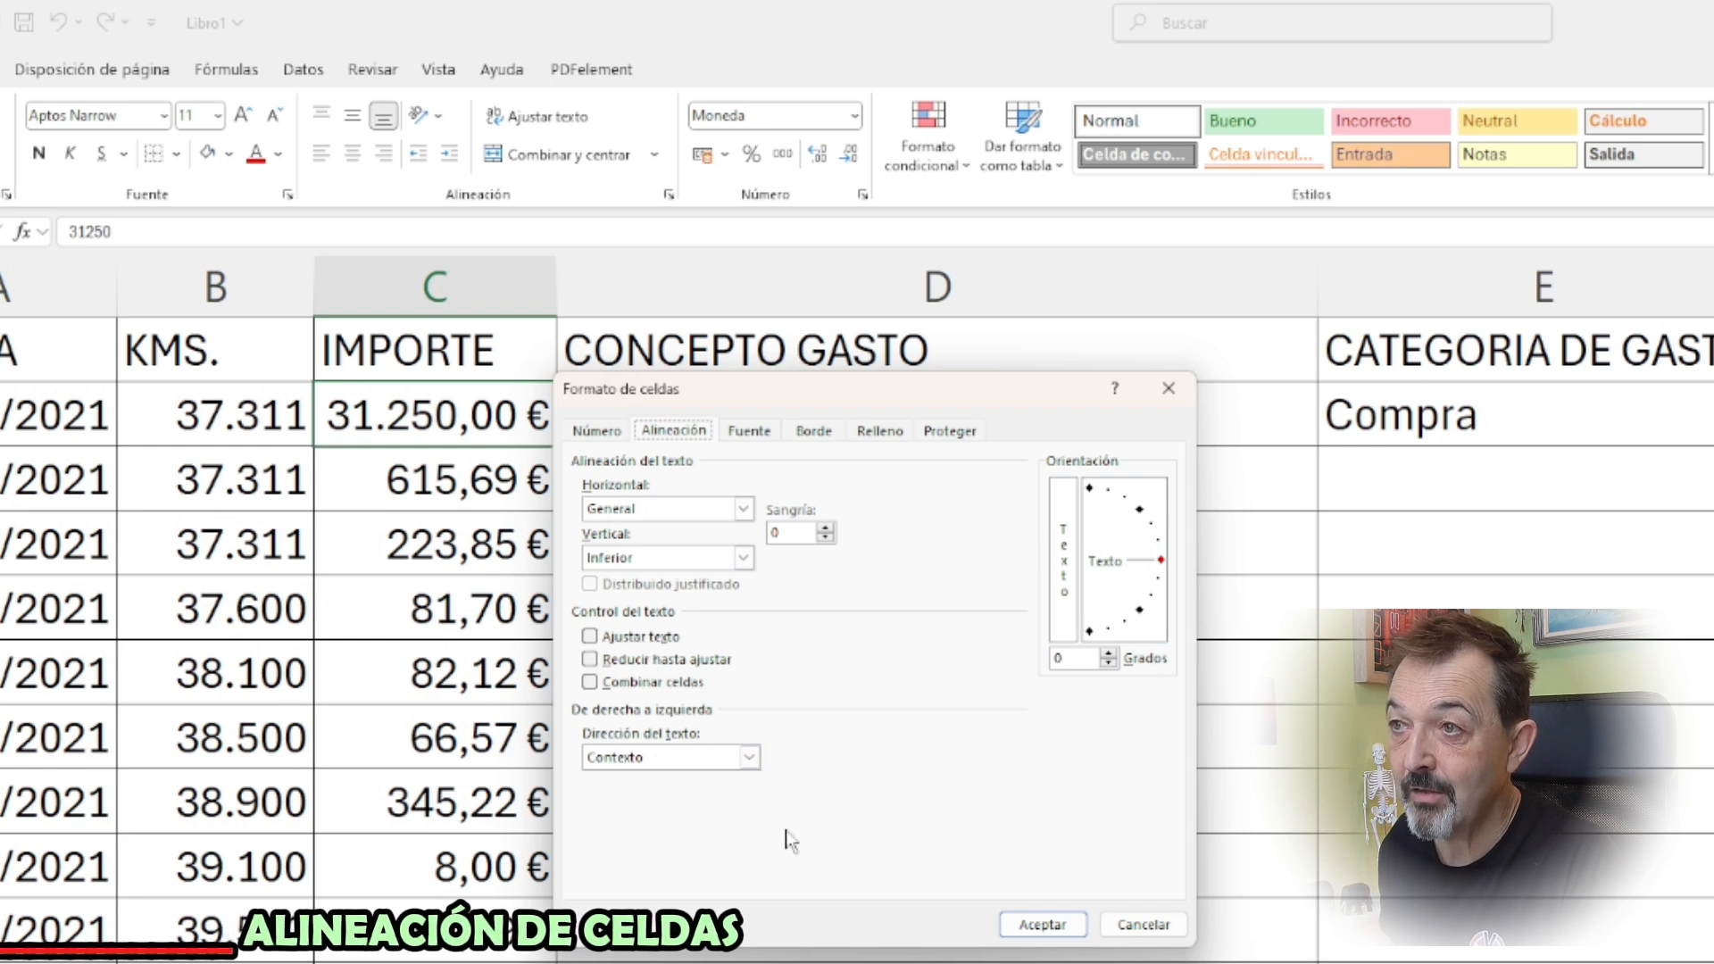
pyautogui.click(1132, 928)
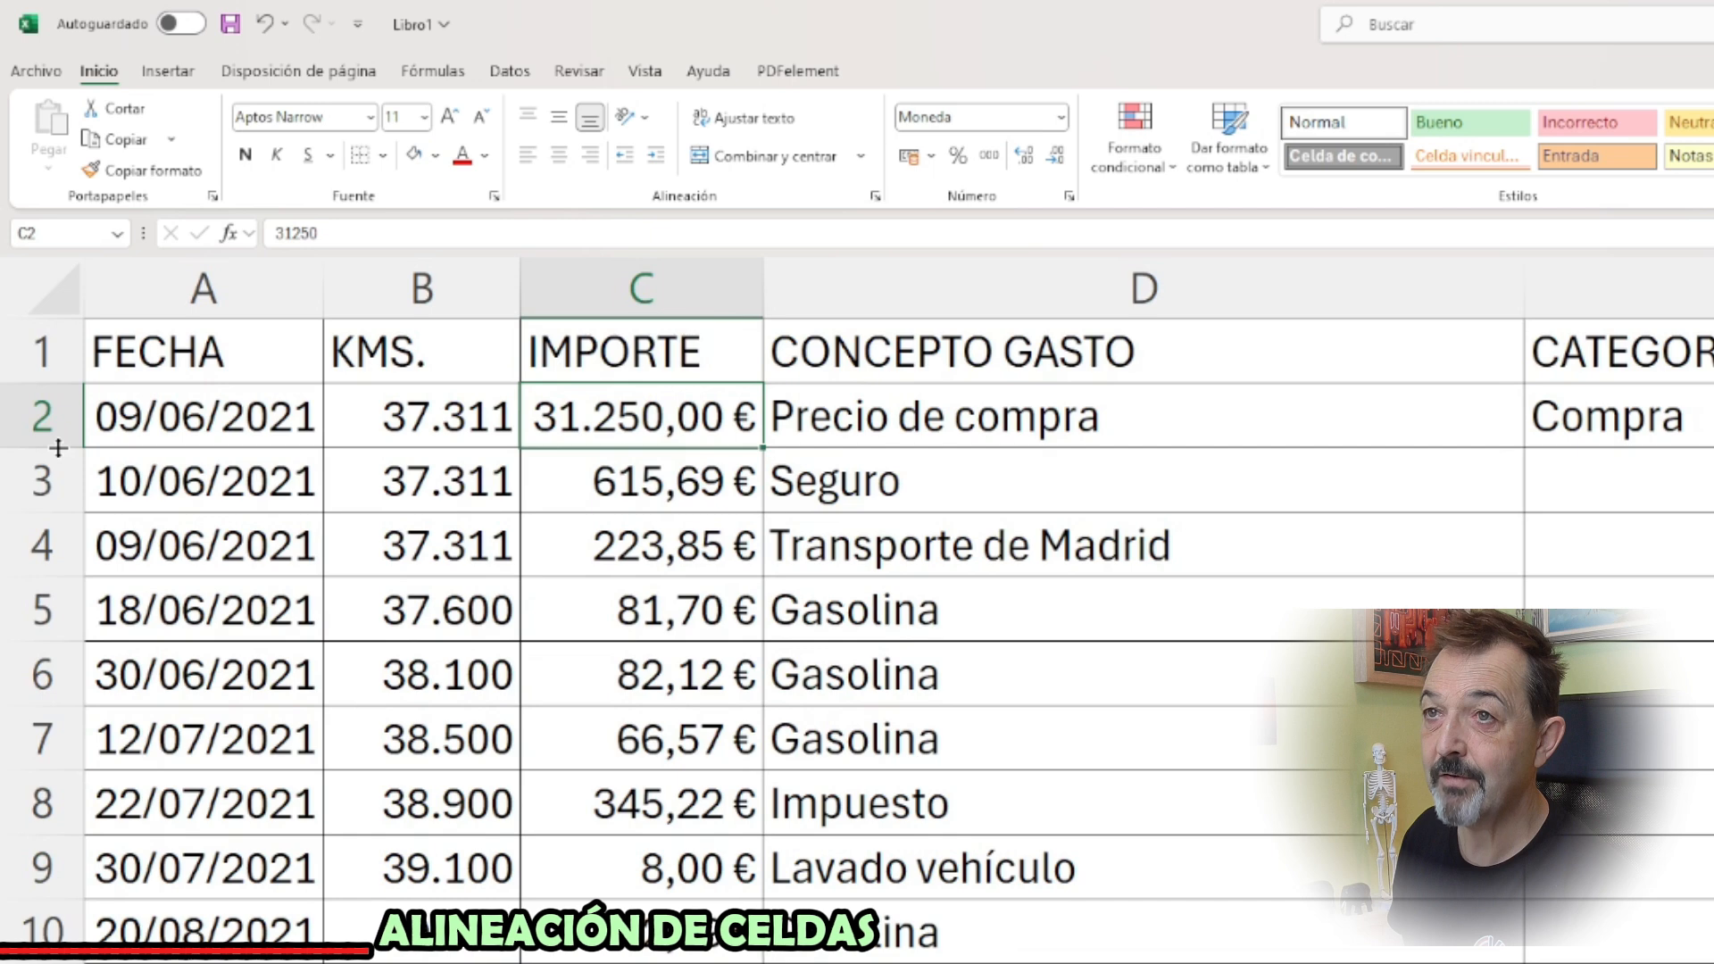
# Make row 2 about twice as tall, and try middle and top vertical alignment on the text in D2
pyautogui.moveTo(58, 447); pyautogui.dragTo(34, 527)
pyautogui.click(985, 465)
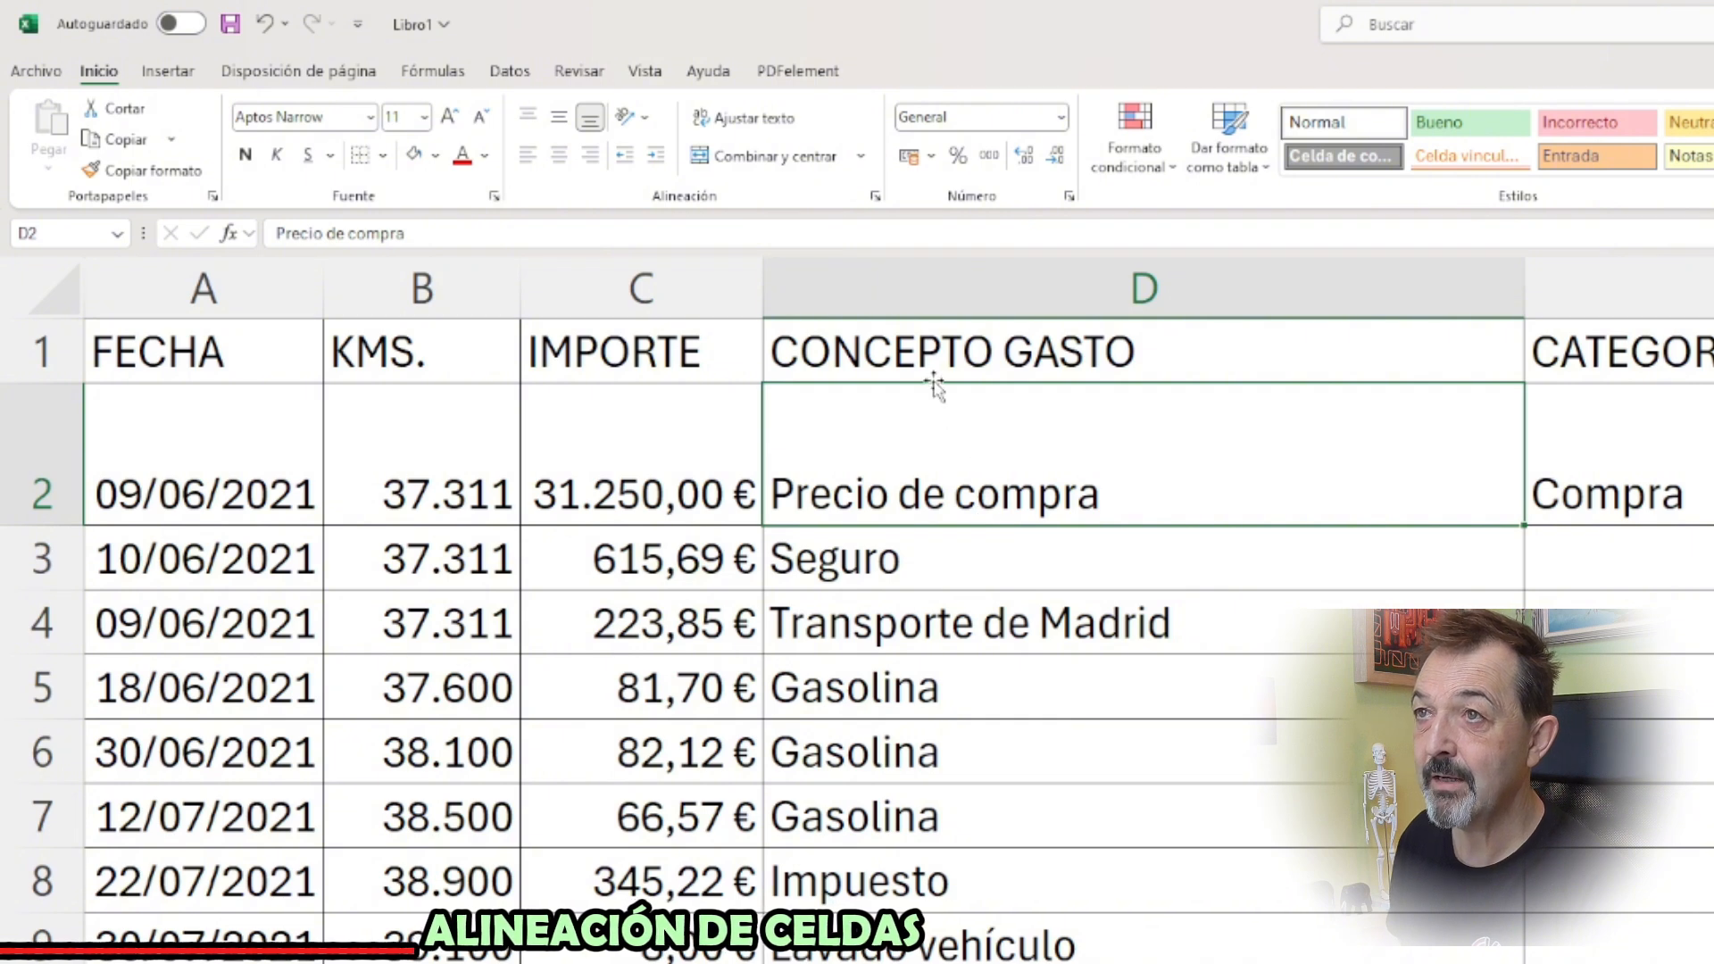
pyautogui.click(560, 120)
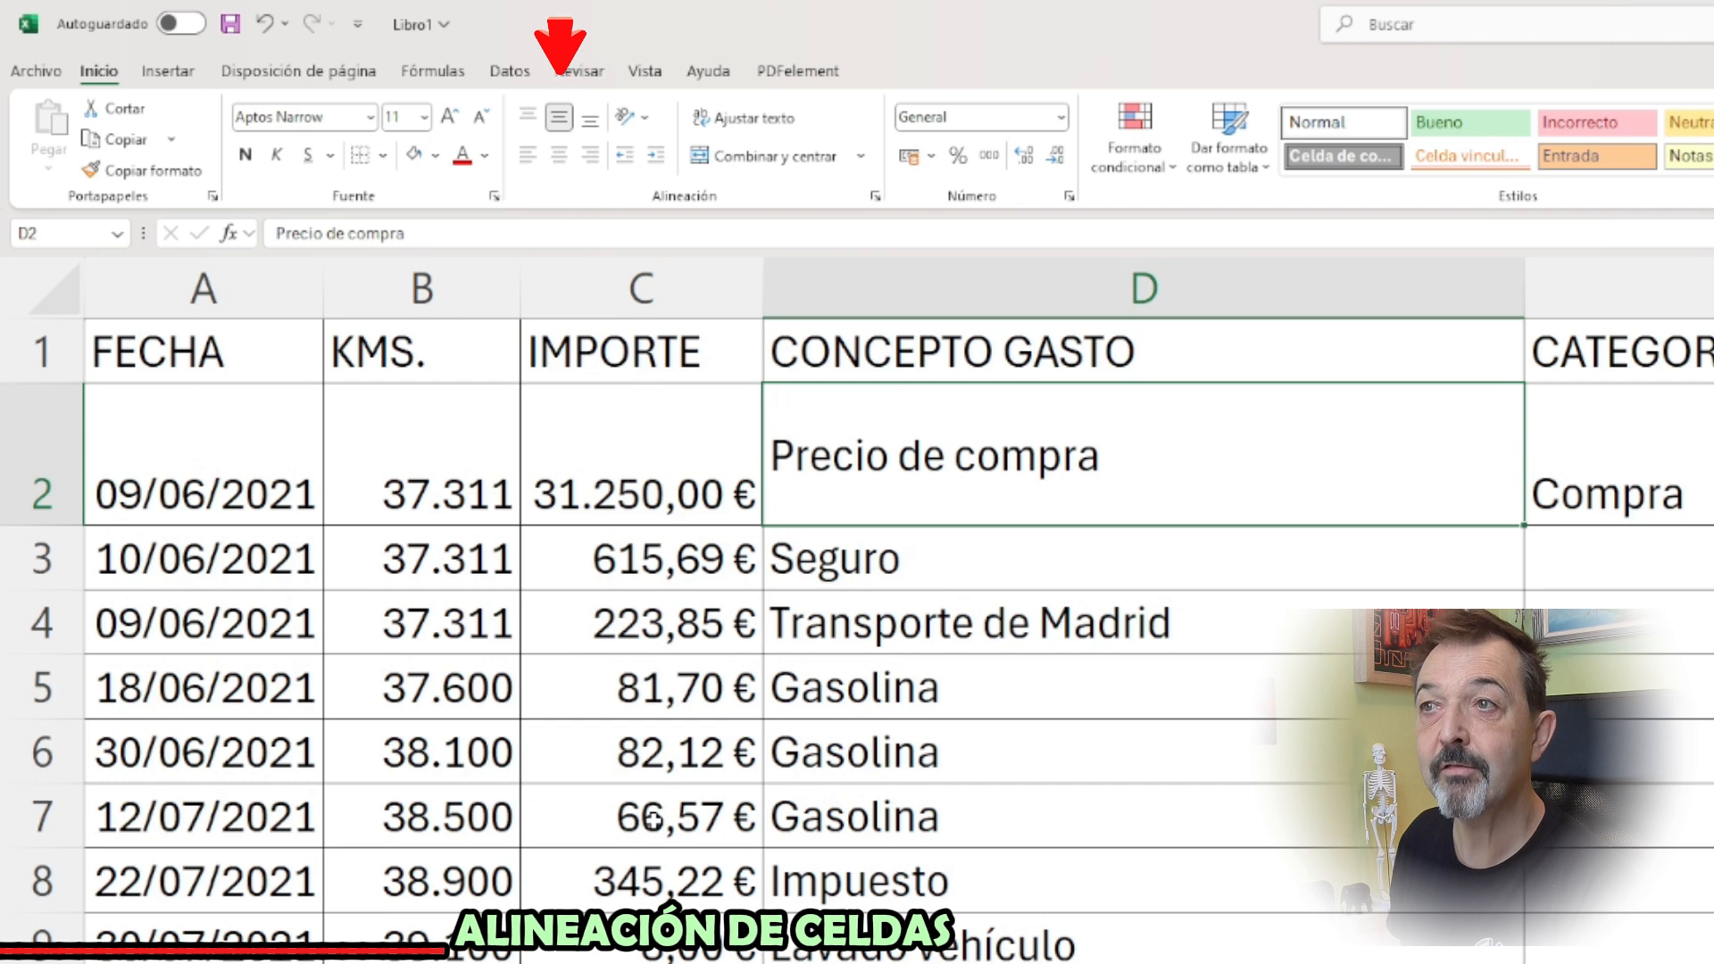
pyautogui.click(528, 117)
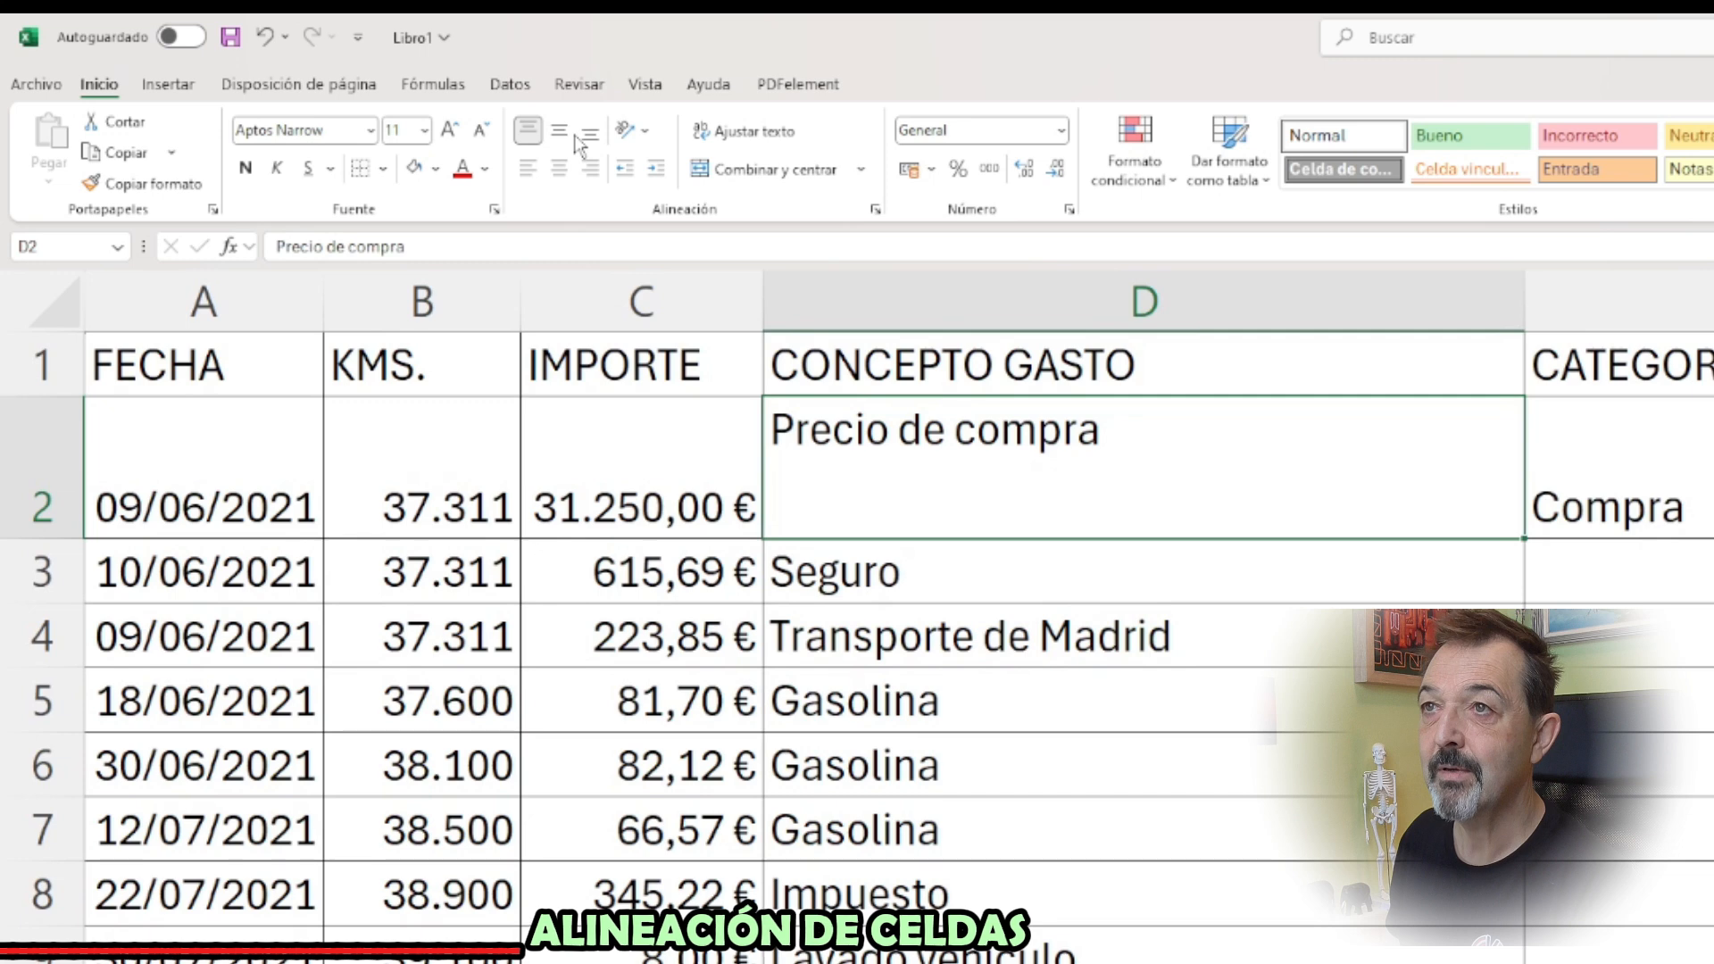
# Try left, centre and right horizontal alignment on the text in D2
pyautogui.click(531, 174)
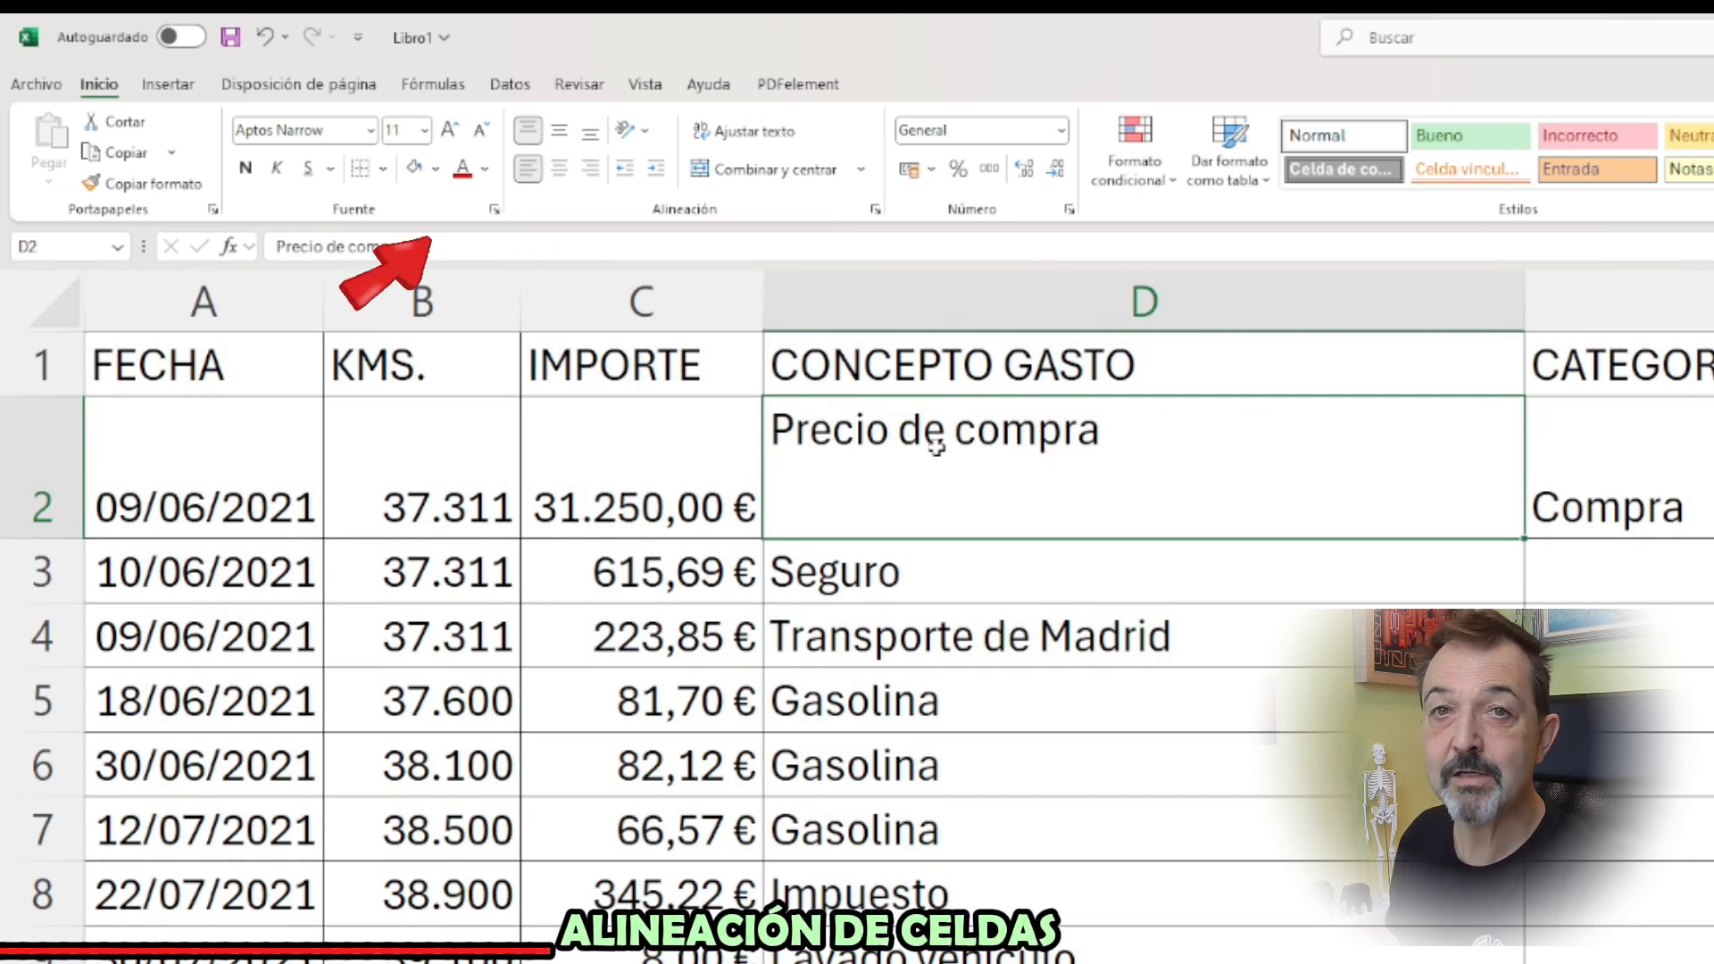
pyautogui.click(527, 170)
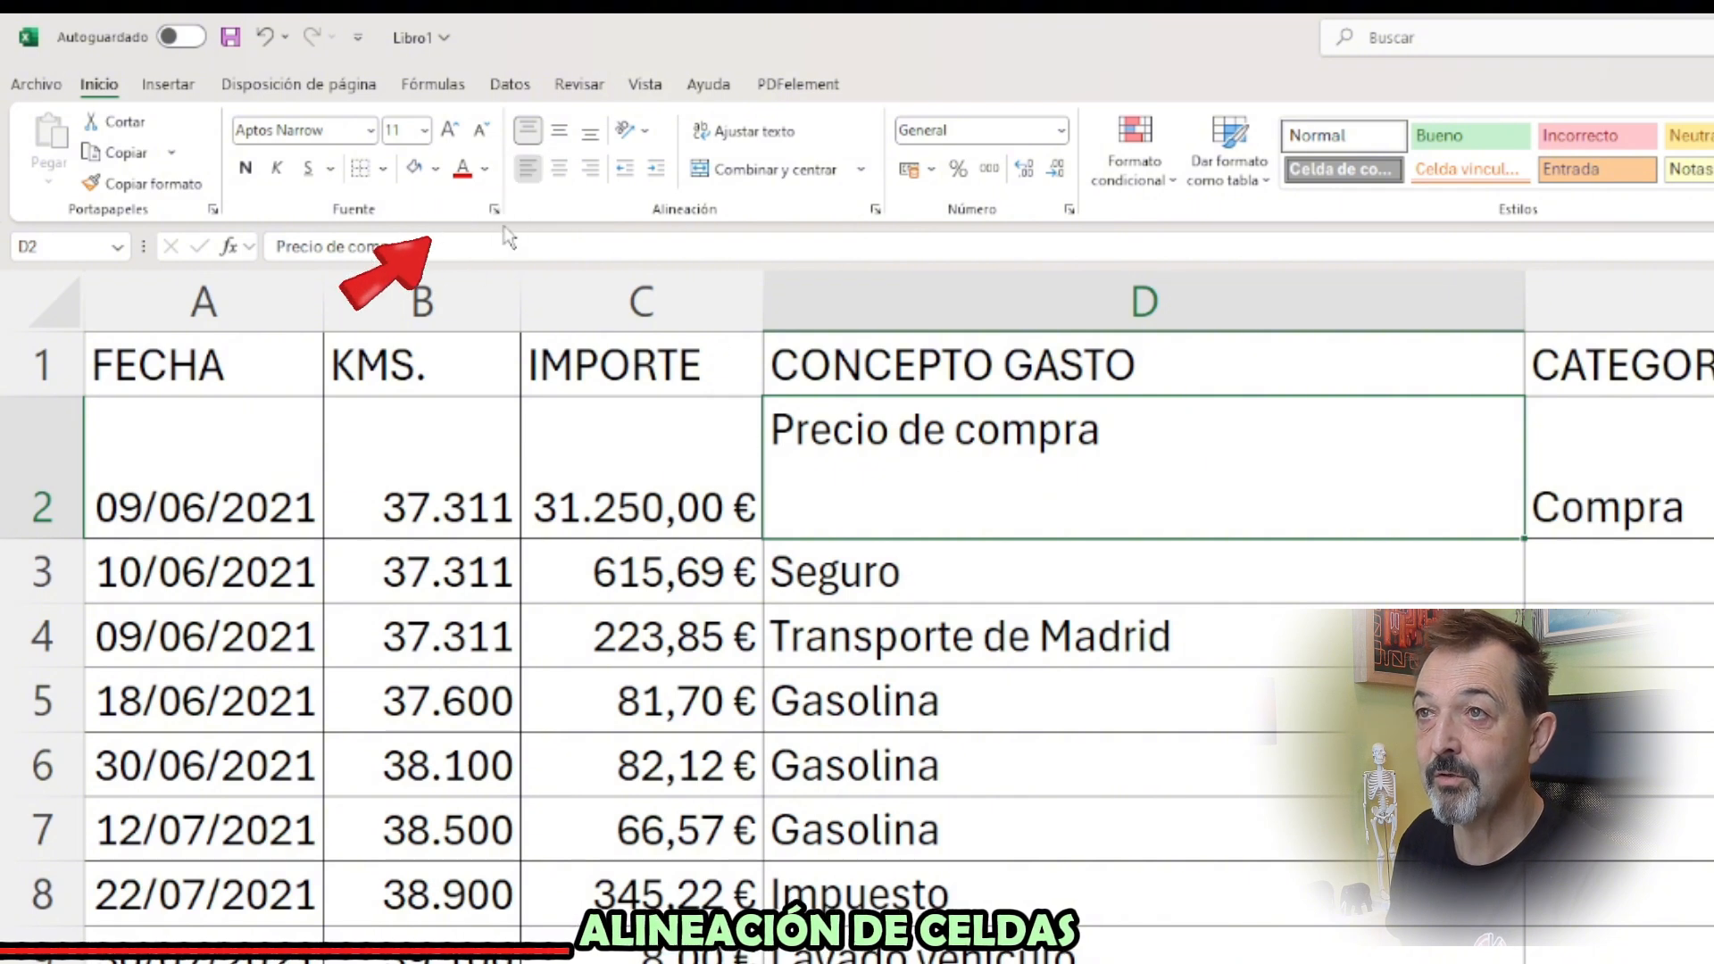
pyautogui.click(559, 170)
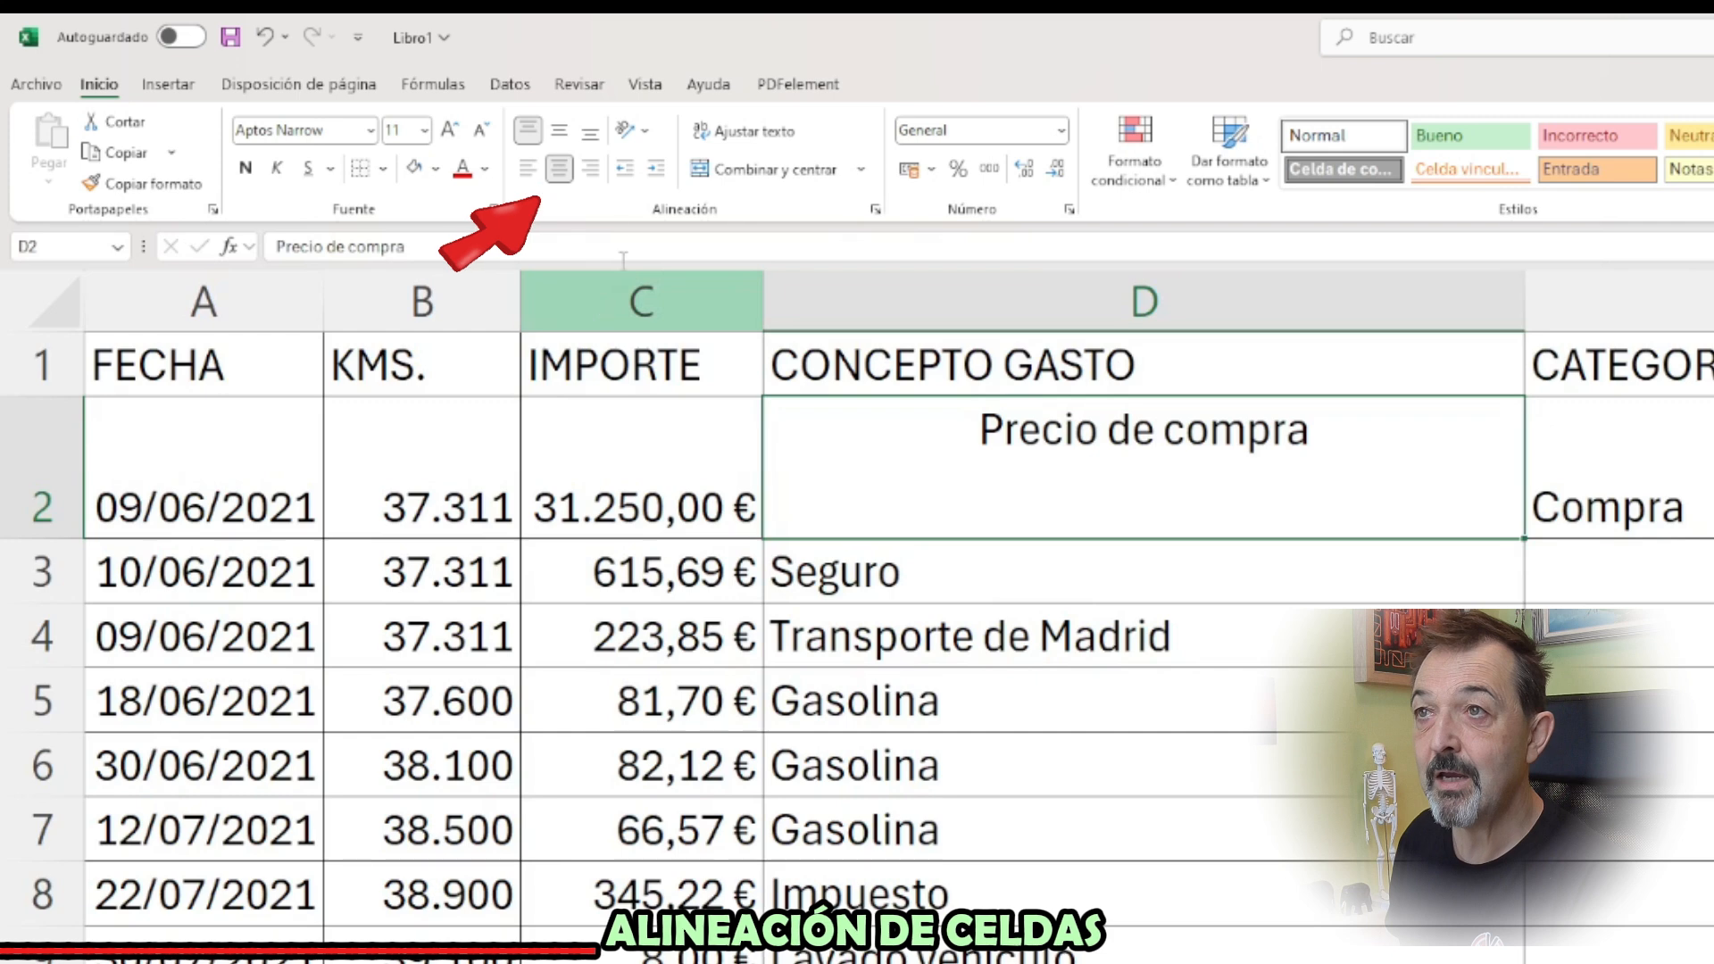
pyautogui.click(590, 168)
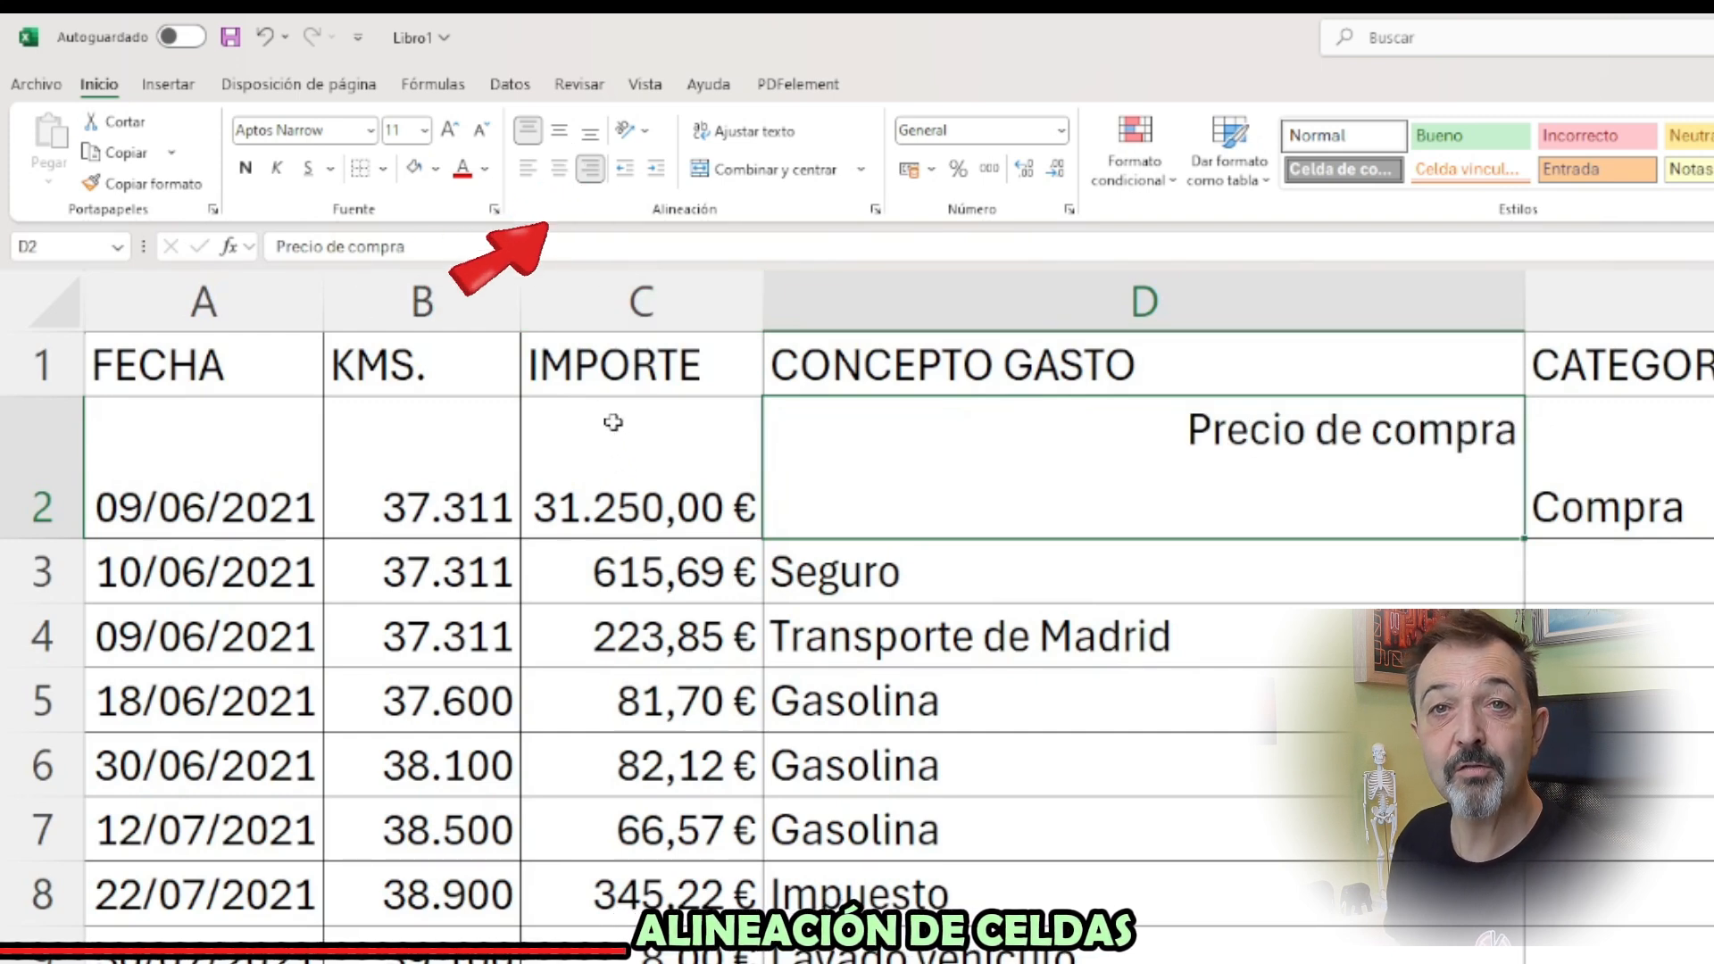
# Centre the text in D2 horizontally and vertically, and autofit the height of row 2
pyautogui.click(559, 169)
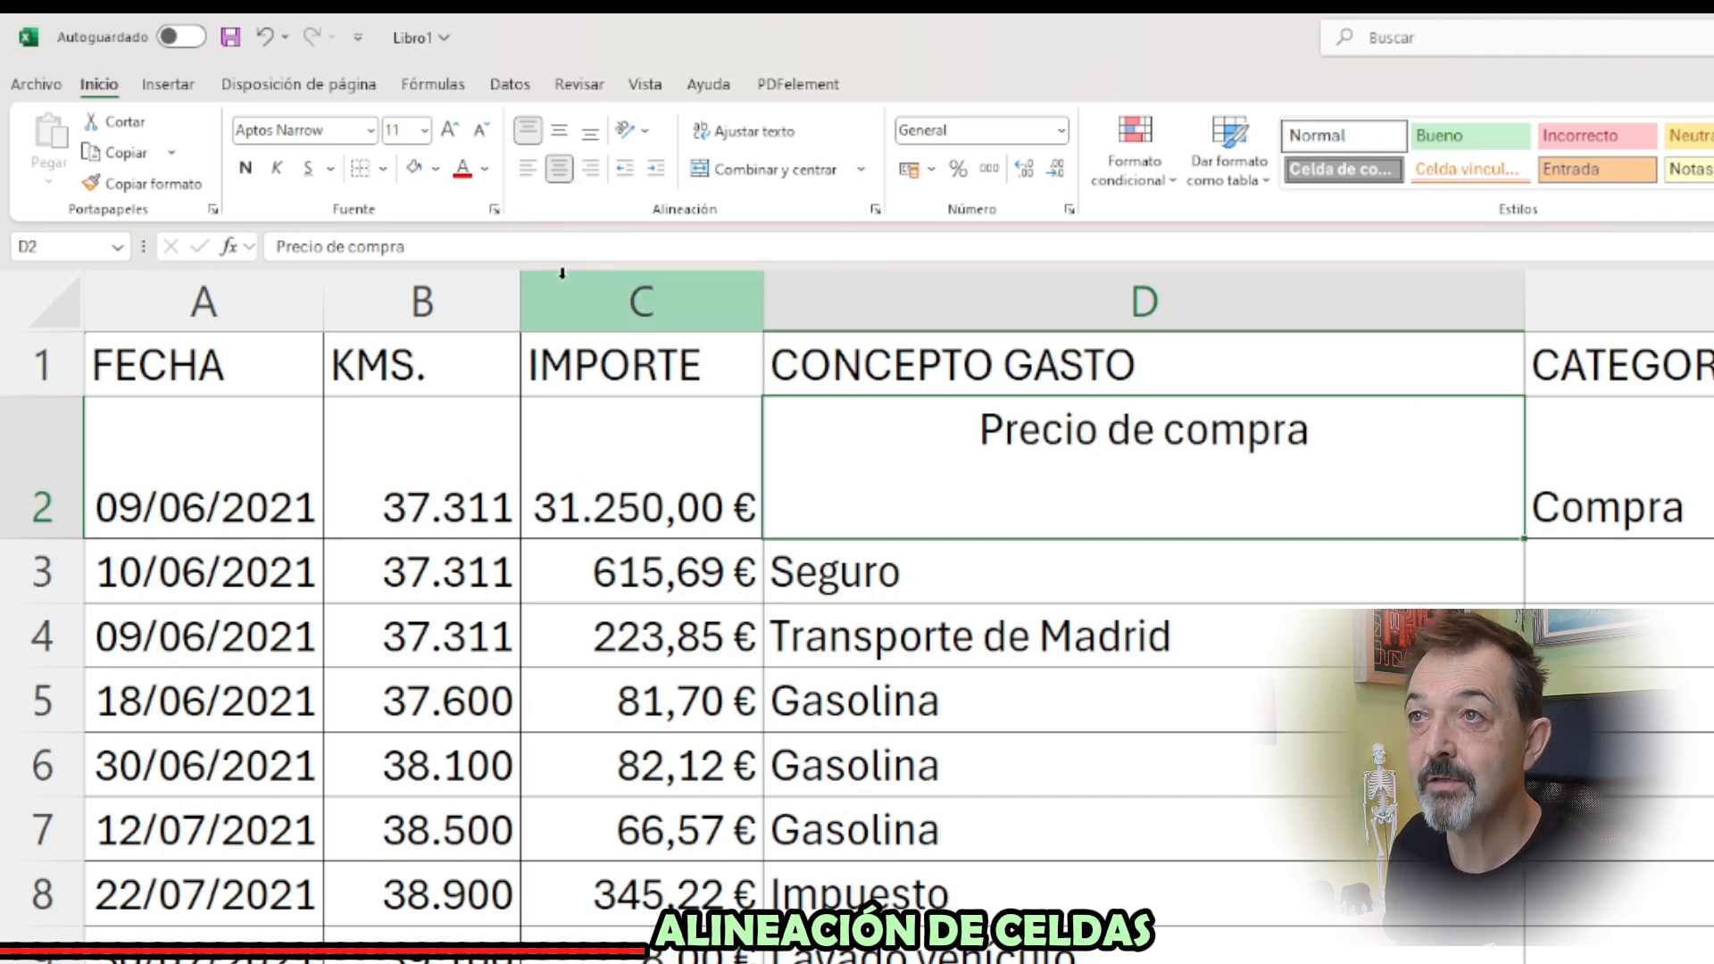
pyautogui.click(559, 130)
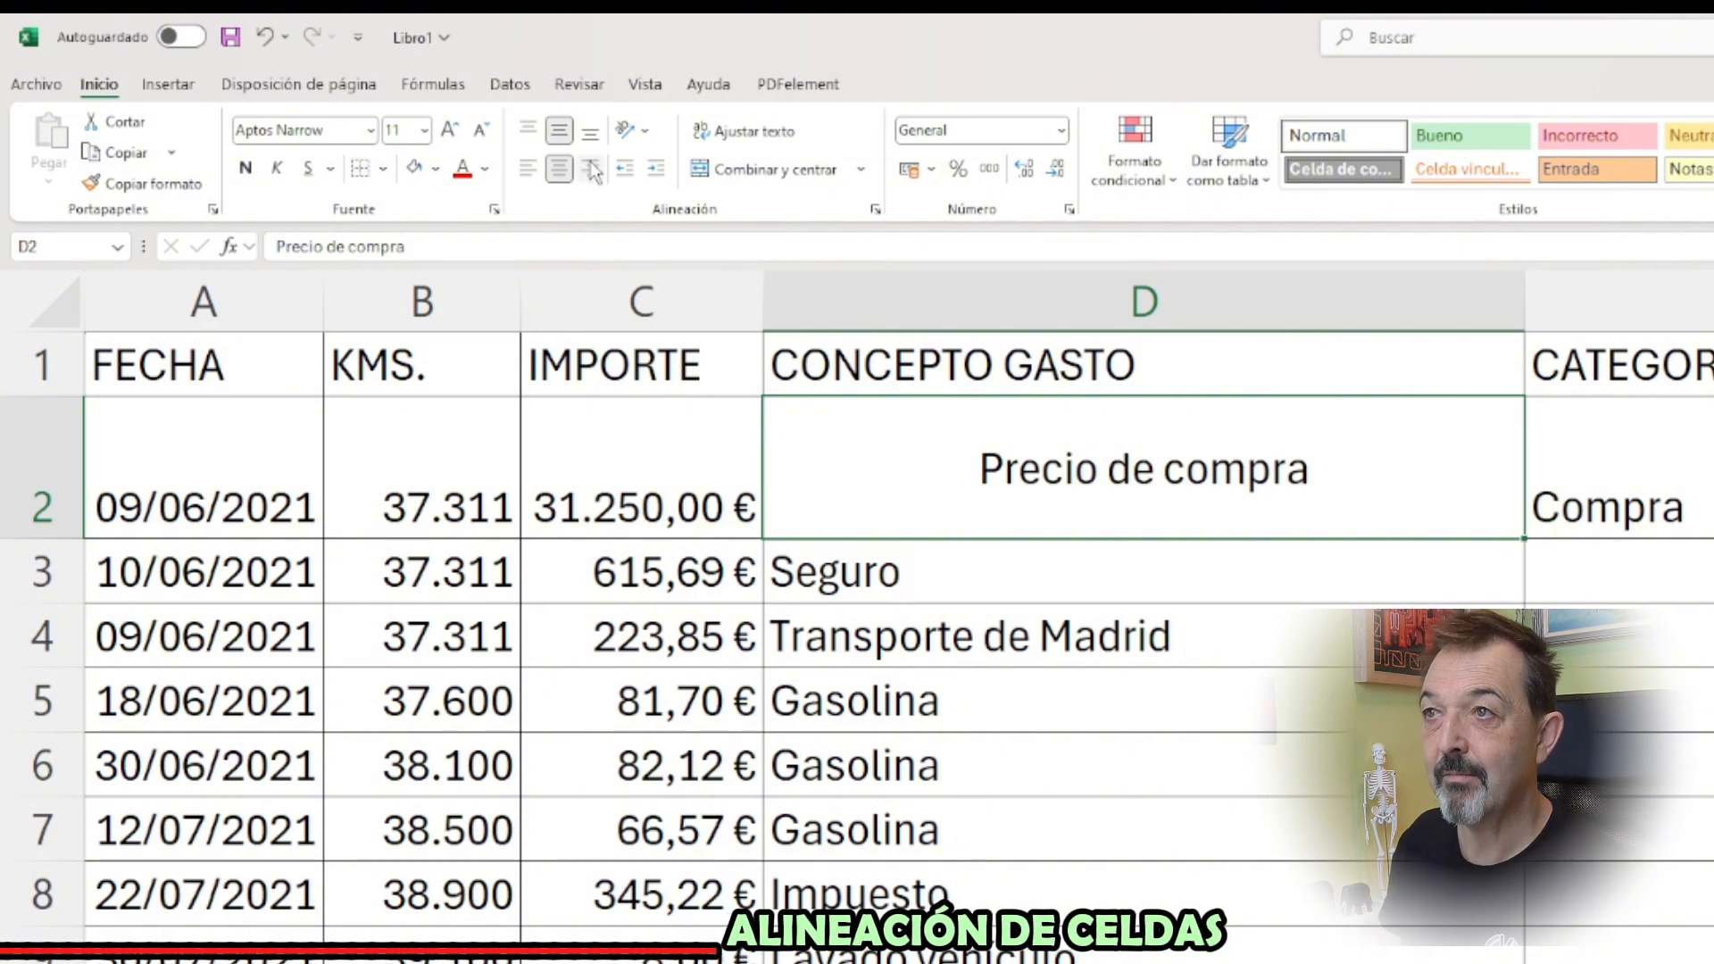
pyautogui.doubleClick(46, 540)
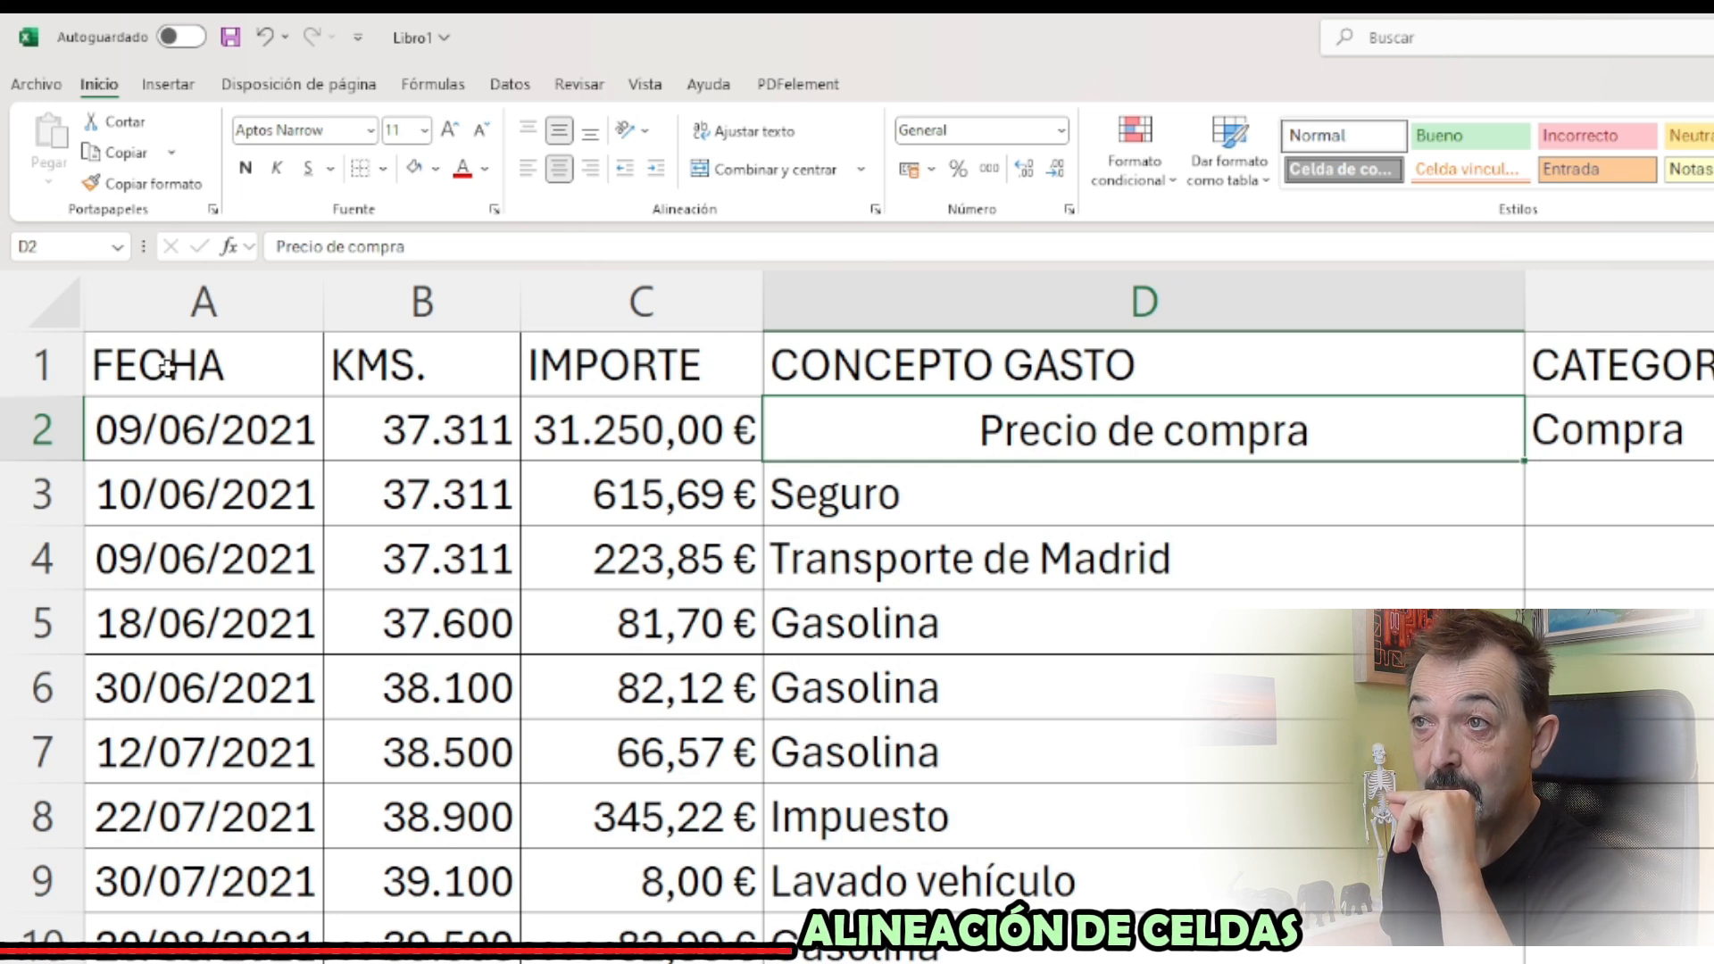
# Centre the header texts in A1:E1 horizontally and vertically
pyautogui.moveTo(167, 367); pyautogui.dragTo(1571, 255)
pyautogui.click(270, 362)
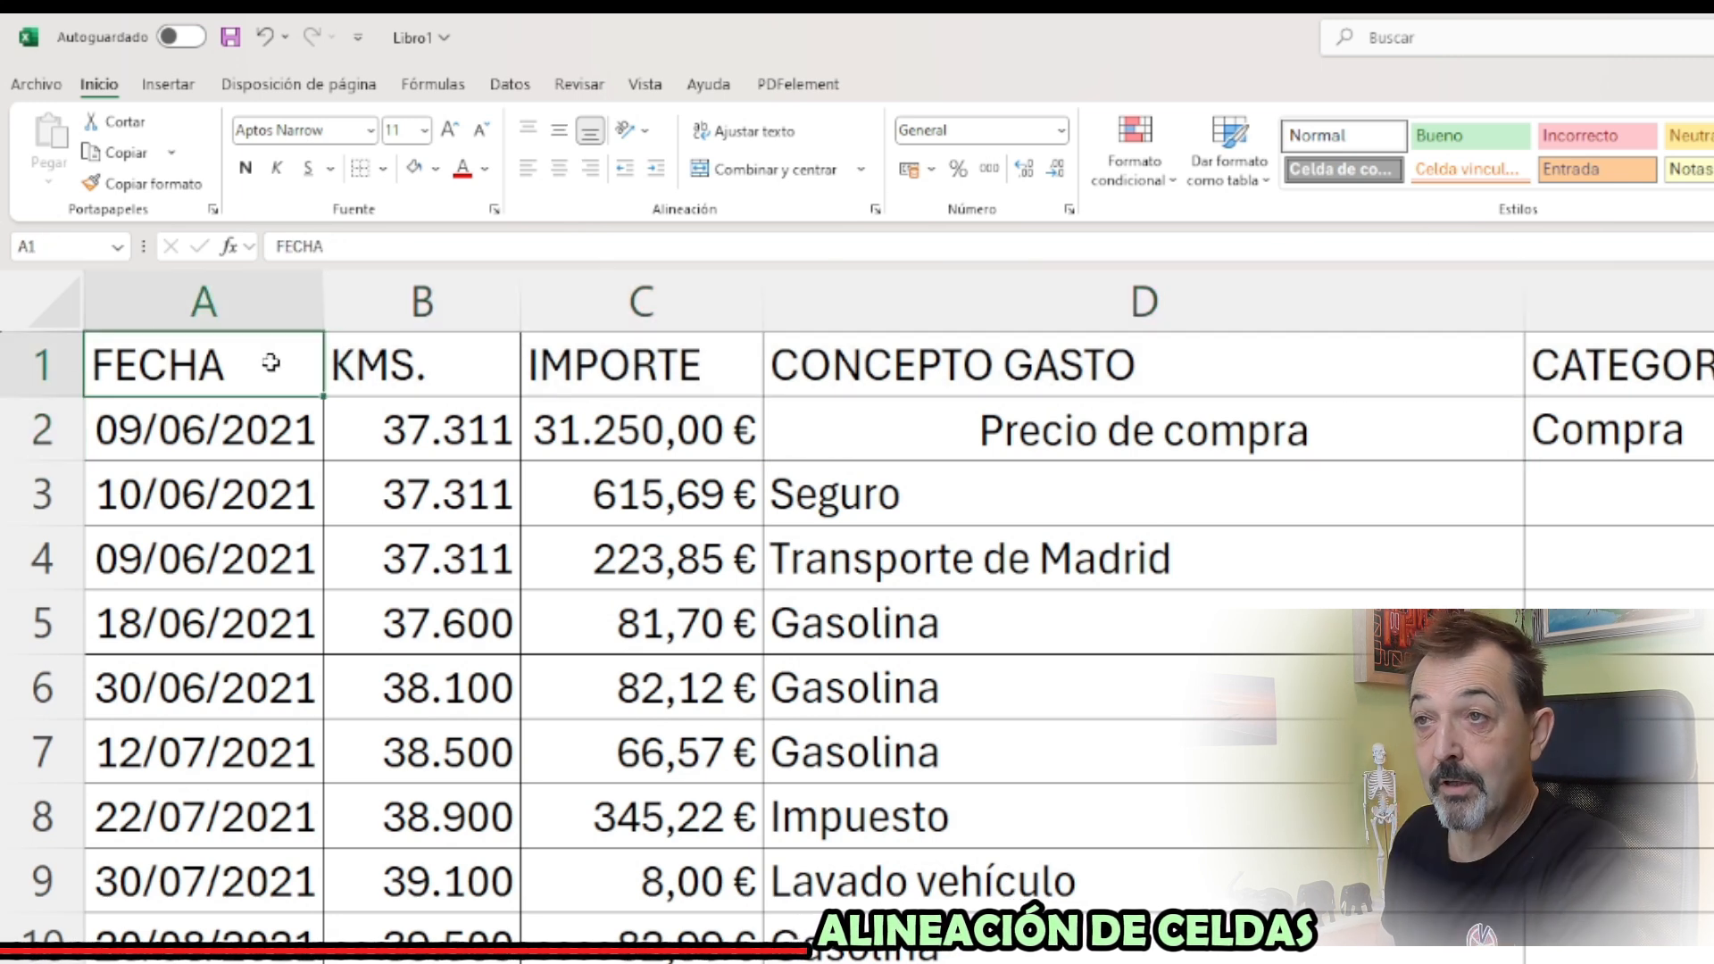
pyautogui.moveTo(270, 363); pyautogui.dragTo(1555, 367)
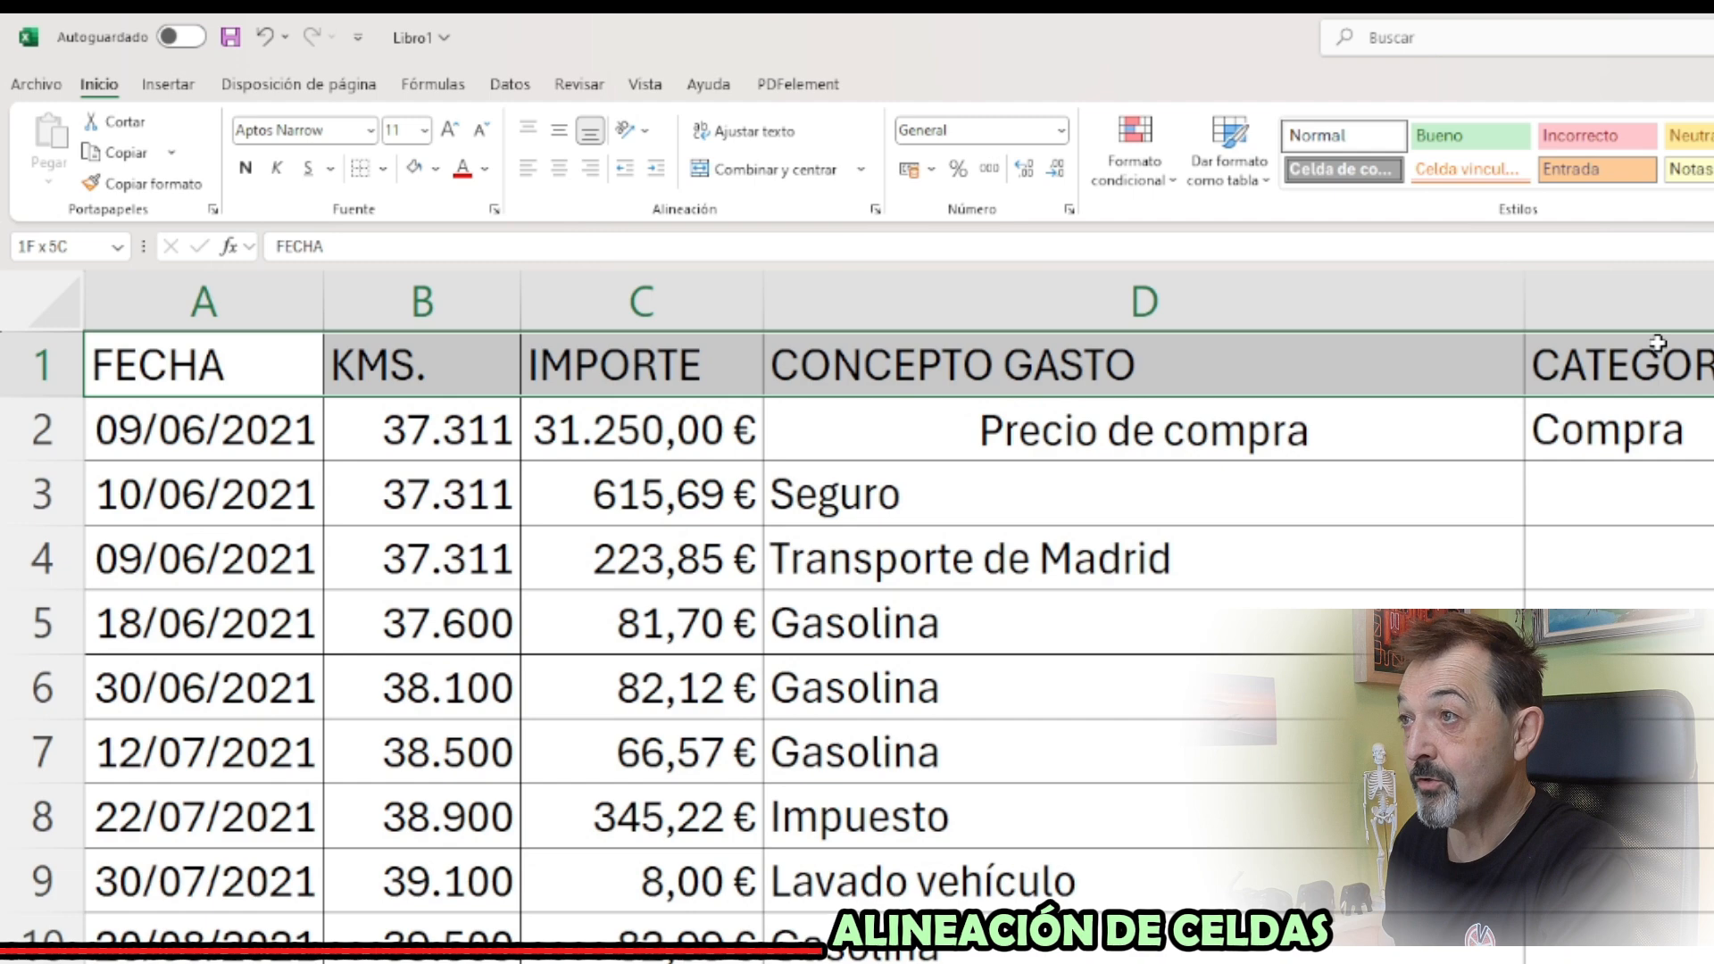
pyautogui.moveTo(1658, 343); pyautogui.dragTo(1655, 346)
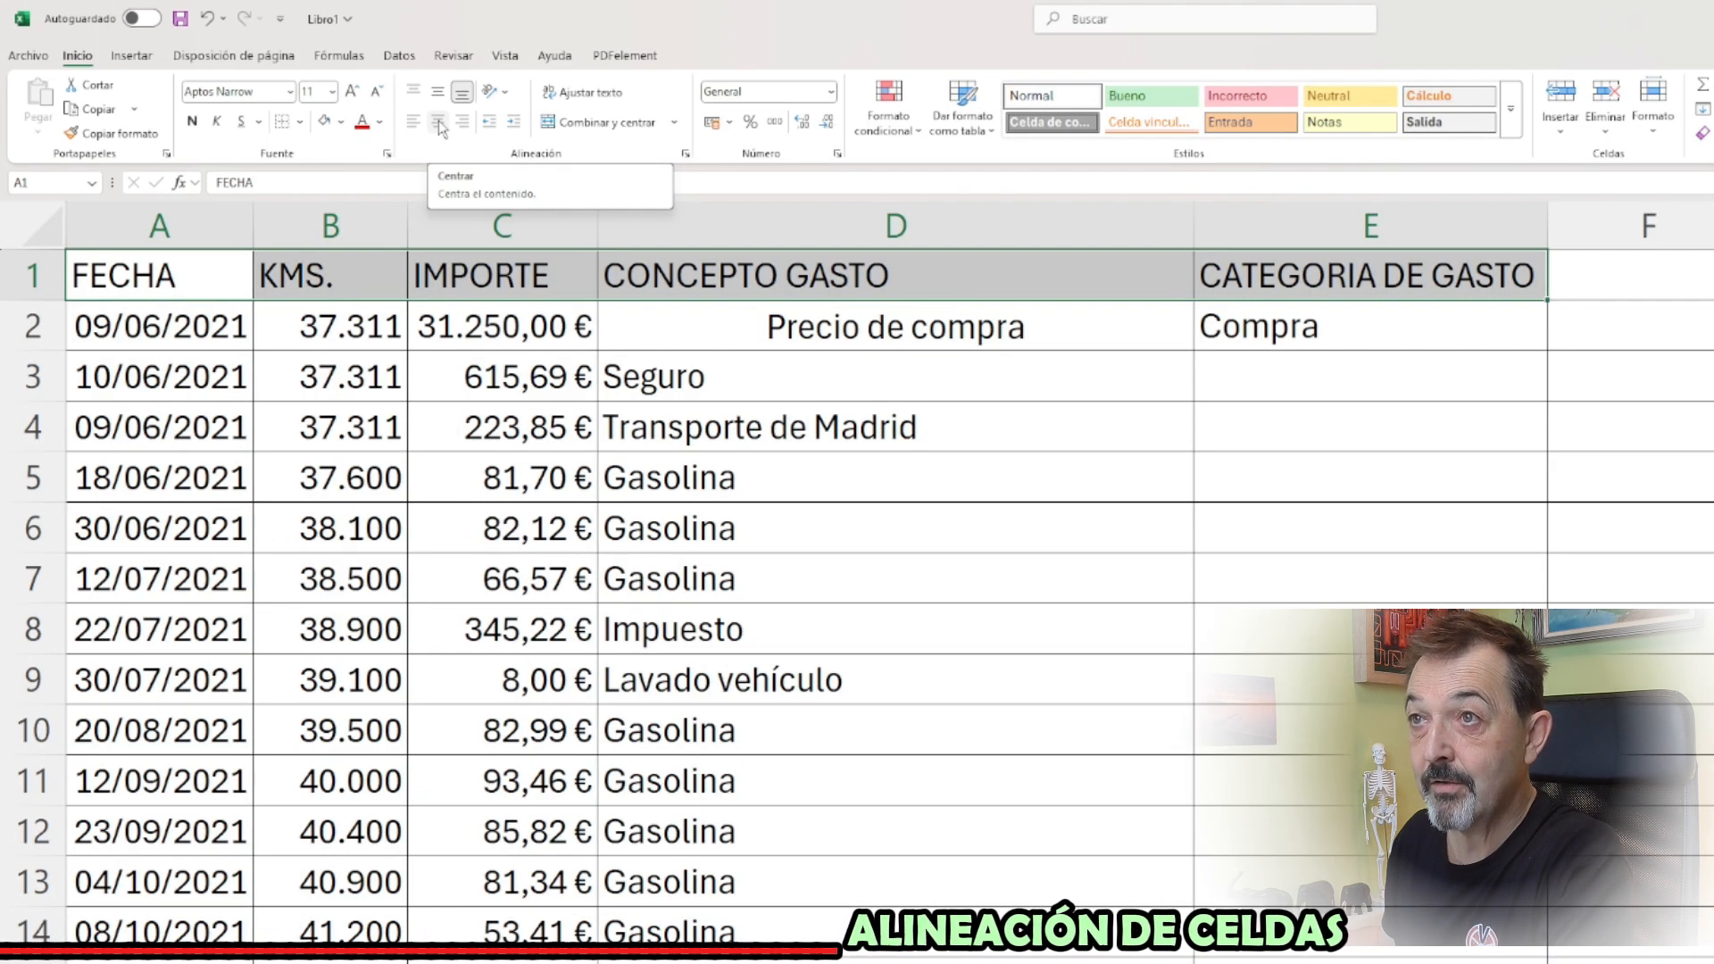
pyautogui.click(438, 121)
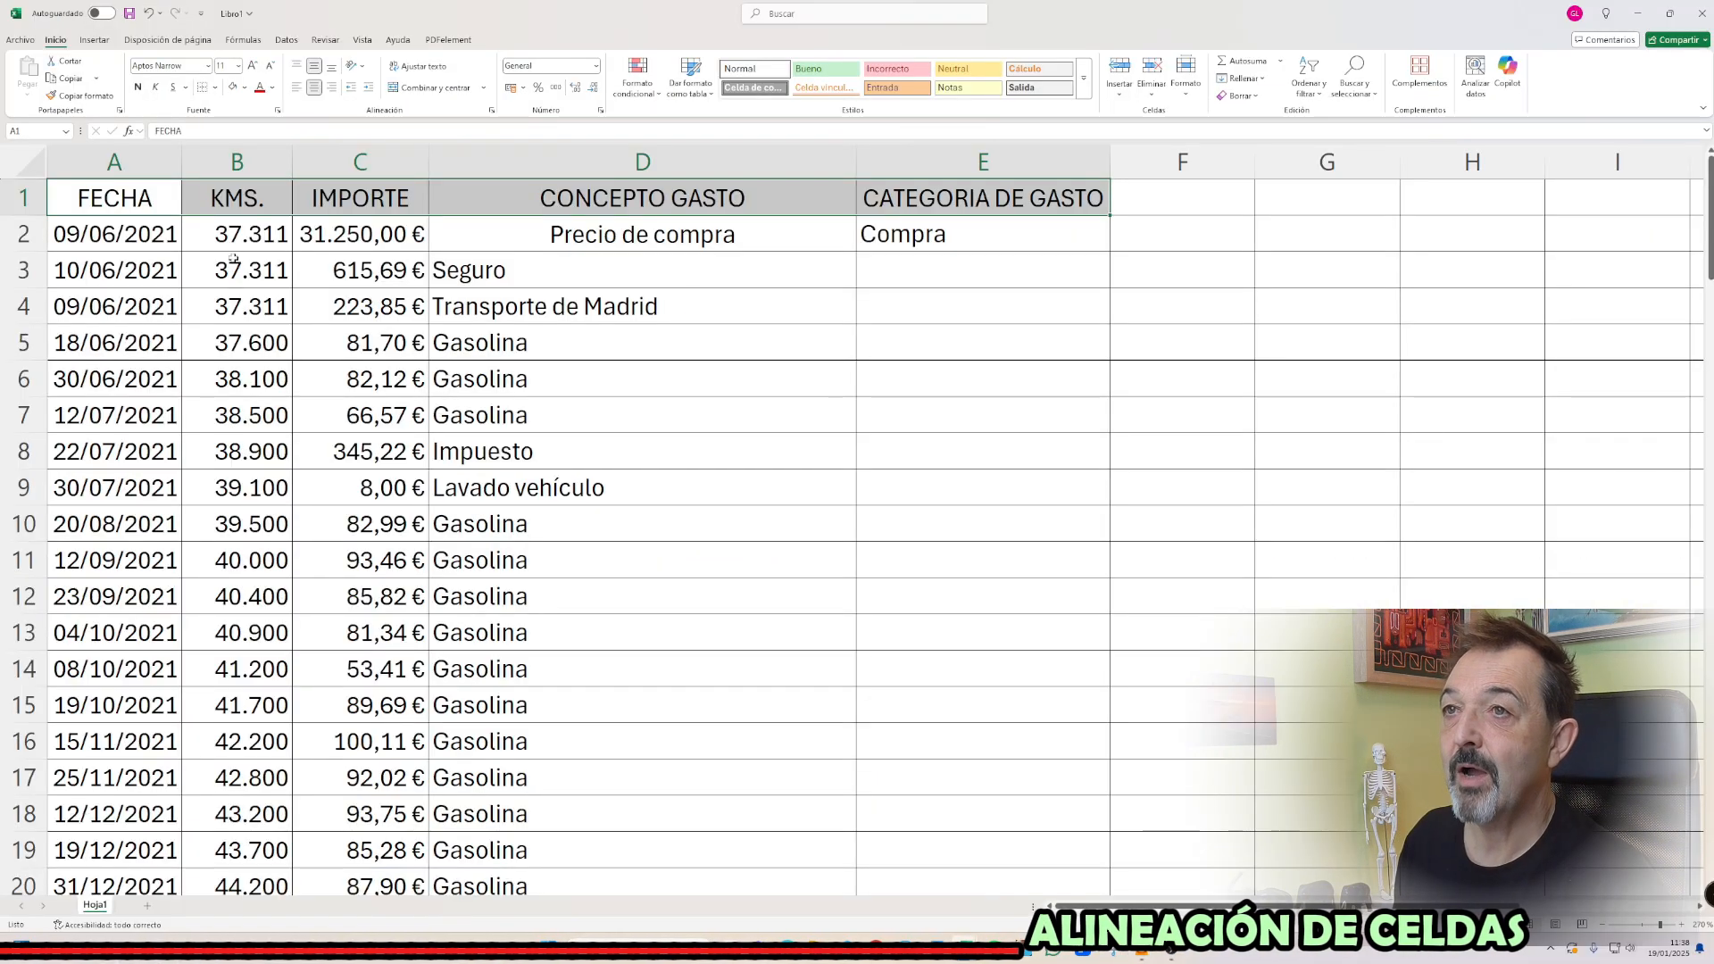
# Centre the data in B2:E109 horizontally and vertically within the cells
pyautogui.click(243, 239)
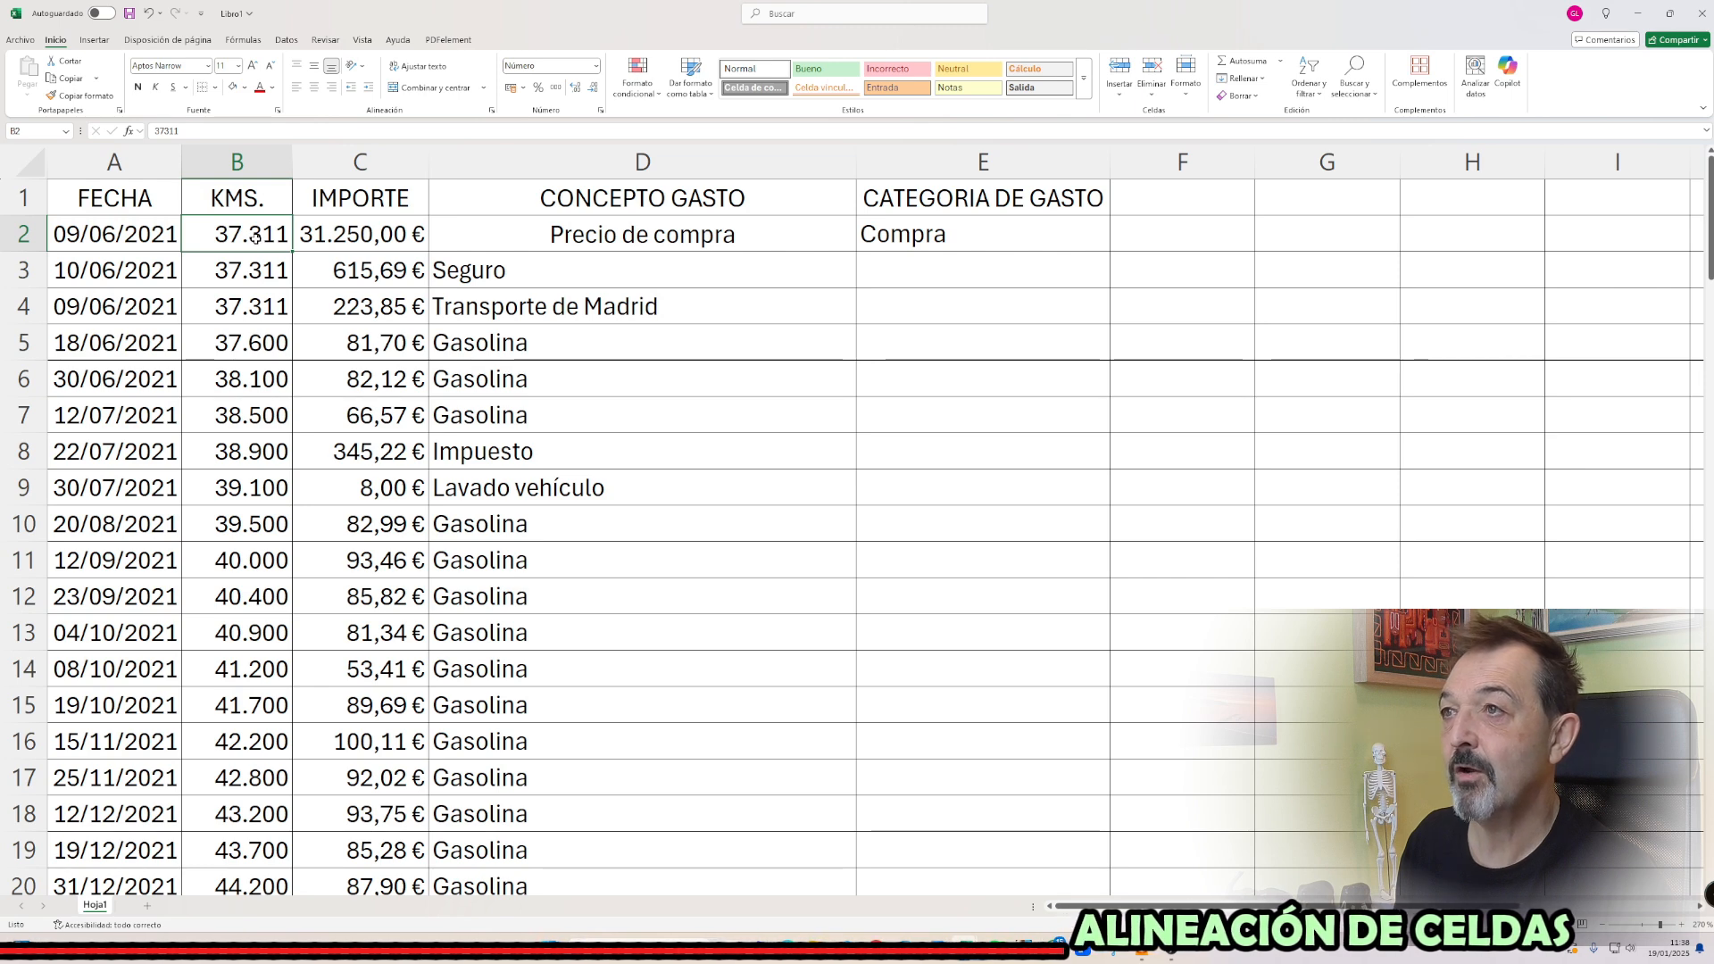
pyautogui.moveTo(256, 237); pyautogui.dragTo(948, 833)
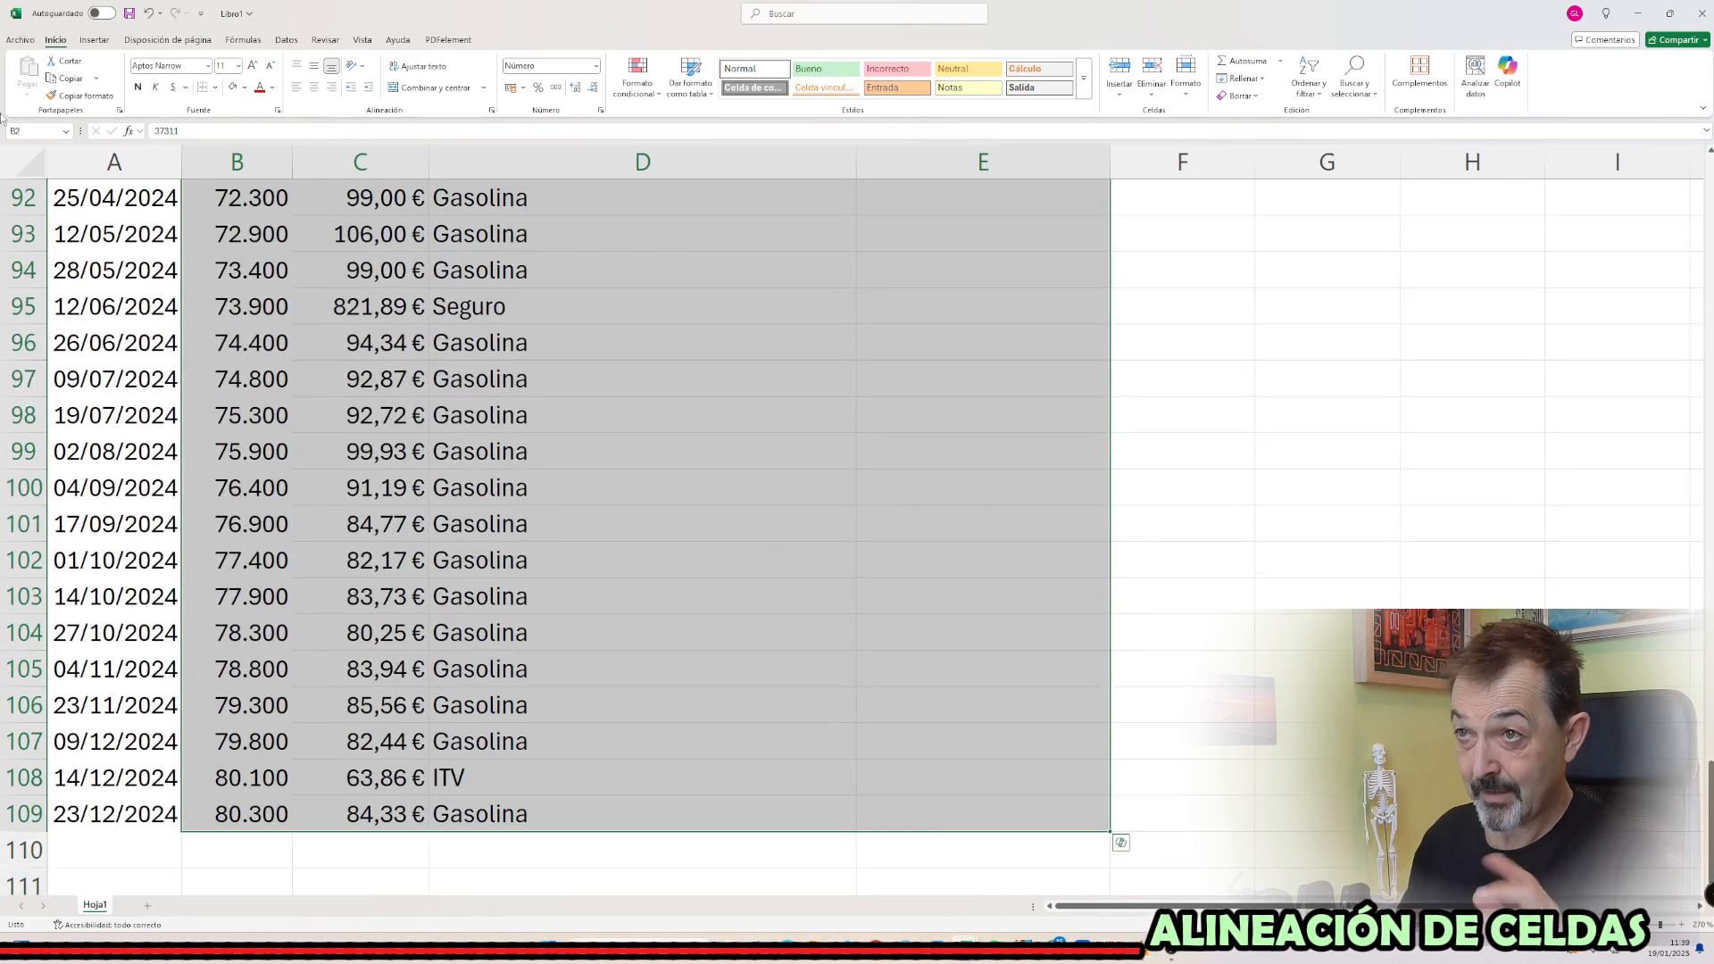
pyautogui.click(316, 89)
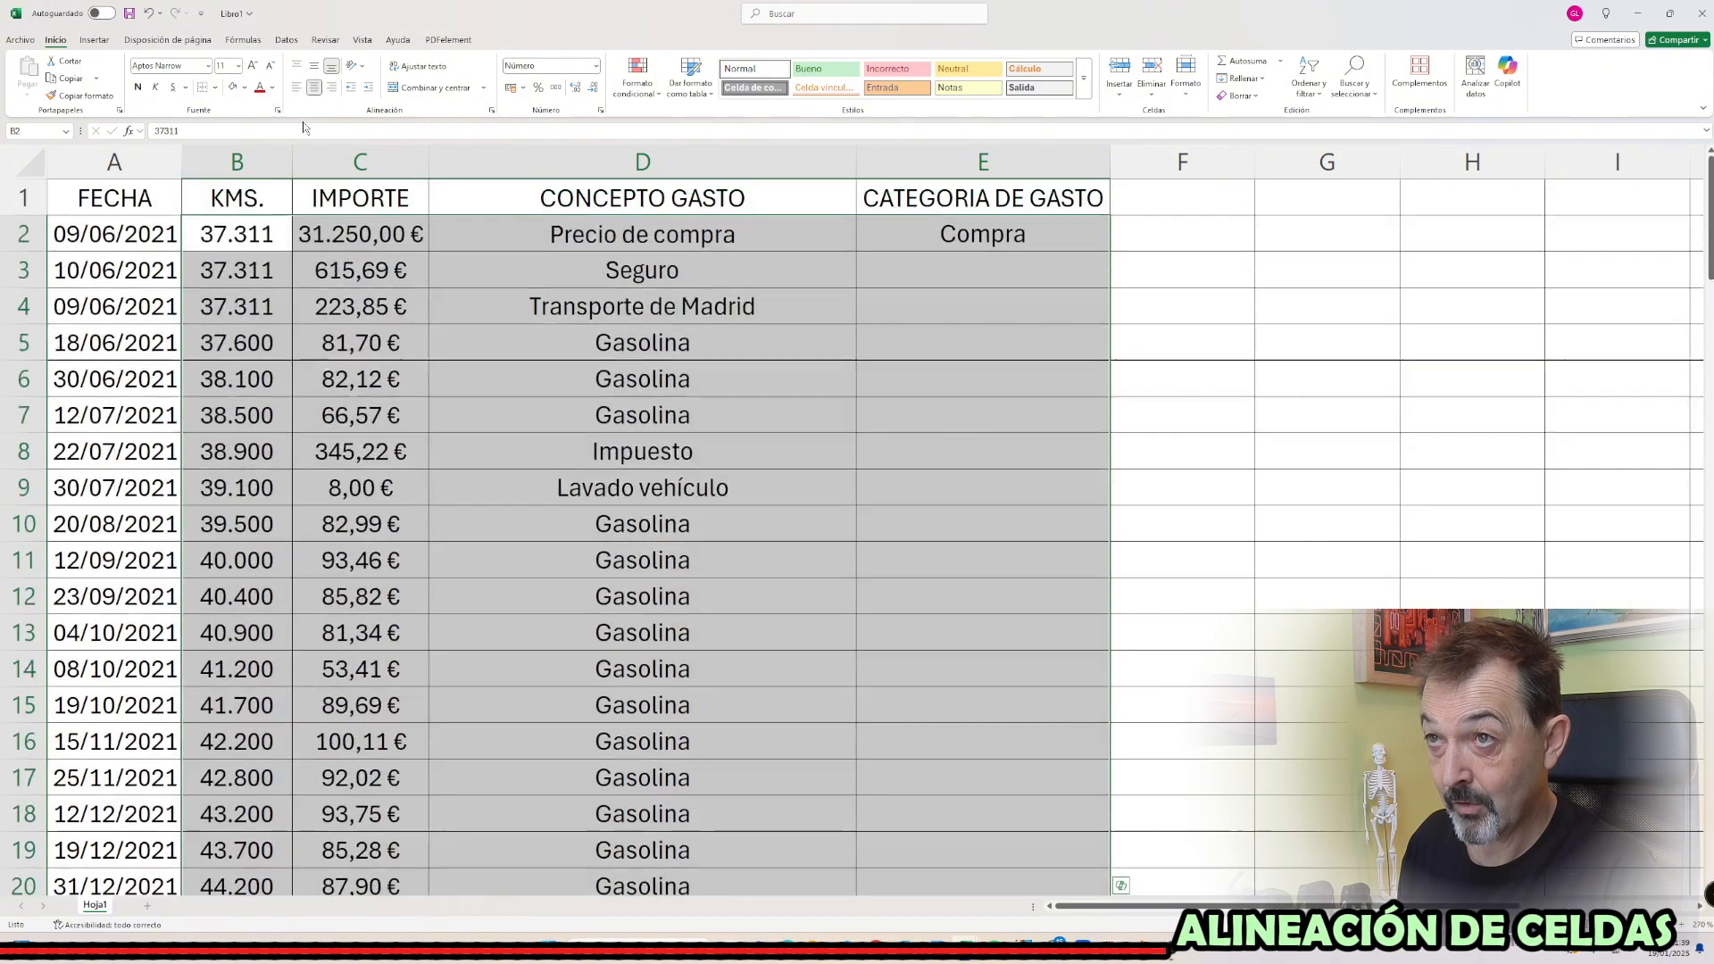
pyautogui.click(315, 68)
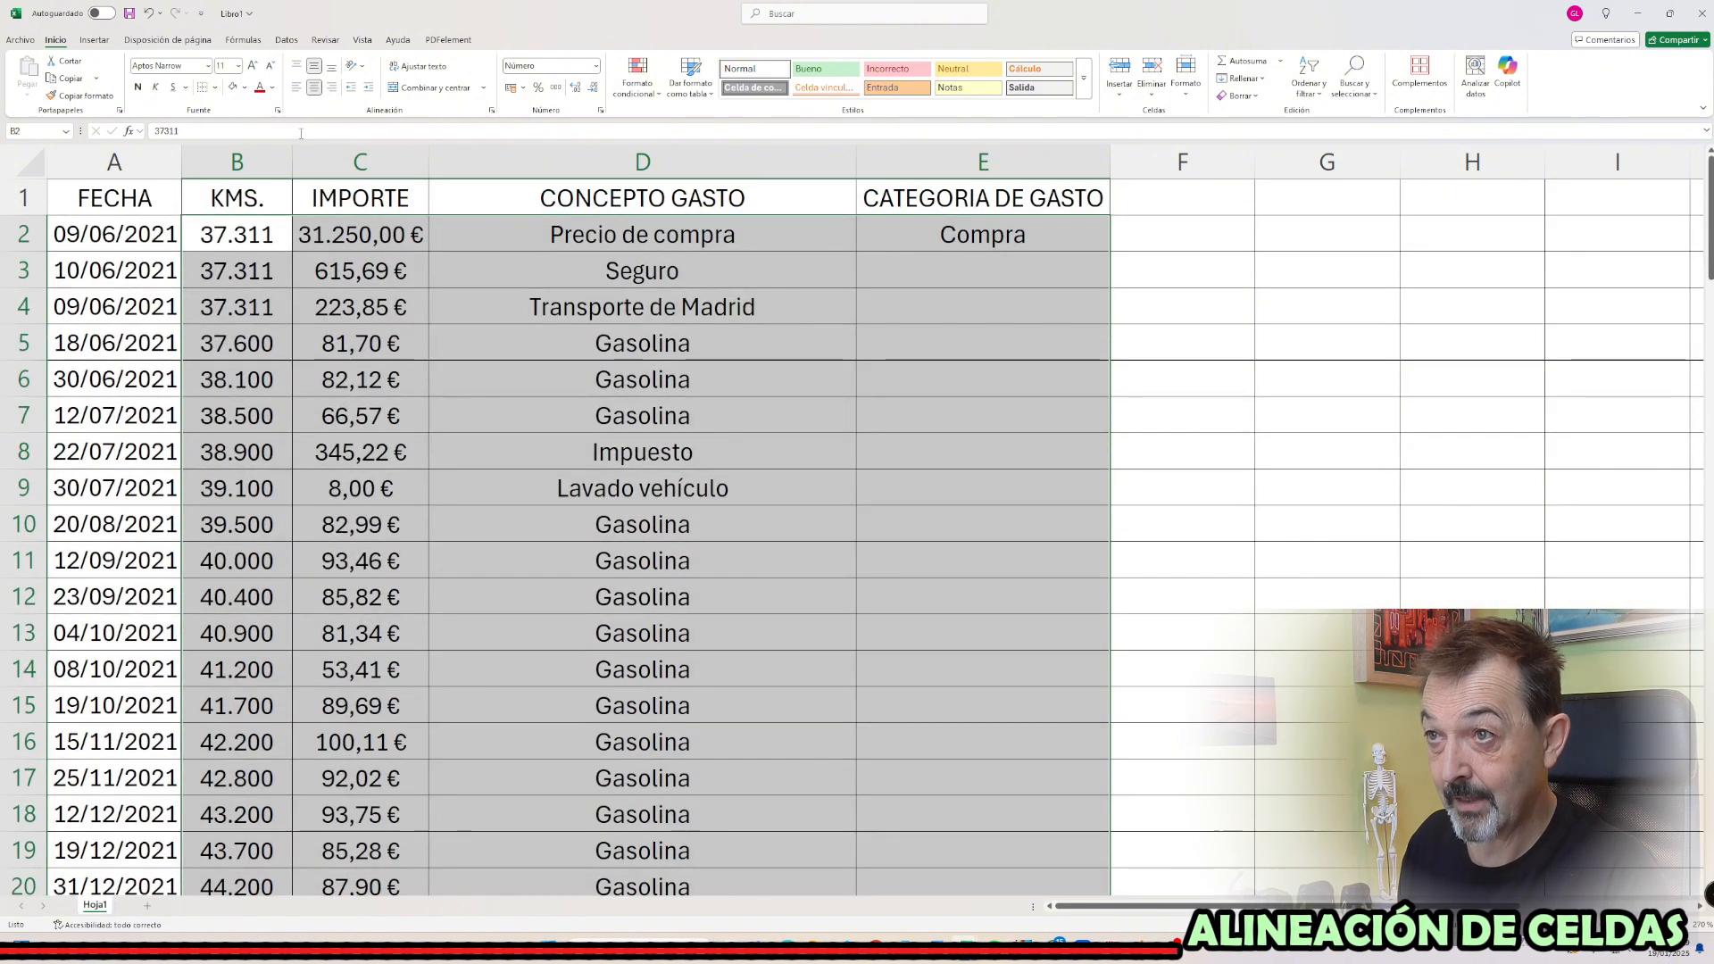
# Review the font format settings and the list of available fonts for C3, and leave them without applying changes
pyautogui.click(420, 269)
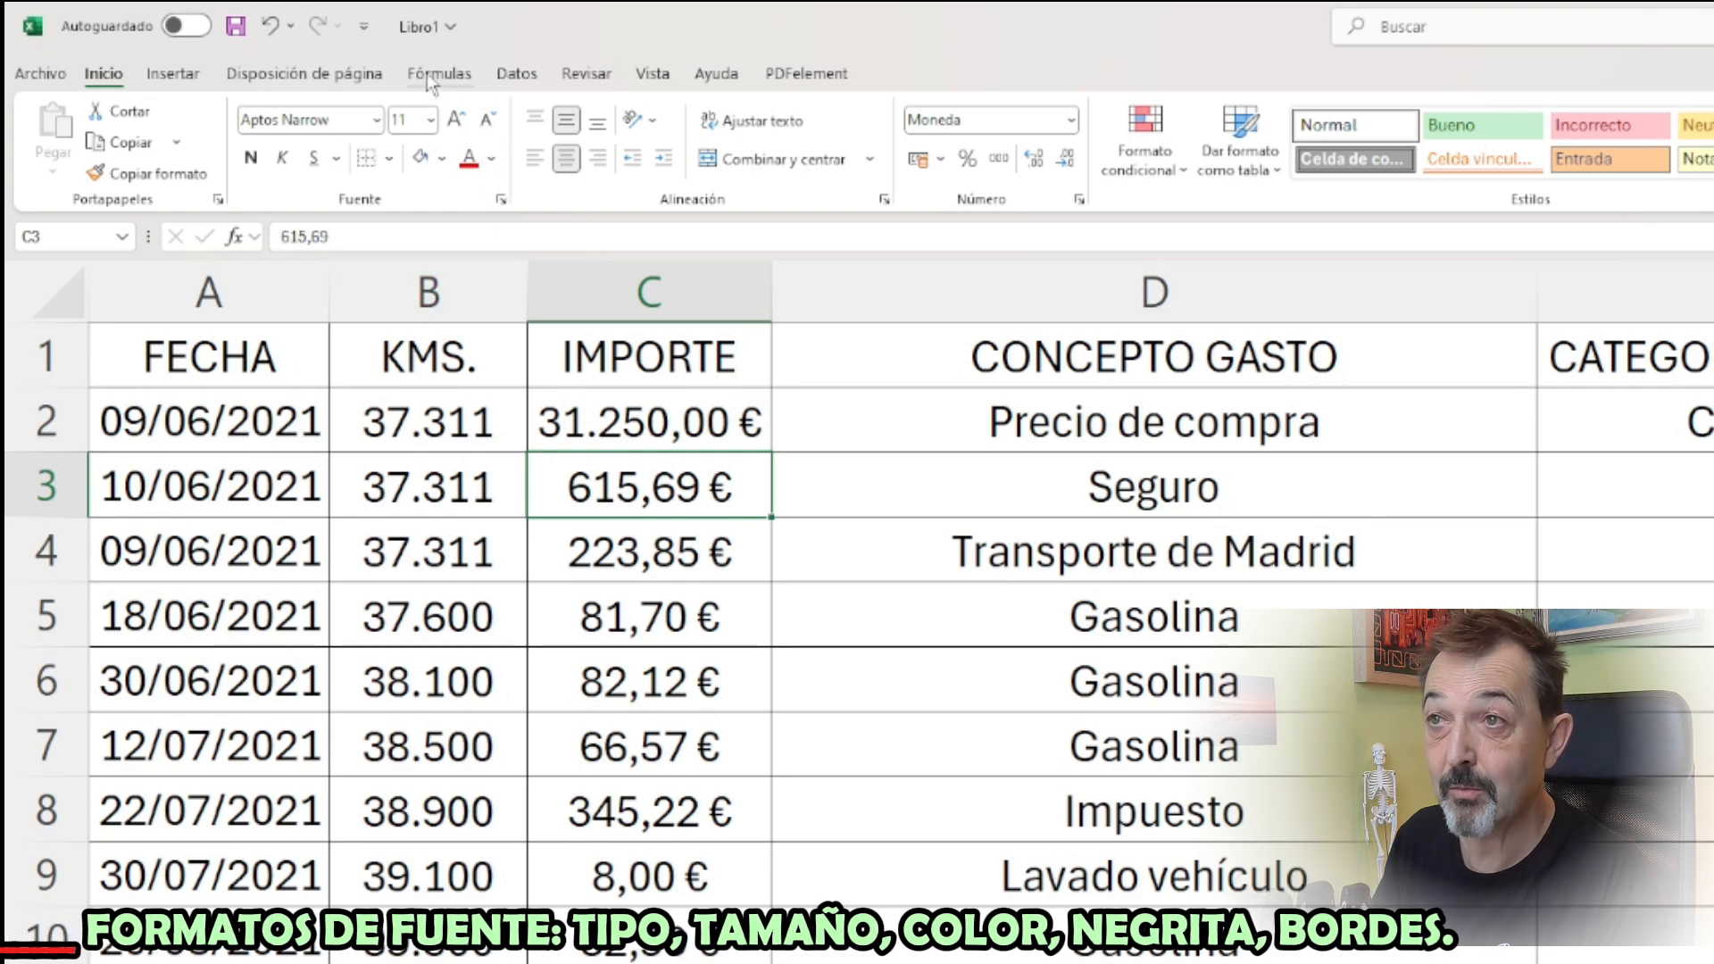
pyautogui.click(501, 199)
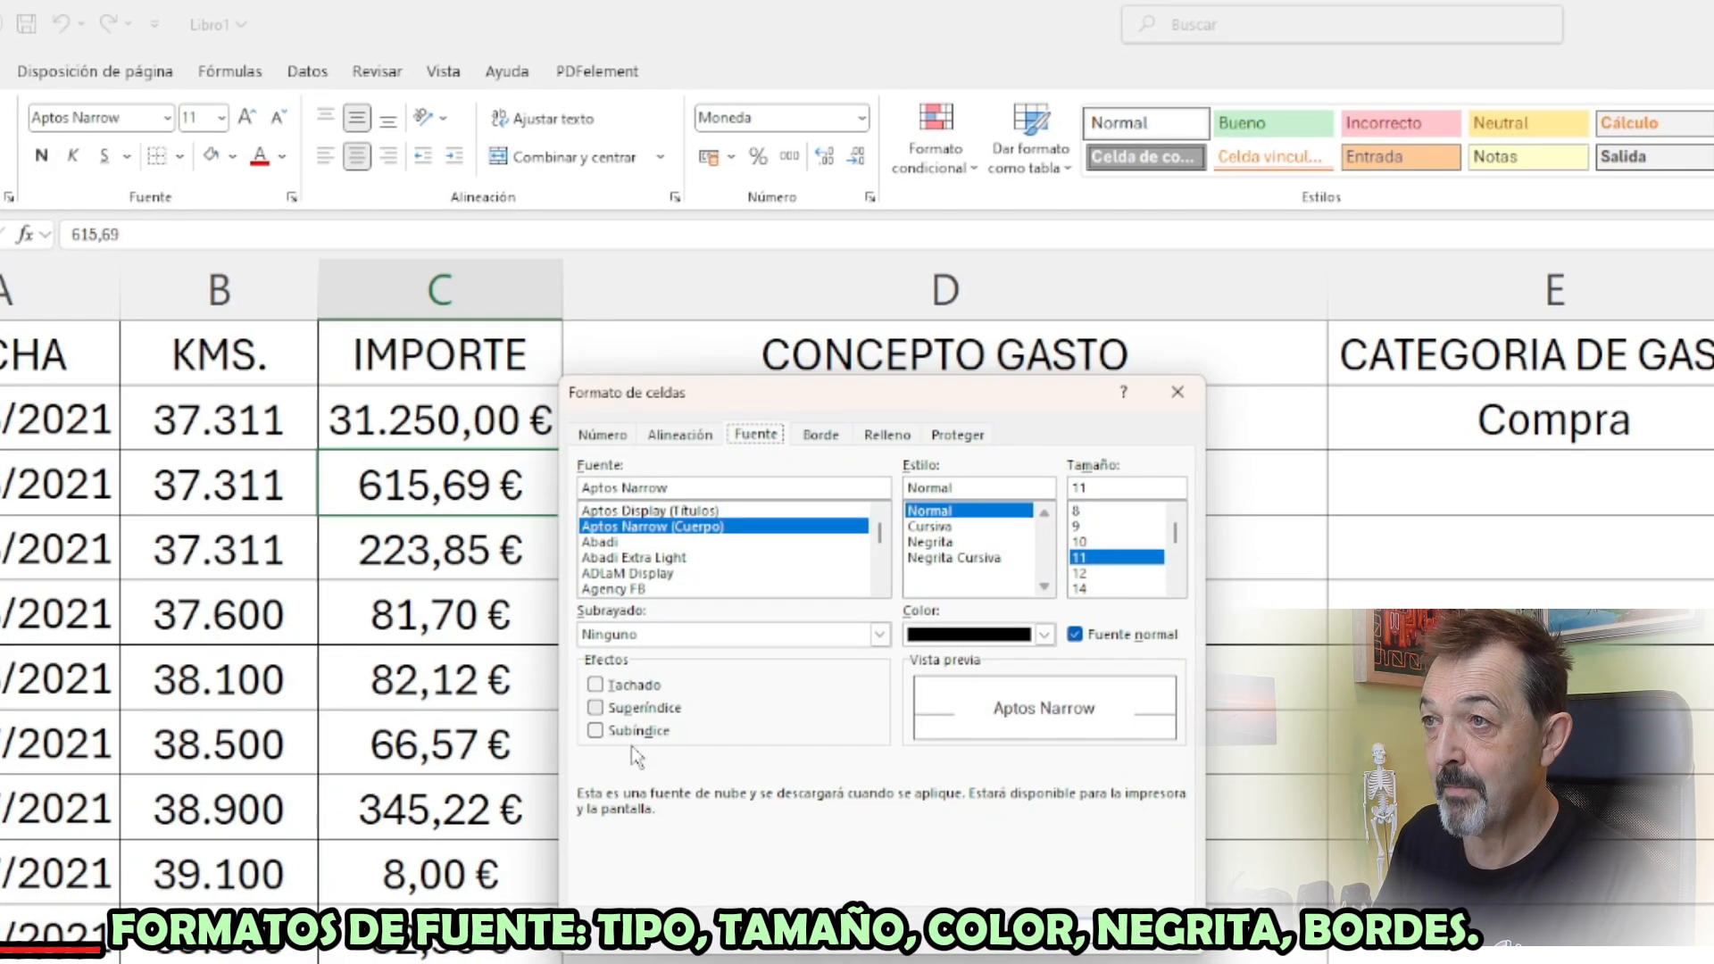
pyautogui.press('Escape')
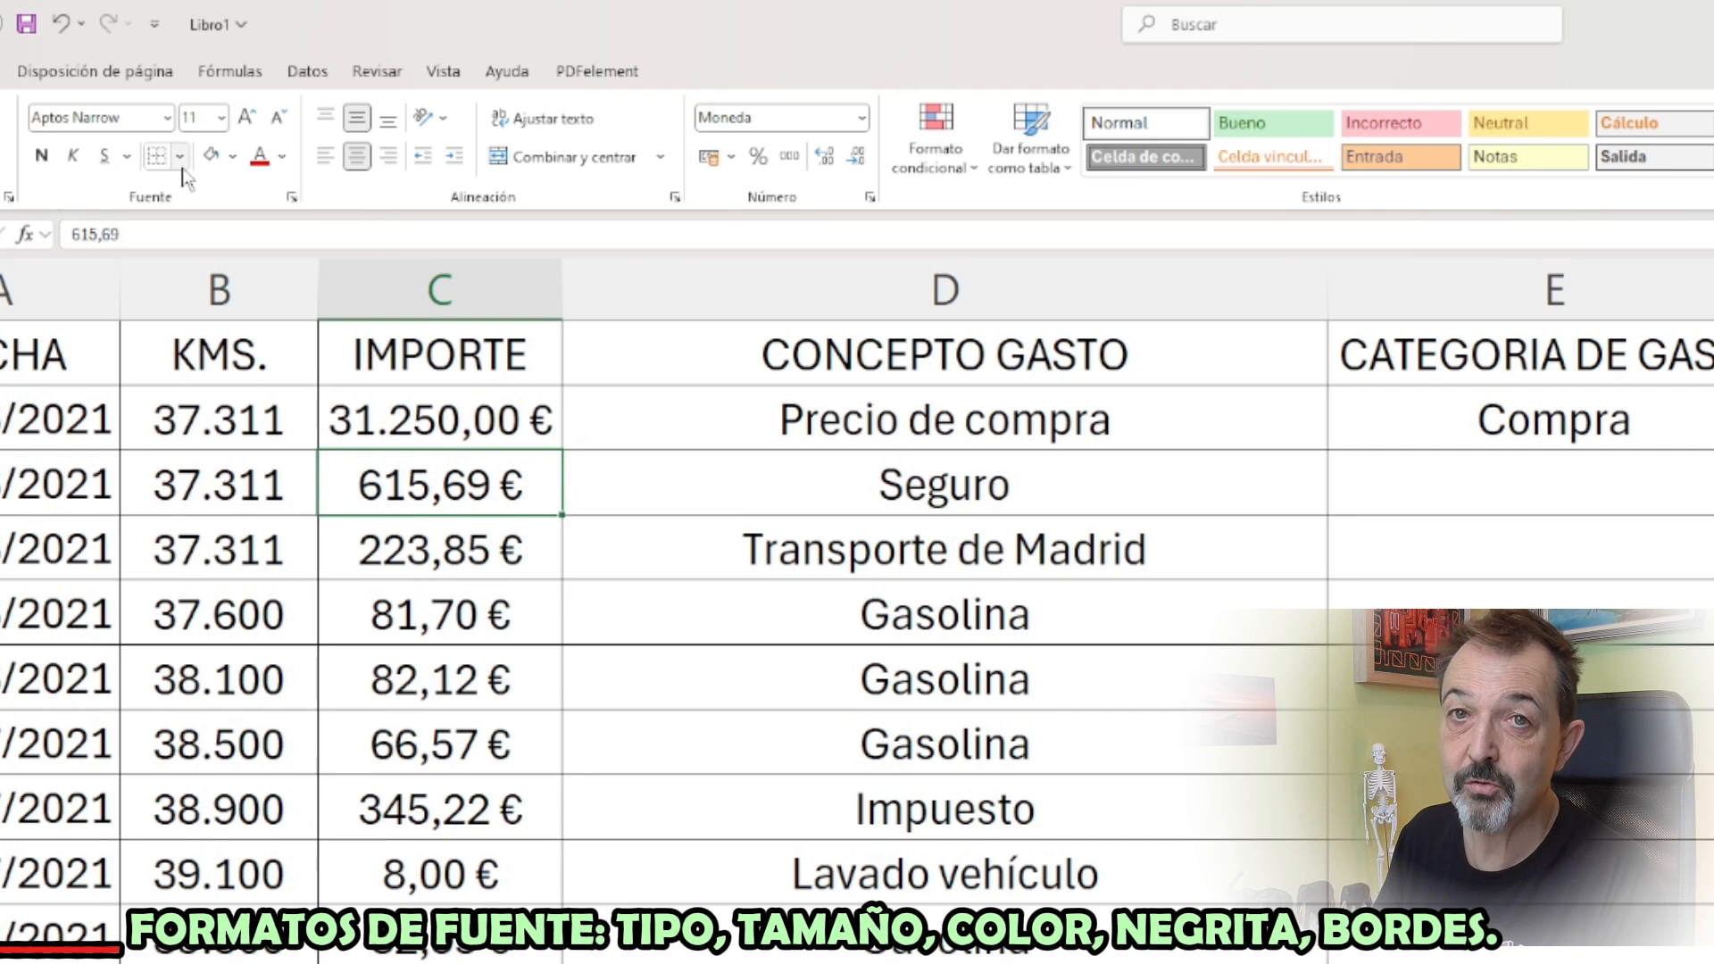
pyautogui.click(168, 123)
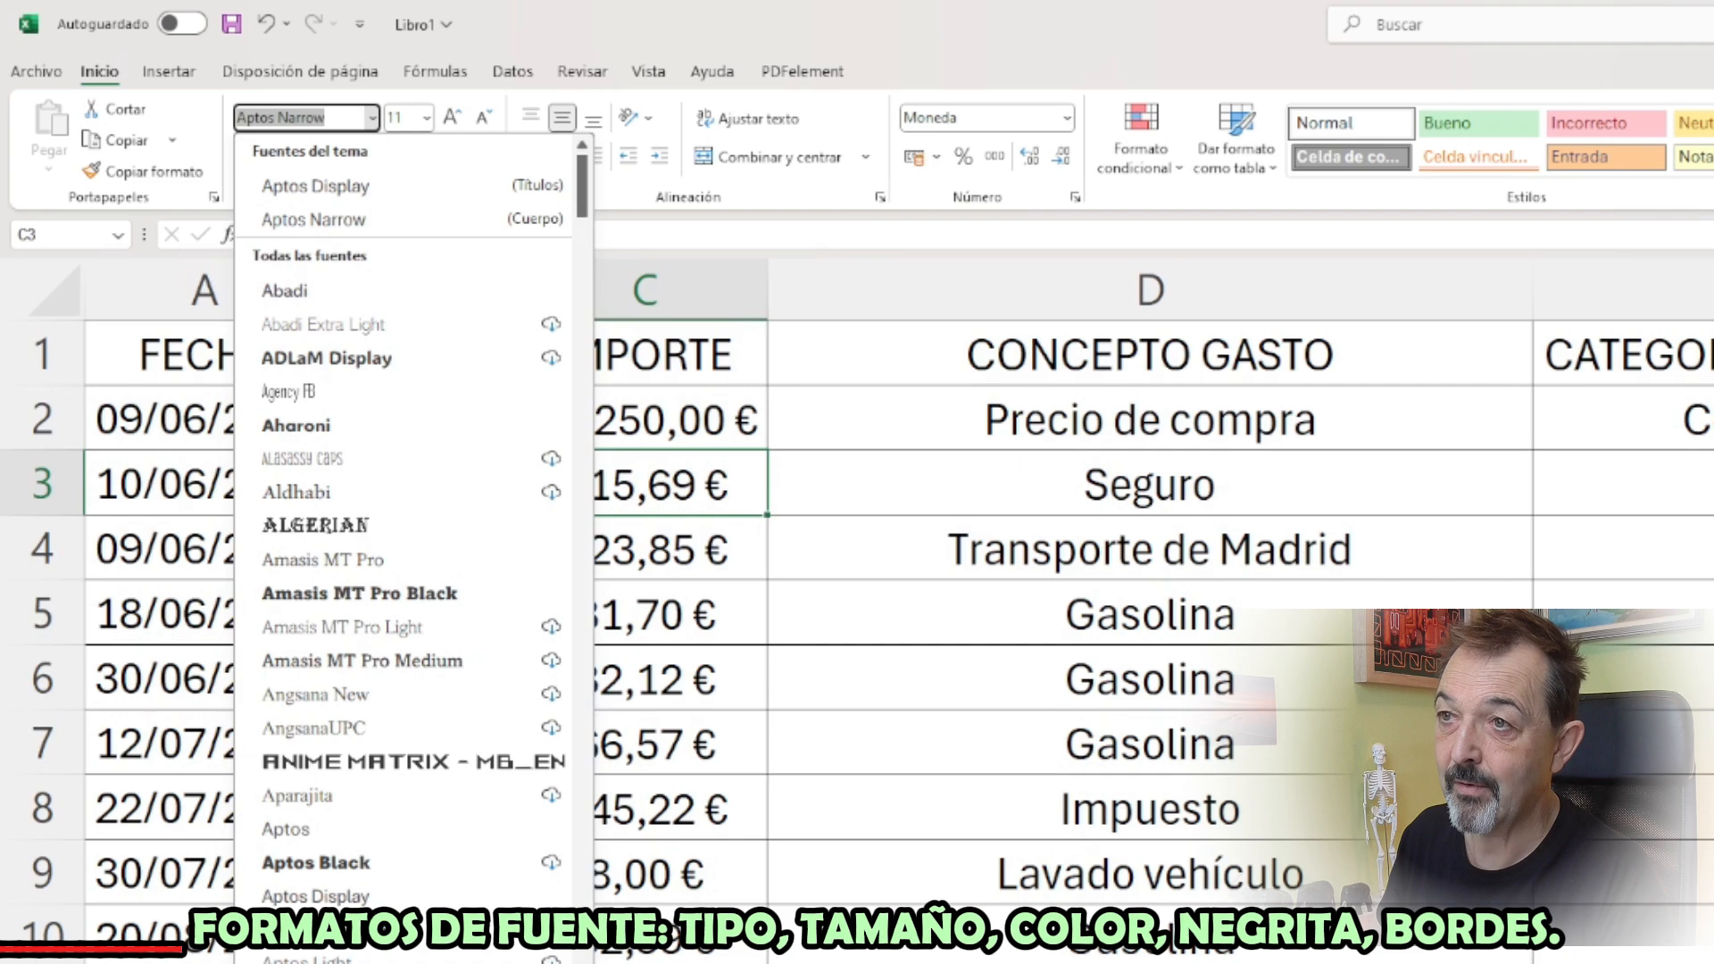
pyautogui.press('Escape')
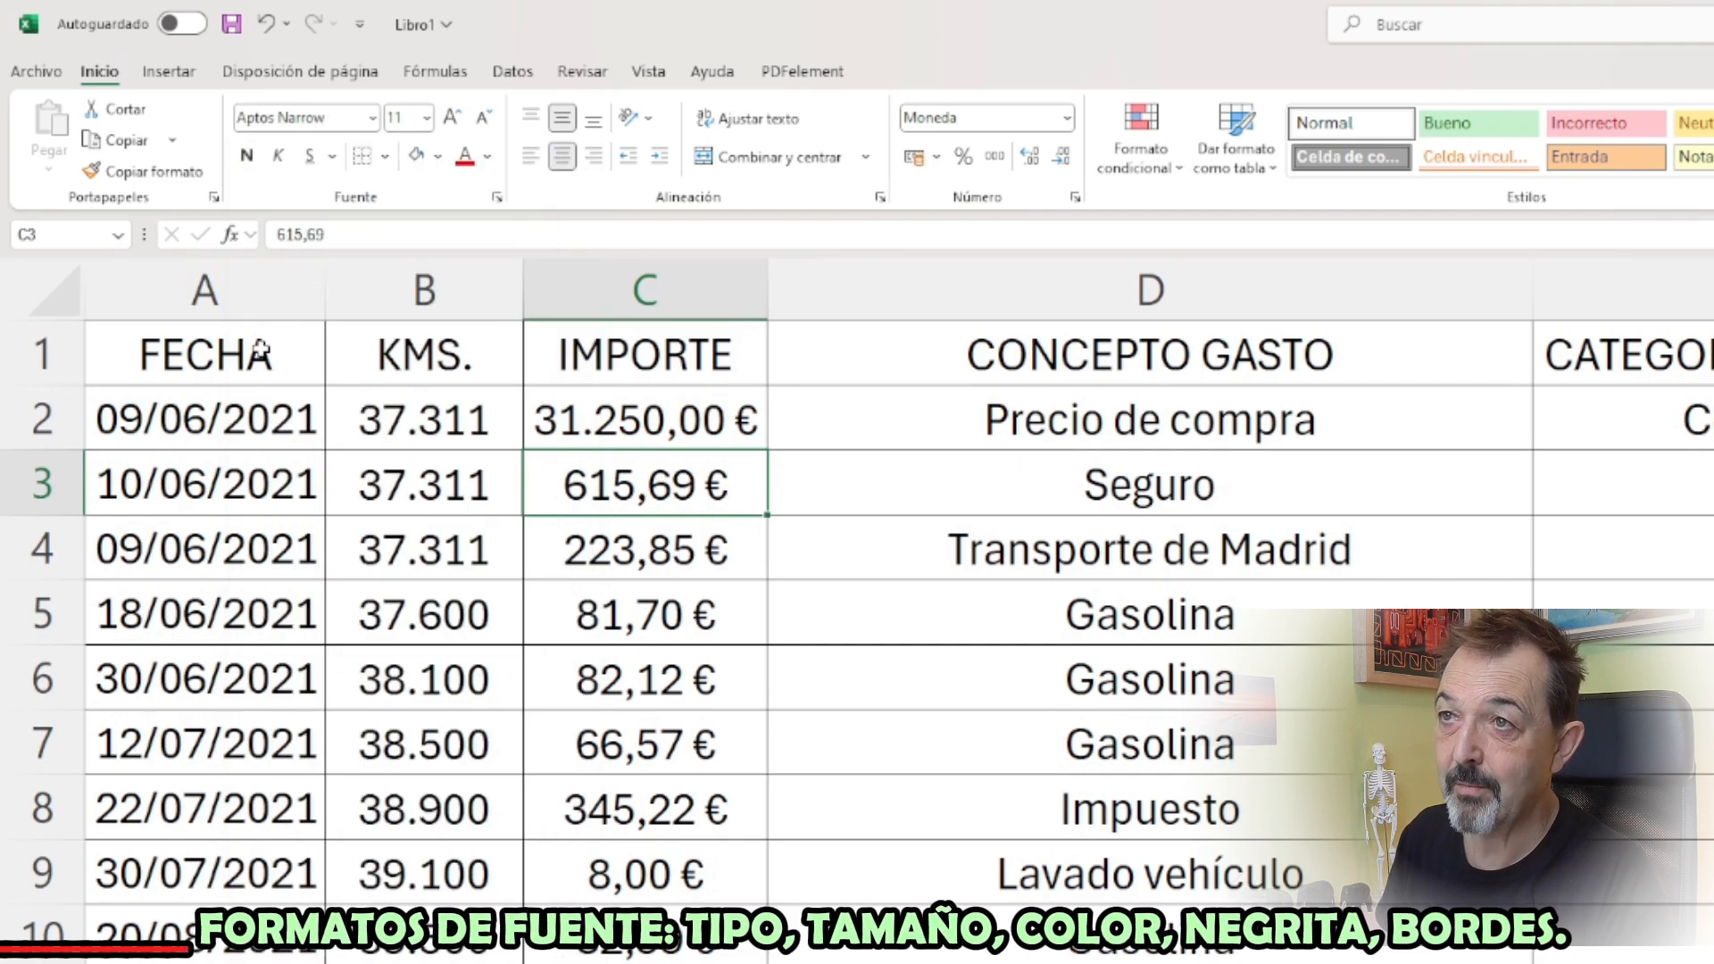
# Try the Amasis MT Pro Black font on the headers in A1:E1, and undo the font change
pyautogui.moveTo(259, 348); pyautogui.dragTo(1710, 304)
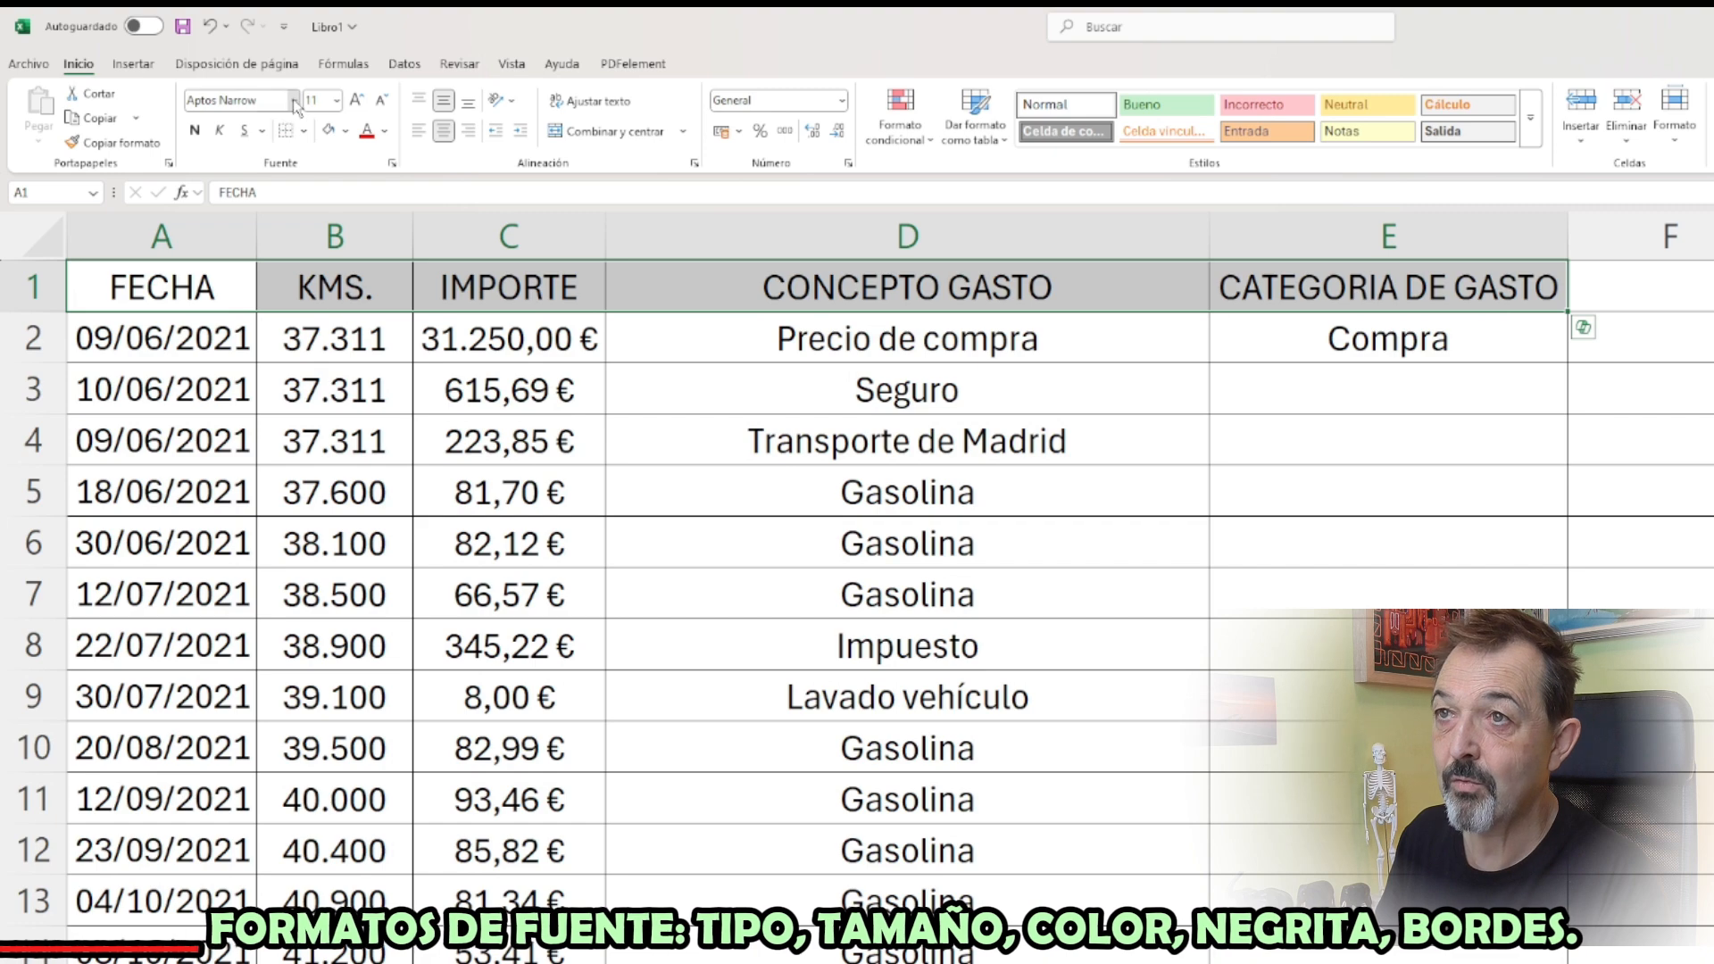
pyautogui.click(294, 101)
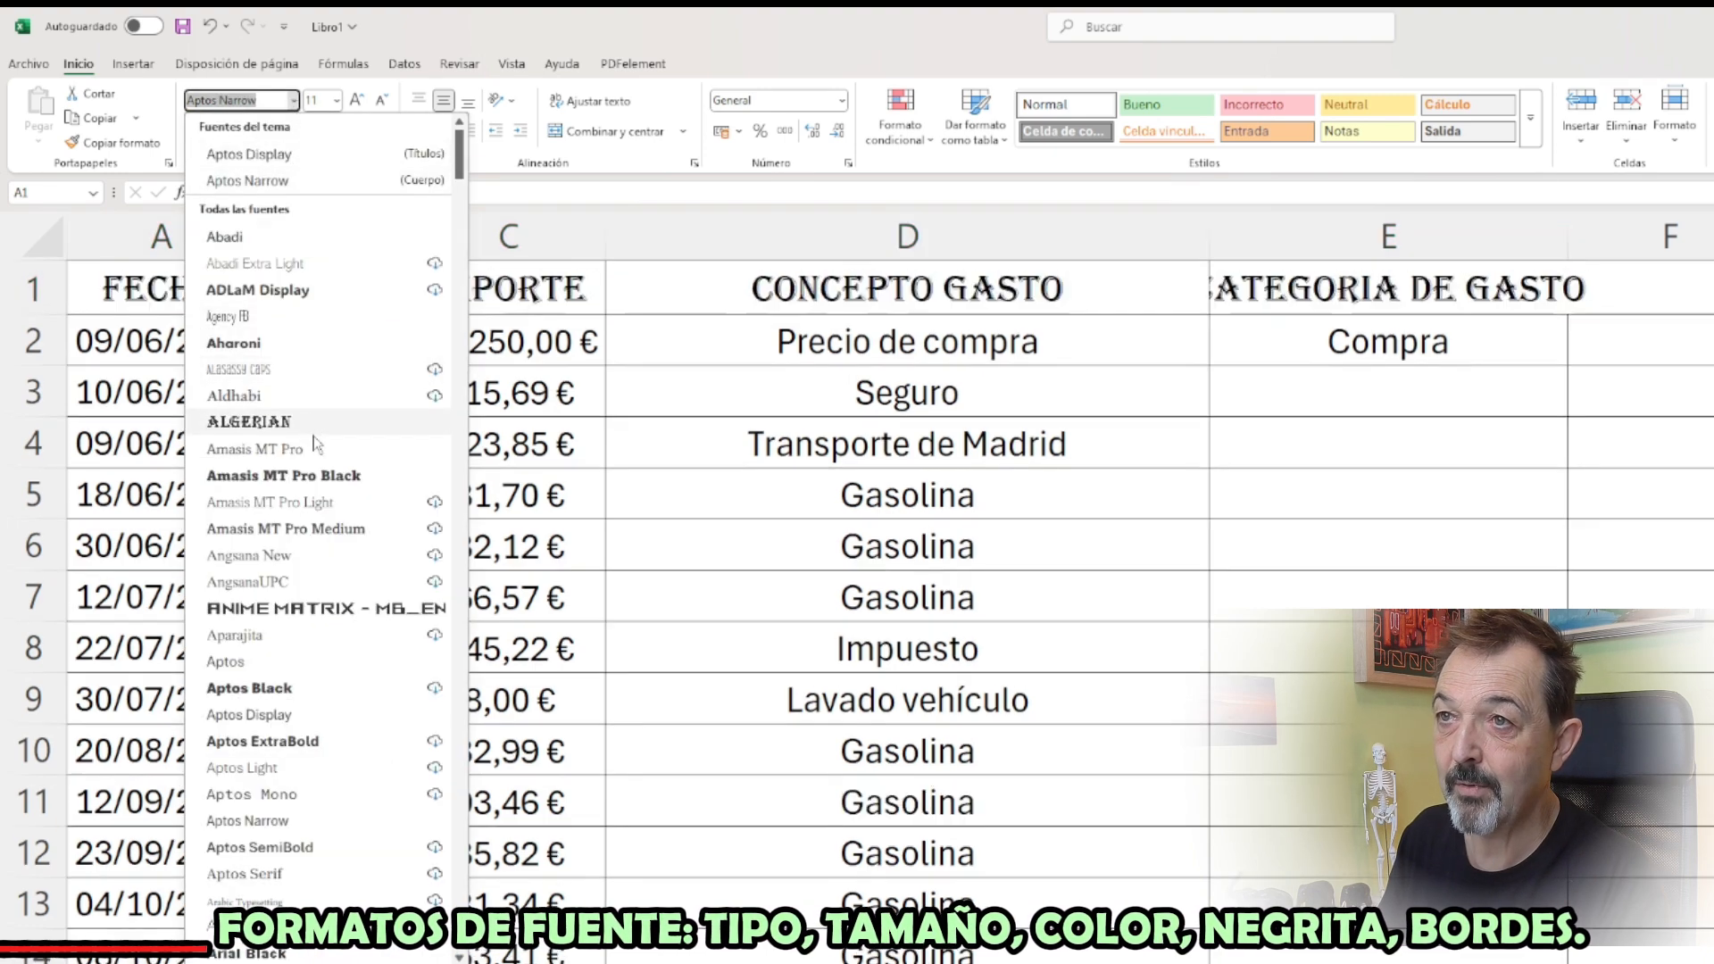
pyautogui.click(339, 475)
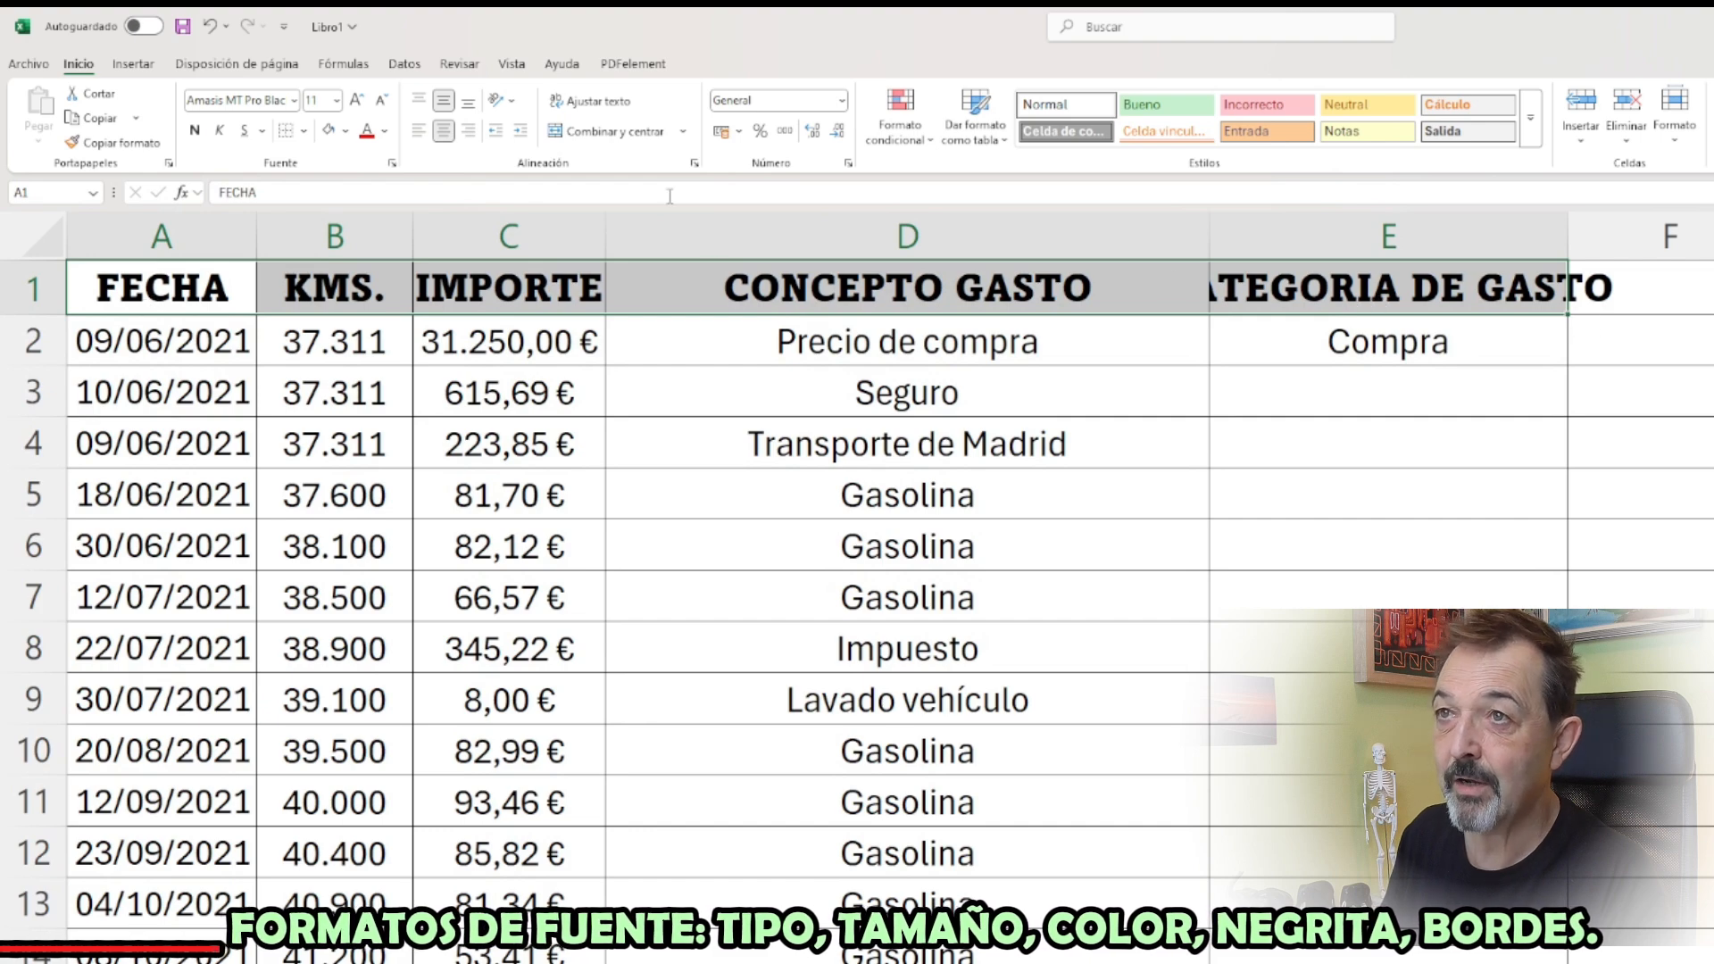
pyautogui.click(207, 27)
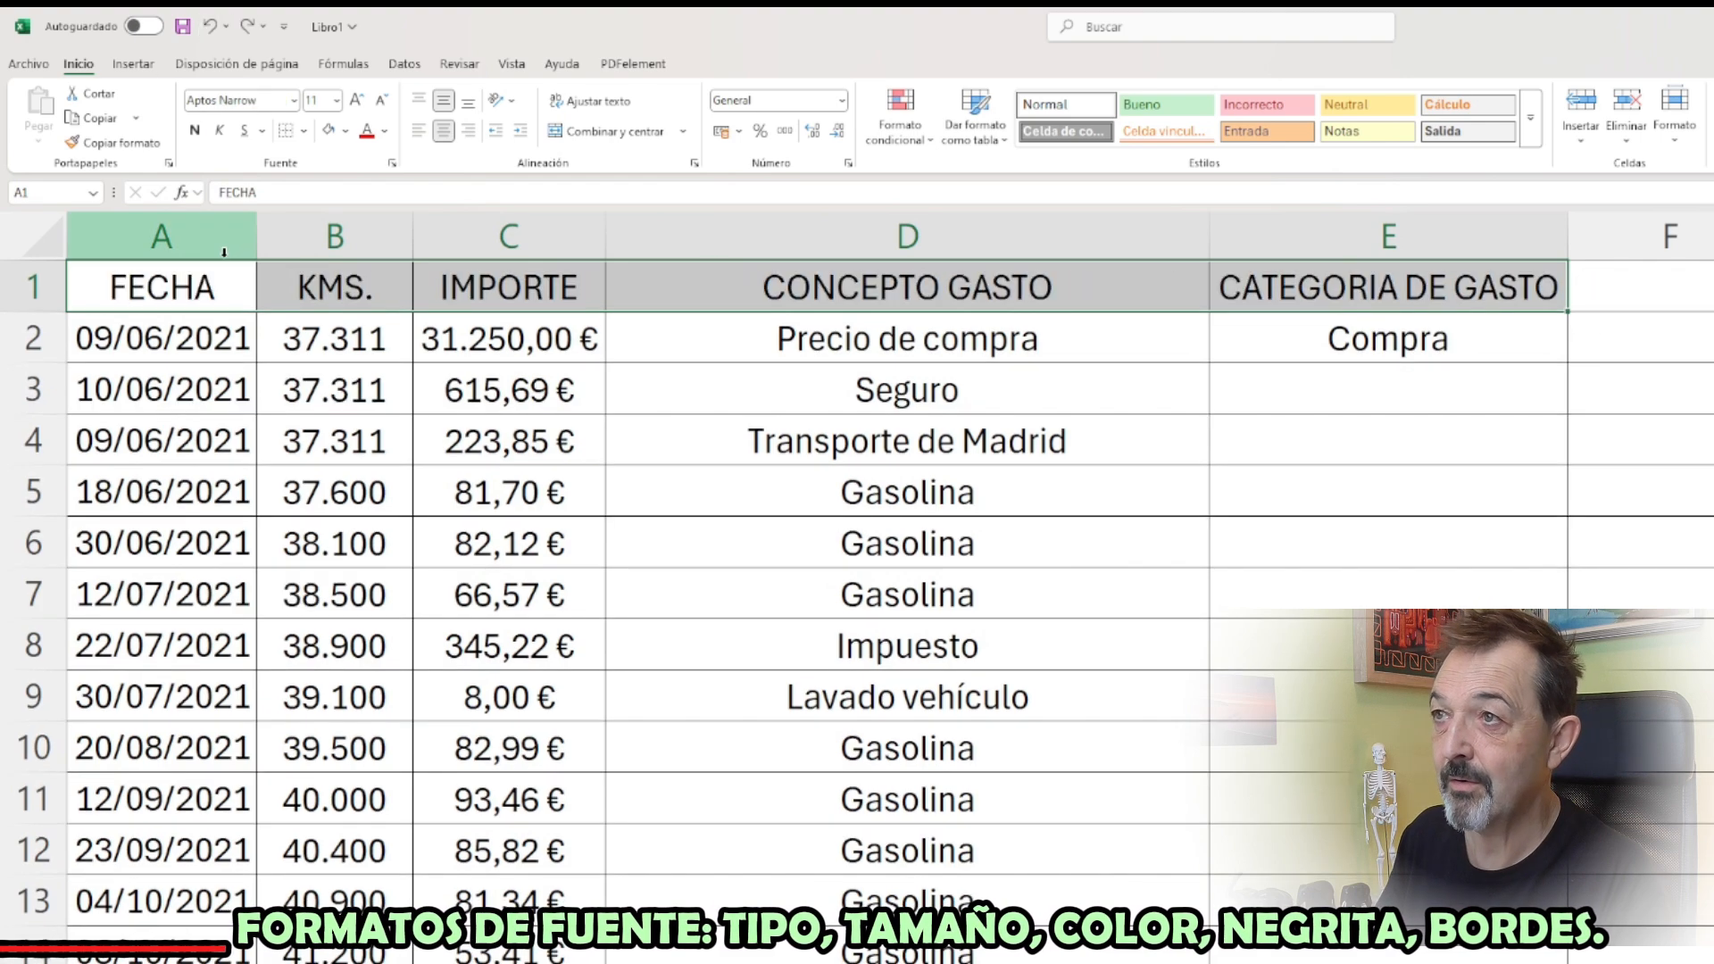
# Try enlarging the header text in A1:E1 in increments up to size 18, and reduce it back to size 11
pyautogui.click(338, 100)
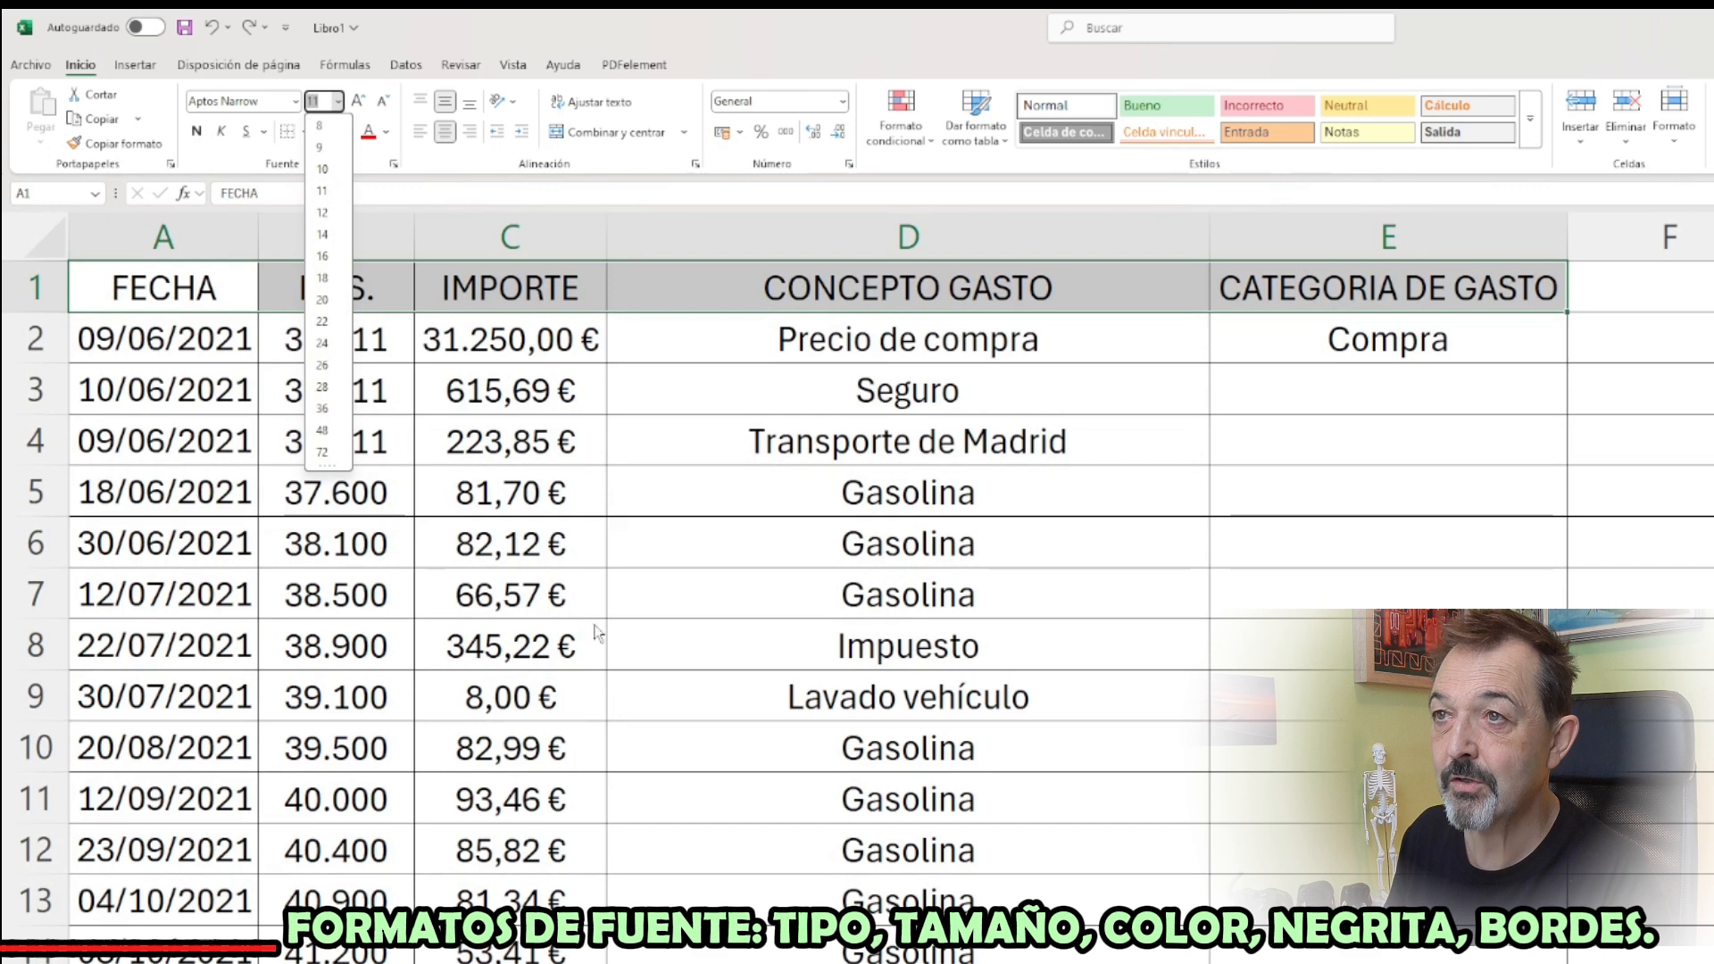
pyautogui.click(624, 609)
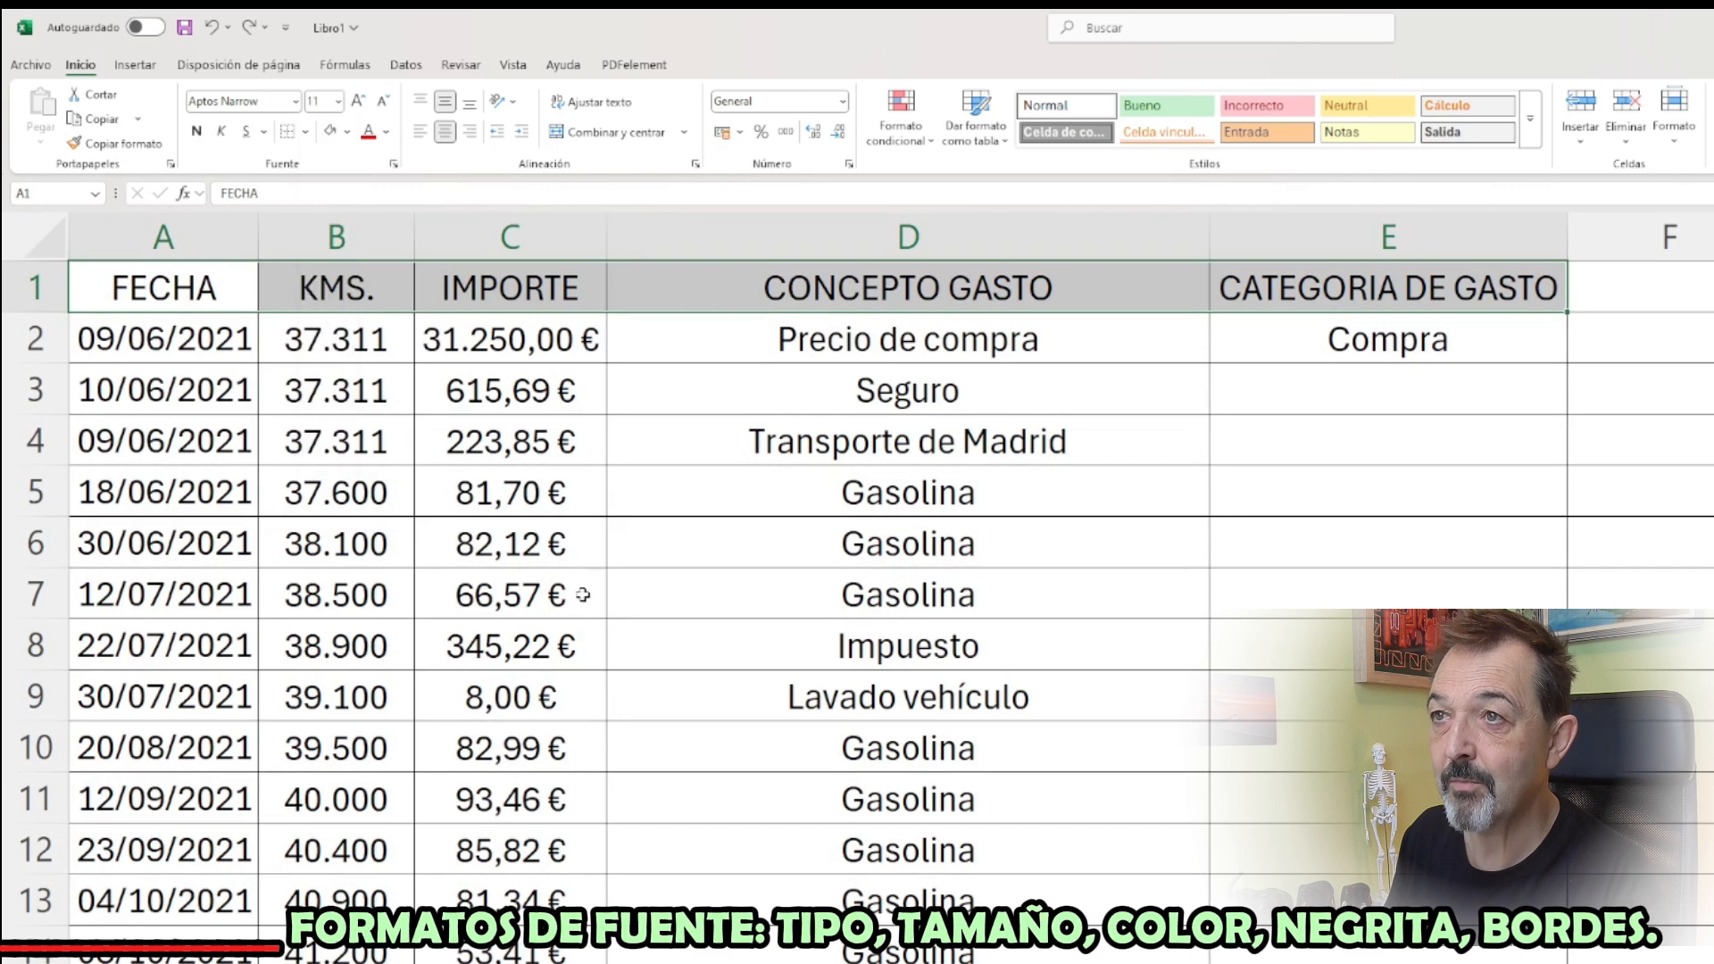
pyautogui.click(358, 102)
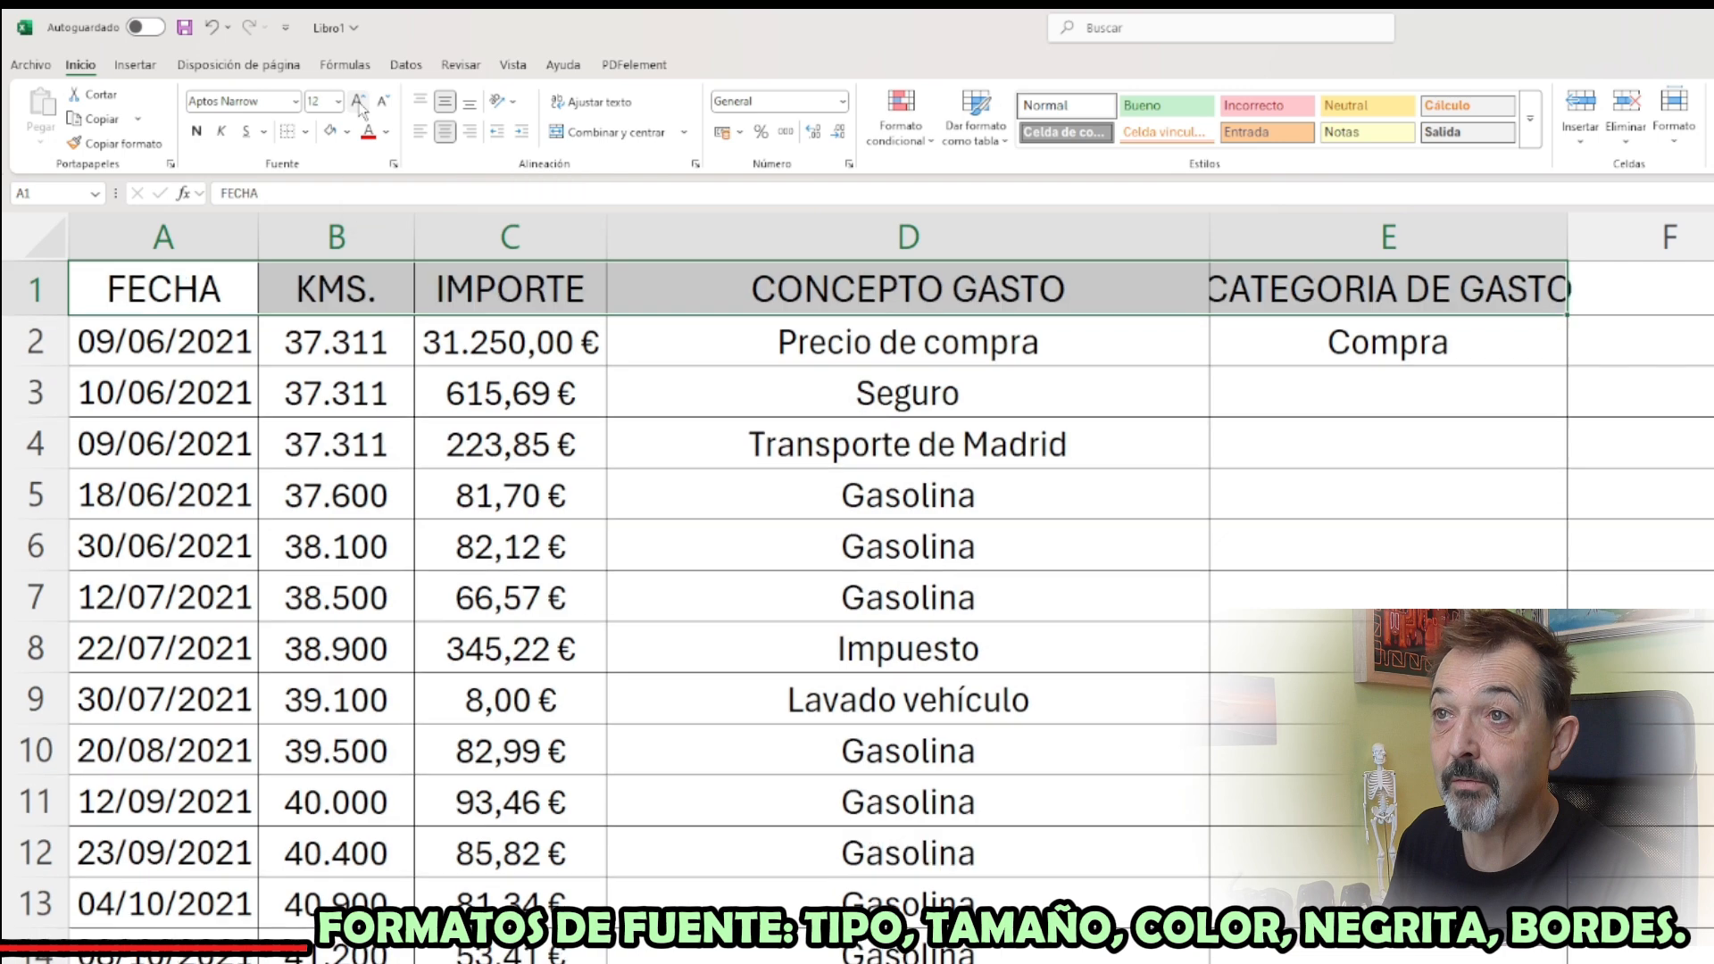
pyautogui.click(358, 102)
pyautogui.click(358, 102)
pyautogui.click(358, 102)
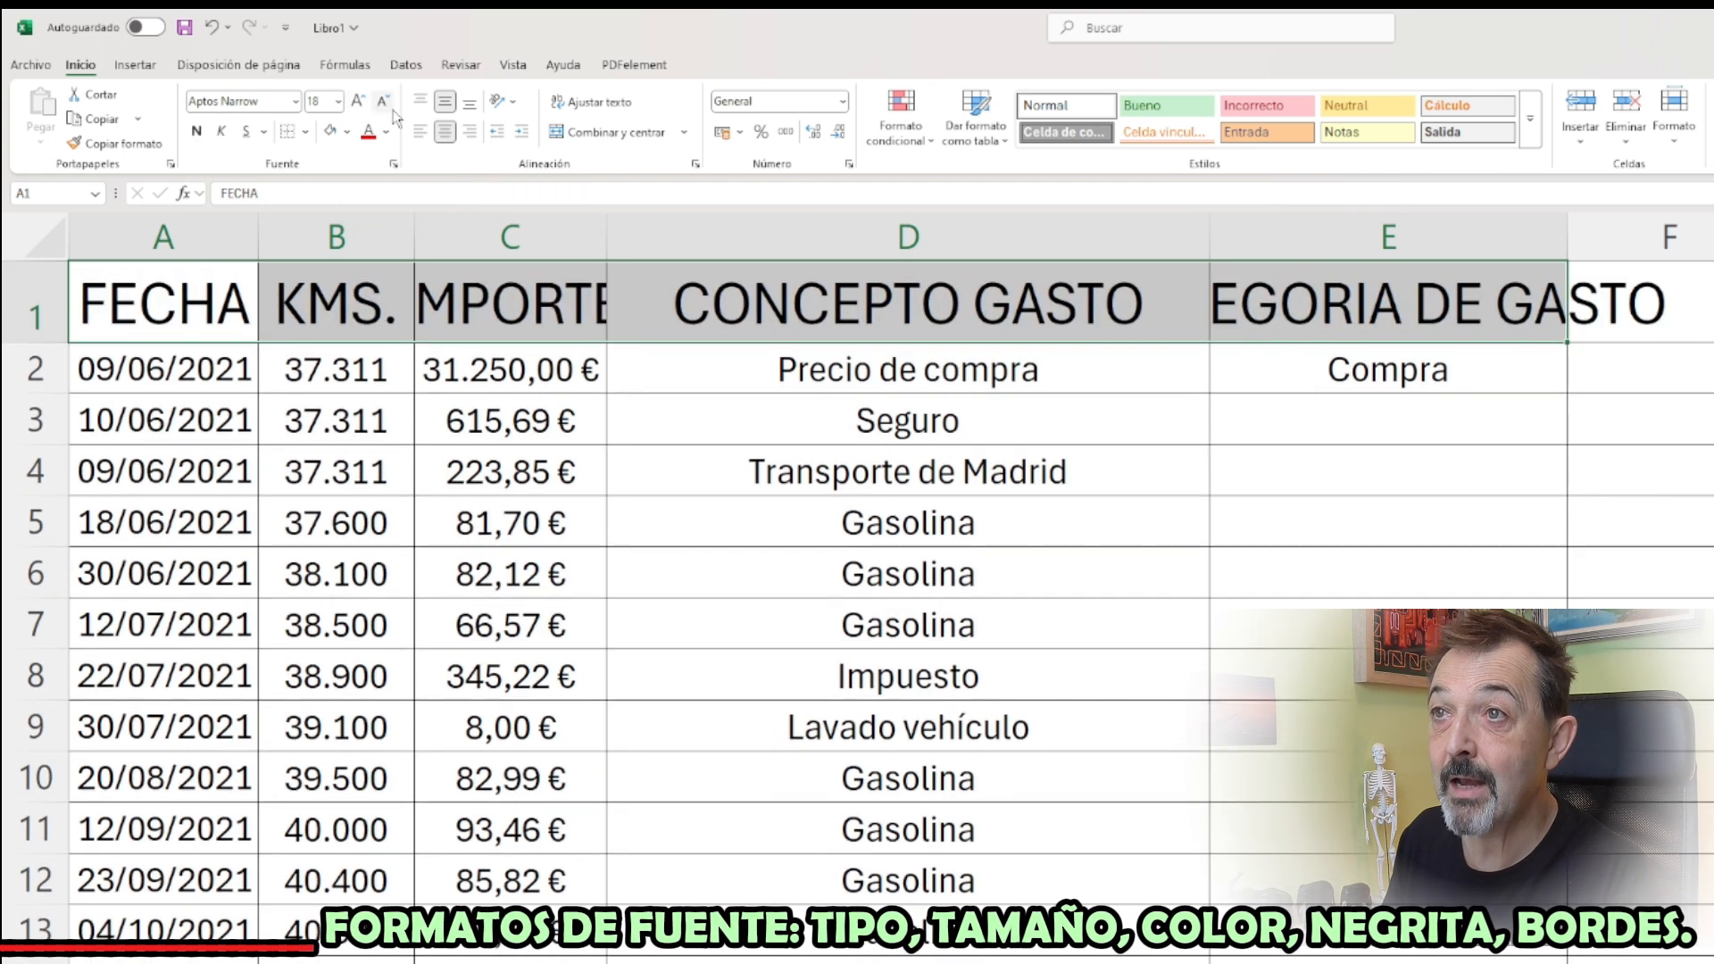
pyautogui.click(384, 101)
pyautogui.click(383, 102)
pyautogui.click(383, 102)
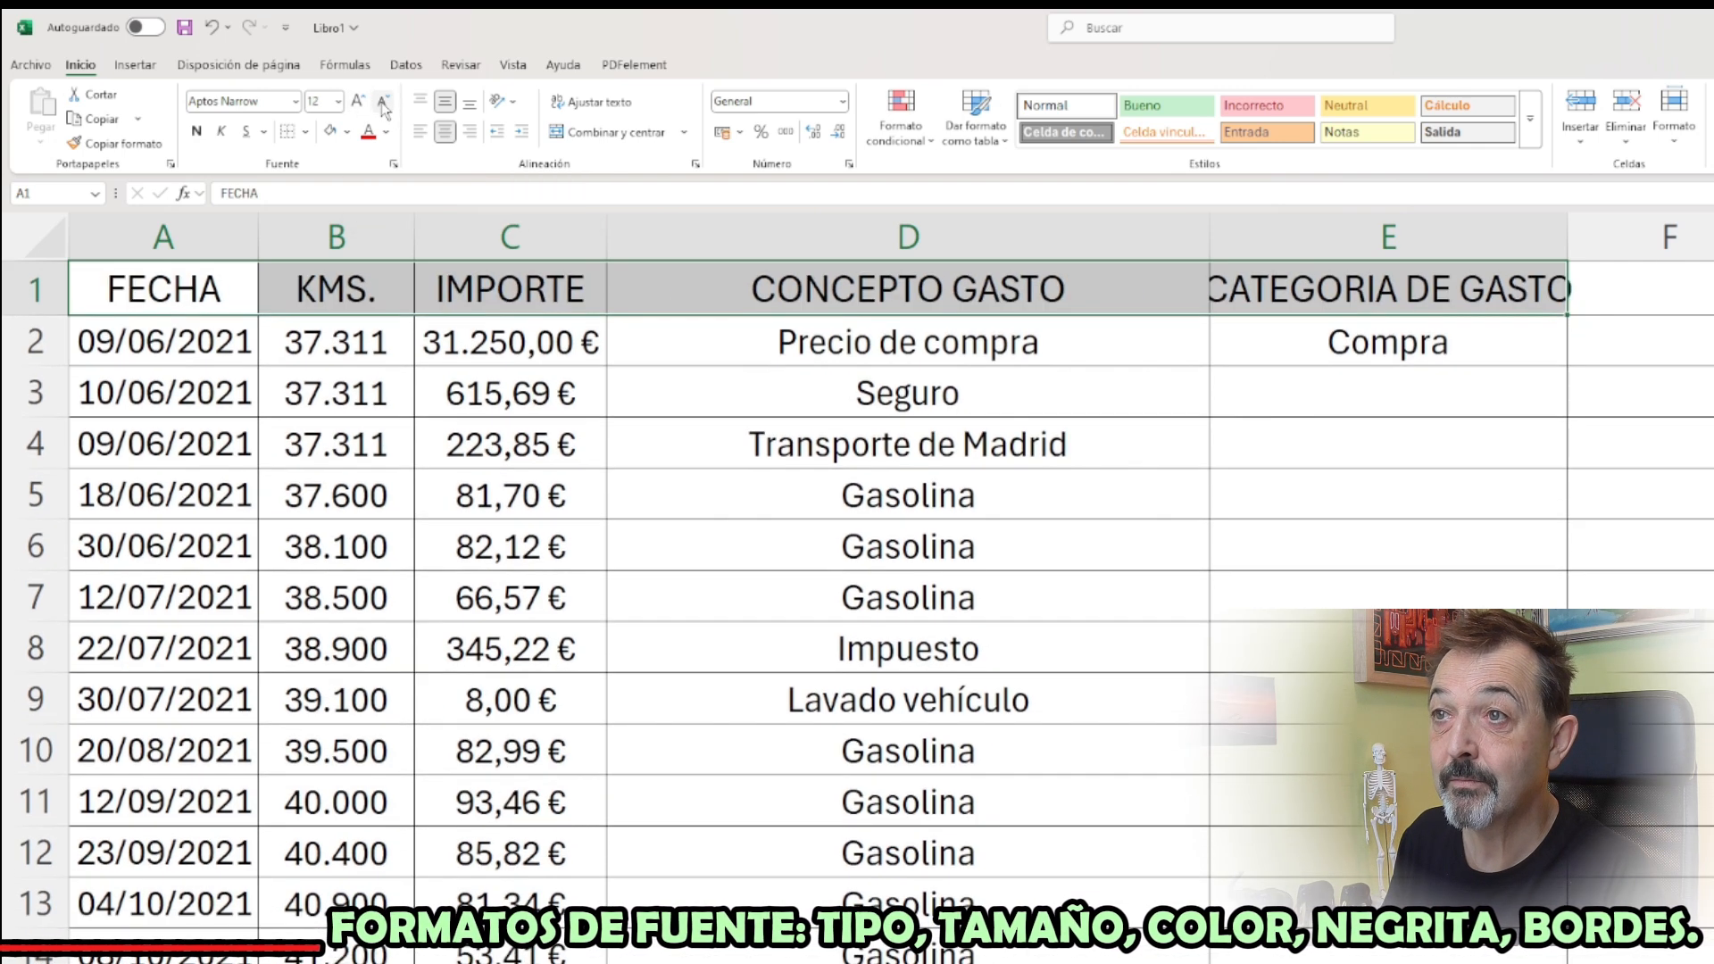
pyautogui.click(383, 102)
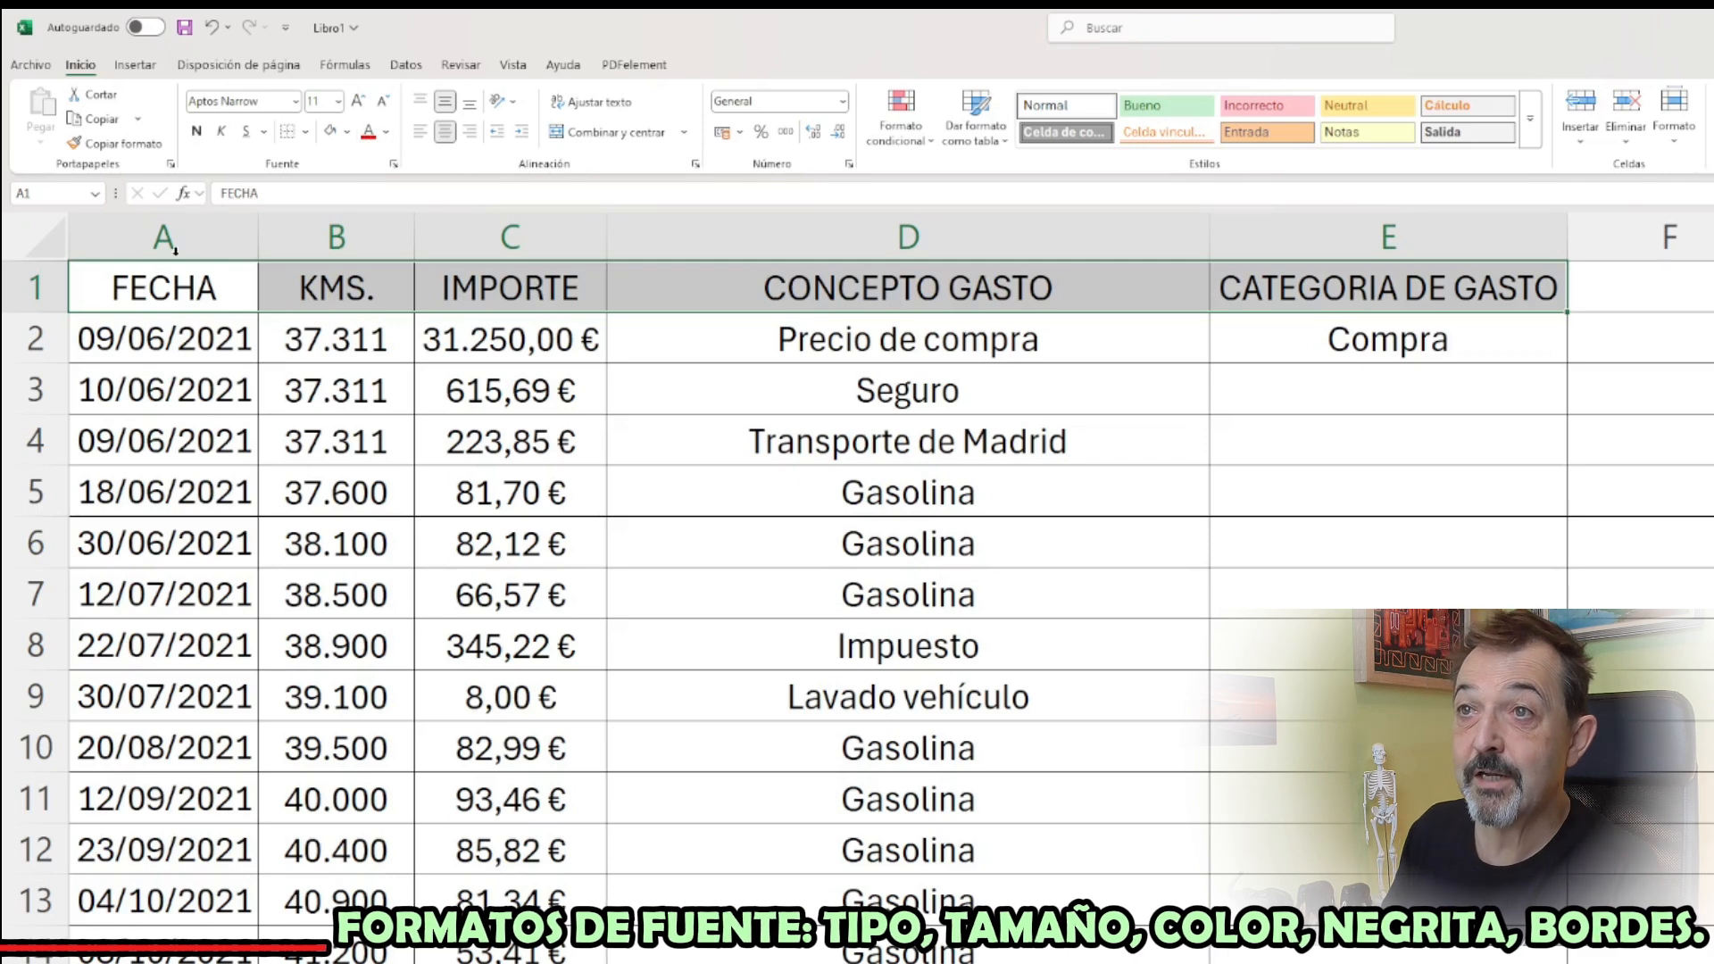
# Make the header texts in A1:E1 bold, and try switching italic on and off
pyautogui.click(197, 132)
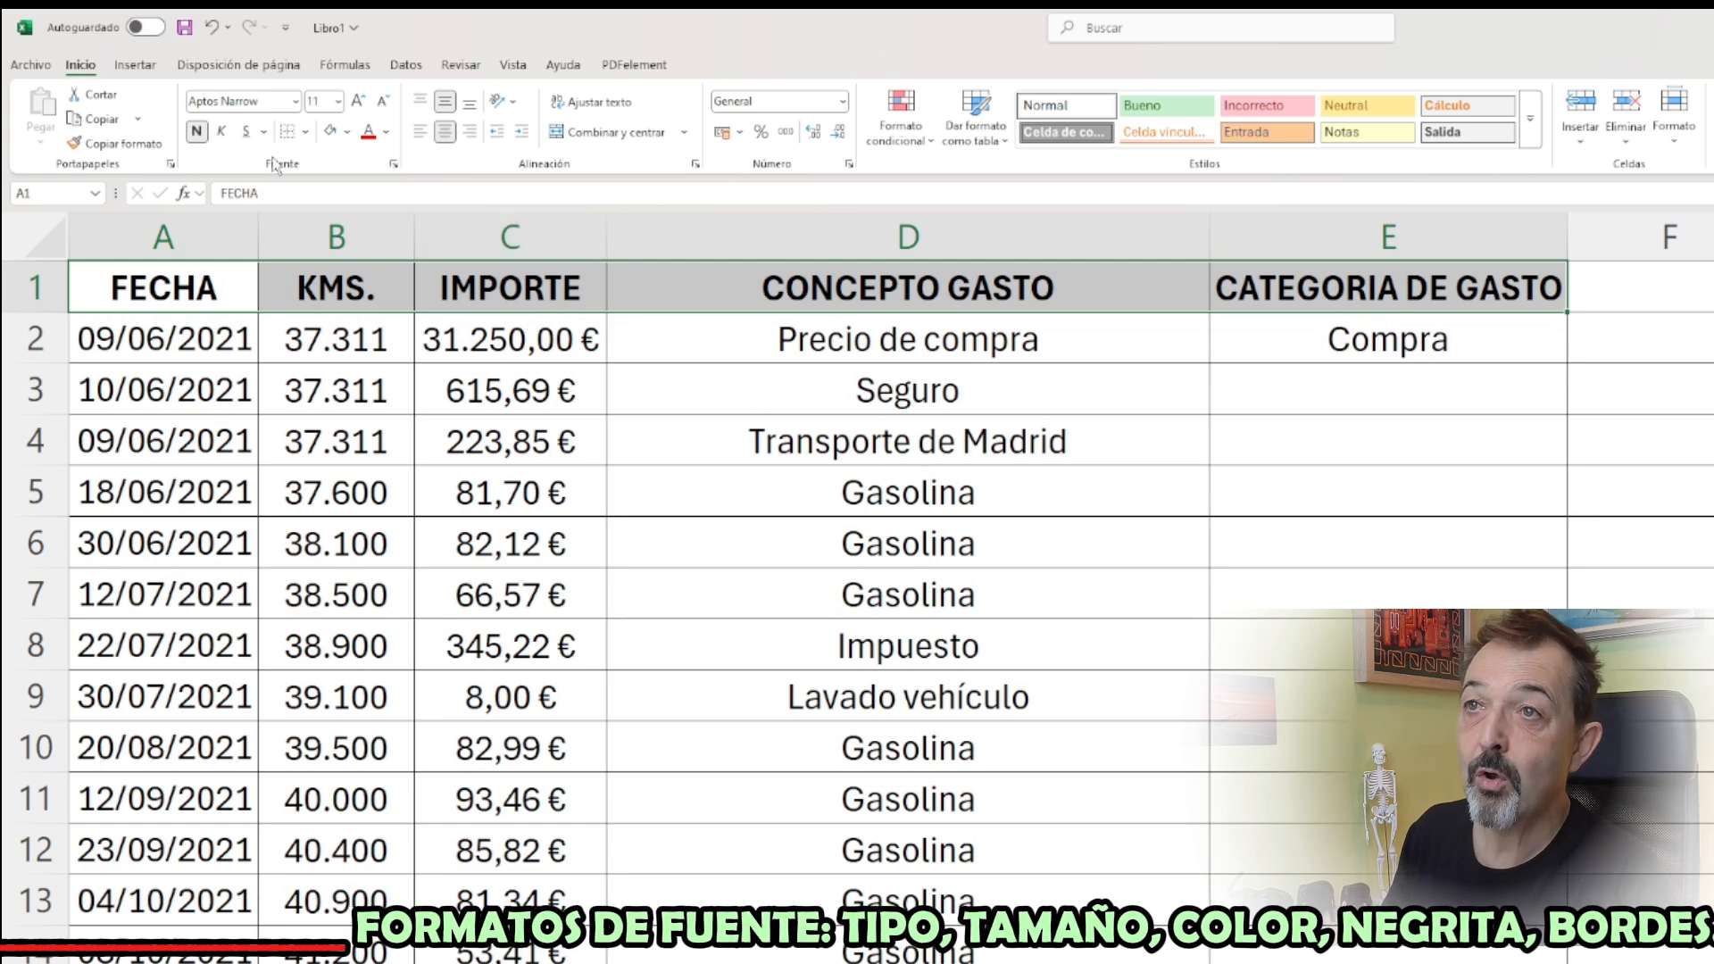
pyautogui.click(222, 131)
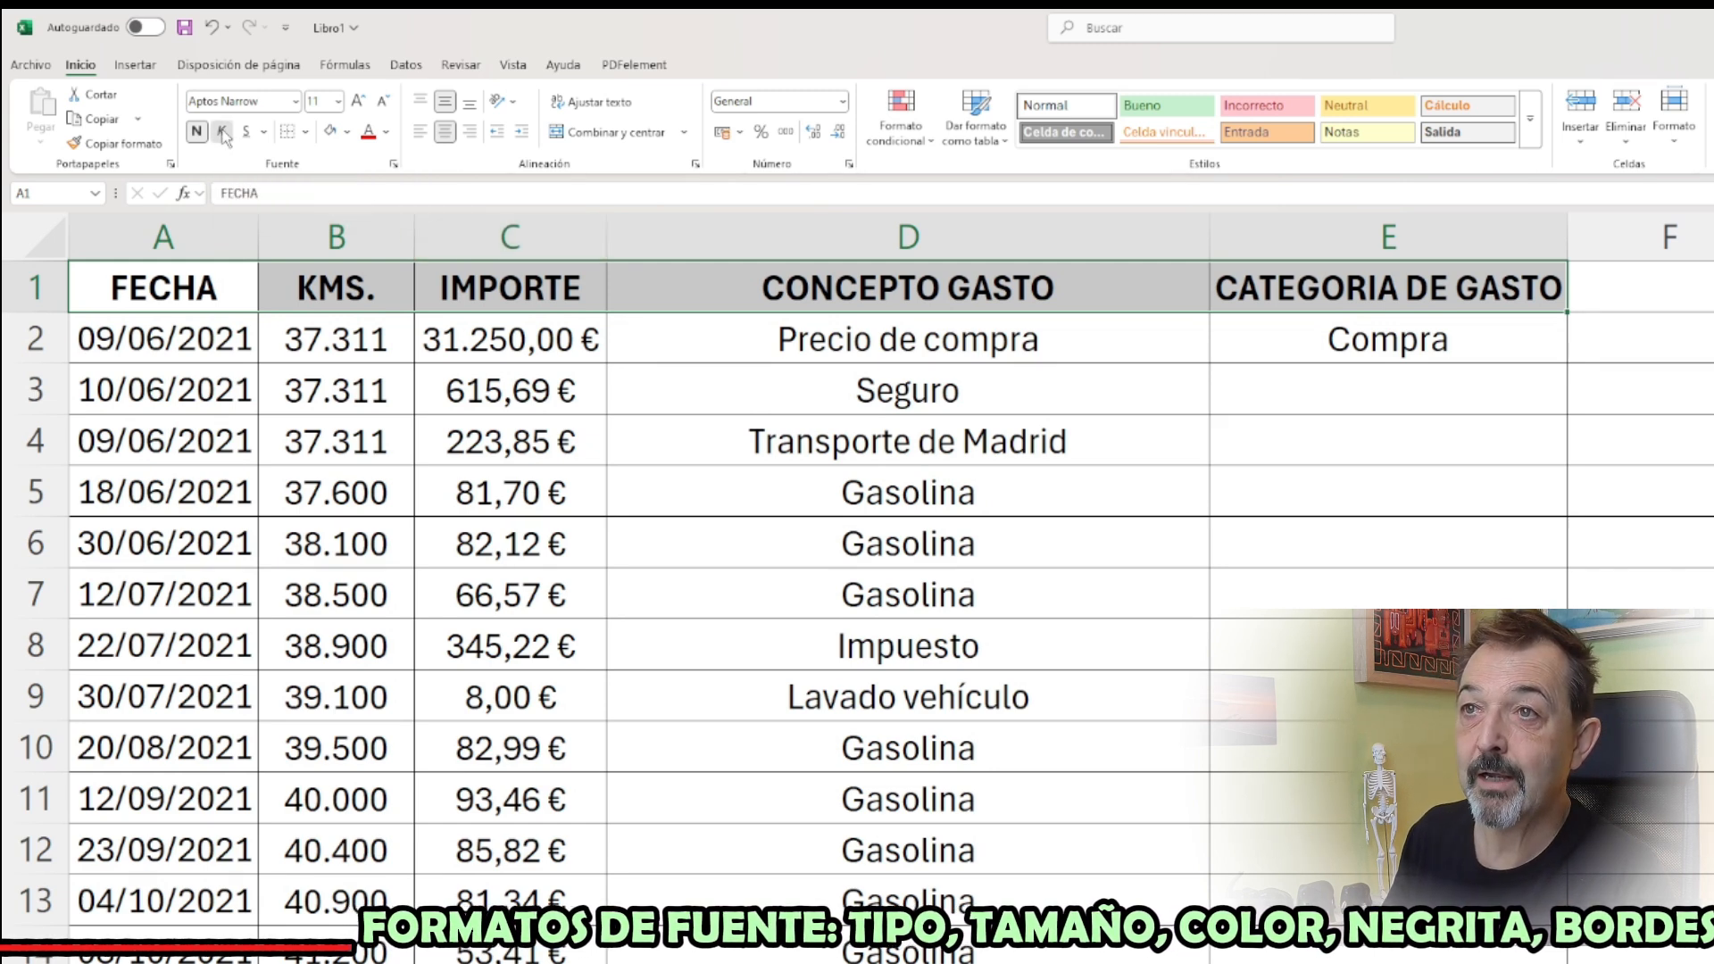
pyautogui.click(224, 133)
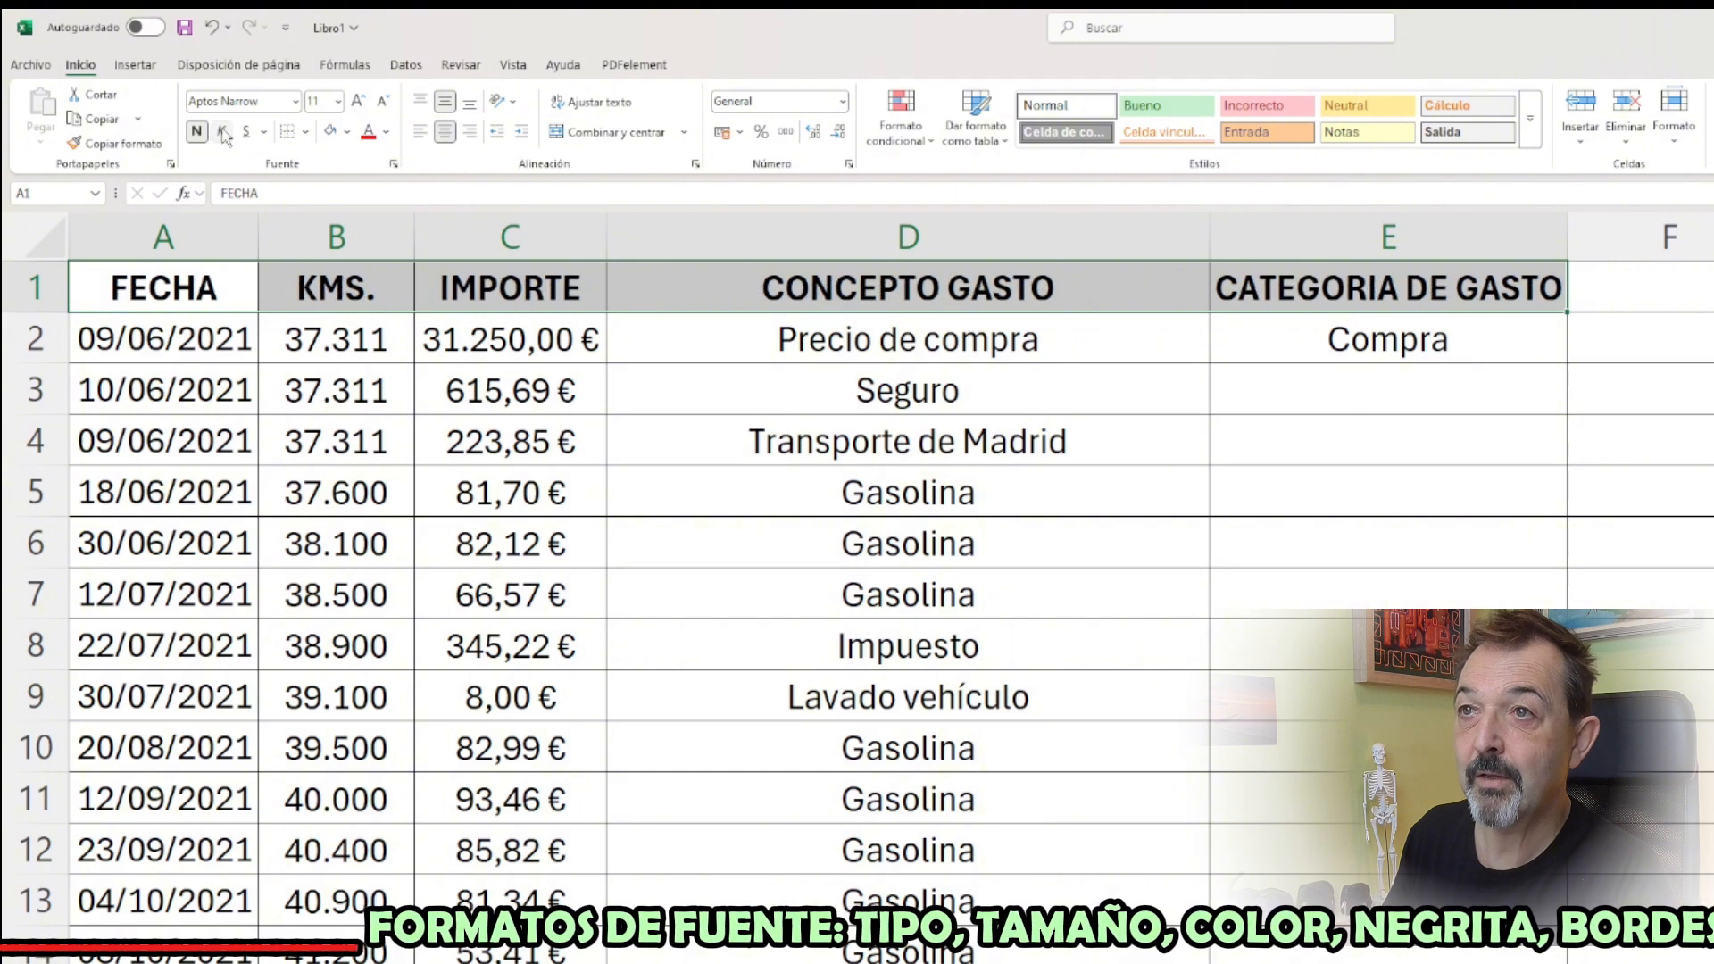
pyautogui.click(223, 133)
pyautogui.click(223, 133)
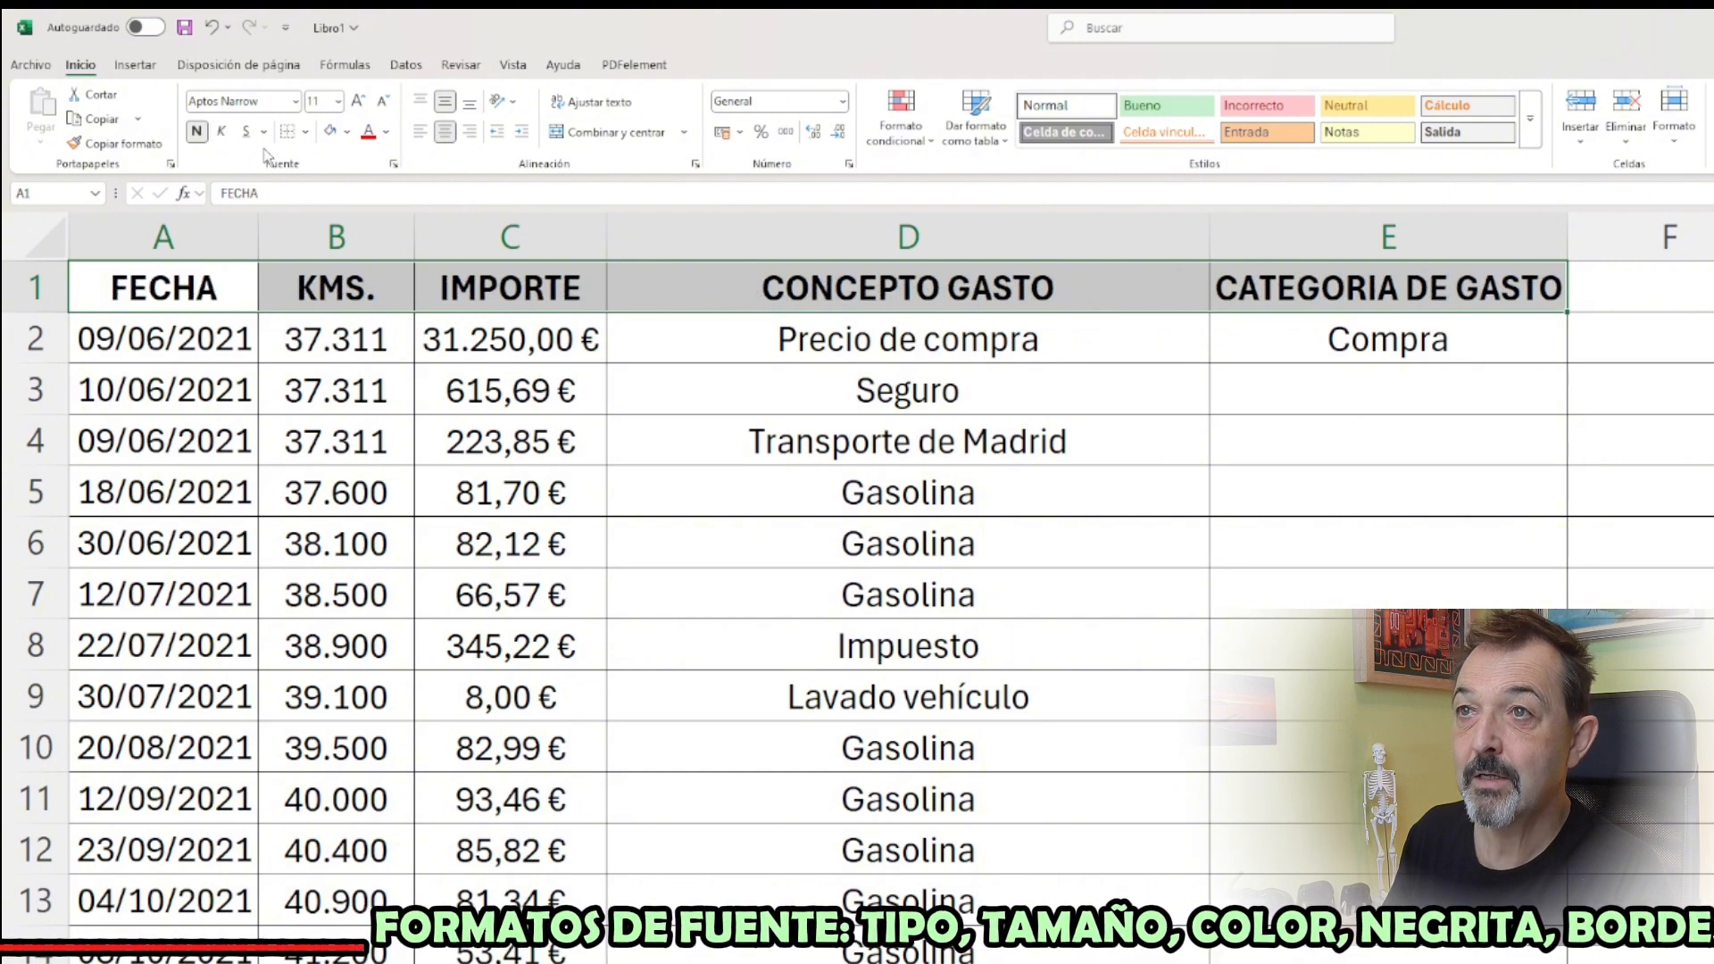
# Try single and double underlining on the headers in A1:E1, and undo both
pyautogui.click(247, 134)
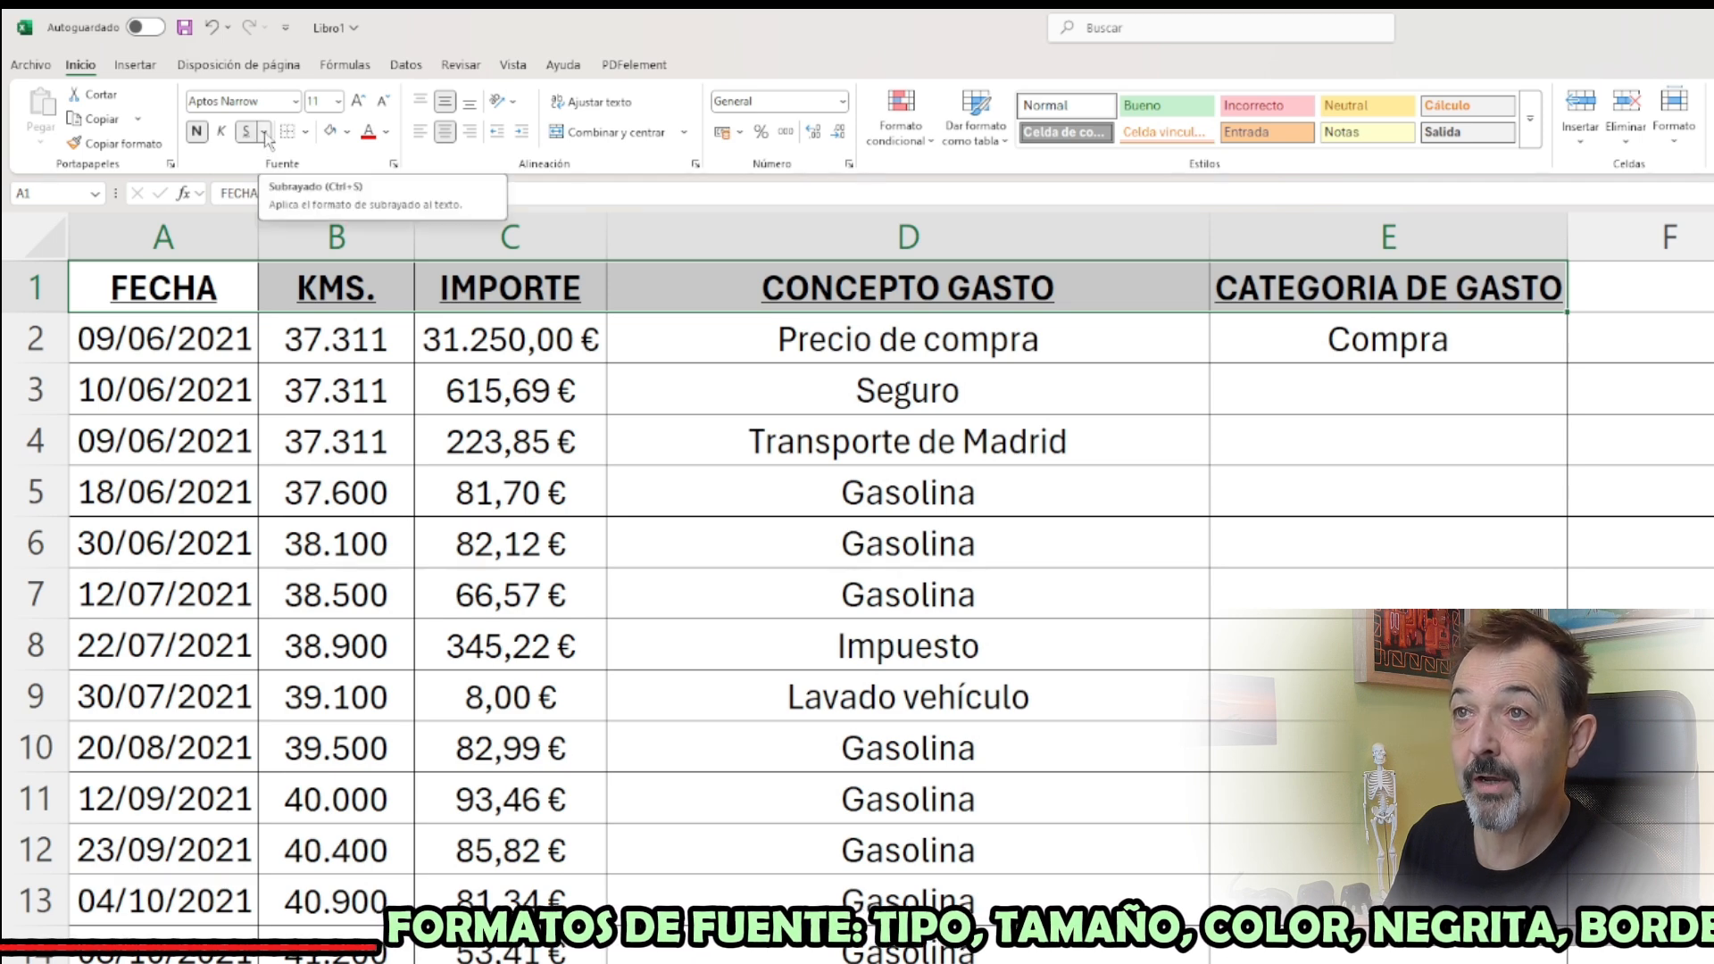
pyautogui.click(264, 133)
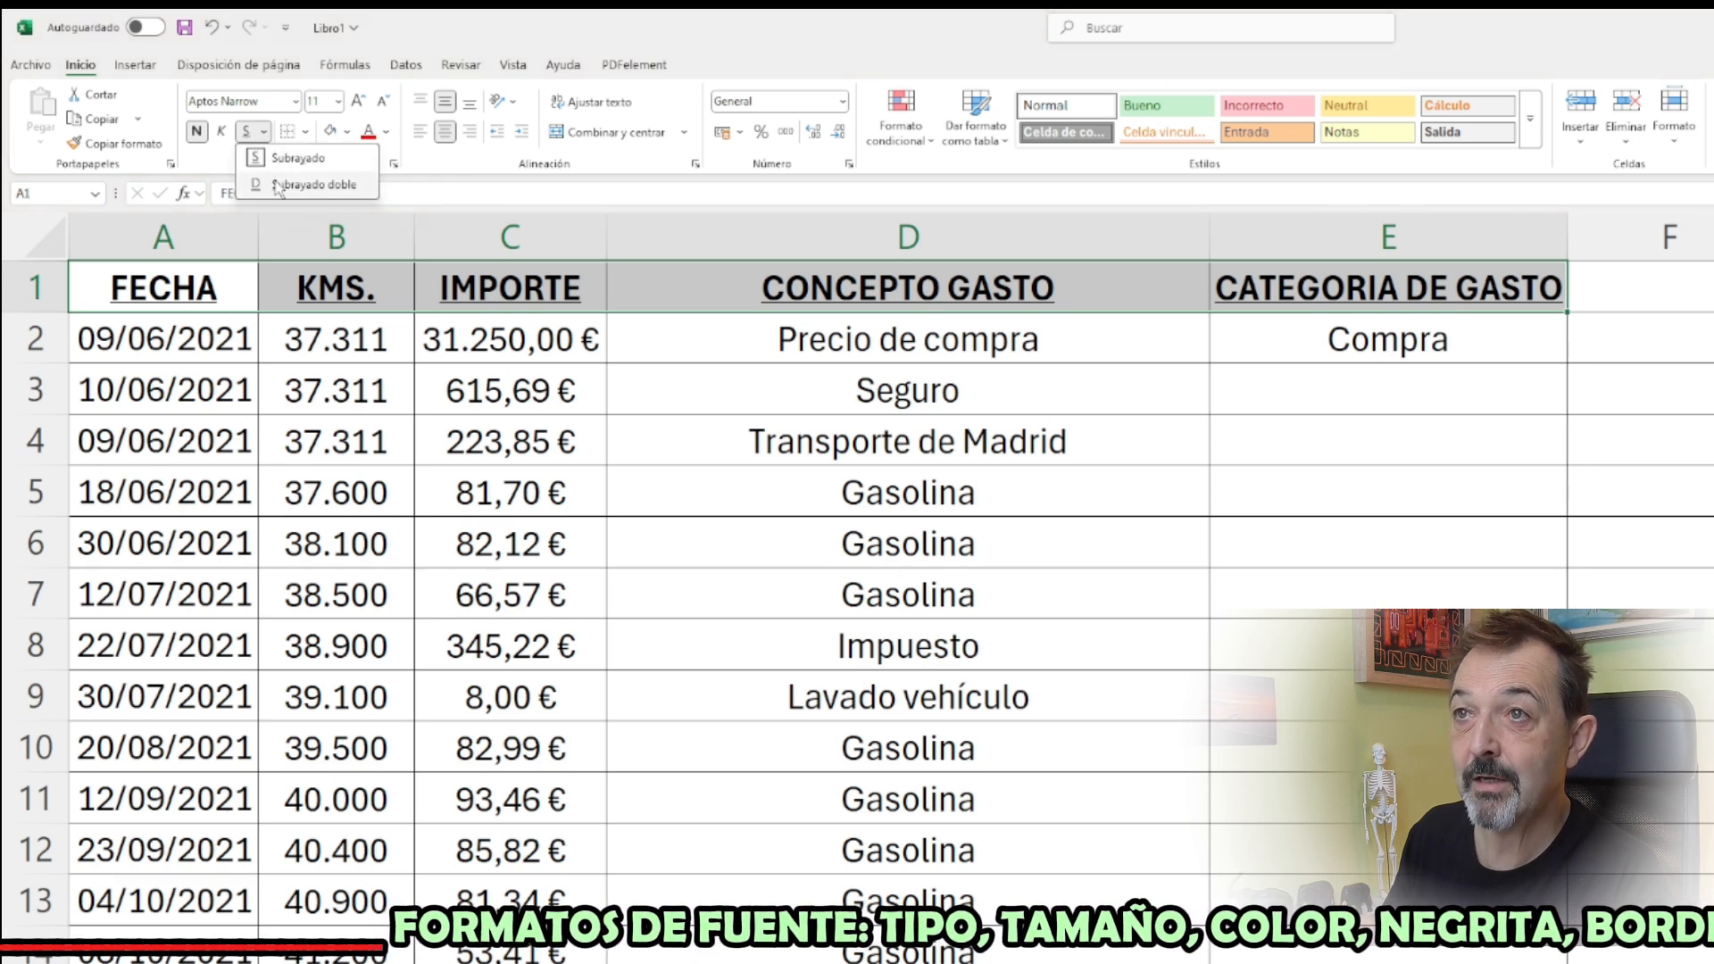
pyautogui.click(294, 185)
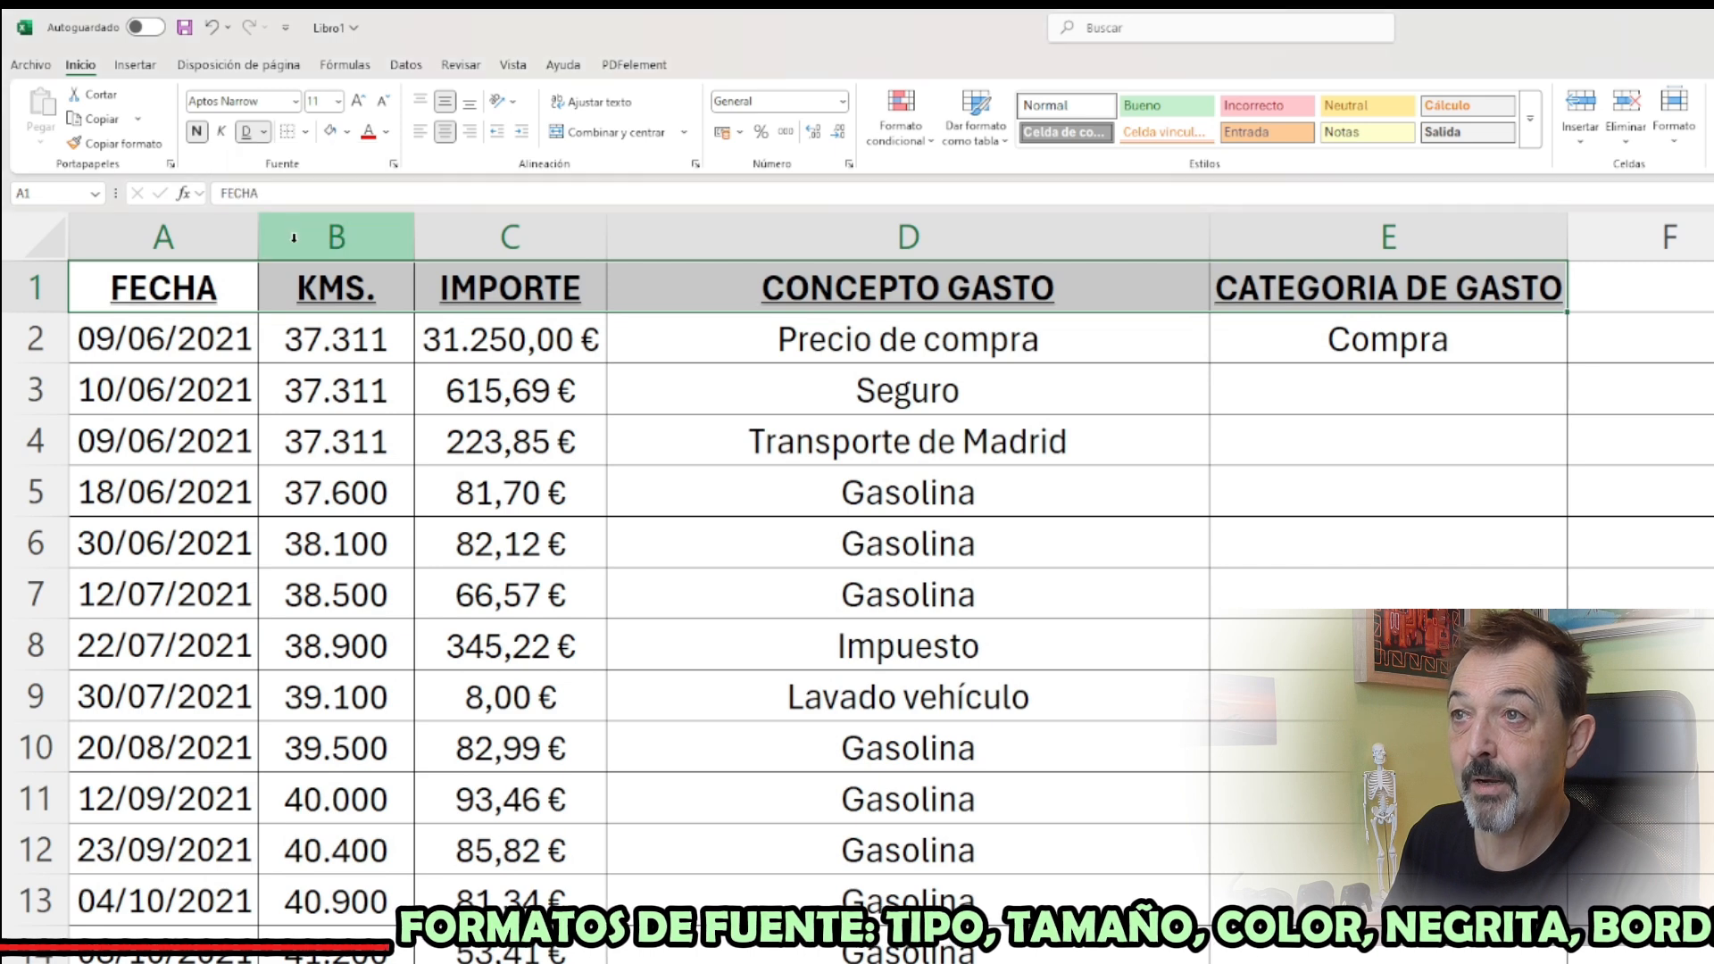
pyautogui.click(214, 29)
pyautogui.click(214, 30)
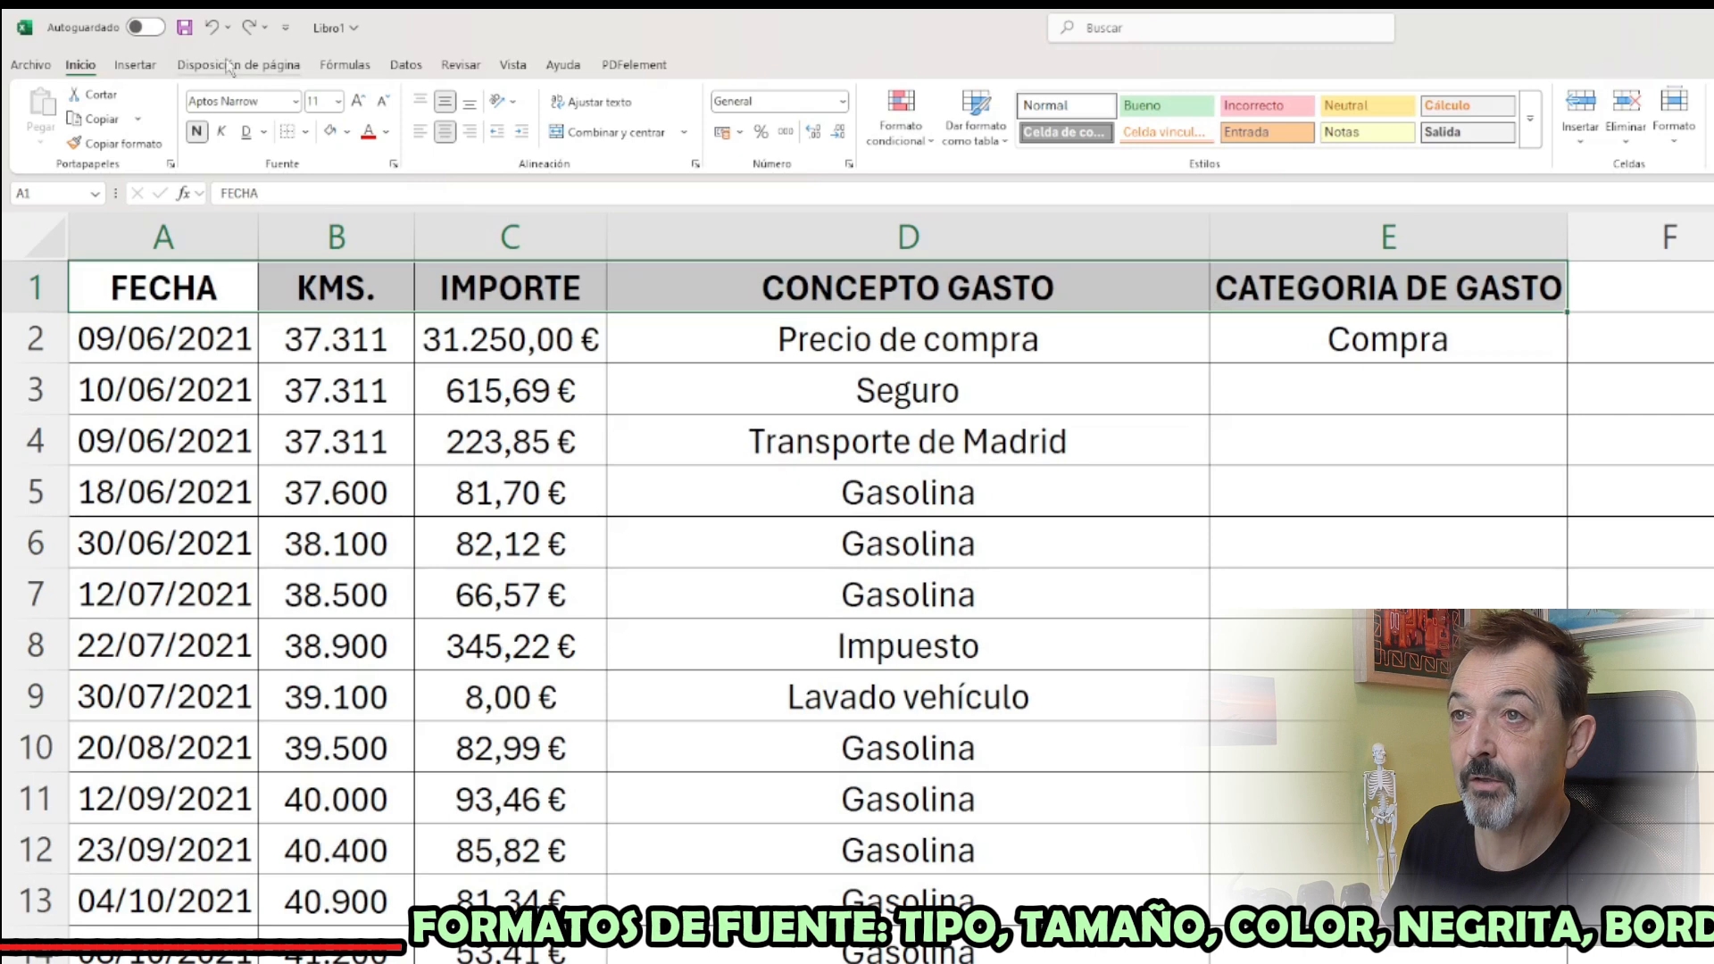
# Apply all borders to every cell of the expense table, from A1 through the last data row in columns A to E
pyautogui.click(306, 133)
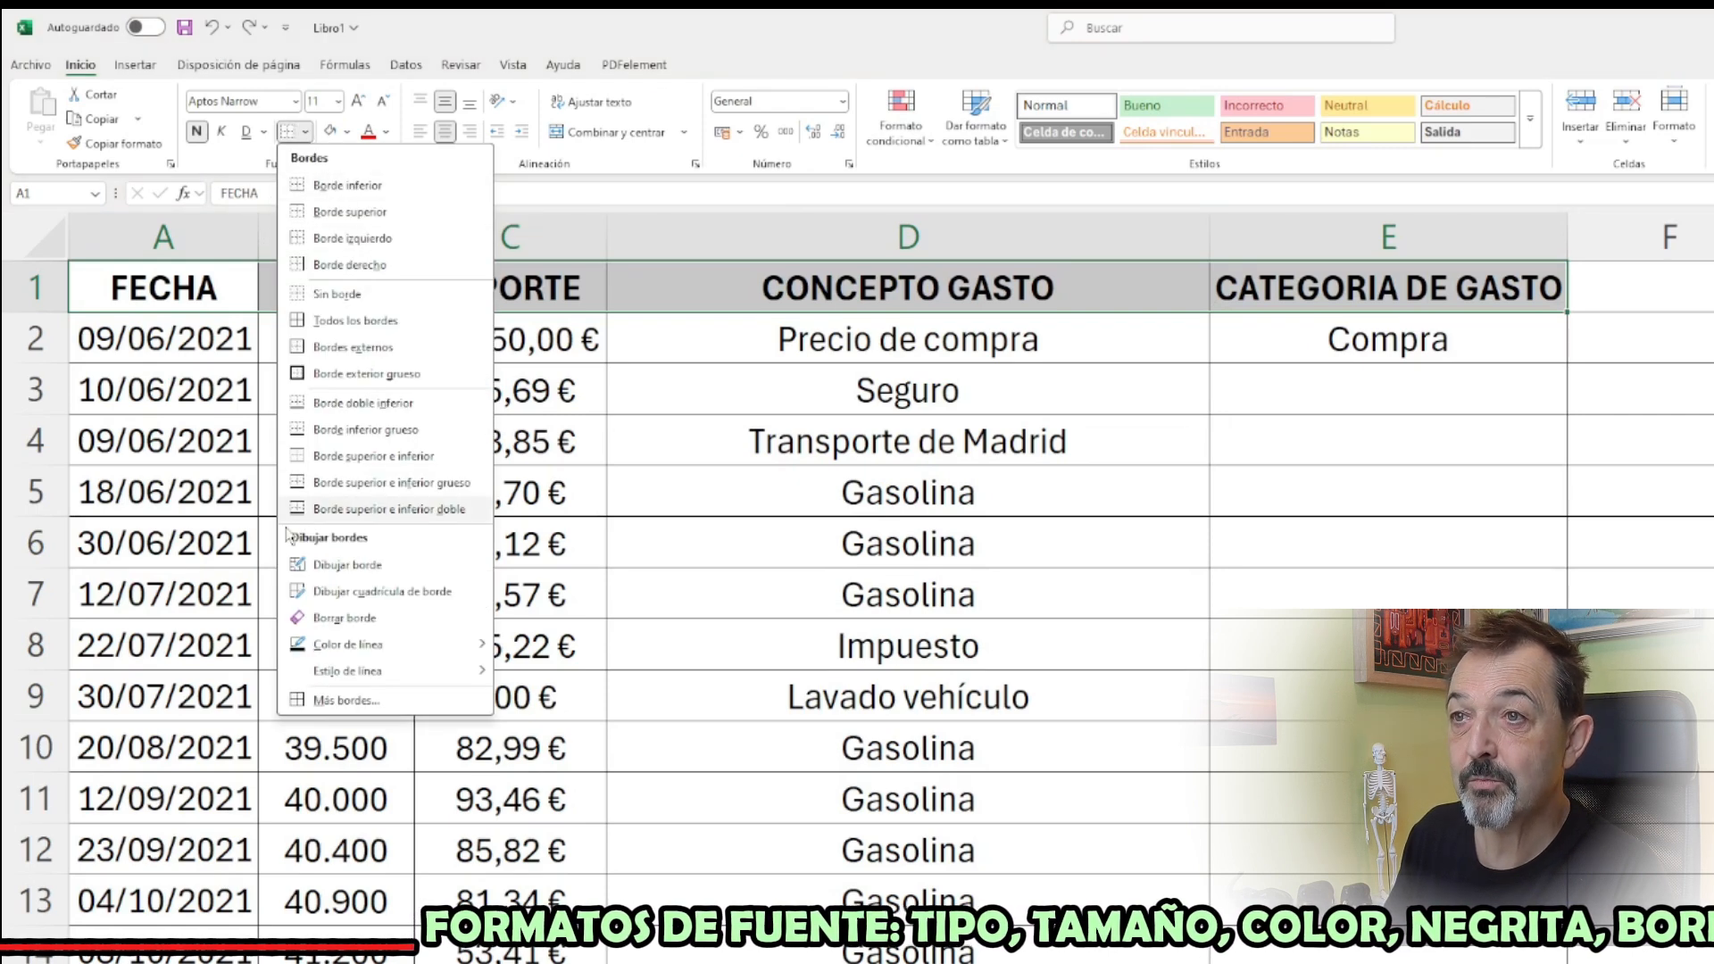
pyautogui.click(347, 185)
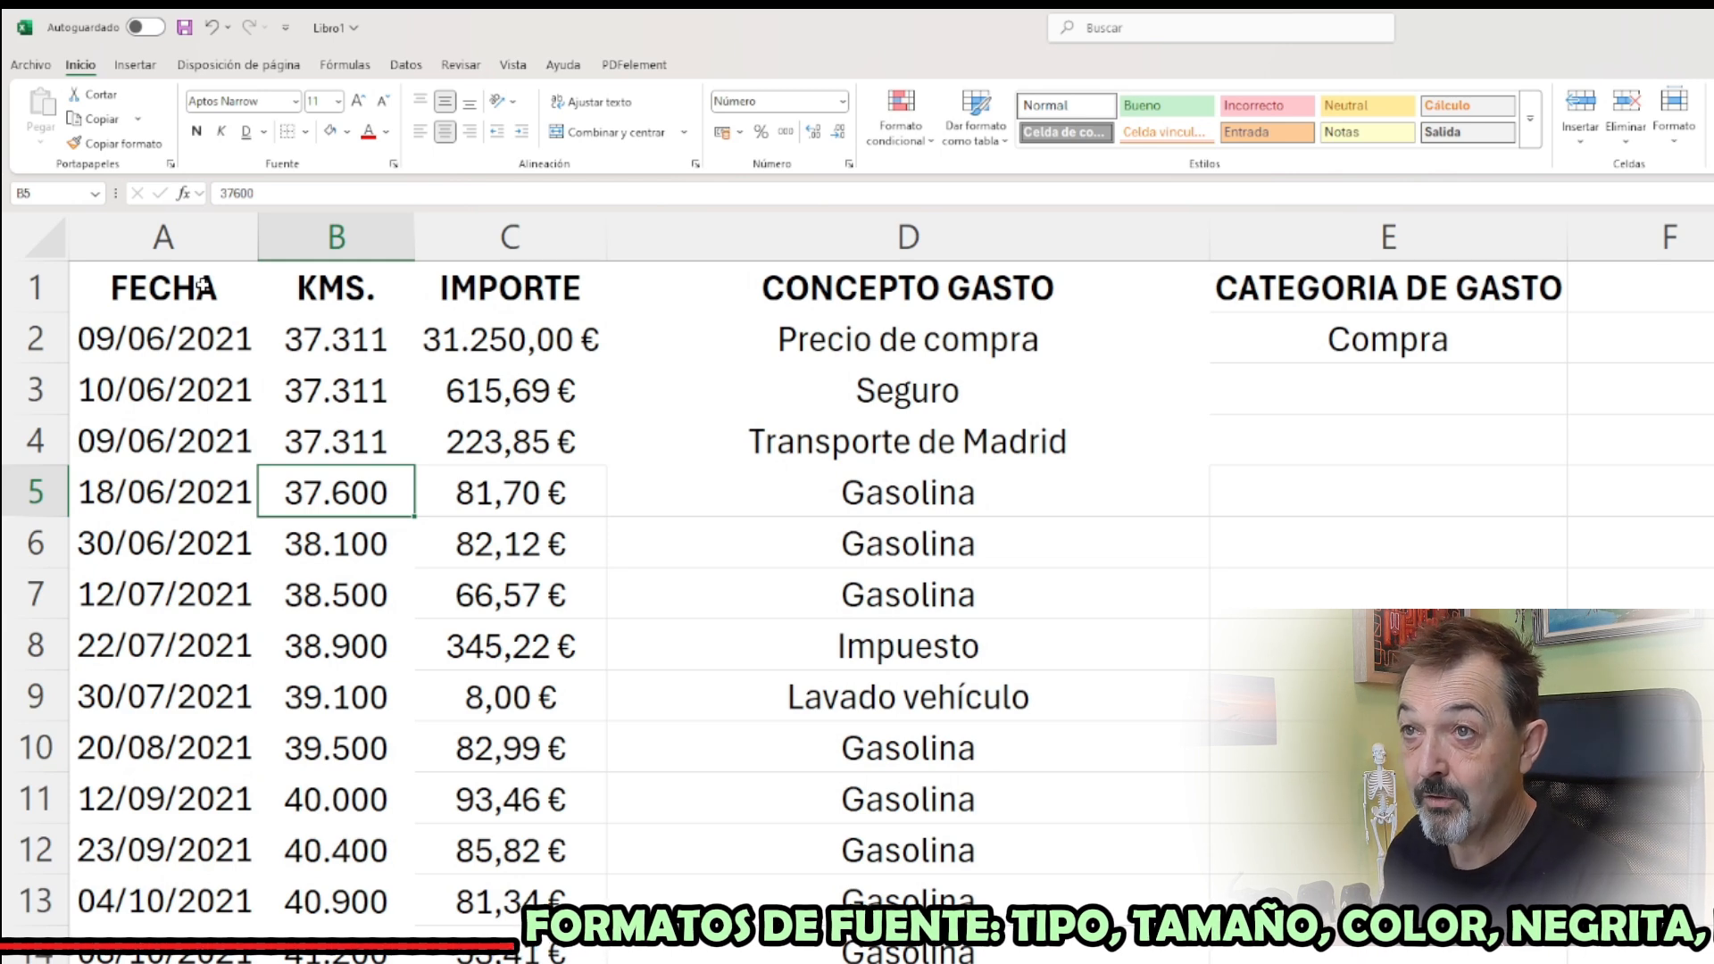
pyautogui.moveTo(203, 285); pyautogui.dragTo(1136, 433)
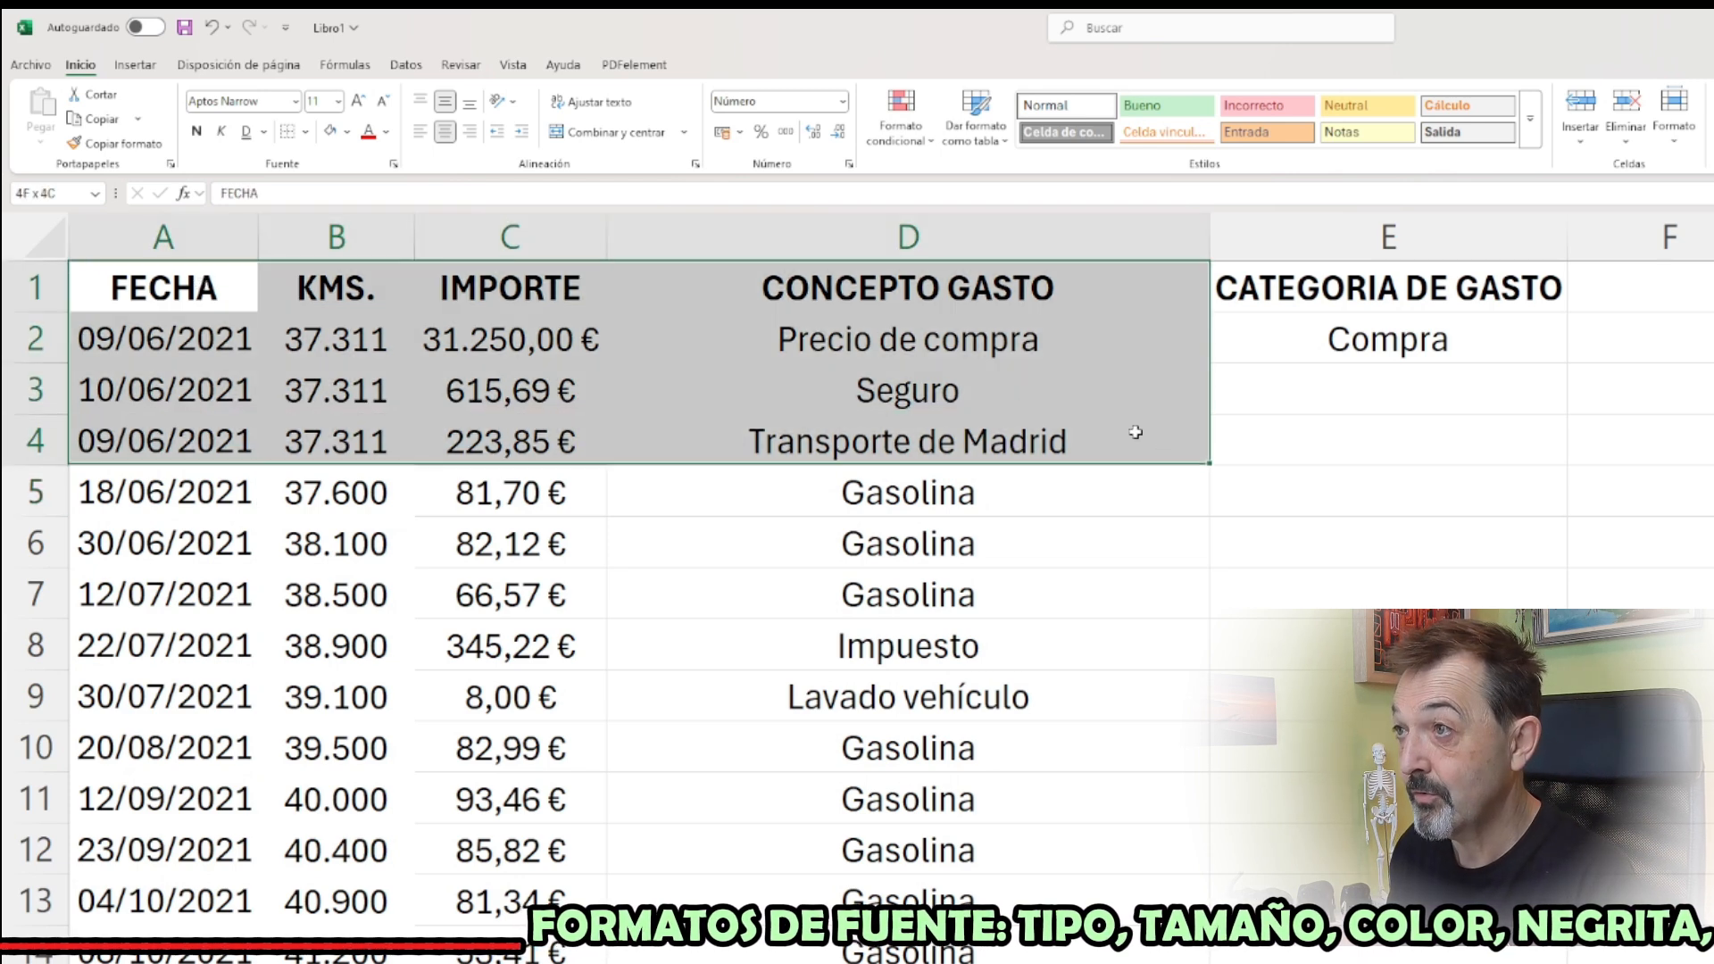
pyautogui.click(305, 134)
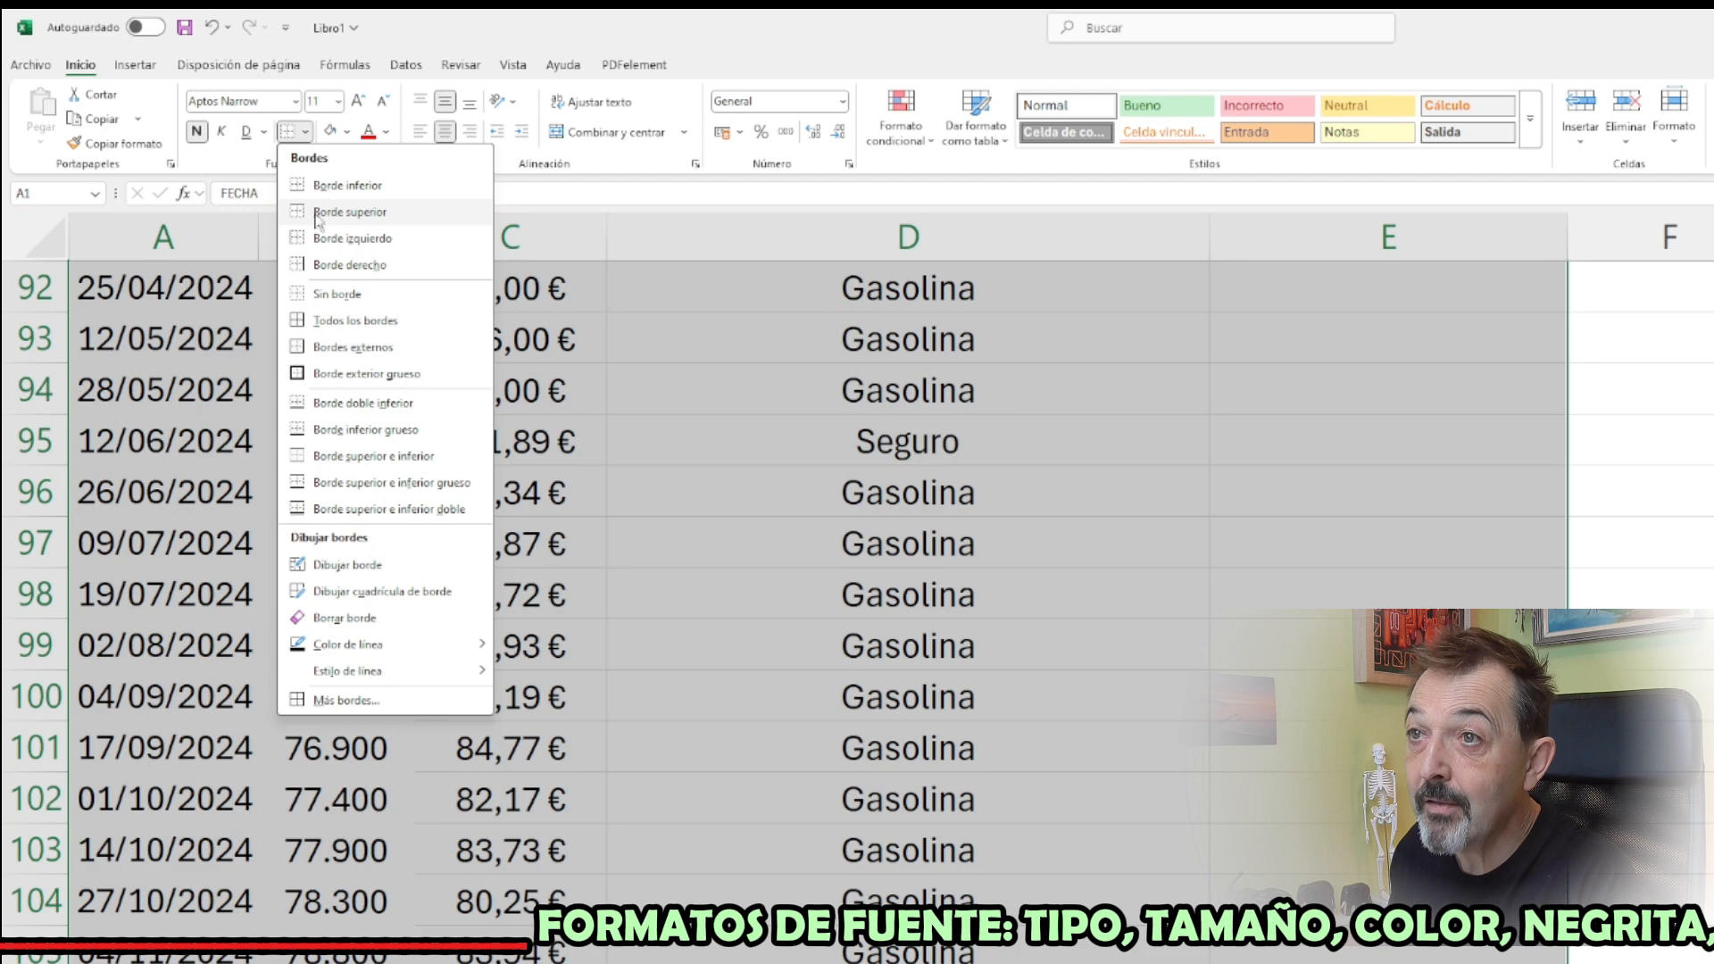
pyautogui.click(350, 323)
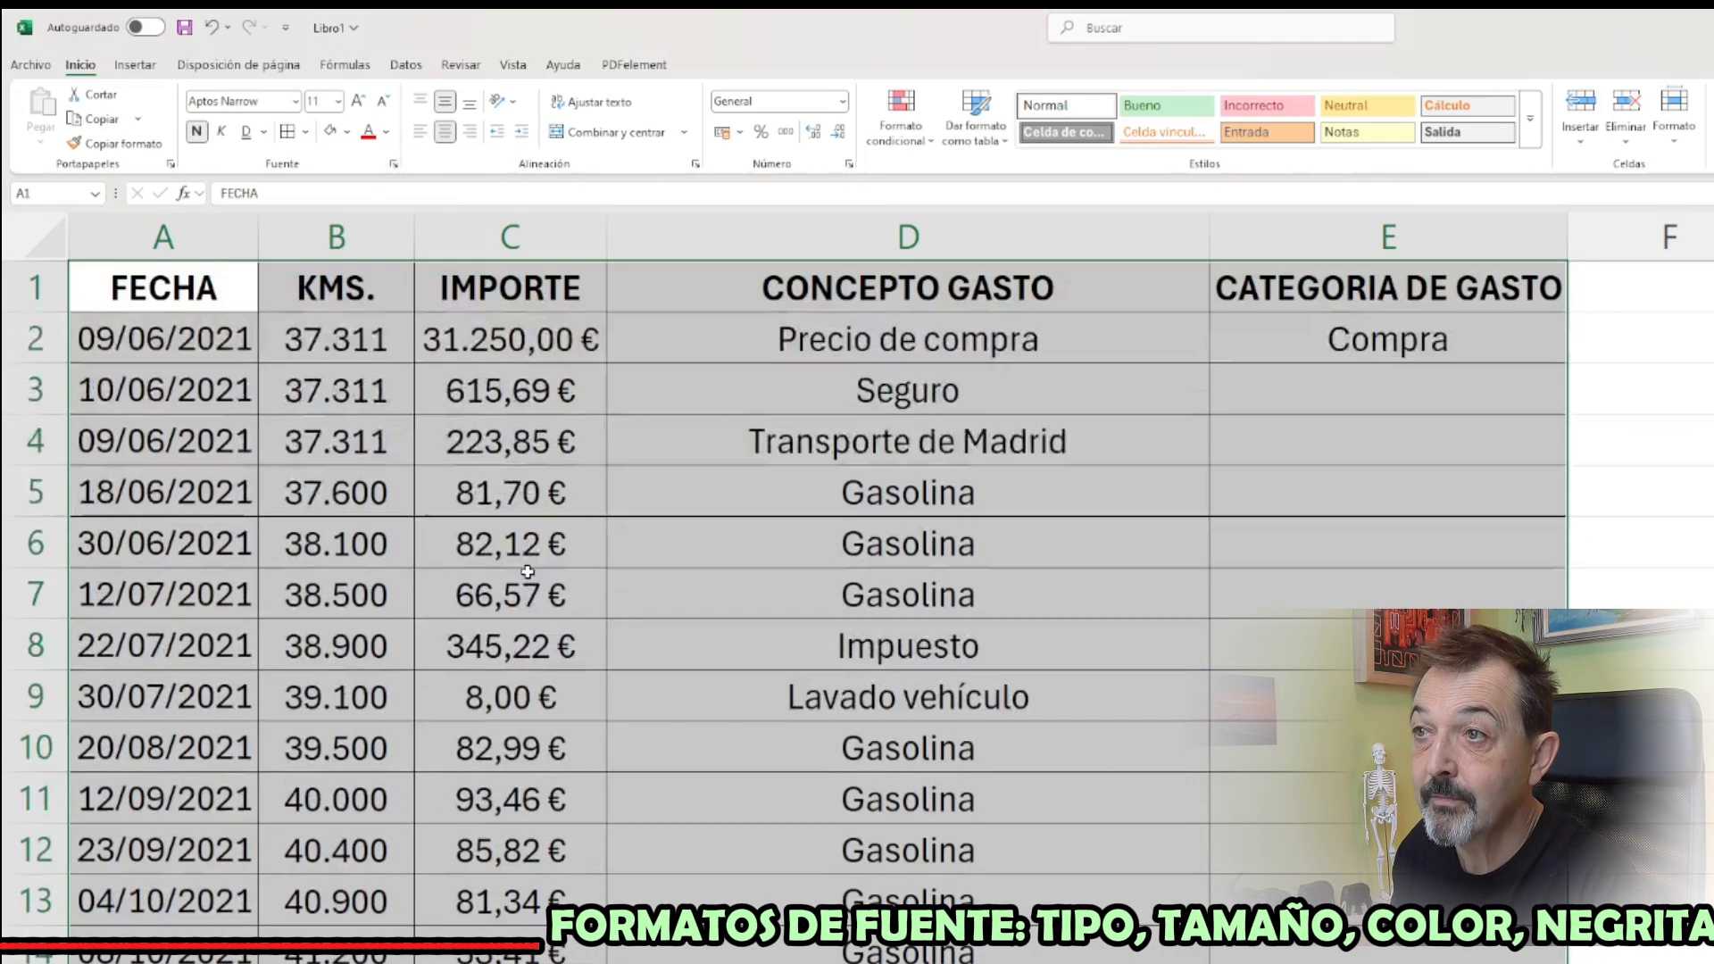
pyautogui.click(605, 456)
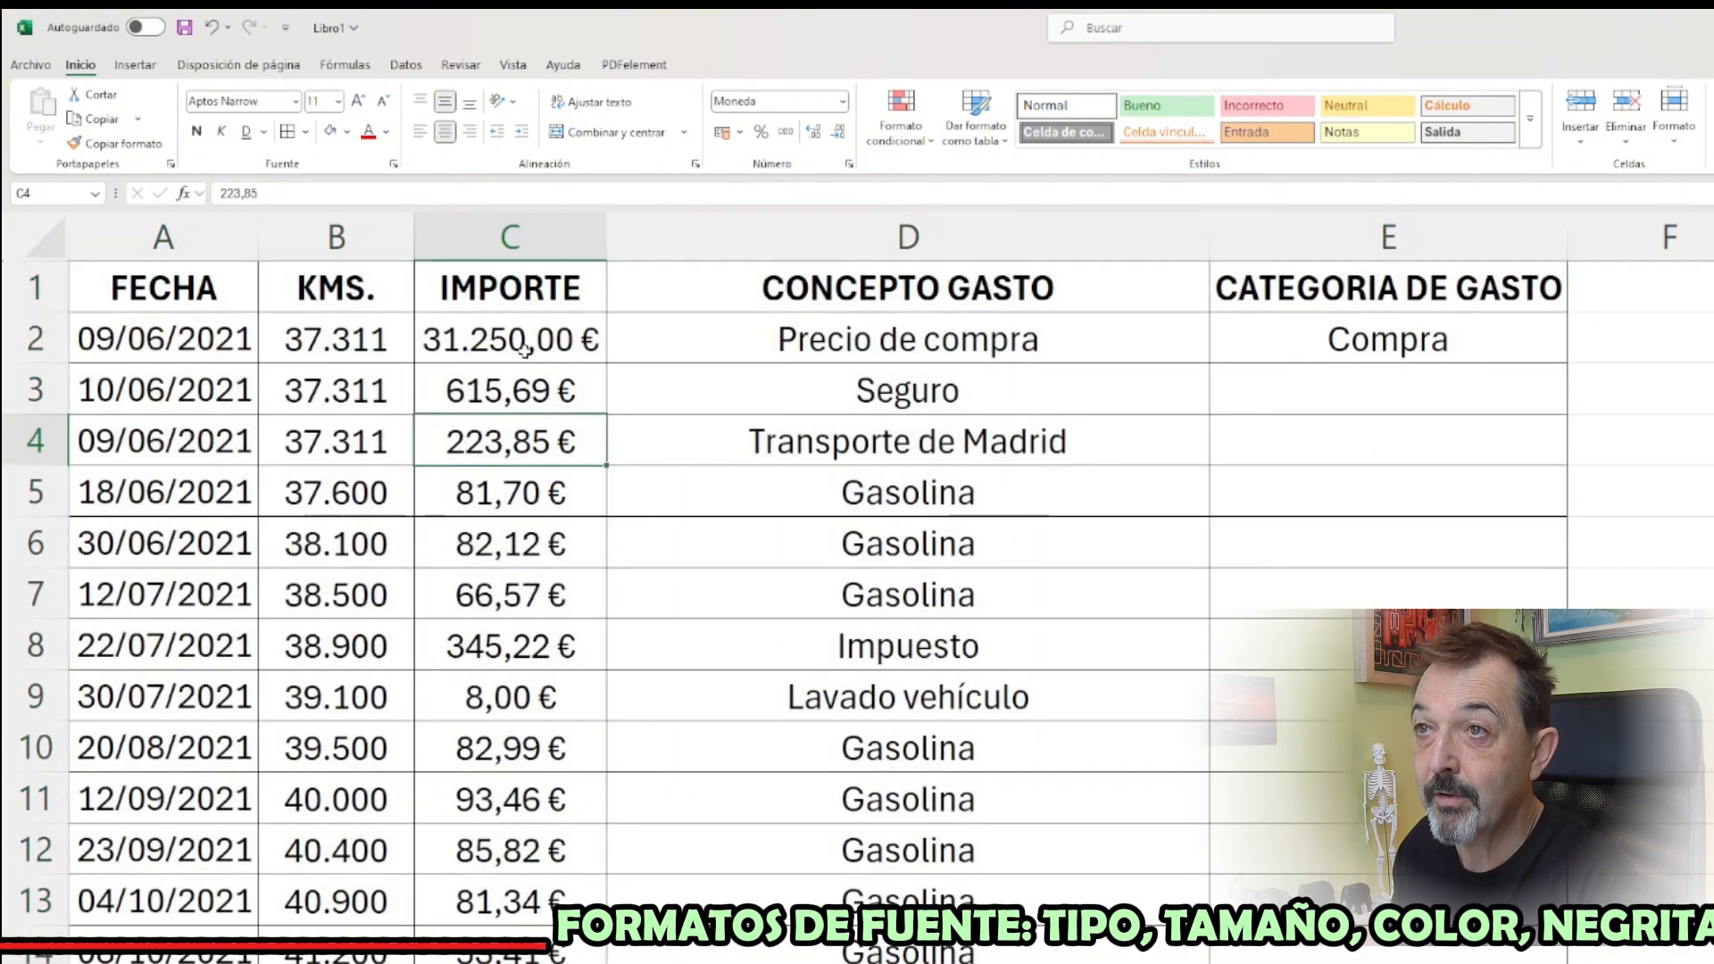
# Try switching the top and left borders of cell C4 off and on in the border preview of the cell format settings
pyautogui.click(305, 132)
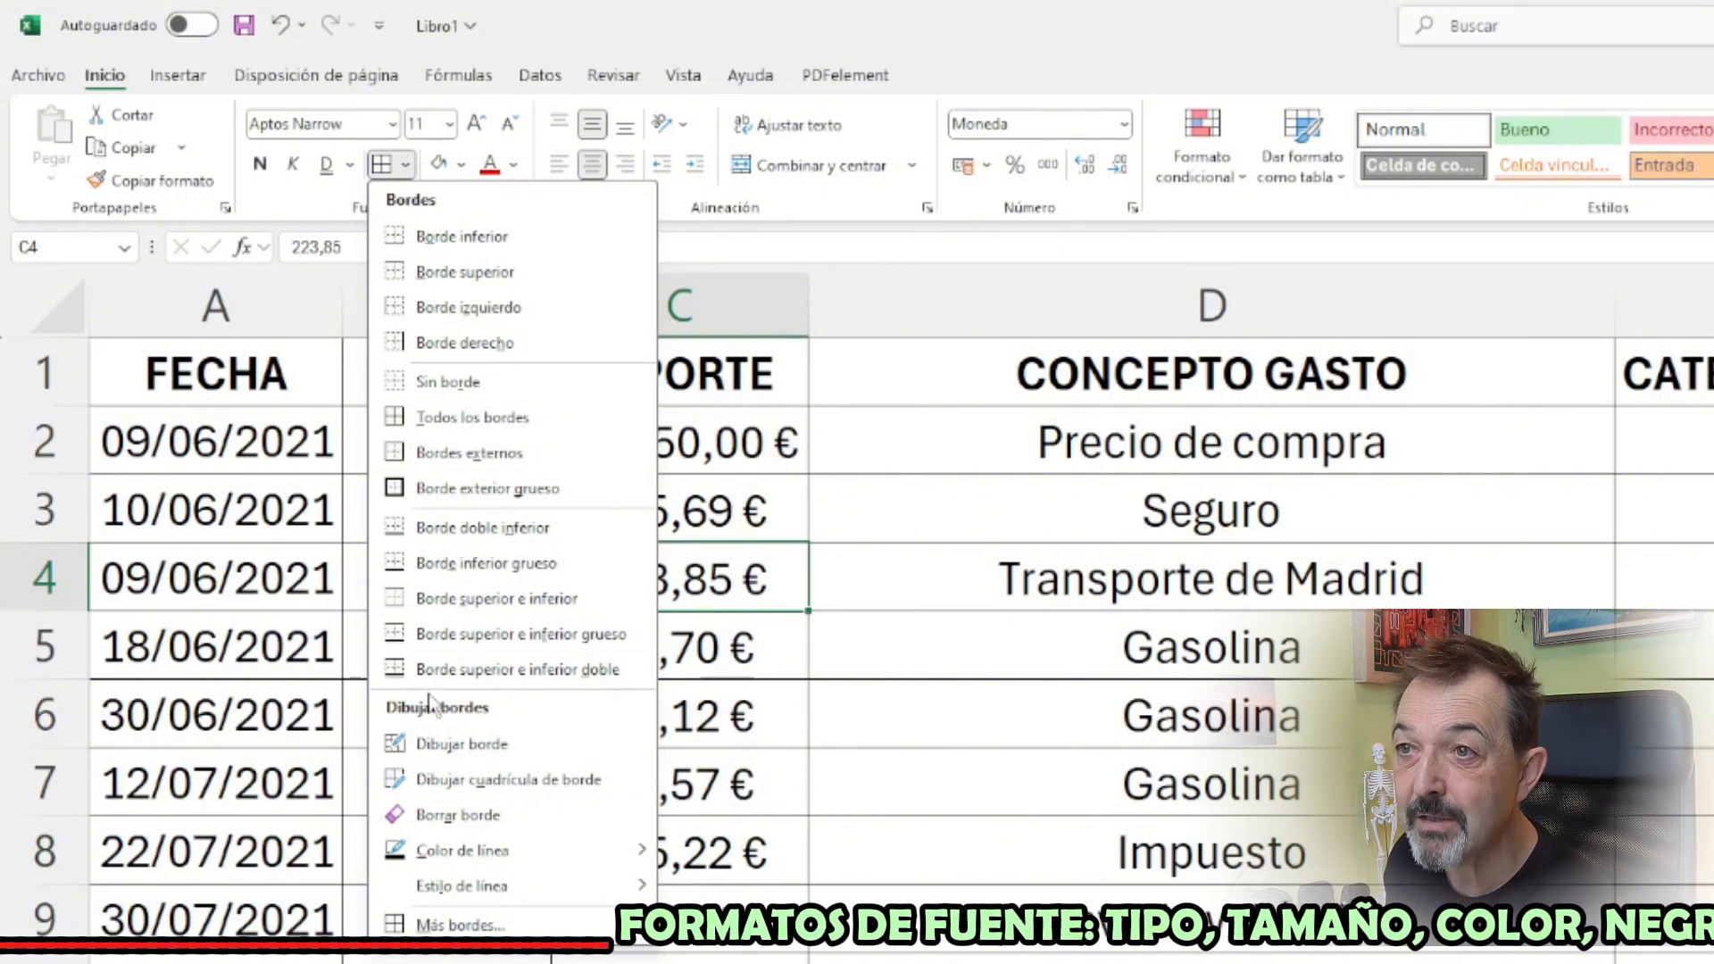
pyautogui.click(459, 925)
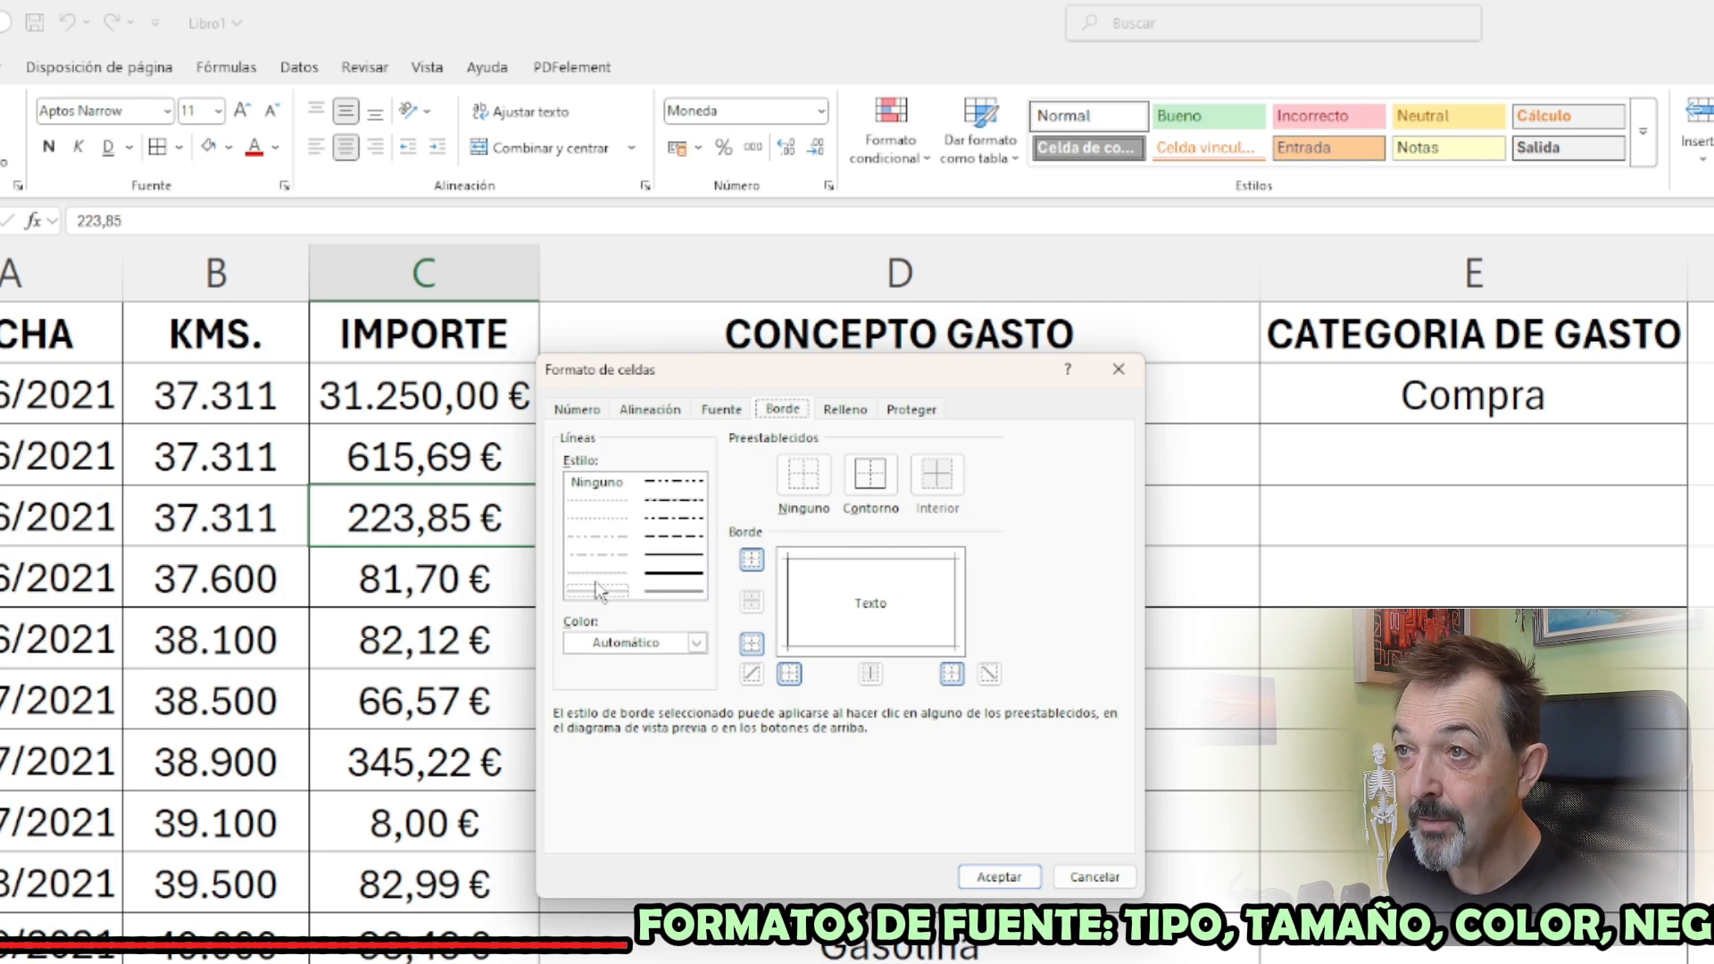
pyautogui.click(837, 564)
pyautogui.click(834, 566)
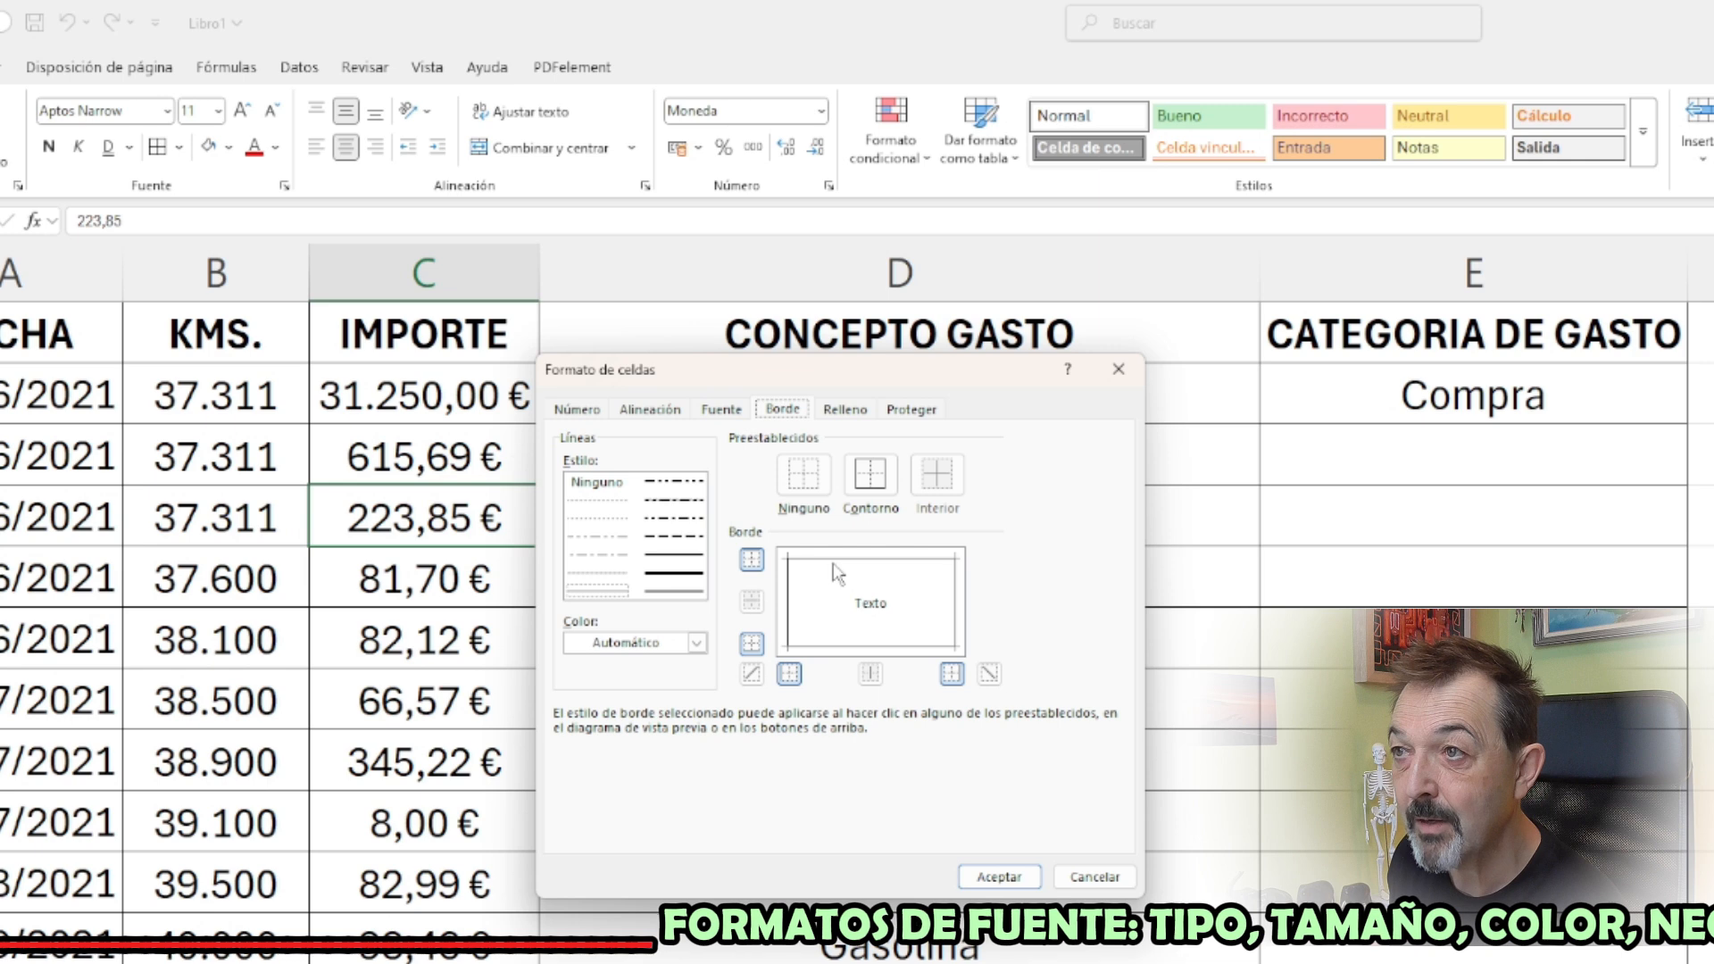
pyautogui.click(835, 565)
pyautogui.click(785, 609)
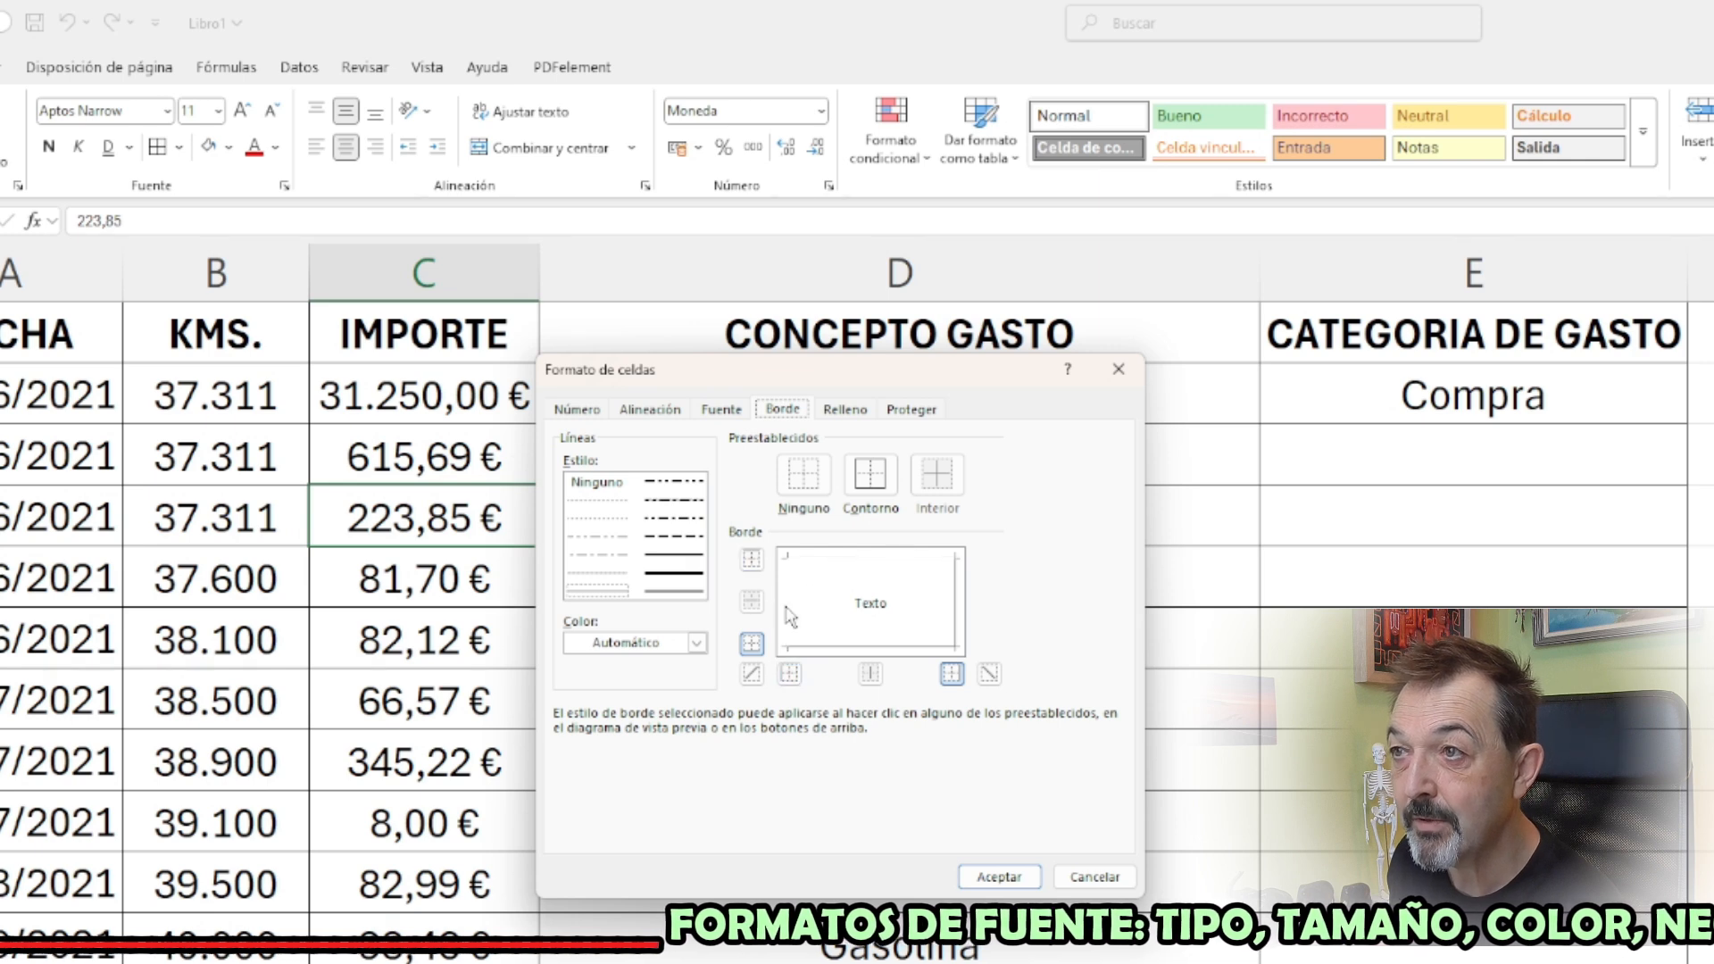
pyautogui.click(791, 615)
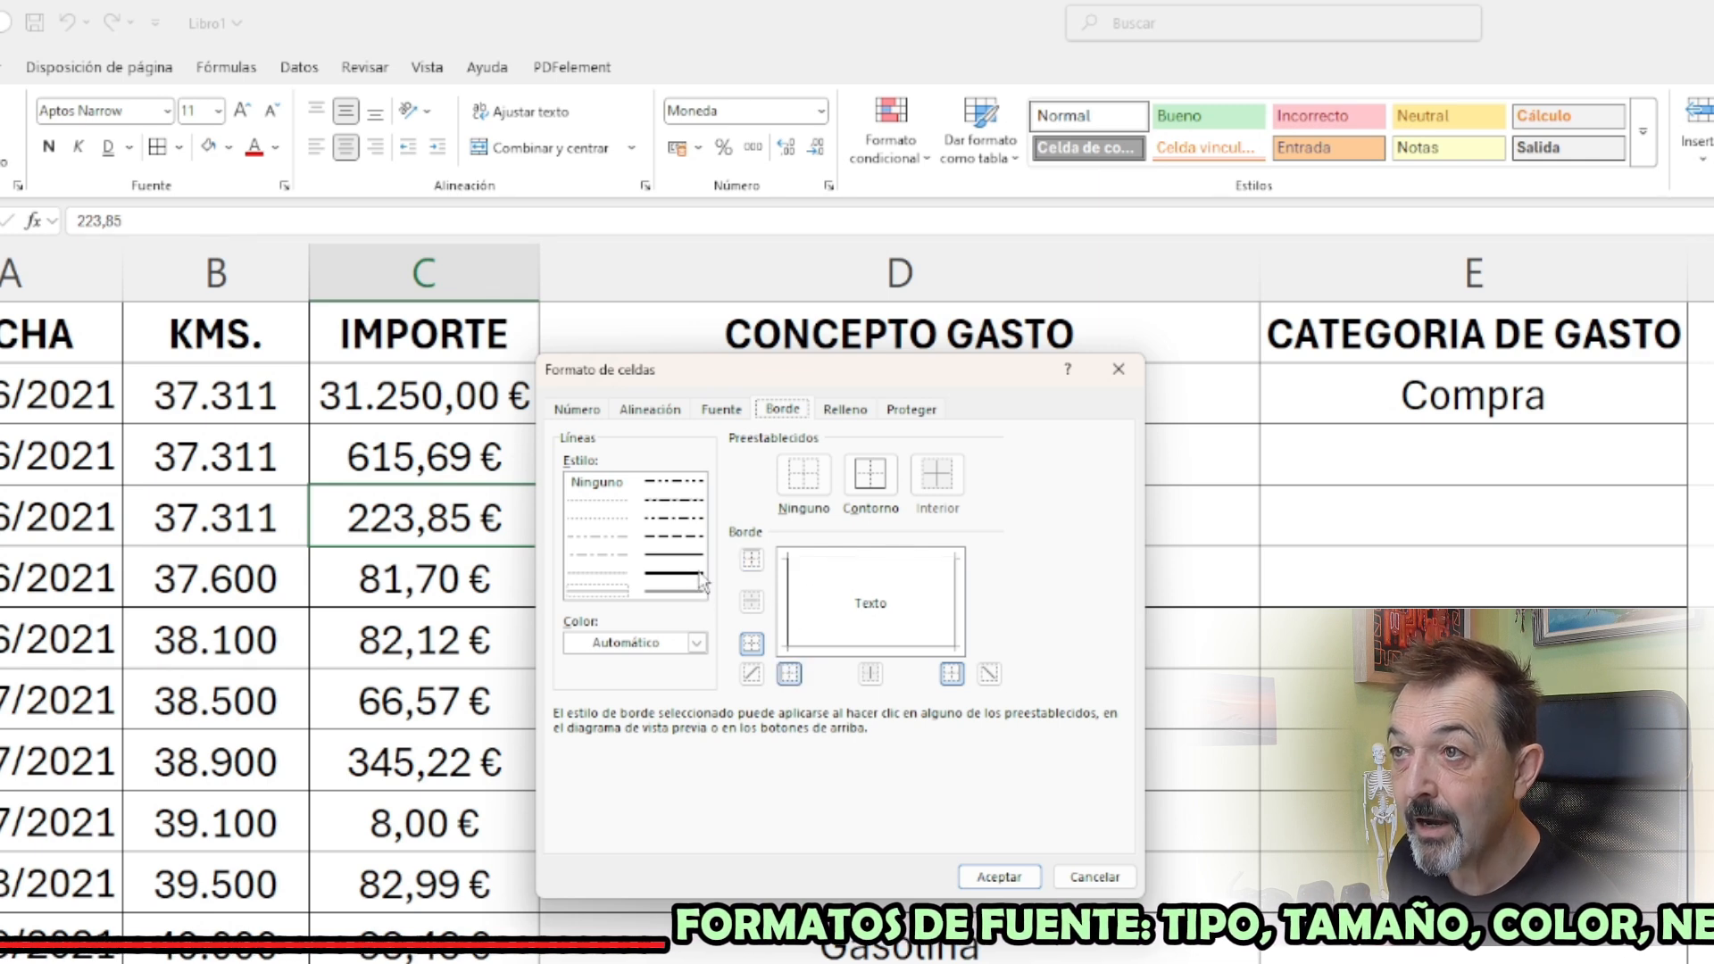
# Try heavy dashed lines on the left and right borders of cell C4 and double lines on its bottom and top borders
pyautogui.click(698, 537)
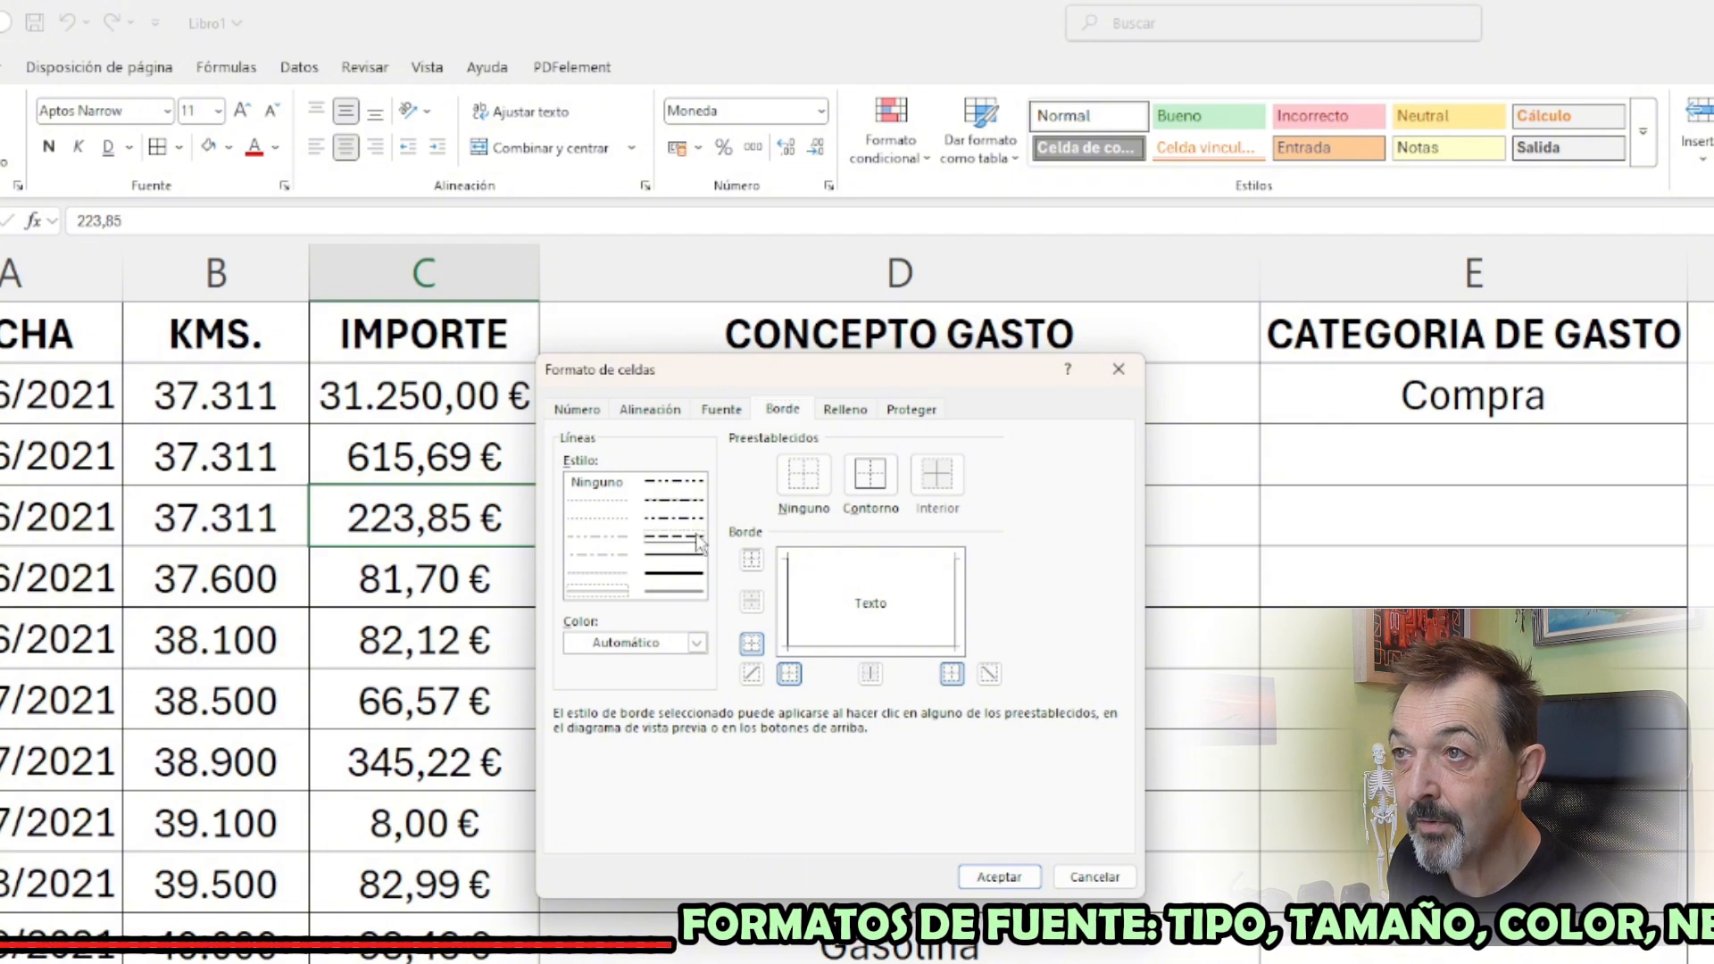
pyautogui.click(785, 639)
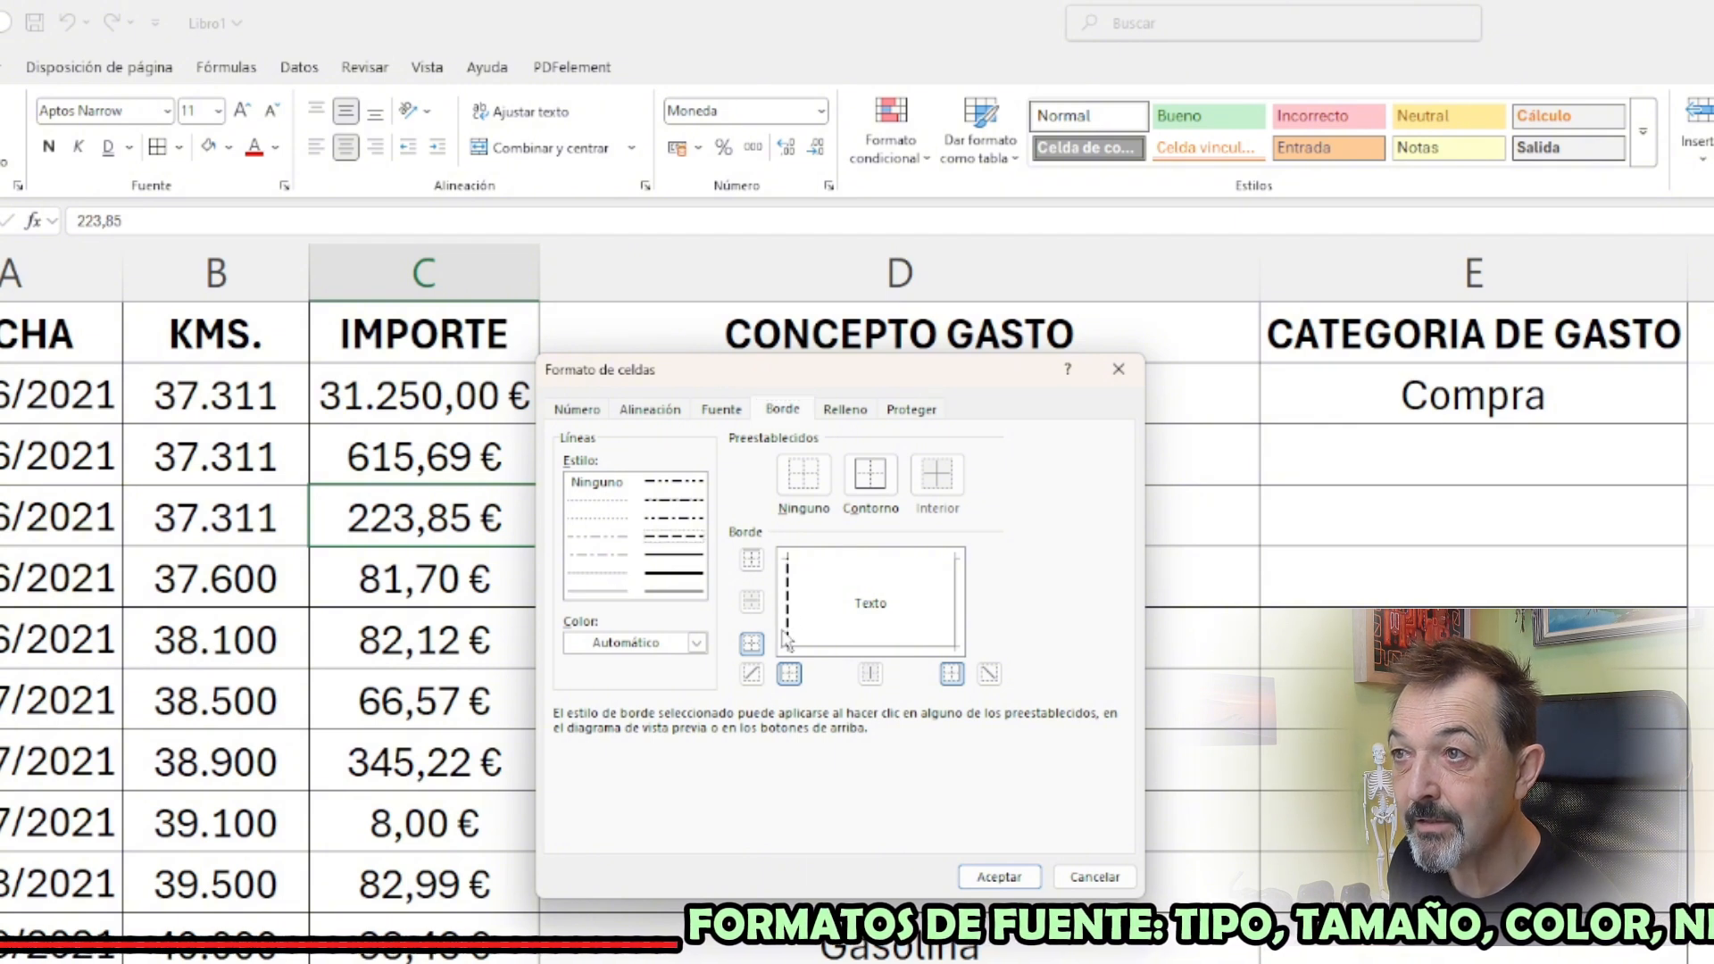
pyautogui.click(959, 614)
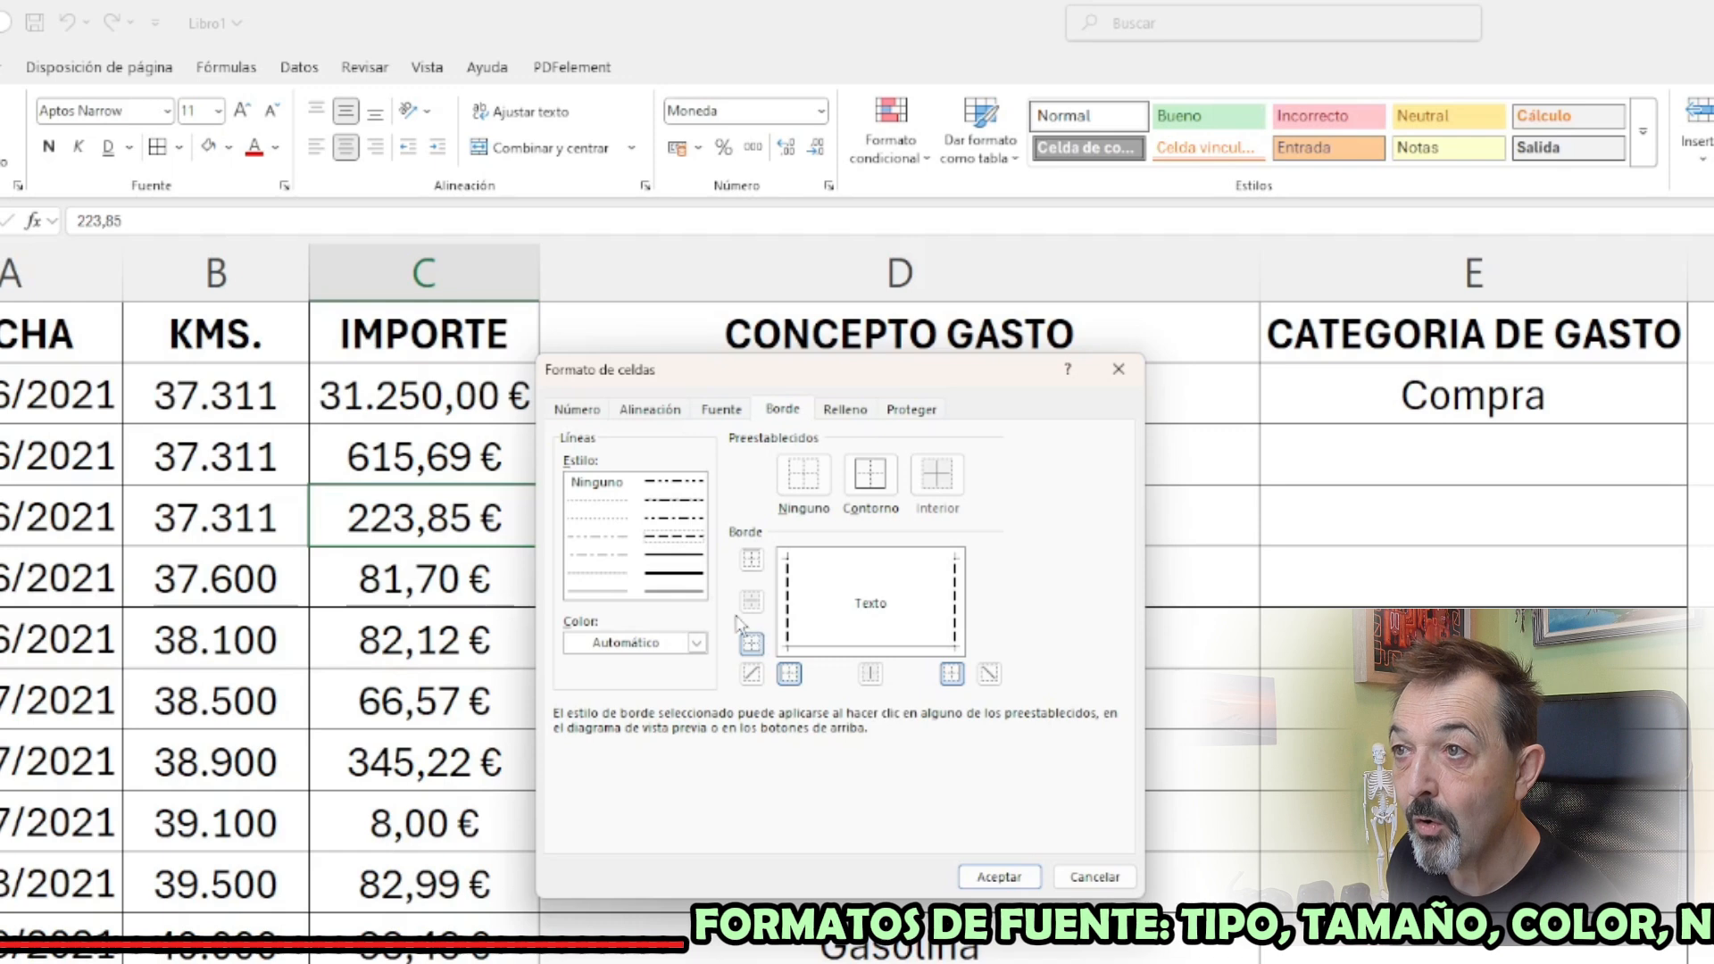
pyautogui.click(696, 593)
pyautogui.click(829, 645)
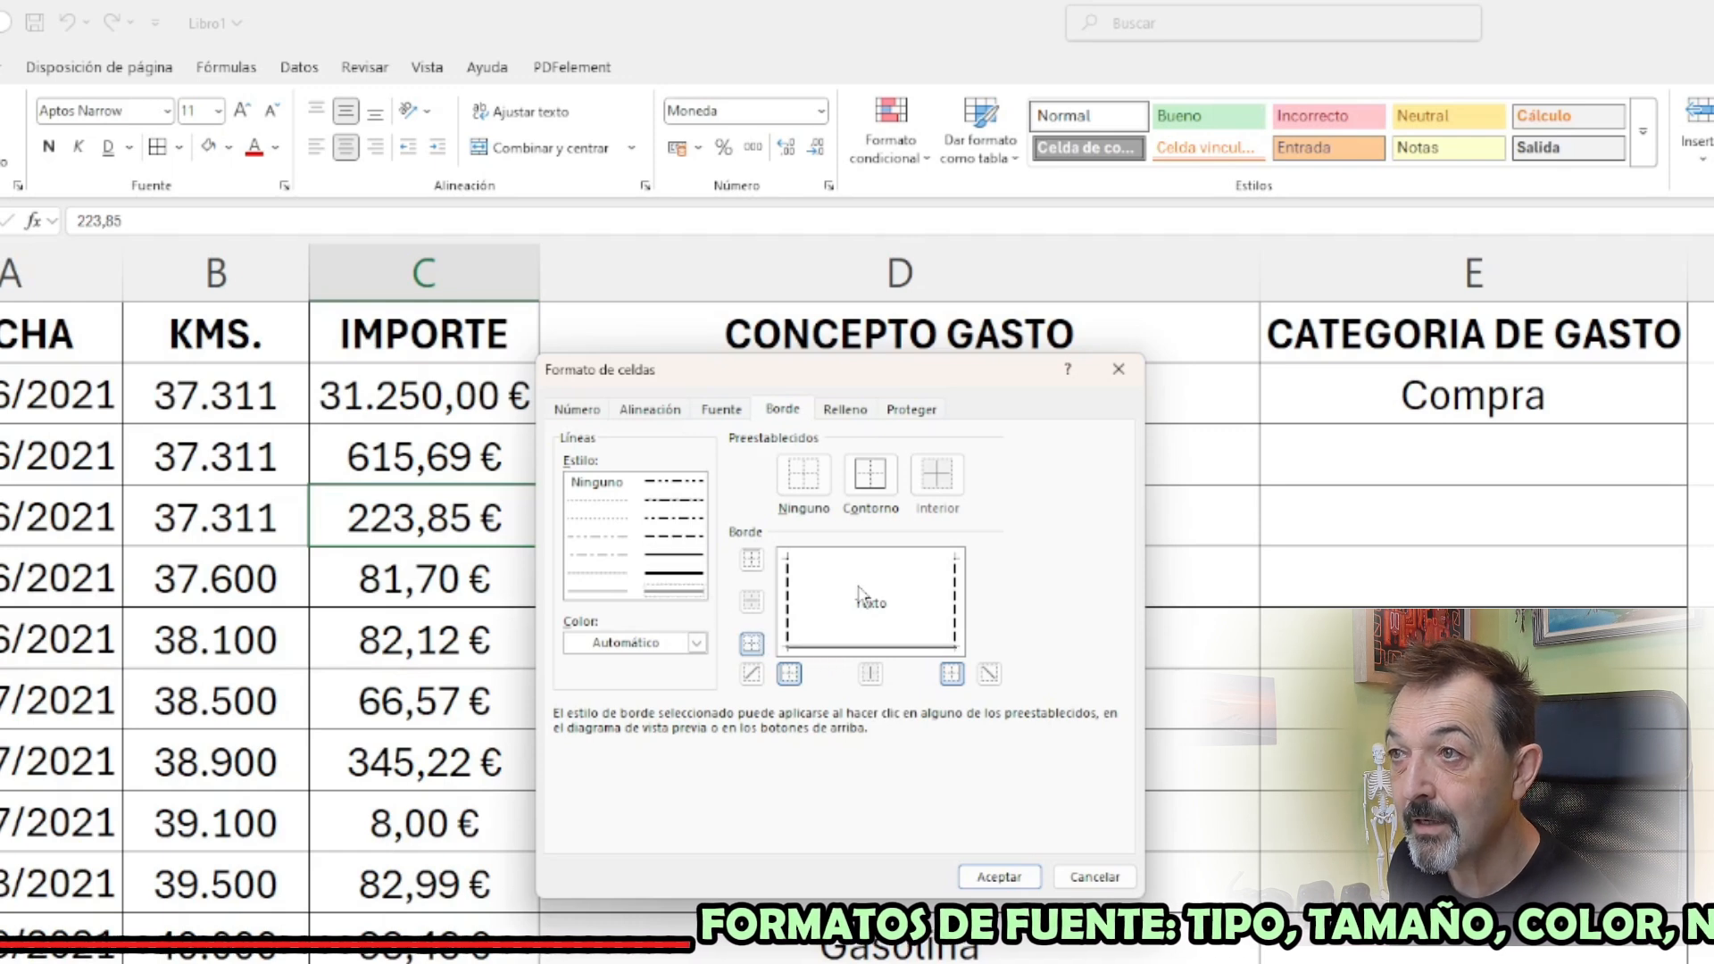
pyautogui.click(864, 559)
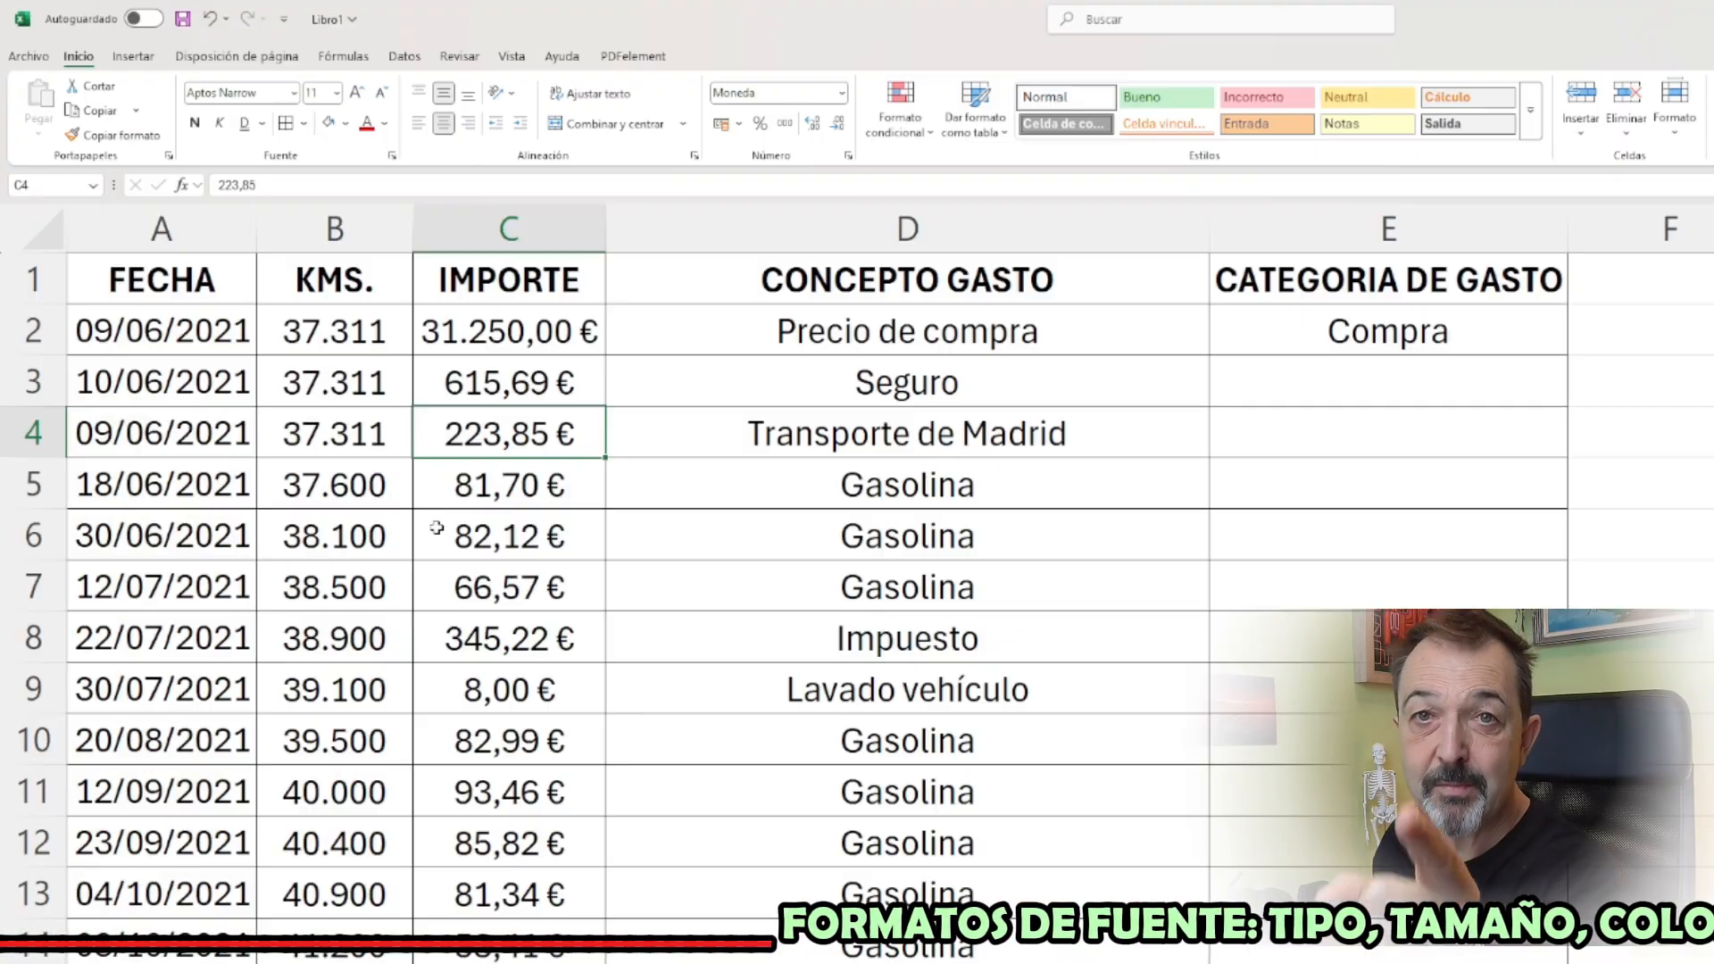
# Fill the header cells A1:E1 with the theme colour Naranja, Énfasis 2, Claro 60%
pyautogui.moveTo(161, 279); pyautogui.dragTo(1203, 273)
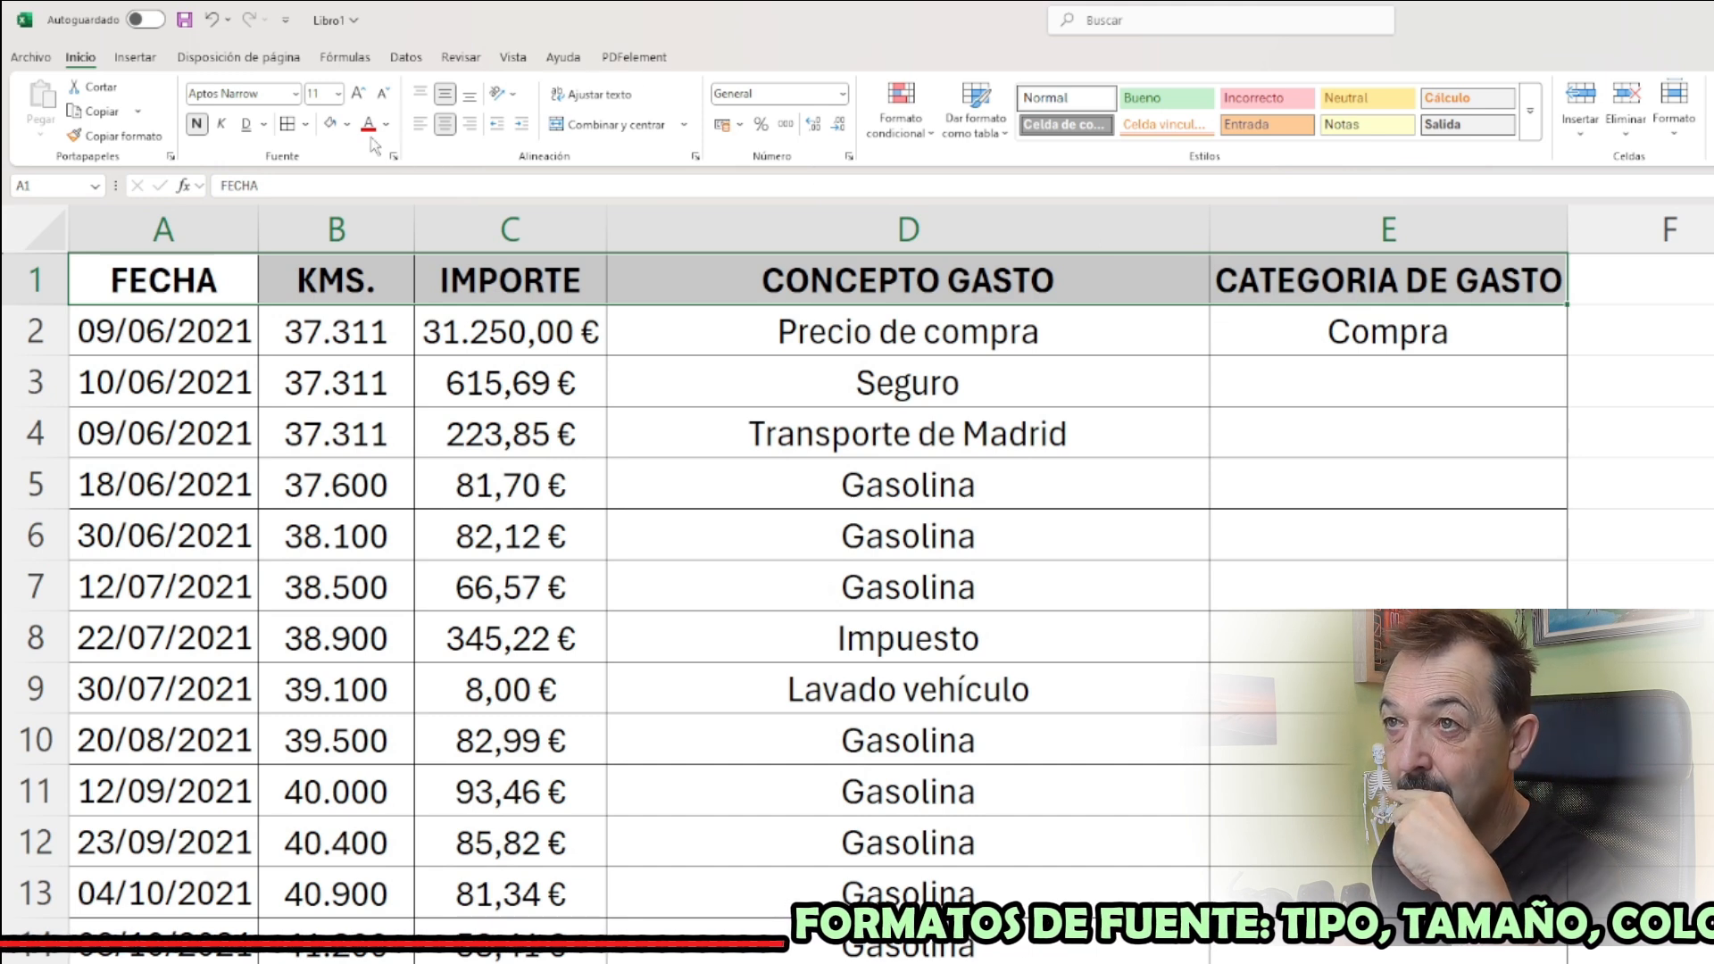
pyautogui.click(348, 124)
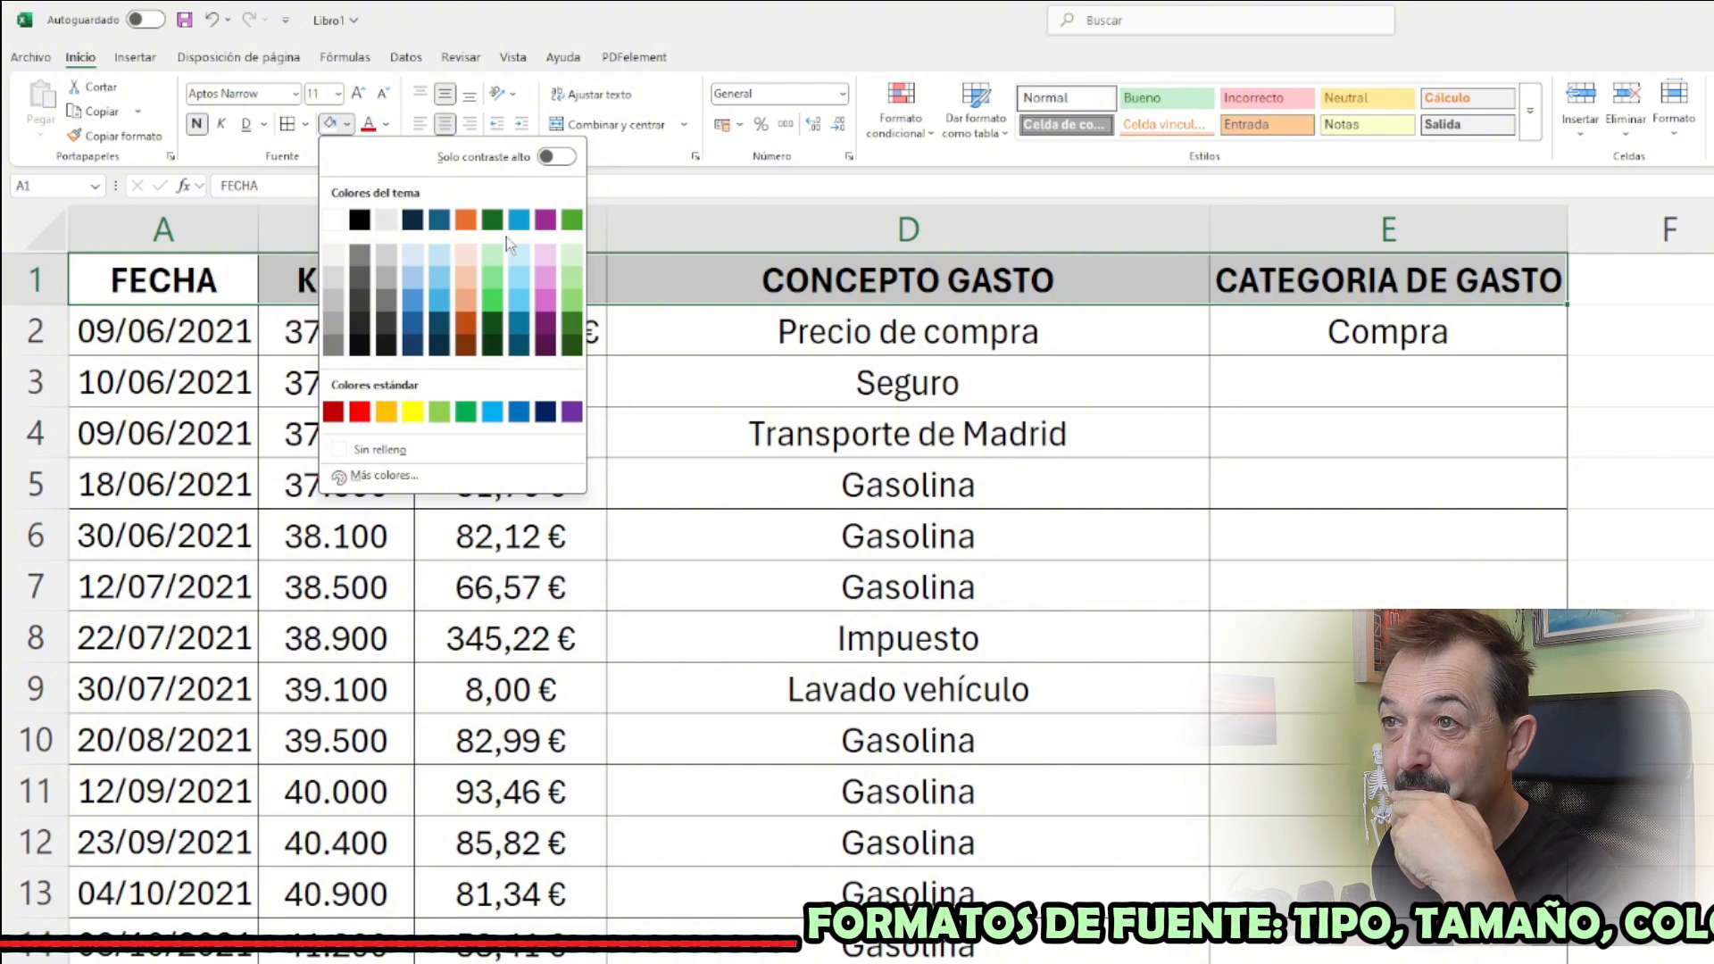
pyautogui.click(469, 284)
pyautogui.click(222, 393)
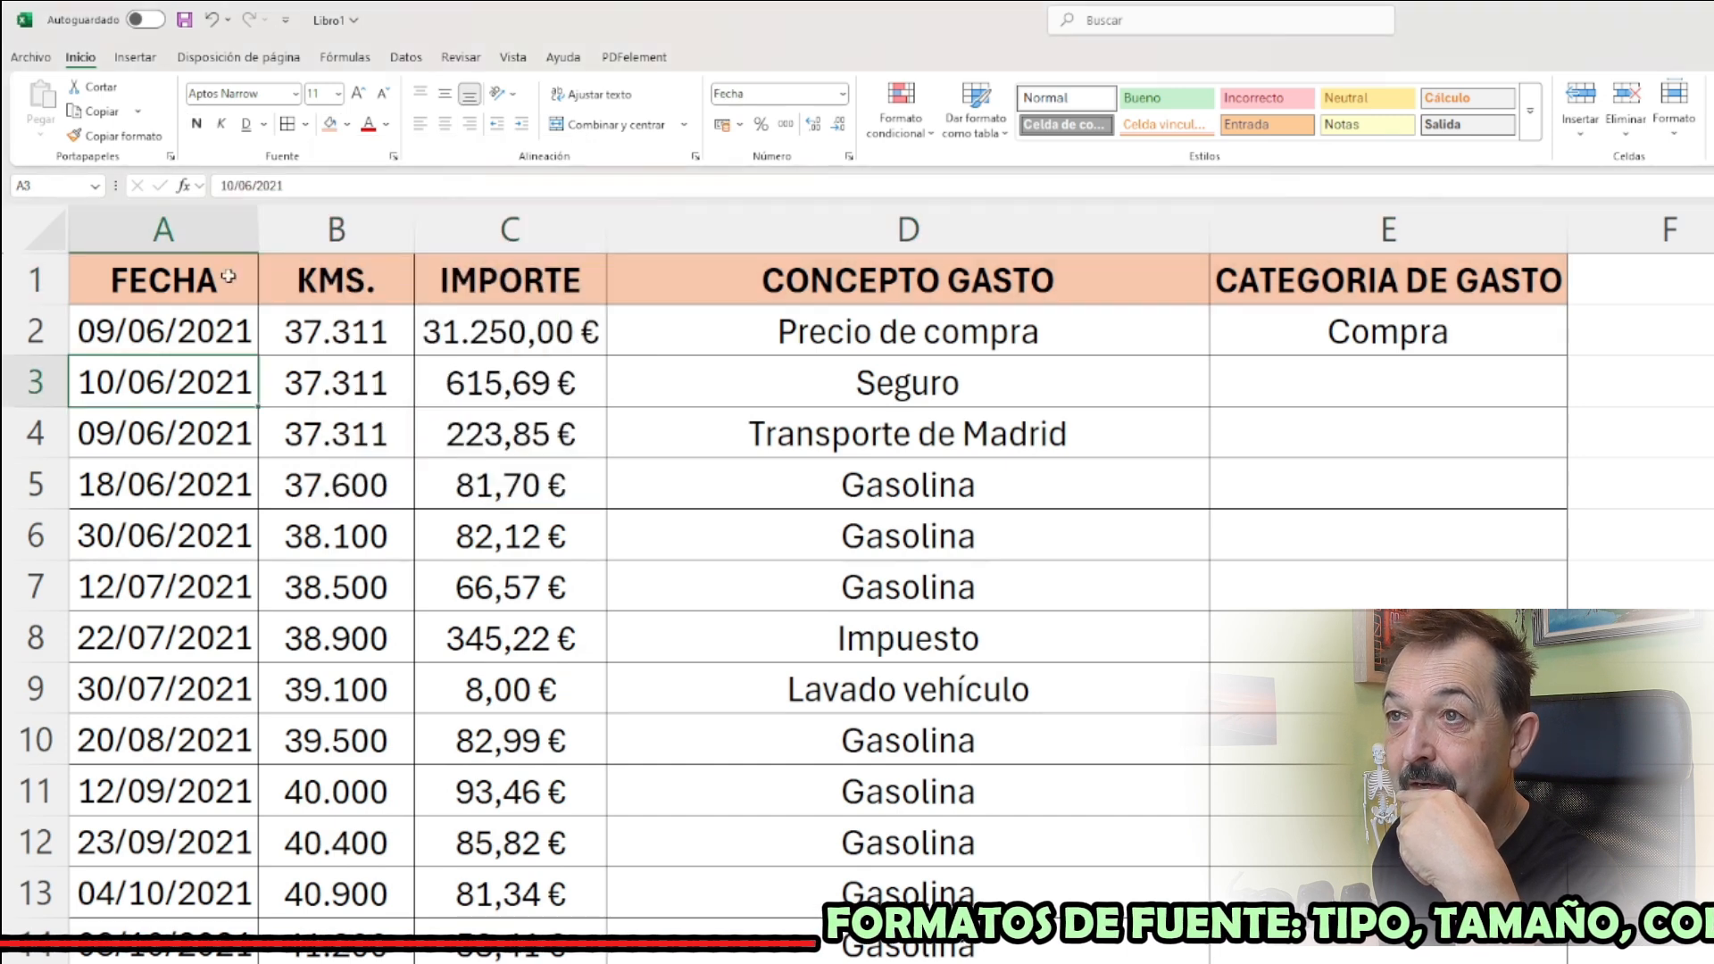
# Examine the predefined cell styles and the fill colours available for the headers in A1:E1
pyautogui.moveTo(234, 287); pyautogui.dragTo(1282, 279)
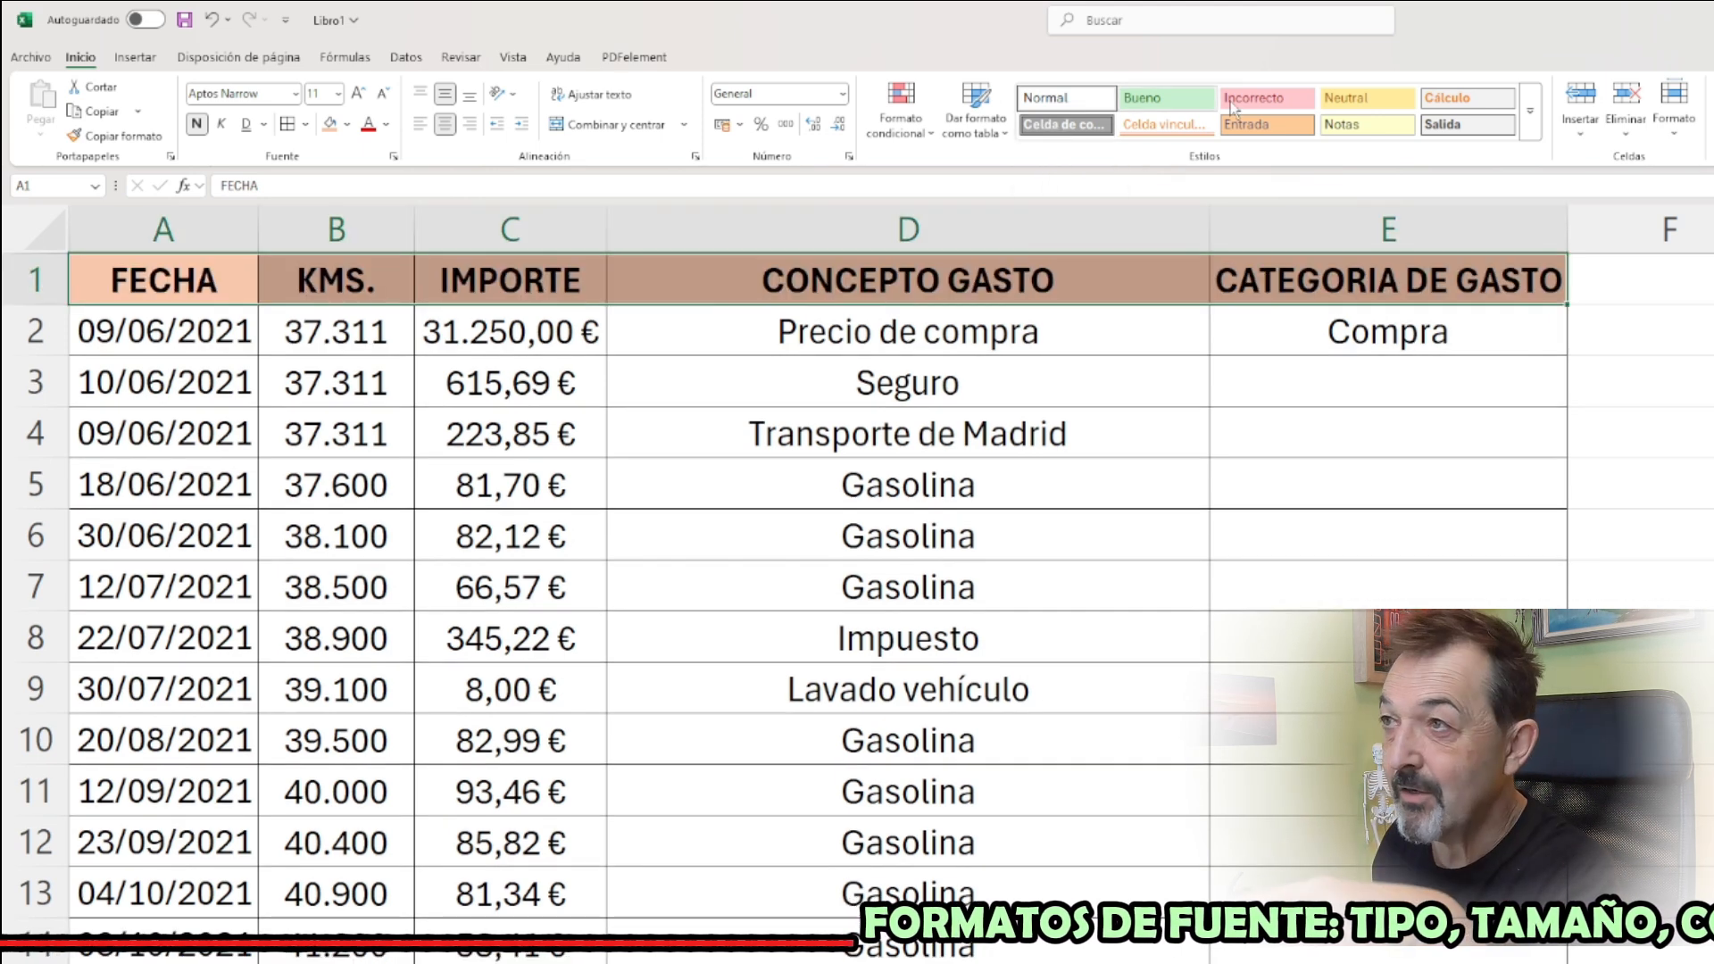
pyautogui.click(1533, 115)
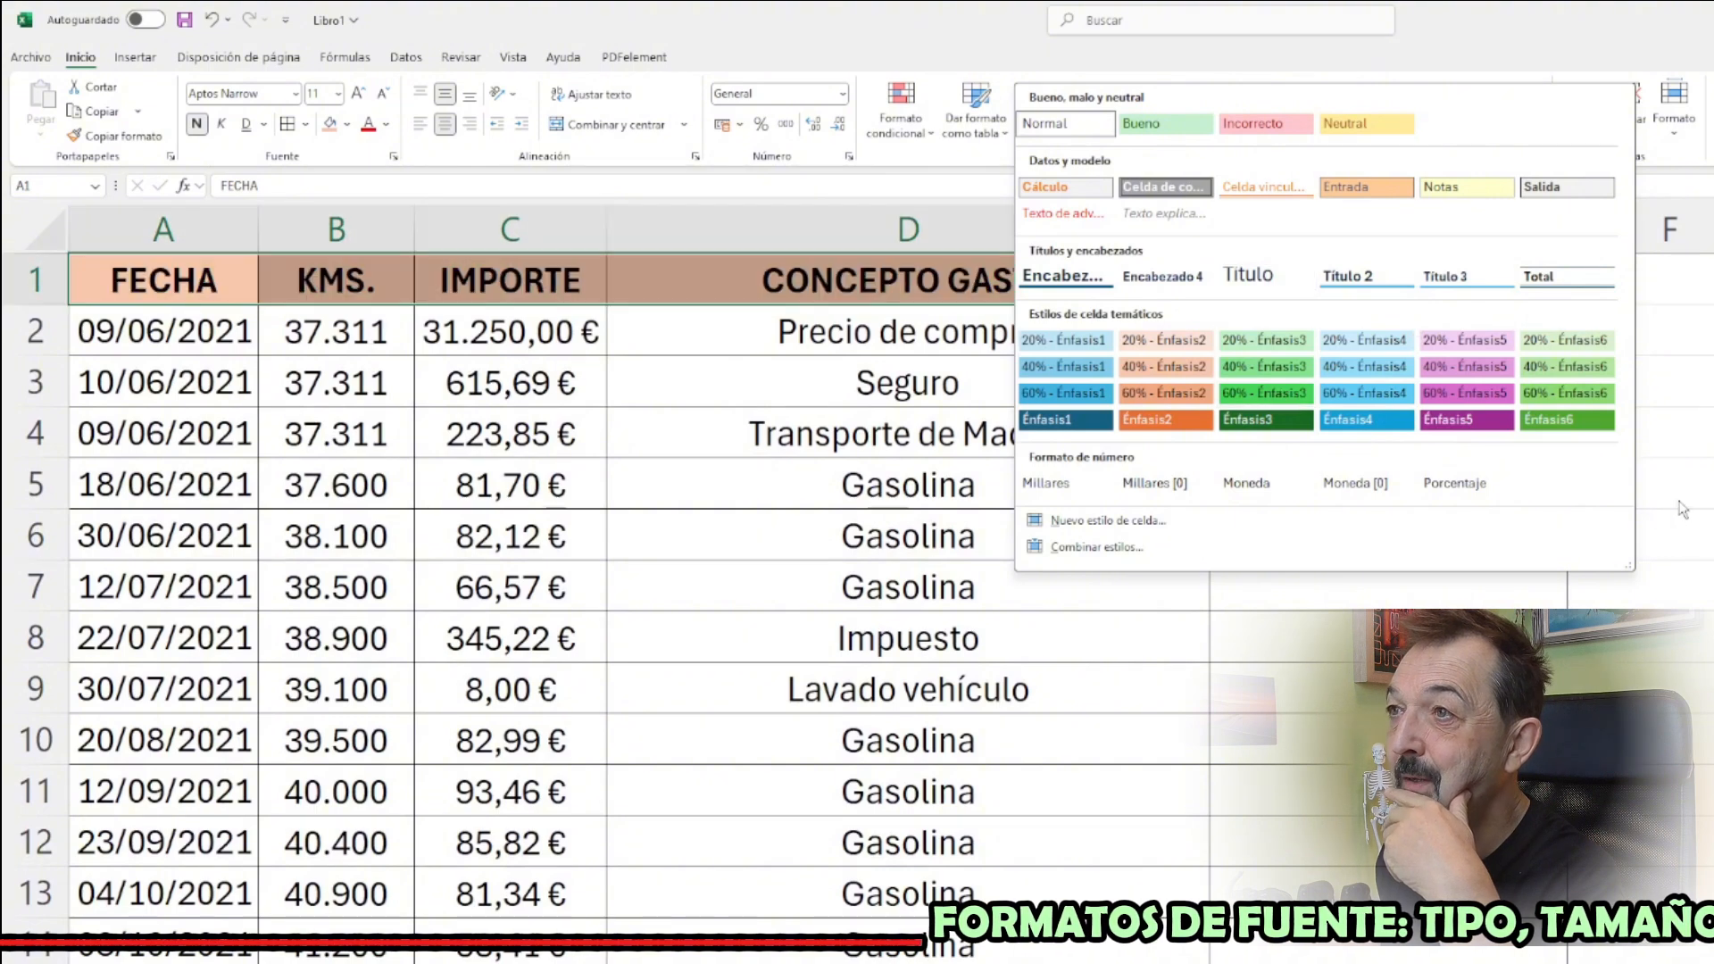
pyautogui.click(1163, 393)
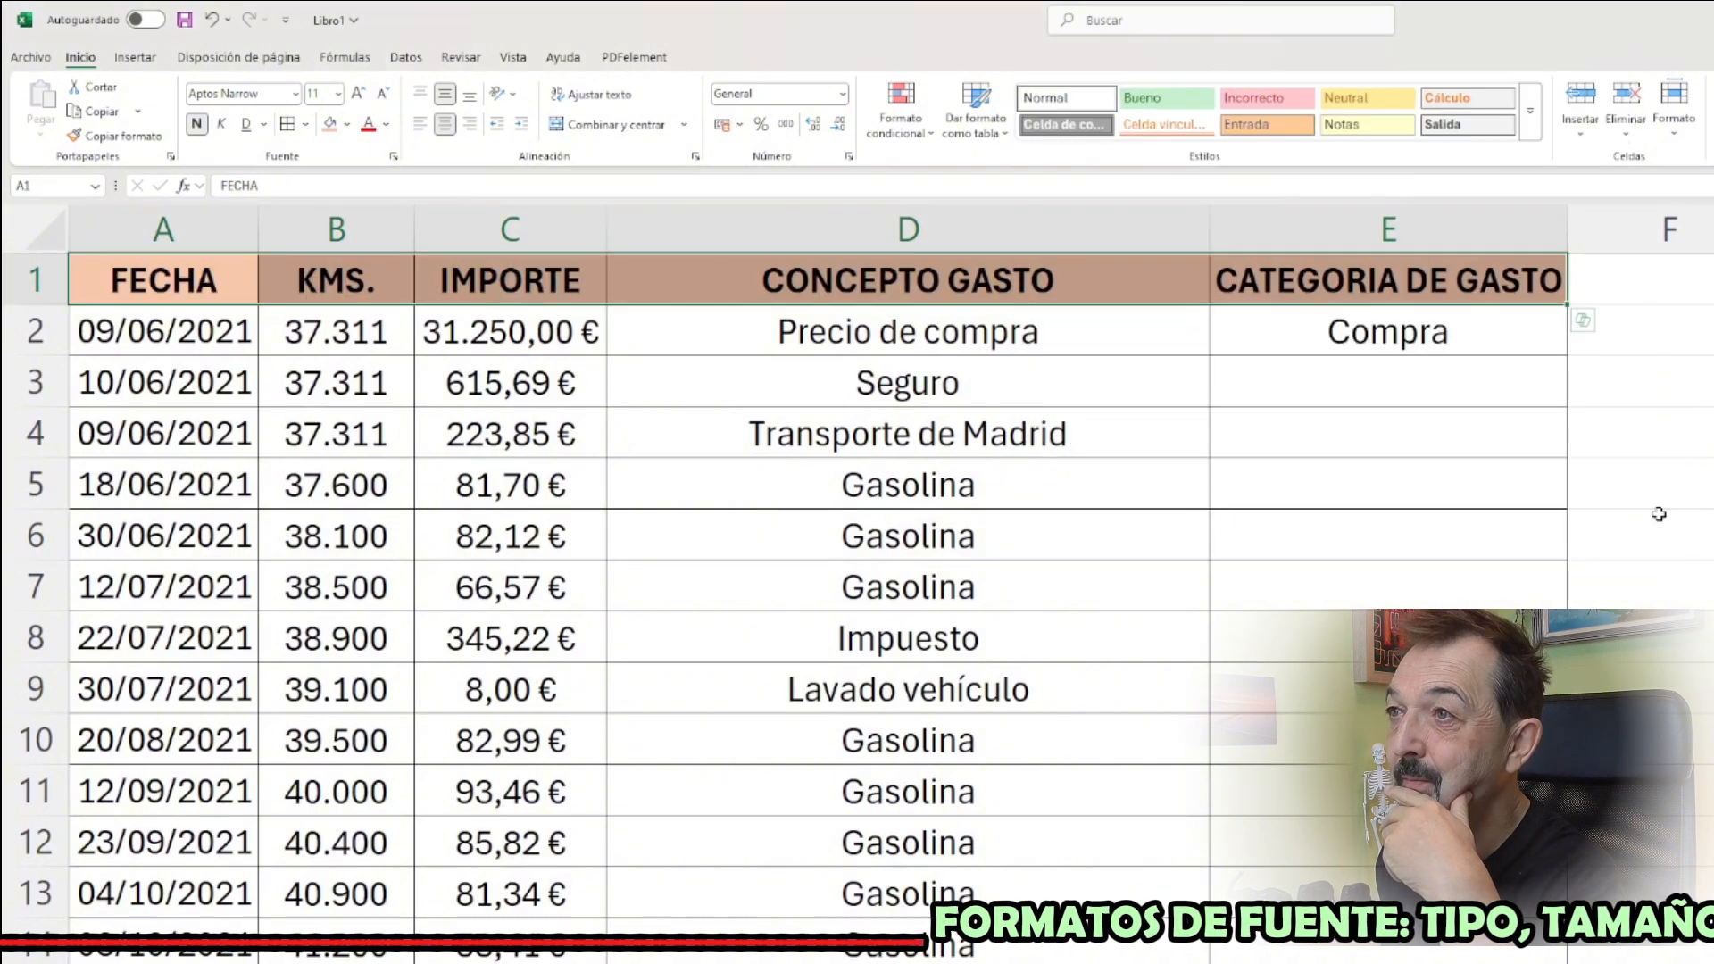
pyautogui.click(347, 125)
pyautogui.click(468, 280)
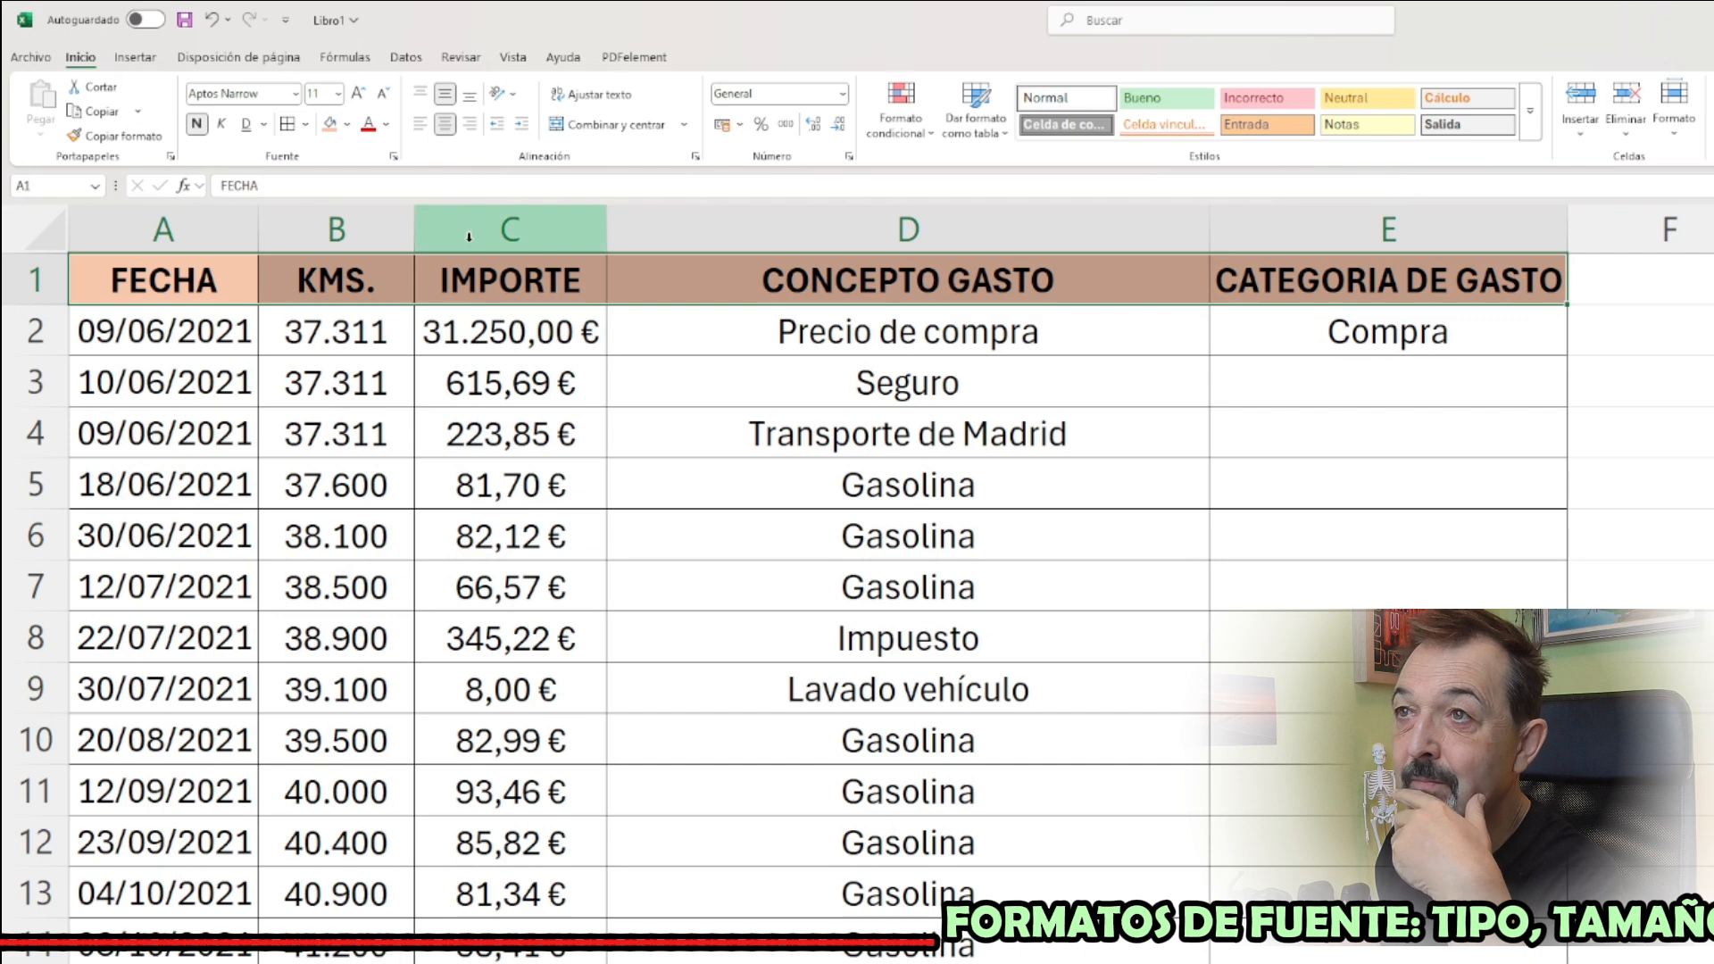
# Try a near-white font colour on the headers in A1:E1, and set it back to the automatic black
pyautogui.click(386, 125)
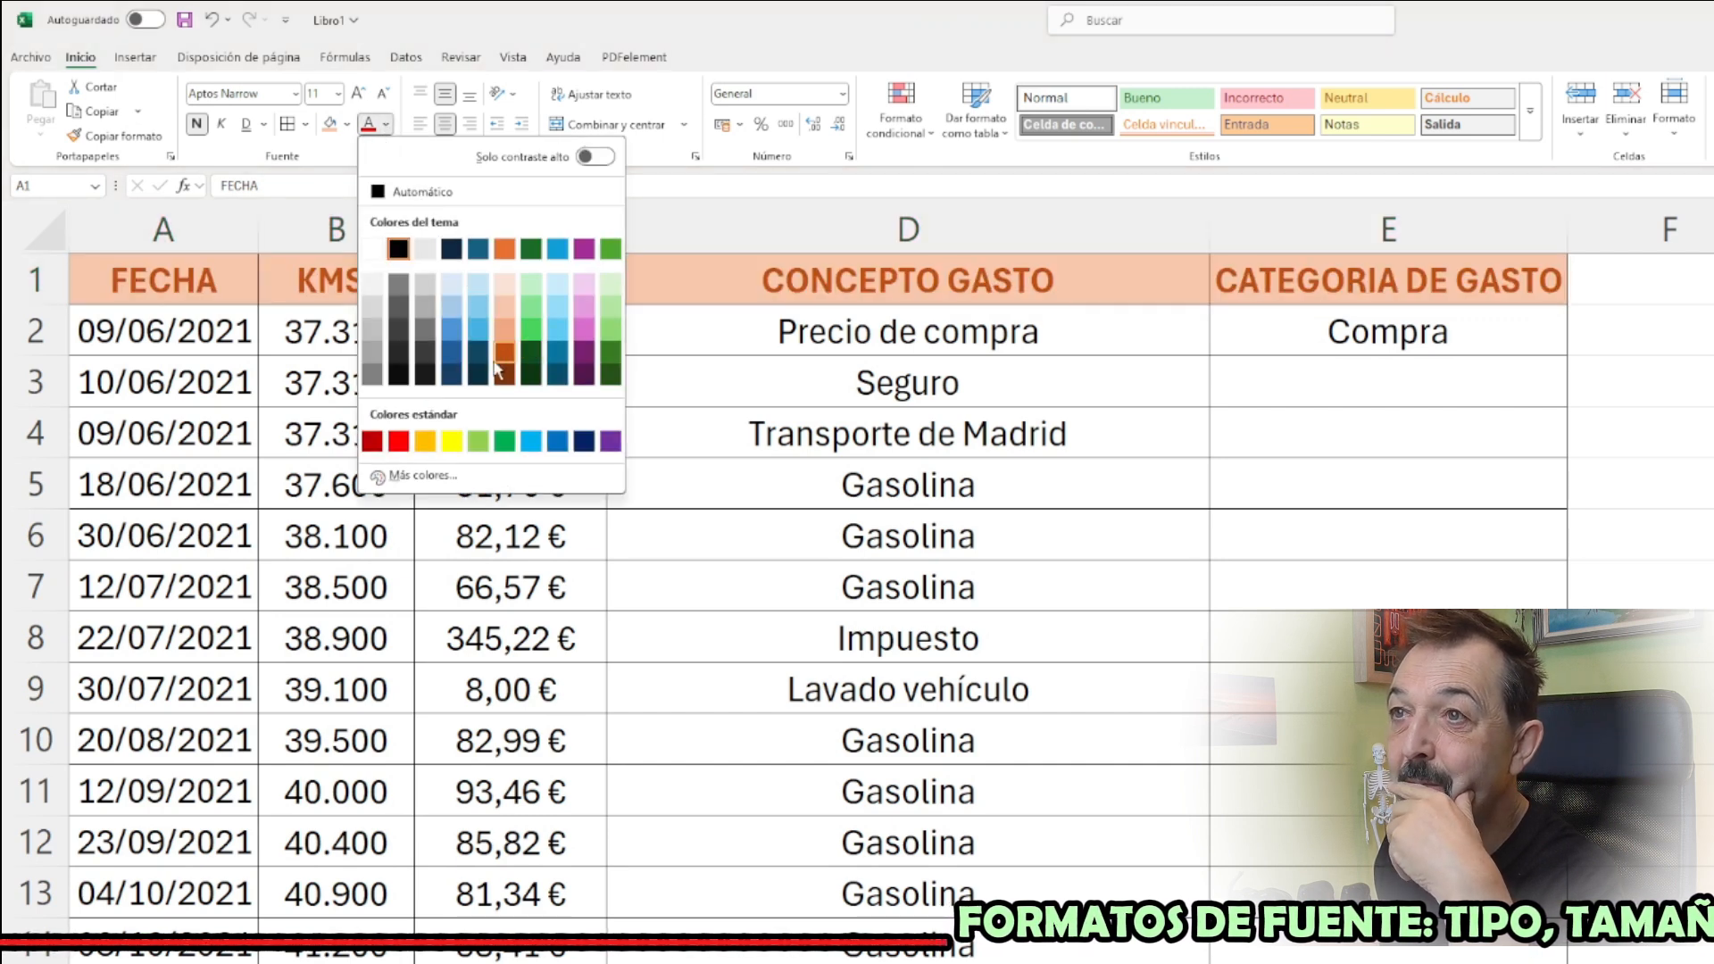
pyautogui.click(377, 288)
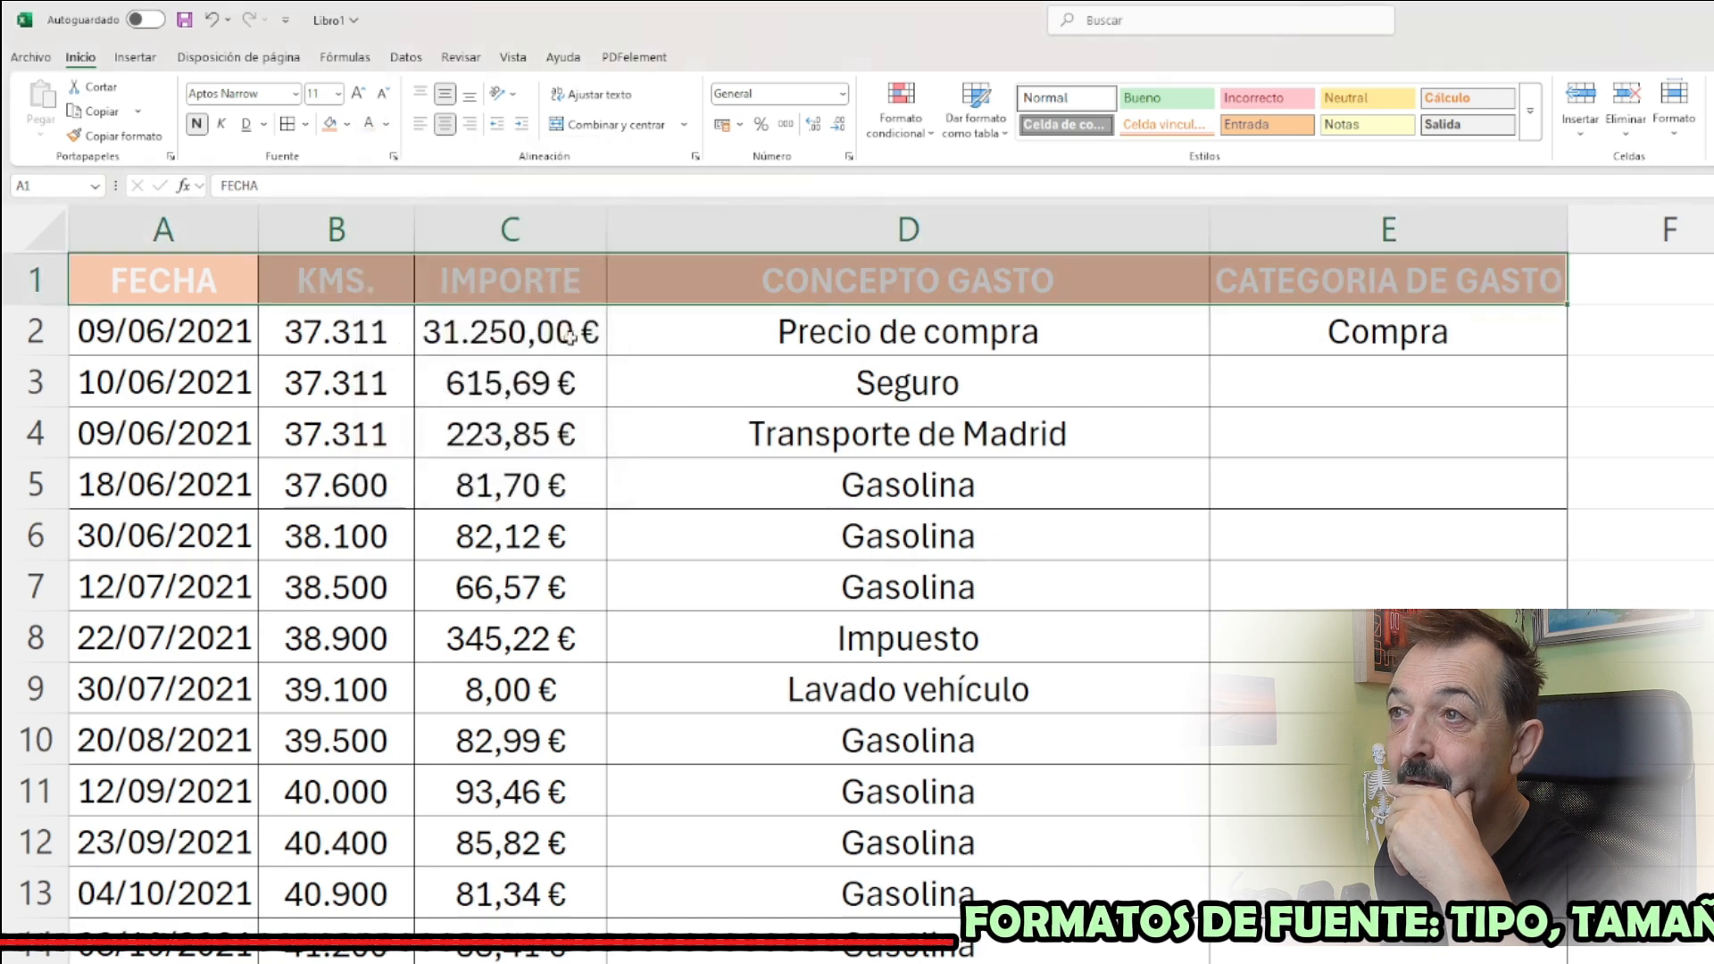
pyautogui.click(482, 375)
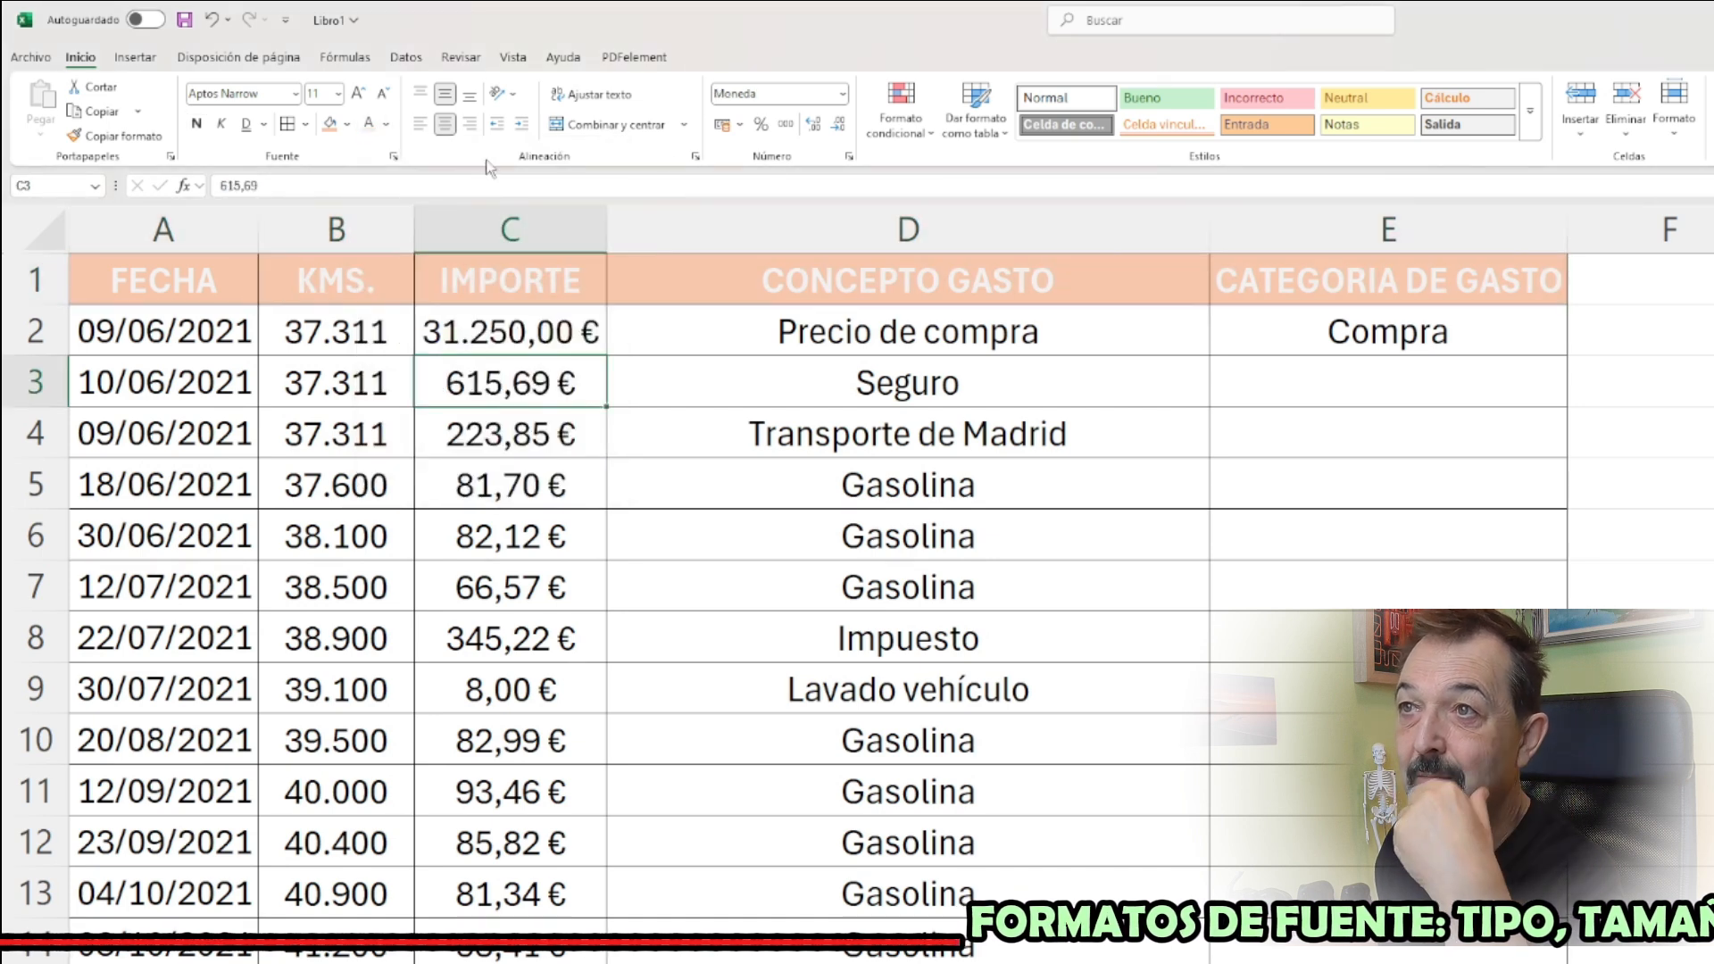
pyautogui.click(386, 126)
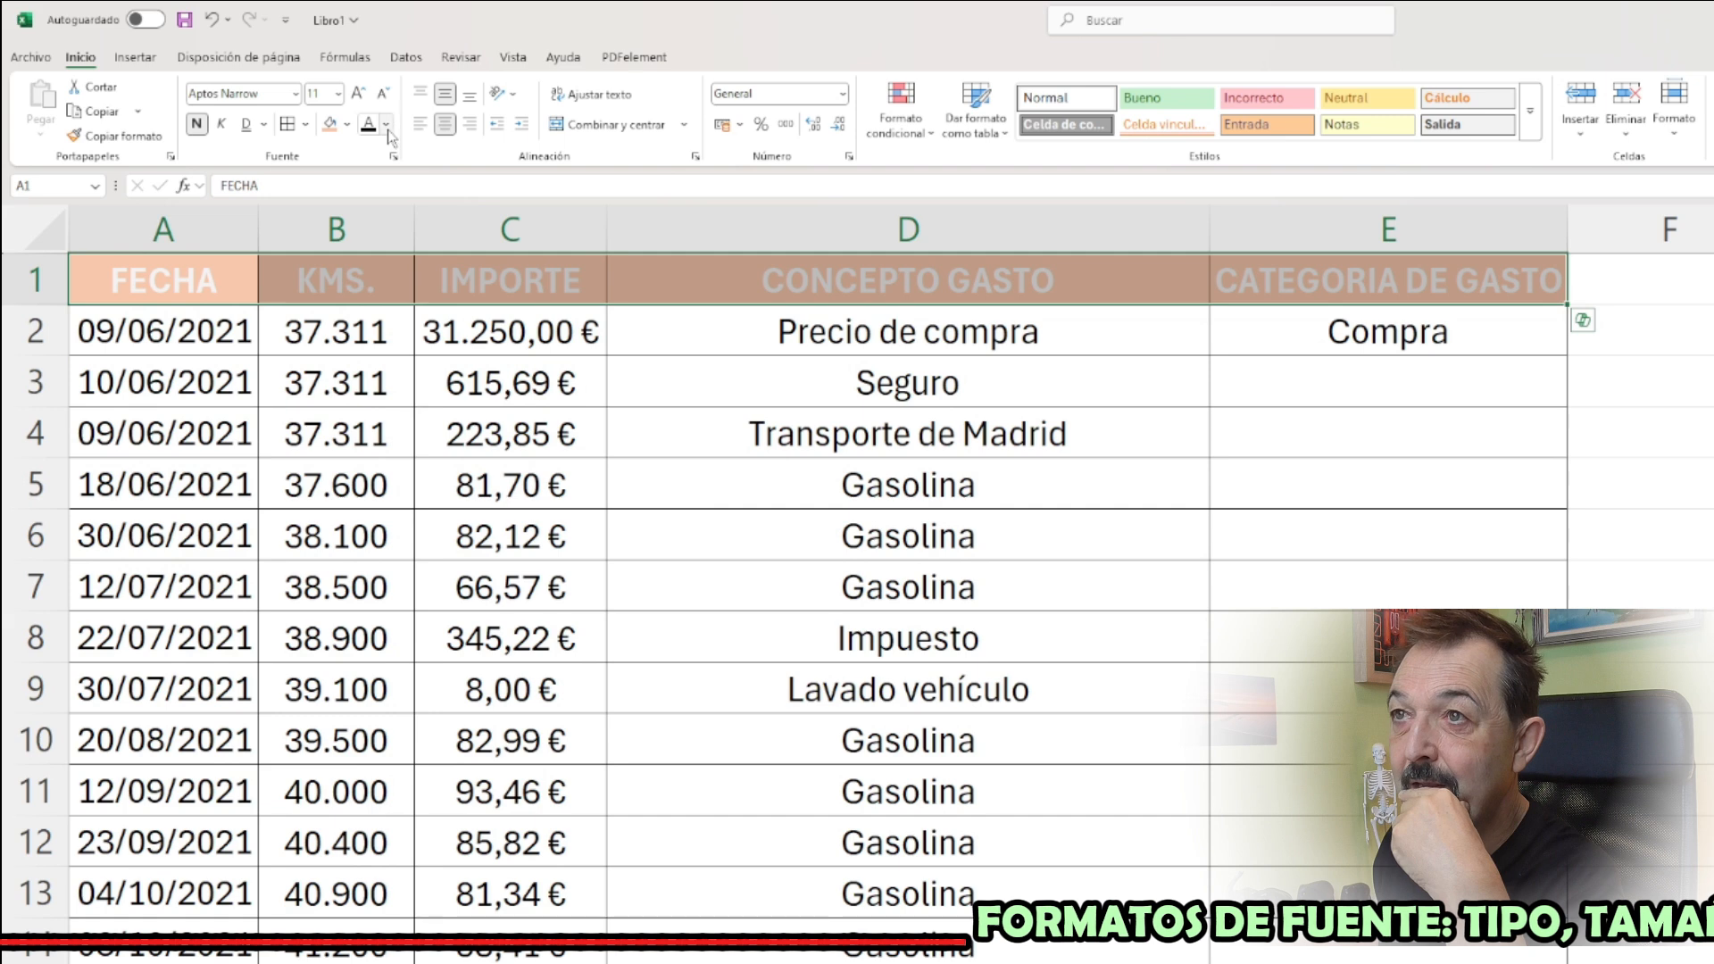
pyautogui.click(387, 126)
pyautogui.click(419, 185)
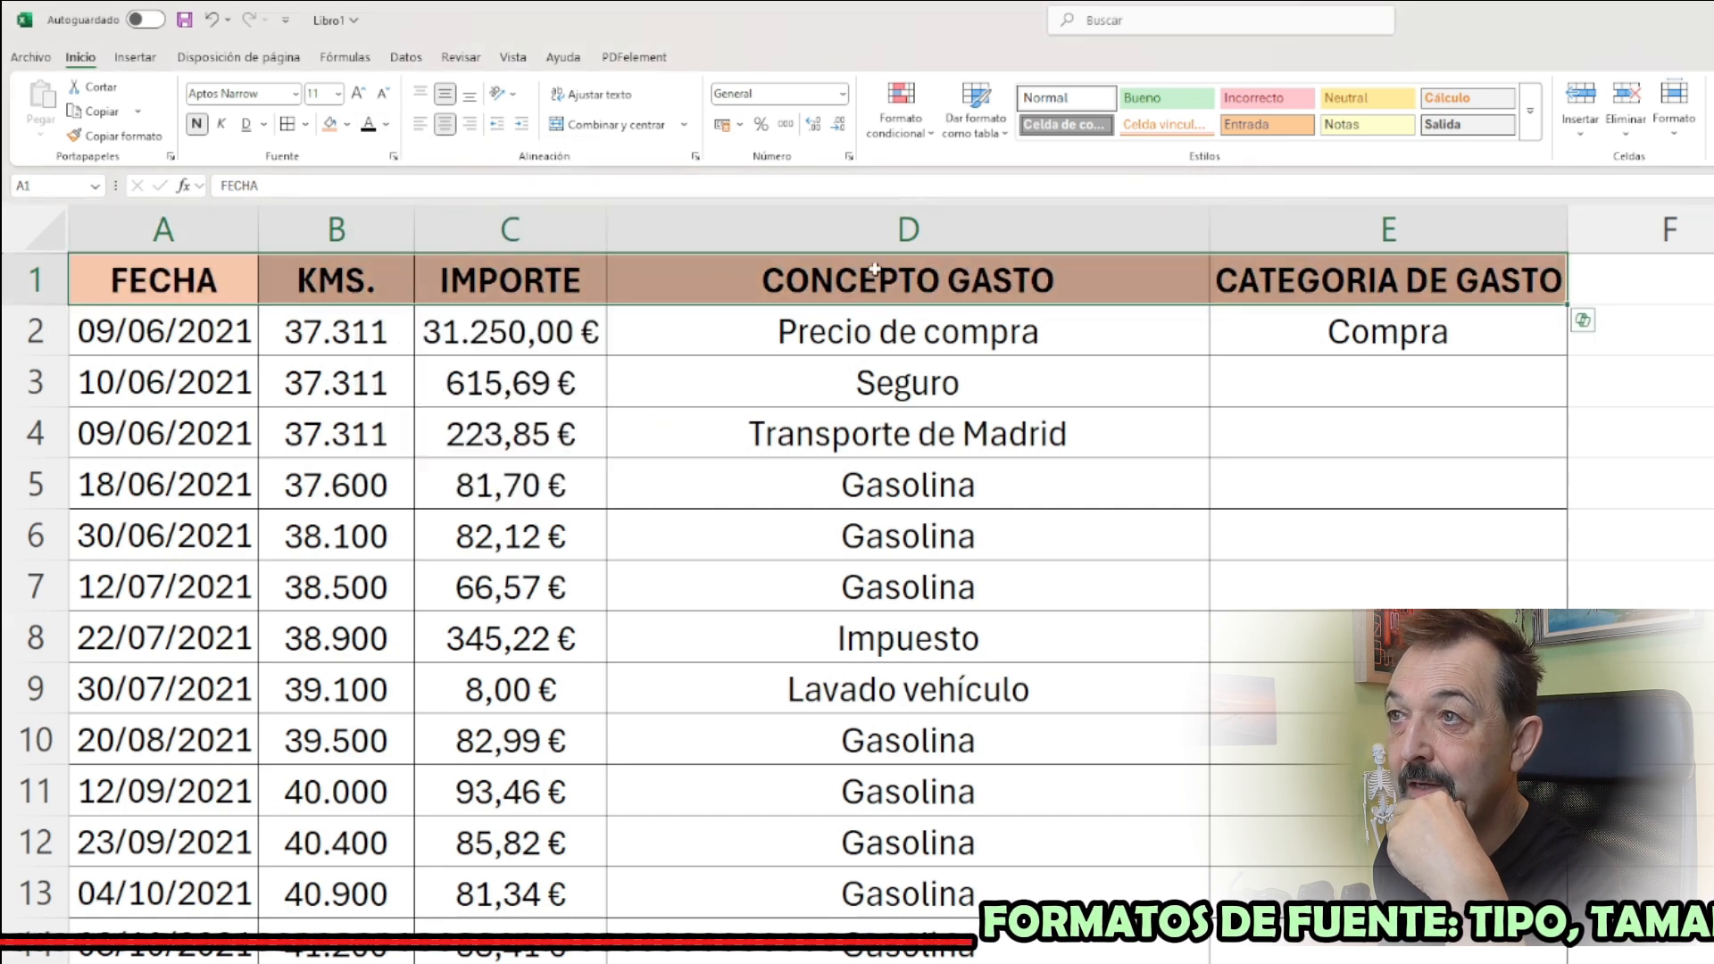
pyautogui.click(387, 127)
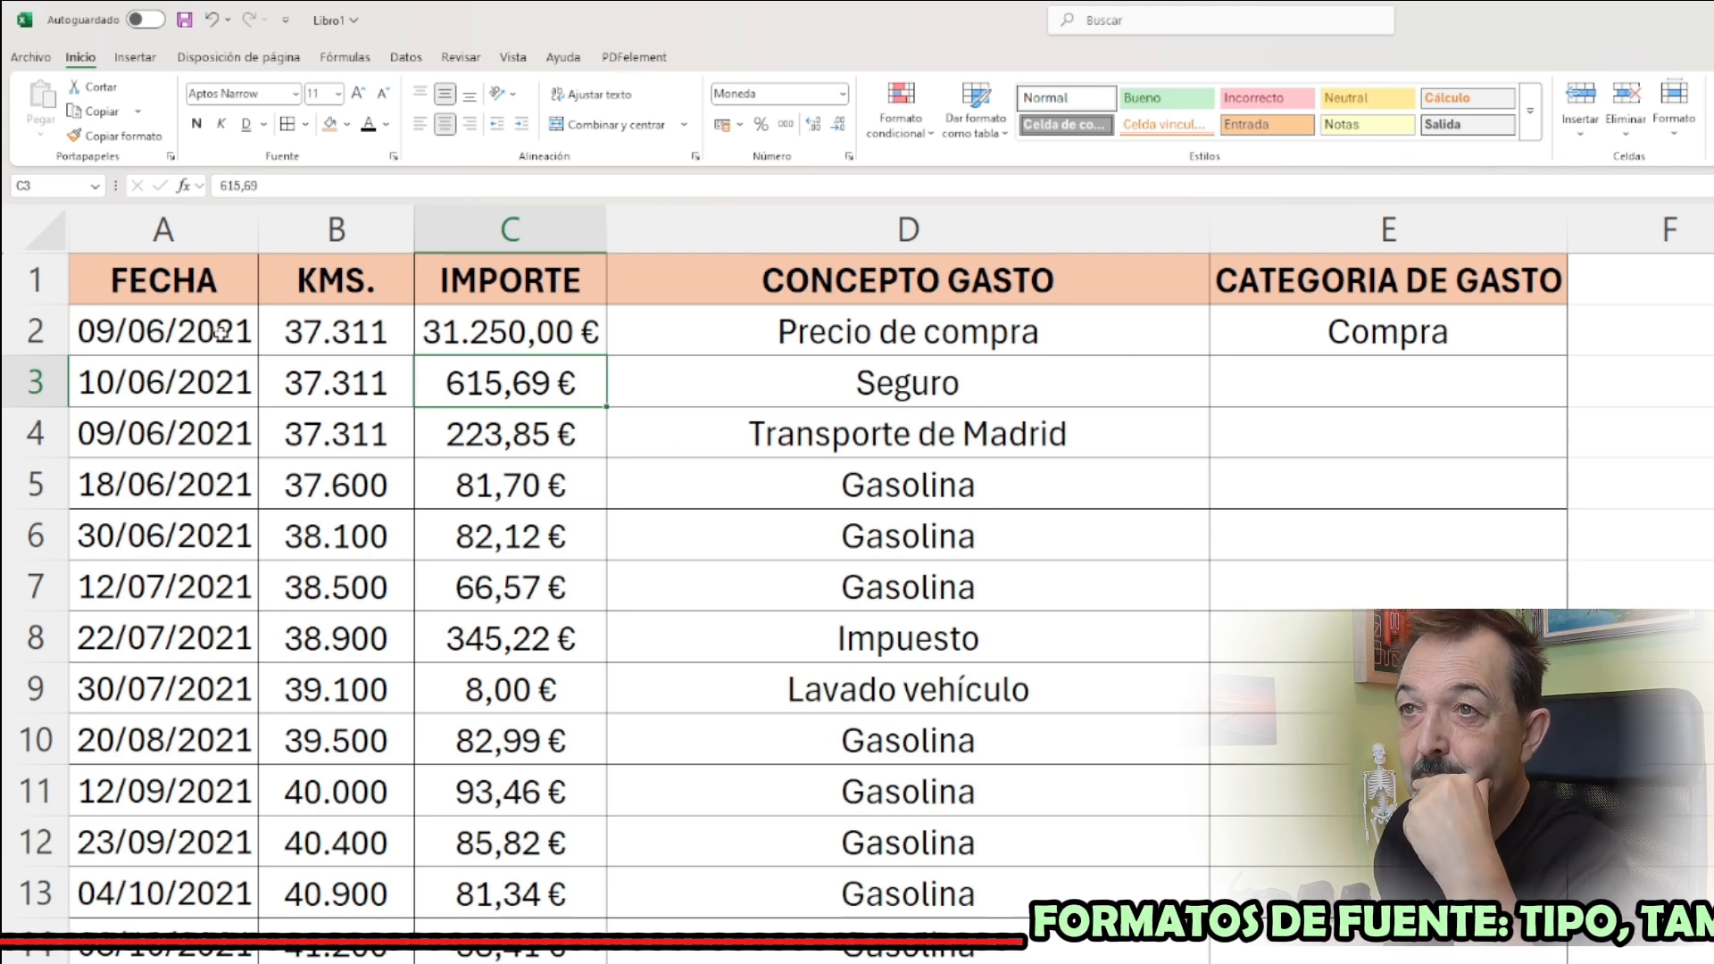
# Fill the 2021 dates in A2:A20 with light green
pyautogui.moveTo(221, 333); pyautogui.dragTo(194, 887)
pyautogui.click(347, 124)
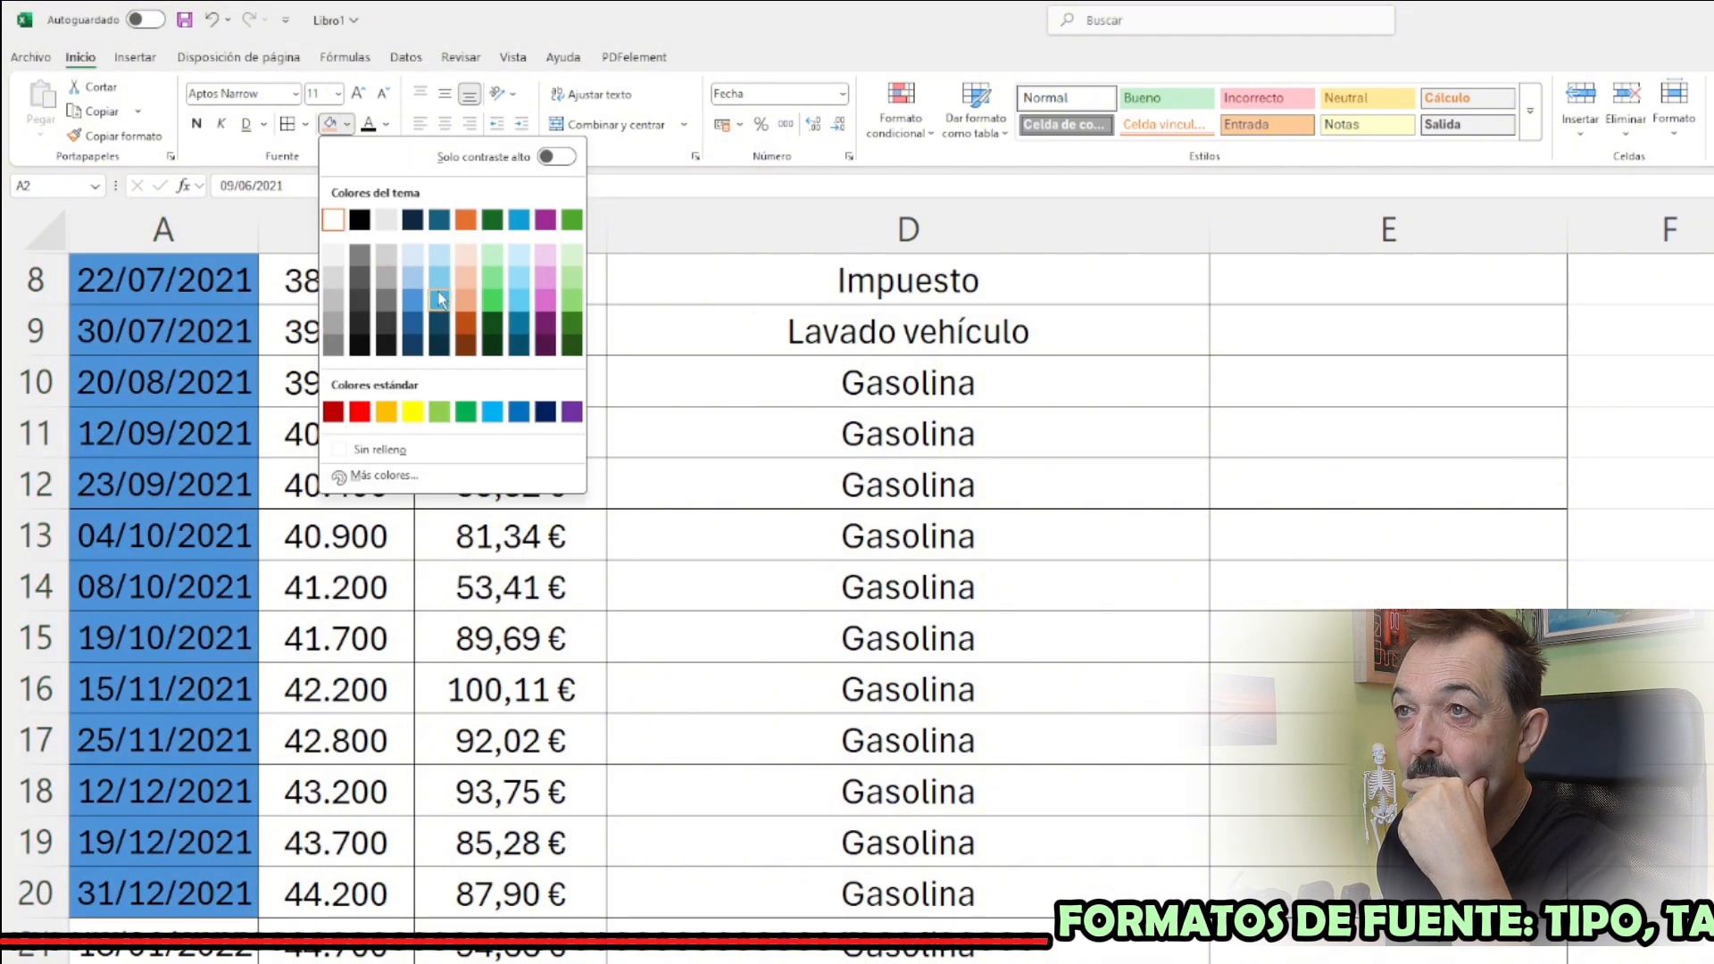
pyautogui.click(492, 259)
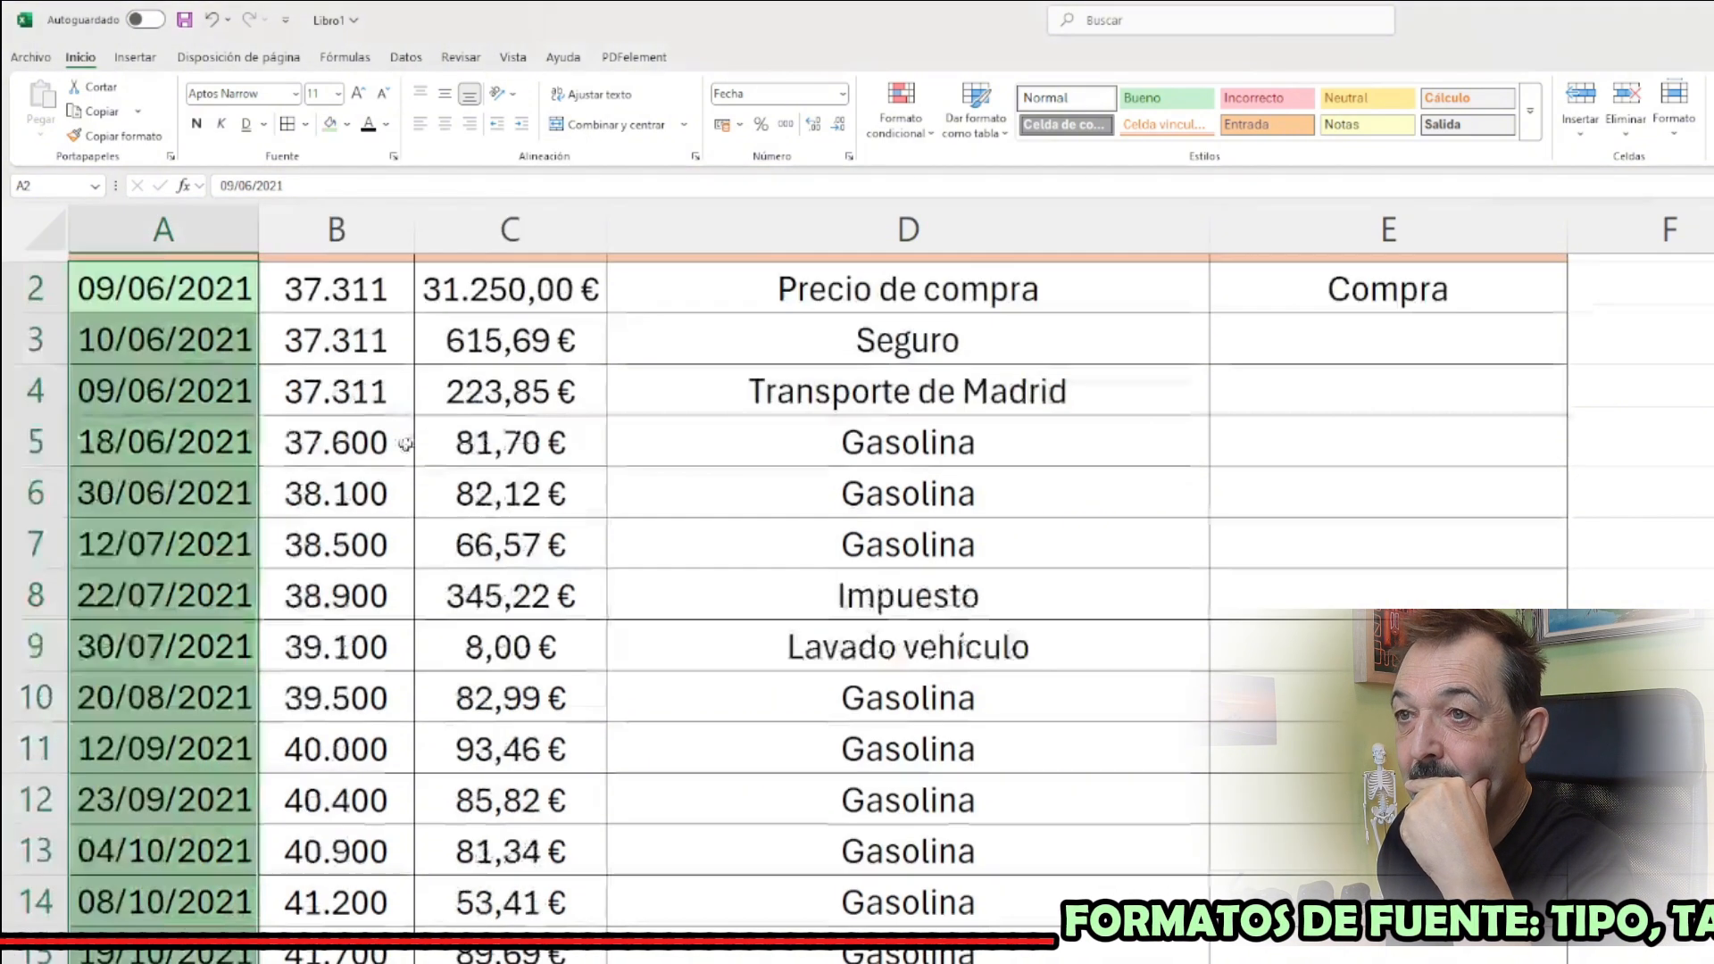
# Fill the 2022 dates in A21:A53 with light purple and the 2023 dates in A54:A82 with light grey
pyautogui.scroll(-4, 410, 444)
pyautogui.moveTo(183, 689); pyautogui.dragTo(183, 957)
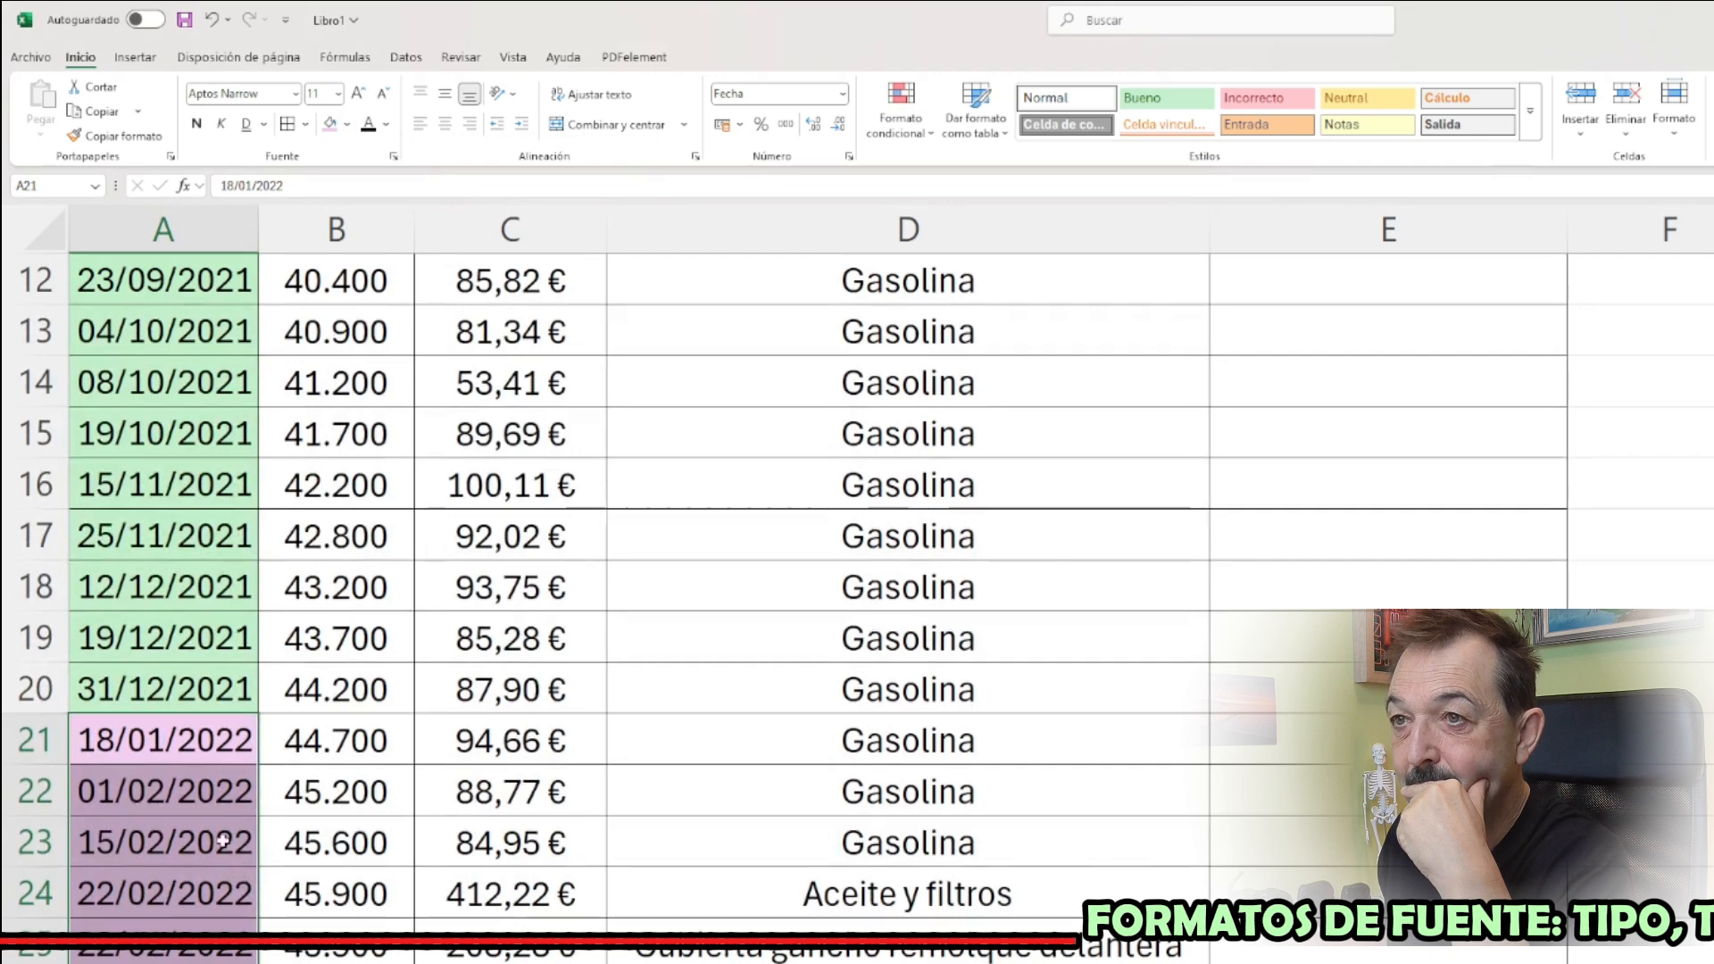
pyautogui.scroll(-11, 217, 752)
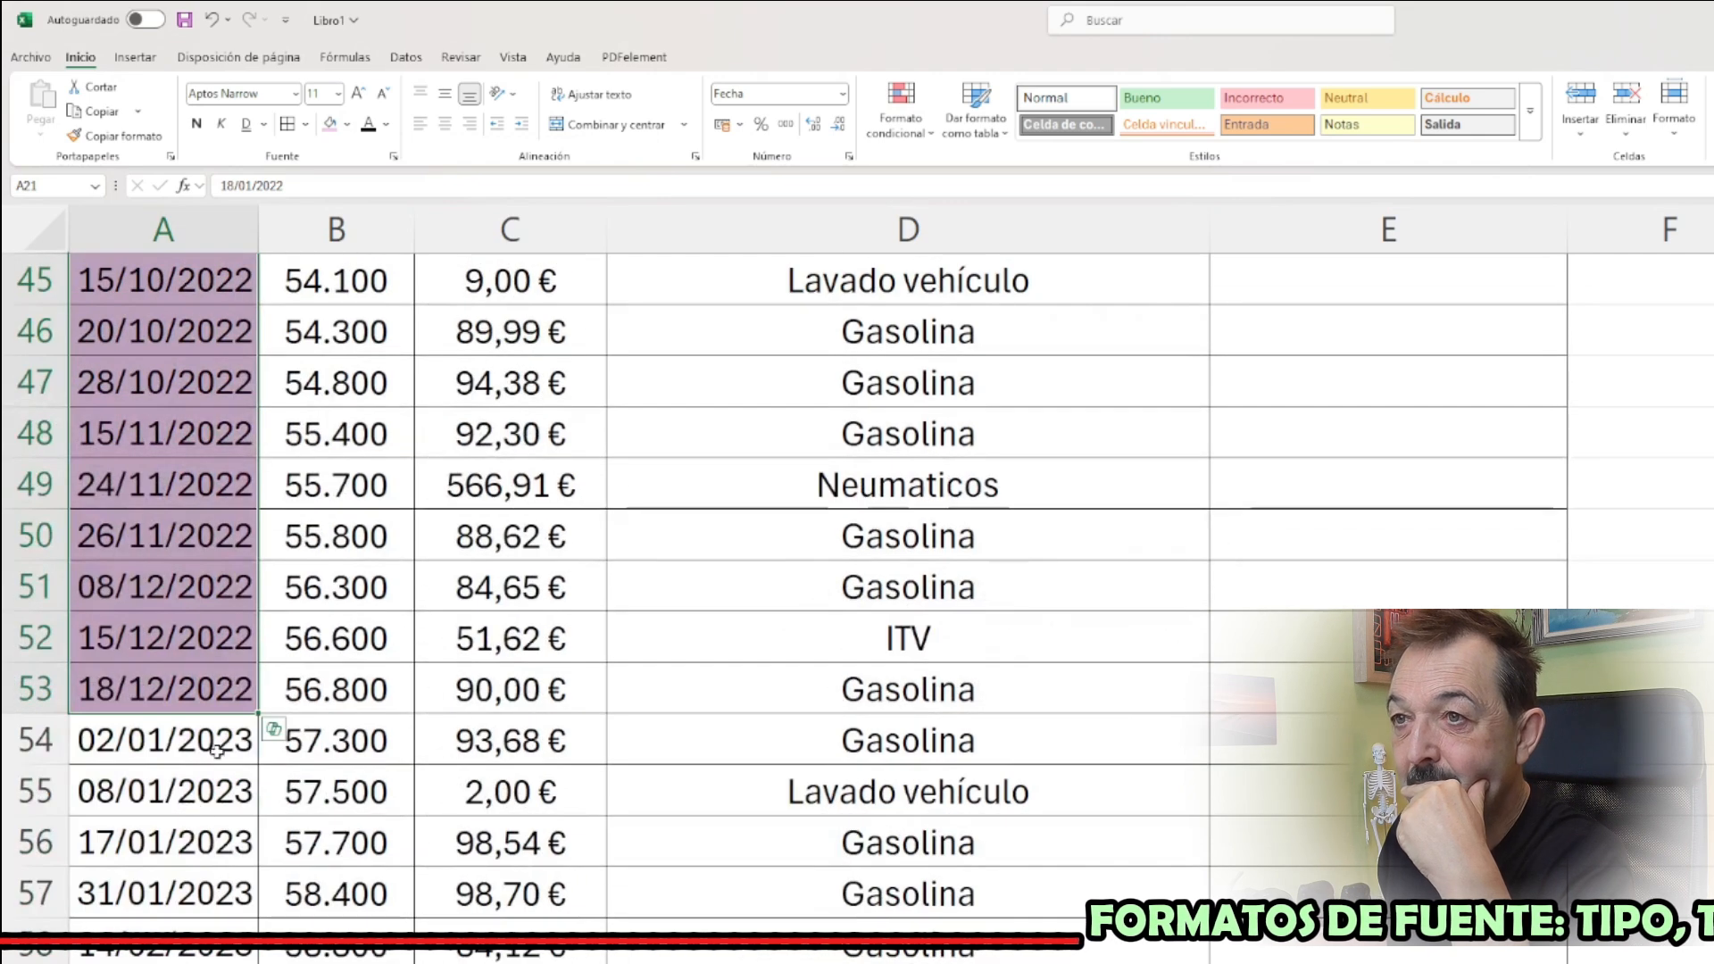
pyautogui.moveTo(217, 750); pyautogui.dragTo(184, 956)
pyautogui.scroll(-9, 364, 287)
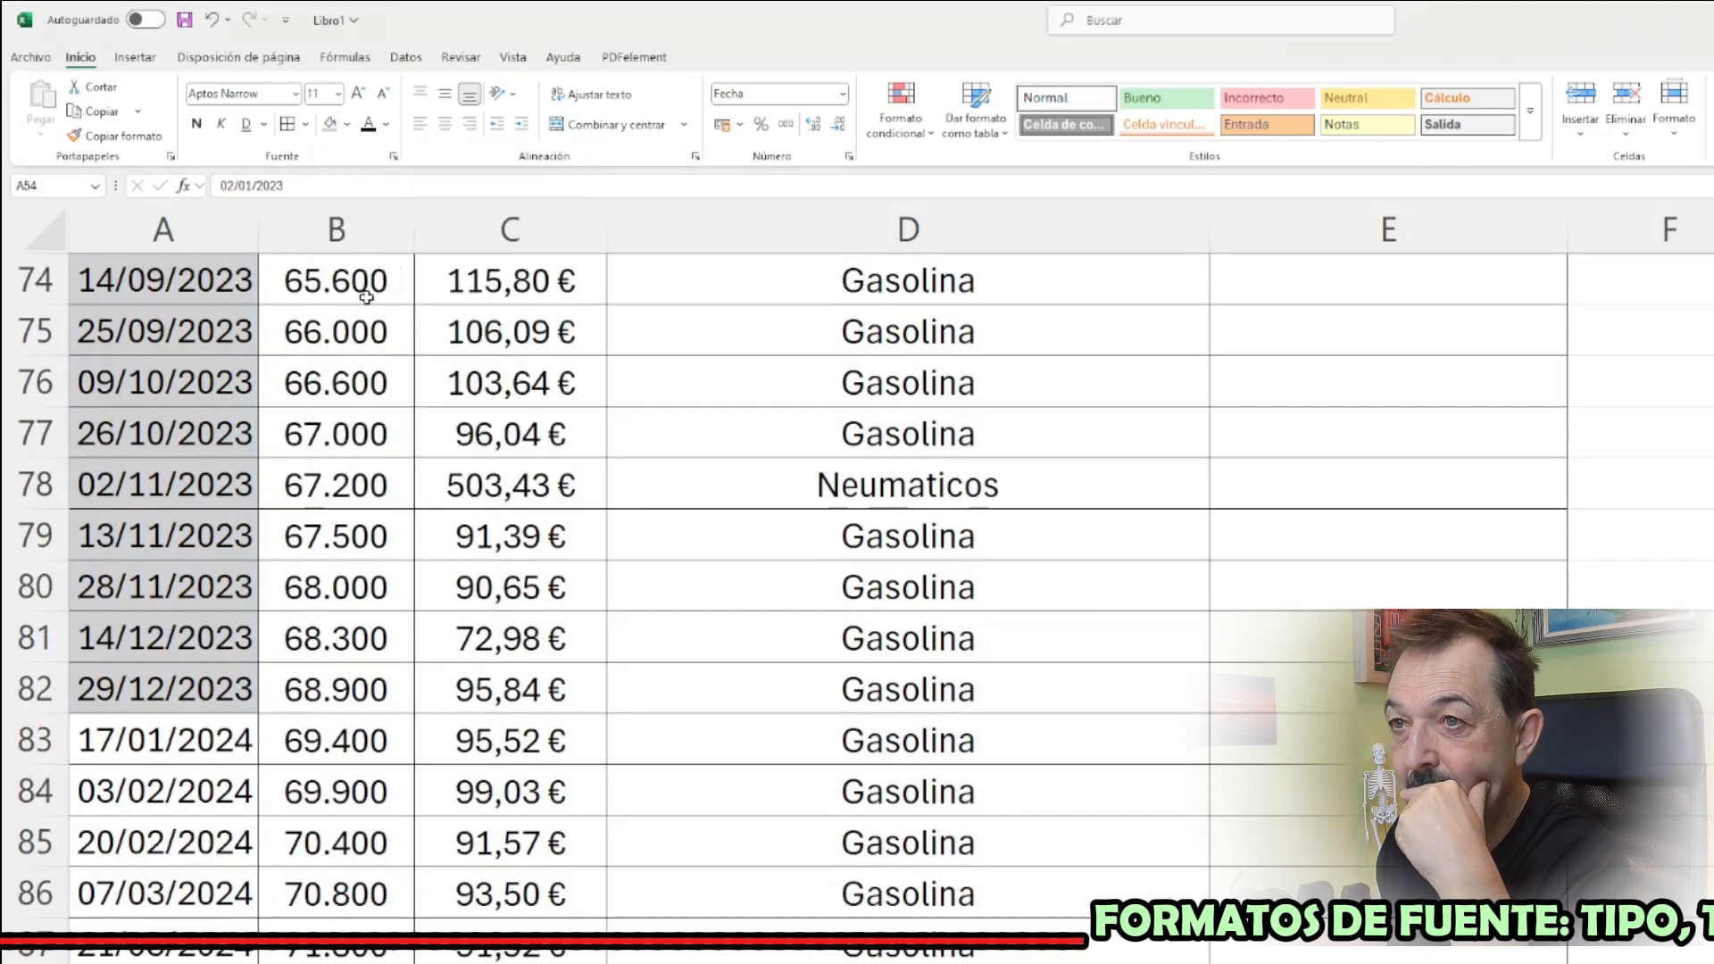
# Give the 2024 dates in column A, starting at A83, their own fill colour, and review the colouring by year
pyautogui.click(204, 383)
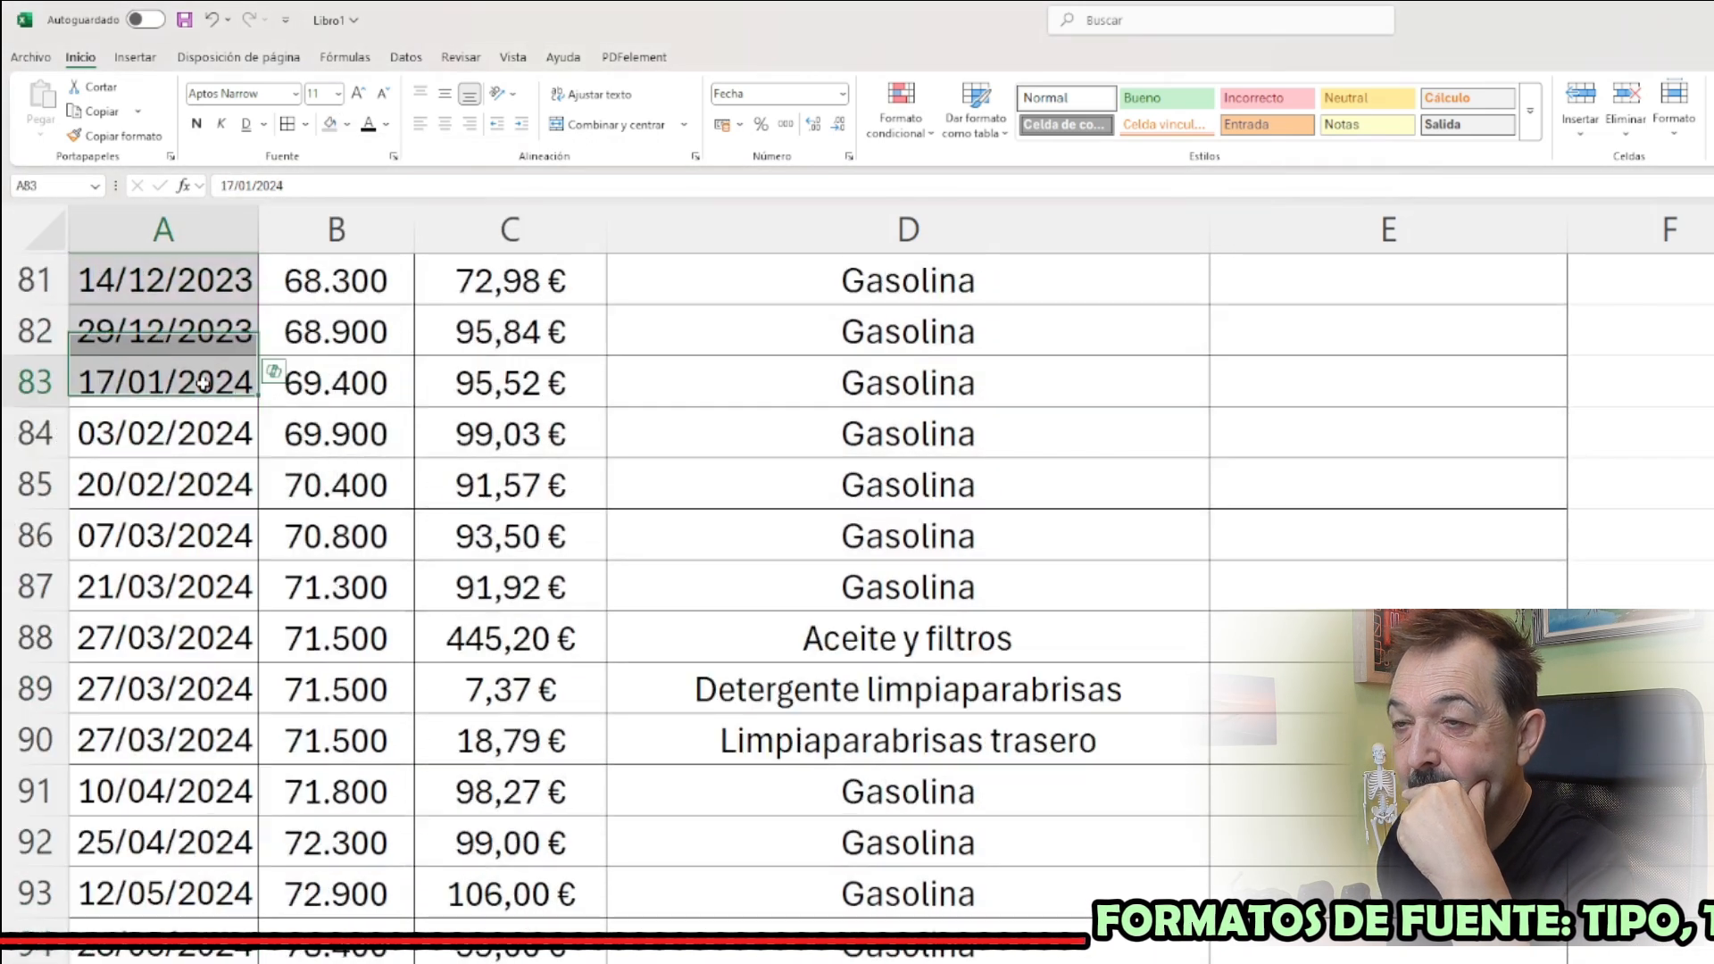
pyautogui.moveTo(203, 383); pyautogui.dragTo(184, 955)
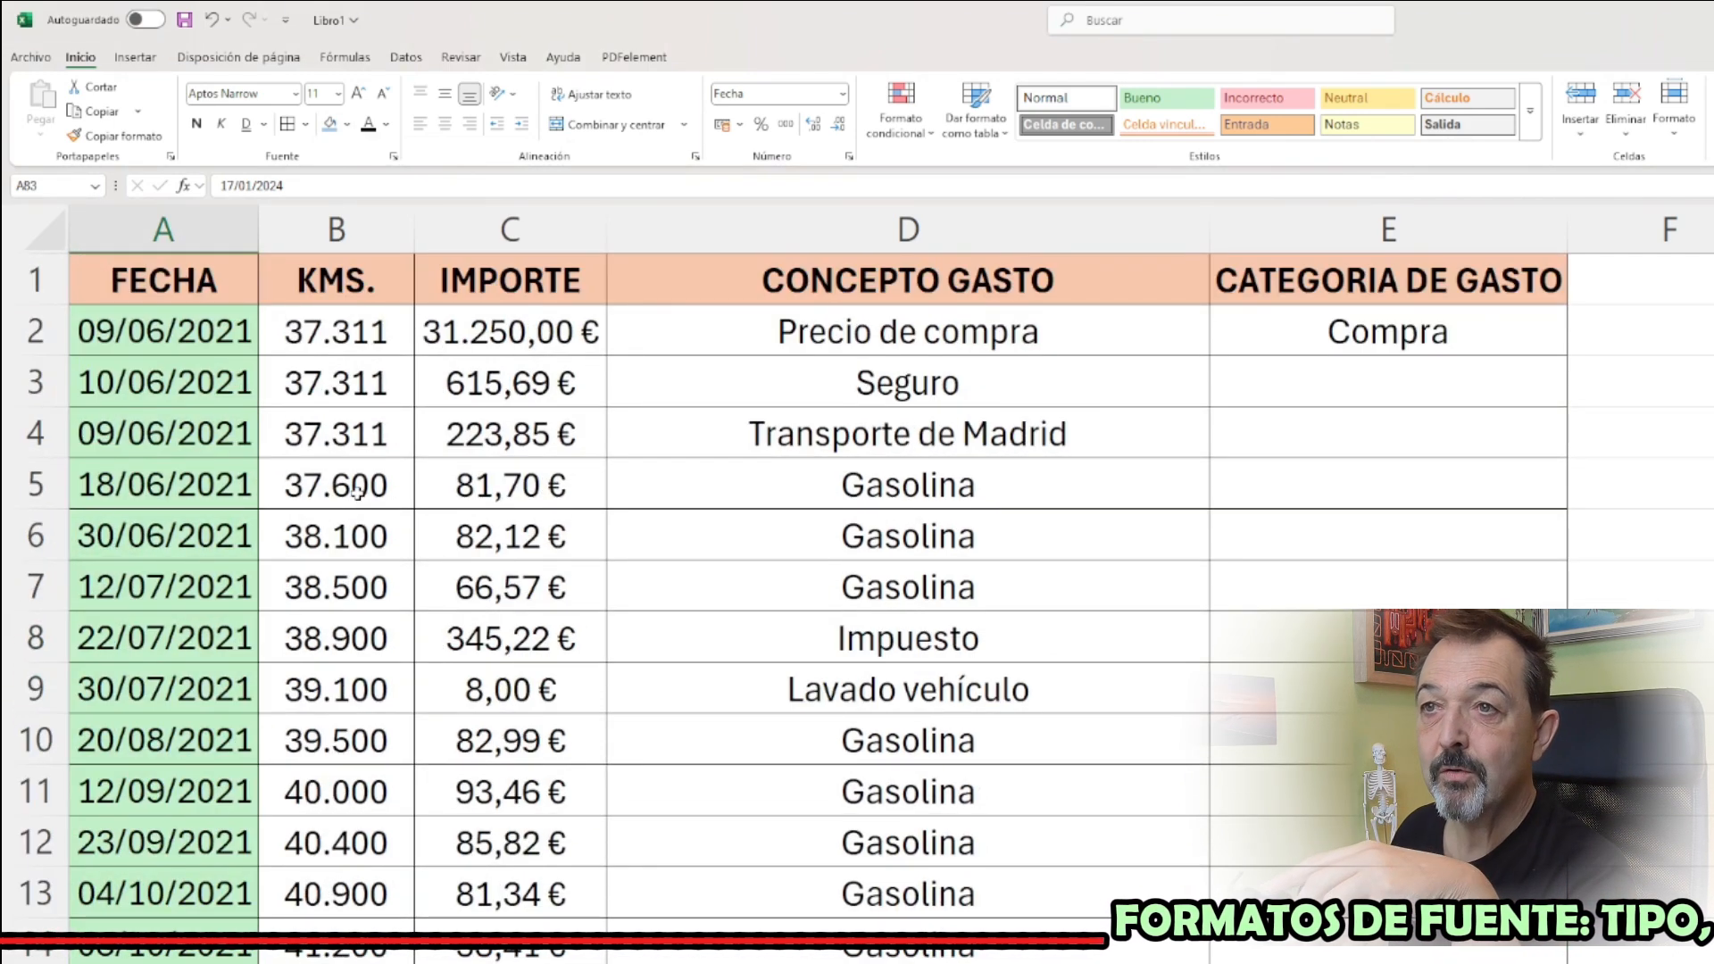
pyautogui.scroll(-9, 351, 497)
pyautogui.scroll(-8, 354, 505)
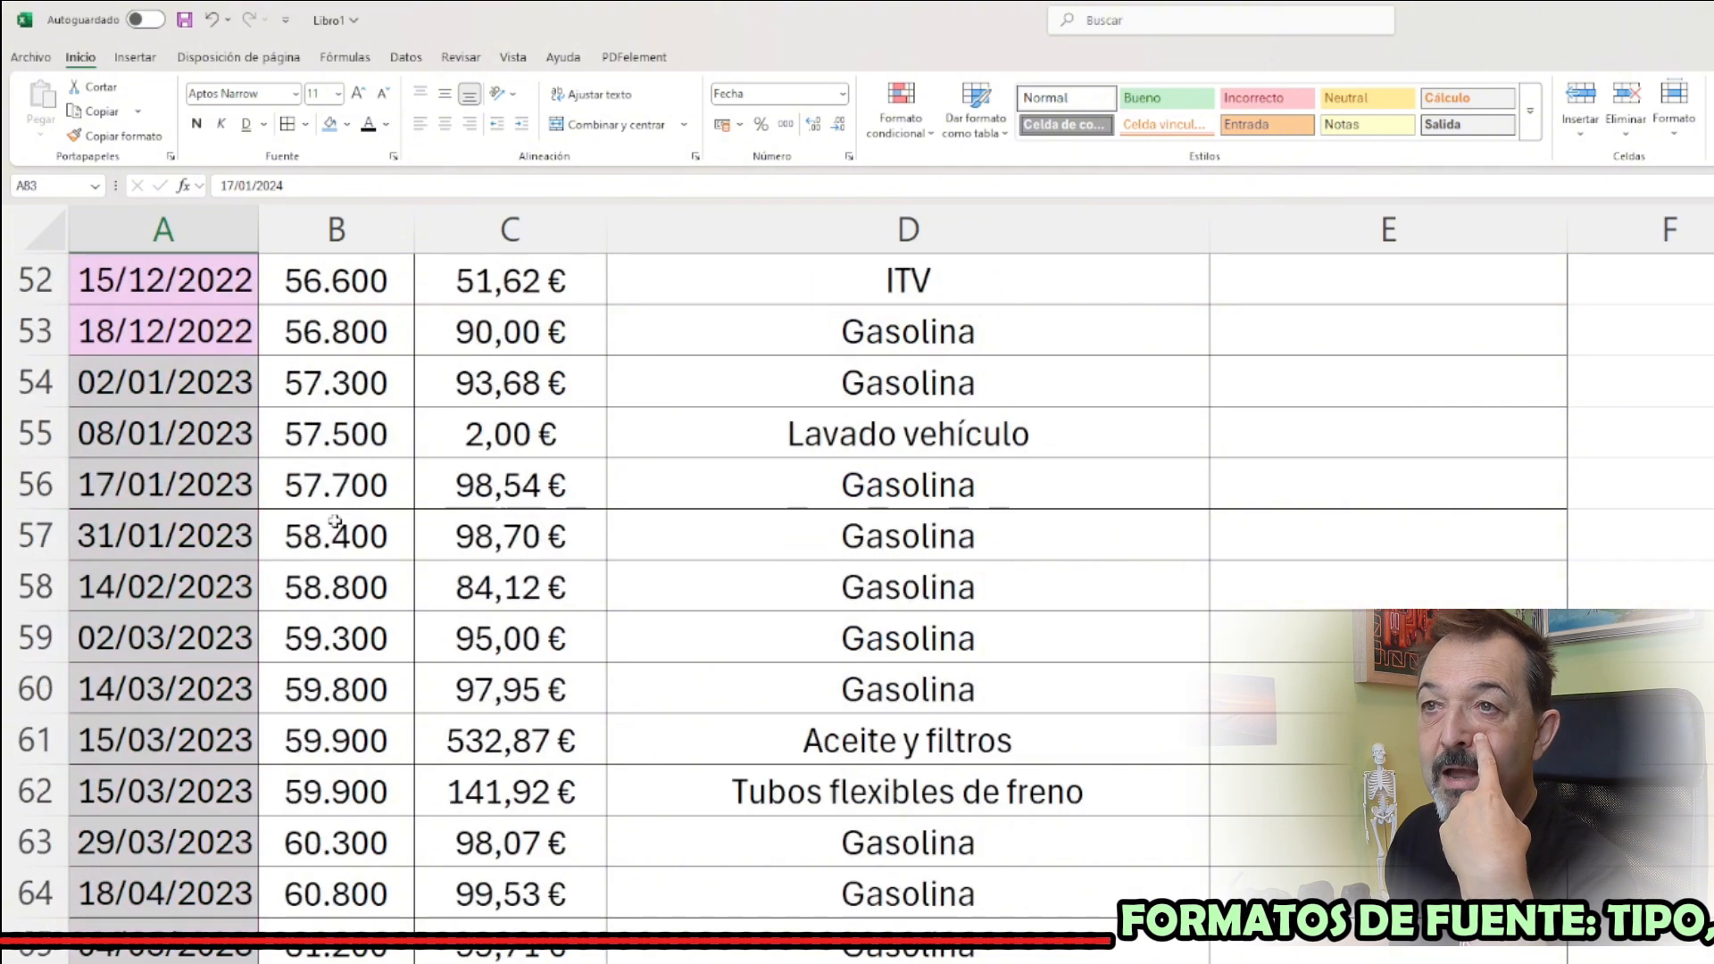
# Add filters to the table headers in A1:E1
pyautogui.scroll(8, 333, 520)
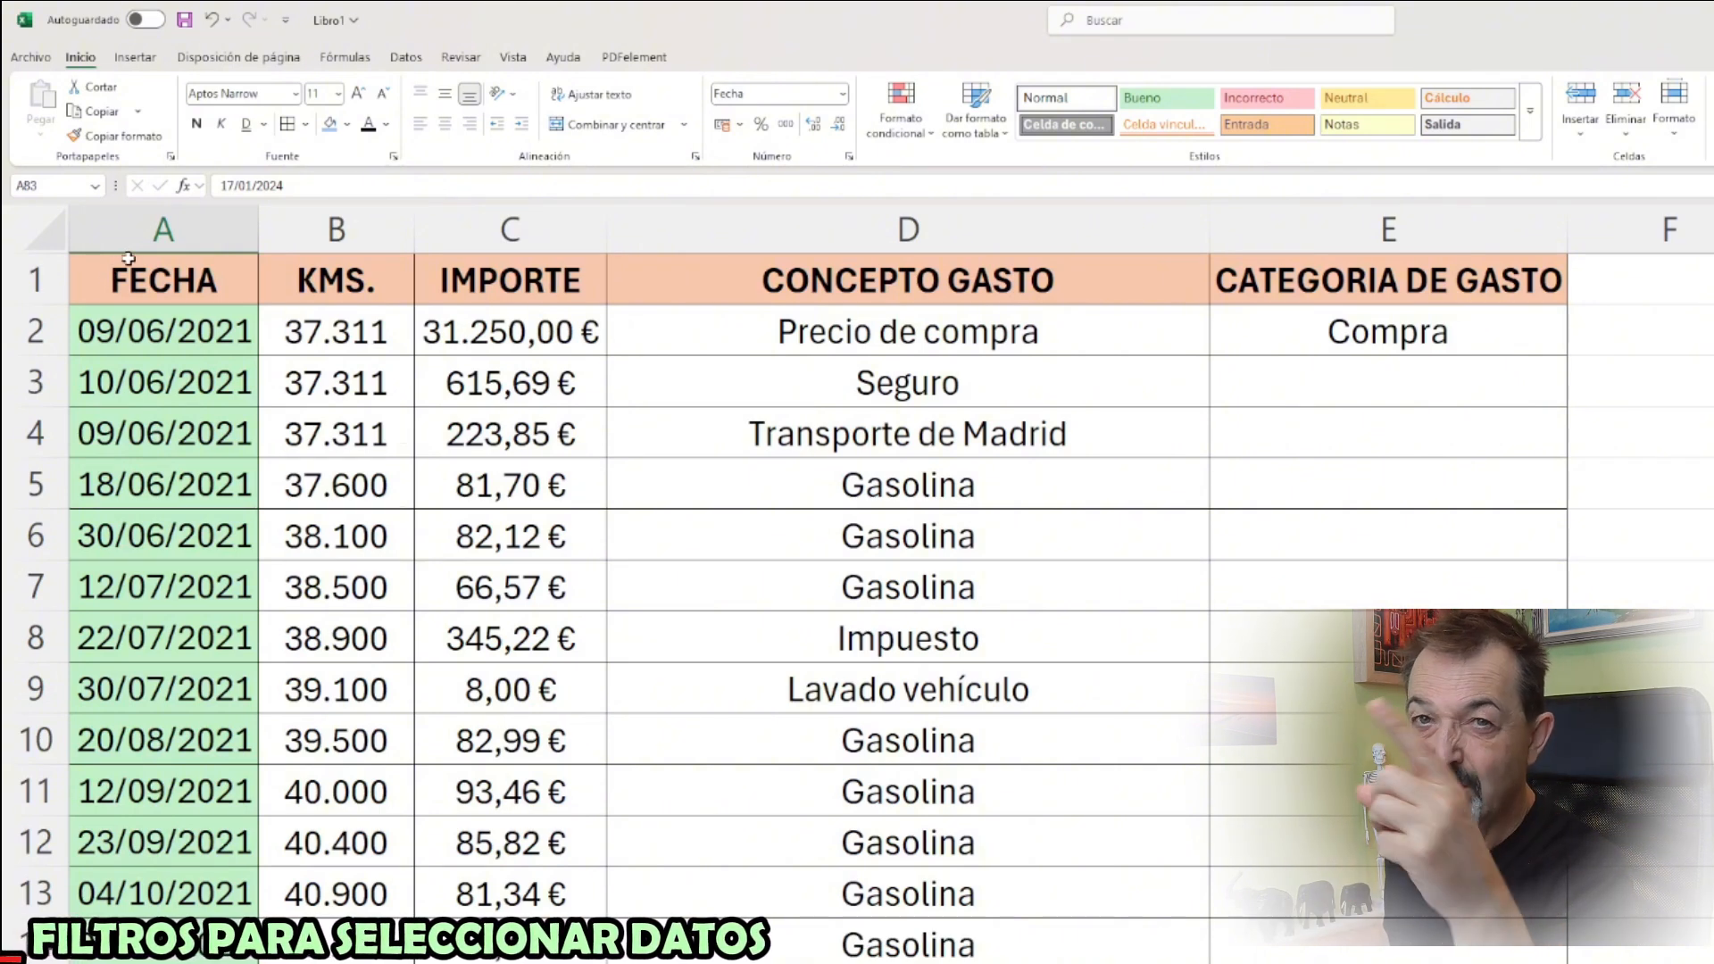
pyautogui.moveTo(120, 282); pyautogui.dragTo(1336, 258)
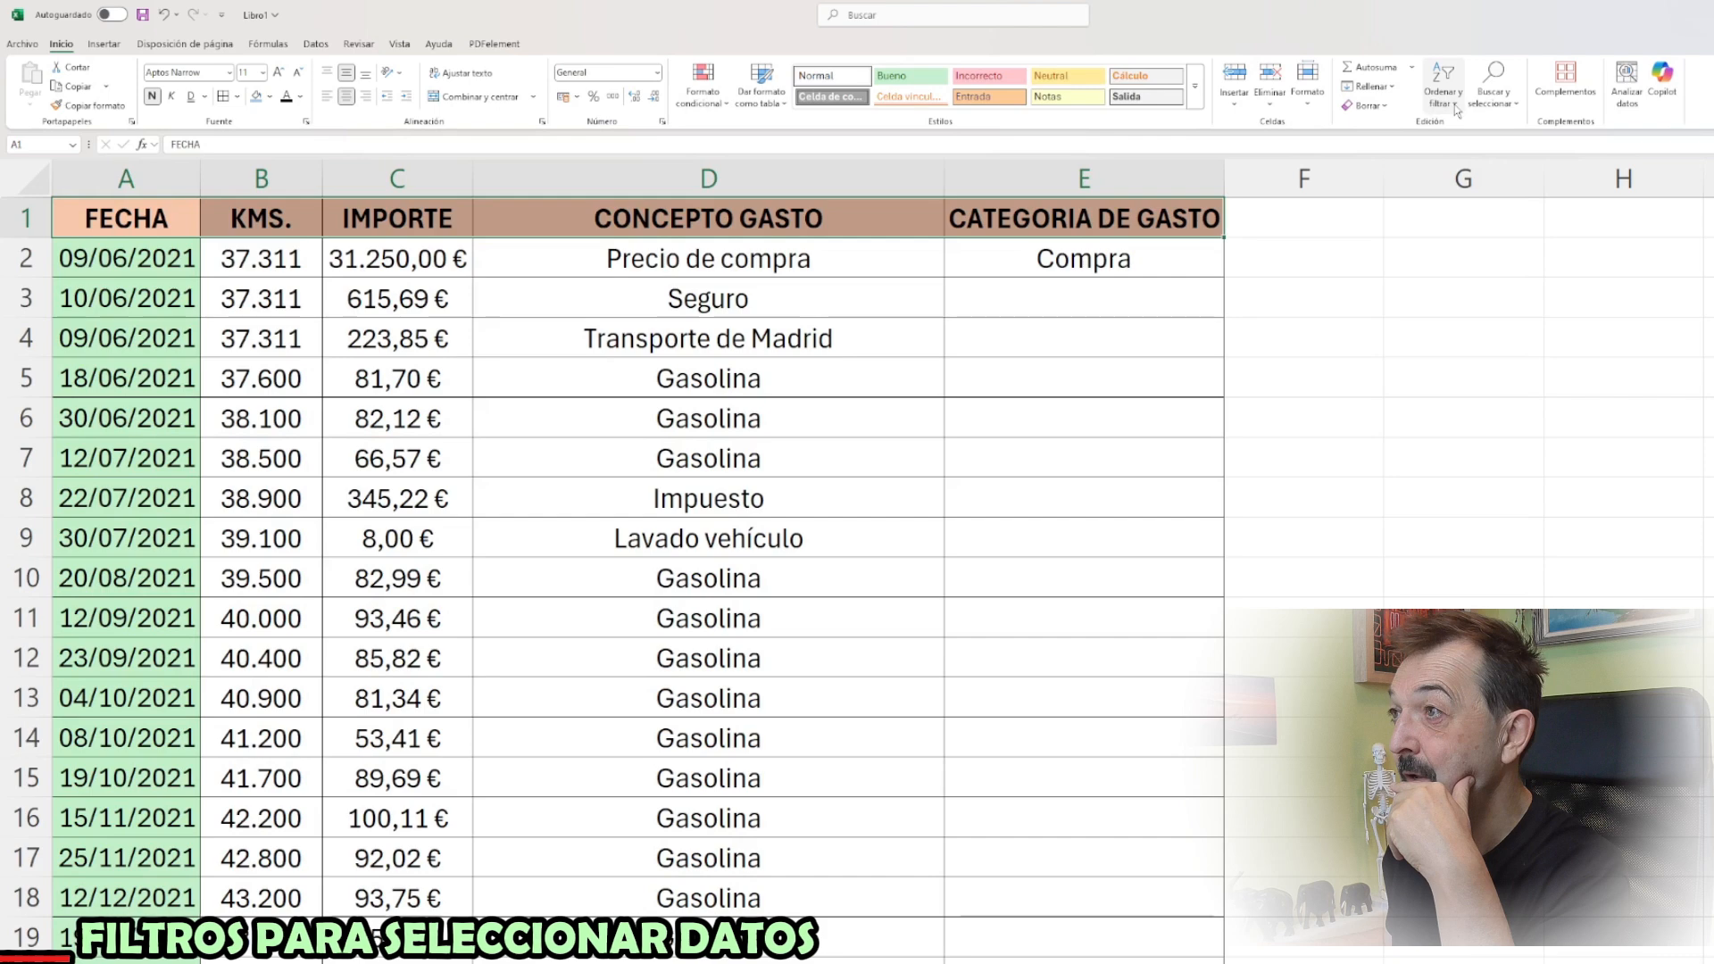
pyautogui.click(1713, 140)
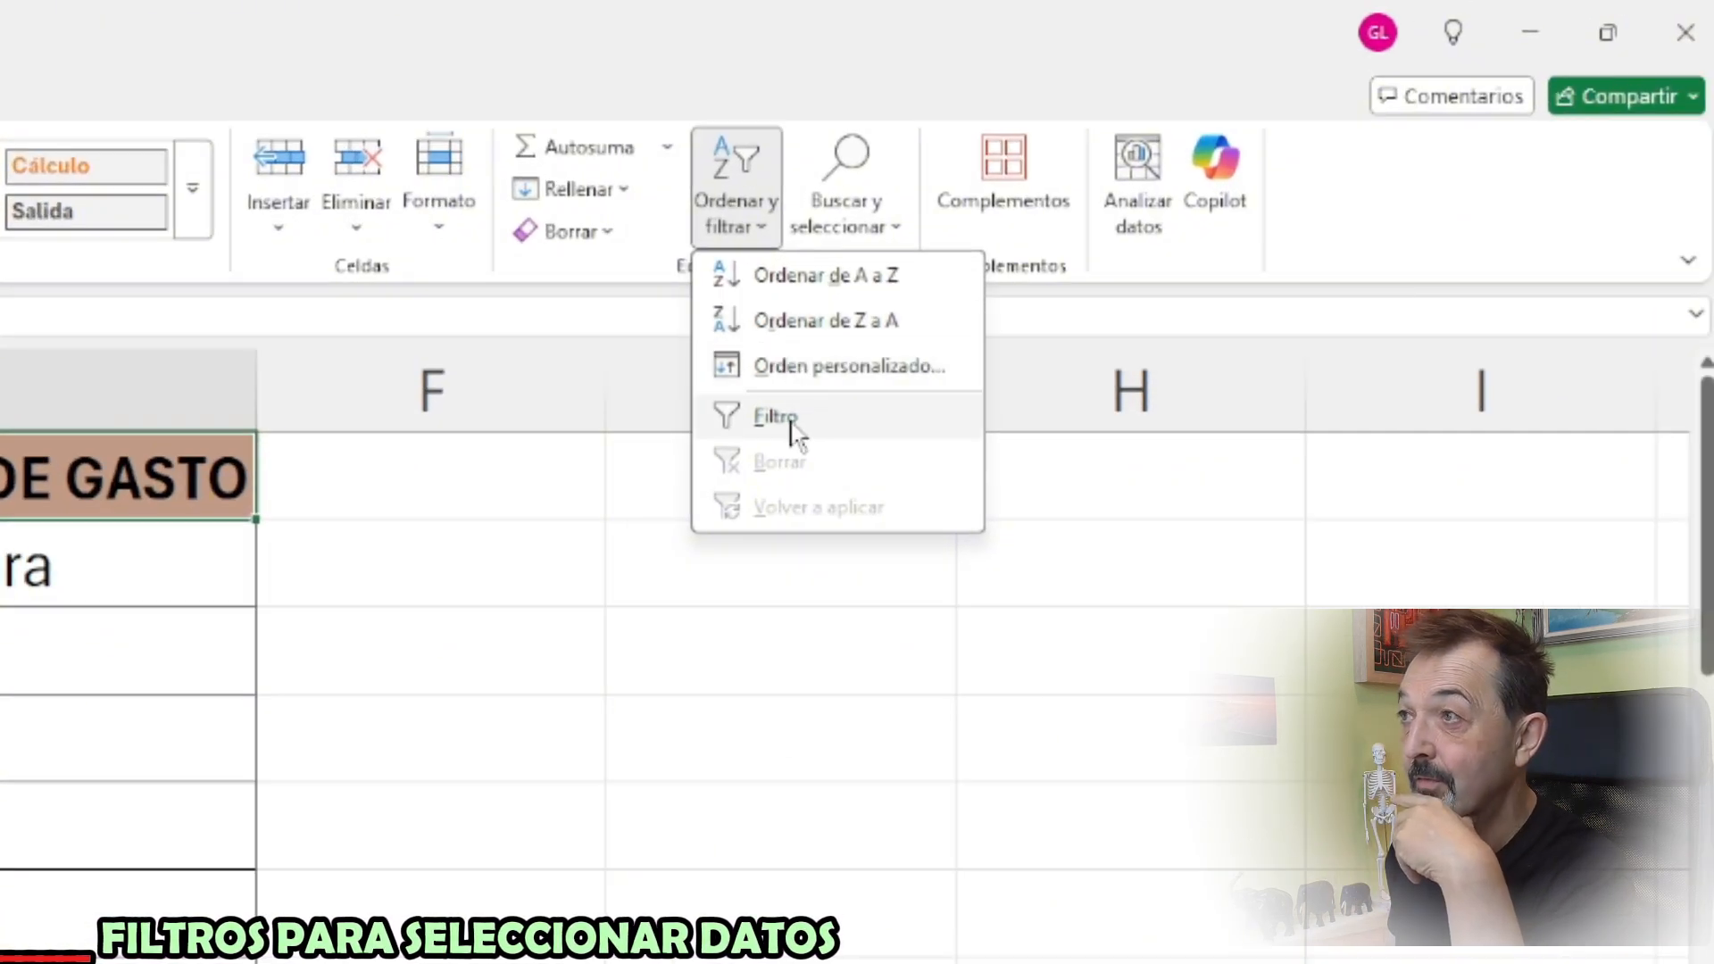
pyautogui.click(792, 433)
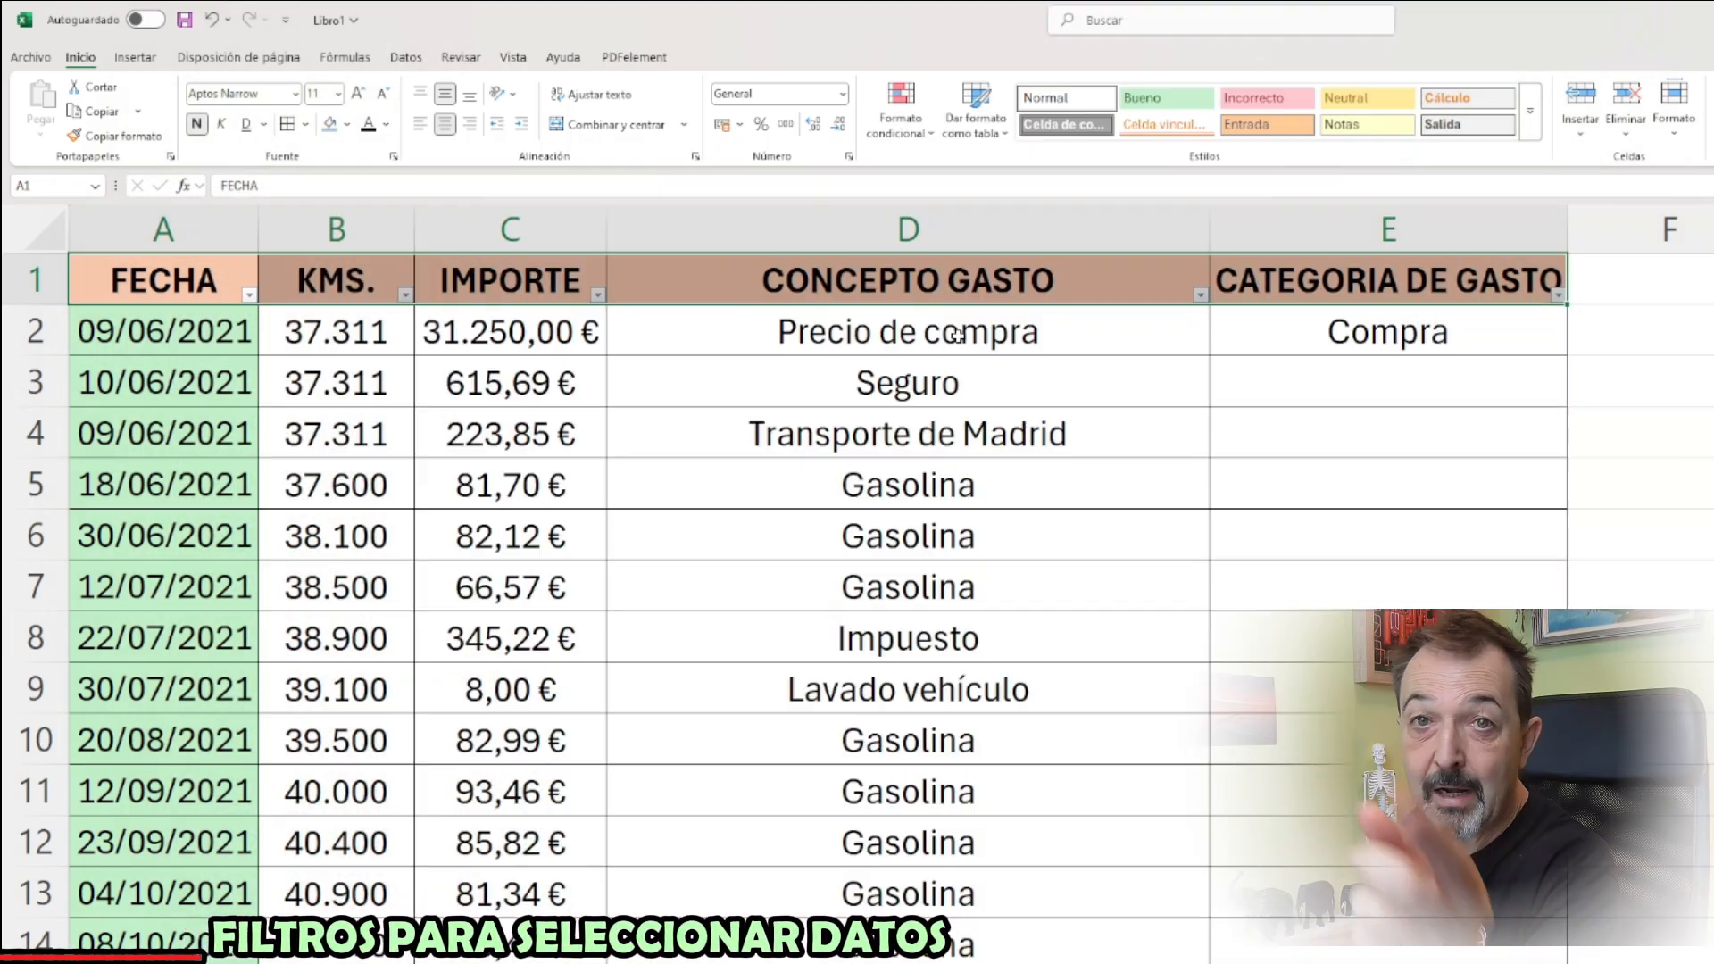
# Apply the 20% - Énfasis1 cell style to the Precio de compra cell D2
pyautogui.click(939, 333)
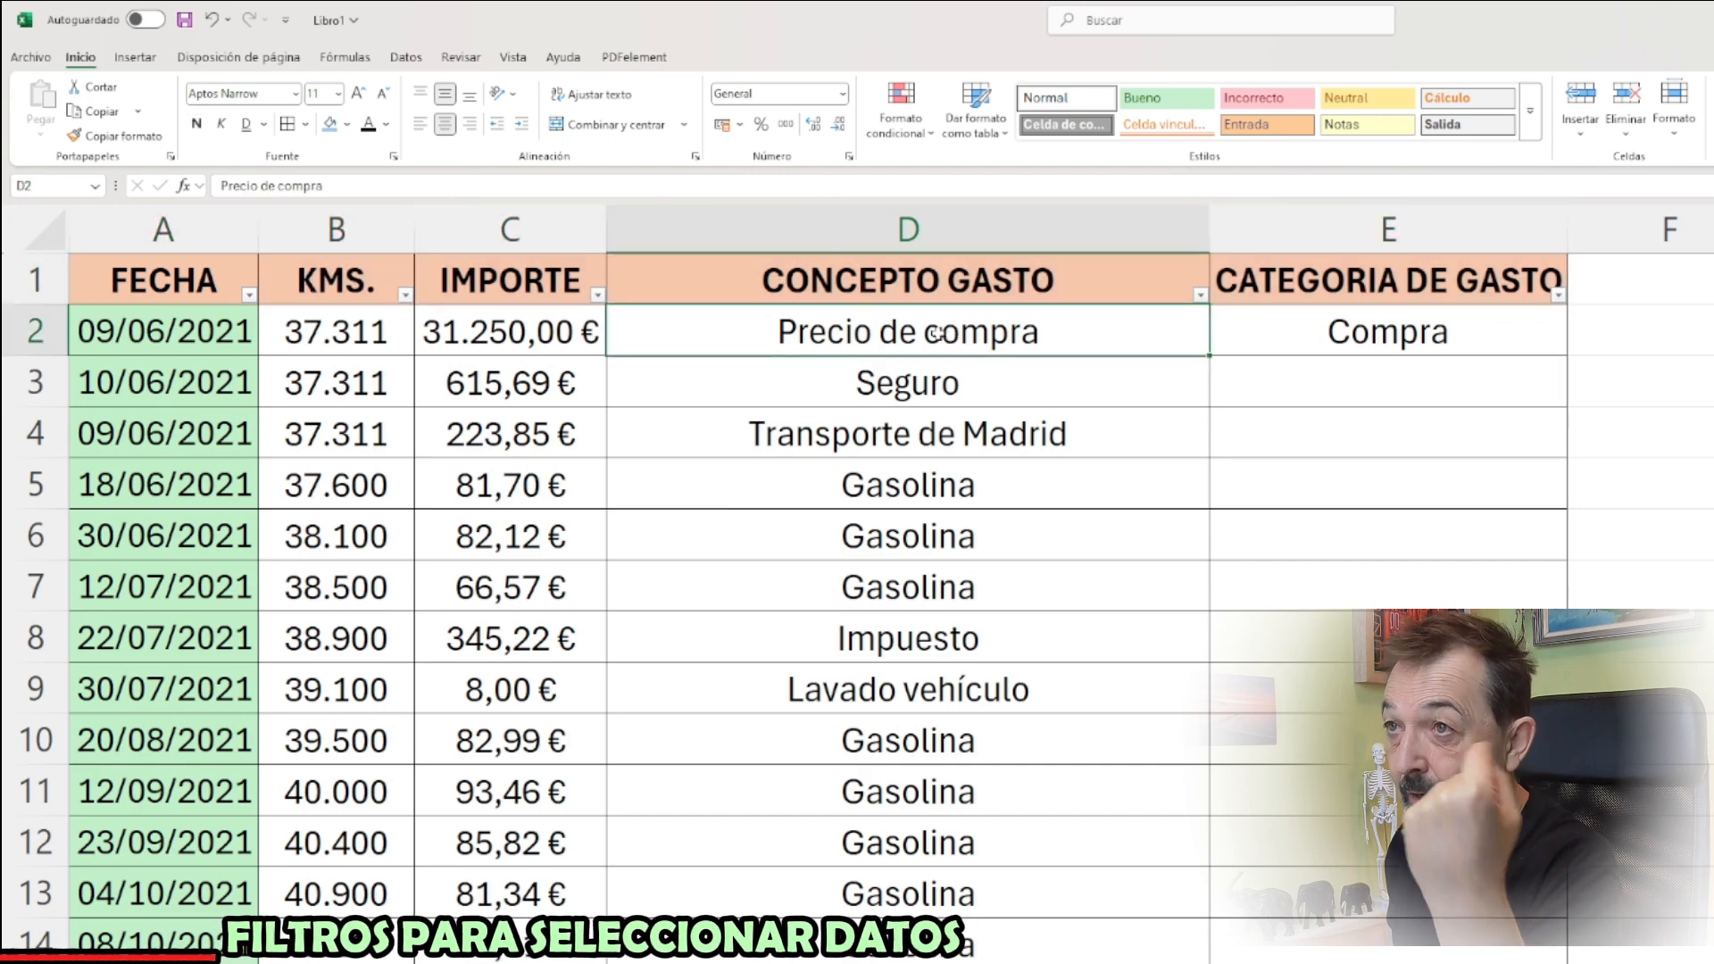
pyautogui.click(1530, 111)
pyautogui.click(1067, 345)
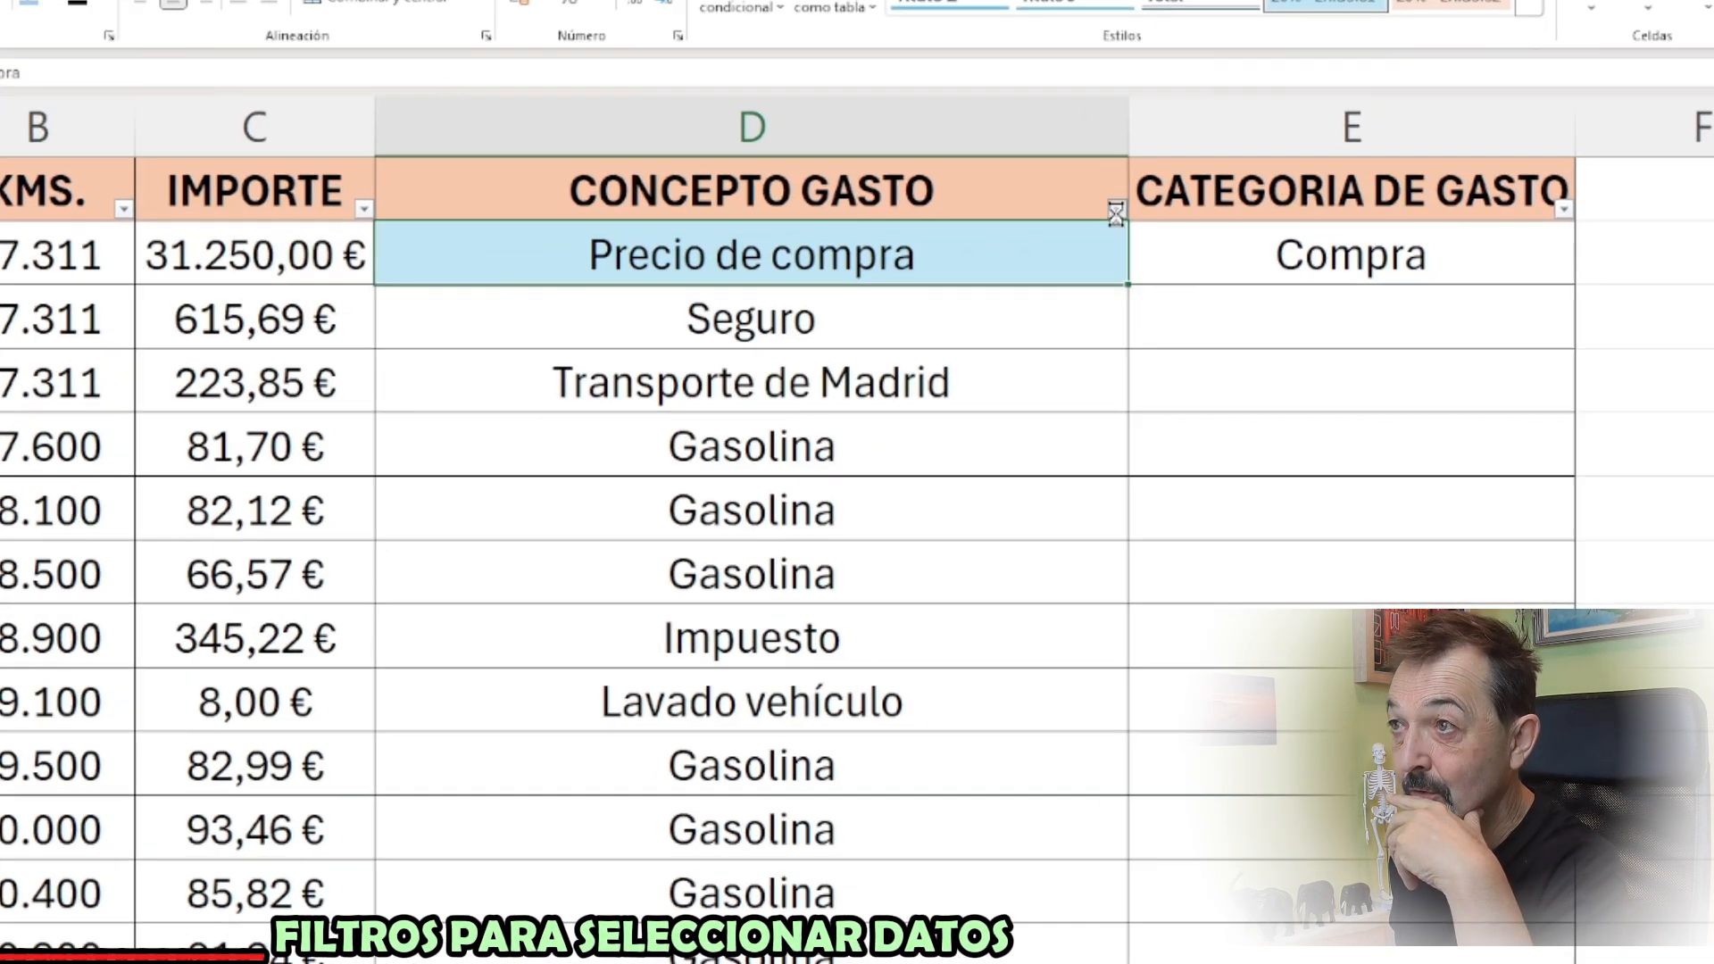
# Filter the CONCEPTO GASTO column by searching for "segur" so that only the Seguro rows are listed
pyautogui.click(1200, 296)
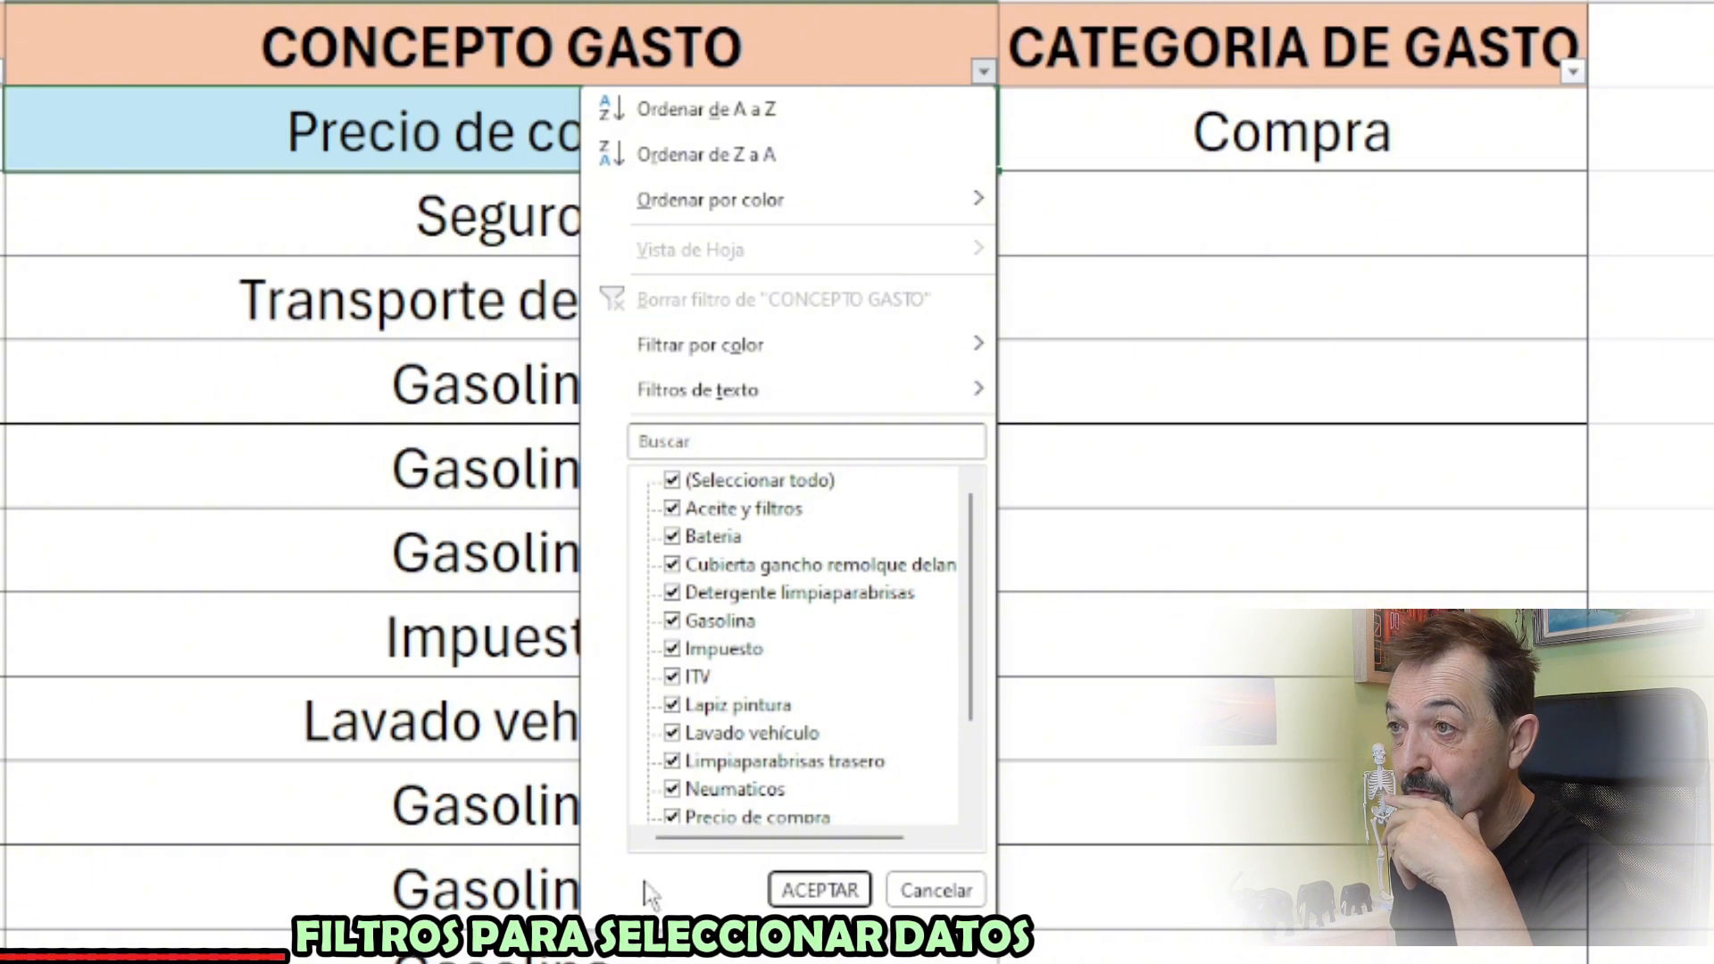
pyautogui.click(677, 439)
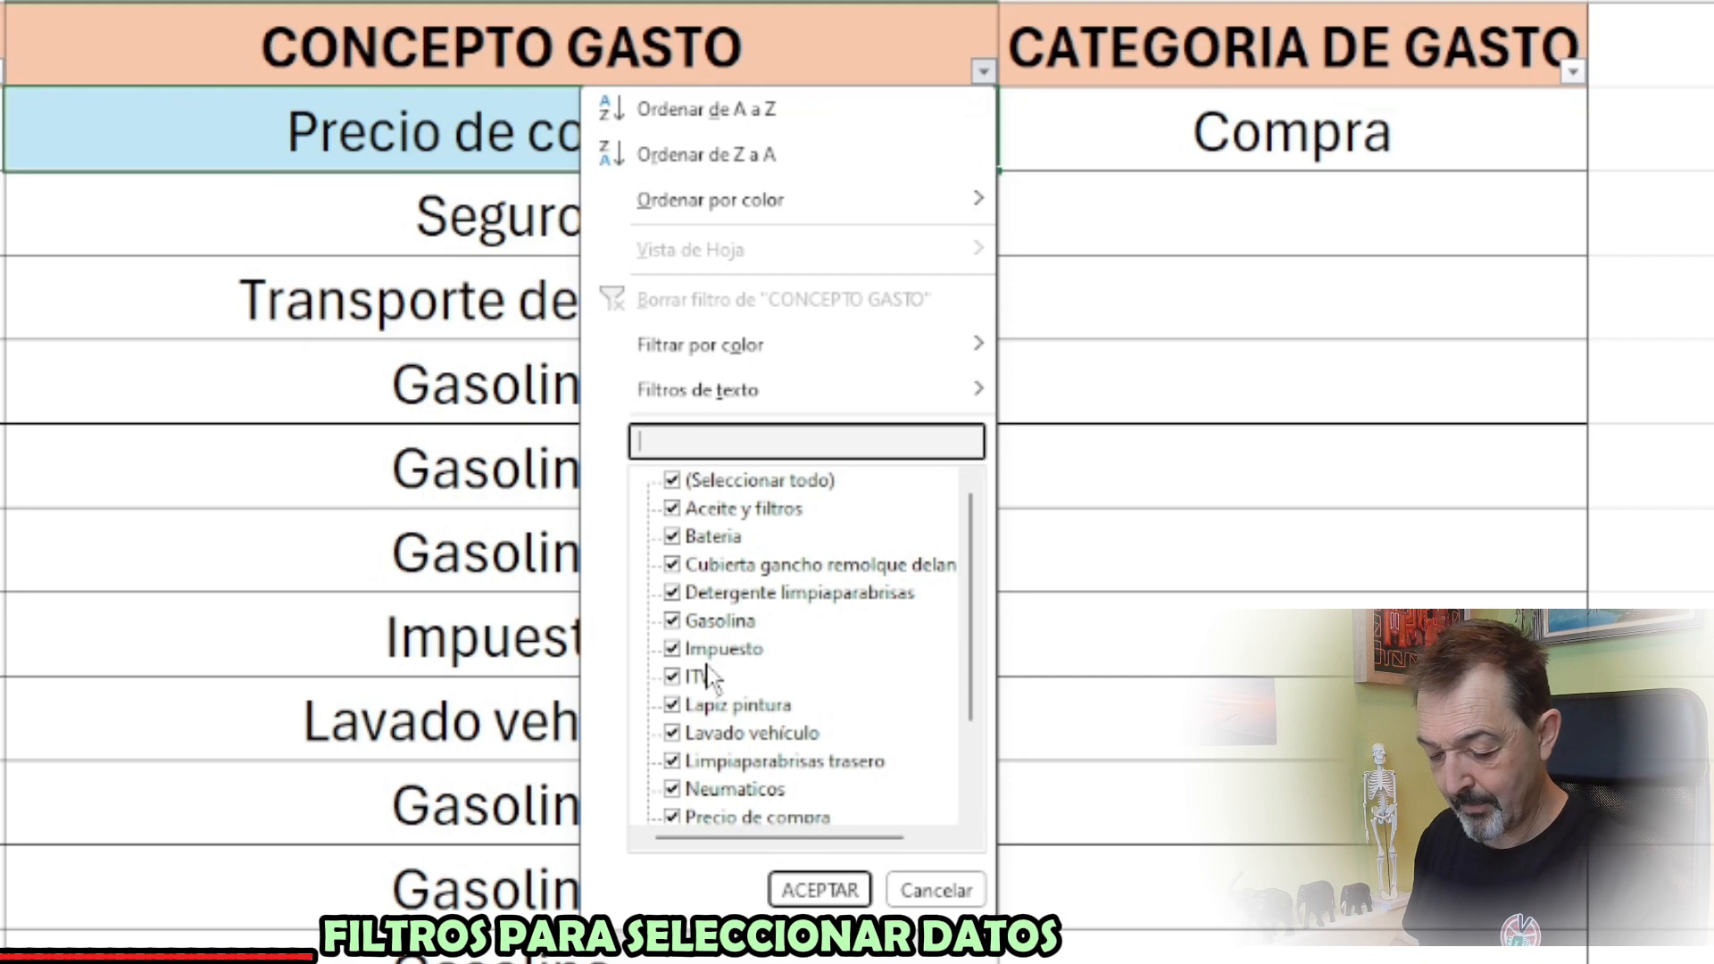
pyautogui.write('segur')
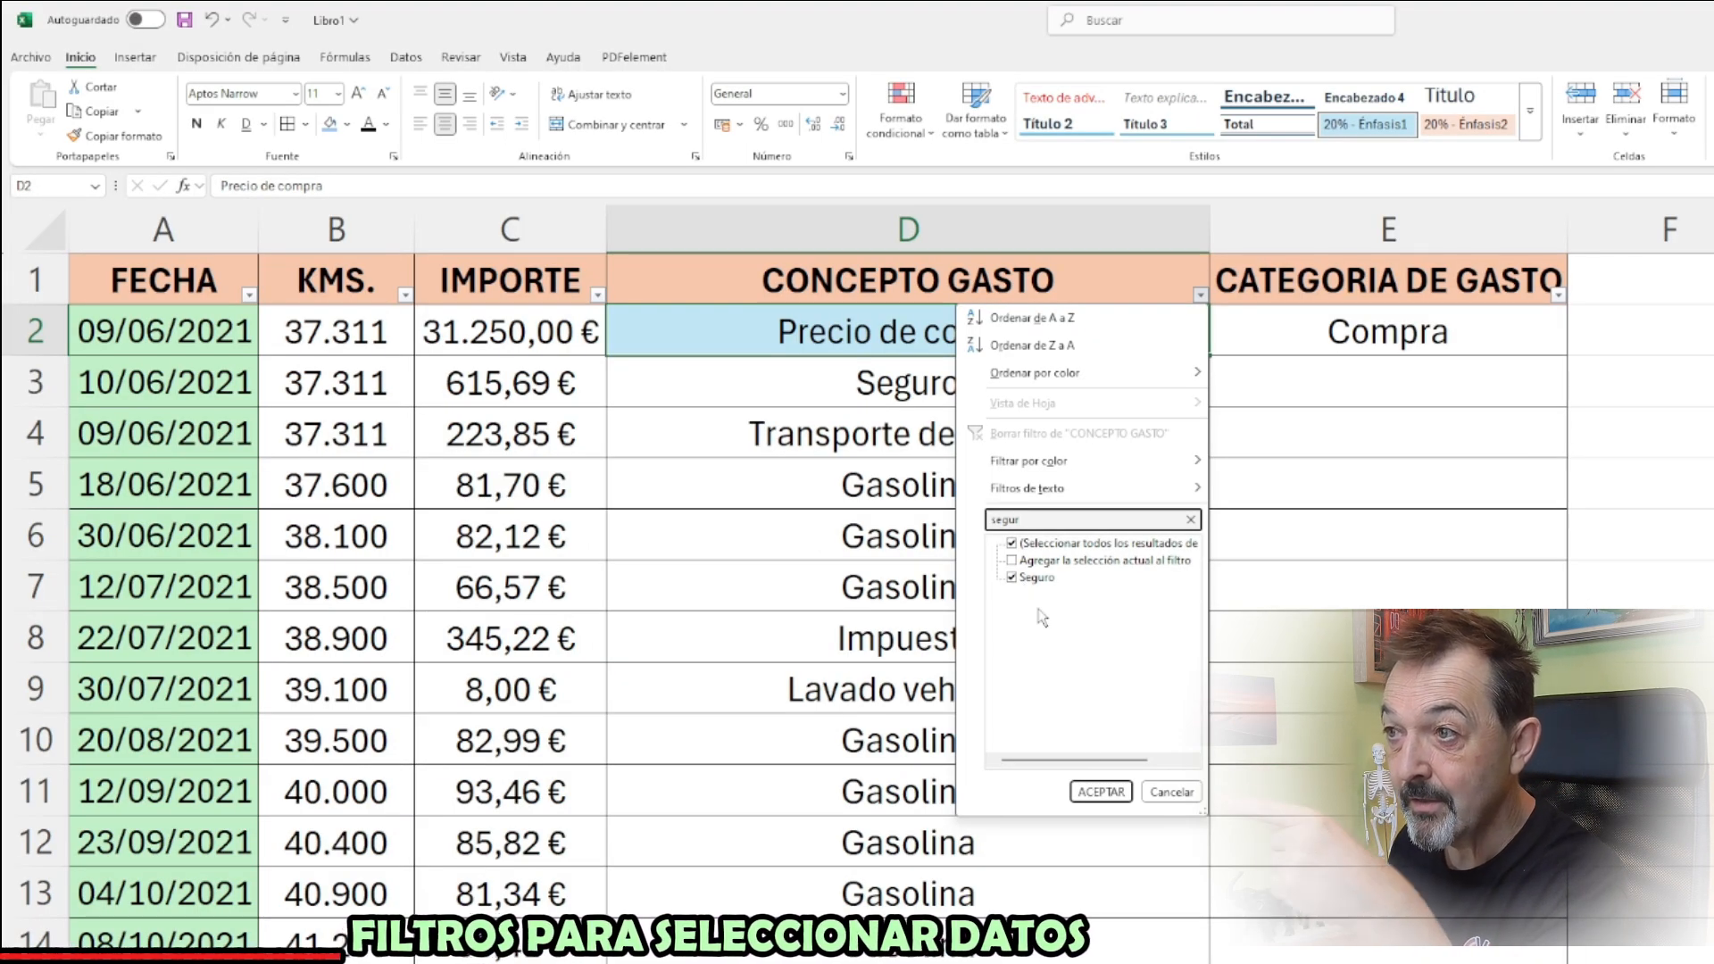
pyautogui.click(1099, 792)
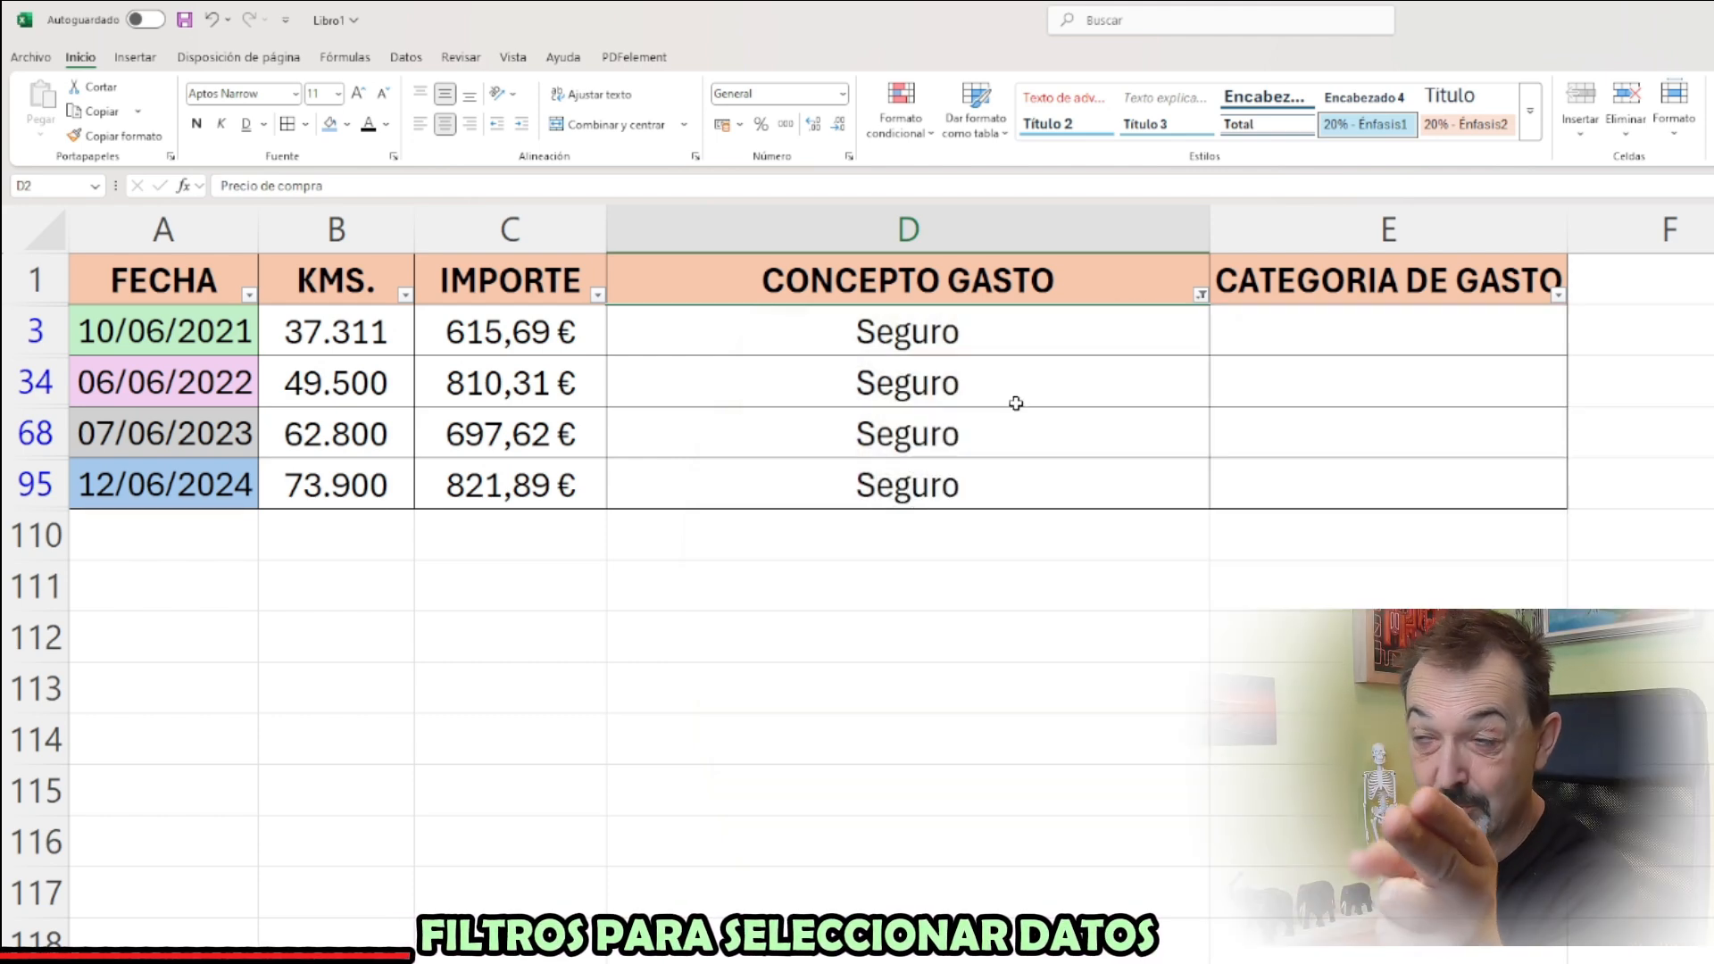
# Apply the 20% - Énfasis5 cell style to all the filtered Seguro cells in column D
pyautogui.moveTo(1053, 343); pyautogui.dragTo(1015, 485)
pyautogui.click(1530, 111)
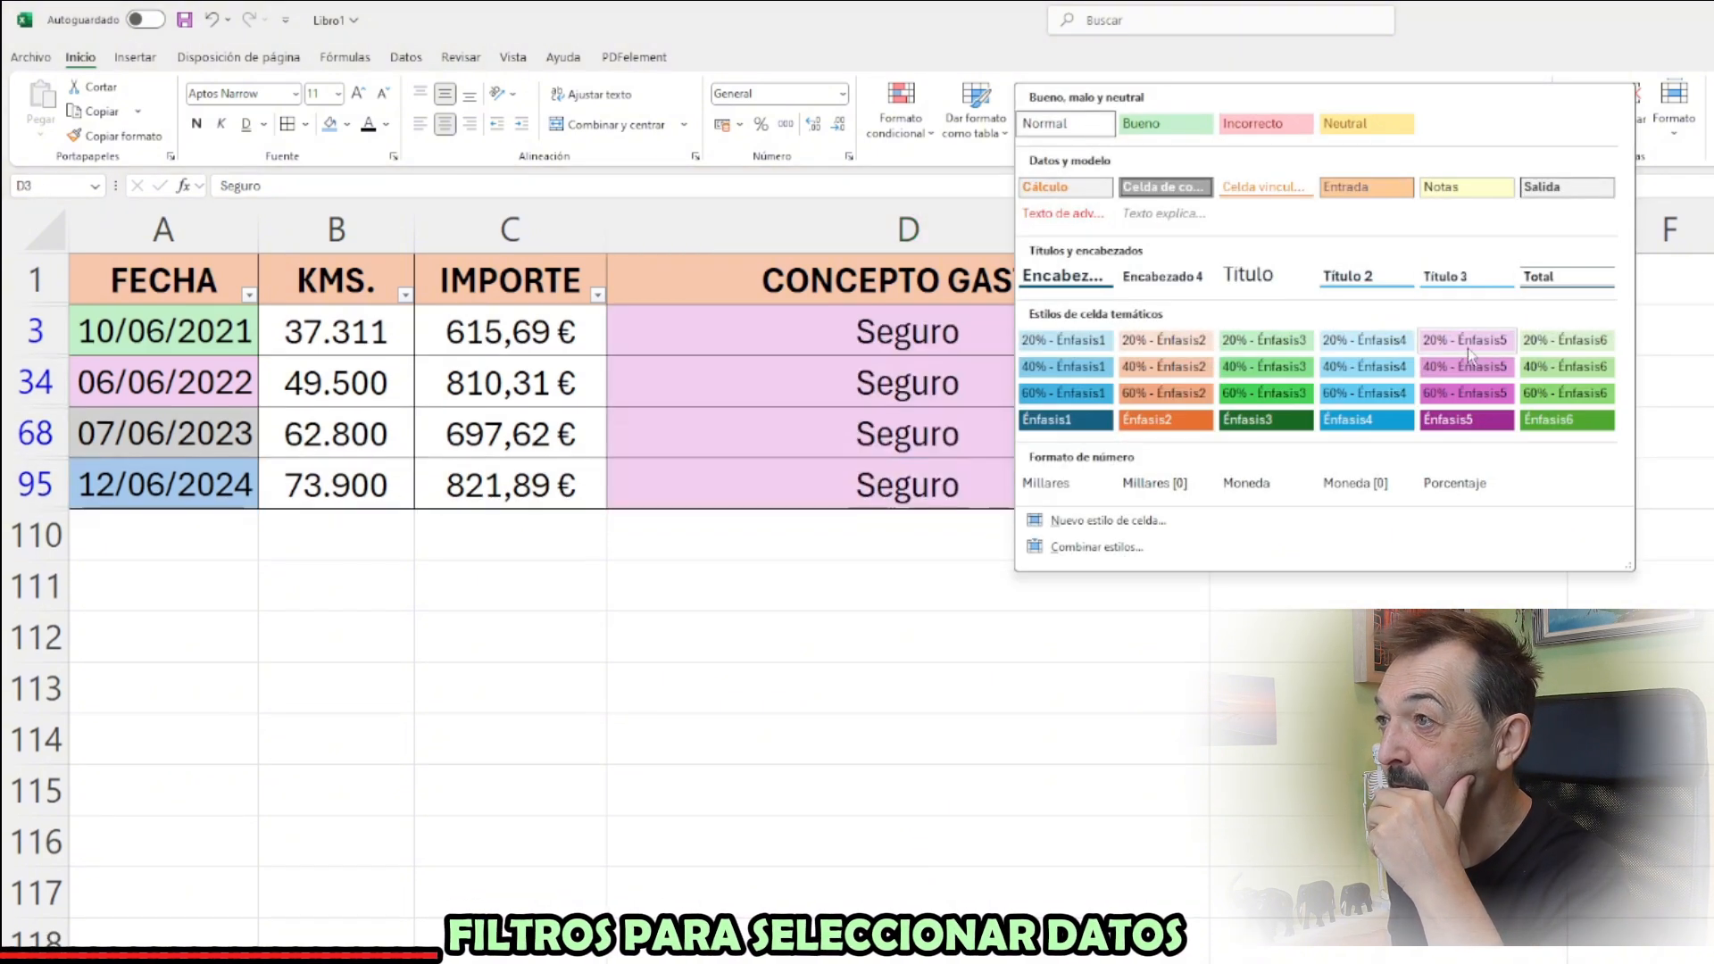
pyautogui.click(1478, 343)
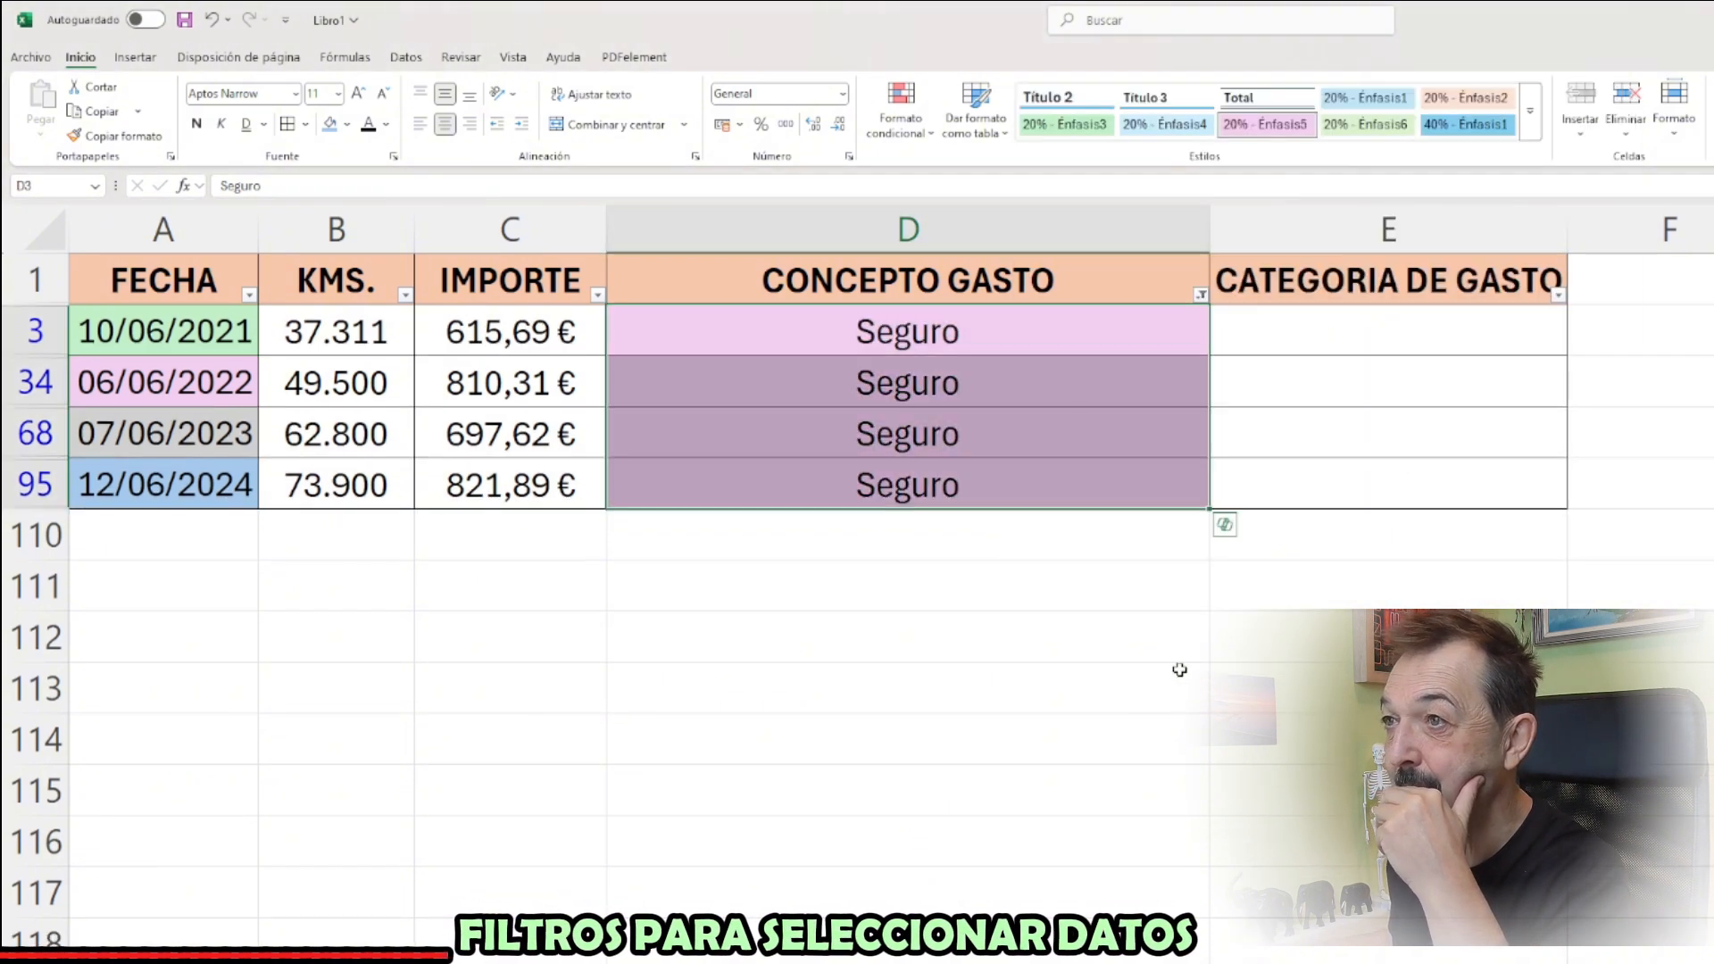
# Change the CONCEPTO GASTO filter to include Aceite y filtros and exclude Seguro
pyautogui.click(1202, 295)
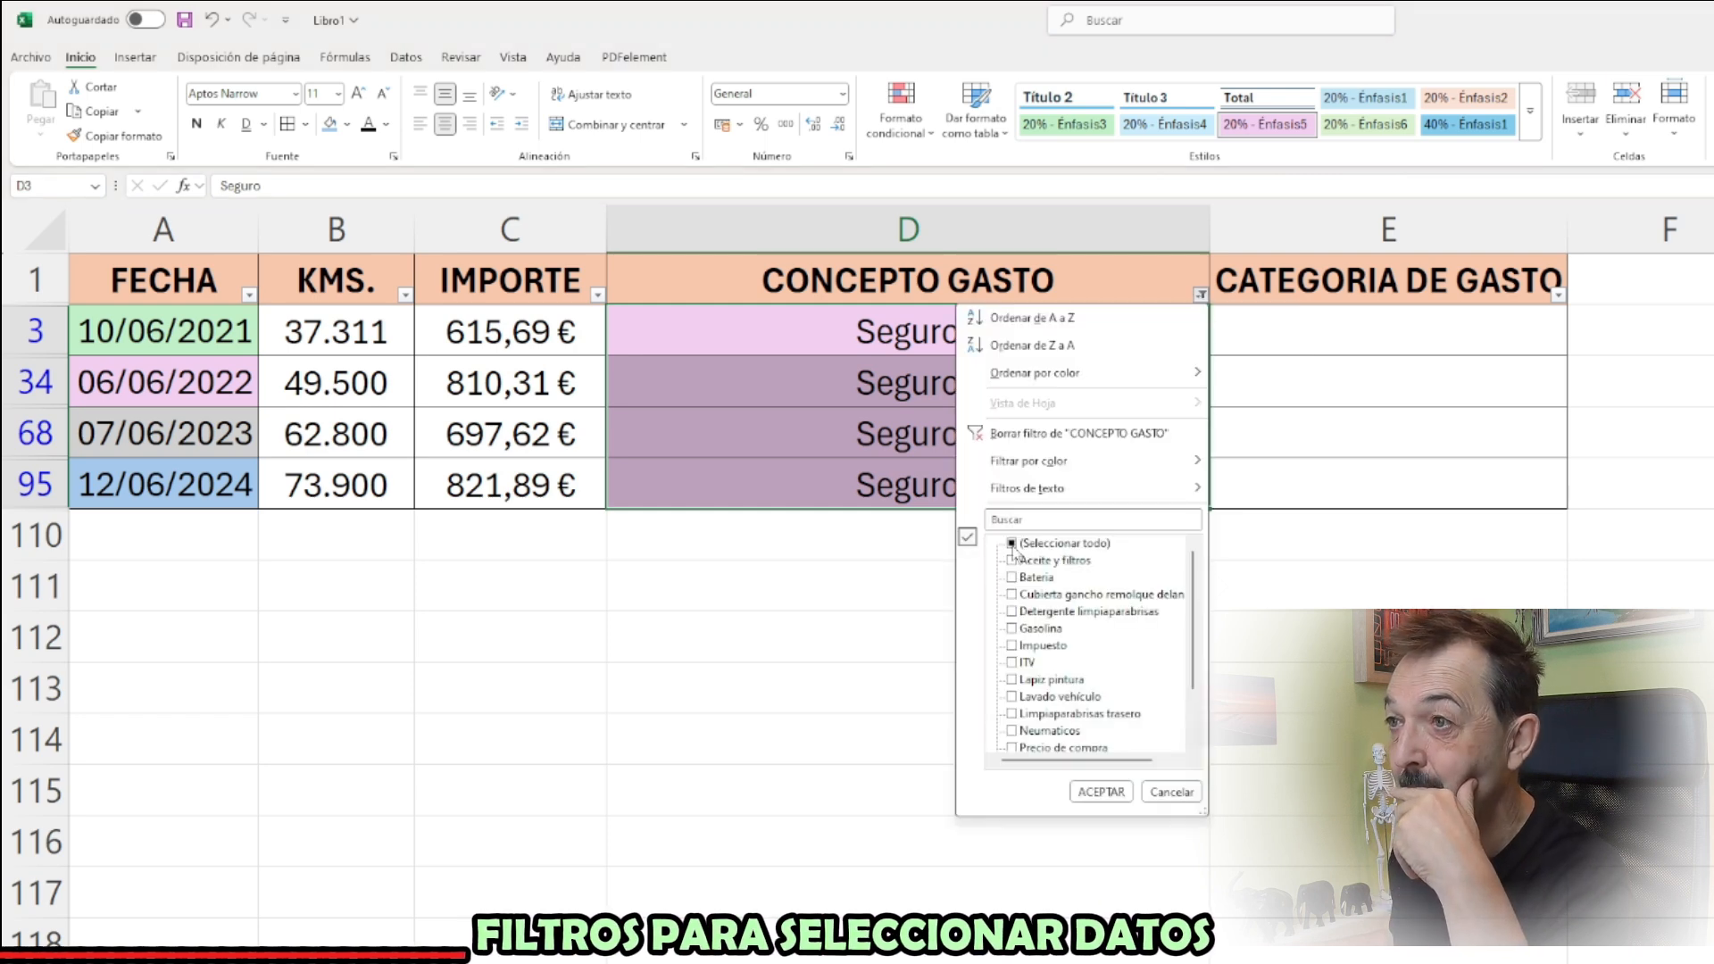
pyautogui.click(1013, 561)
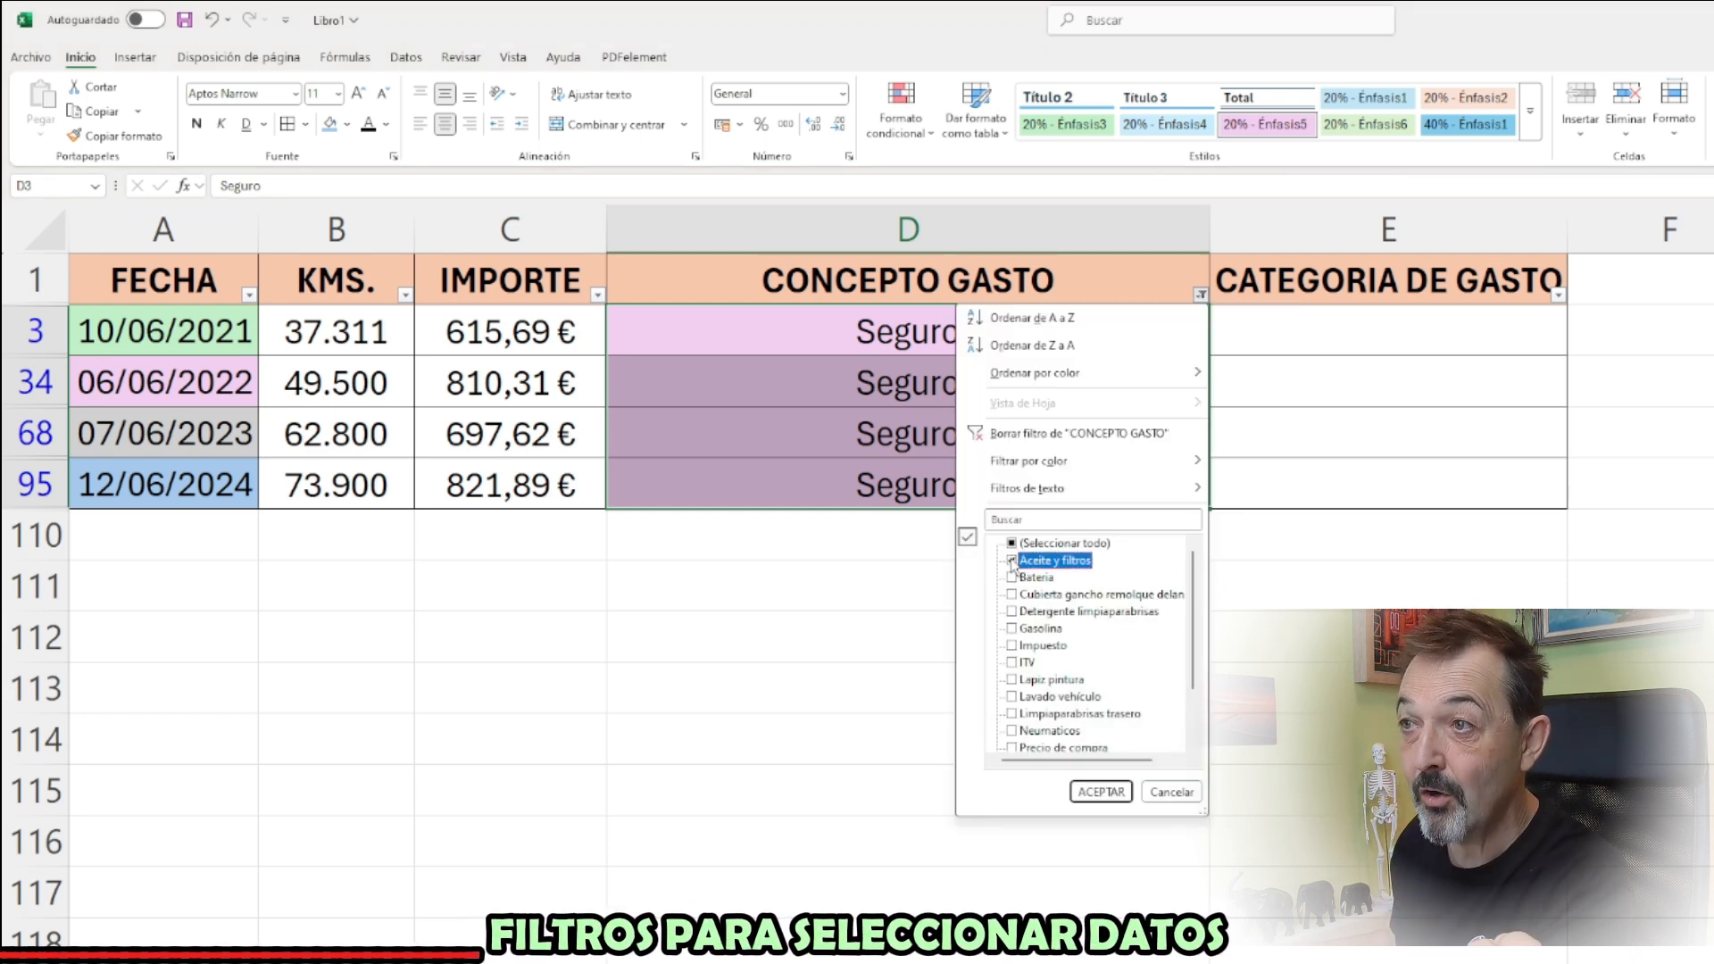
pyautogui.click(1100, 792)
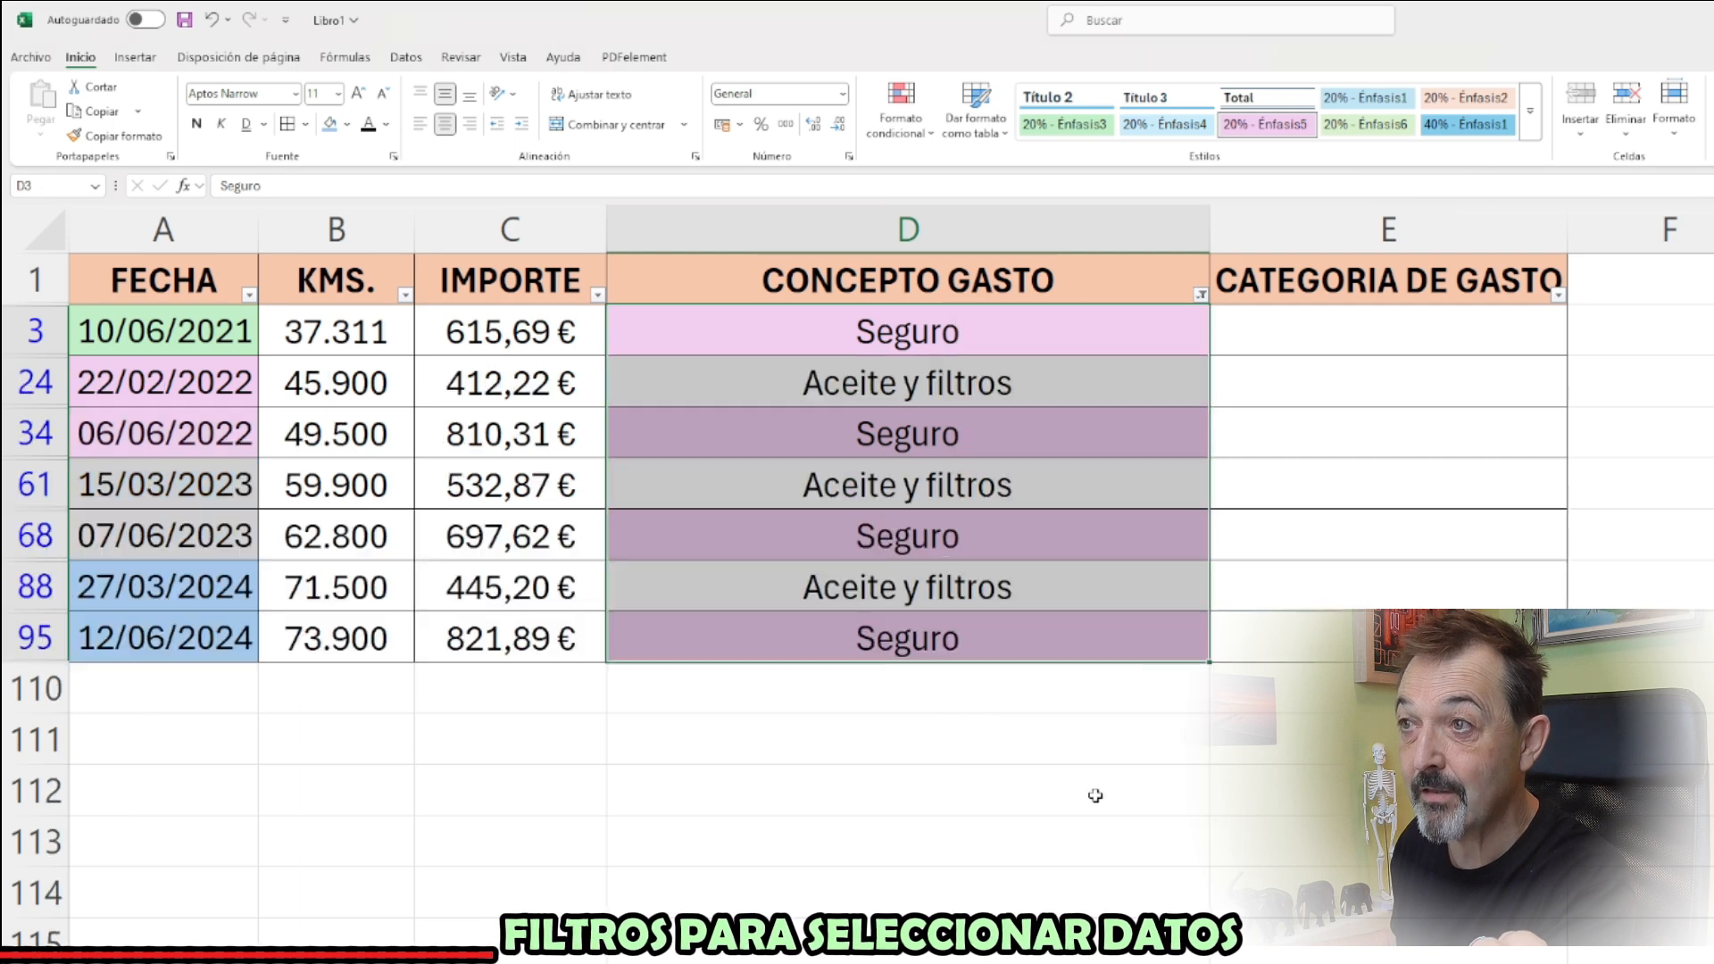
pyautogui.click(1202, 297)
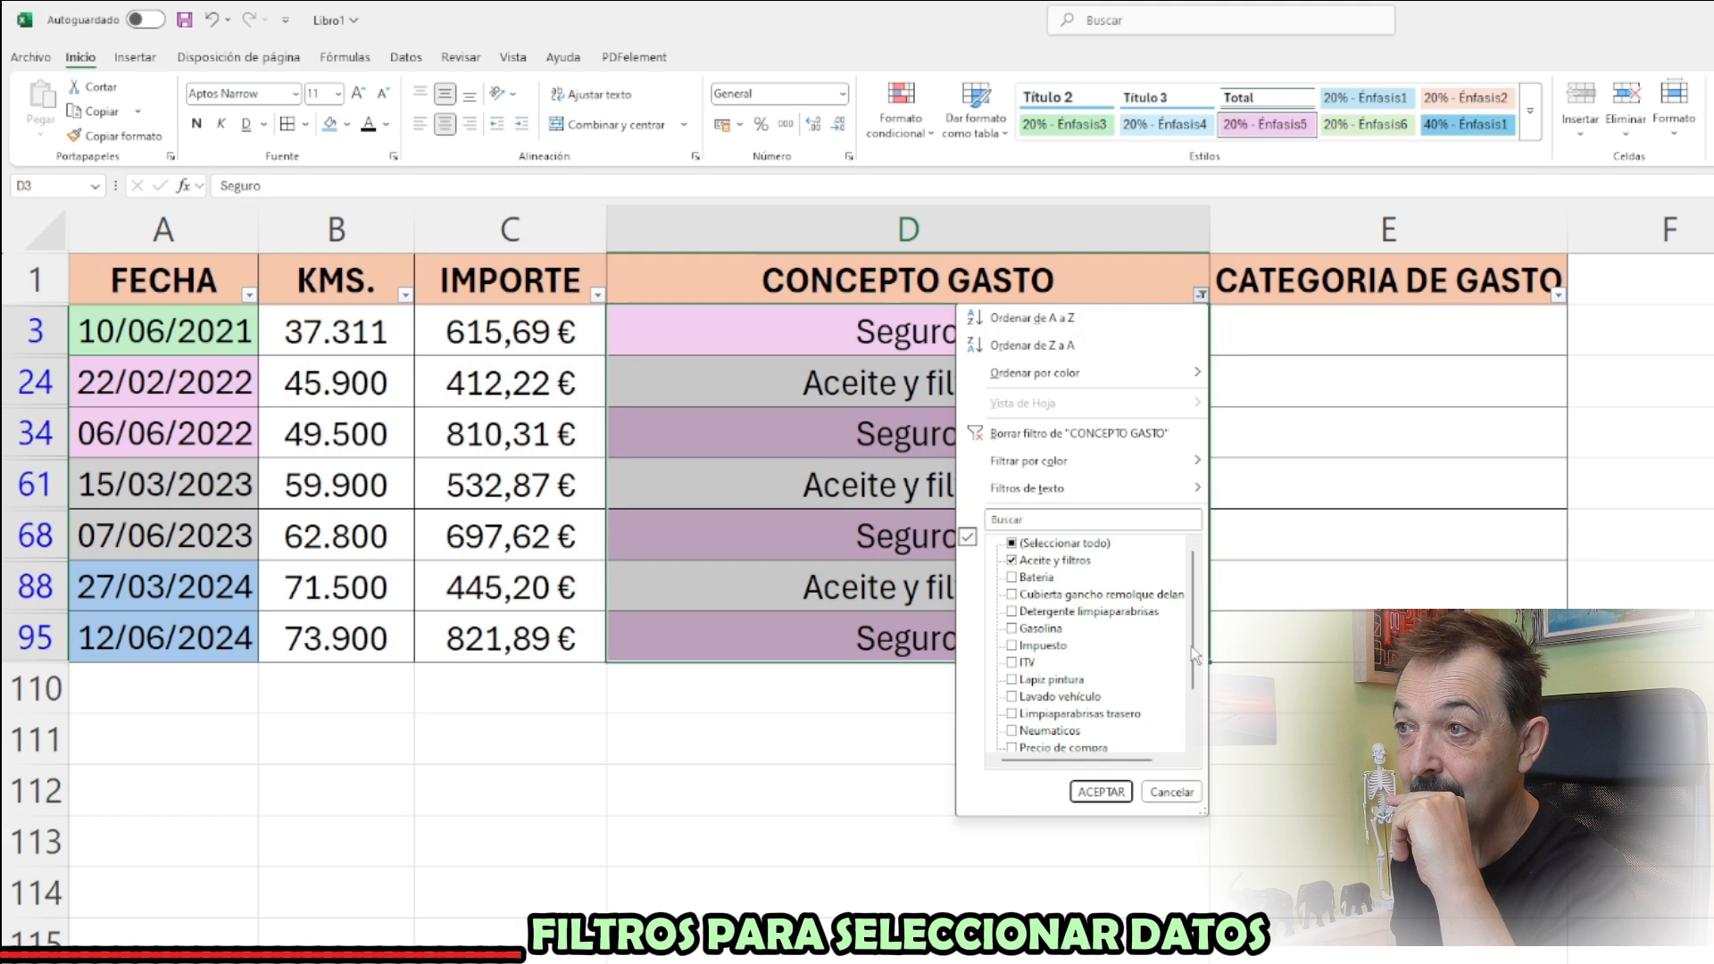
pyautogui.moveTo(1194, 656); pyautogui.dragTo(1195, 704)
pyautogui.click(1013, 698)
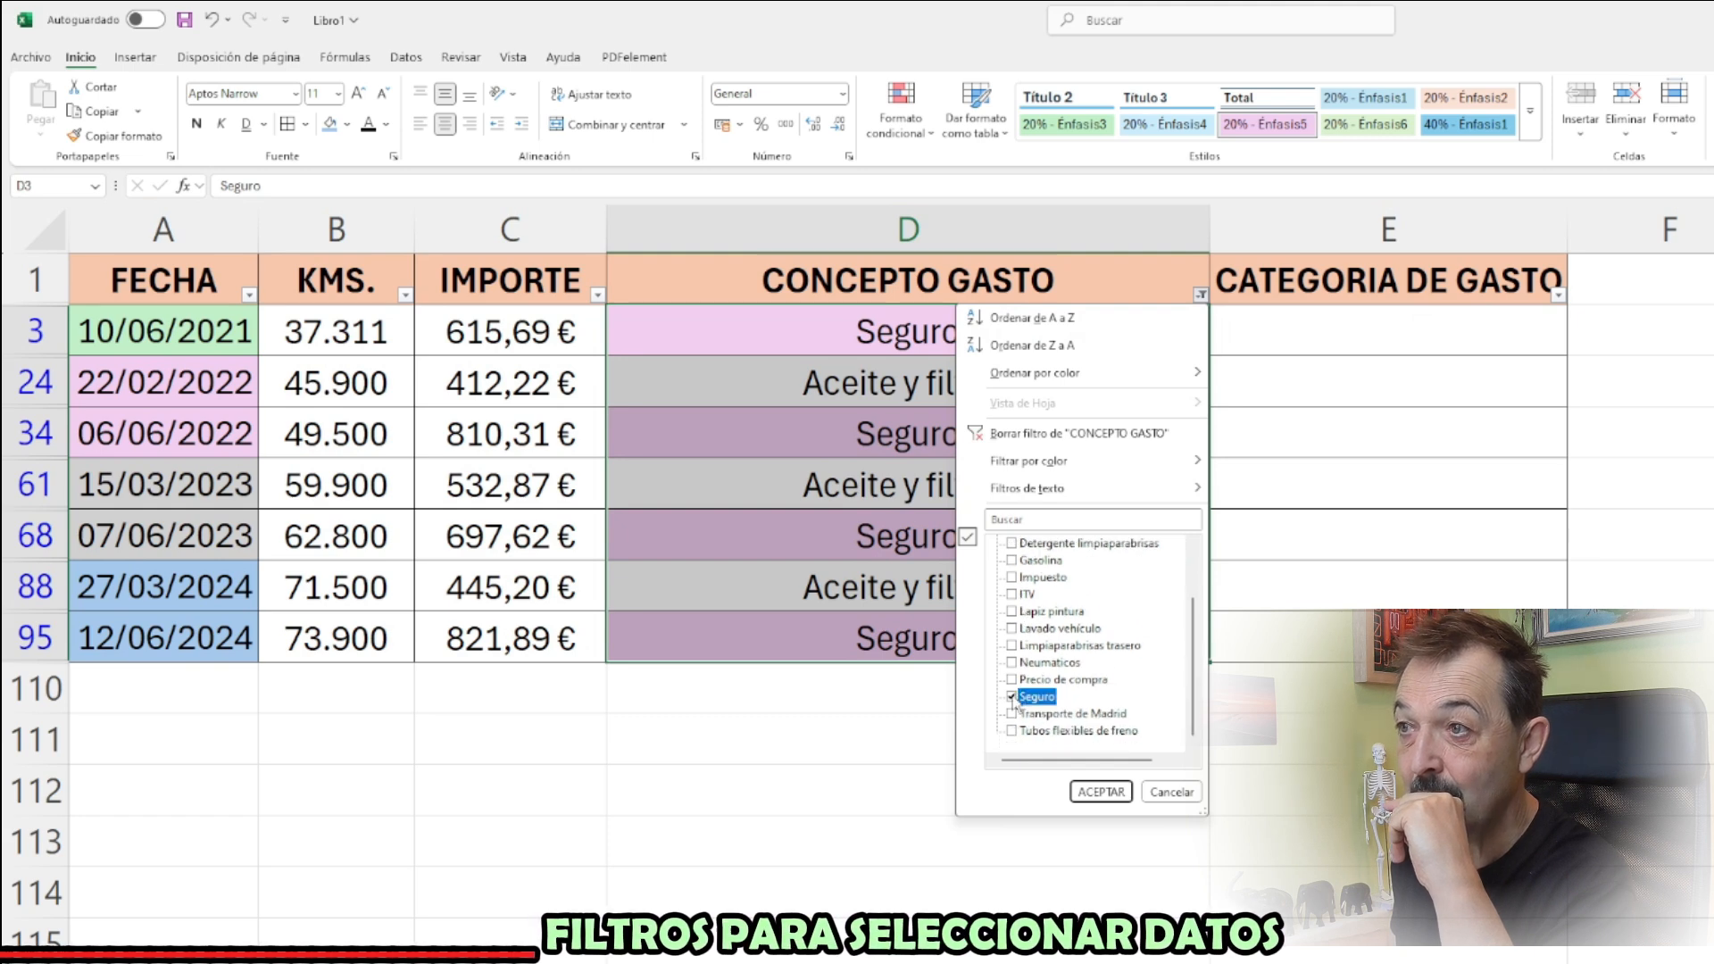
pyautogui.click(1012, 698)
pyautogui.click(1101, 792)
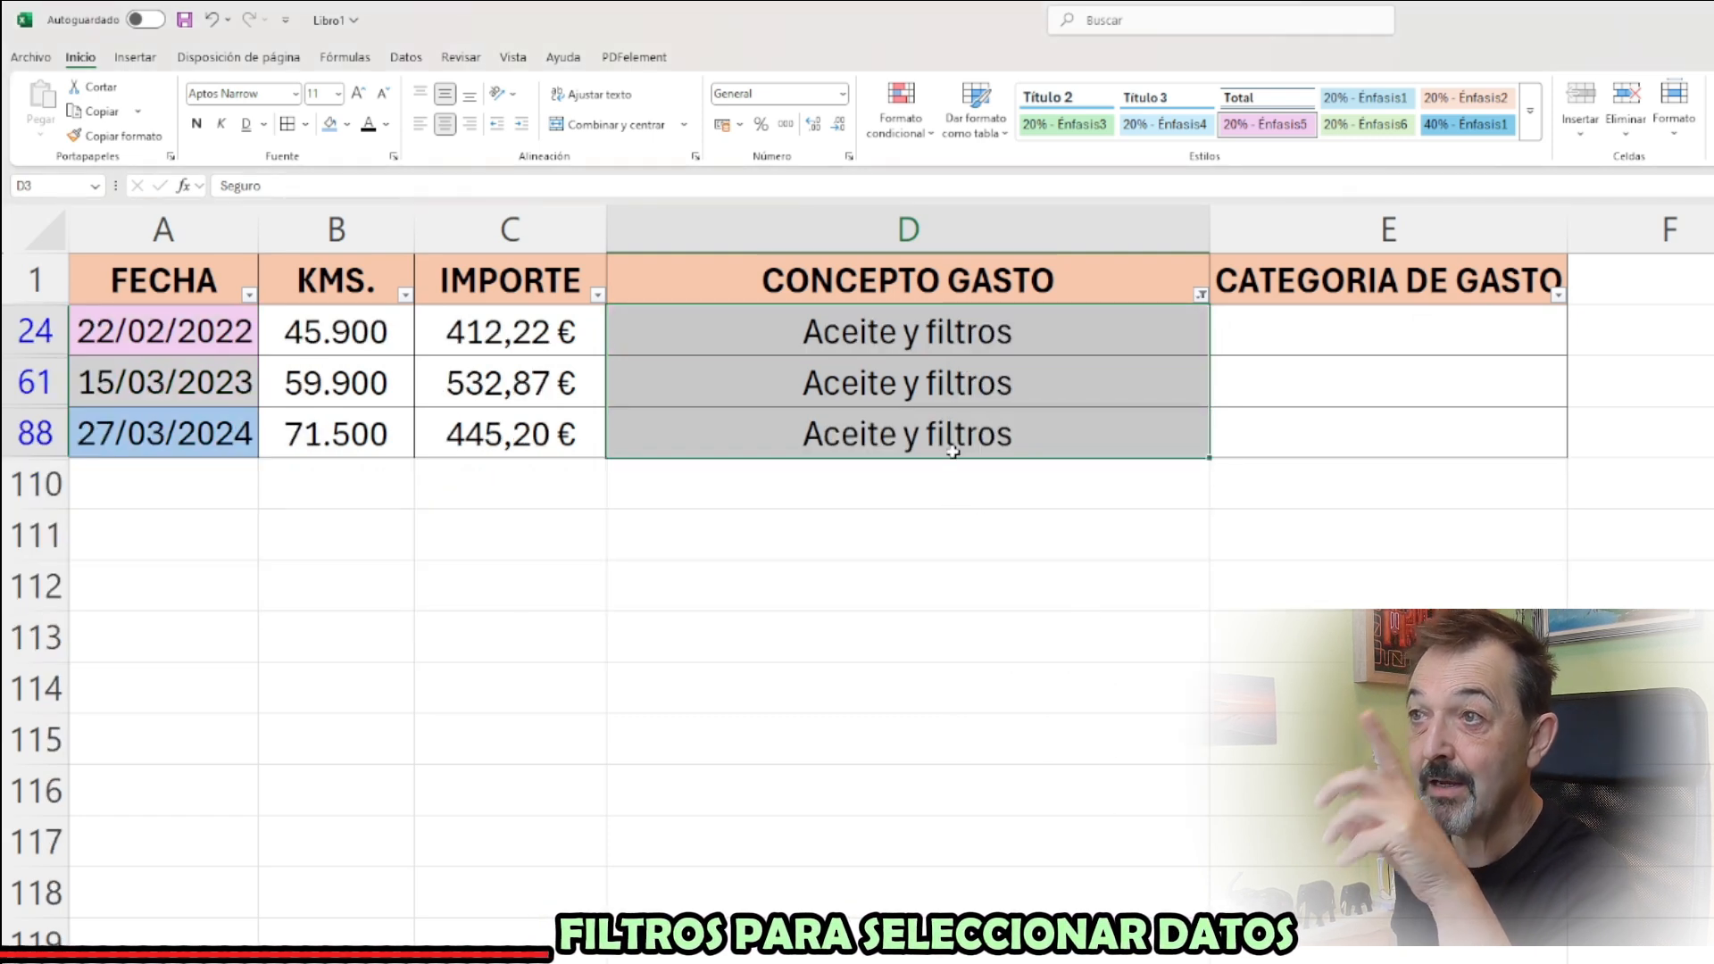
# Give the filtered Aceite y filtros cells in column D a light green style, and review the colouring by expense concept
pyautogui.moveTo(964, 311); pyautogui.dragTo(951, 429)
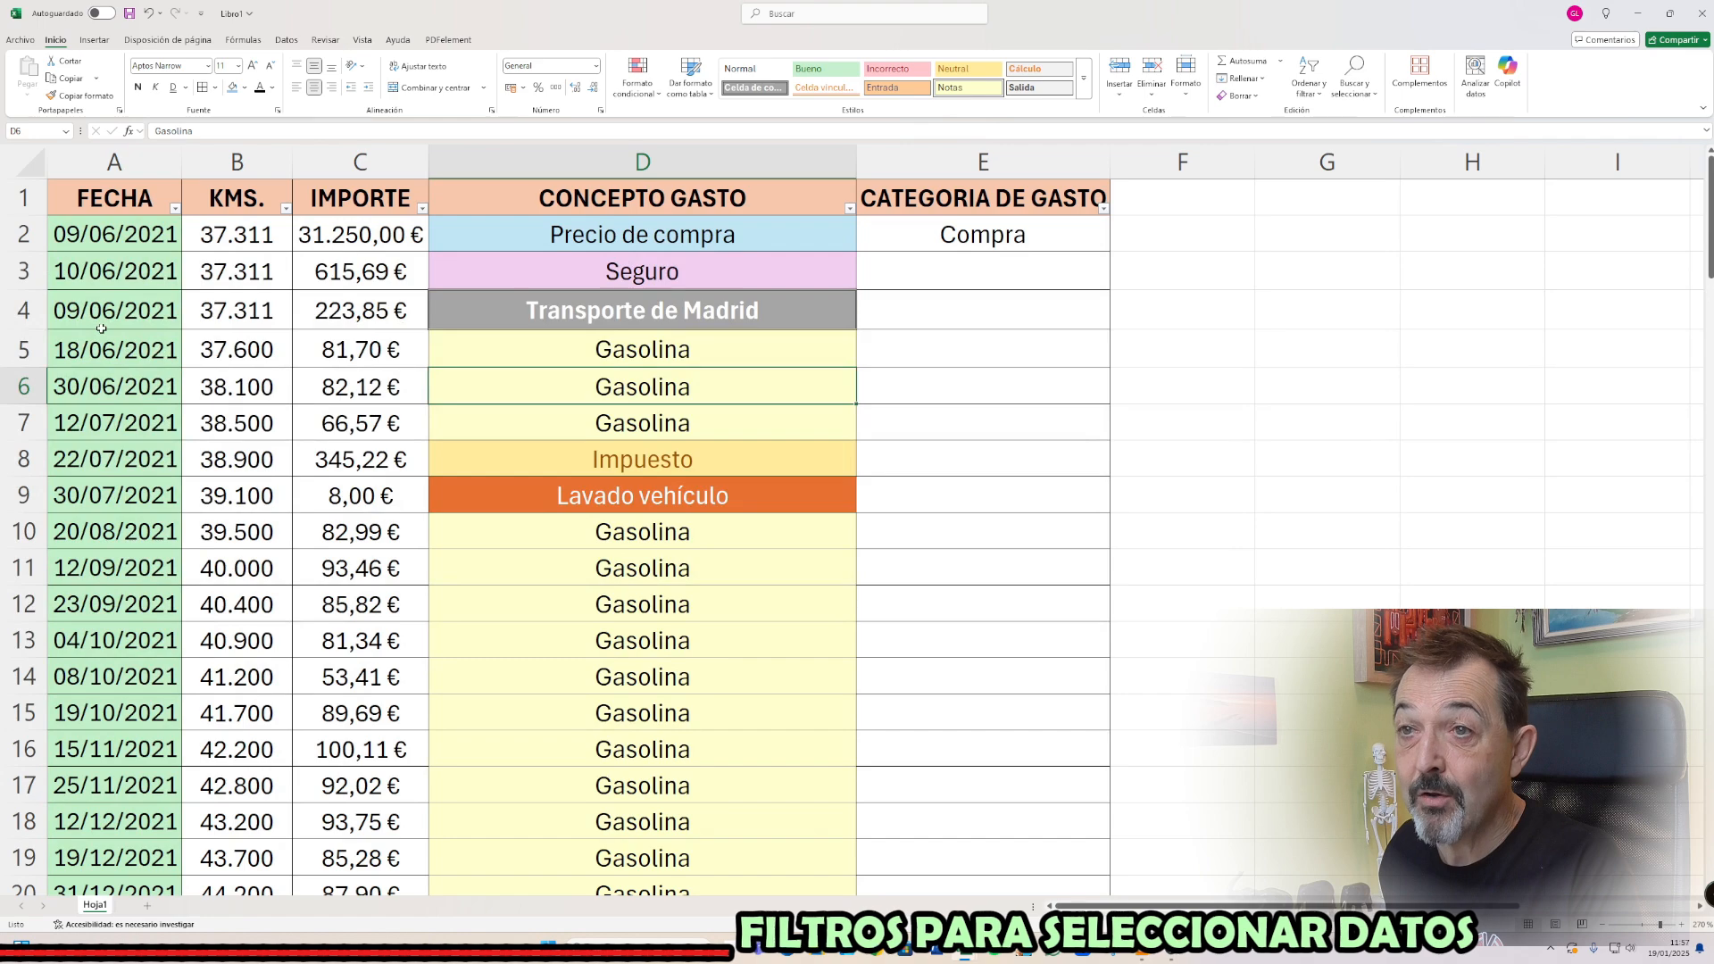
pyautogui.scroll(-10, 198, 447)
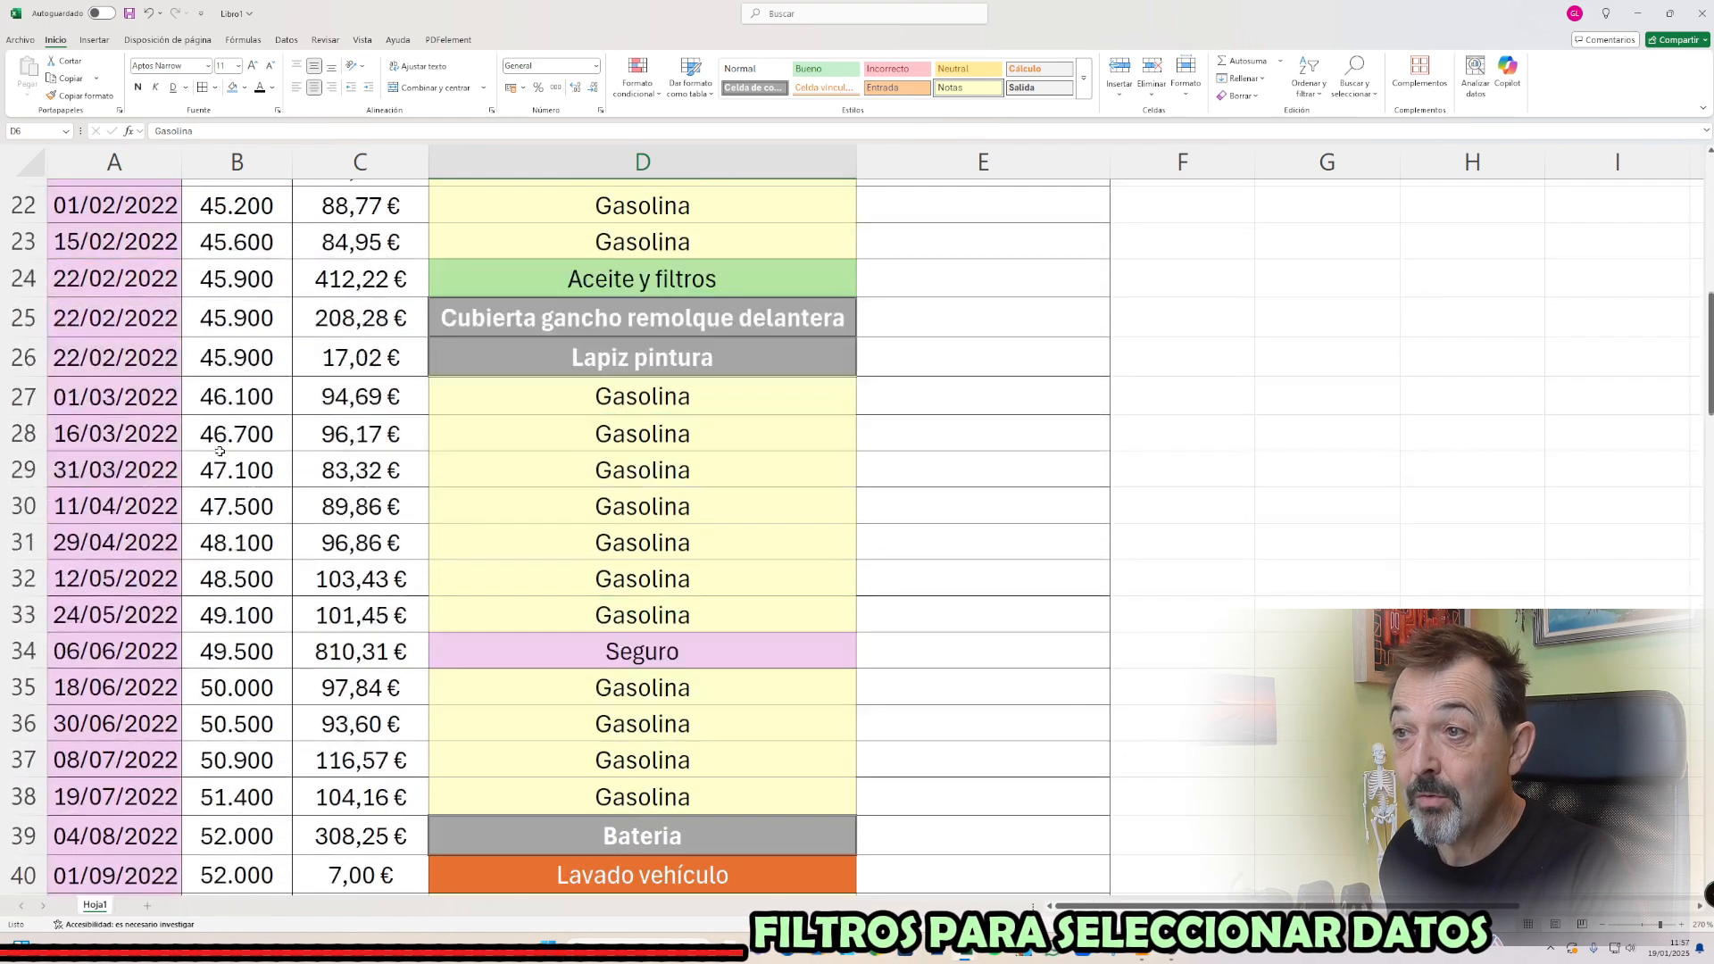
pyautogui.scroll(-7, 211, 452)
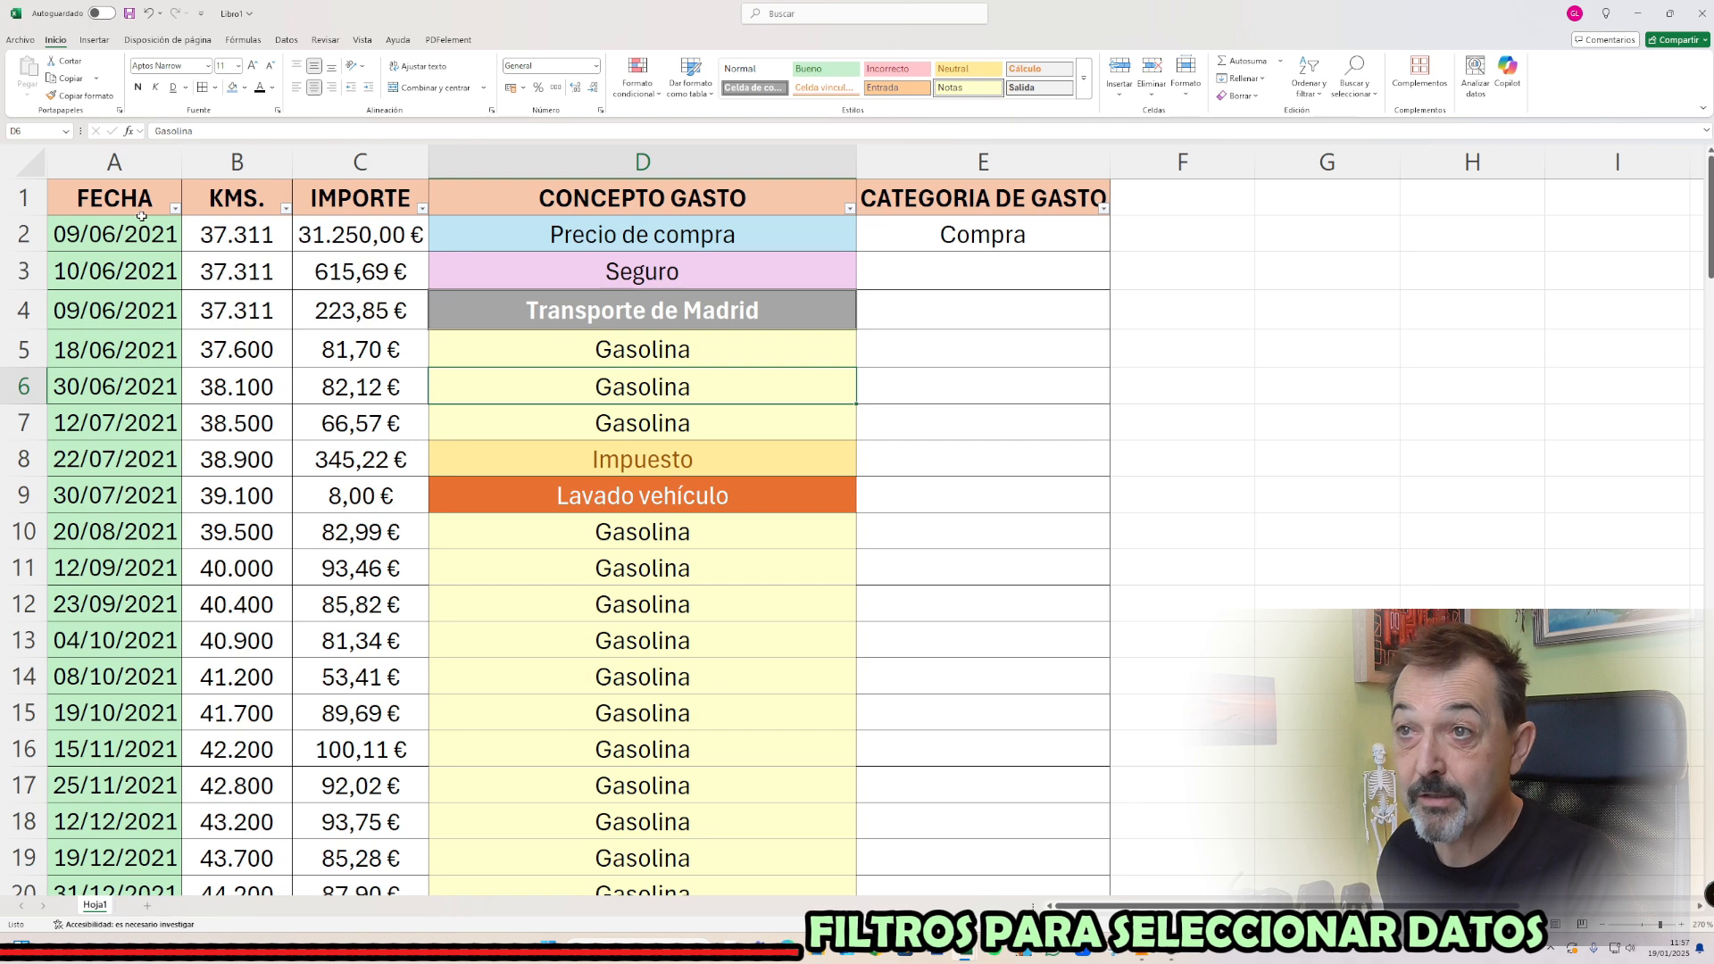
# Filter the FECHA column to the year 2023 and the CONCEPTO GASTO column to Gasolina
pyautogui.click(175, 208)
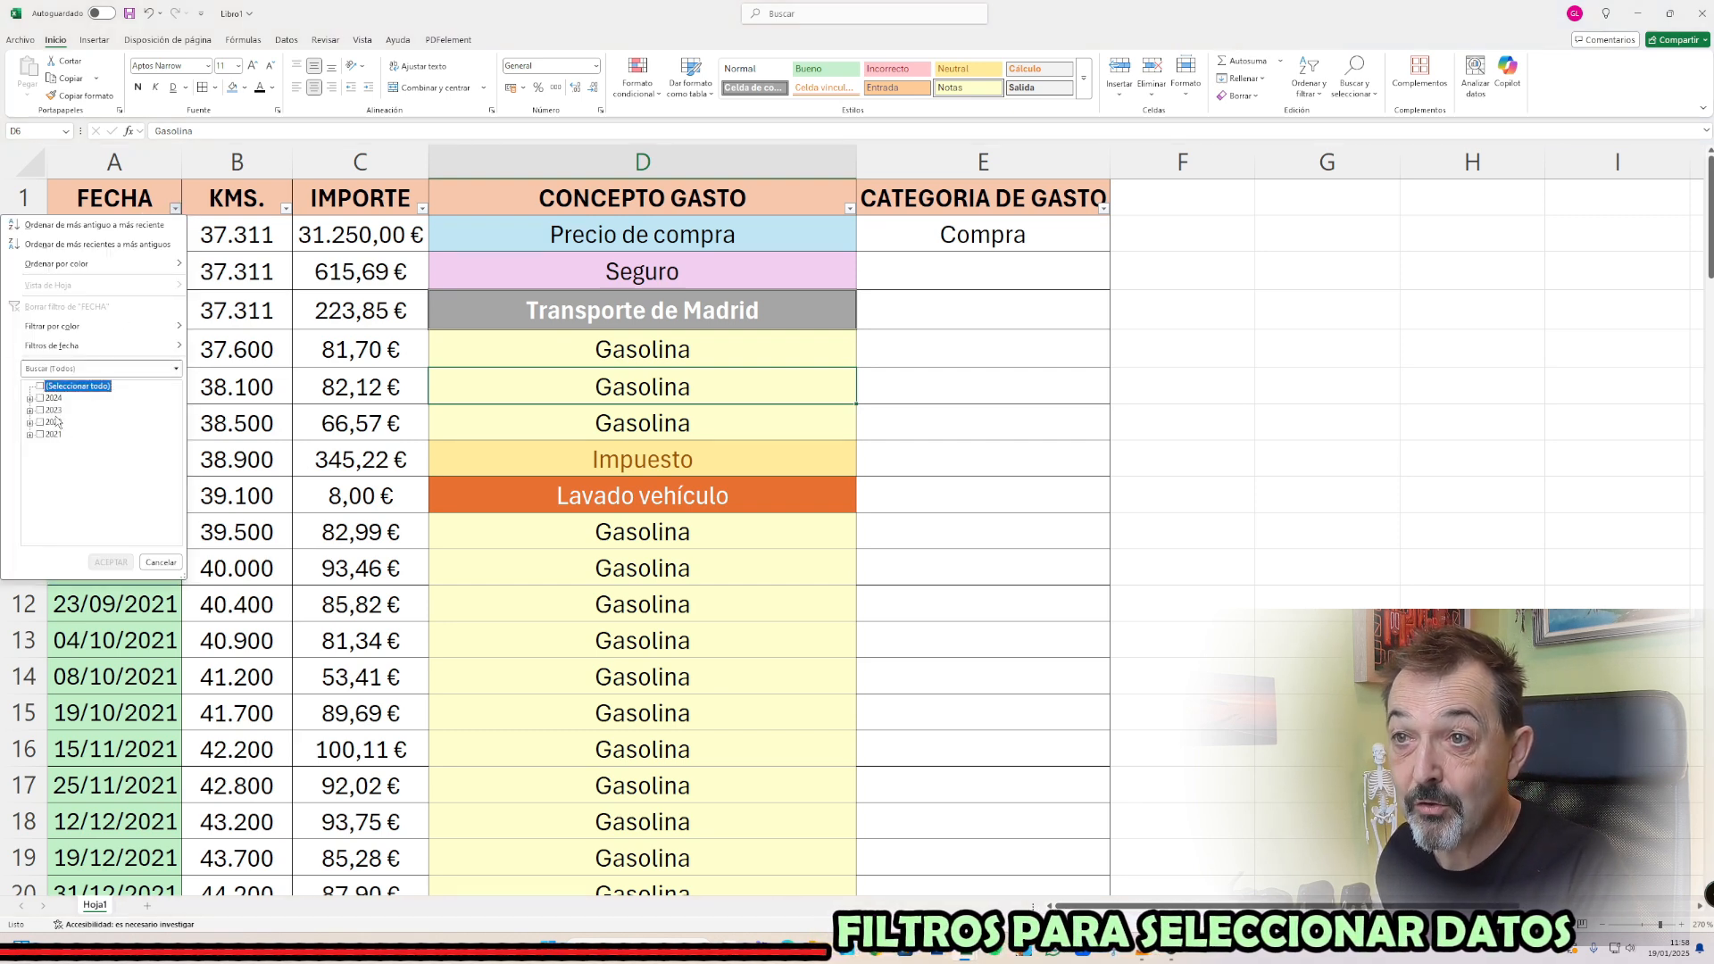
pyautogui.click(111, 562)
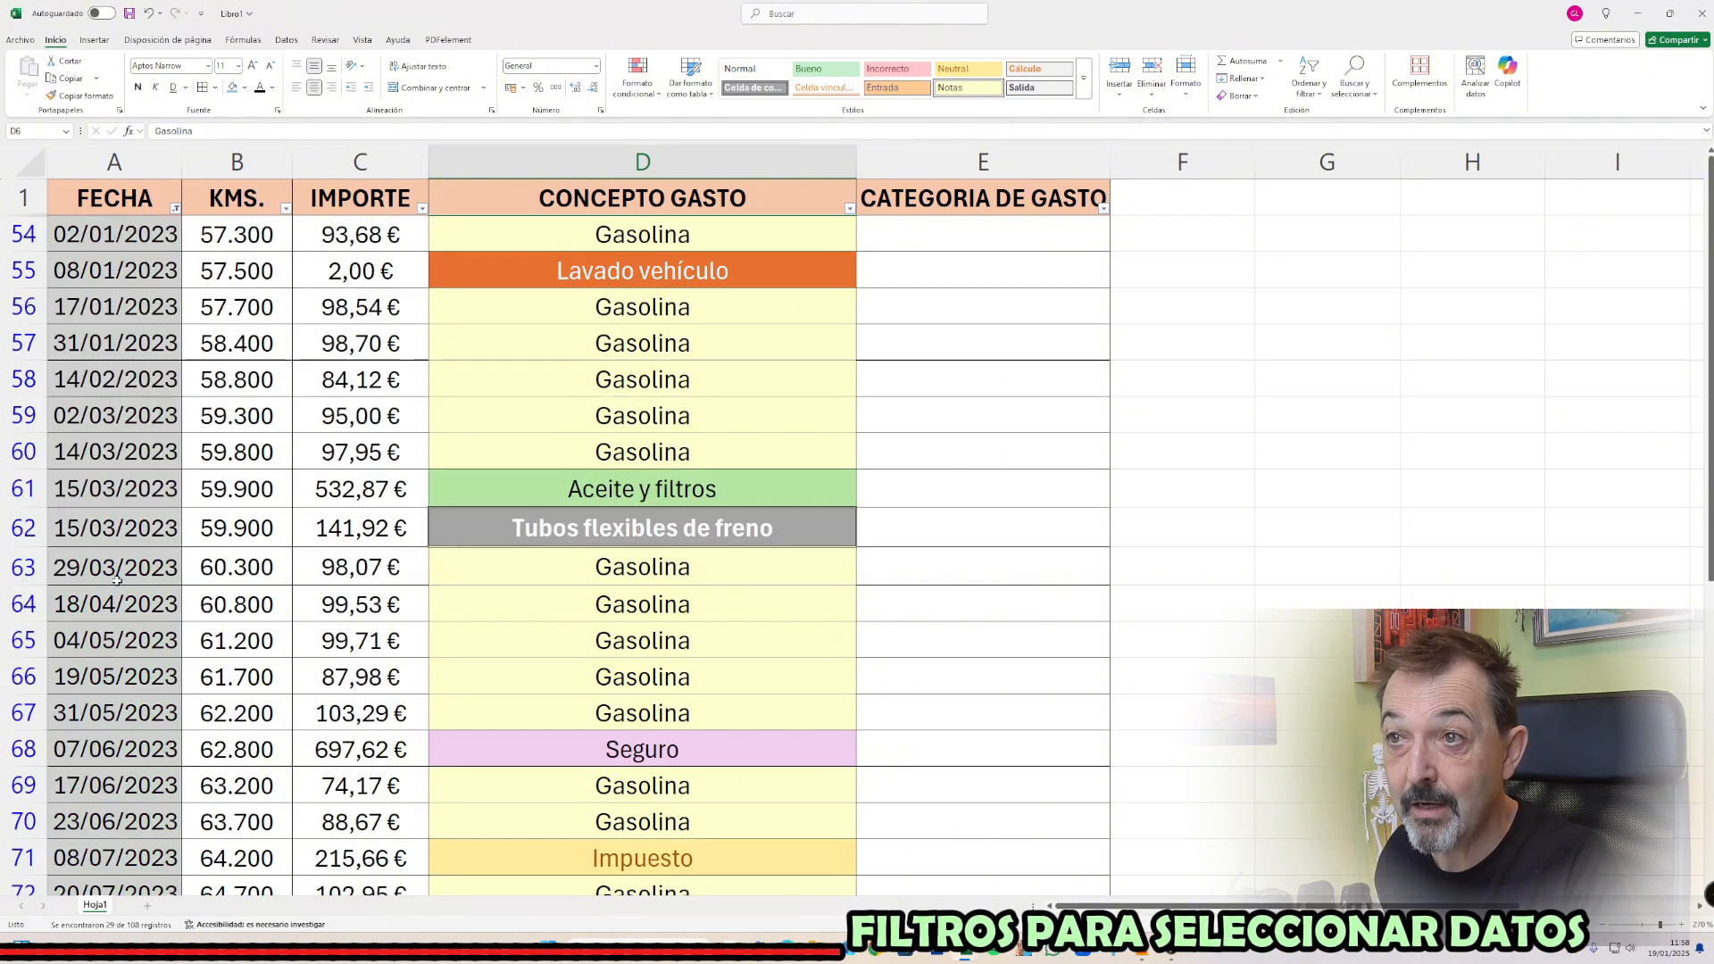
pyautogui.click(850, 209)
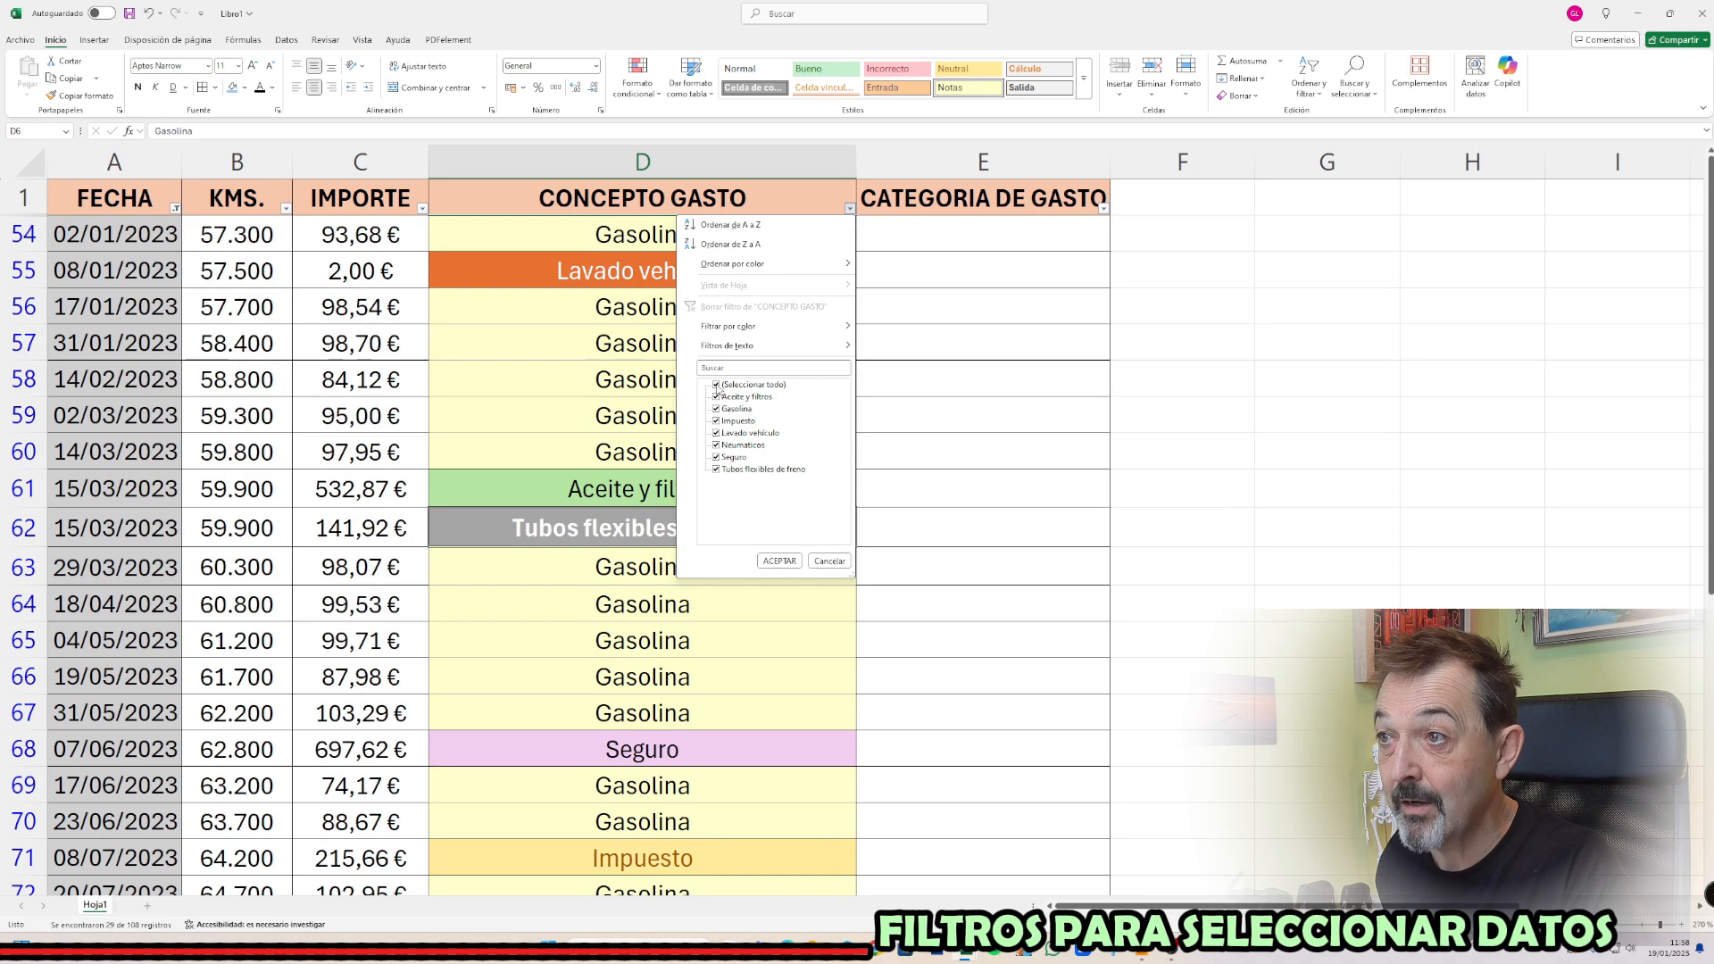
pyautogui.click(778, 561)
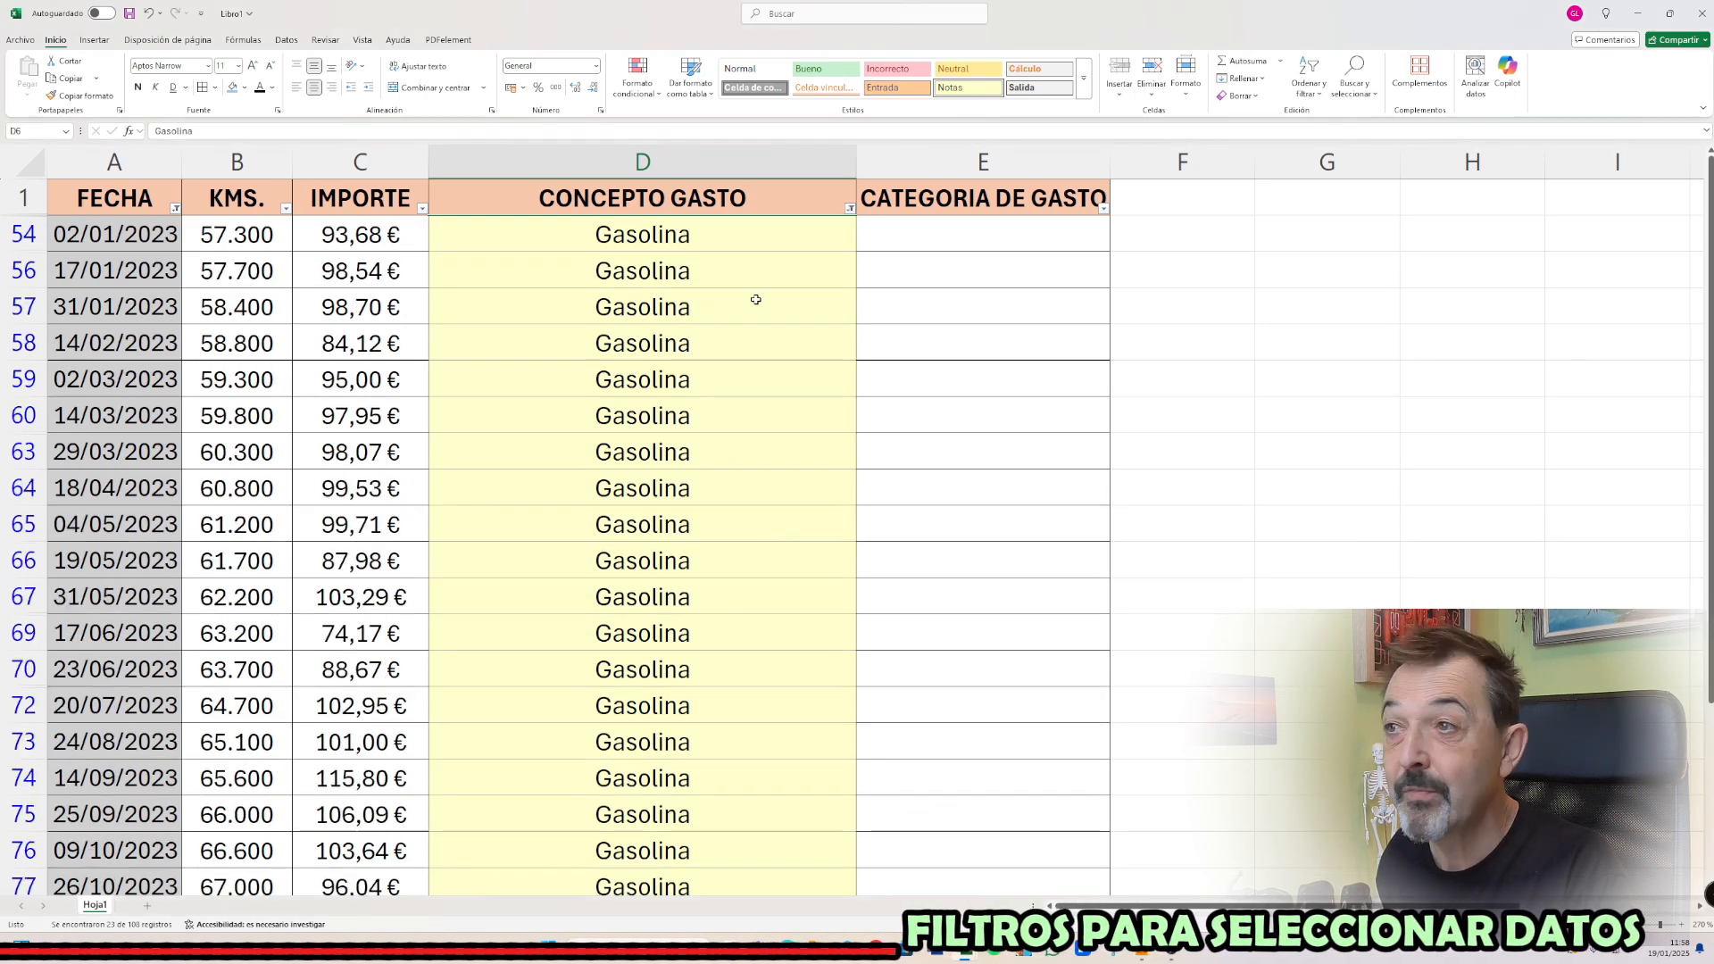
# Remove the Gasolina filter from CONCEPTO GASTO and the 2023 filter from FECHA to list all records again
pyautogui.click(851, 210)
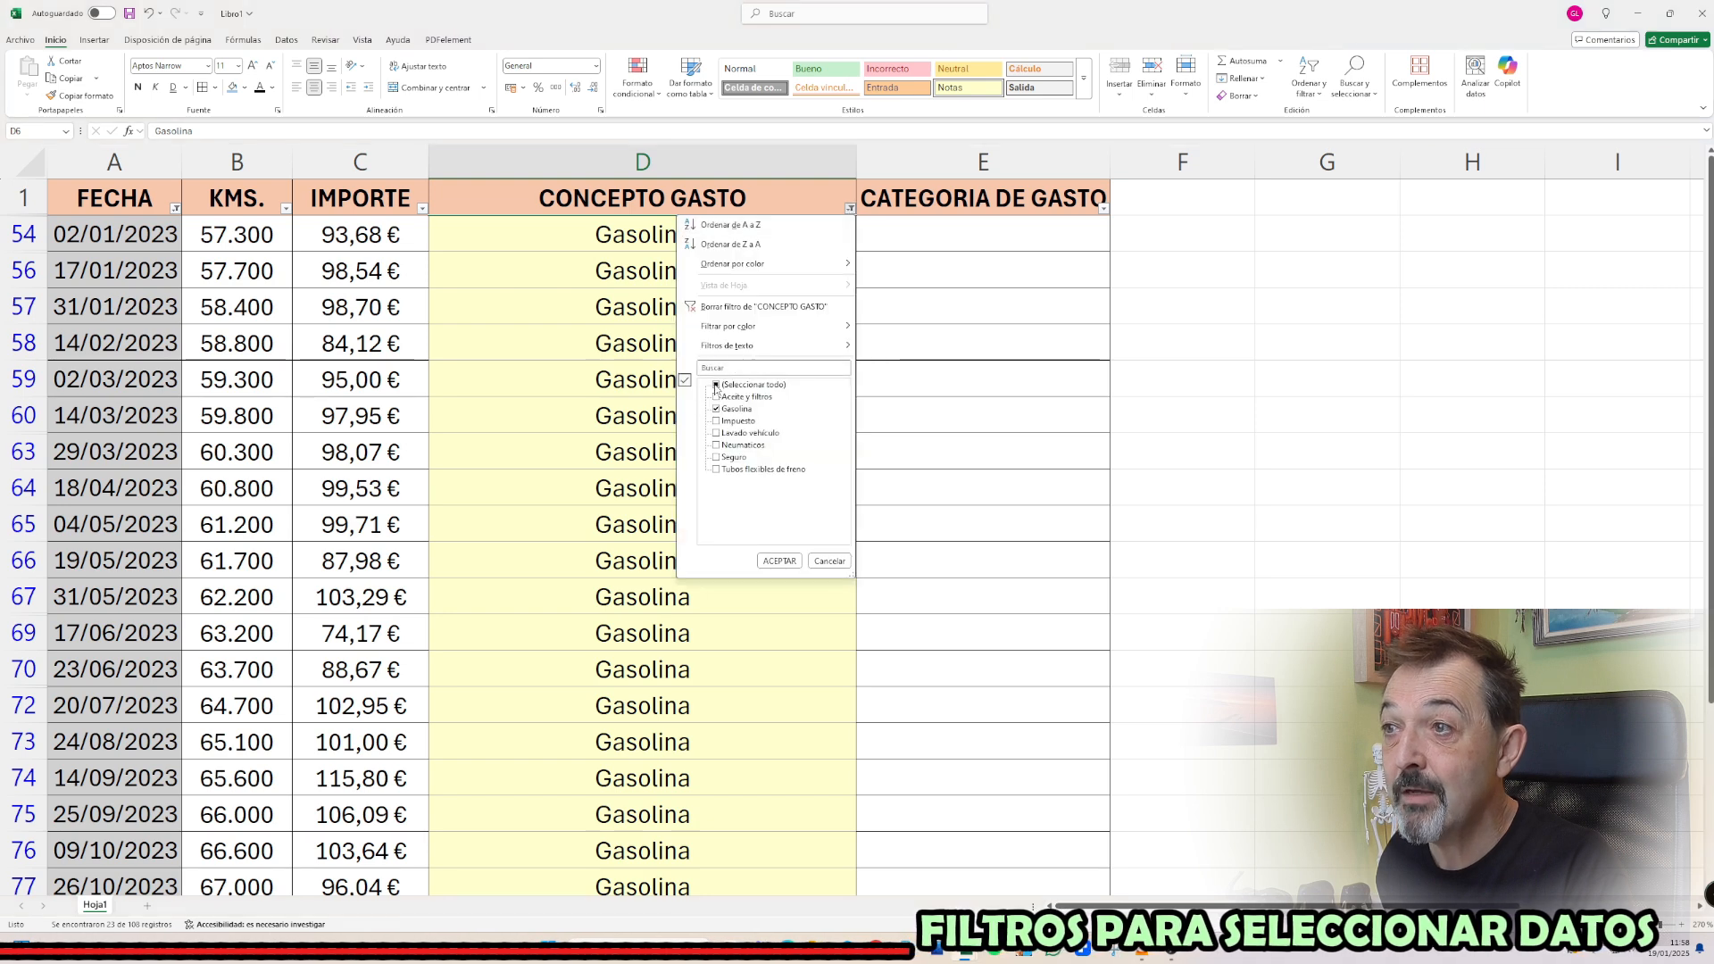
pyautogui.click(777, 561)
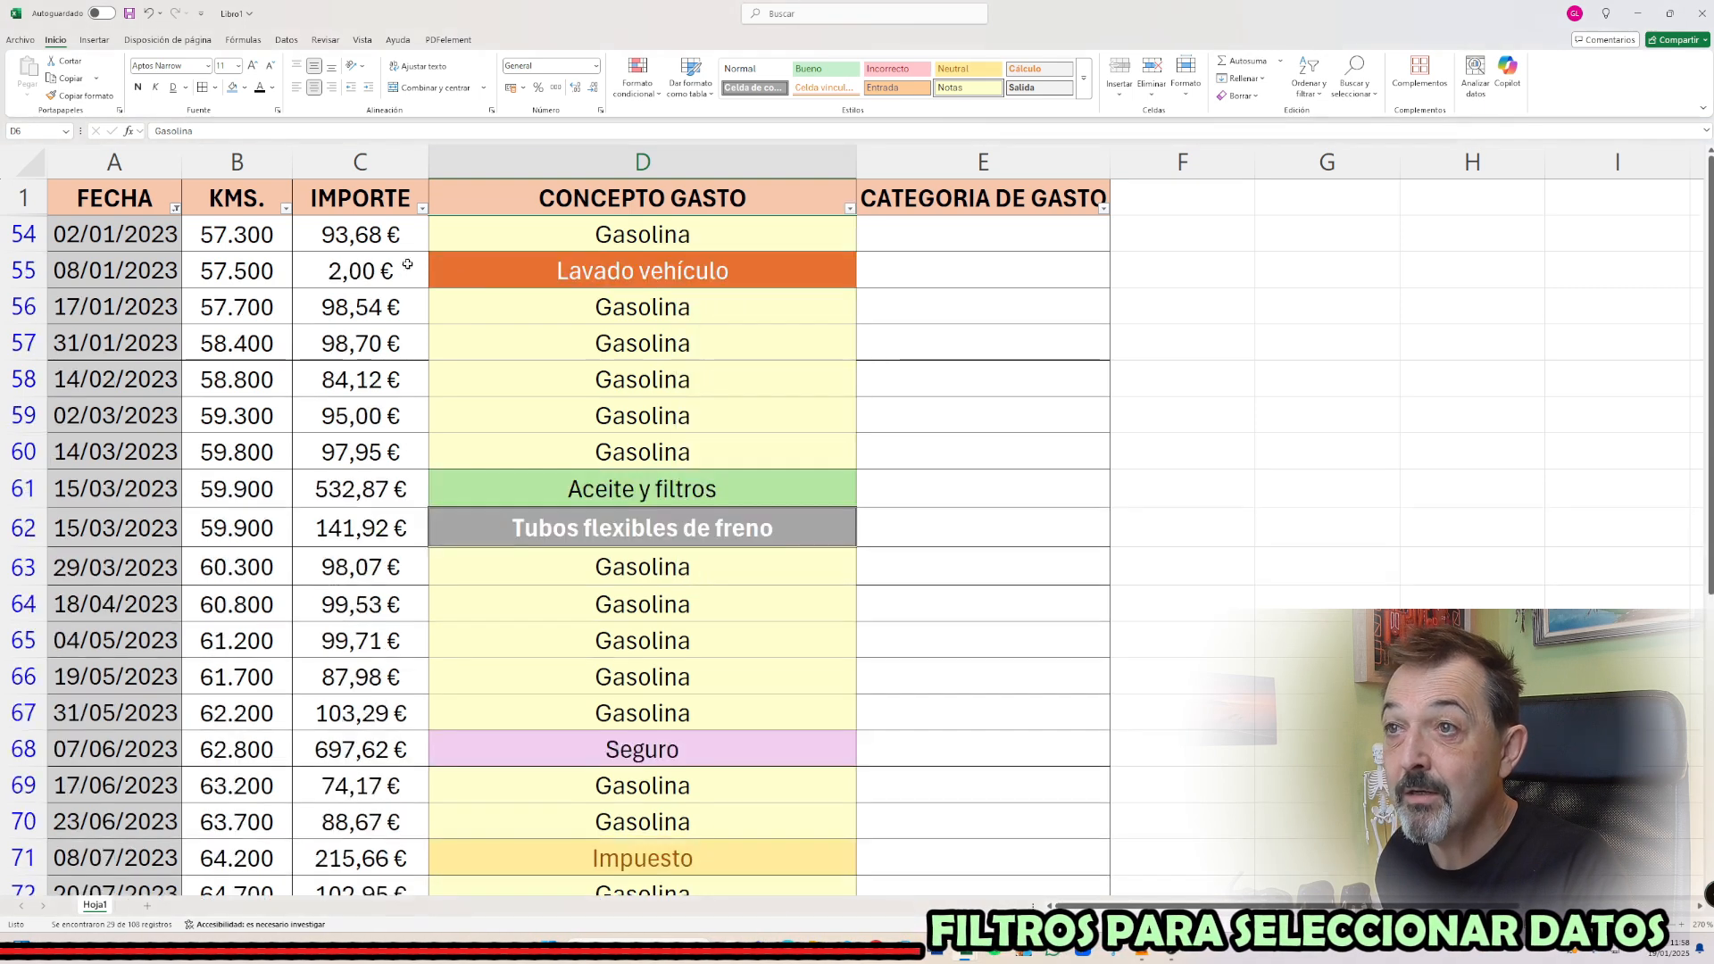
pyautogui.click(176, 209)
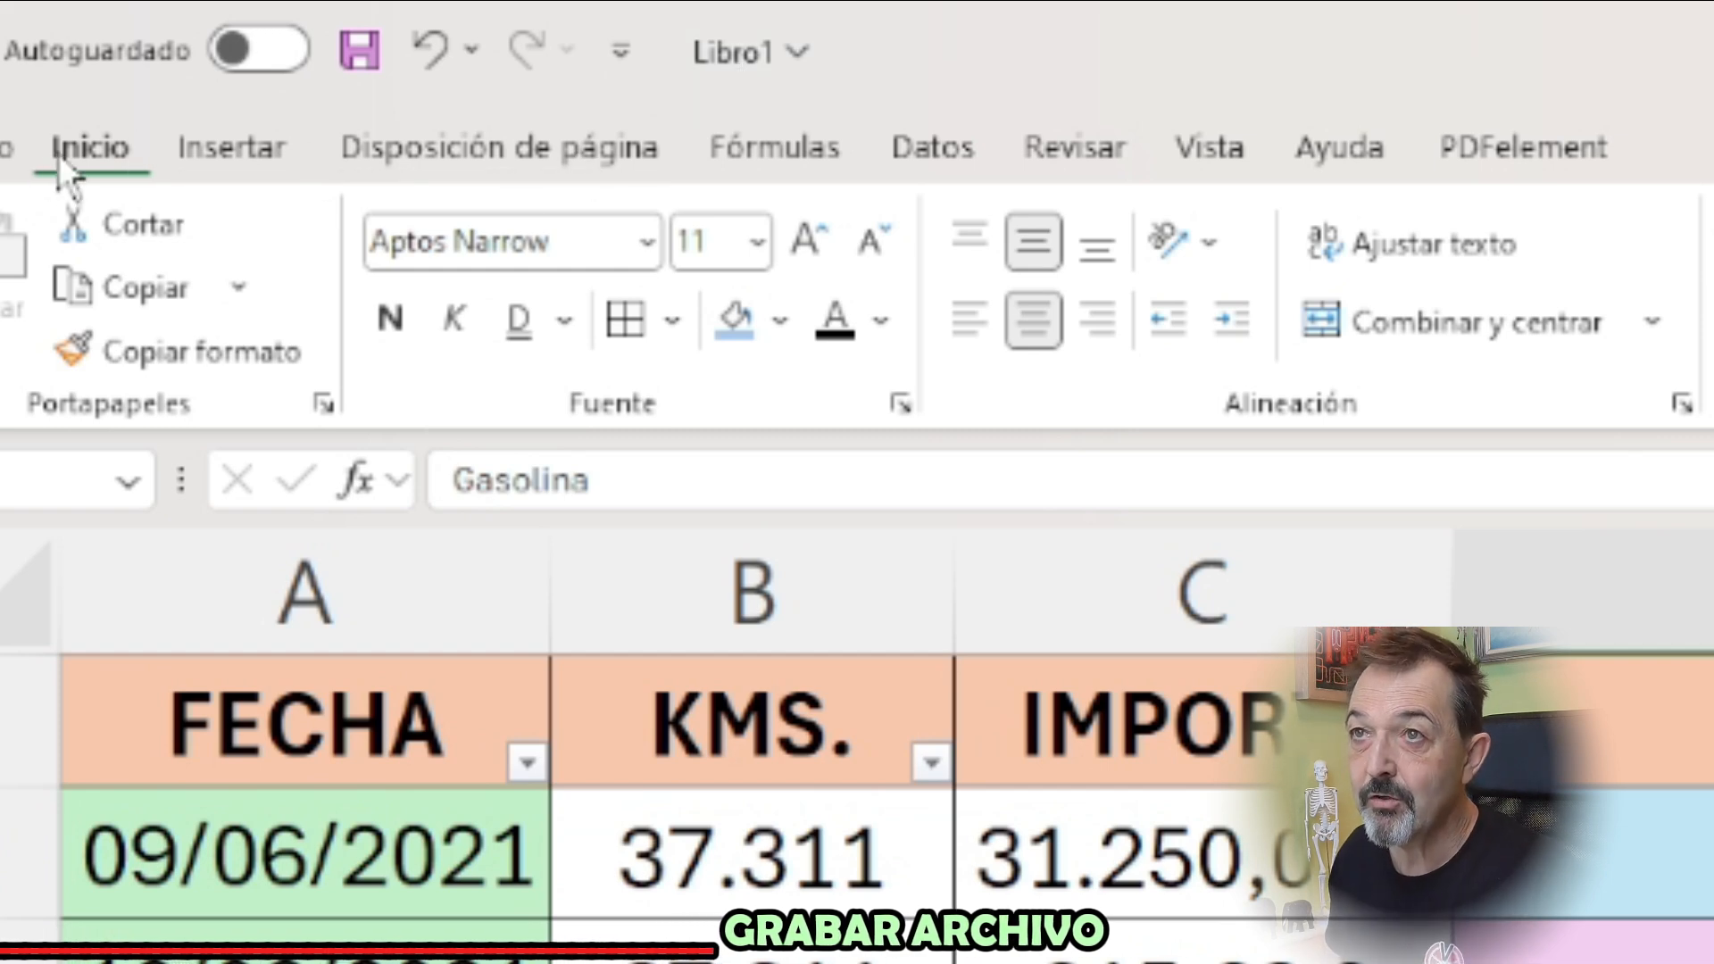
# Save the workbook as "Gastos de mis vehículos" in the Hojas de cálculo modelo folder
pyautogui.click(5, 150)
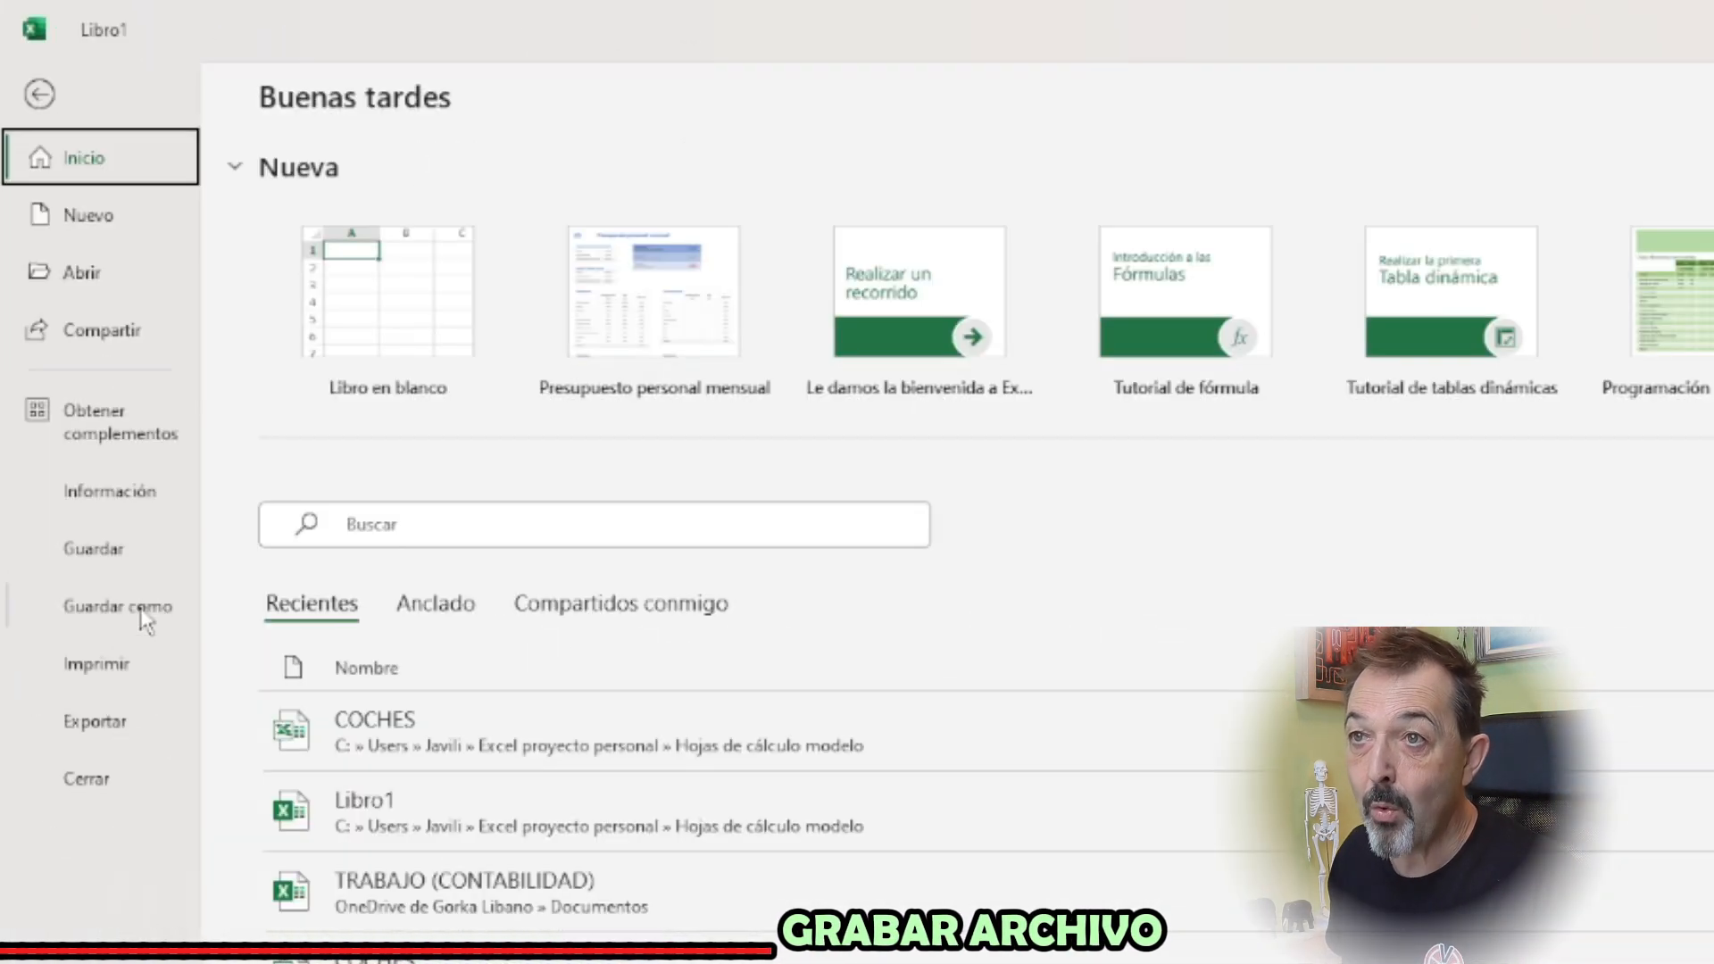
pyautogui.click(138, 616)
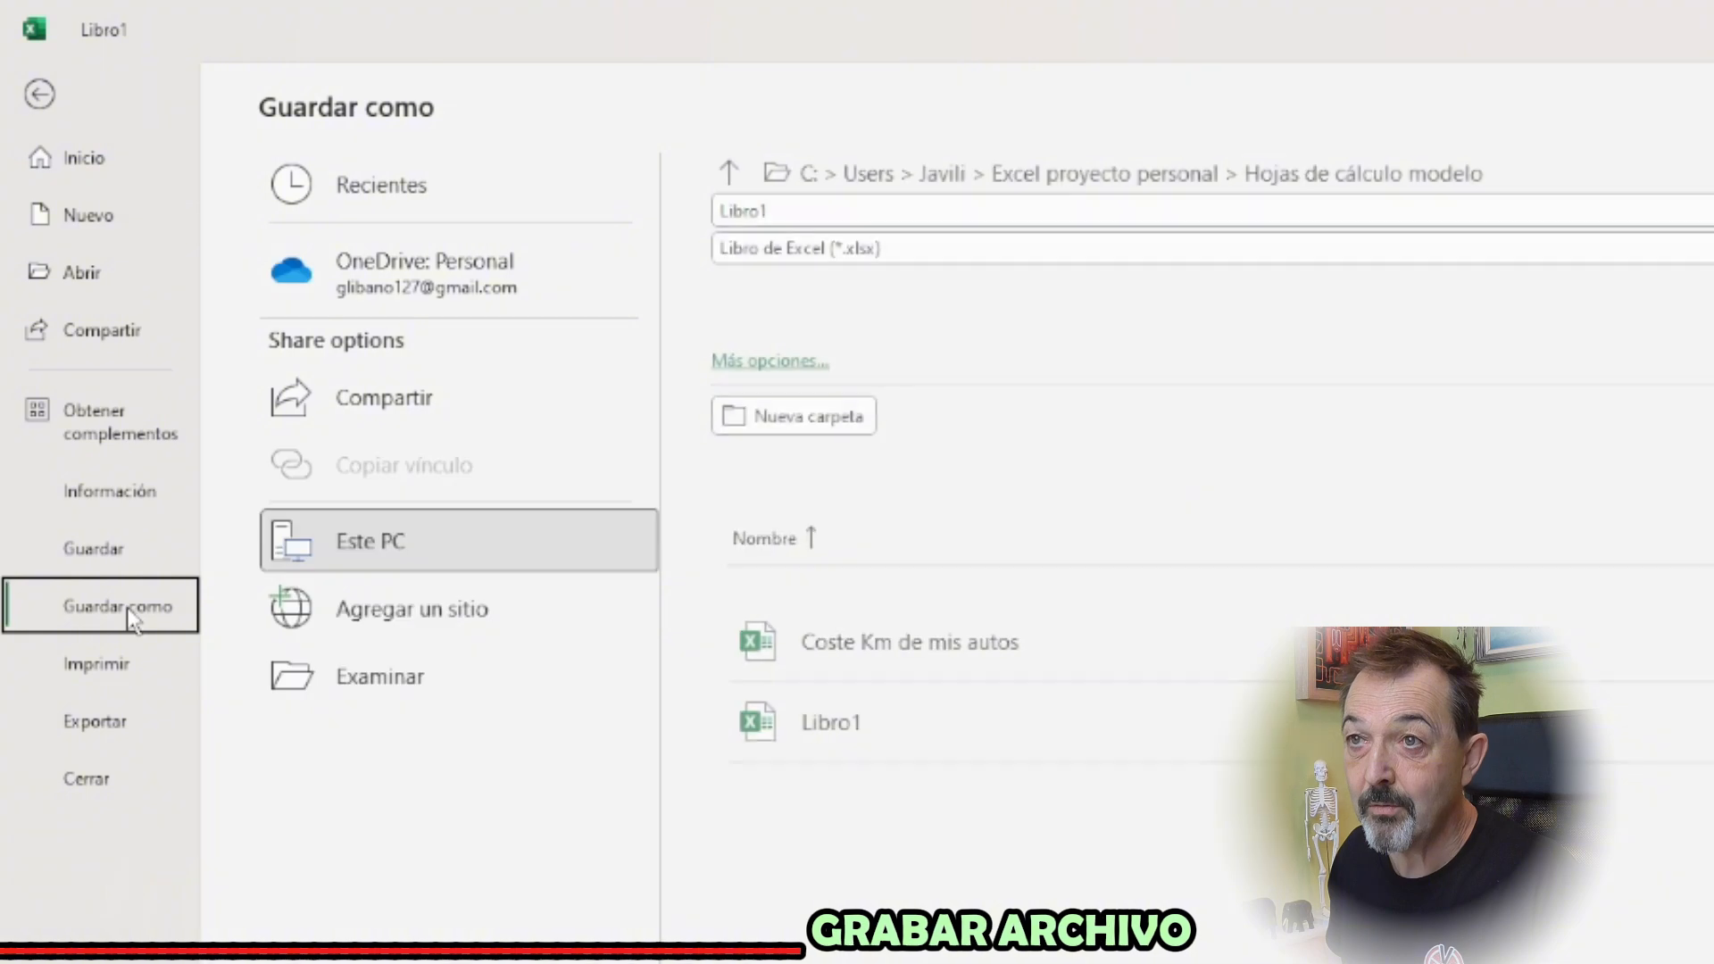
pyautogui.click(467, 689)
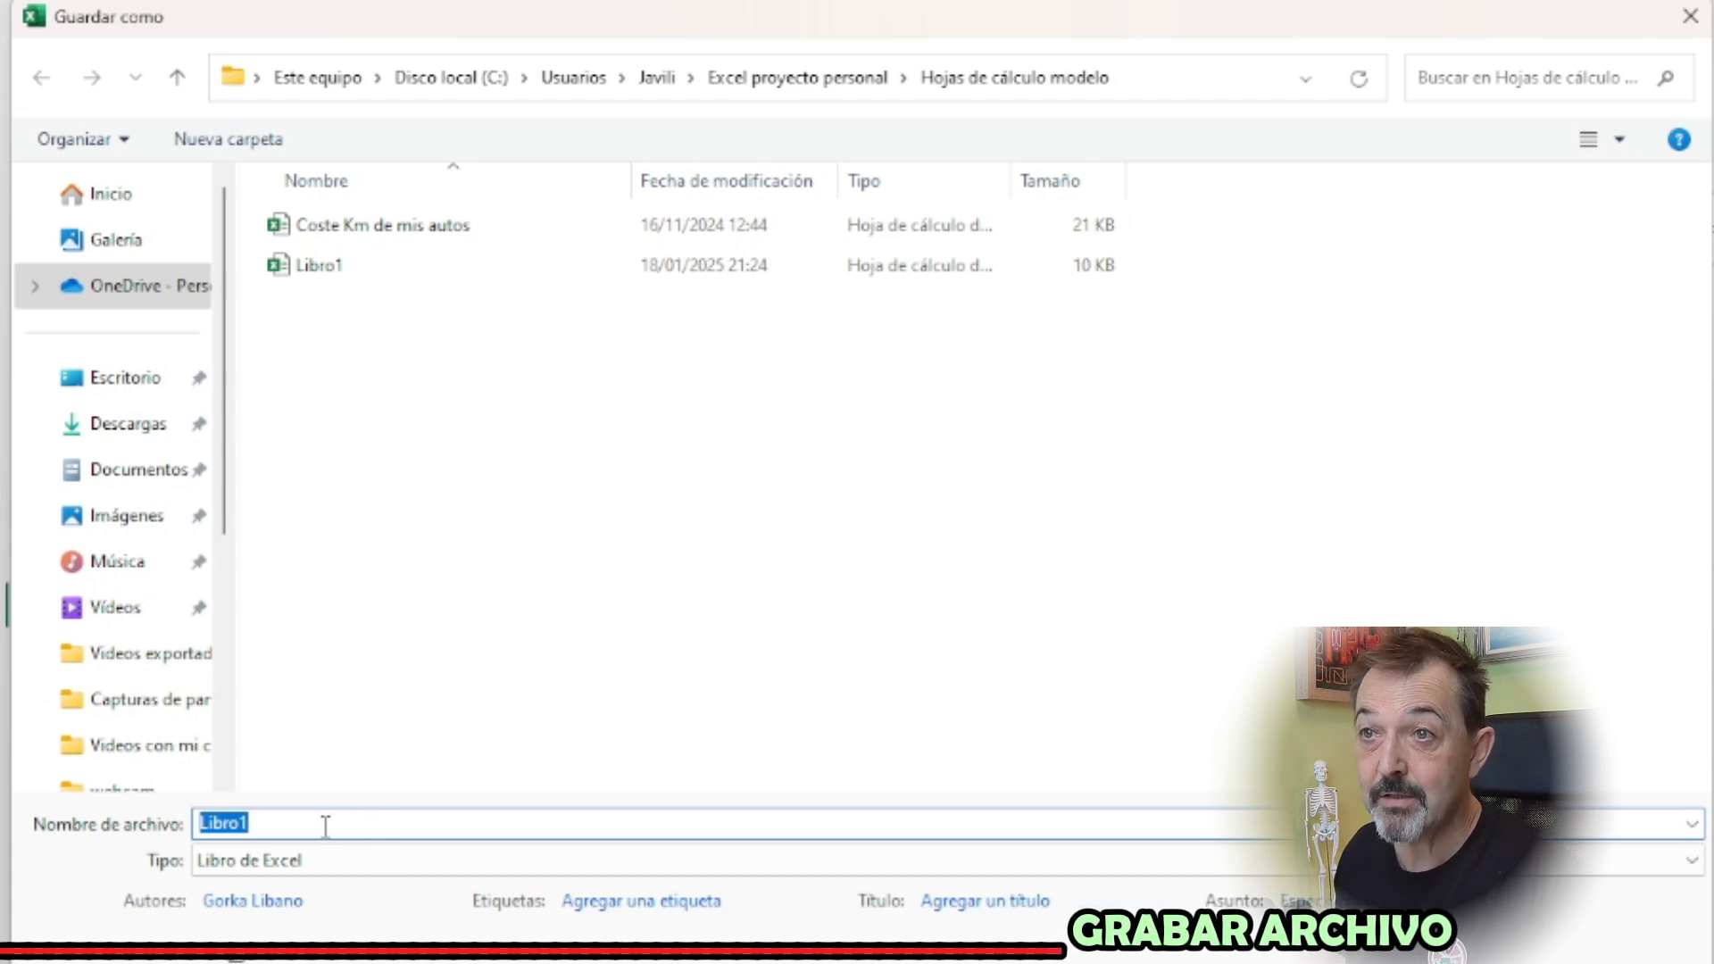
pyautogui.write('Gastos de mis vehículos')
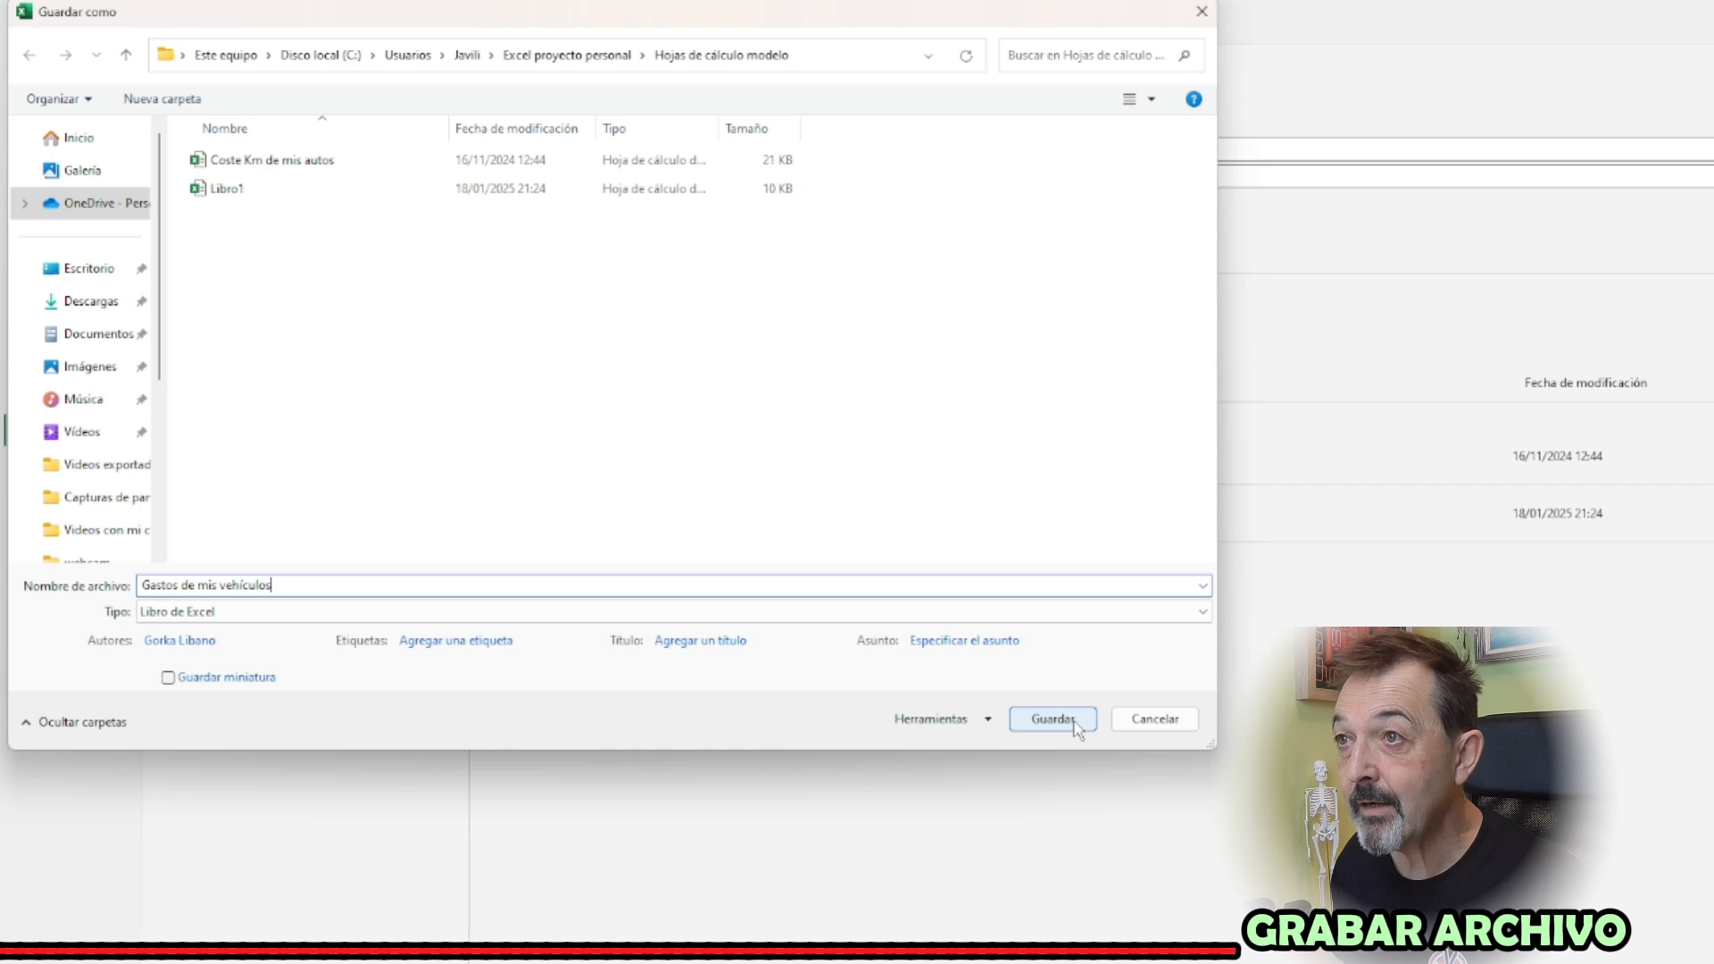
pyautogui.click(1075, 722)
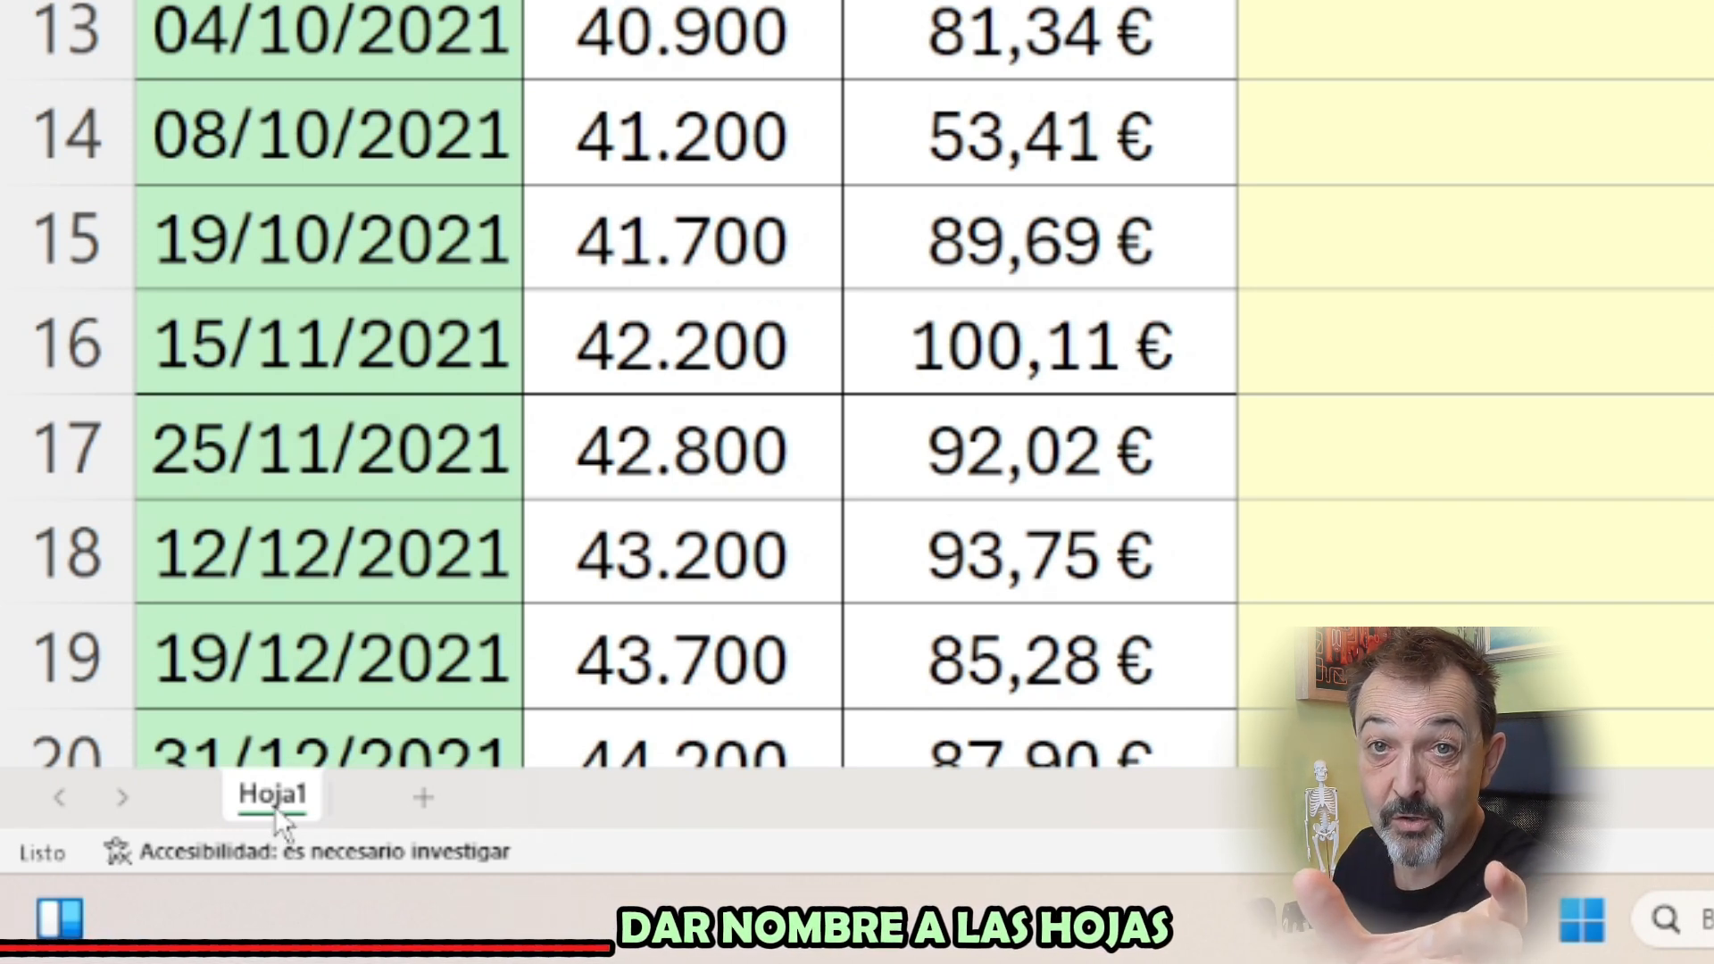
# Rename the sheet Hoja1 as 4444-MMM
pyautogui.doubleClick(280, 800)
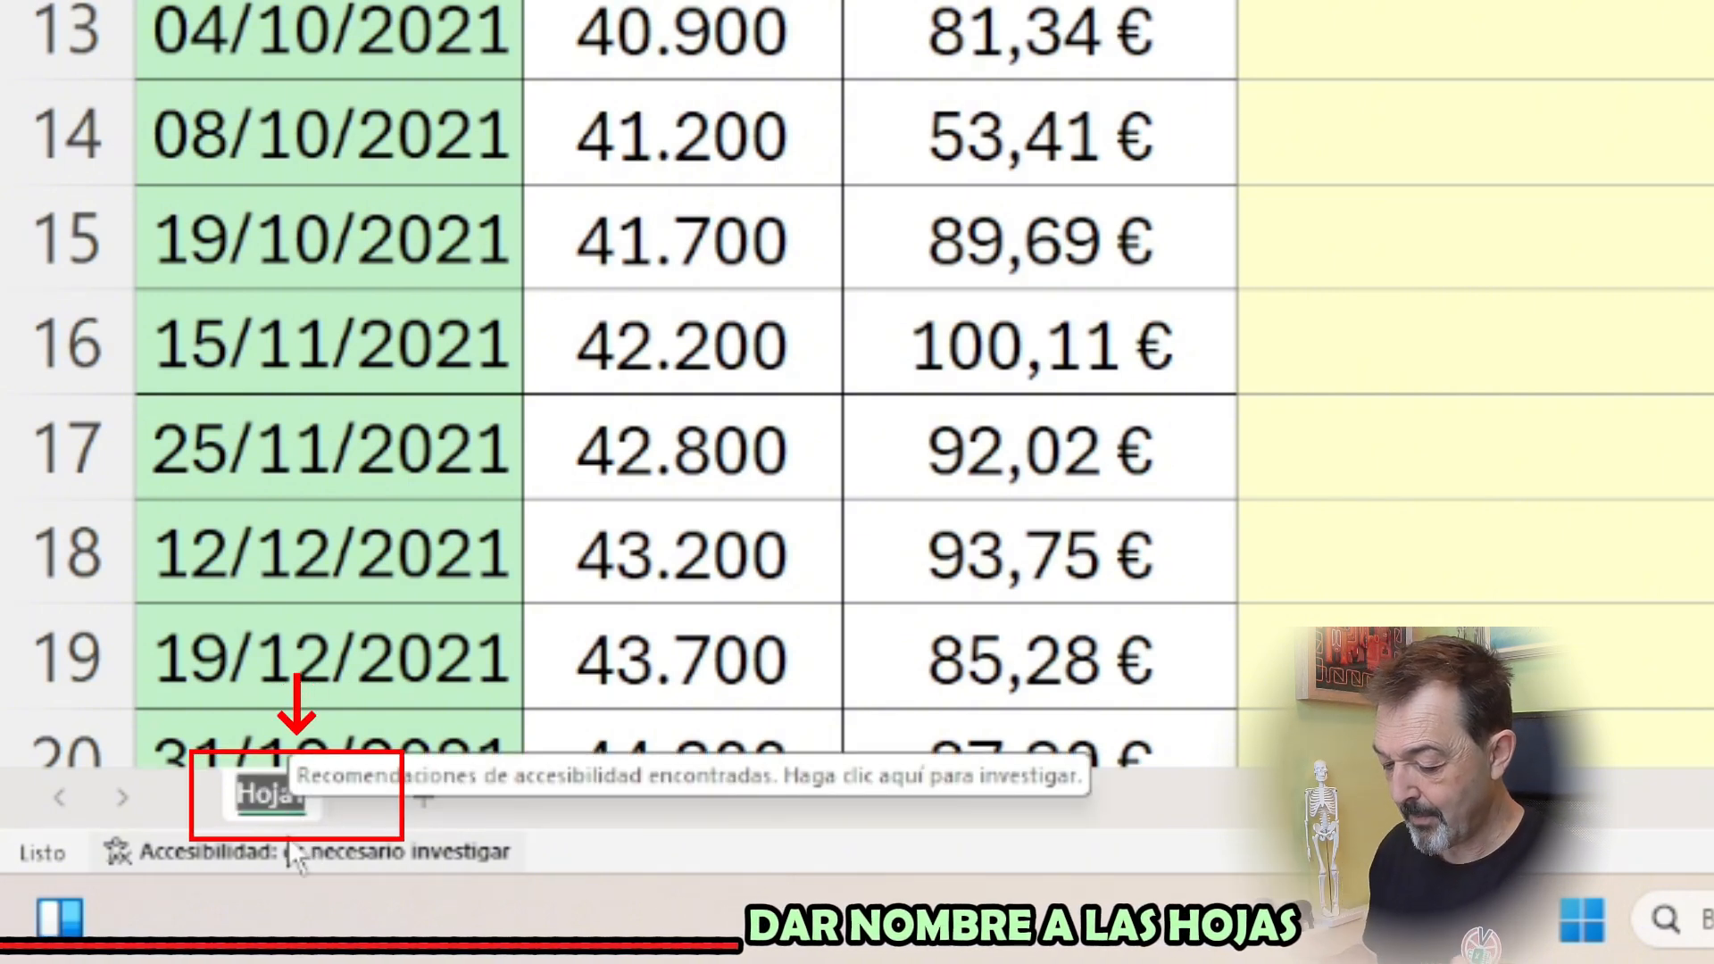
pyautogui.write('4444')
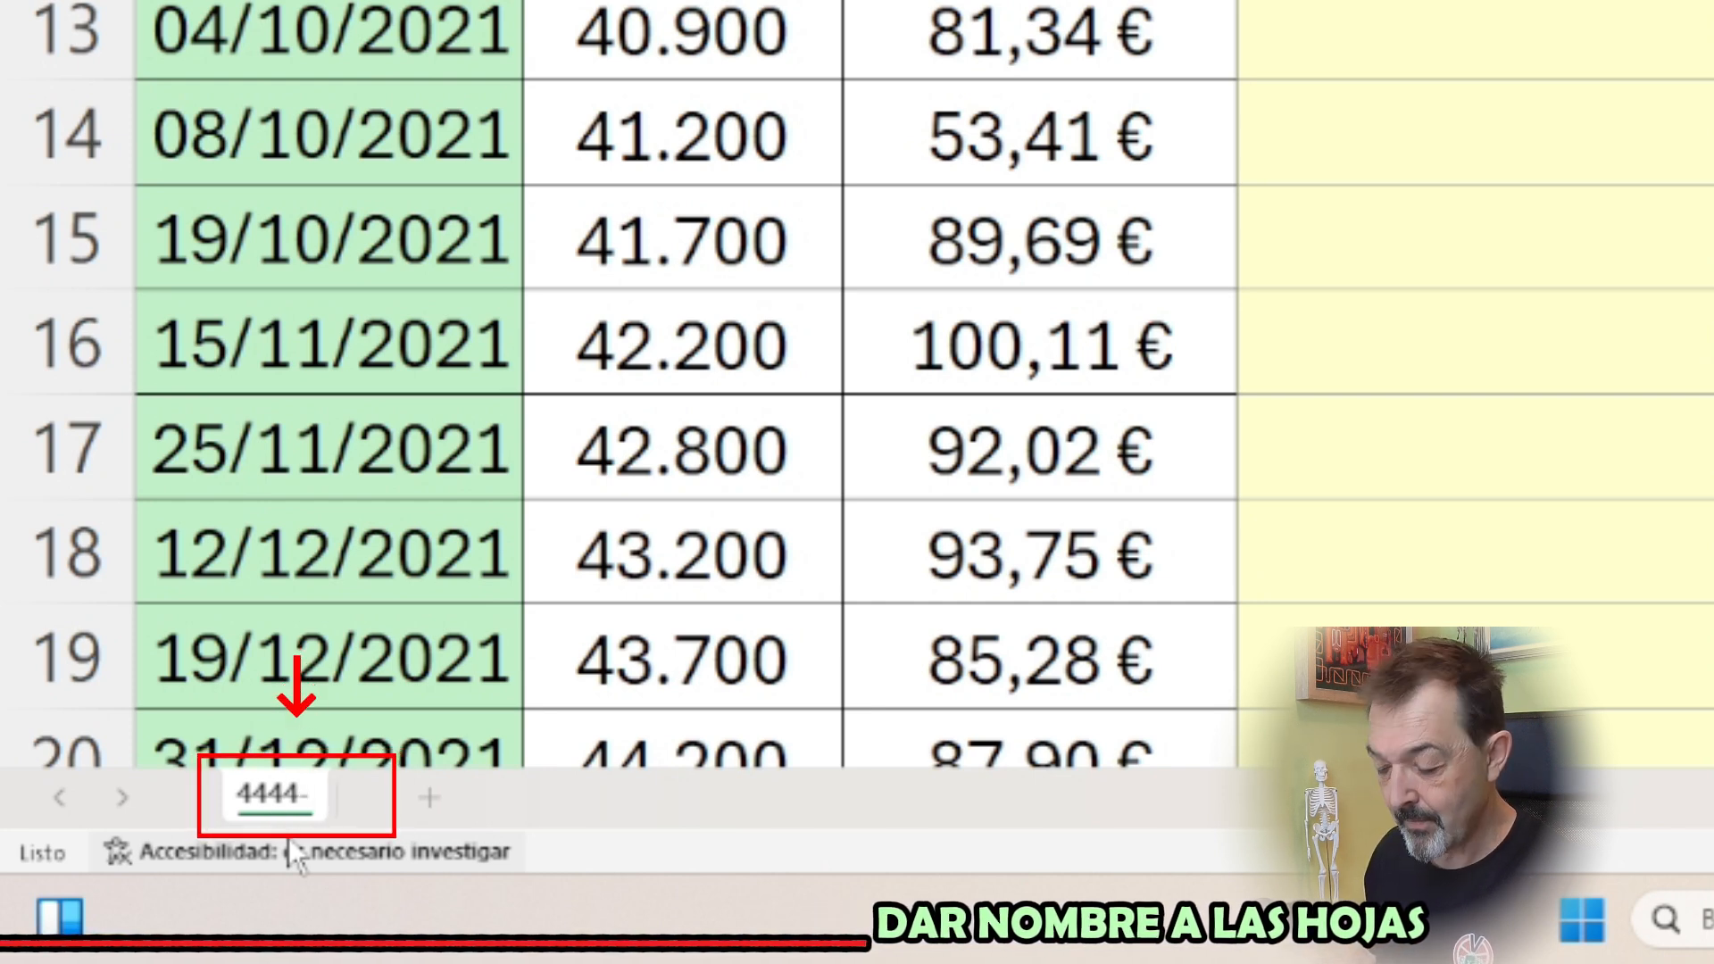
pyautogui.write('-MMM')
pyautogui.press('Return')
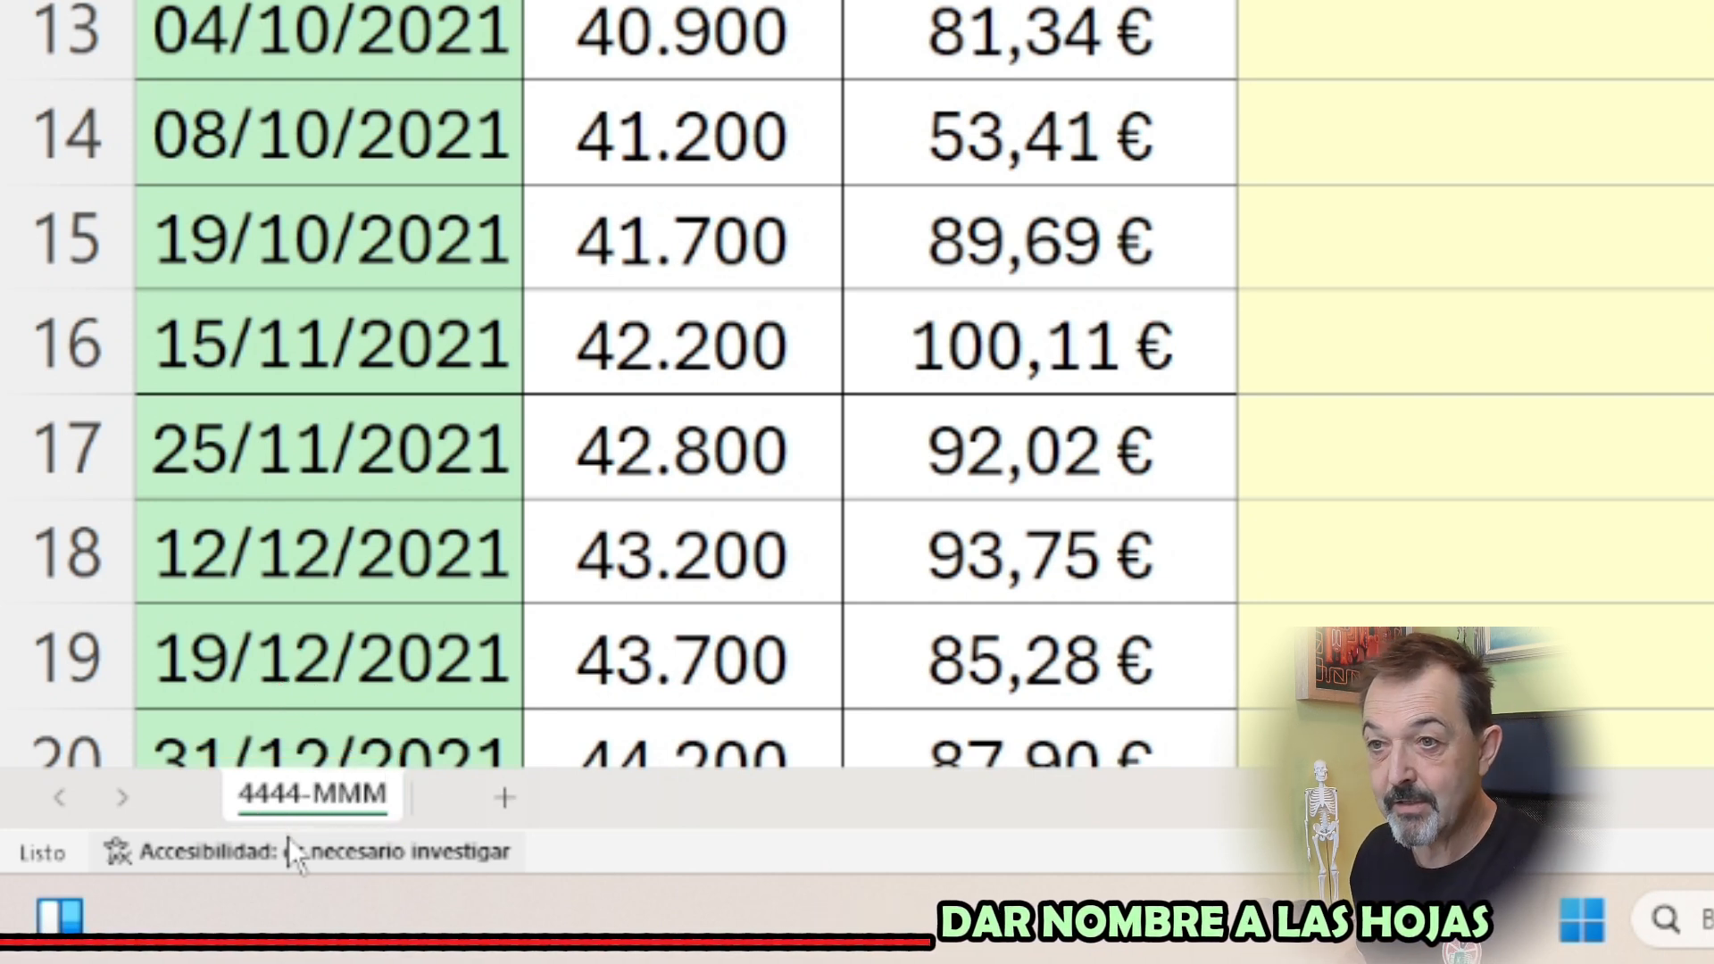